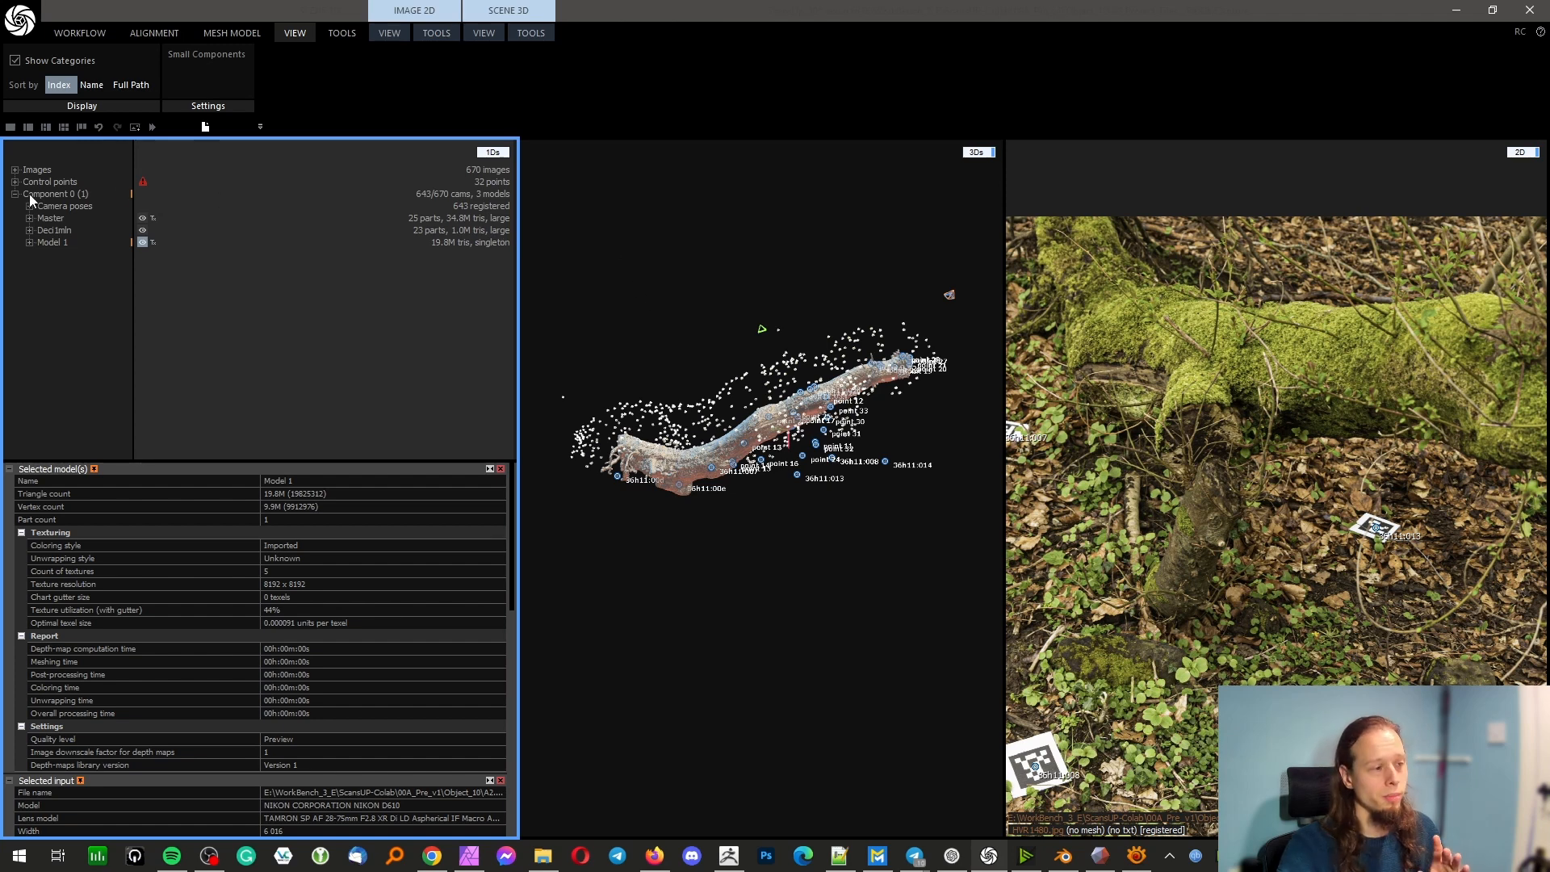
Expand the image list, preview _HVR1432.jpg in the 2D view and widen that view
{"action": "left_click", "coordinate": [15, 170]}
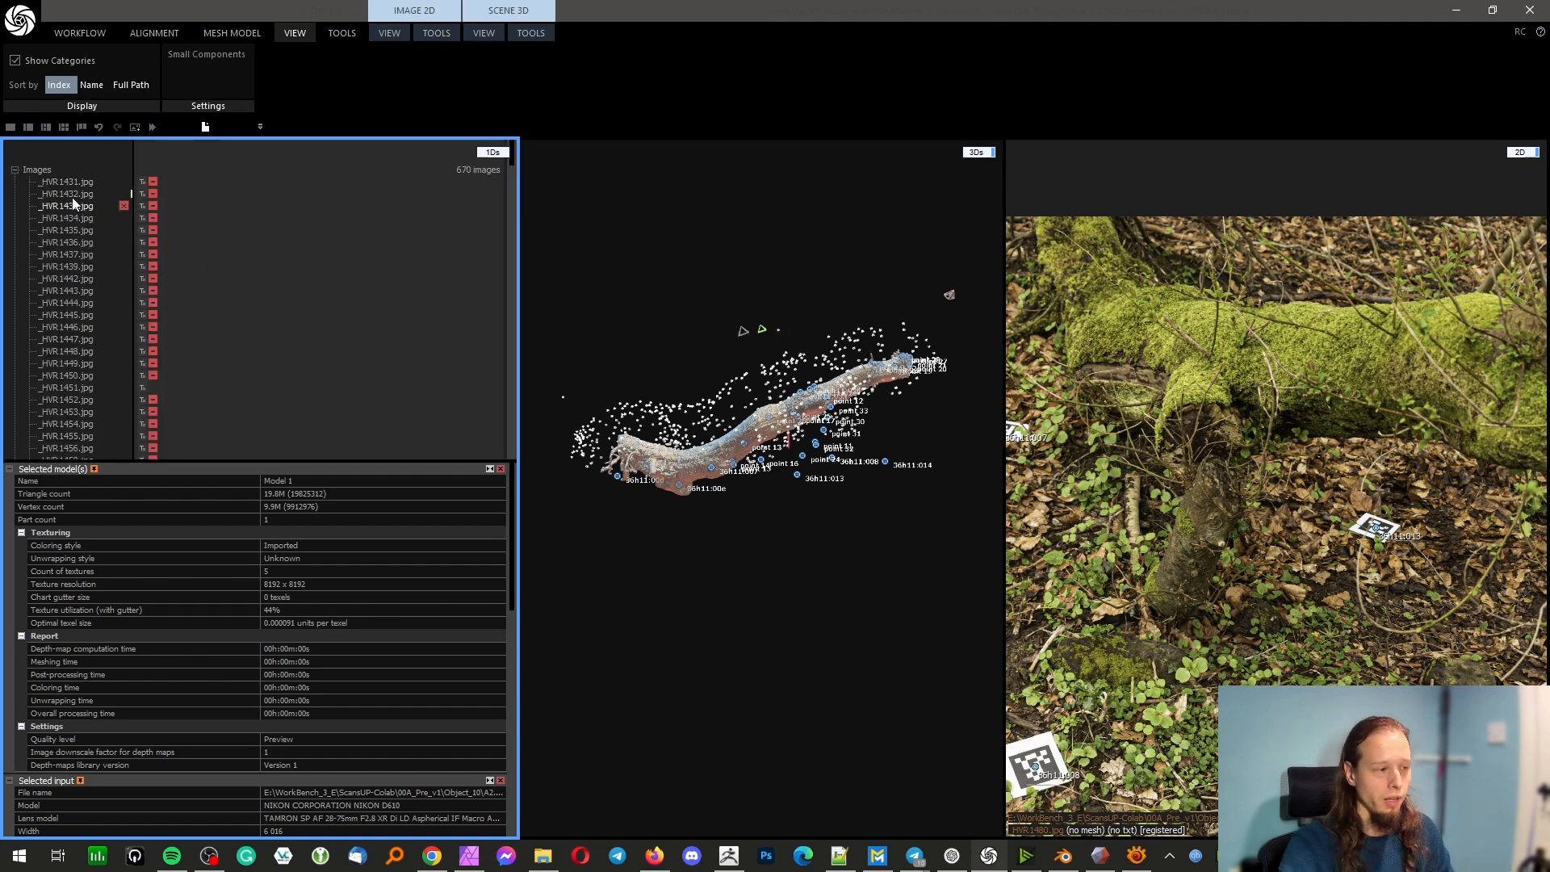
{"action": "left_click", "coordinate": [74, 195]}
{"action": "scroll", "coordinate": [1082, 403], "scroll_direction": "down", "scroll_amount": 4}
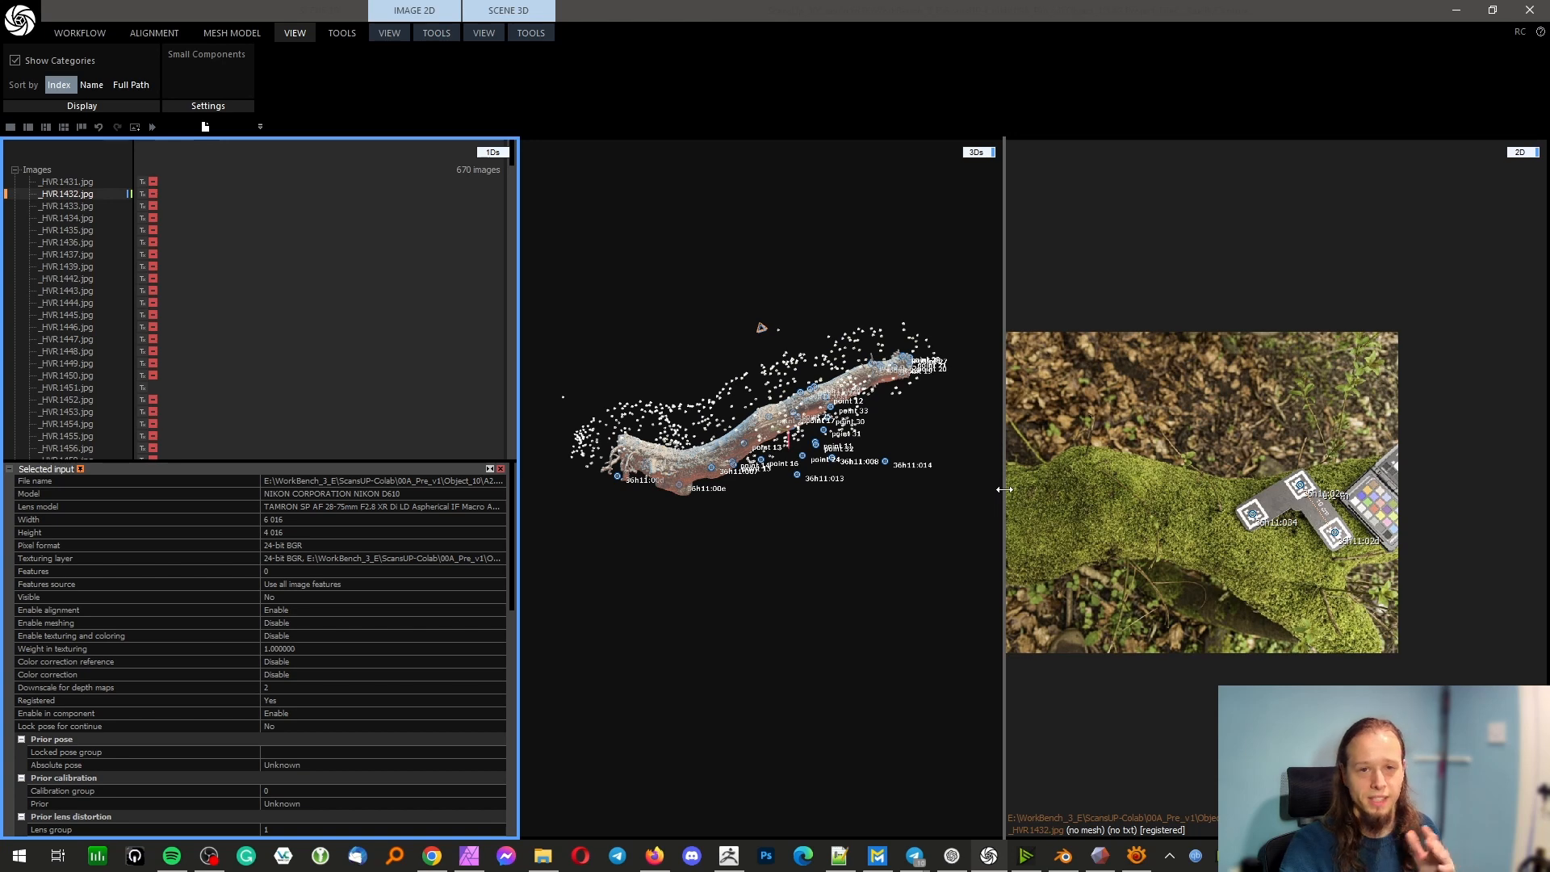
{"action": "left_click_drag", "start_coordinate": [1005, 491], "coordinate": [949, 491]}
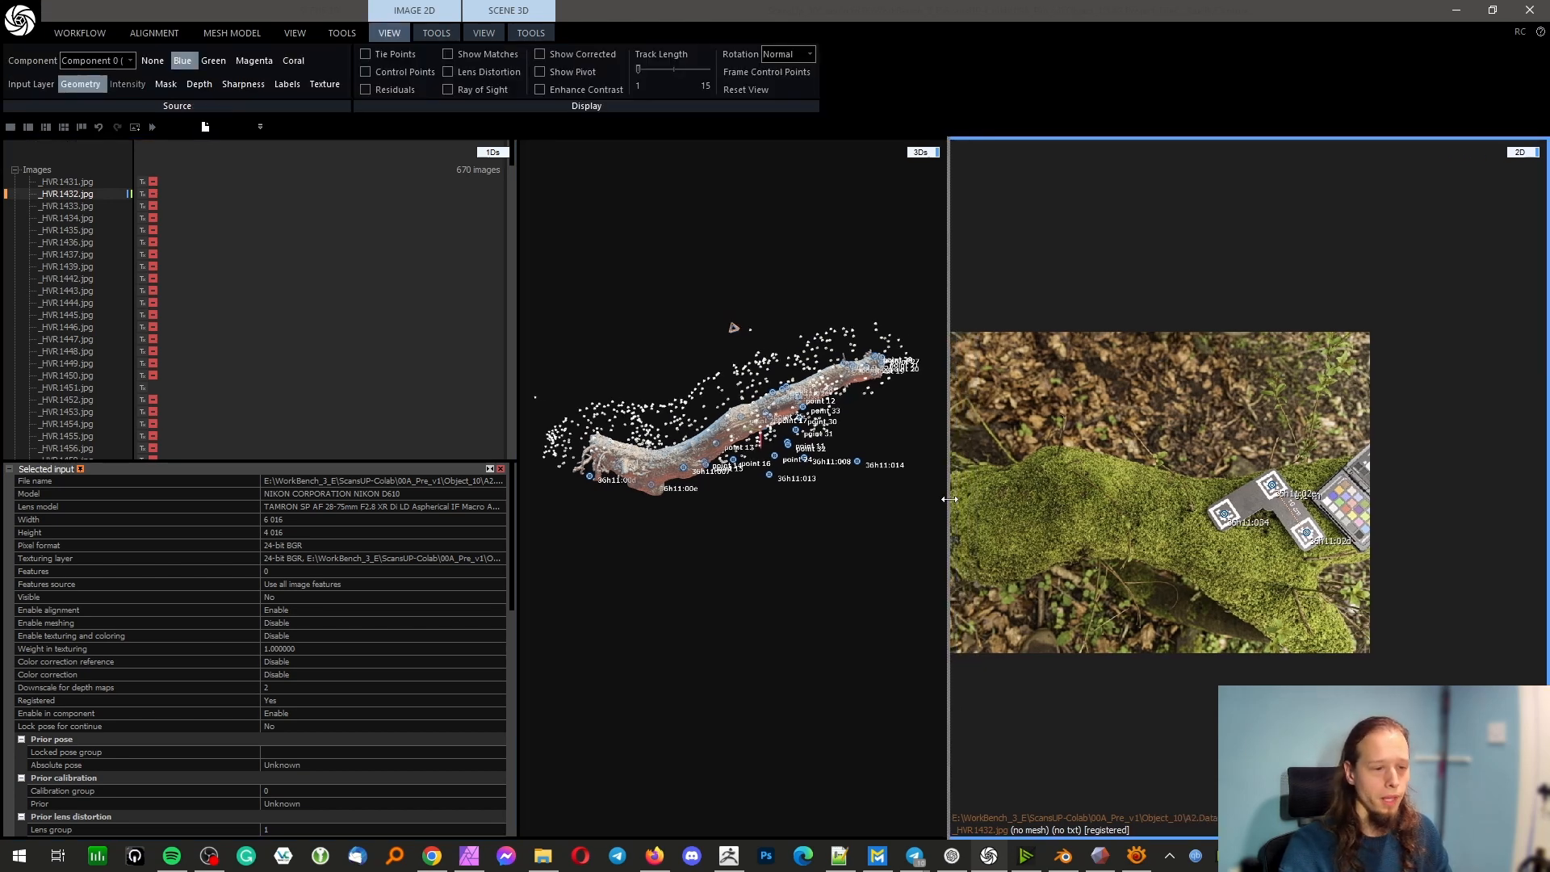
Review the source photos _HVR1437.jpg, _HVR1458.jpg, _HVR1462.jpg and _HVR1480.jpg in the 2D view
{"action": "left_click", "coordinate": [74, 254]}
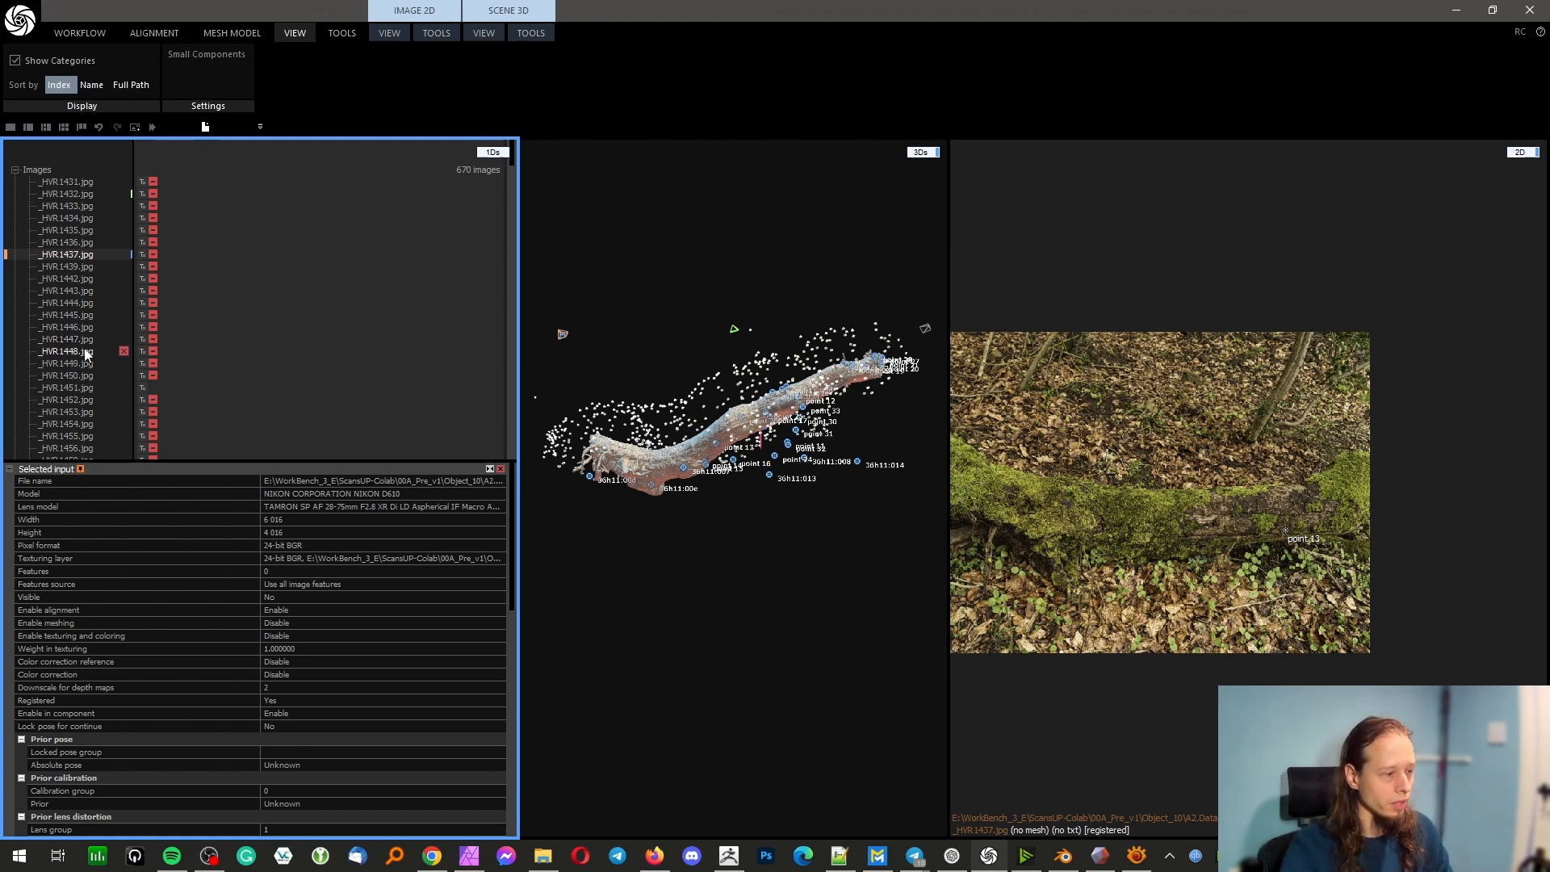
{"action": "left_click", "coordinate": [84, 351]}
{"action": "left_click", "coordinate": [84, 361]}
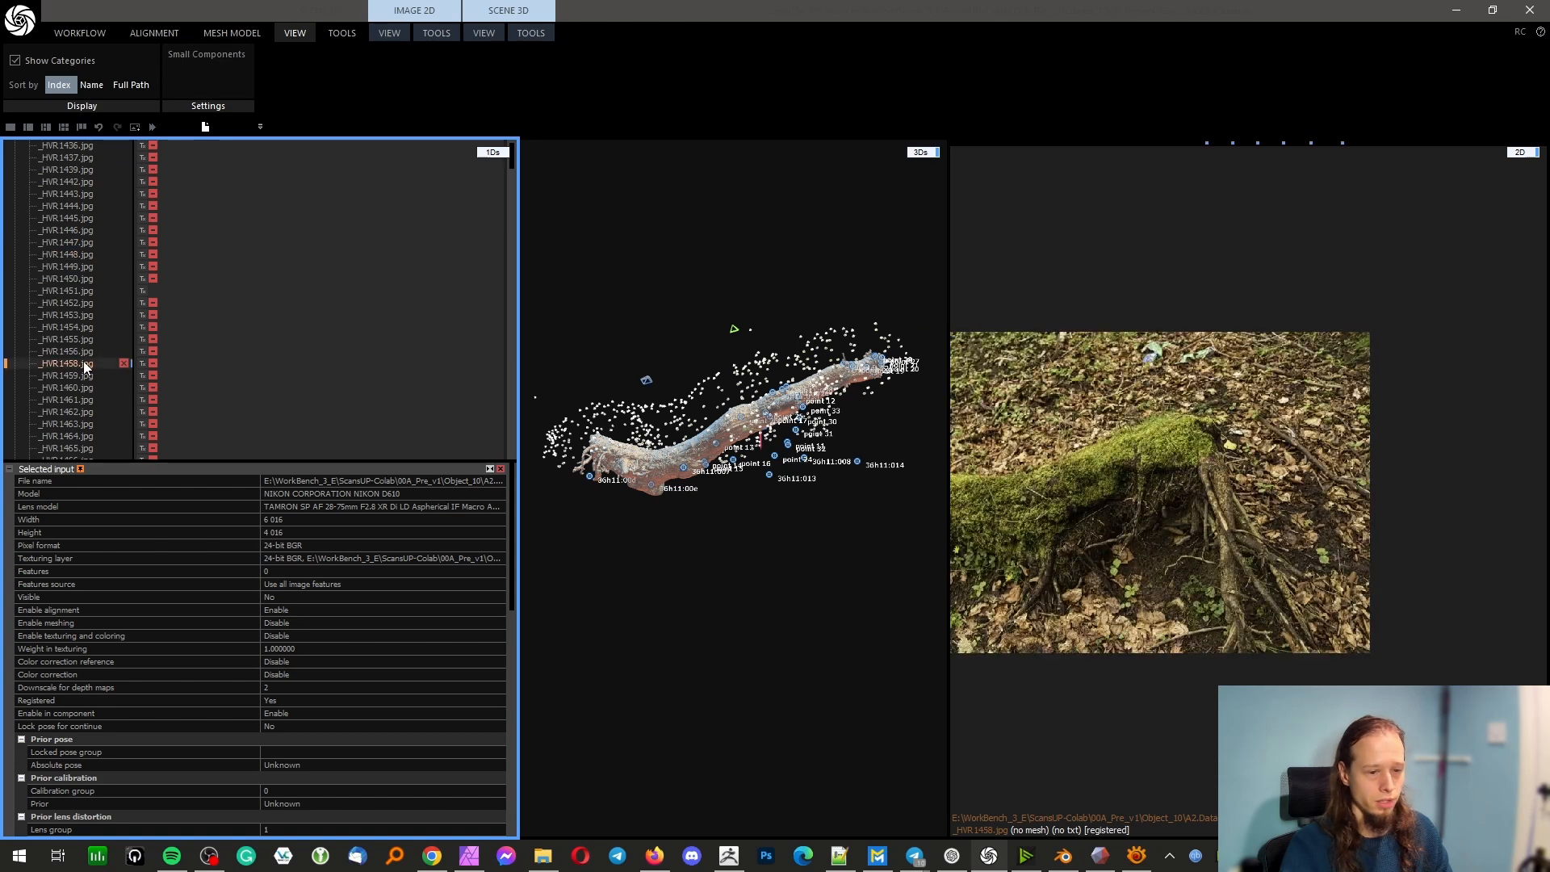
{"action": "left_click", "coordinate": [79, 415]}
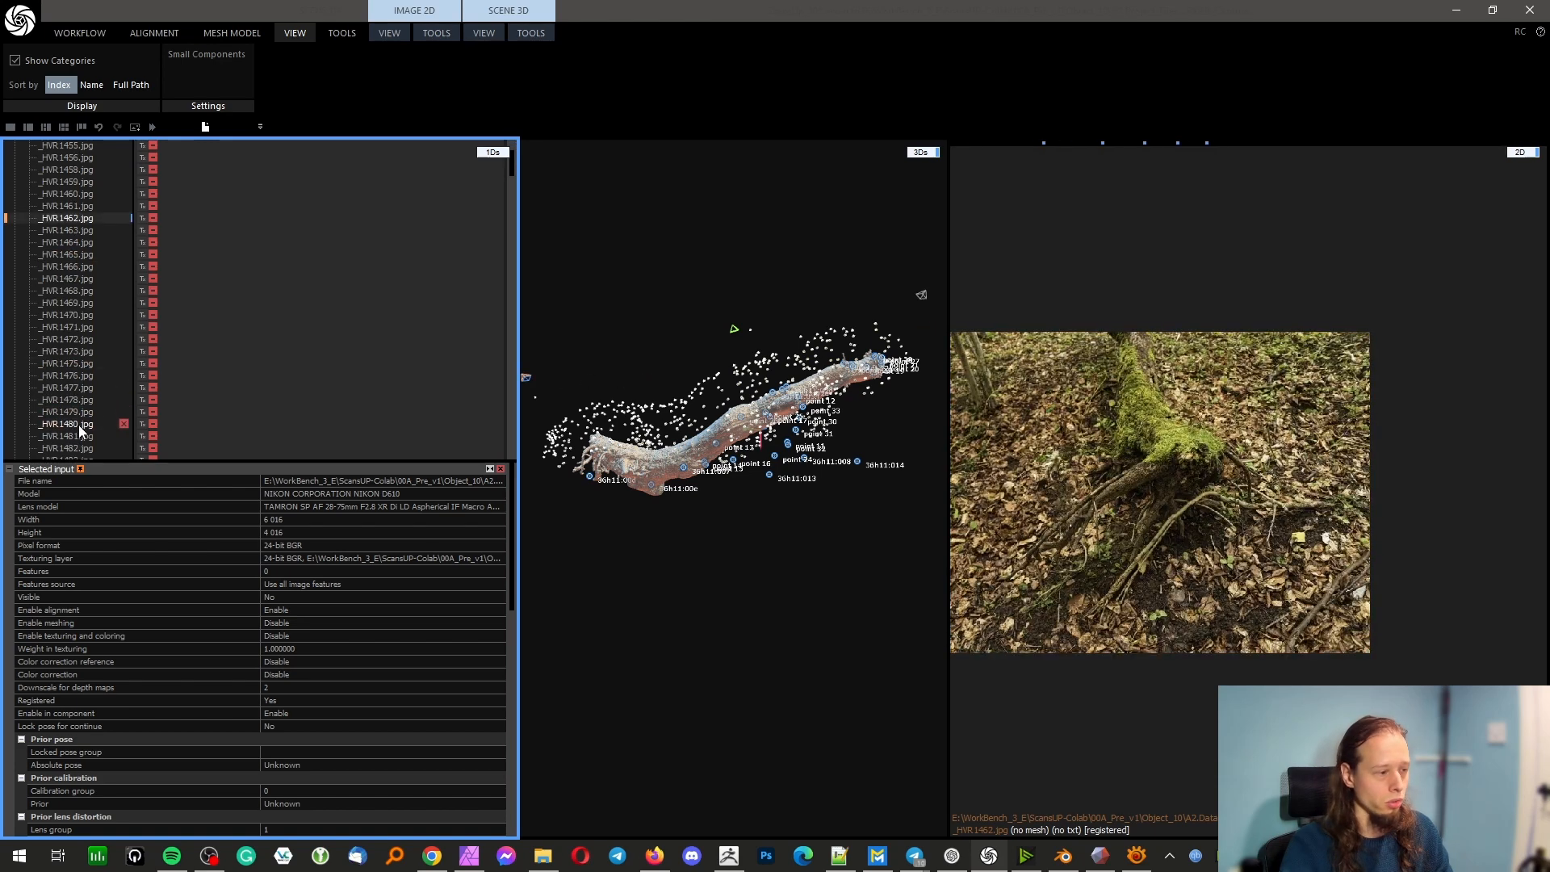
{"action": "left_click", "coordinate": [79, 424]}
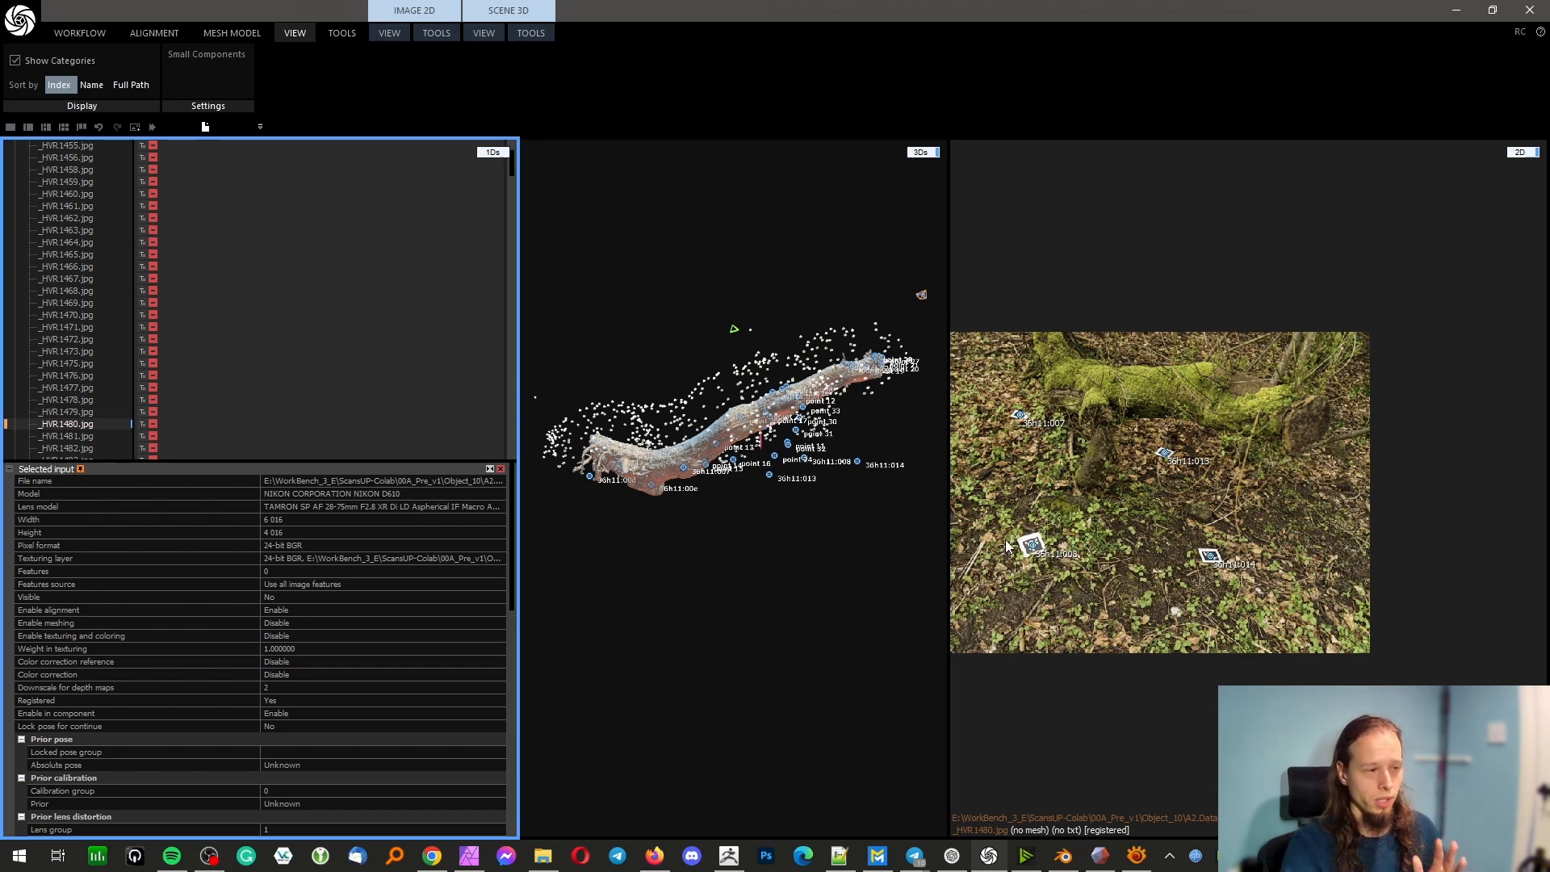
Review the source photos _HVR2832.jpg and _HVR2886.jpg further down the image list
{"action": "right_click_drag", "start_coordinate": [846, 498], "coordinate": [798, 499]}
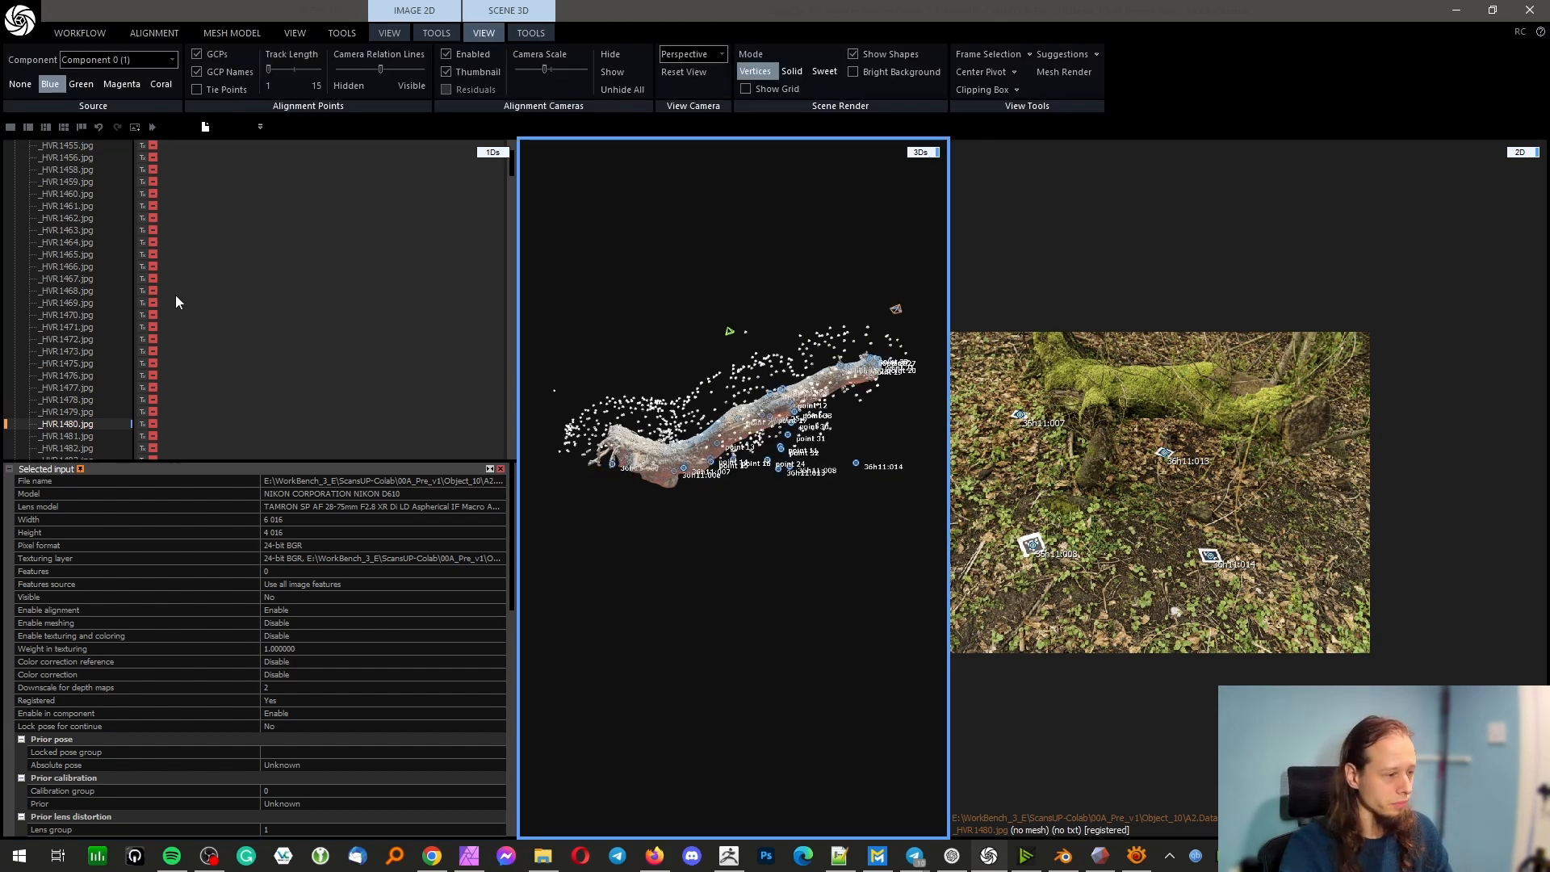
{"action": "scroll", "coordinate": [176, 294], "scroll_direction": "down", "scroll_amount": 6}
{"action": "scroll", "coordinate": [176, 301], "scroll_direction": "down", "scroll_amount": 10}
{"action": "left_click", "coordinate": [69, 303]}
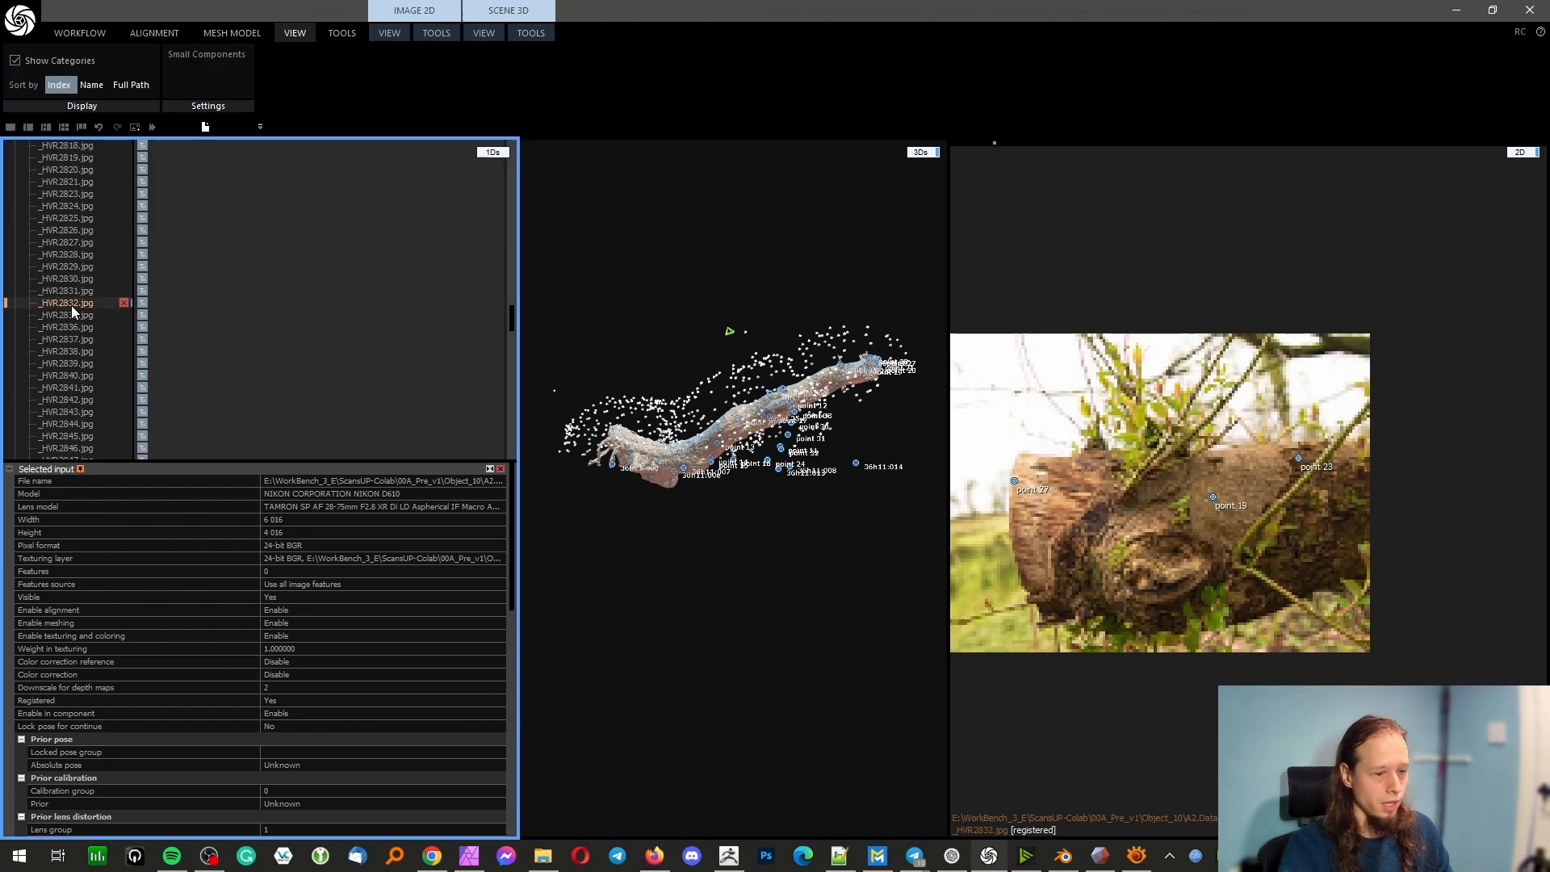
{"action": "scroll", "coordinate": [91, 352], "scroll_direction": "down", "scroll_amount": 15}
{"action": "left_click", "coordinate": [86, 352]}
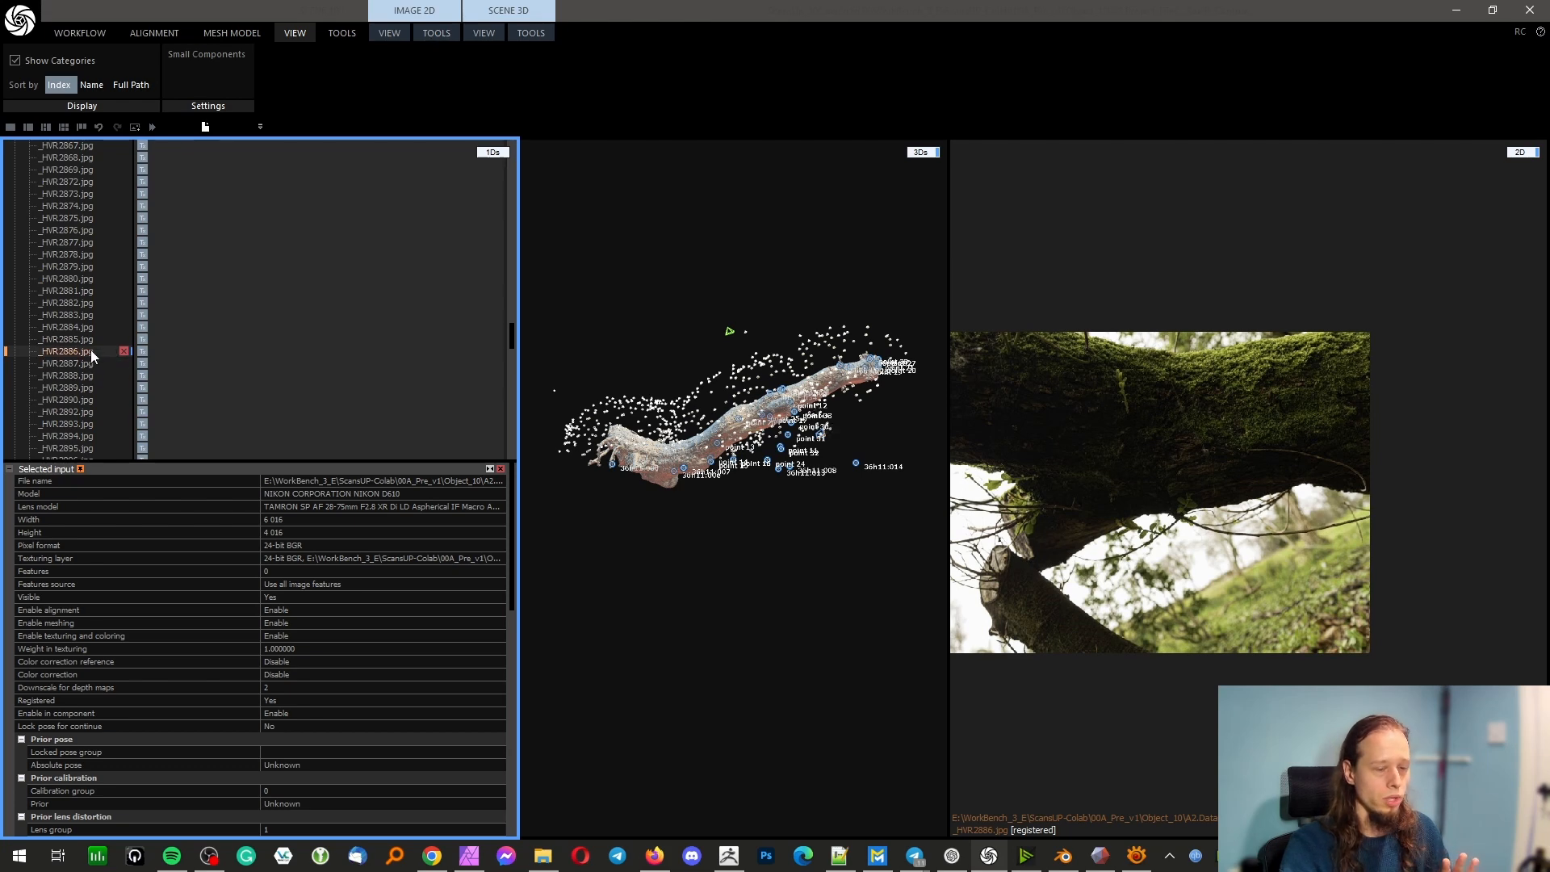
Hide the alignment cameras in the 3D scene and examine the log's cut end and trunk unobstructed
{"action": "right_click_drag", "start_coordinate": [840, 345], "coordinate": [602, 394]}
{"action": "scroll", "coordinate": [741, 409], "scroll_direction": "up", "scroll_amount": 4}
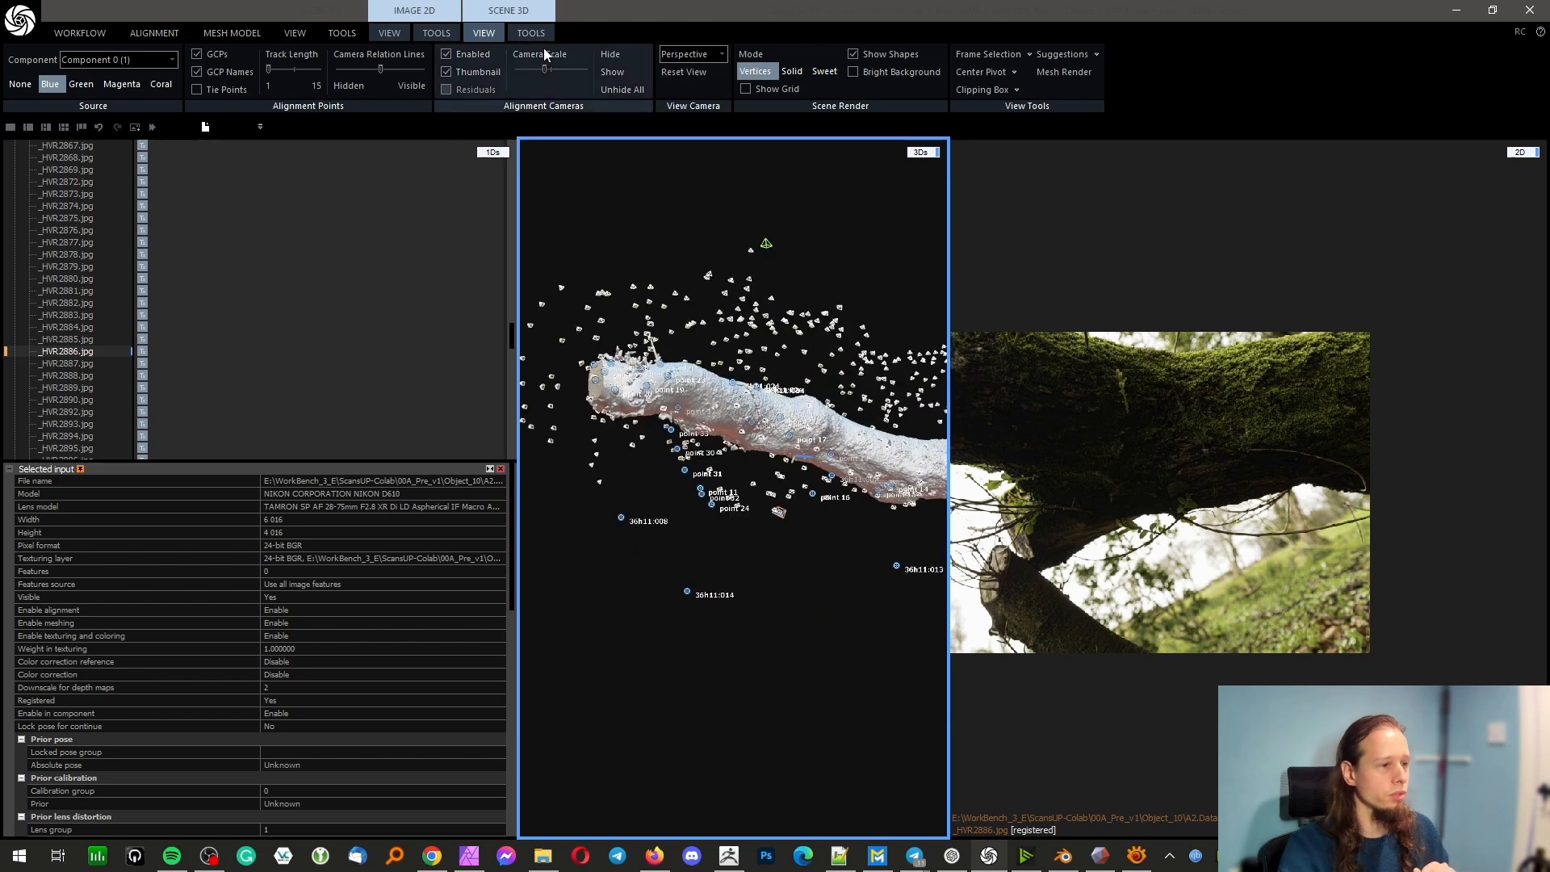
{"action": "left_click", "coordinate": [472, 57]}
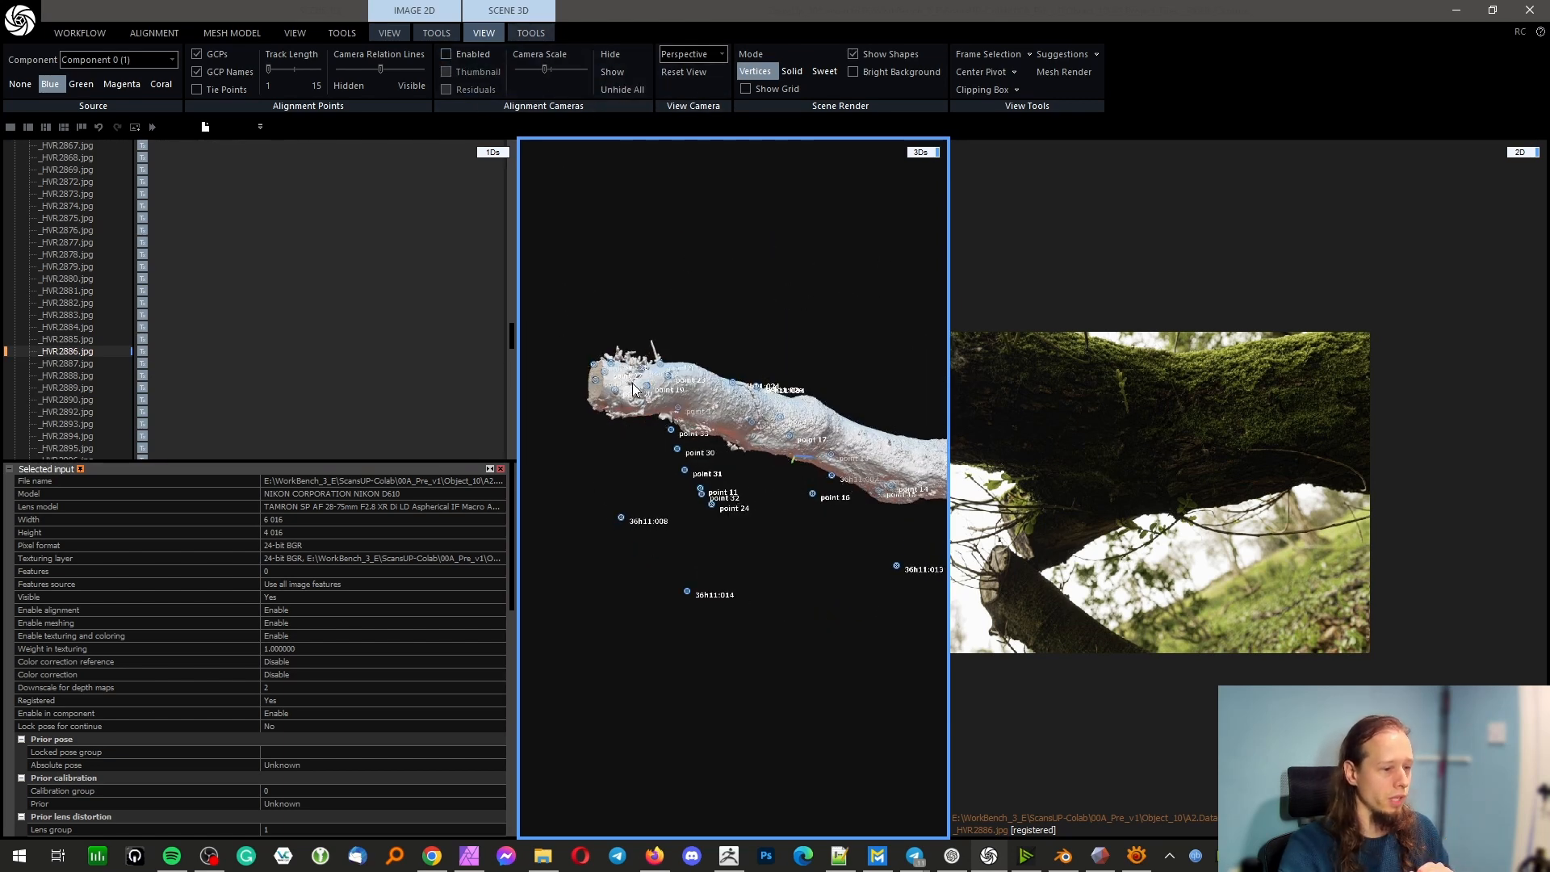
{"action": "right_click_drag", "start_coordinate": [621, 386], "coordinate": [848, 368]}
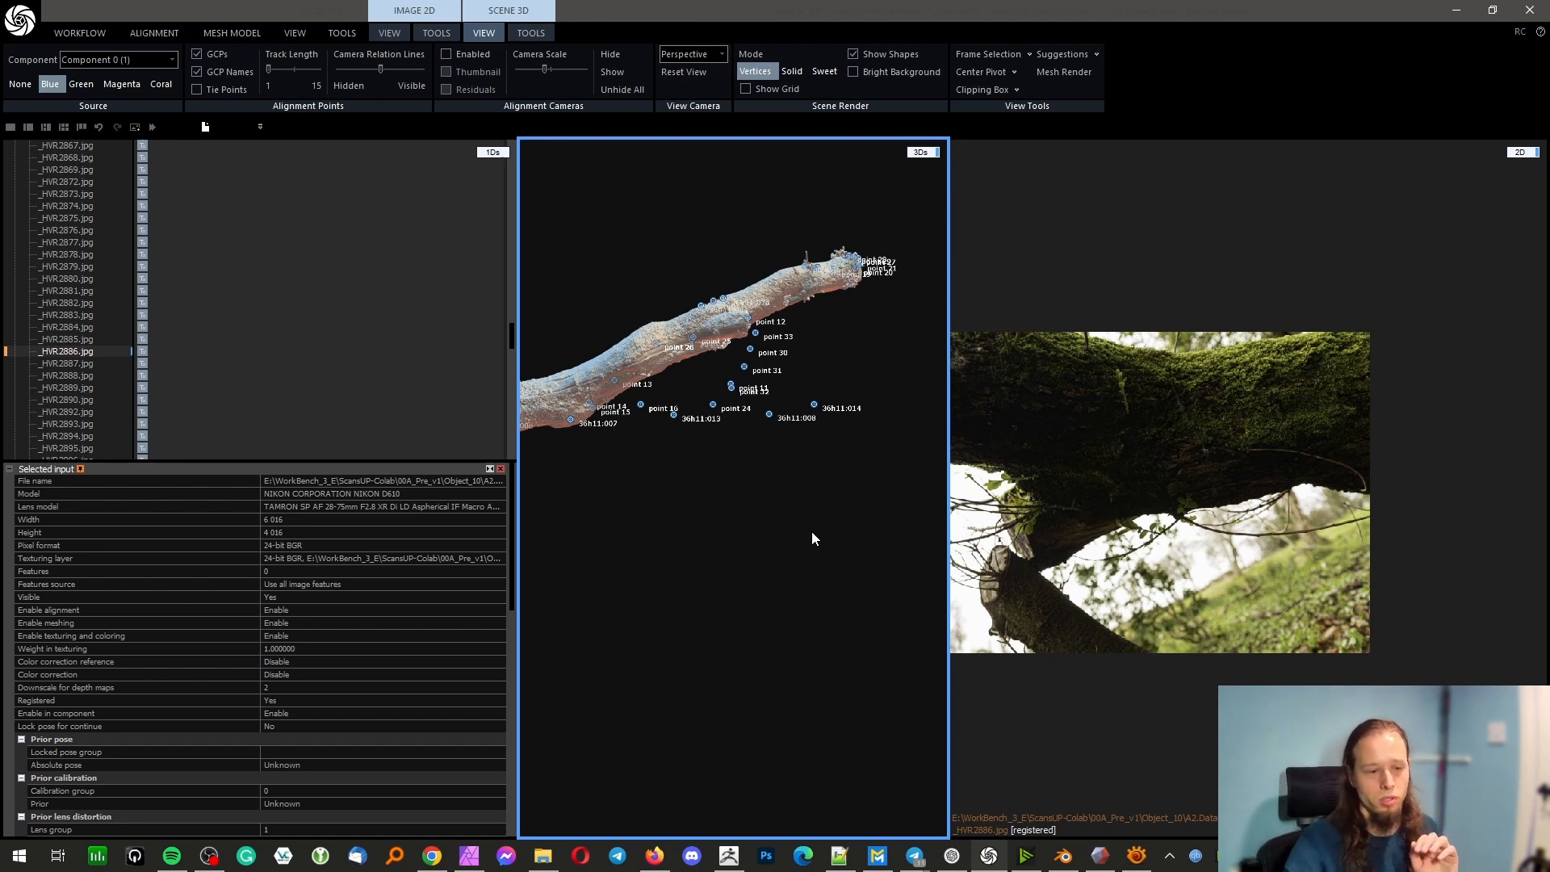
Review the photos _HVR2872.jpg, _HVR2846.jpg, _HVR2810.jpg, _HVR2805.jpg and _HVR2800.jpg showing the log's support and cut end
{"action": "left_click", "coordinate": [67, 184]}
{"action": "scroll", "coordinate": [80, 234], "scroll_direction": "up", "scroll_amount": 8}
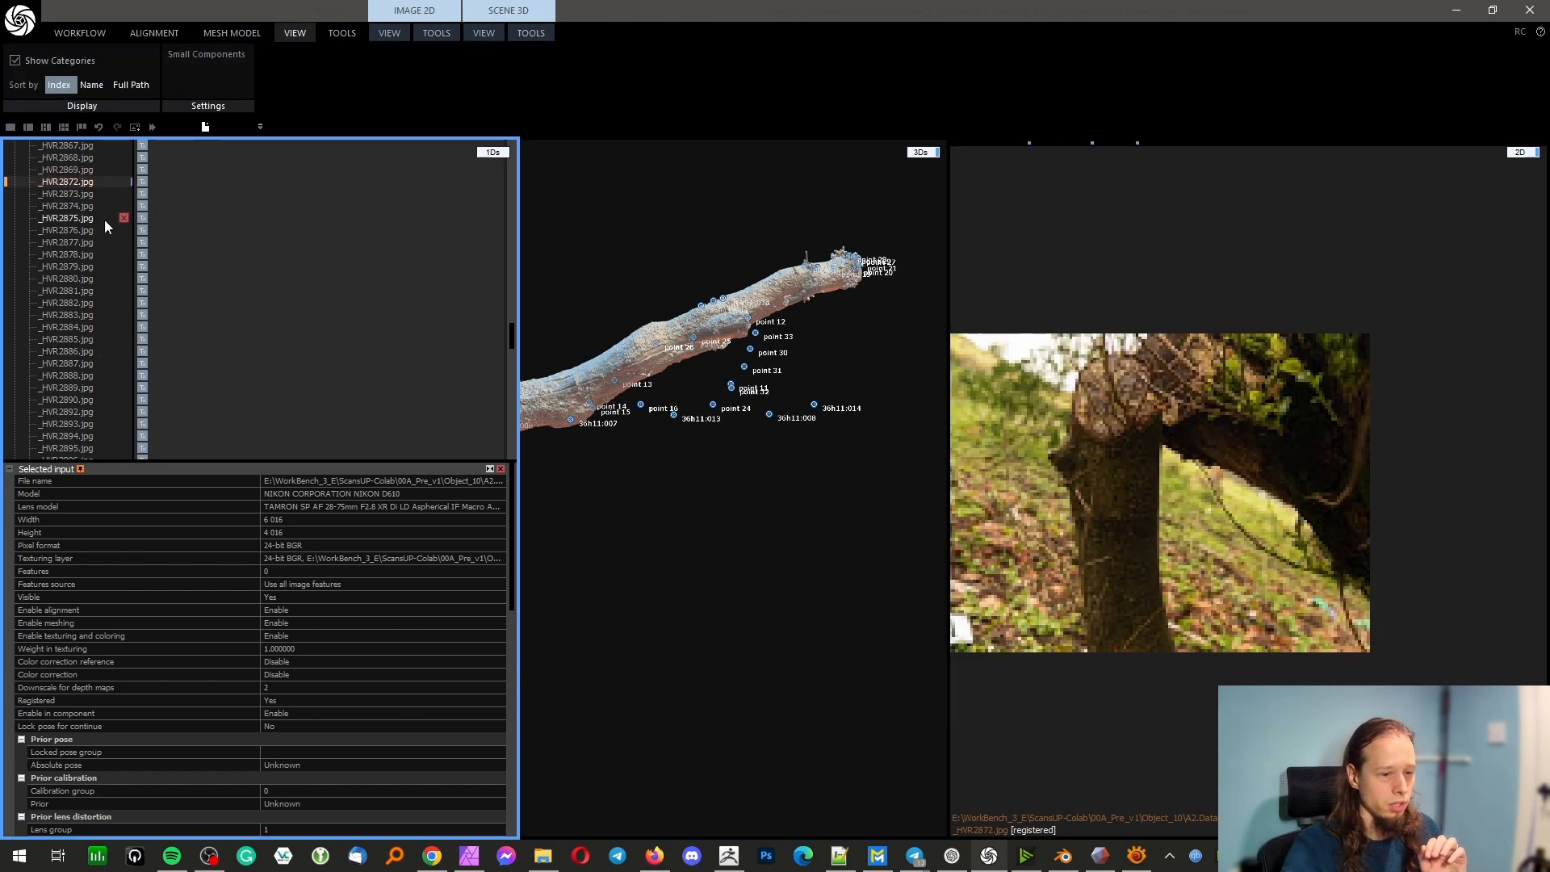
{"action": "left_click", "coordinate": [75, 255]}
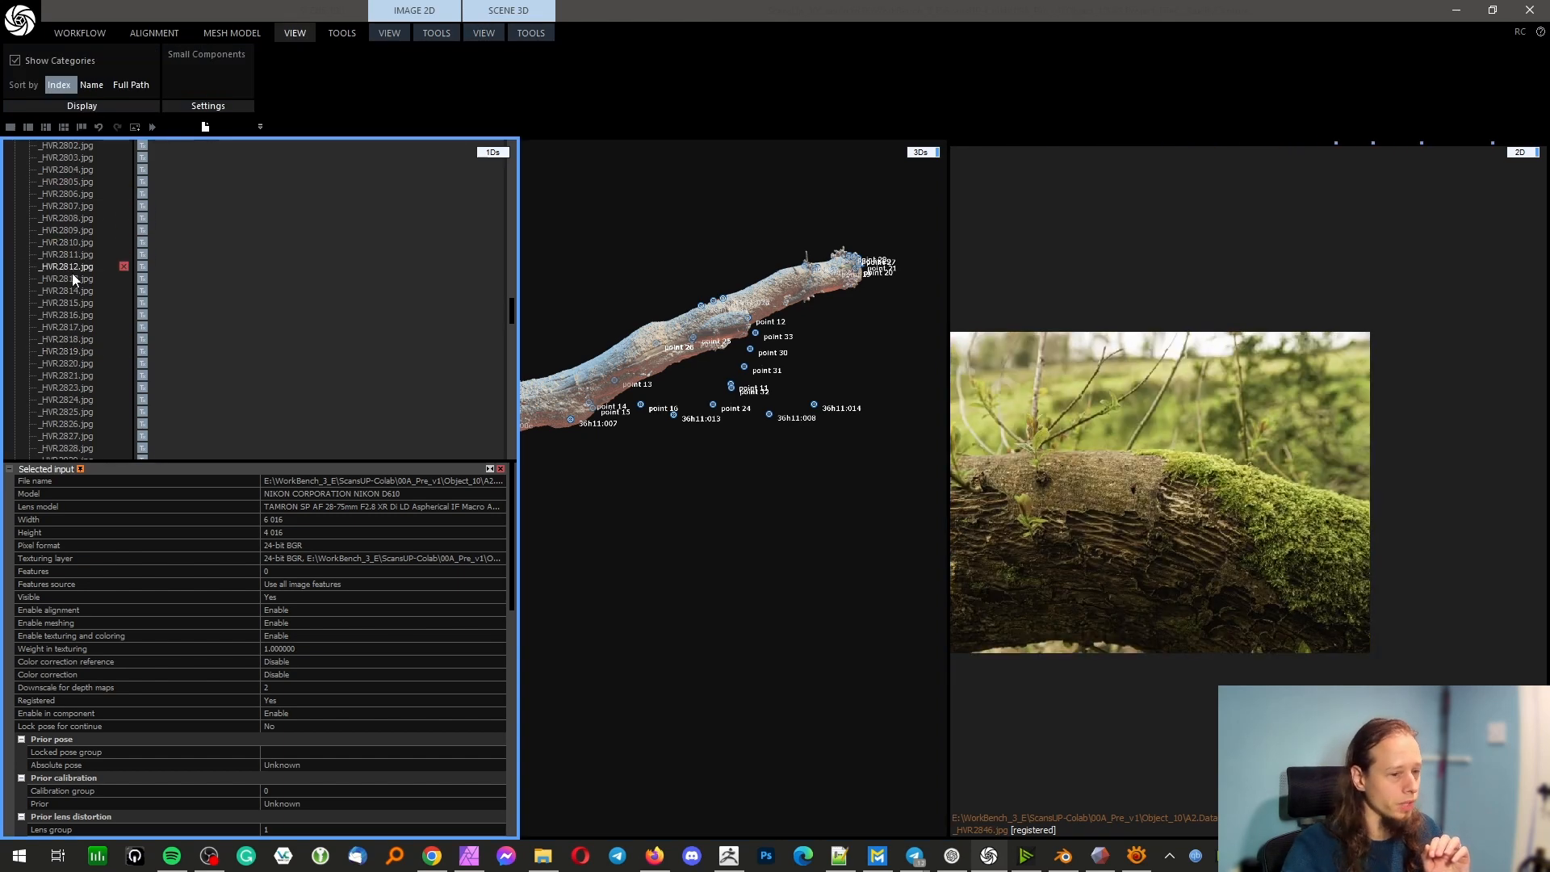
{"action": "scroll", "coordinate": [93, 250], "scroll_direction": "up", "scroll_amount": 12}
{"action": "left_click", "coordinate": [93, 244]}
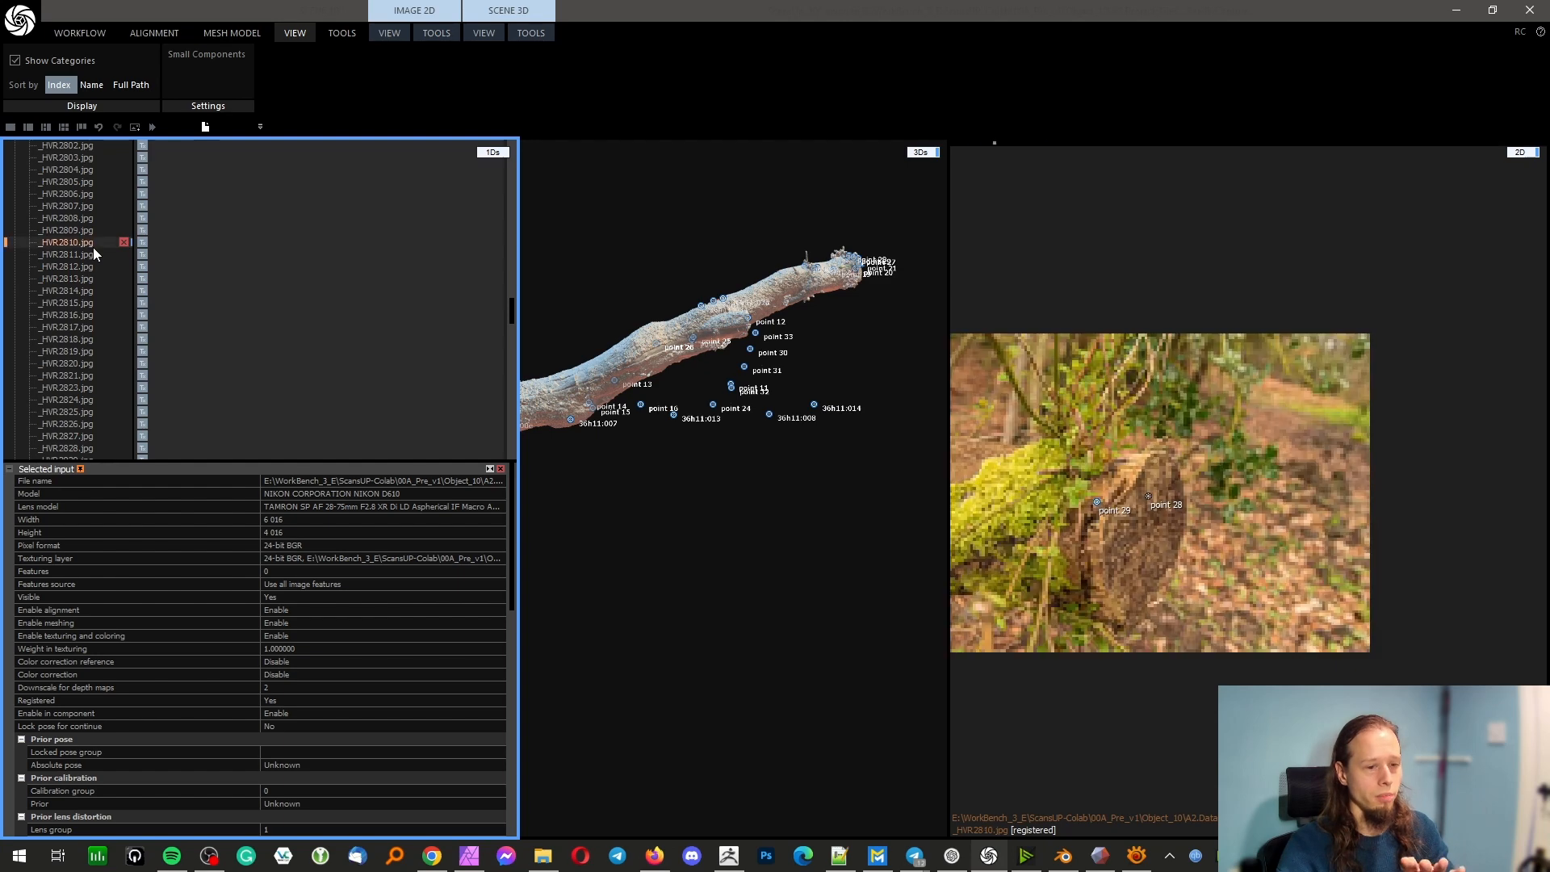
{"action": "left_click", "coordinate": [94, 185]}
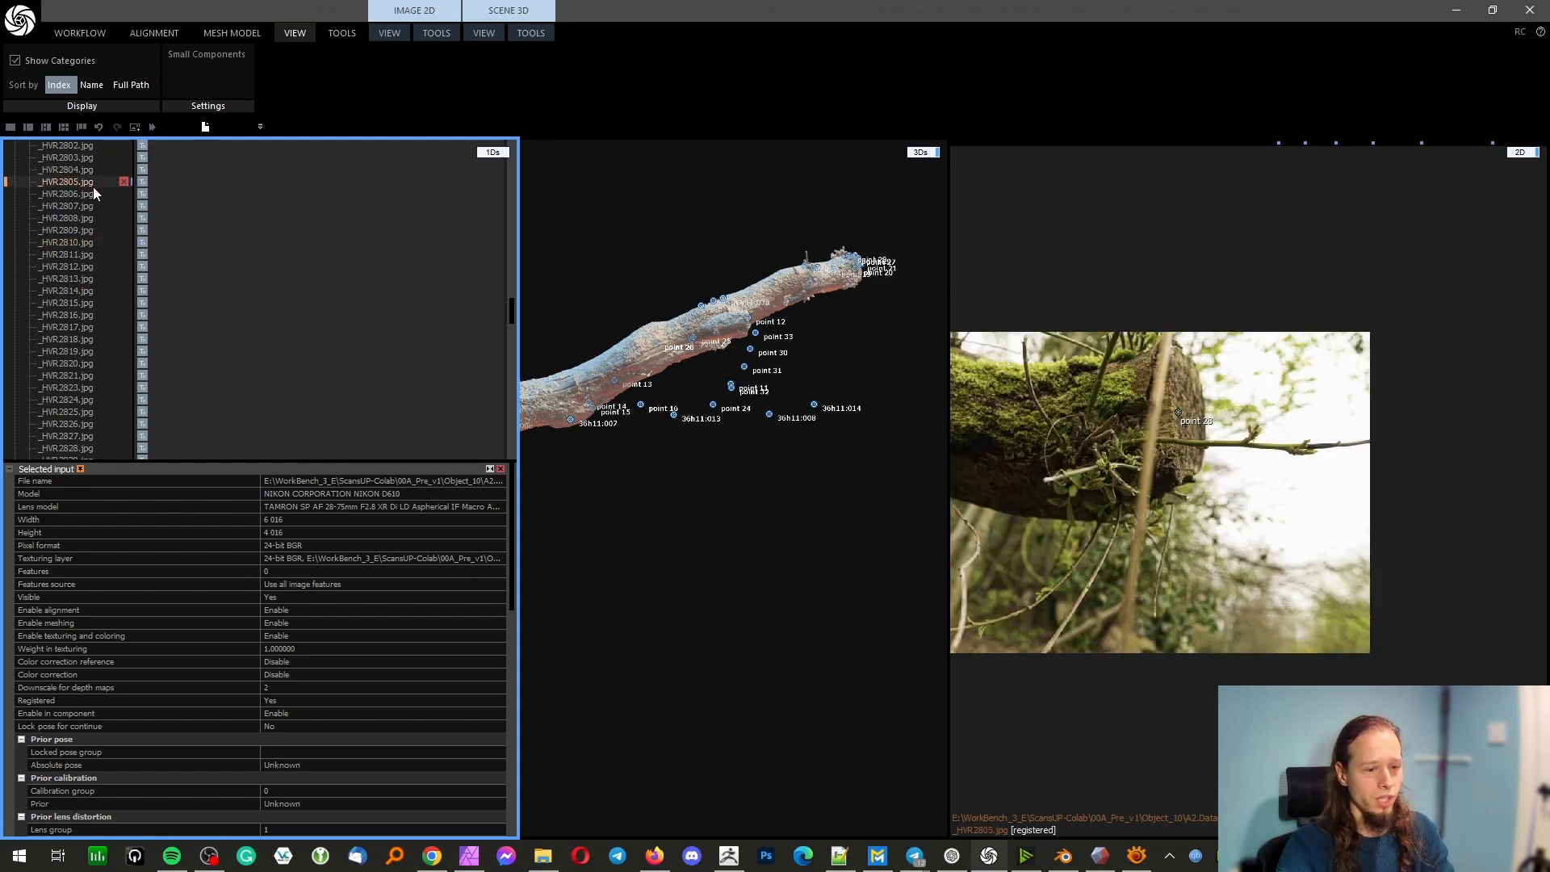
{"action": "scroll", "coordinate": [91, 176], "scroll_direction": "up", "scroll_amount": 3}
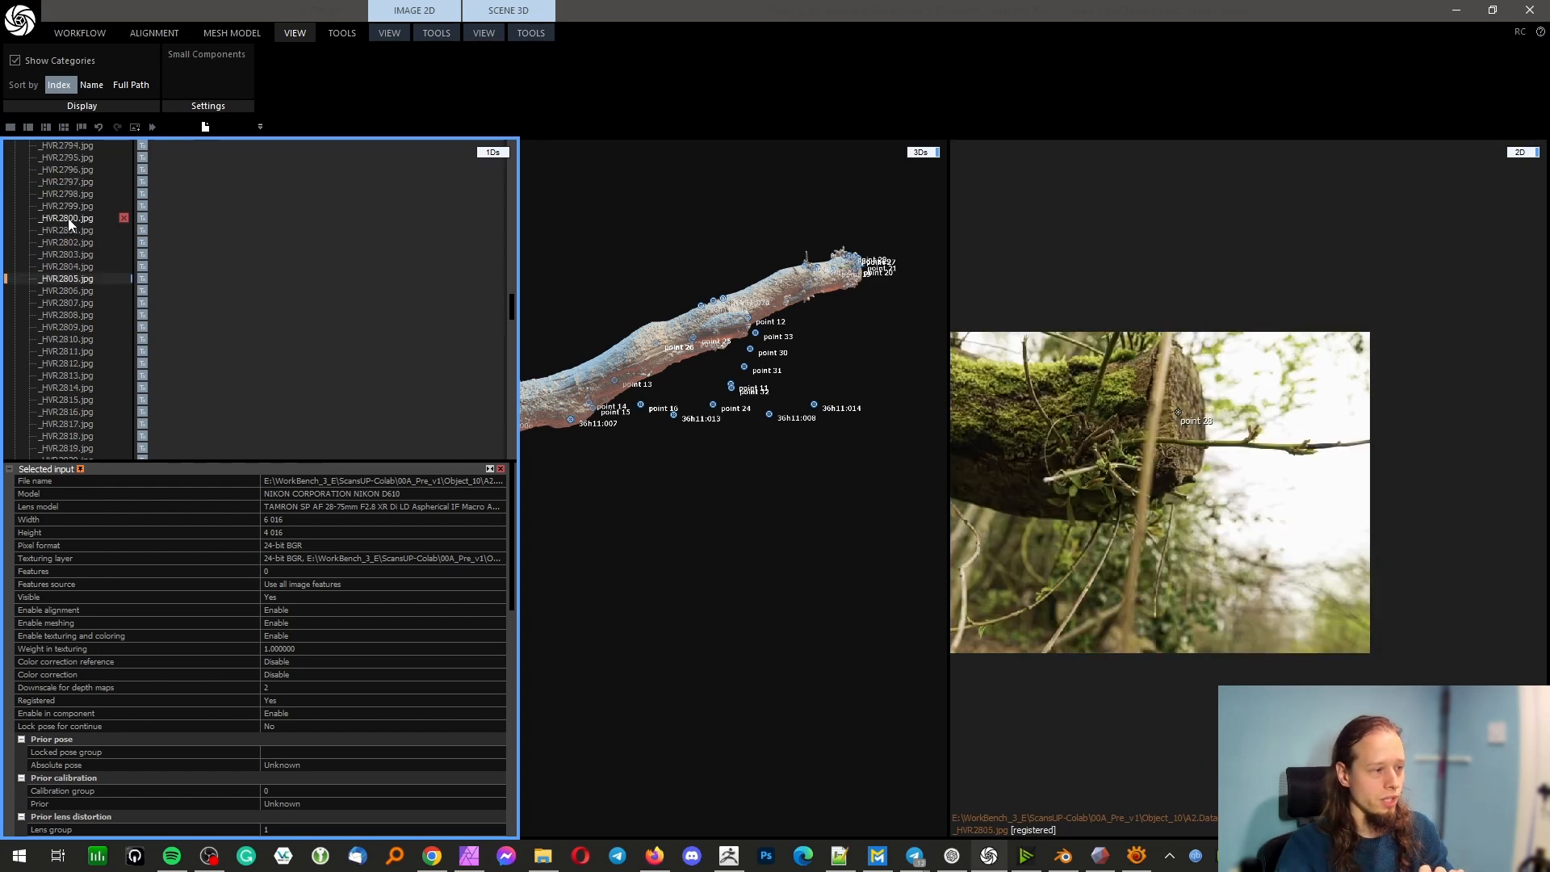
{"action": "left_click", "coordinate": [68, 218]}
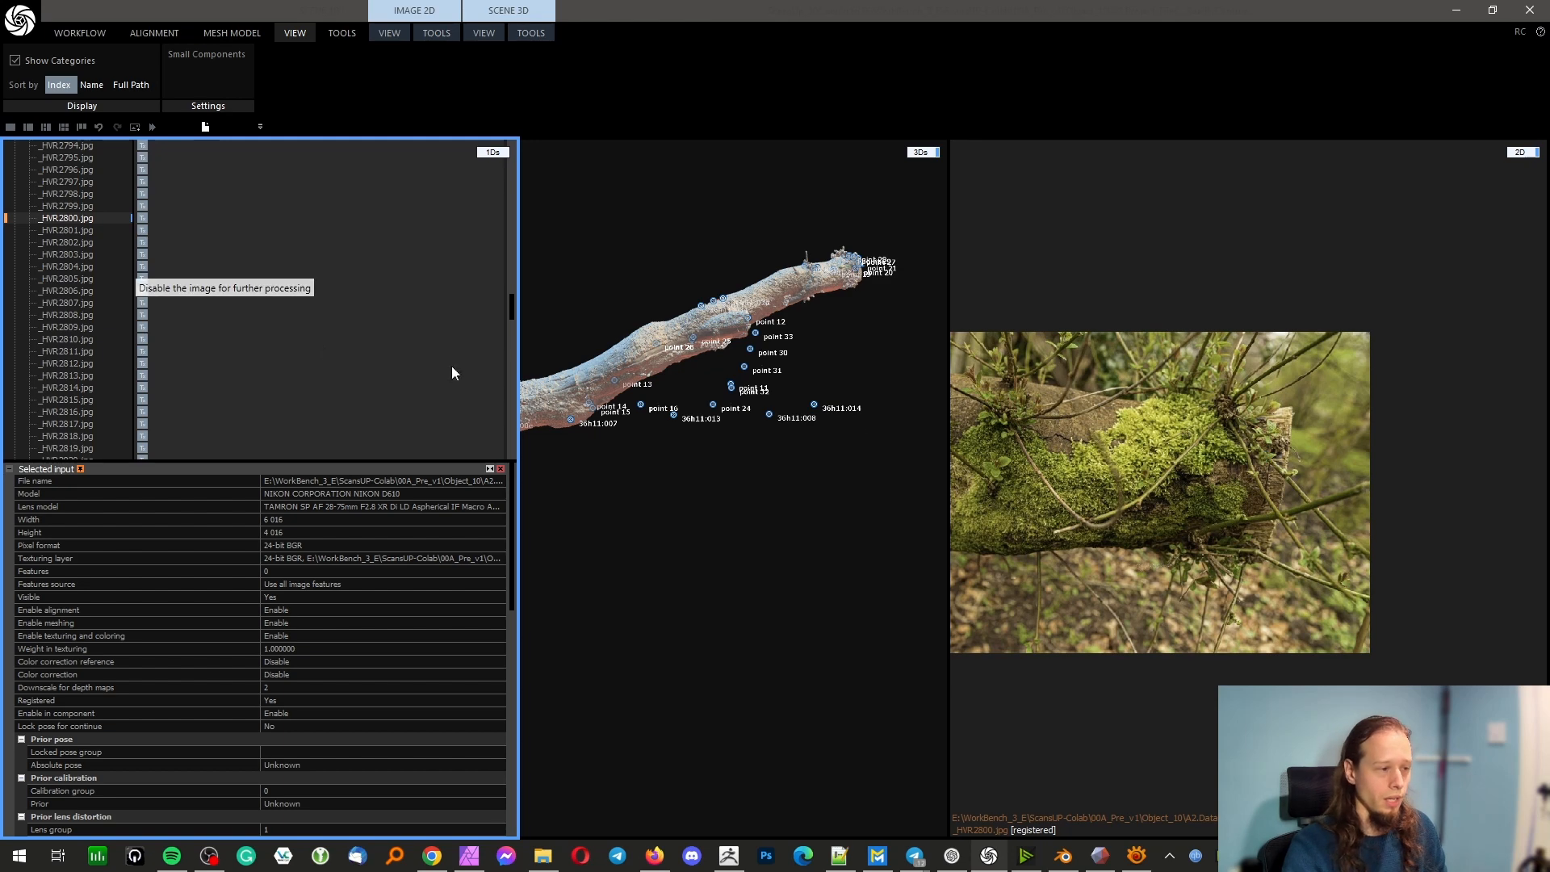
Compare the trunk photo _HVR2779.jpg with the root photo _HVR3017.jpg in the 2D view
{"action": "scroll", "coordinate": [77, 294], "scroll_direction": "up", "scroll_amount": 9}
{"action": "left_click", "coordinate": [78, 292]}
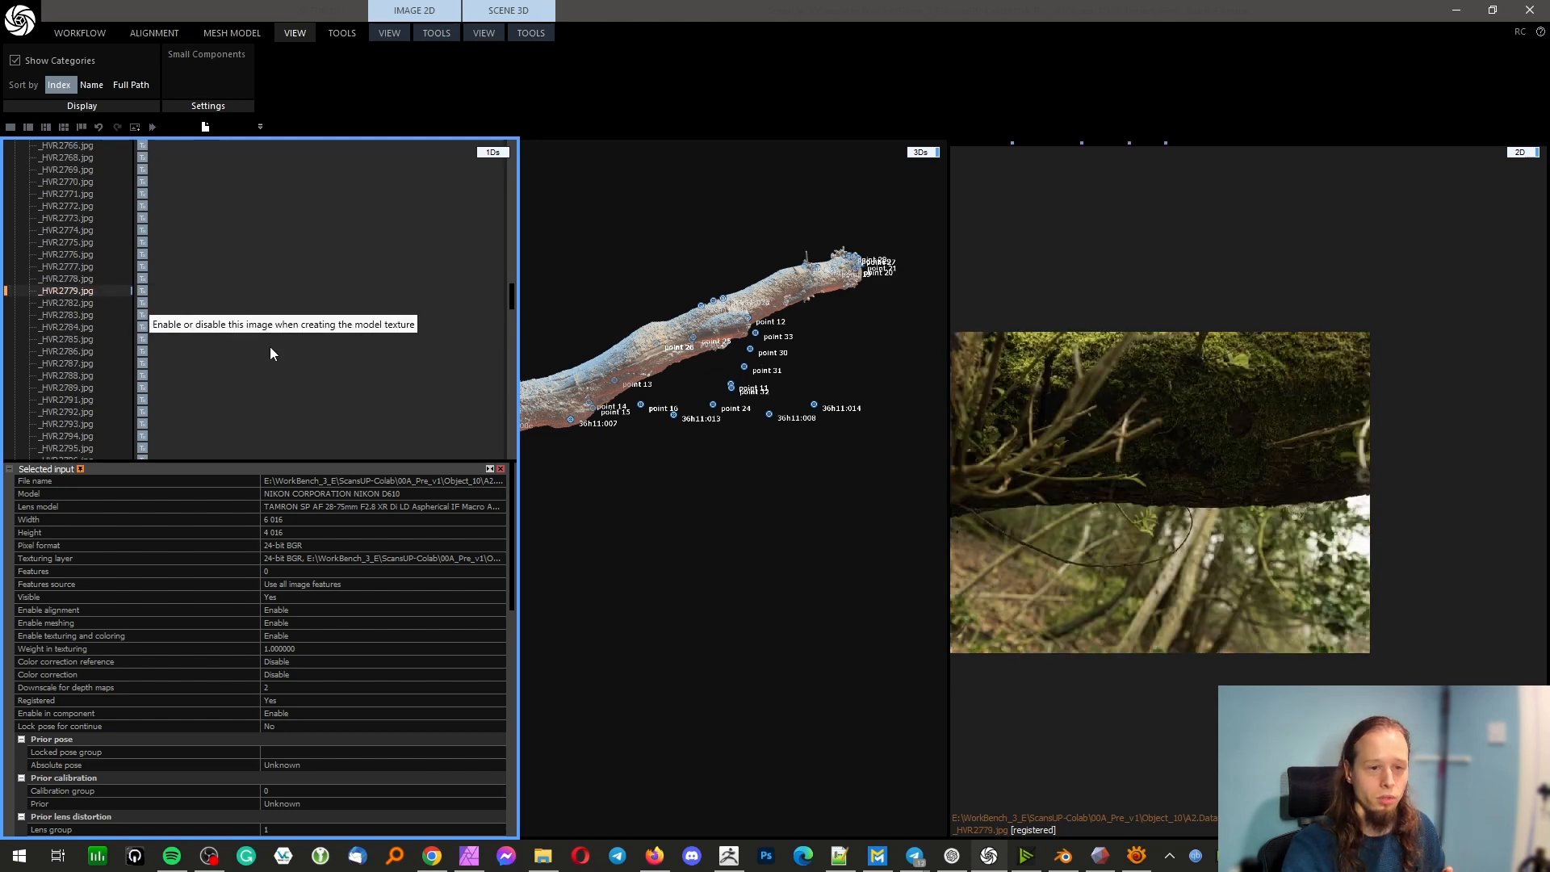
{"action": "scroll", "coordinate": [78, 278], "scroll_direction": "up", "scroll_amount": 12}
{"action": "scroll", "coordinate": [74, 283], "scroll_direction": "down", "scroll_amount": 20}
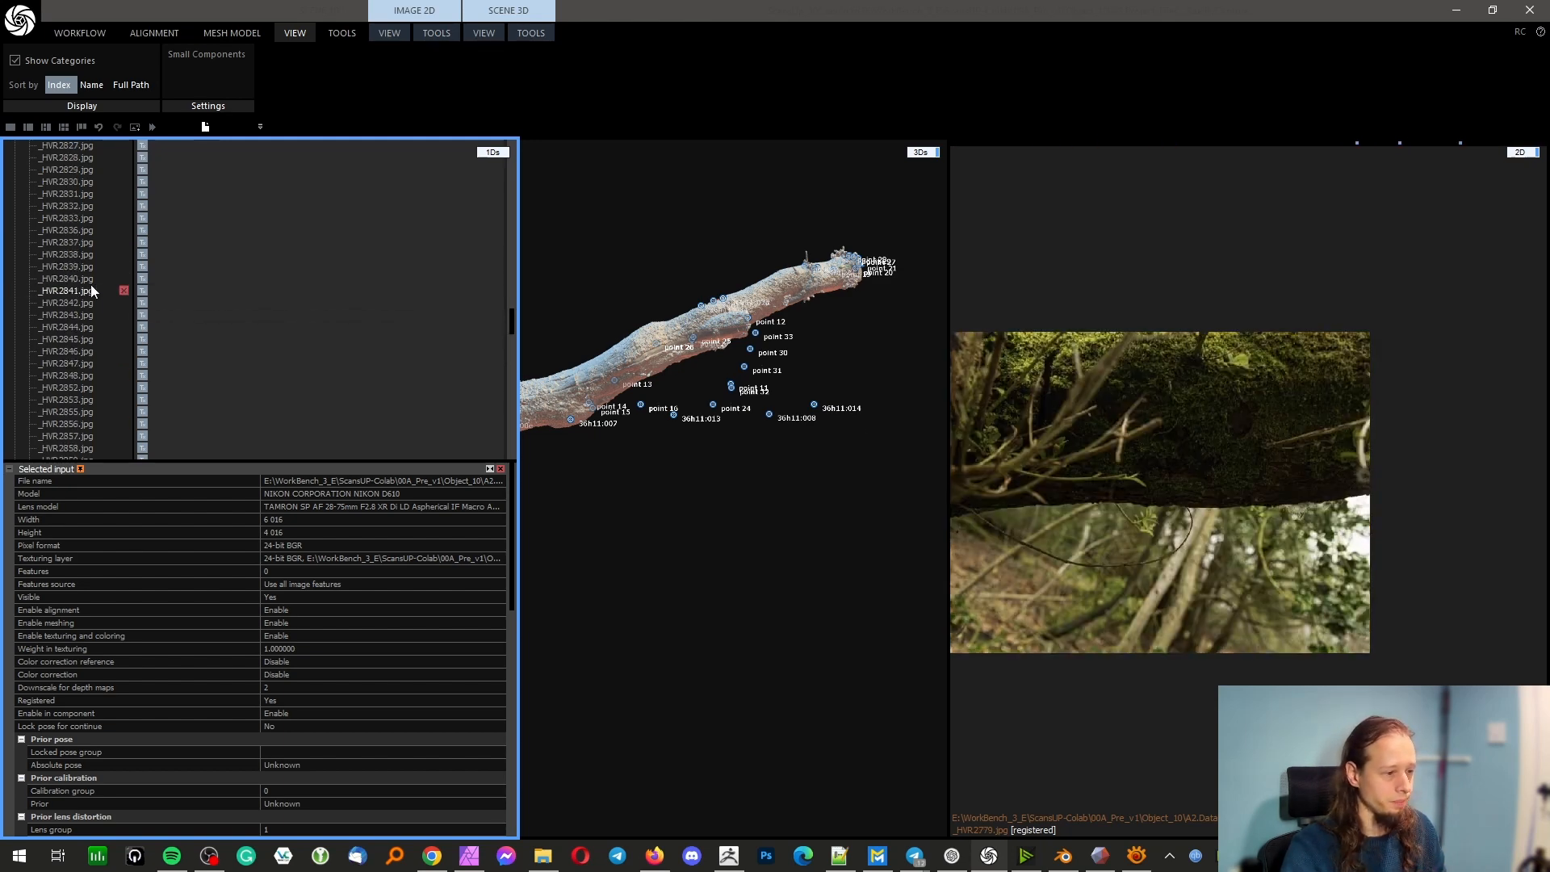
{"action": "left_click", "coordinate": [71, 339]}
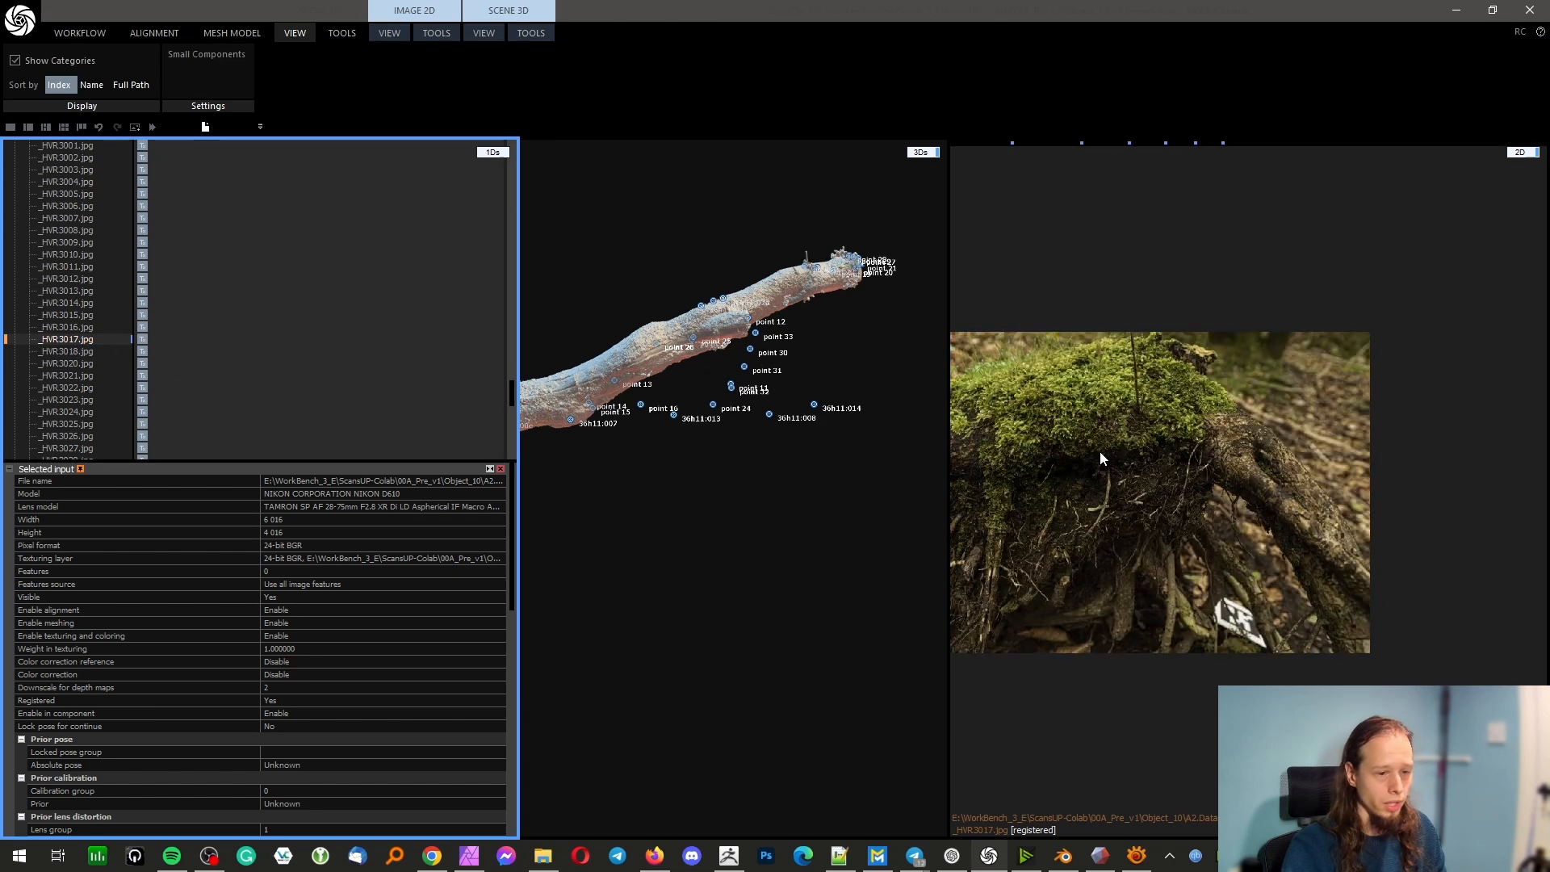
{"action": "scroll", "coordinate": [1099, 453], "scroll_direction": "down", "scroll_amount": 5}
Enable the alignment cameras in the 3D scene and examine their positions around the log's root end
{"action": "left_click", "coordinate": [484, 32]}
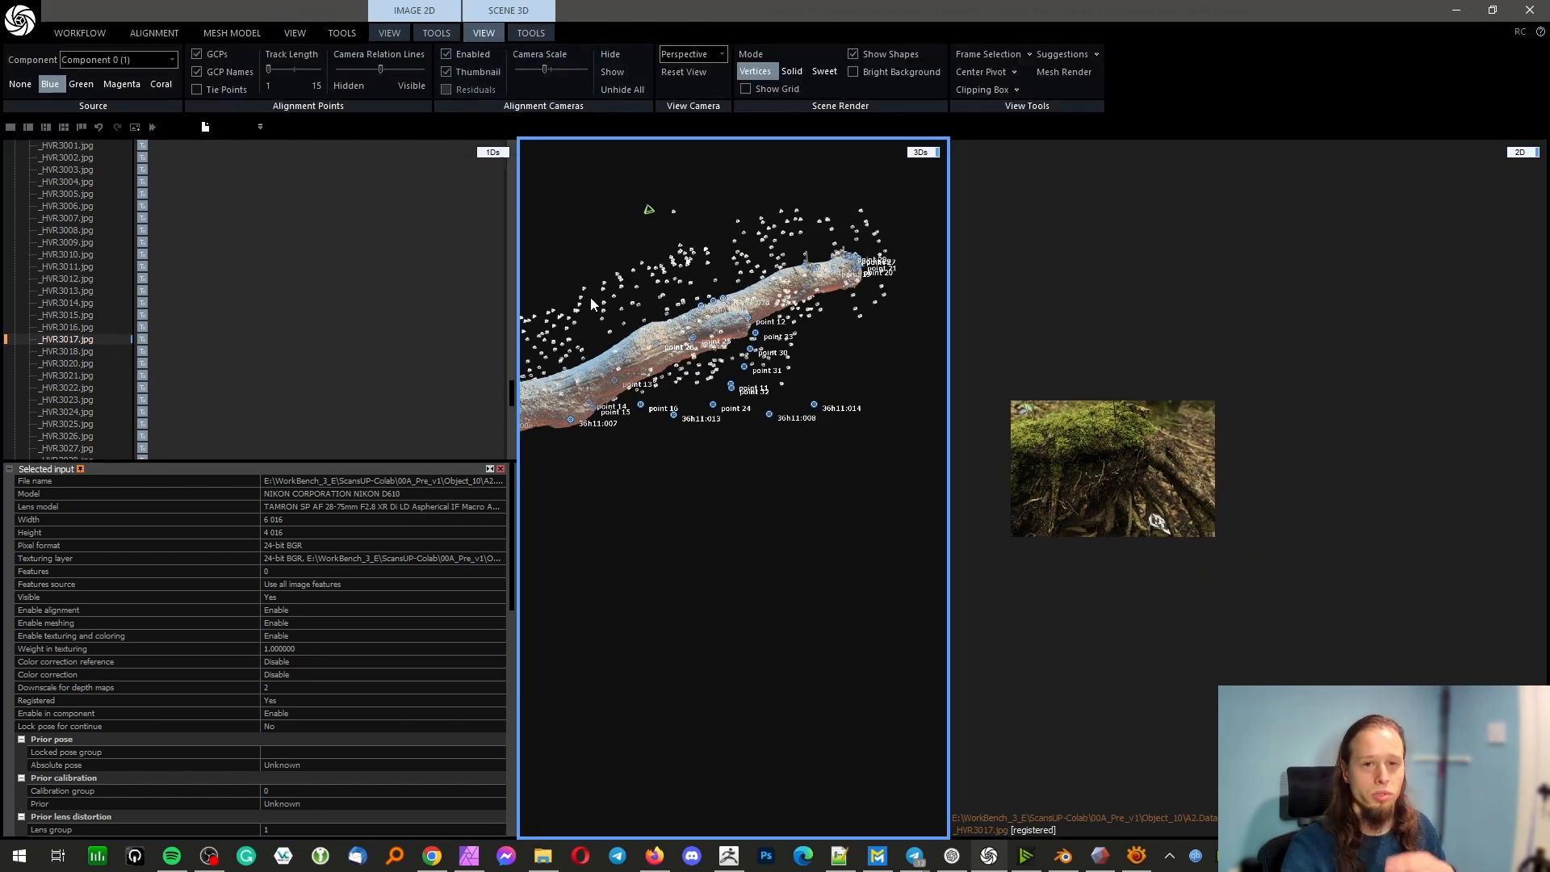
{"action": "left_click_drag", "start_coordinate": [592, 304], "coordinate": [712, 403]}
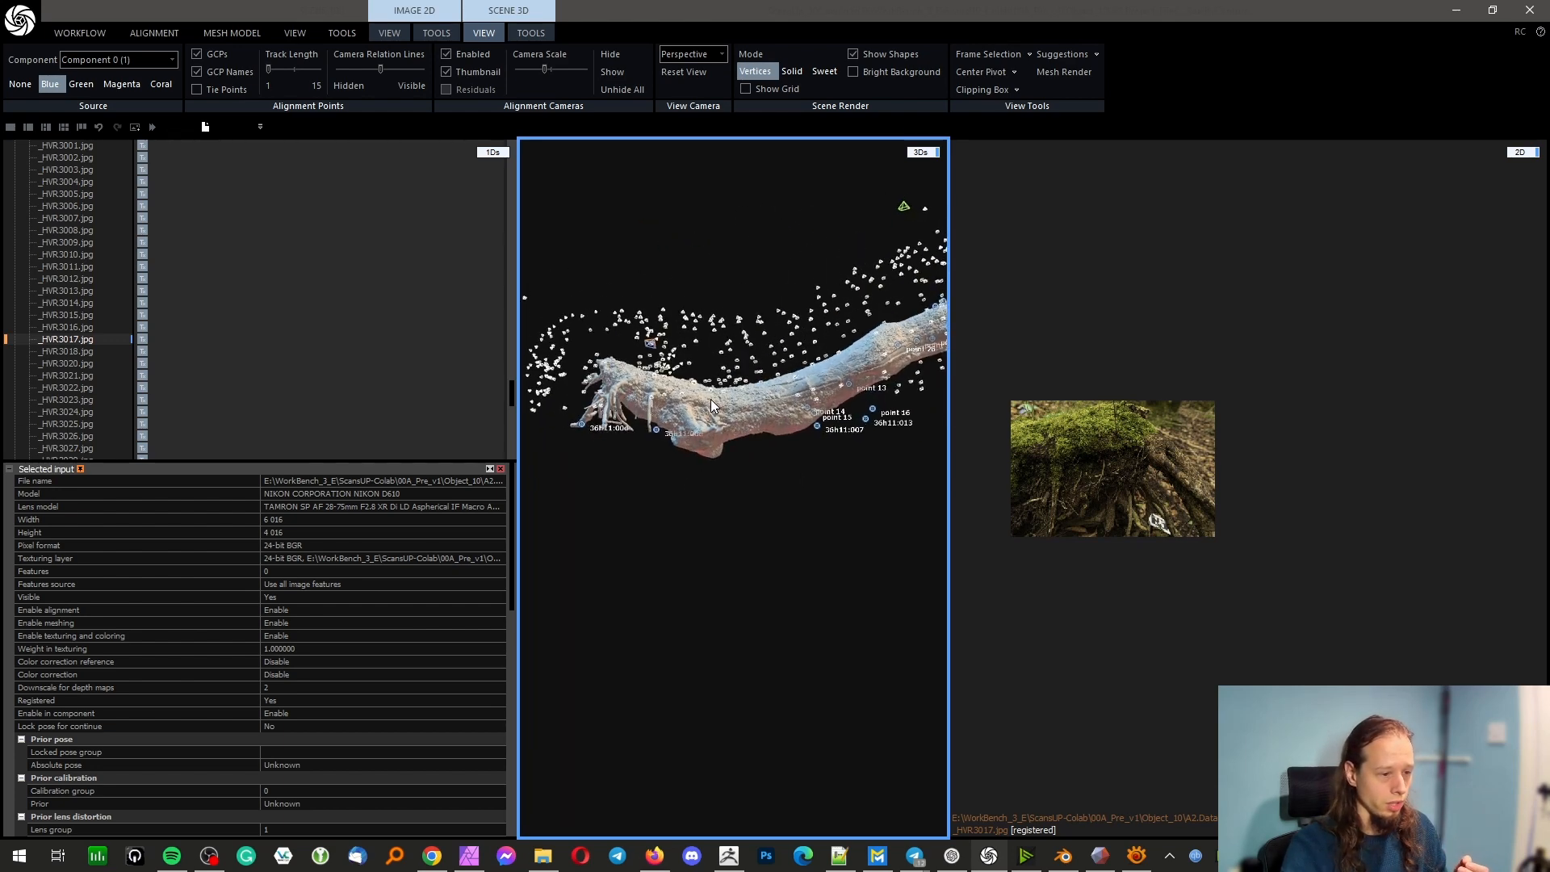
{"action": "scroll", "coordinate": [733, 299], "scroll_direction": "up", "scroll_amount": 4}
{"action": "scroll", "coordinate": [701, 350], "scroll_direction": "down", "scroll_amount": 15}
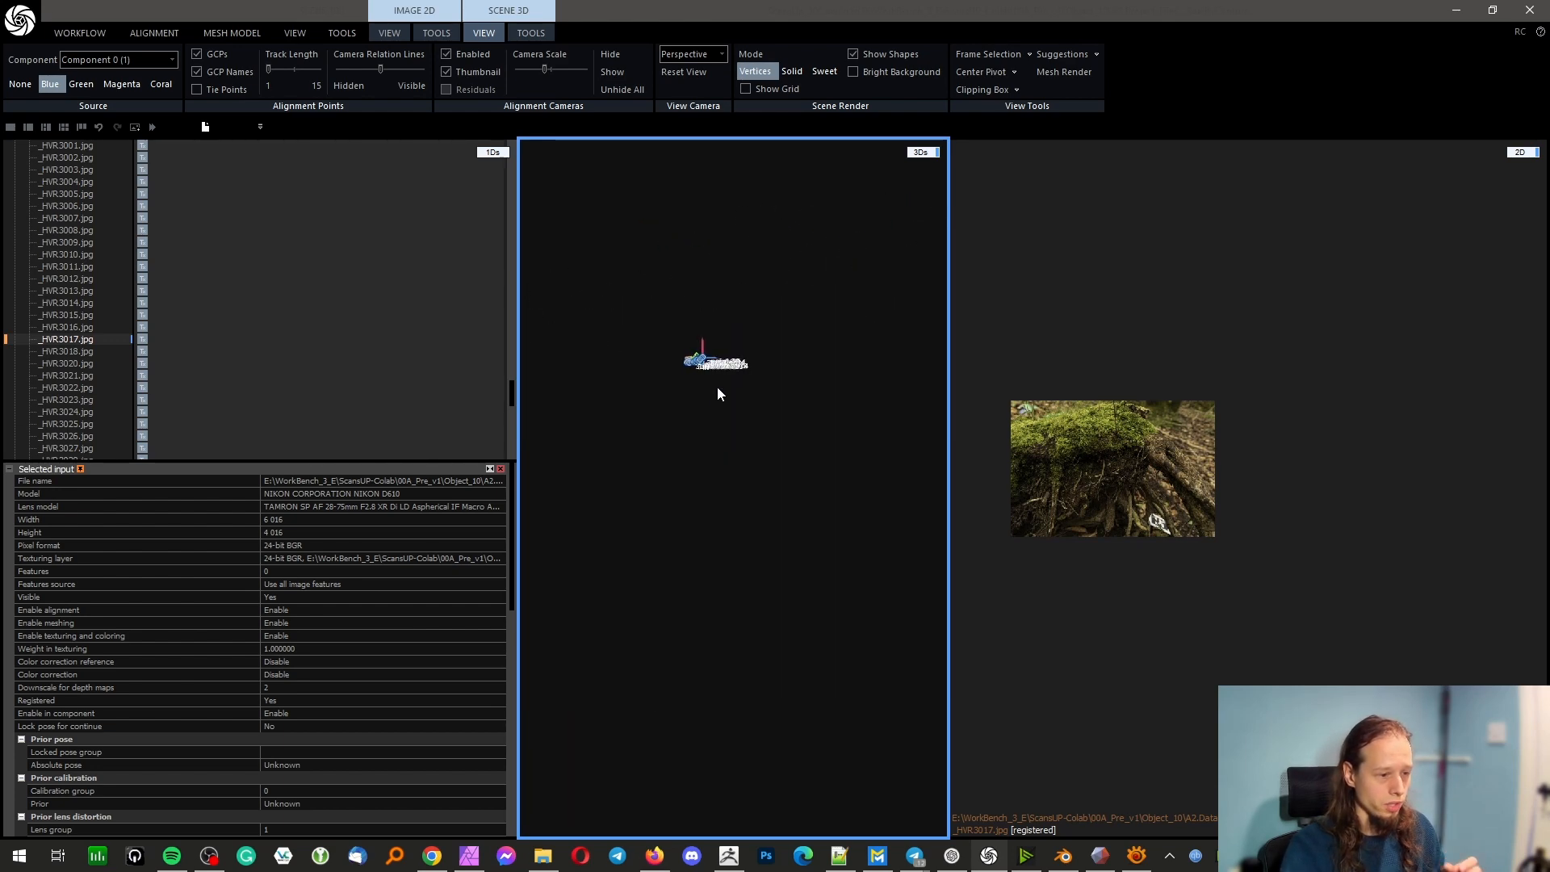
{"action": "scroll", "coordinate": [724, 429], "scroll_direction": "up", "scroll_amount": 8}
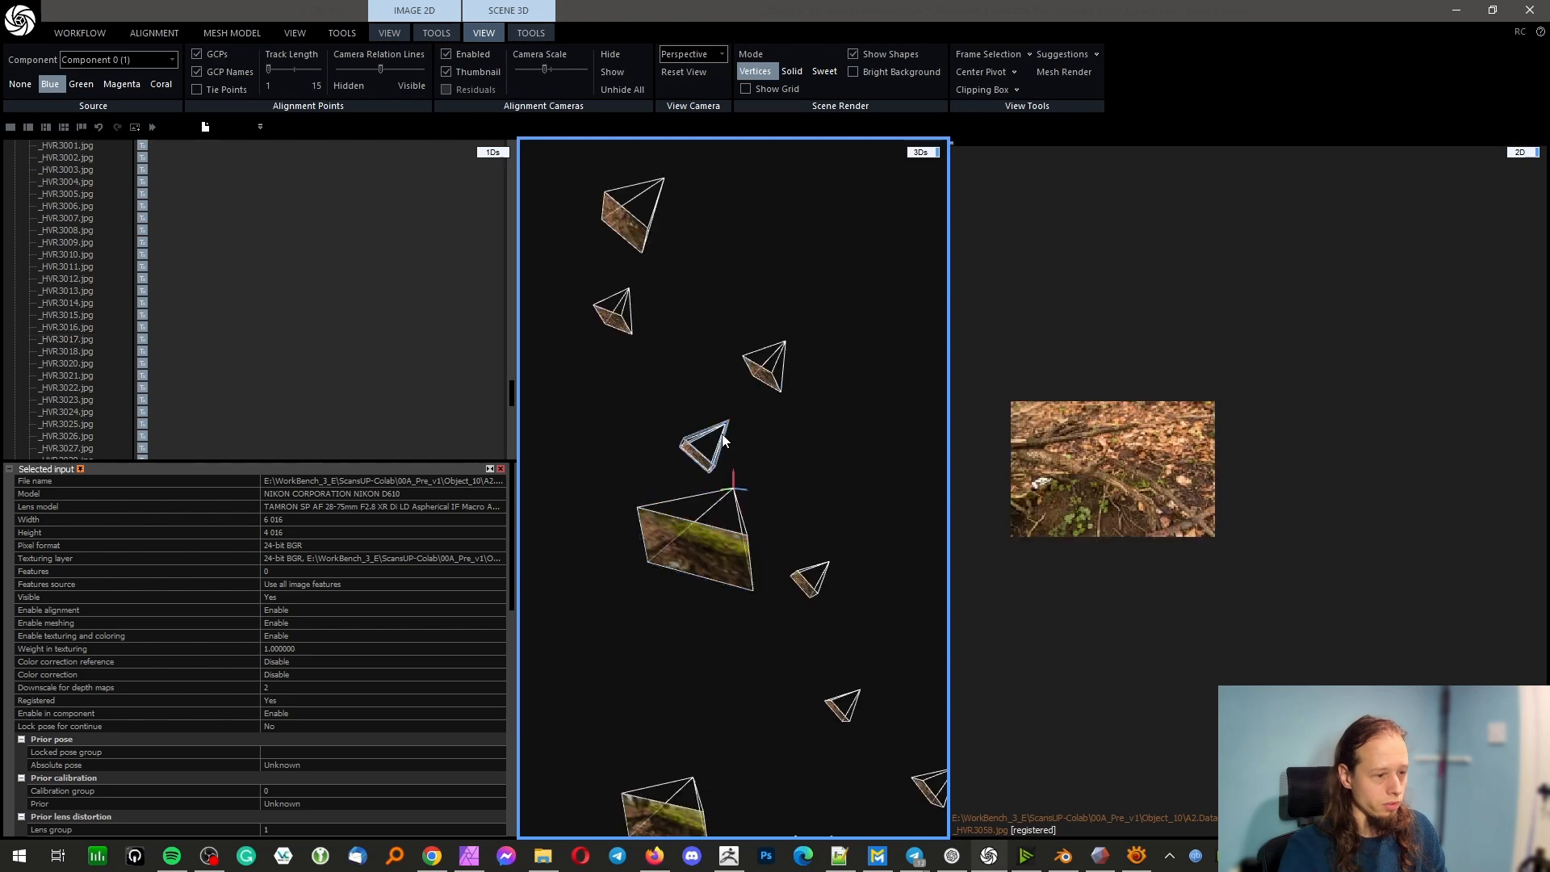
{"action": "scroll", "coordinate": [721, 505], "scroll_direction": "down", "scroll_amount": 3}
{"action": "scroll", "coordinate": [722, 507], "scroll_direction": "down", "scroll_amount": 5}
{"action": "scroll", "coordinate": [765, 519], "scroll_direction": "up", "scroll_amount": 3}
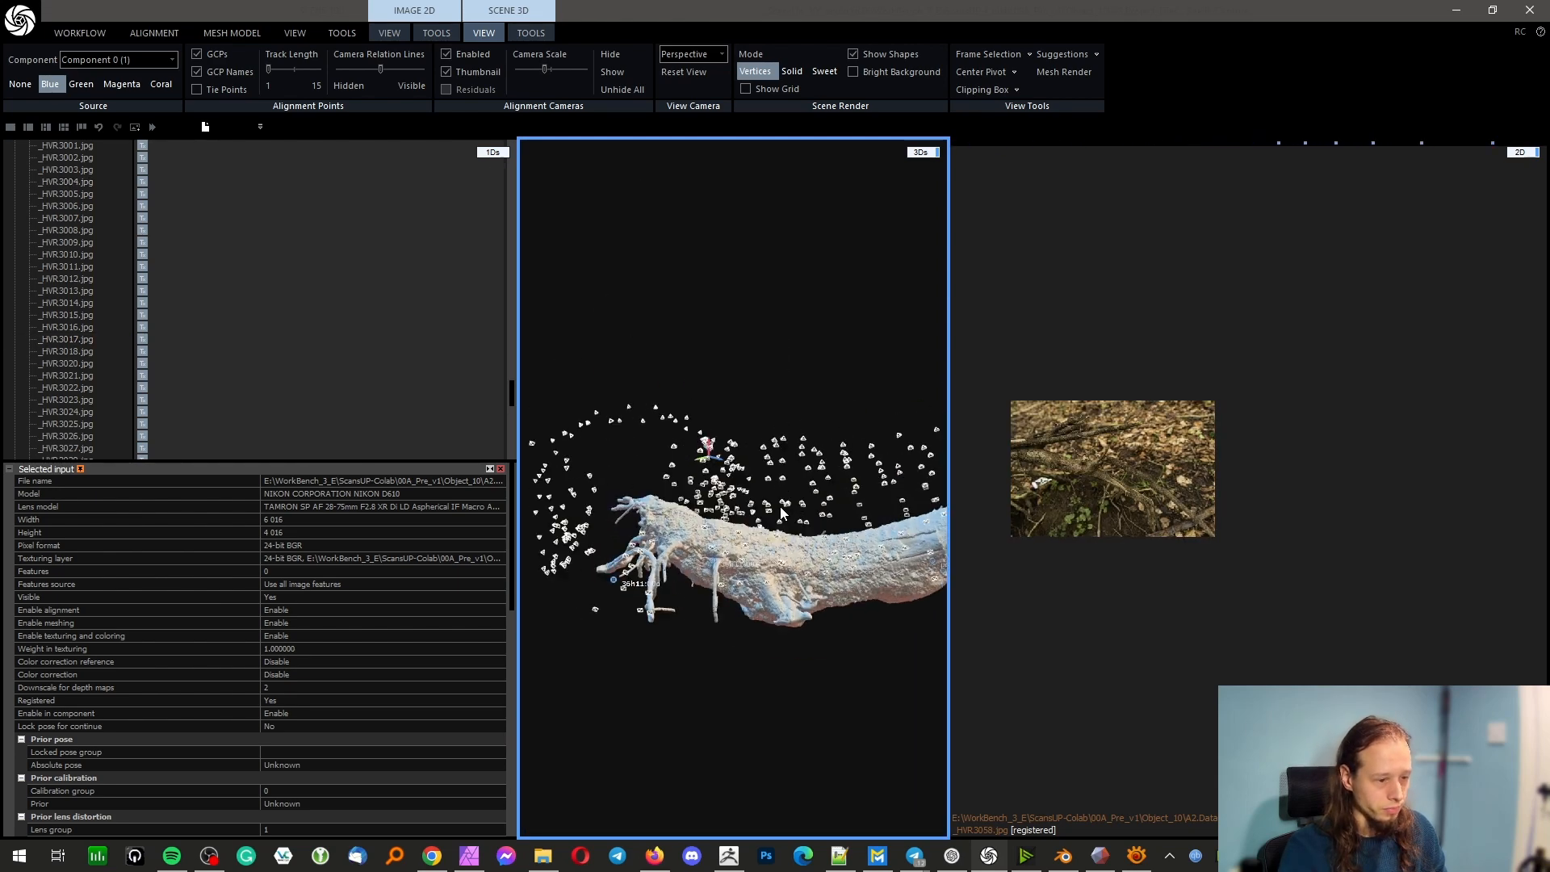
{"action": "right_click_drag", "start_coordinate": [766, 519], "coordinate": [772, 428]}
{"action": "scroll", "coordinate": [772, 423], "scroll_direction": "up", "scroll_amount": 3}
{"action": "scroll", "coordinate": [772, 423], "scroll_direction": "down", "scroll_amount": 2}
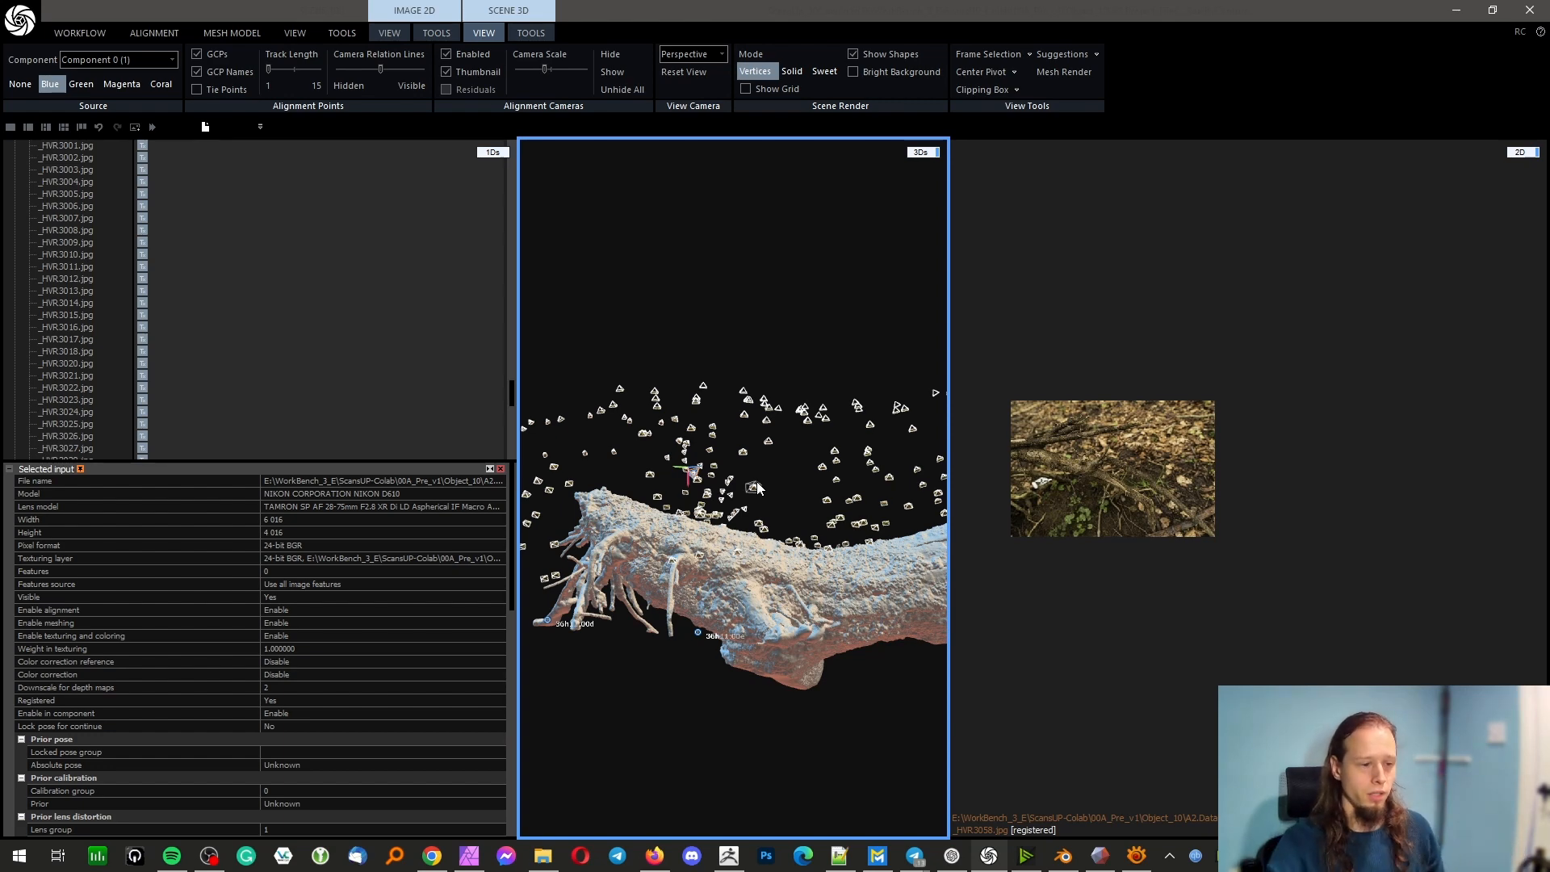
Examine the camera coverage and mesh detail along the trunk and the exposed roots of the model
{"action": "left_click_drag", "start_coordinate": [757, 478], "coordinate": [698, 511]}
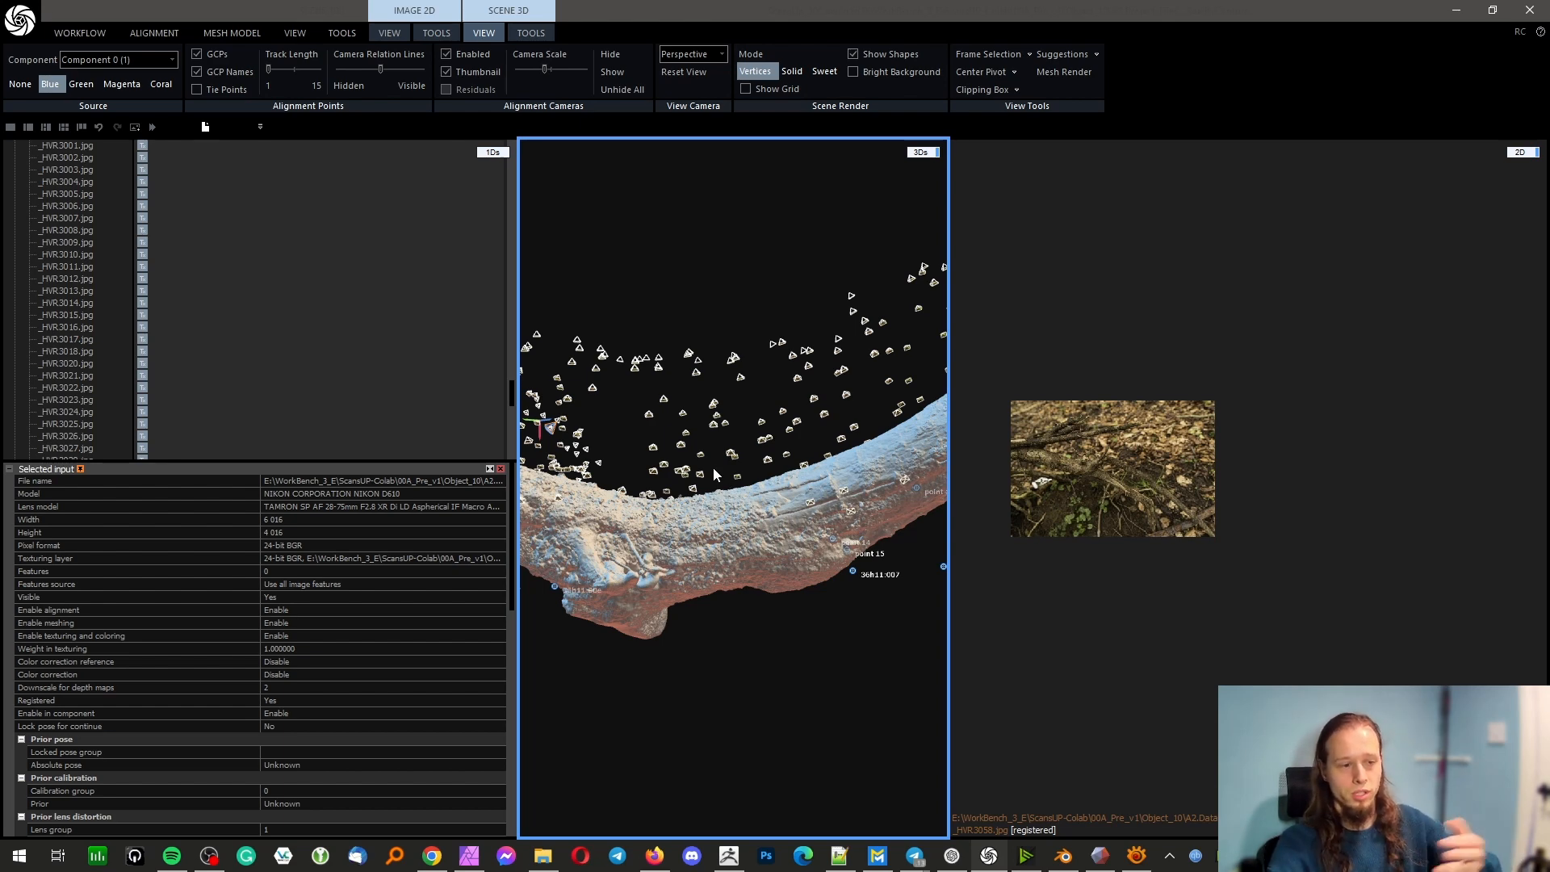
{"action": "left_click_drag", "start_coordinate": [714, 468], "coordinate": [773, 302]}
{"action": "left_click_drag", "start_coordinate": [786, 294], "coordinate": [809, 344]}
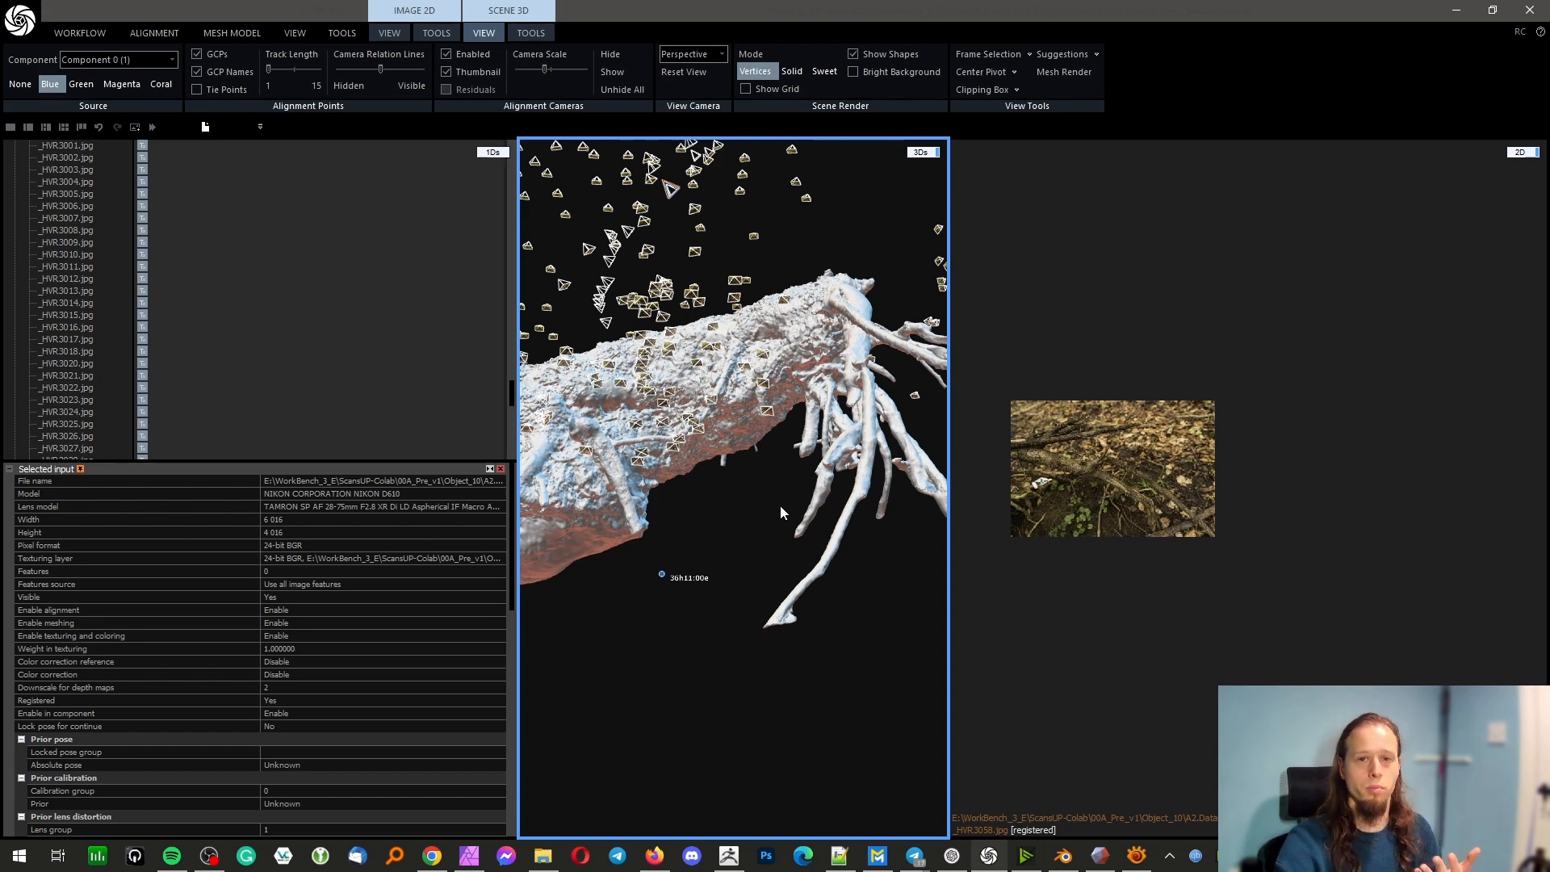
{"action": "left_click_drag", "start_coordinate": [871, 442], "coordinate": [782, 512]}
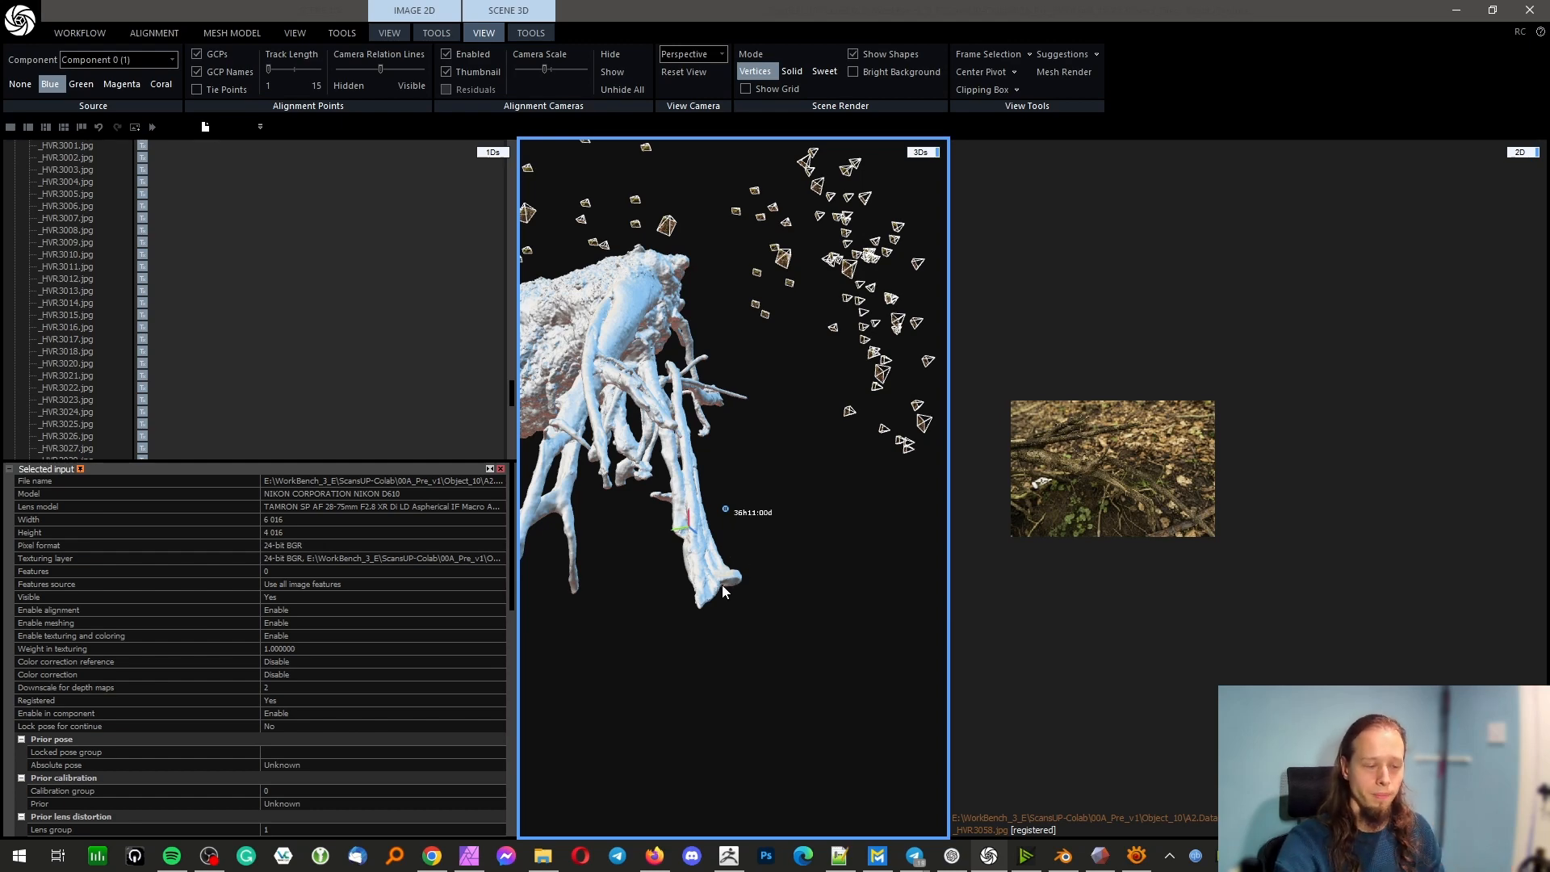
{"action": "left_click_drag", "start_coordinate": [724, 592], "coordinate": [596, 462]}
{"action": "scroll", "coordinate": [596, 462], "scroll_direction": "down", "scroll_amount": 6}
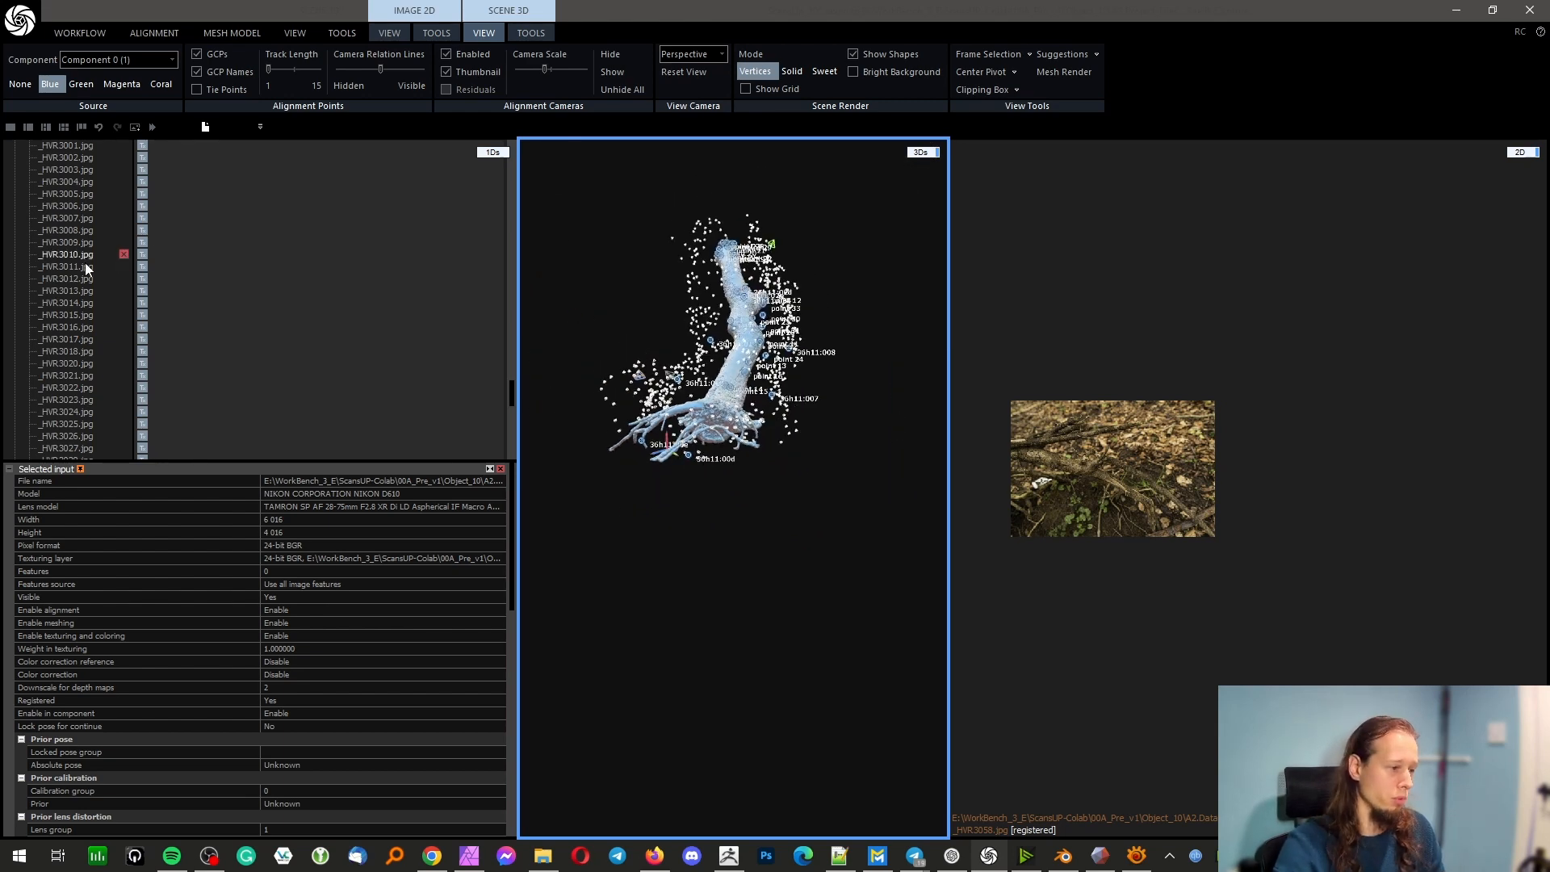
Display the Master model of Component 0 in the 3D scene and examine the ground around the trunk's support
{"action": "scroll", "coordinate": [89, 266], "scroll_direction": "down", "scroll_amount": 10}
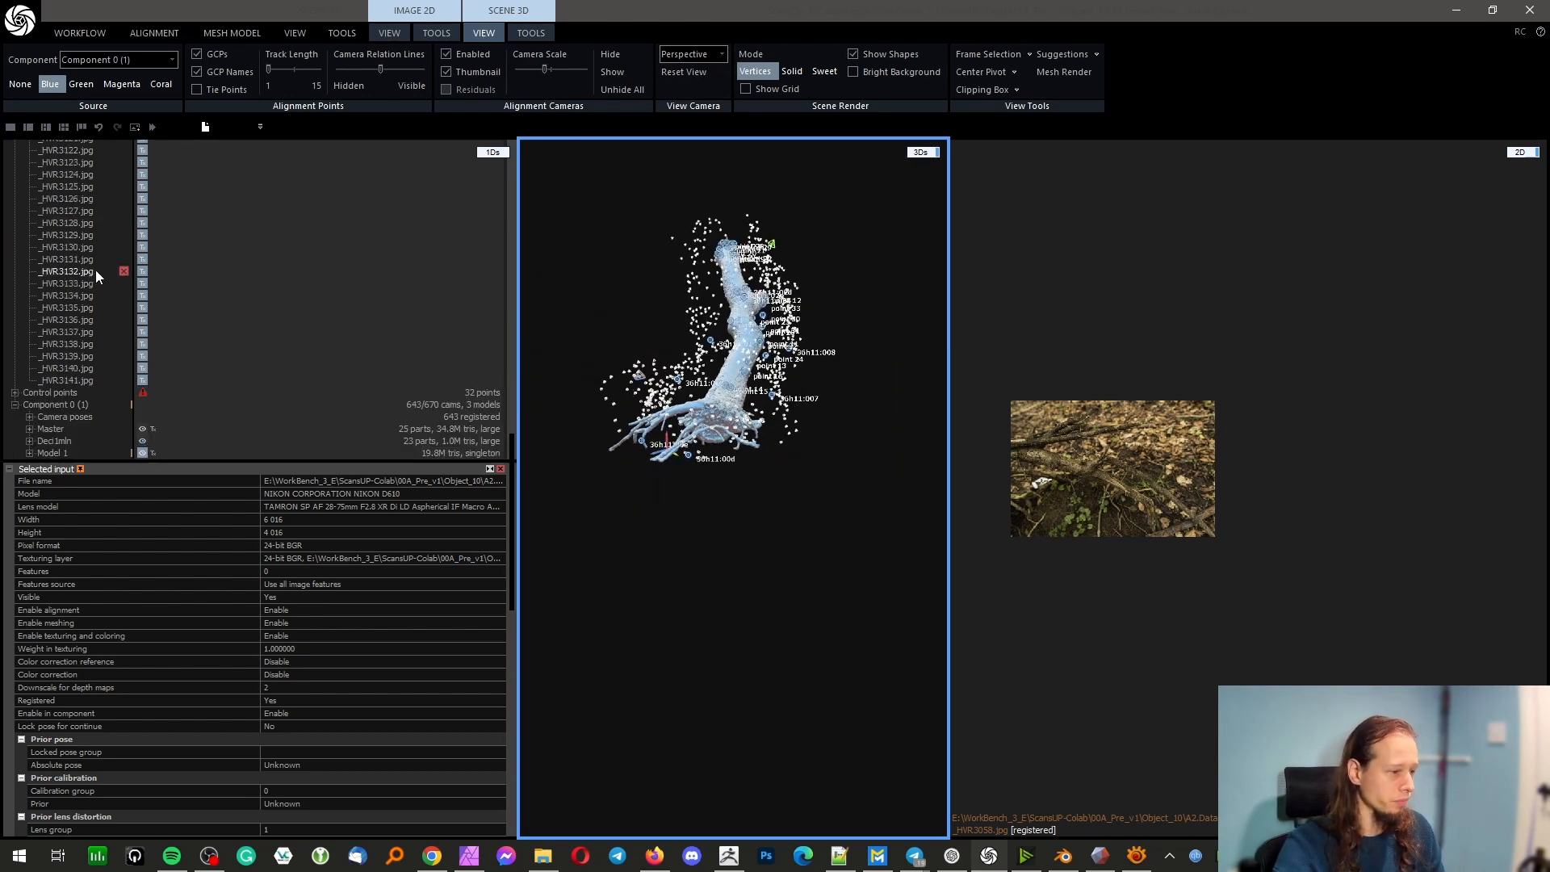
{"action": "left_click", "coordinate": [50, 429]}
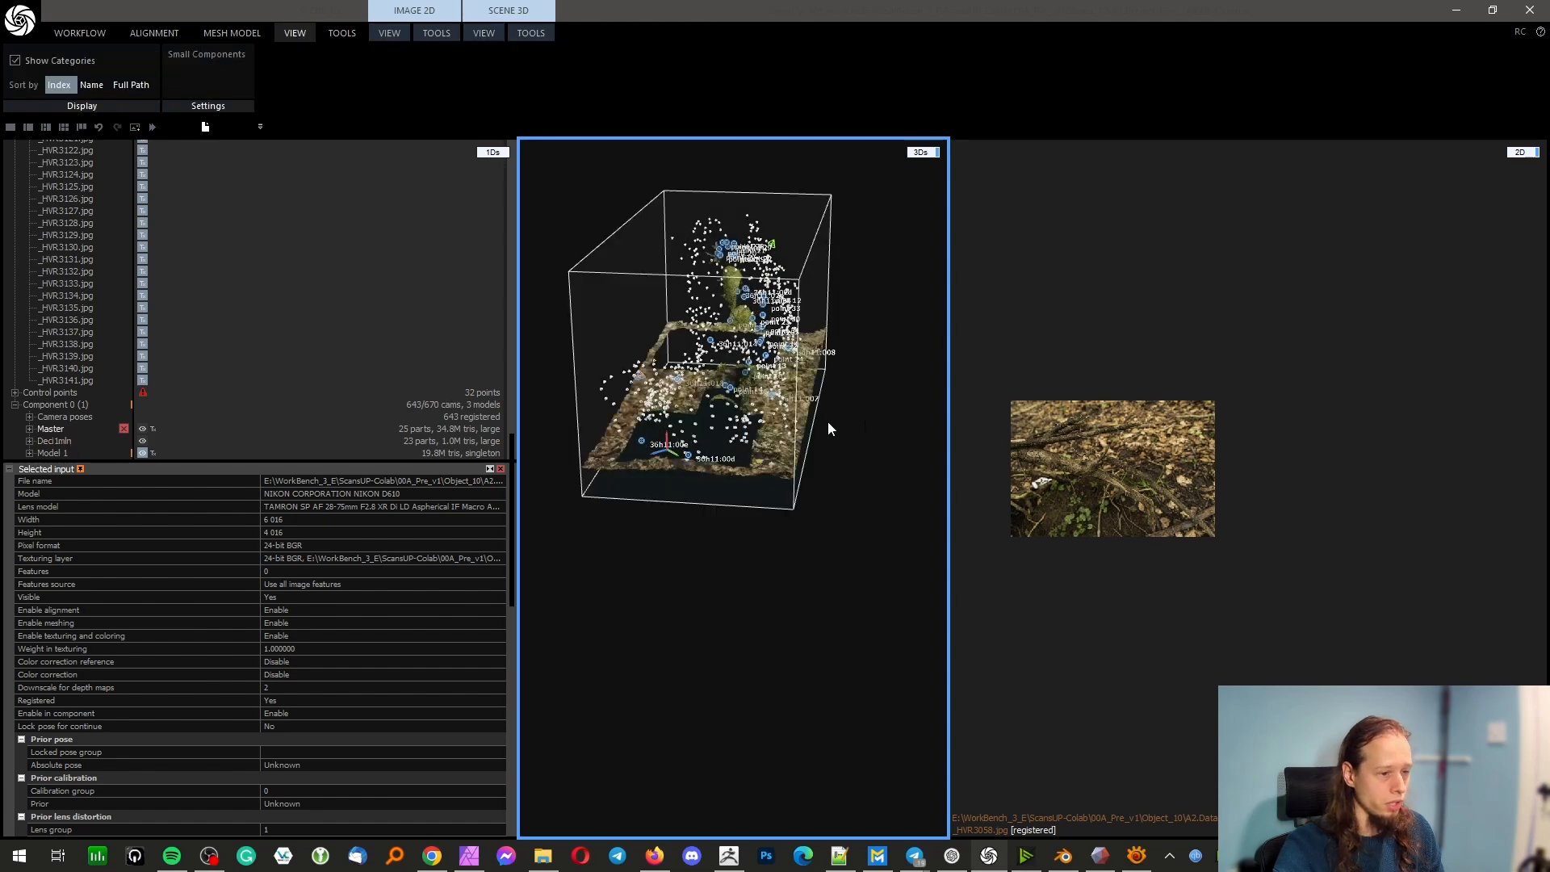
{"action": "left_click_drag", "start_coordinate": [789, 417], "coordinate": [670, 335]}
{"action": "scroll", "coordinate": [675, 334], "scroll_direction": "up", "scroll_amount": 5}
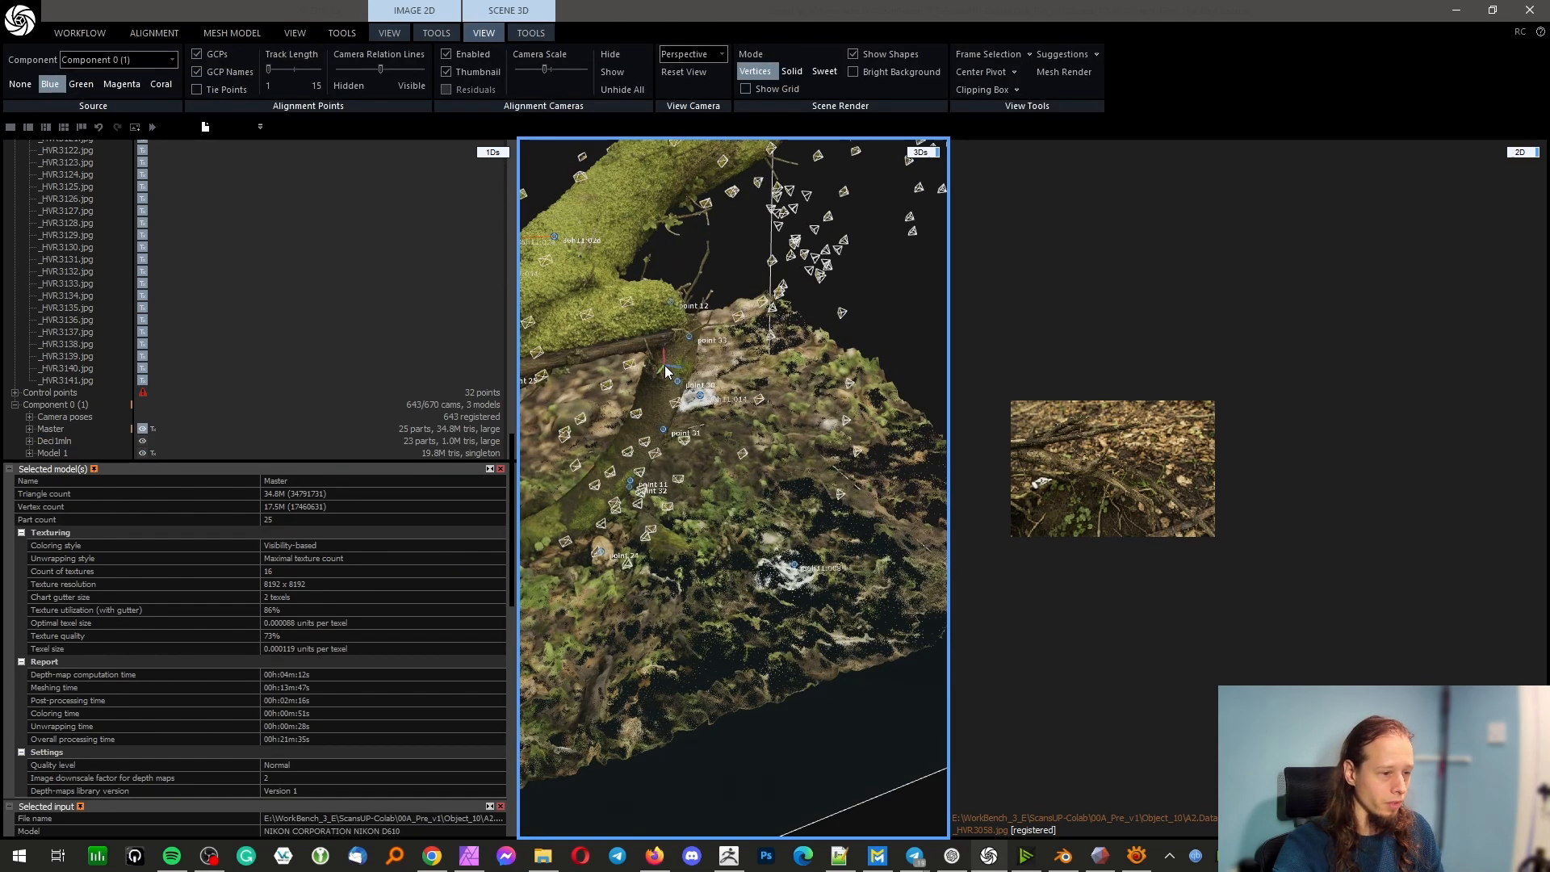
Examine the camera positions around the trunk's support and disable the alignment cameras in the 3D scene
{"action": "left_click_drag", "start_coordinate": [517, 386], "coordinate": [588, 297]}
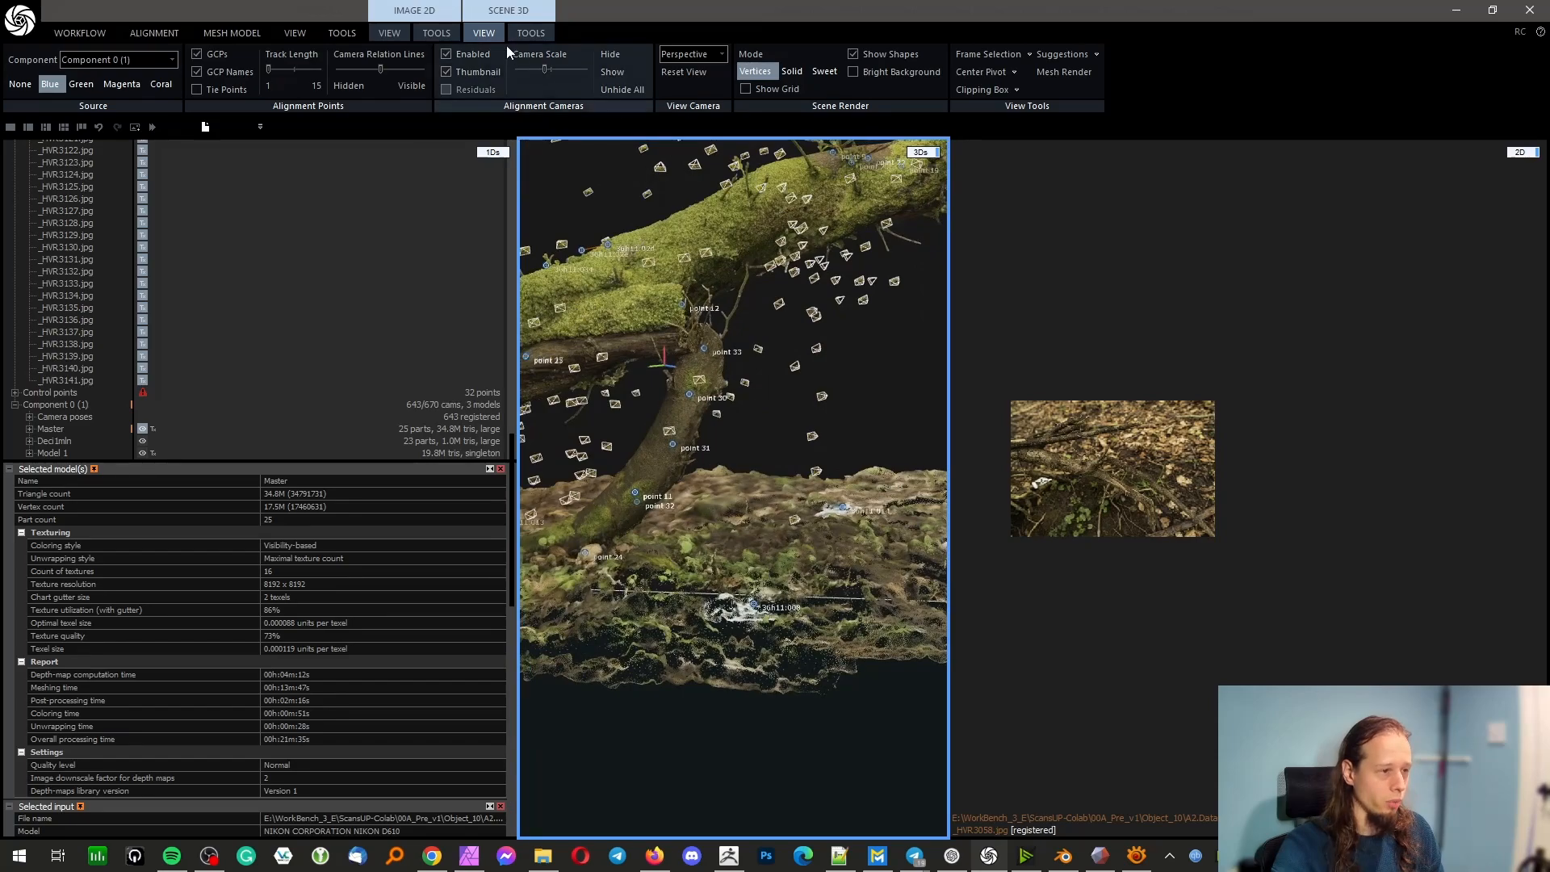
{"action": "left_click_drag", "start_coordinate": [617, 531], "coordinate": [749, 432]}
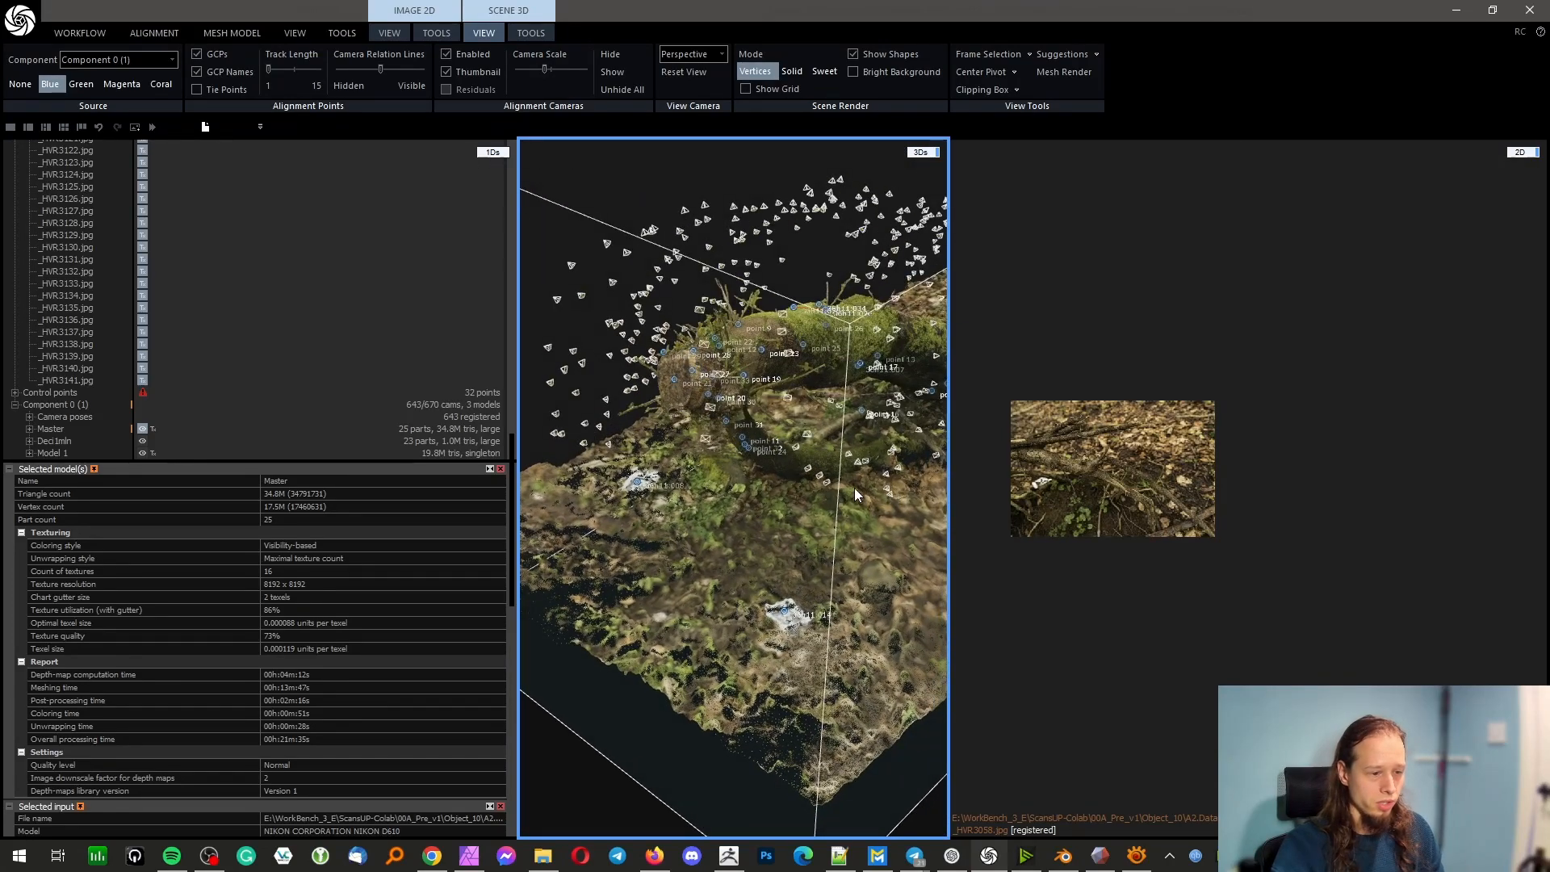
{"action": "left_click", "coordinate": [459, 53]}
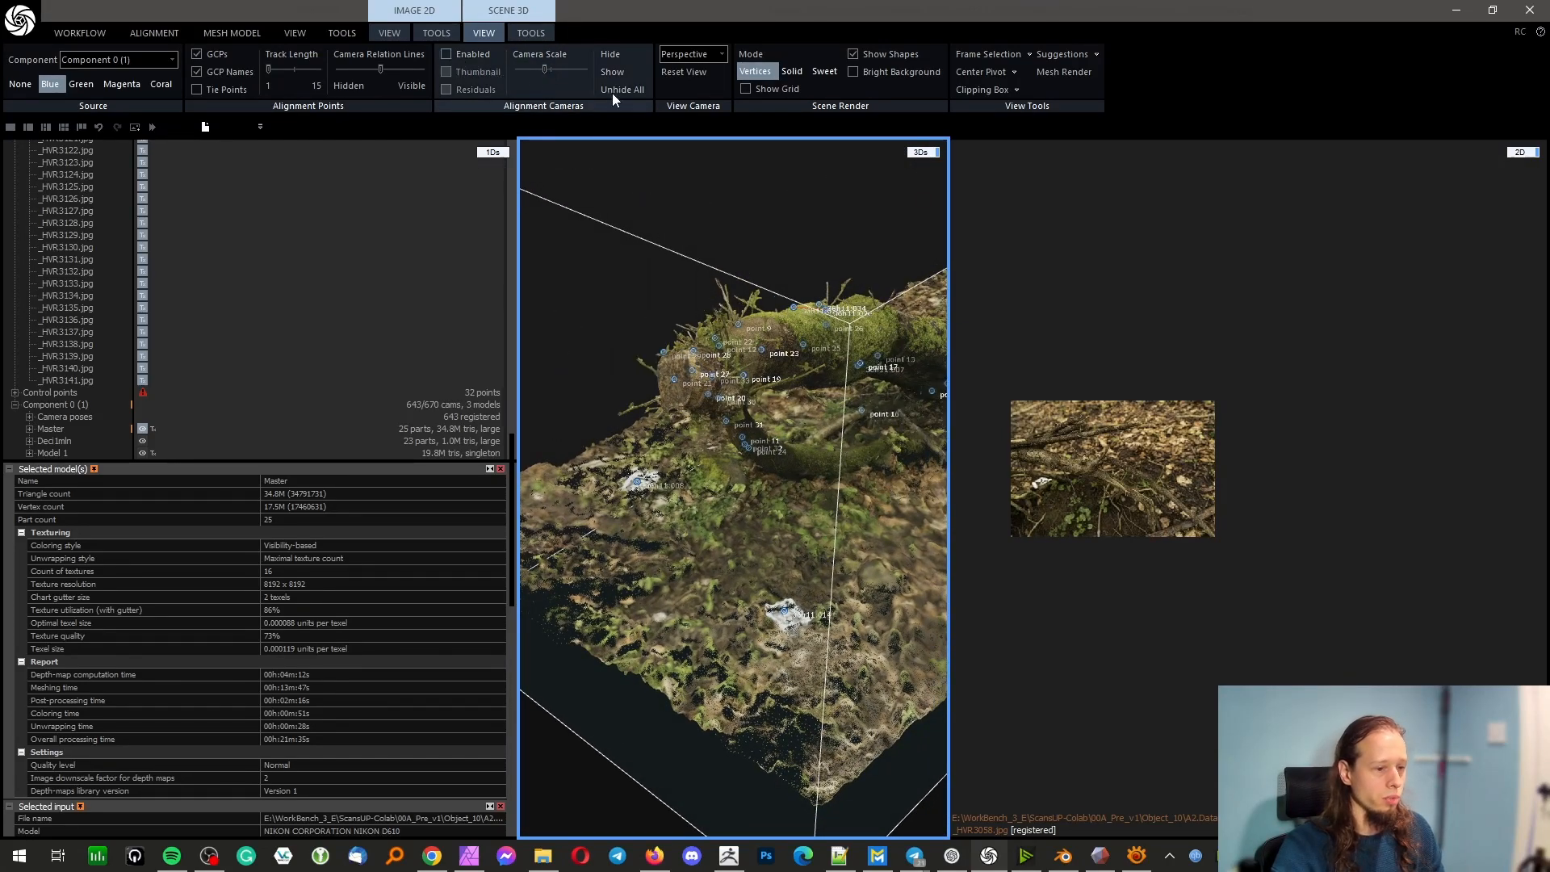
Clear the reconstruction region around the Master model
{"action": "left_click", "coordinate": [650, 242]}
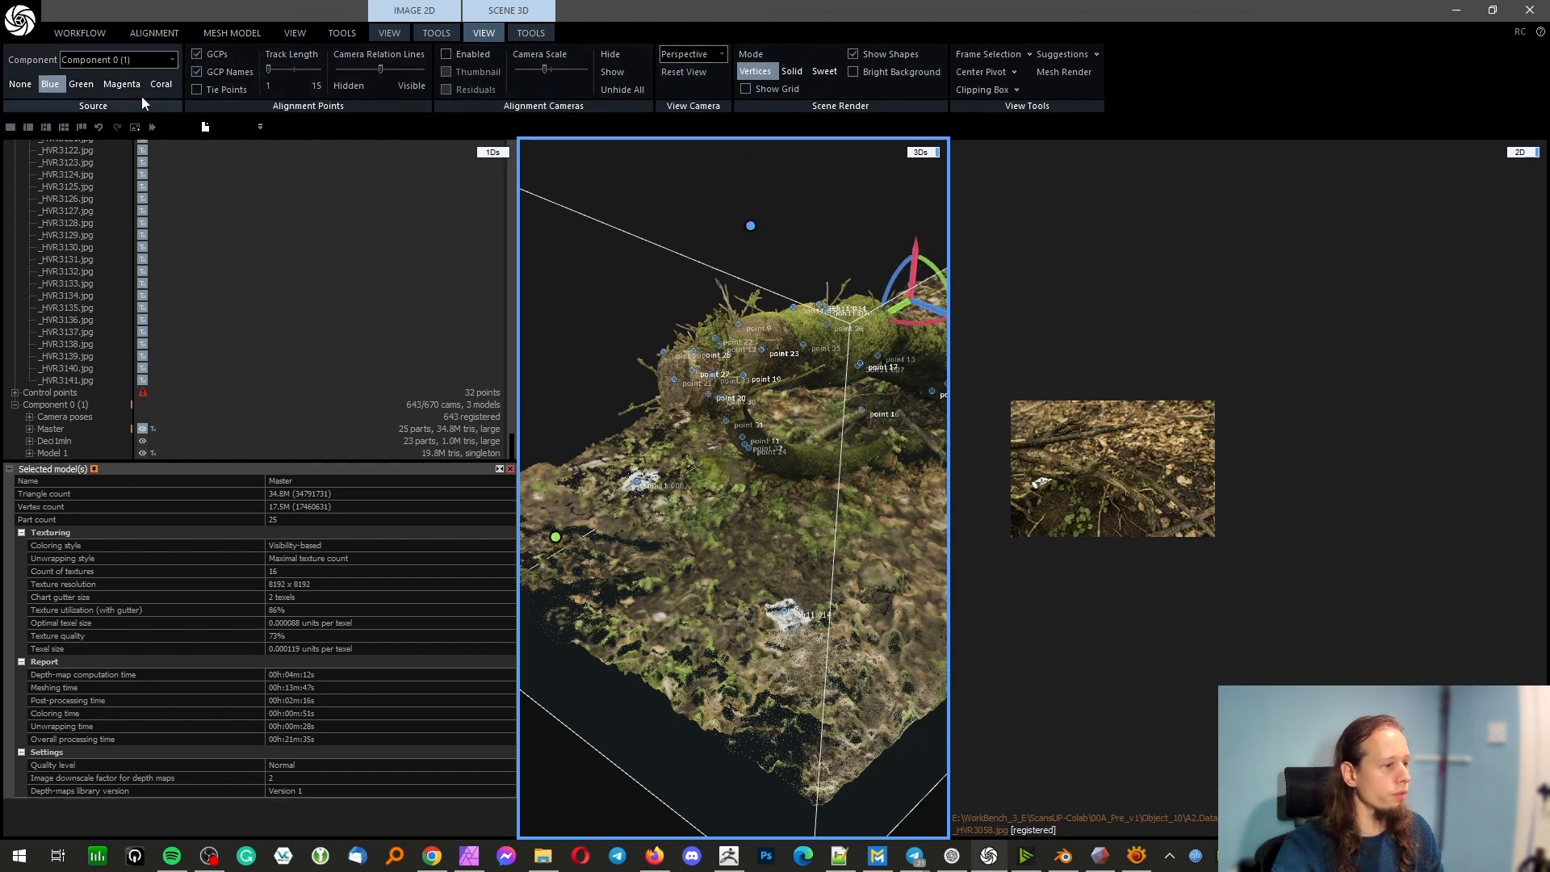
{"action": "left_click", "coordinate": [232, 32]}
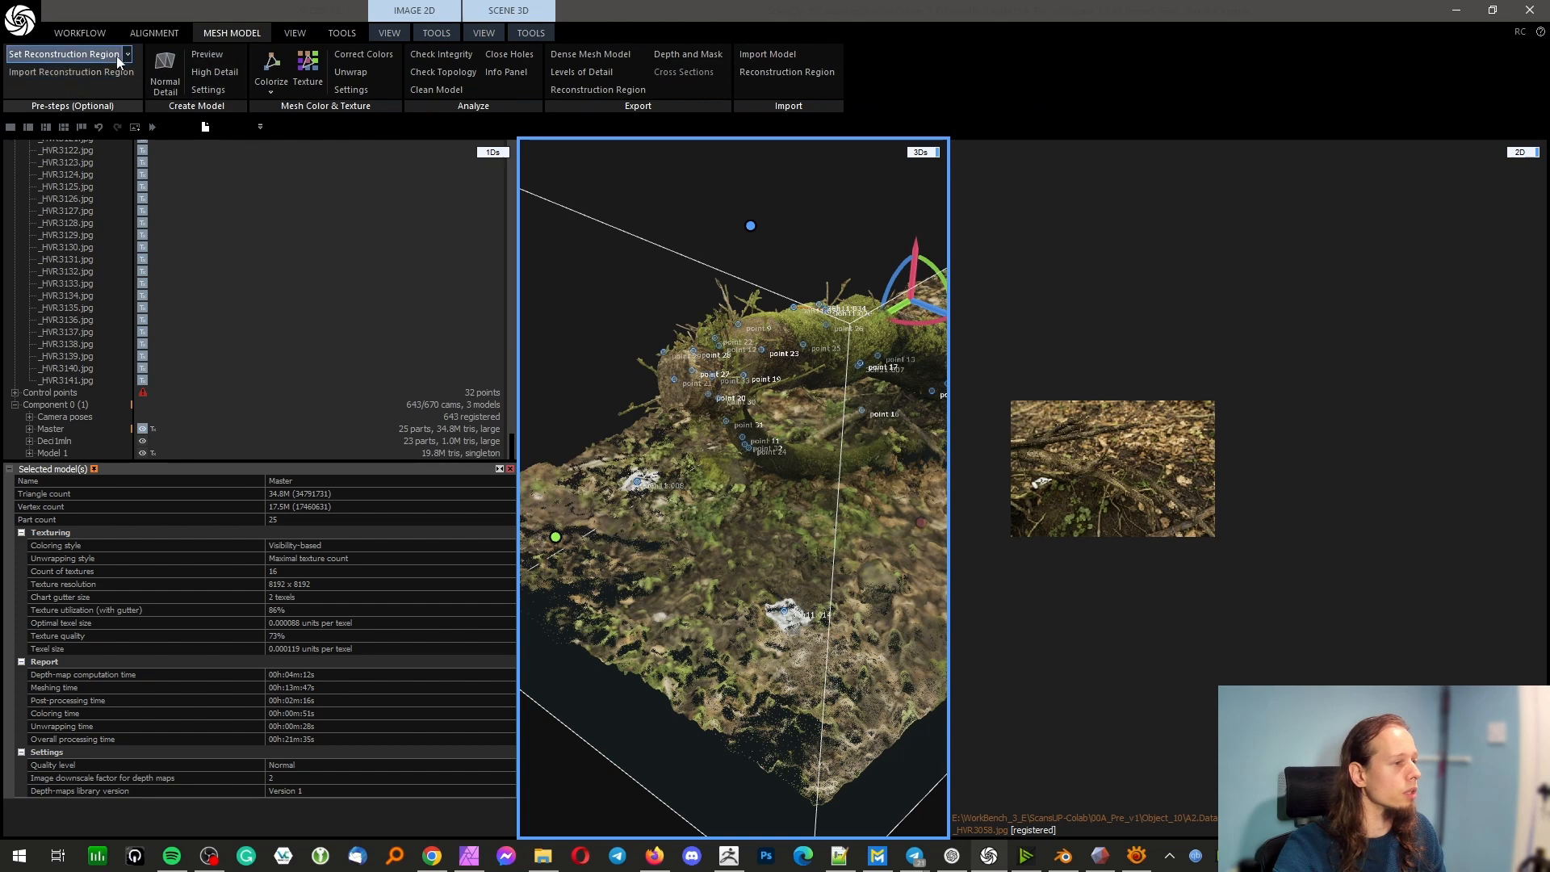
{"action": "left_click", "coordinate": [126, 53]}
{"action": "left_click", "coordinate": [58, 146]}
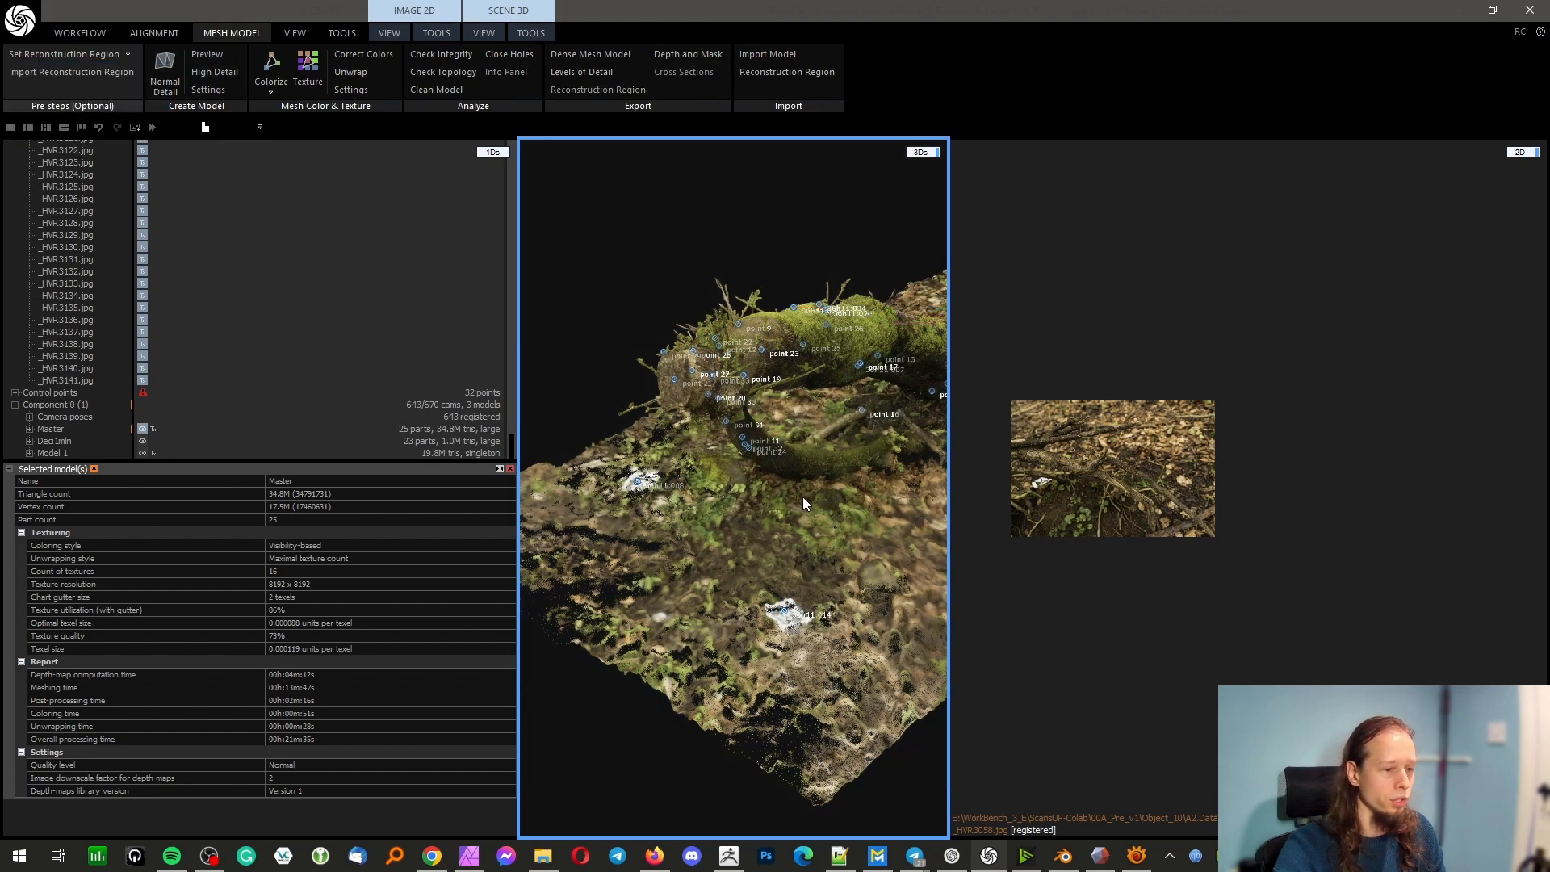
Examine the Master model's supporting branch and surrounding ground in 3D, alongside the source photo _HVR3058.jpg
{"action": "mouse_move", "coordinate": [802, 496]}
{"action": "left_mouse_down"}
{"action": "mouse_move", "coordinate": [763, 487]}
{"action": "mouse_move", "coordinate": [730, 452]}
{"action": "mouse_move", "coordinate": [784, 506]}
{"action": "left_mouse_up"}
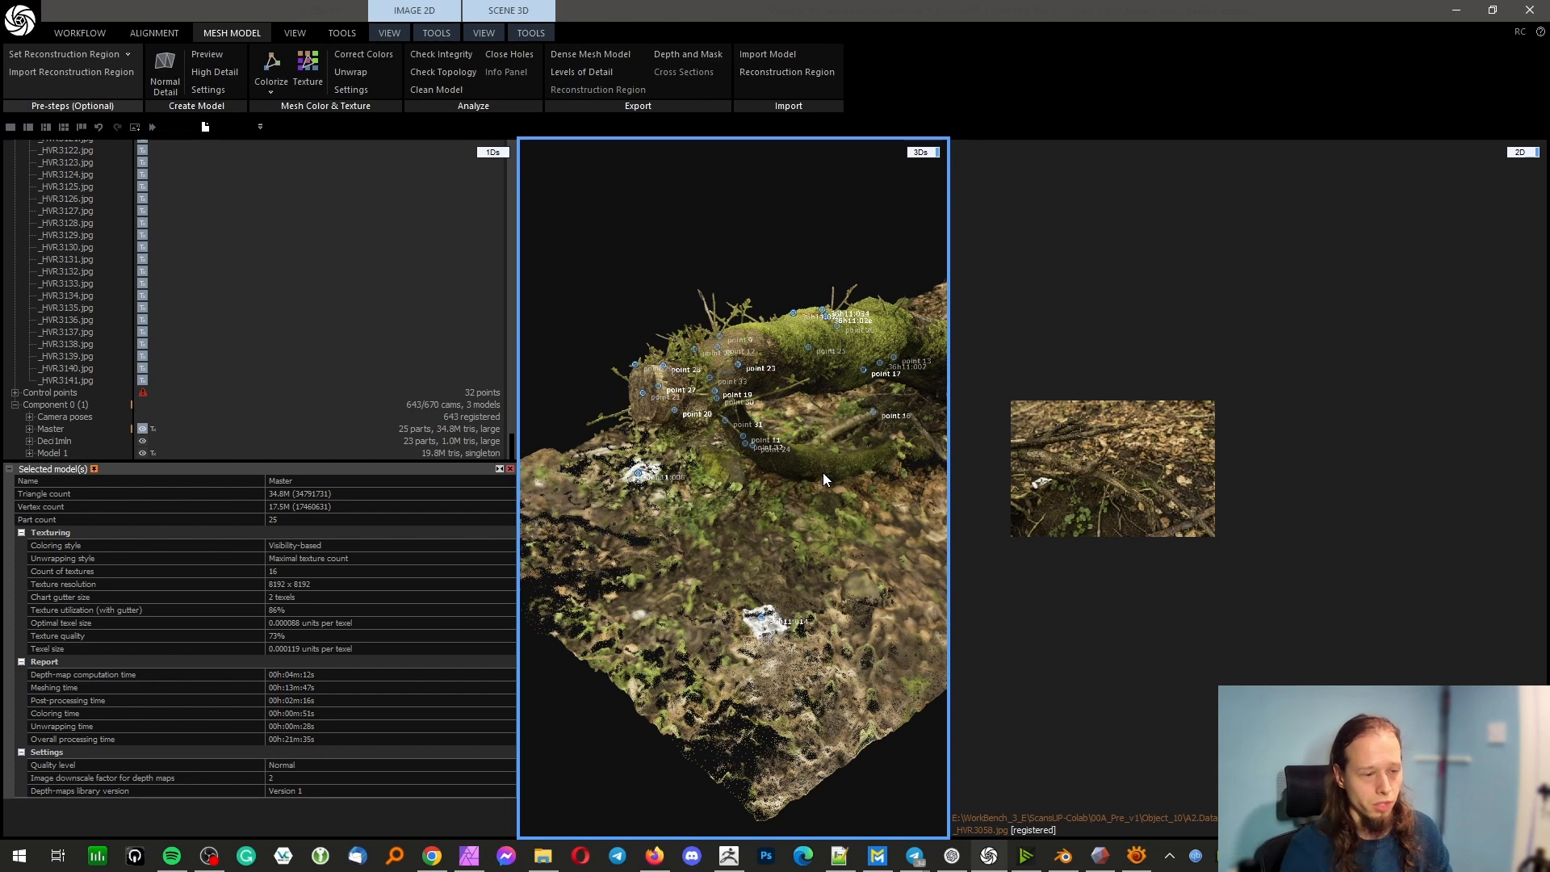
{"action": "scroll", "coordinate": [1109, 485], "scroll_direction": "up", "scroll_amount": 5}
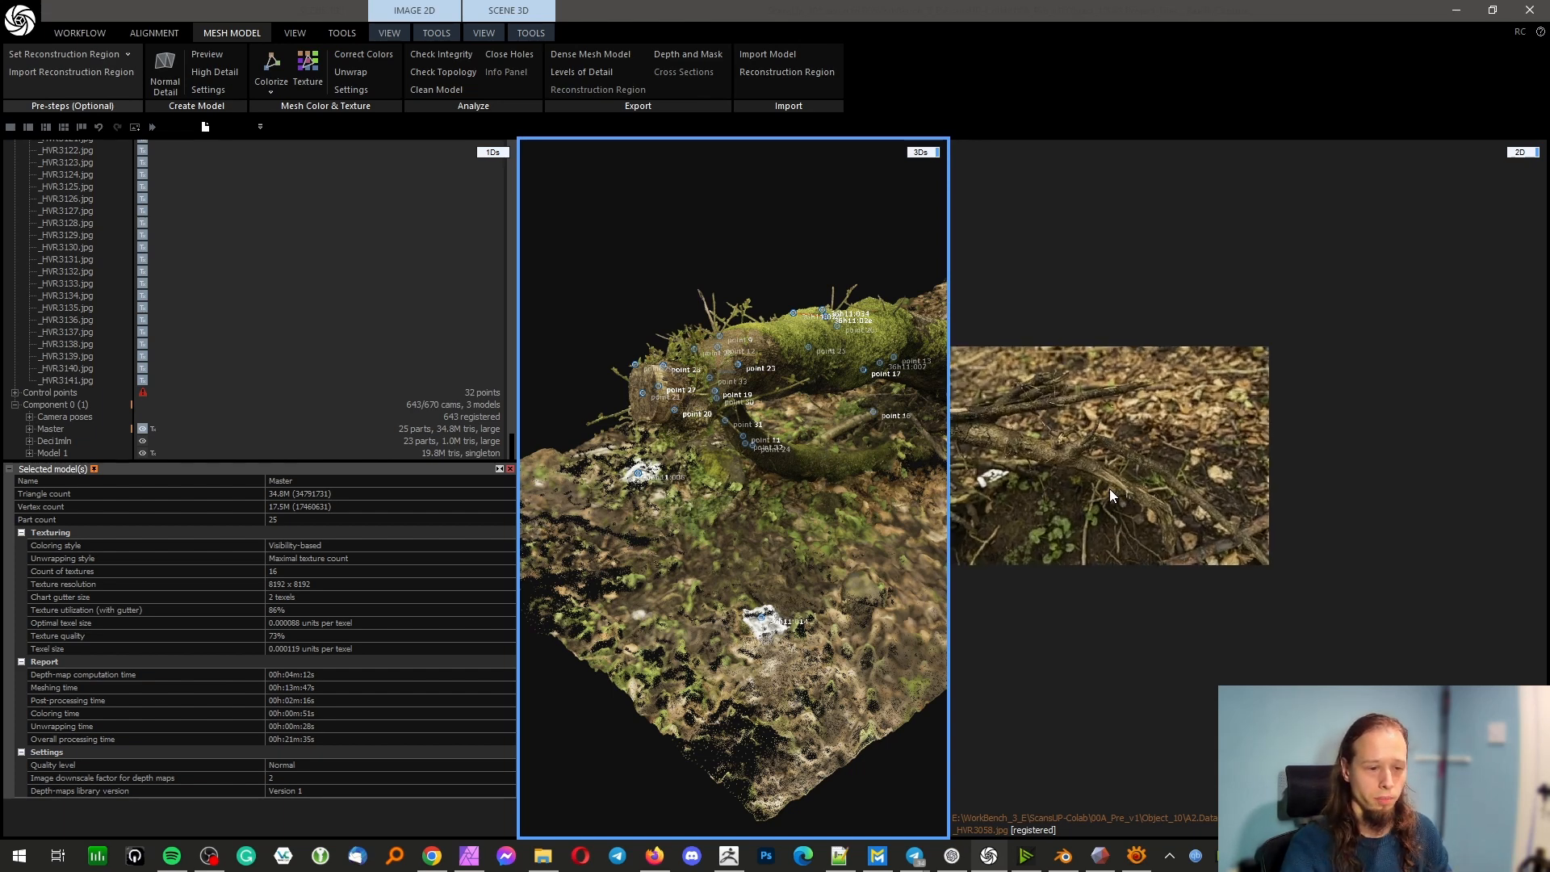
{"action": "scroll", "coordinate": [1119, 462], "scroll_direction": "down", "scroll_amount": 5}
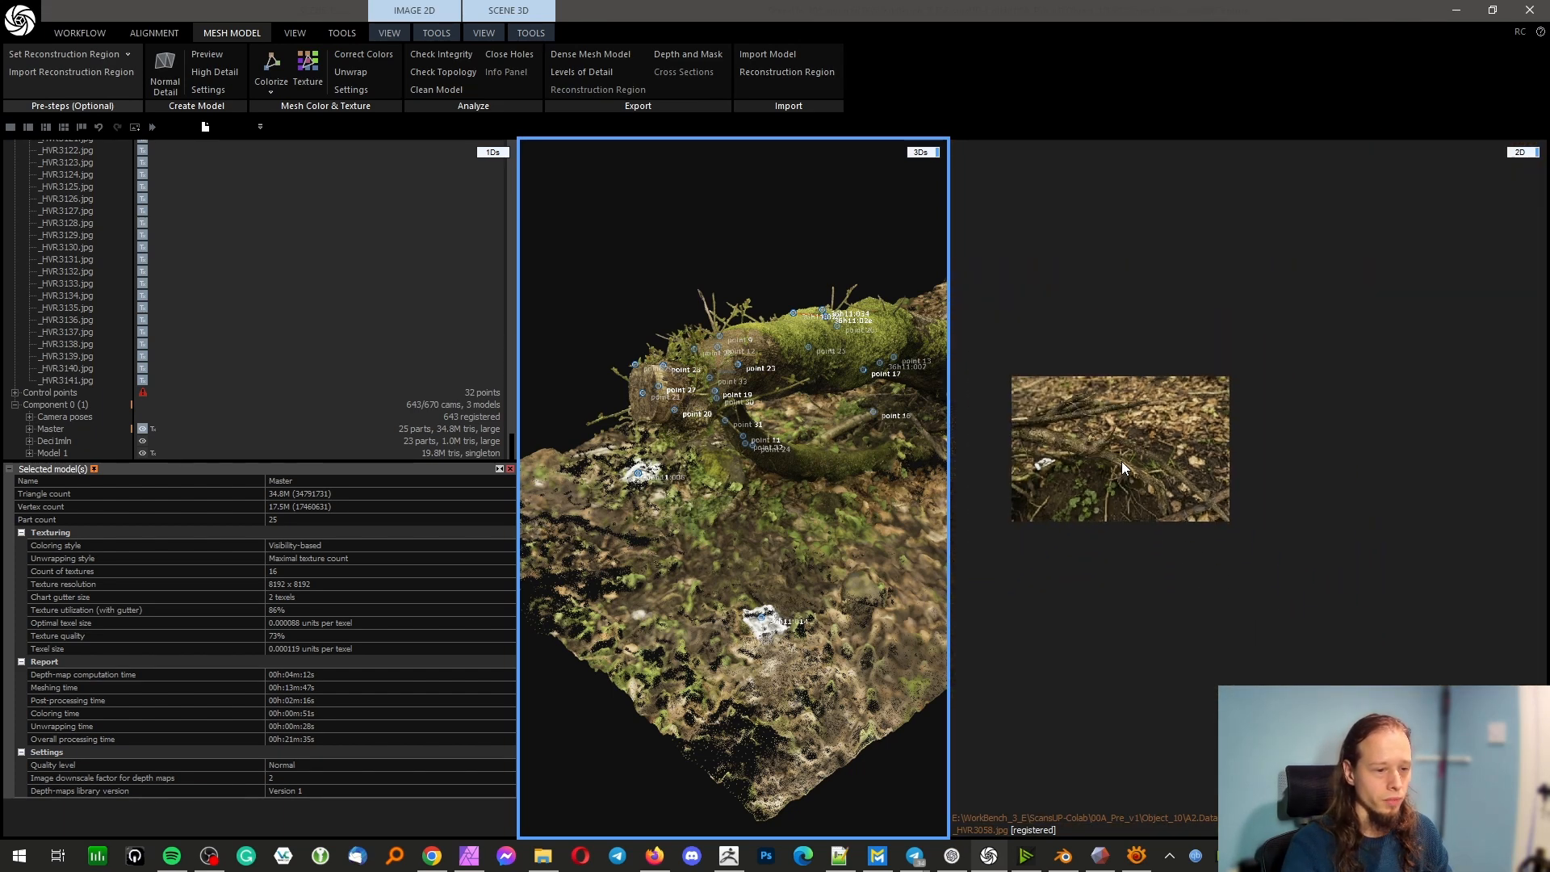
{"action": "left_click_drag", "start_coordinate": [781, 491], "coordinate": [738, 468]}
{"action": "left_click_drag", "start_coordinate": [858, 499], "coordinate": [829, 447]}
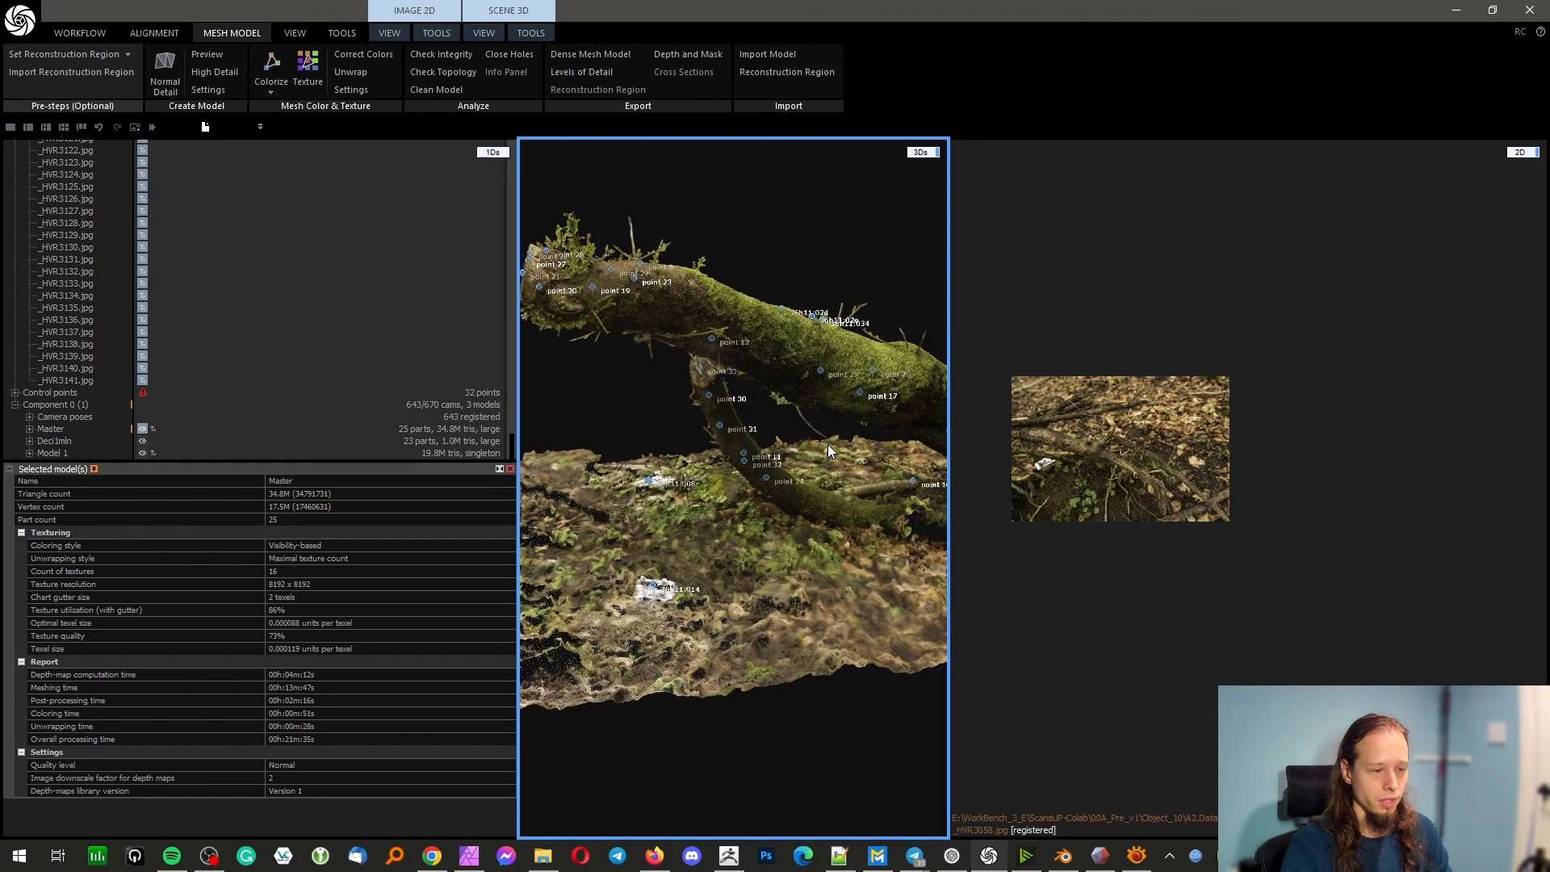
{"action": "mouse_move", "coordinate": [723, 461]}
{"action": "left_mouse_down"}
{"action": "mouse_move", "coordinate": [786, 449]}
{"action": "mouse_move", "coordinate": [743, 444]}
{"action": "left_mouse_up"}
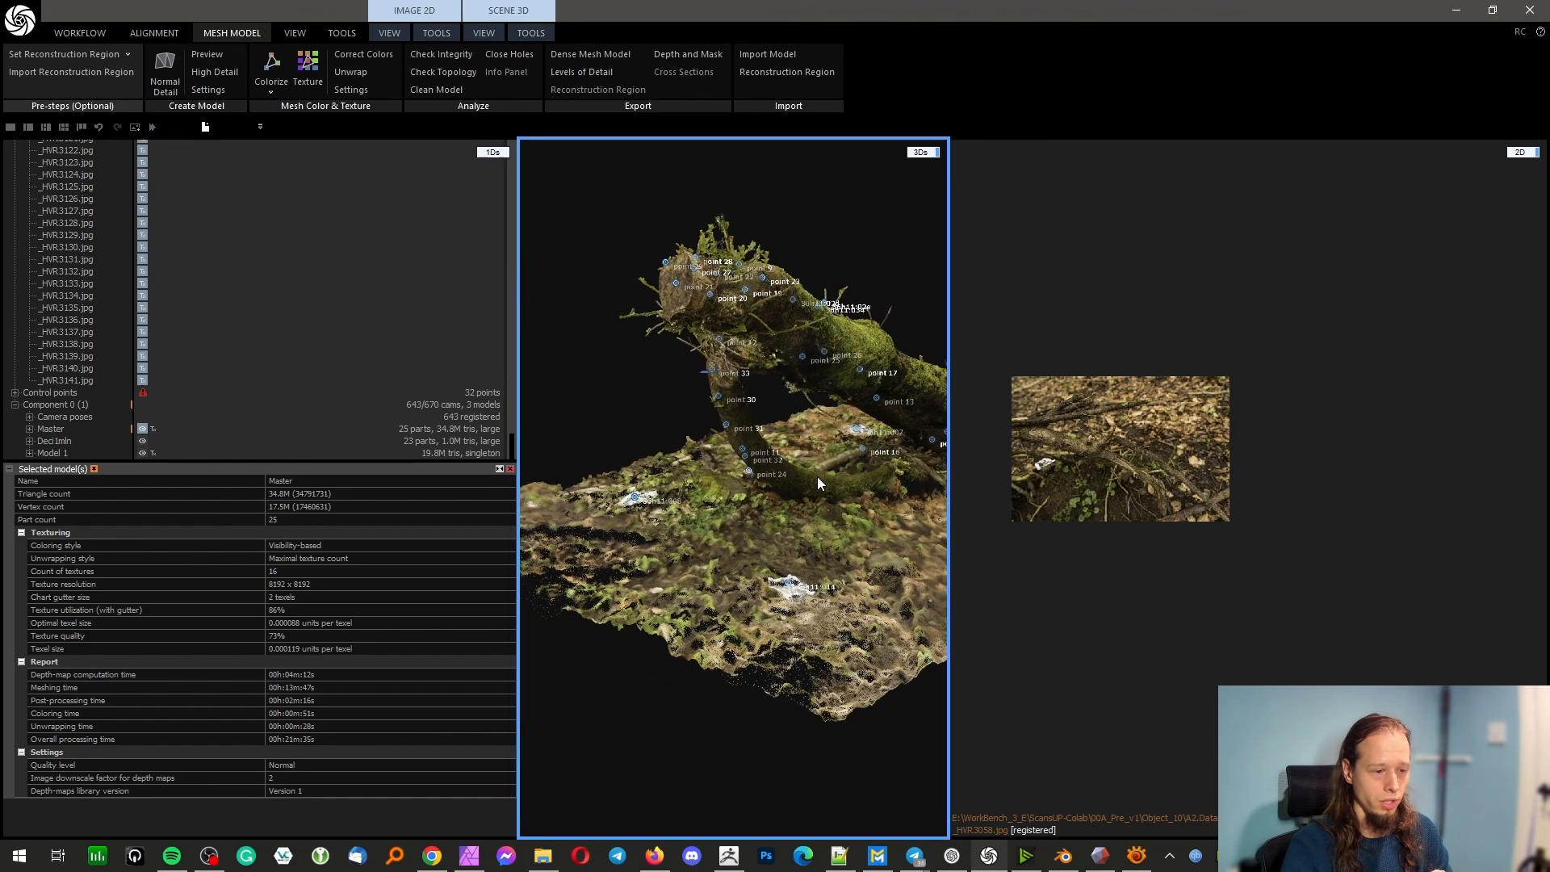
{"action": "mouse_move", "coordinate": [825, 476]}
{"action": "left_mouse_down"}
{"action": "mouse_move", "coordinate": [704, 510]}
{"action": "mouse_move", "coordinate": [787, 499]}
{"action": "mouse_move", "coordinate": [763, 533]}
{"action": "left_mouse_up"}
{"action": "scroll", "coordinate": [744, 510], "scroll_direction": "up", "scroll_amount": 3}
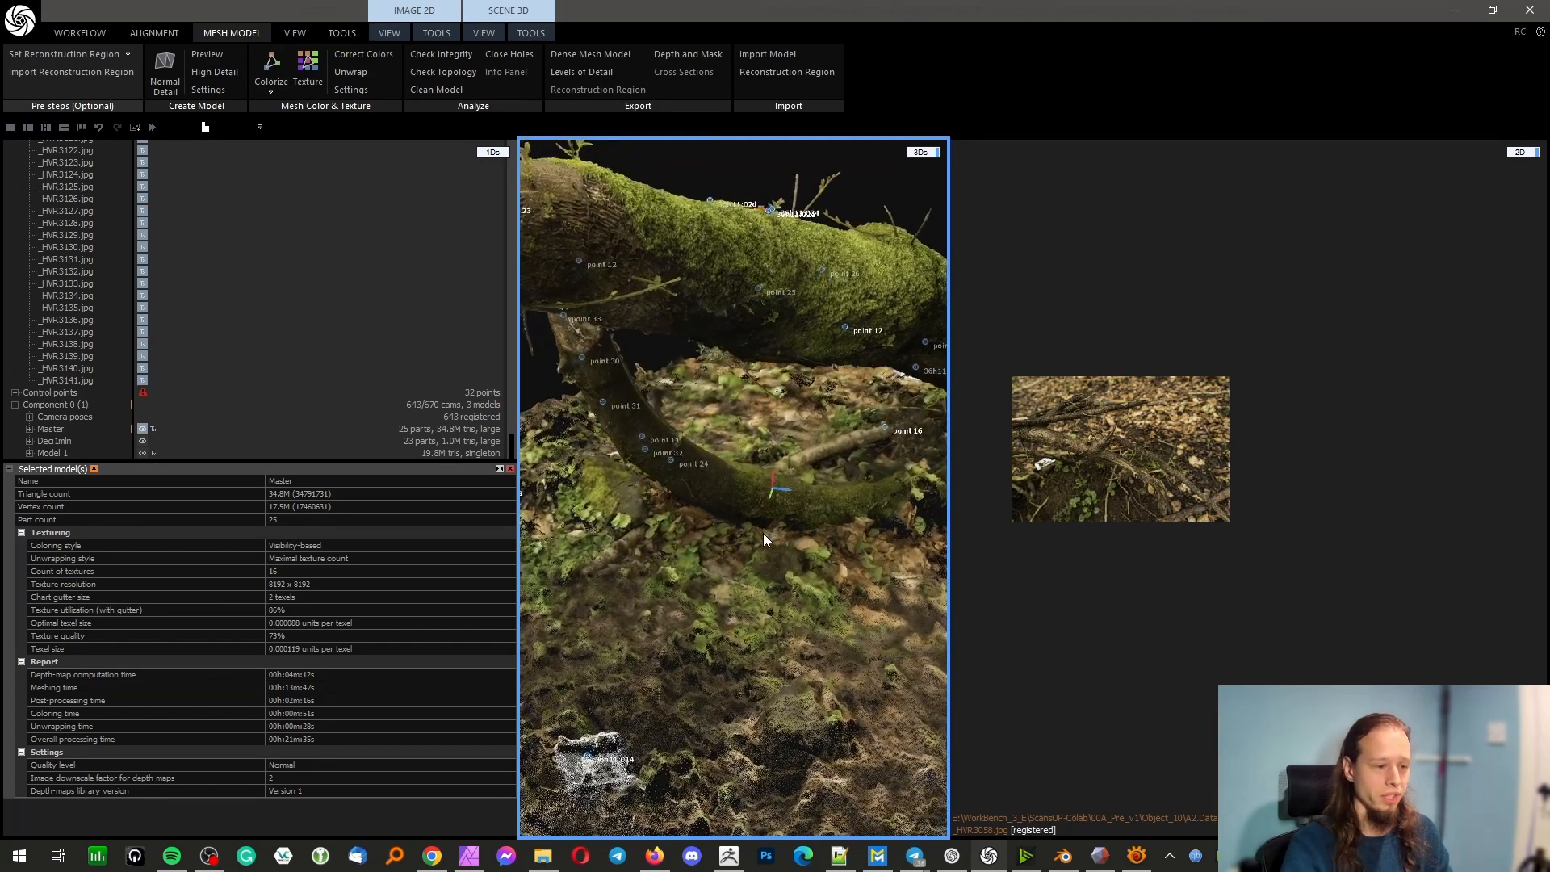
Select control point 24 at the base of the supporting branch and look through the list of source images
{"action": "left_click", "coordinate": [671, 462]}
{"action": "scroll", "coordinate": [84, 346], "scroll_direction": "up", "scroll_amount": 10}
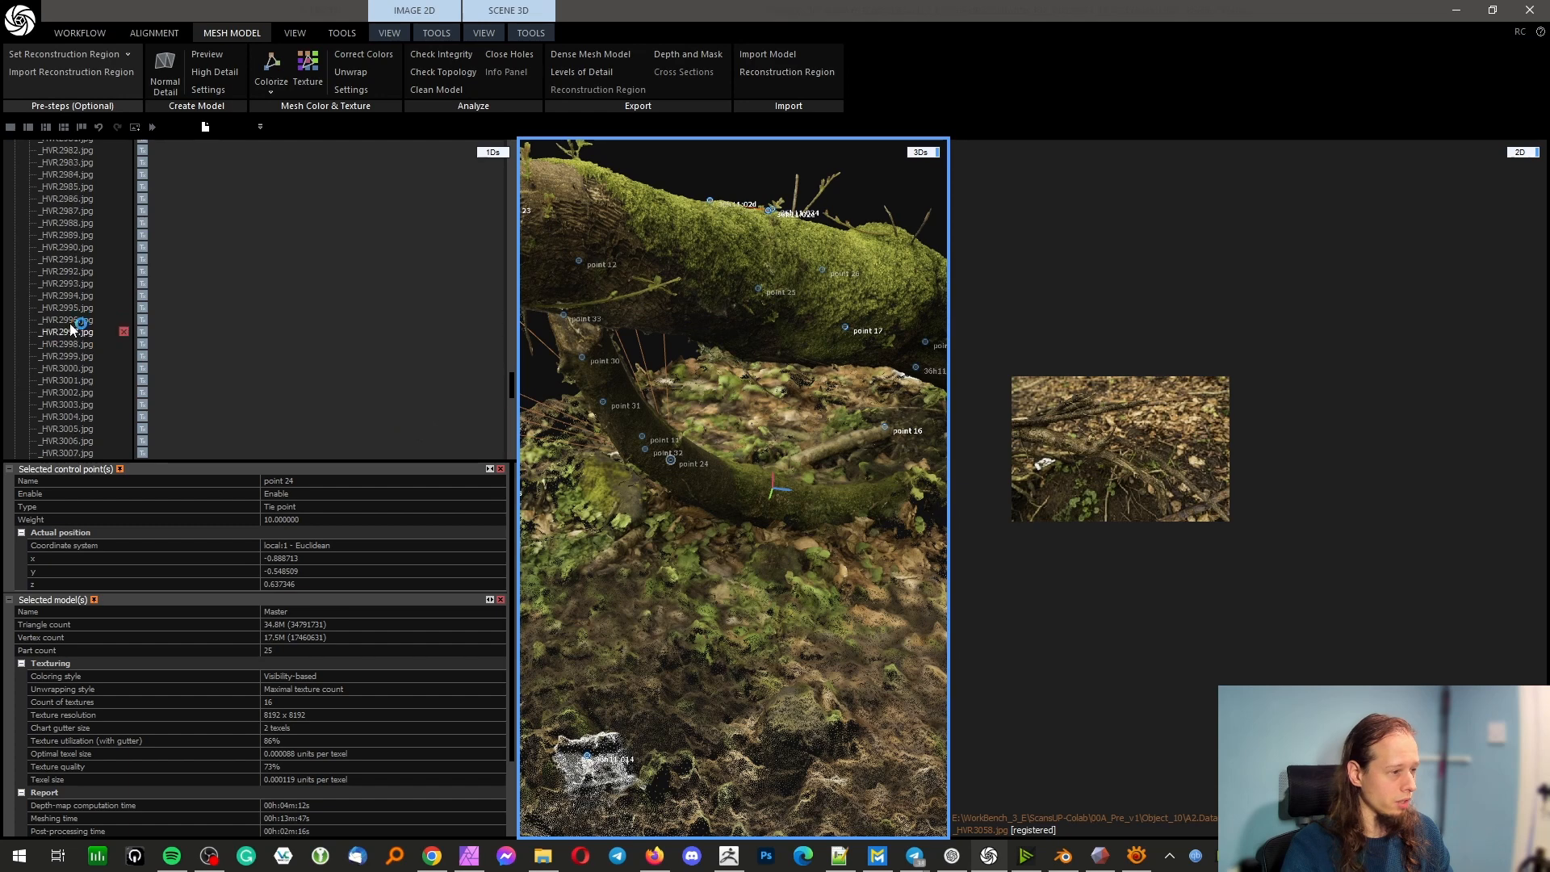
{"action": "scroll", "coordinate": [81, 310], "scroll_direction": "up", "scroll_amount": 15}
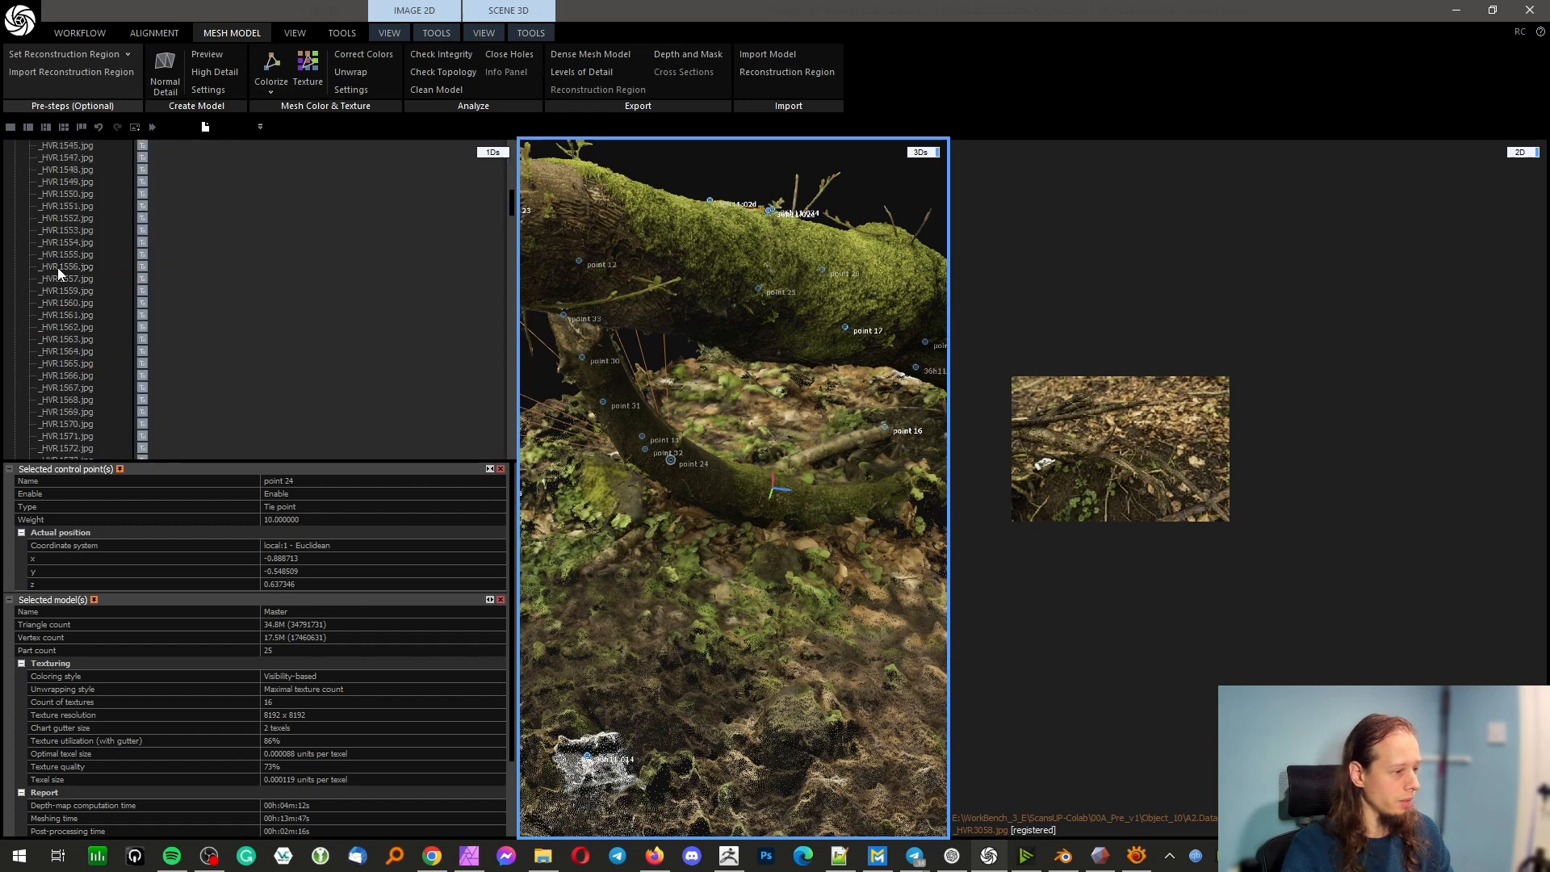
{"action": "scroll", "coordinate": [68, 290], "scroll_direction": "down", "scroll_amount": 4}
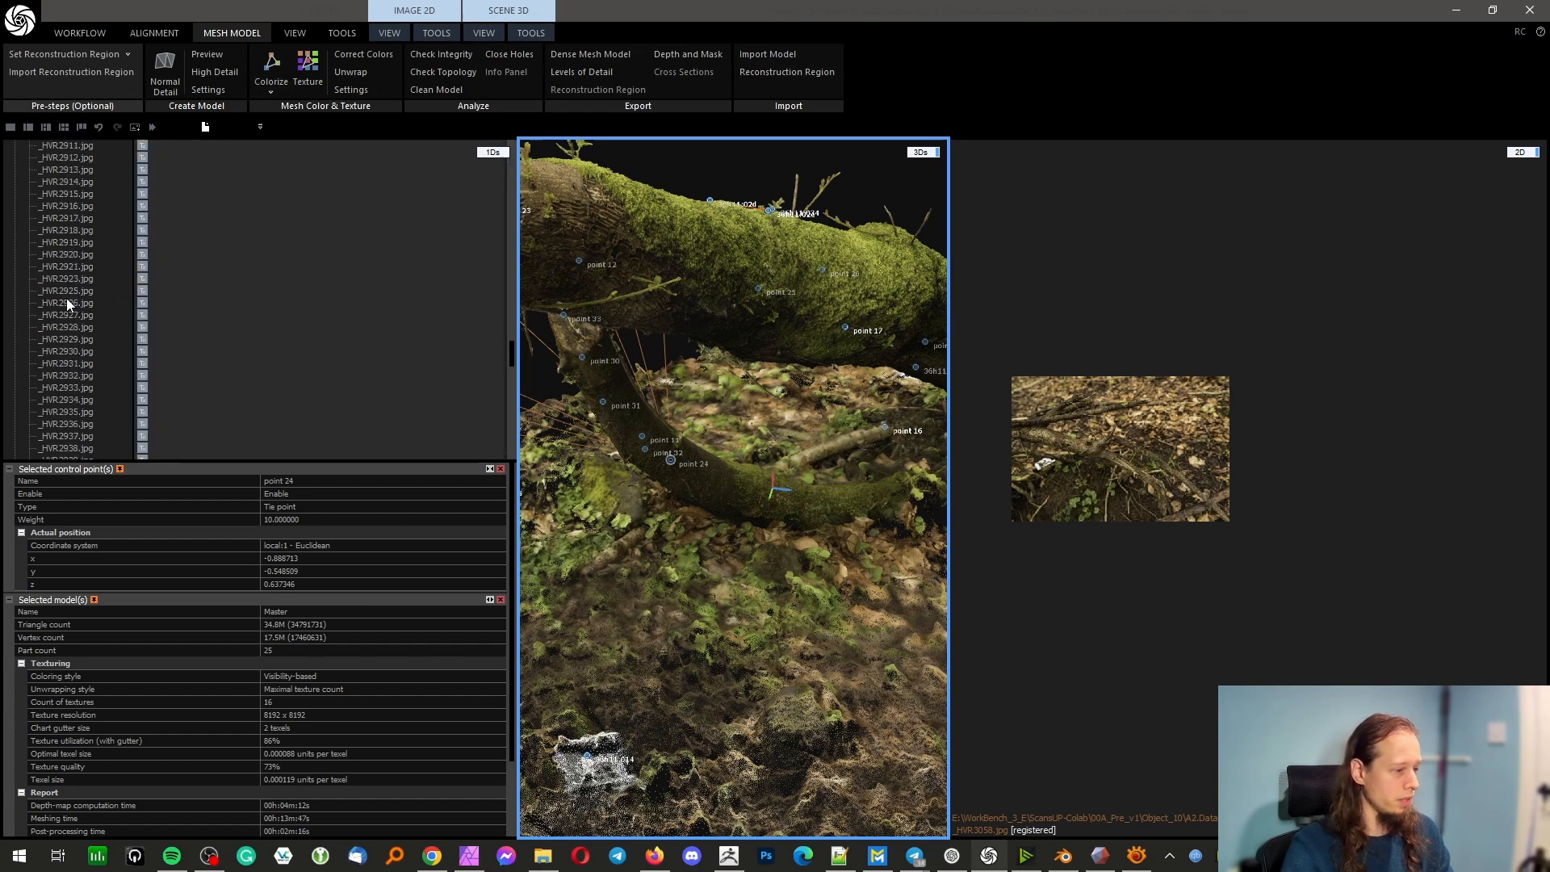
{"action": "scroll", "coordinate": [68, 303], "scroll_direction": "down", "scroll_amount": 2}
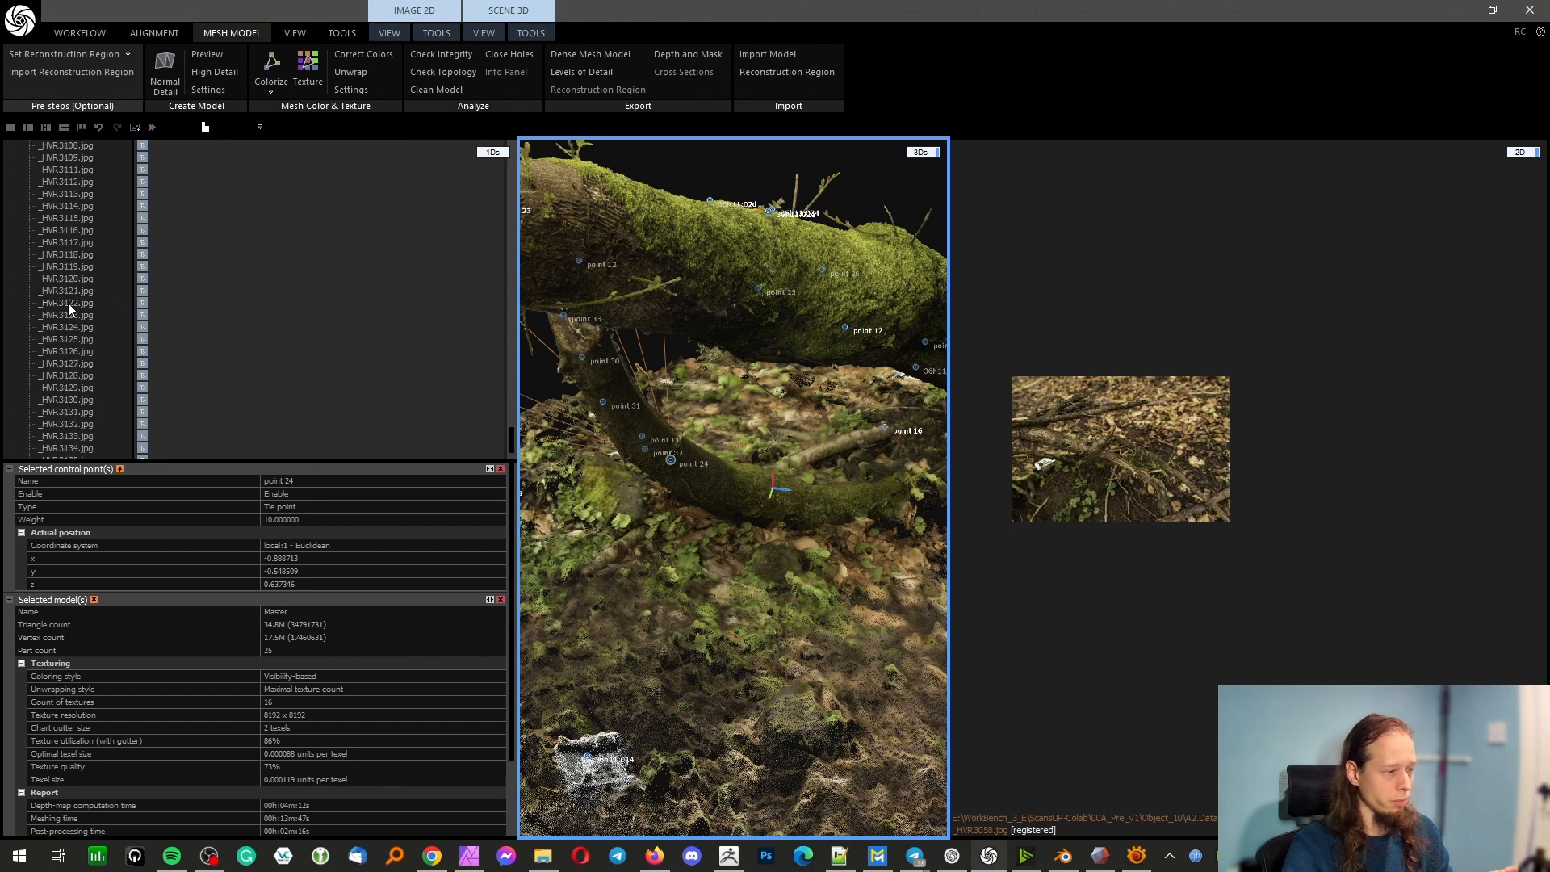
{"action": "mouse_move", "coordinate": [68, 303]}
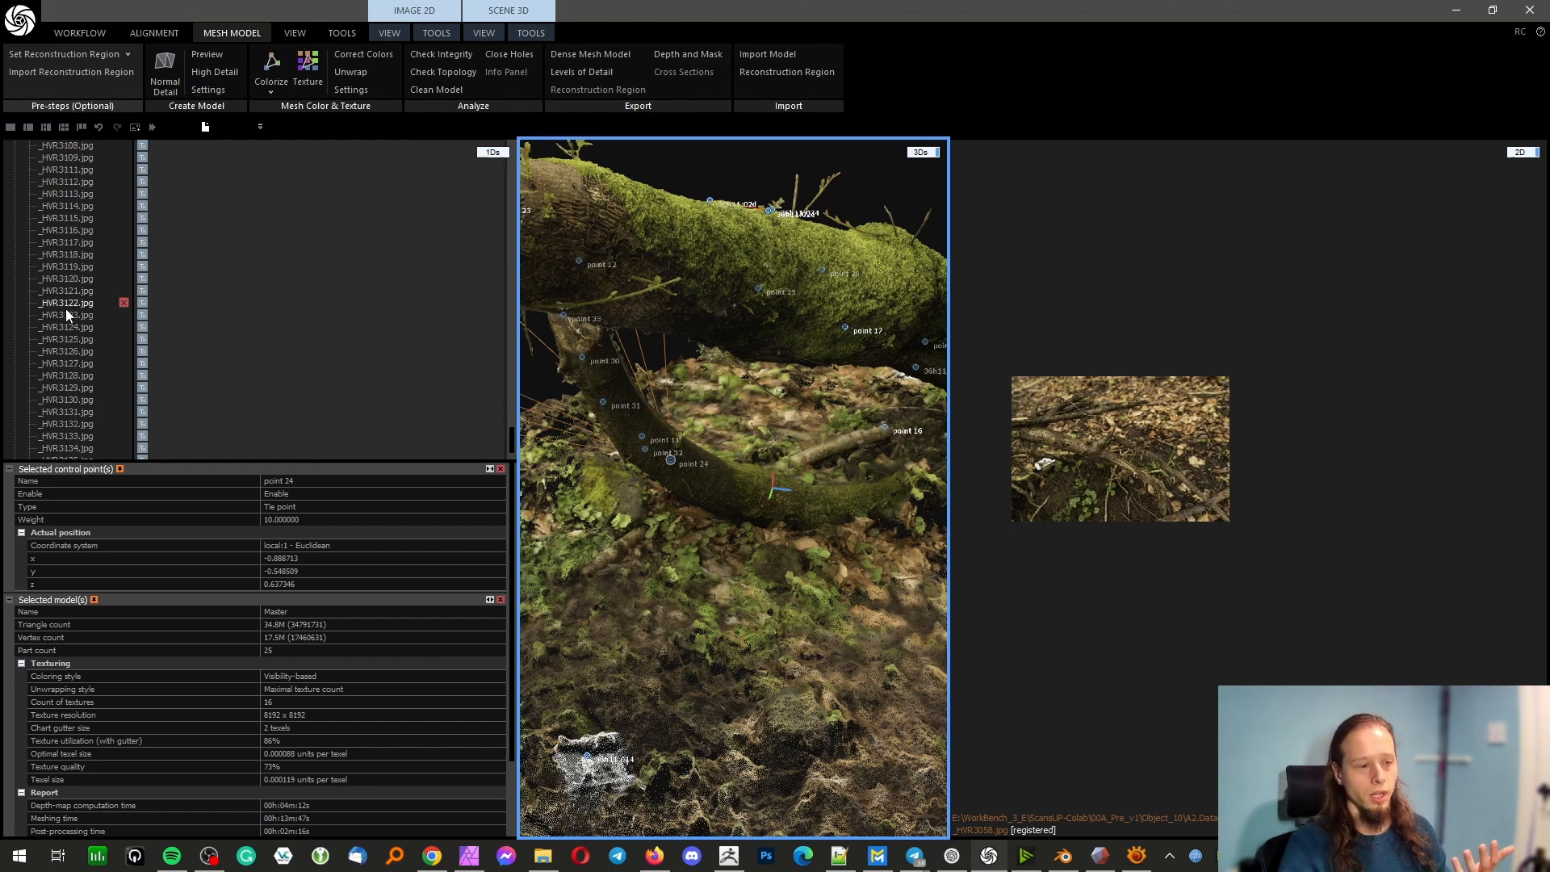
Open control point 24's measurement in _HVR2703.jpg and inspect the supporting branch in the photo
{"action": "left_click_drag", "start_coordinate": [715, 528], "coordinate": [530, 564]}
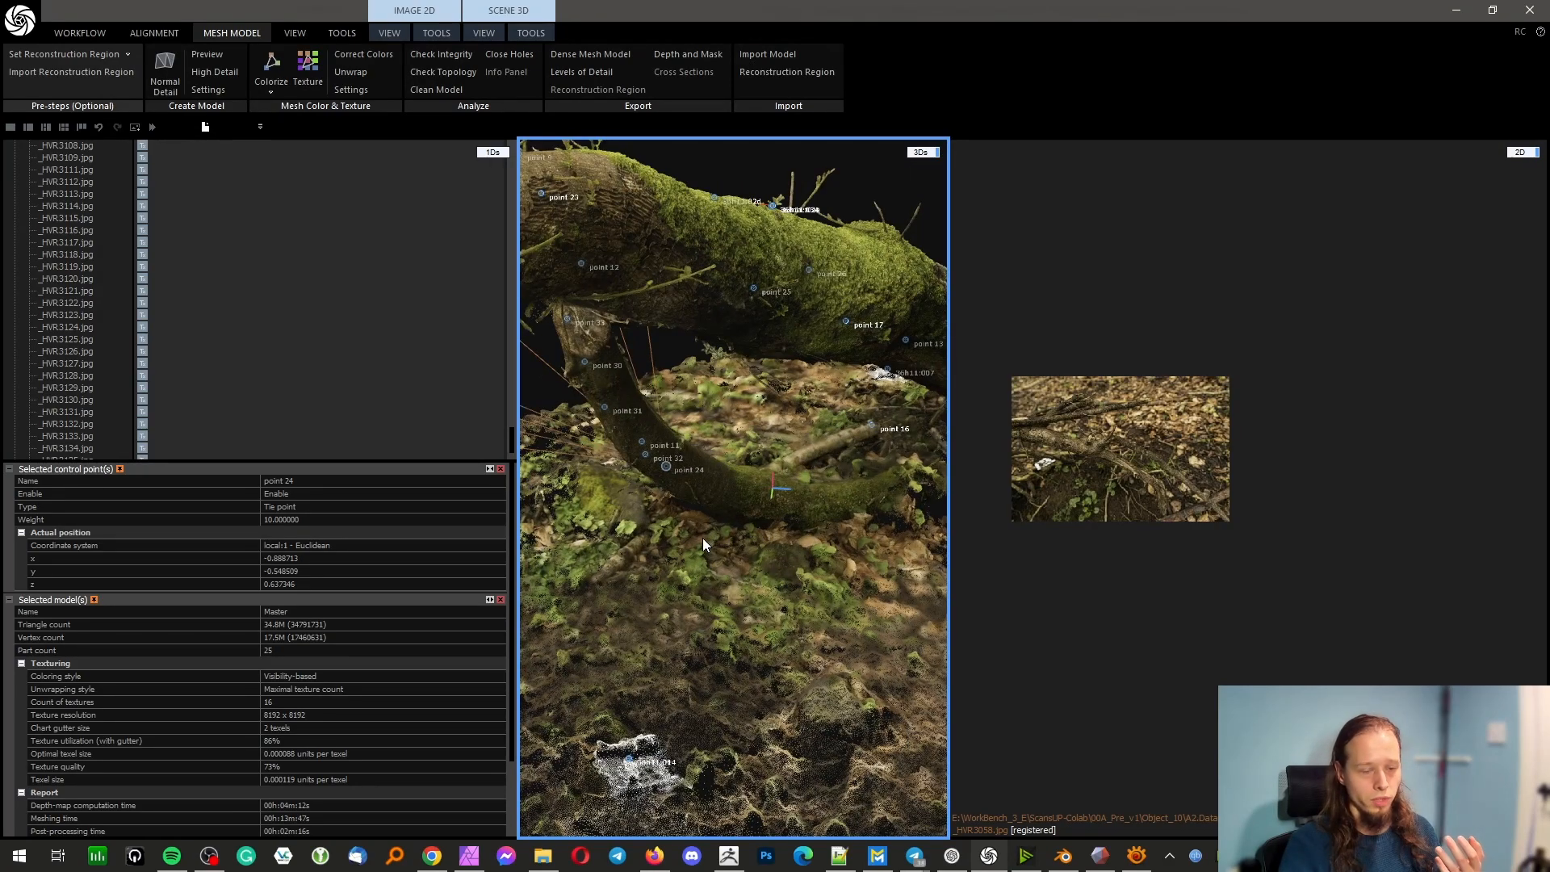
{"action": "left_click_drag", "start_coordinate": [735, 540], "coordinate": [529, 460]}
{"action": "scroll", "coordinate": [153, 384], "scroll_direction": "down", "scroll_amount": 3}
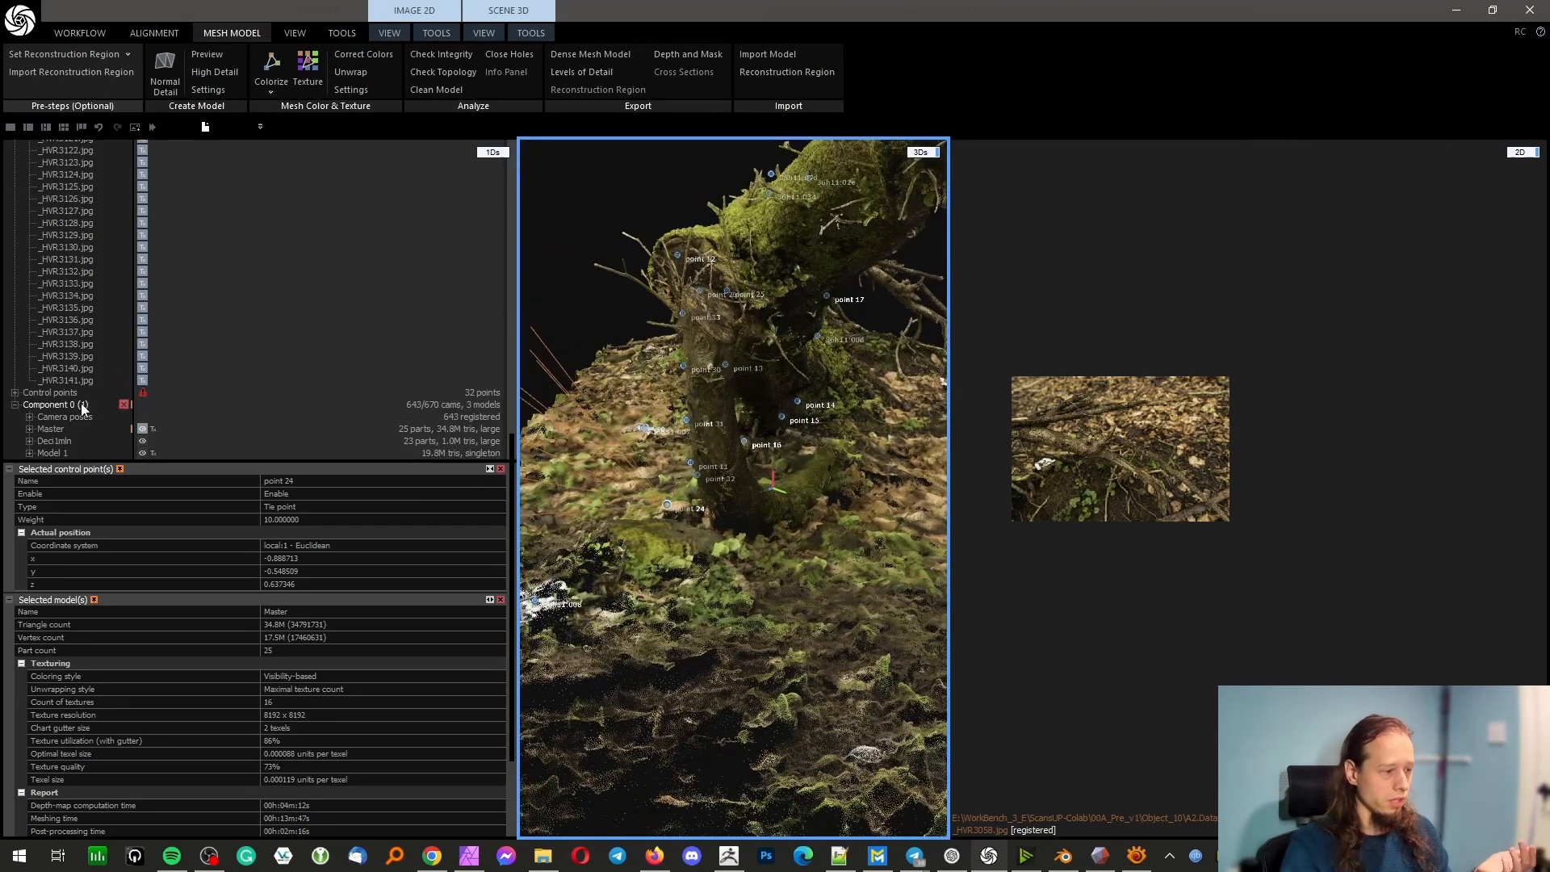
{"action": "double_click", "coordinate": [49, 393]}
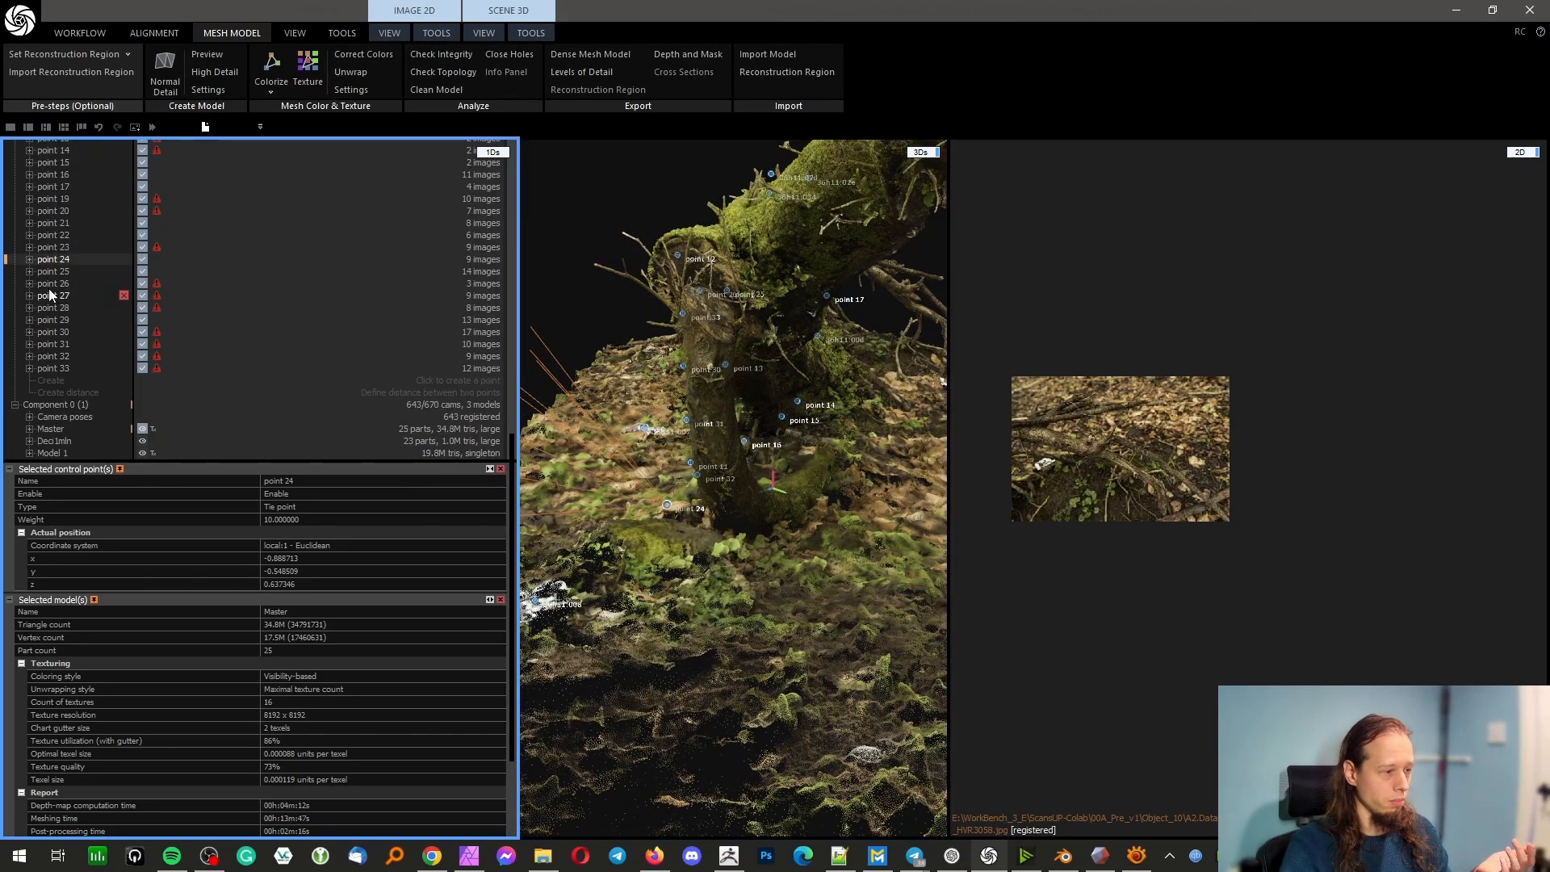
{"action": "left_click", "coordinate": [29, 259]}
{"action": "left_click", "coordinate": [77, 295]}
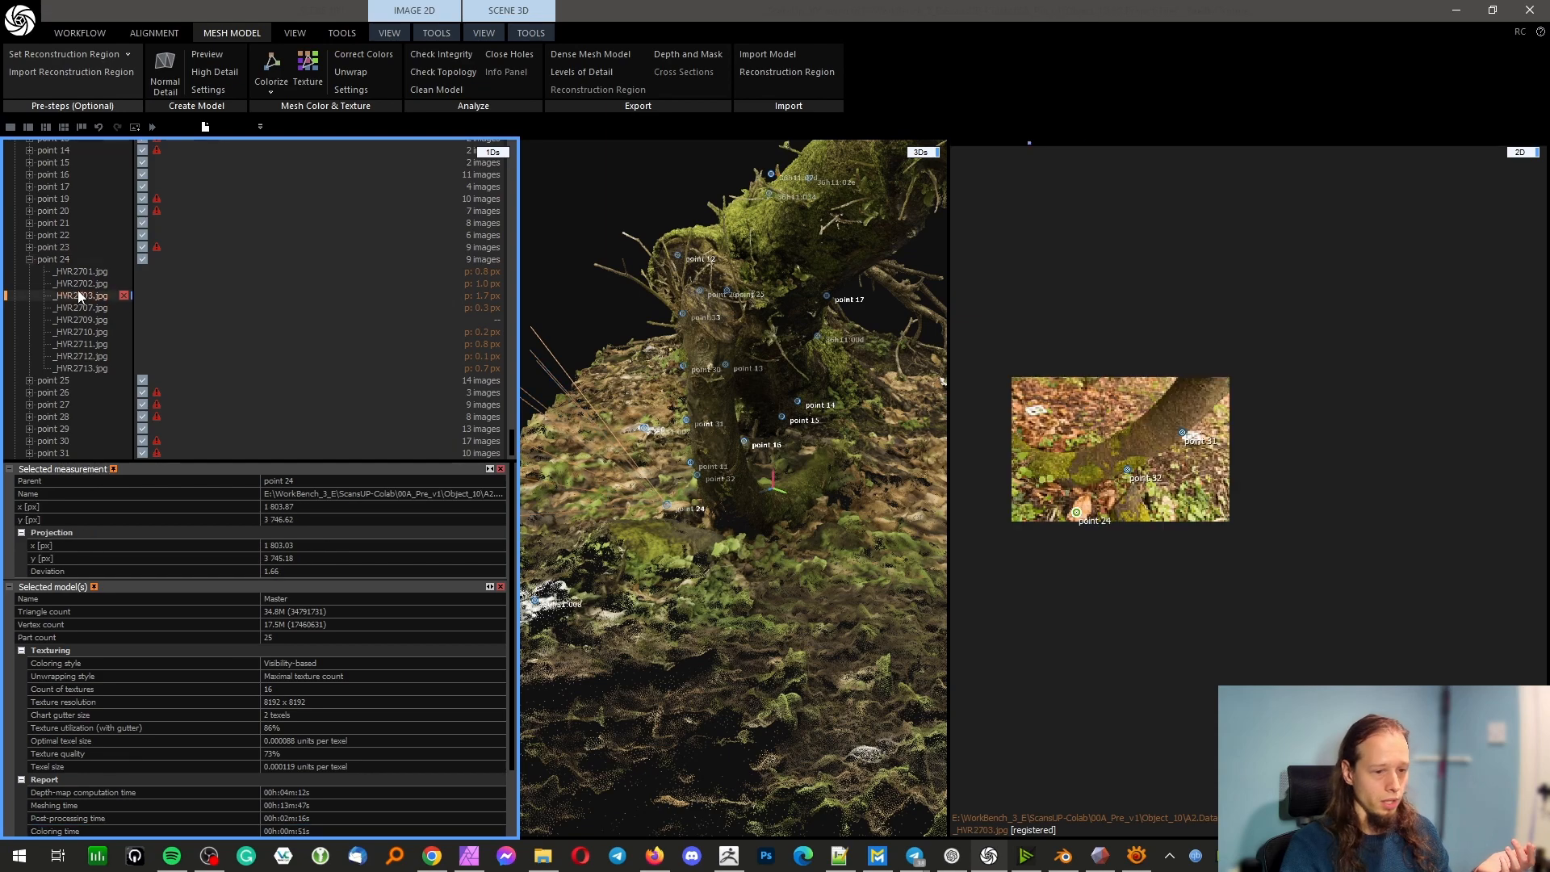
{"action": "scroll", "coordinate": [1125, 448], "scroll_direction": "up", "scroll_amount": 5}
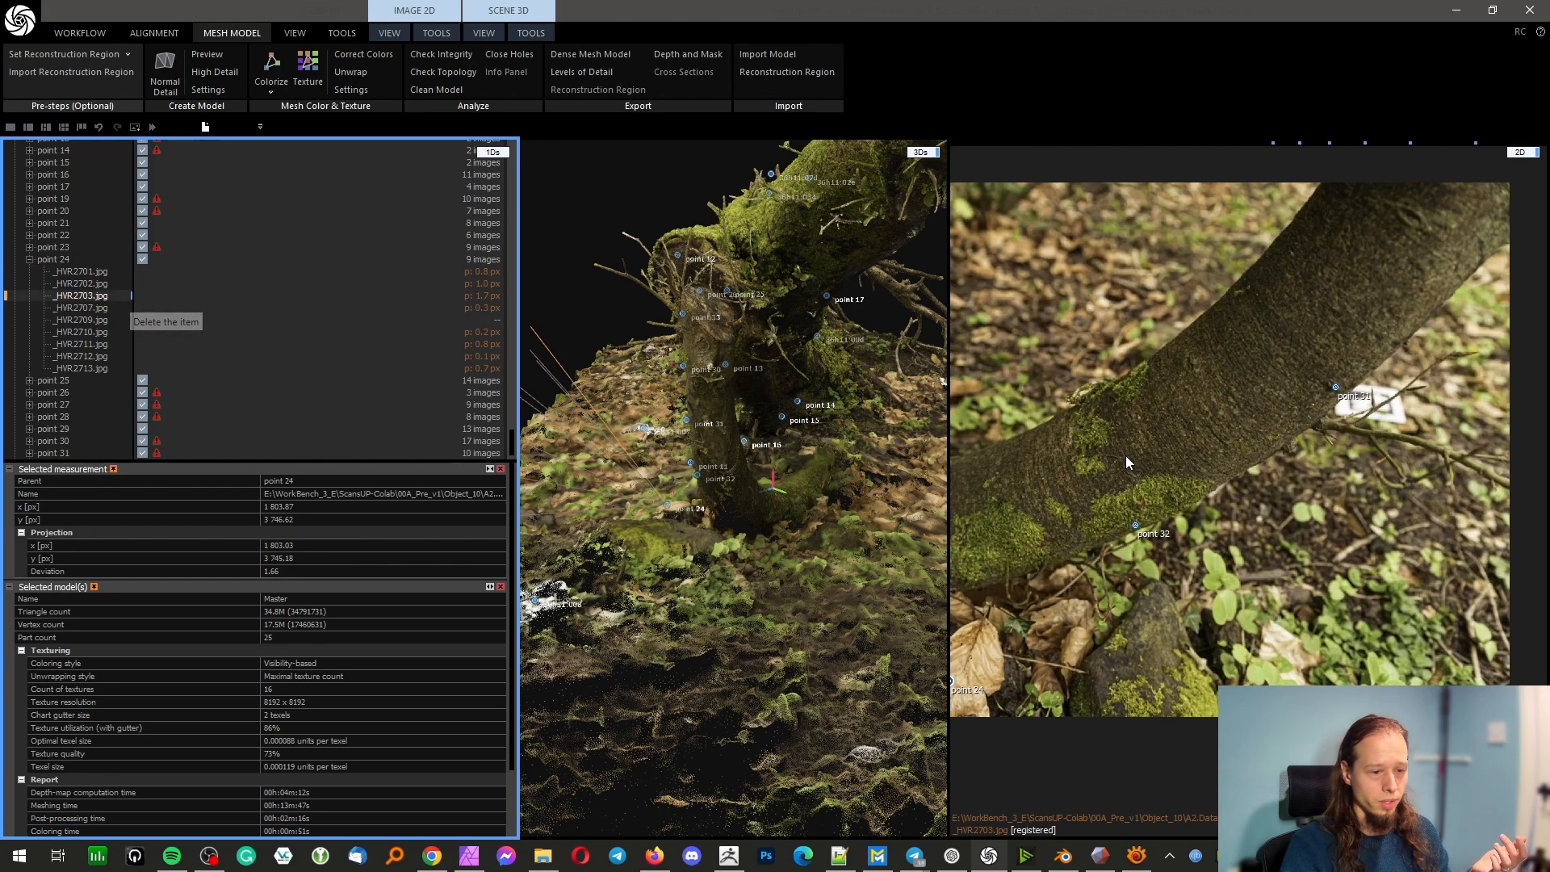
{"action": "scroll", "coordinate": [1125, 455], "scroll_direction": "up", "scroll_amount": 3}
{"action": "mouse_move", "coordinate": [1100, 550]}
{"action": "left_mouse_down"}
{"action": "mouse_move", "coordinate": [1070, 452]}
{"action": "mouse_move", "coordinate": [1107, 524]}
{"action": "left_mouse_up"}
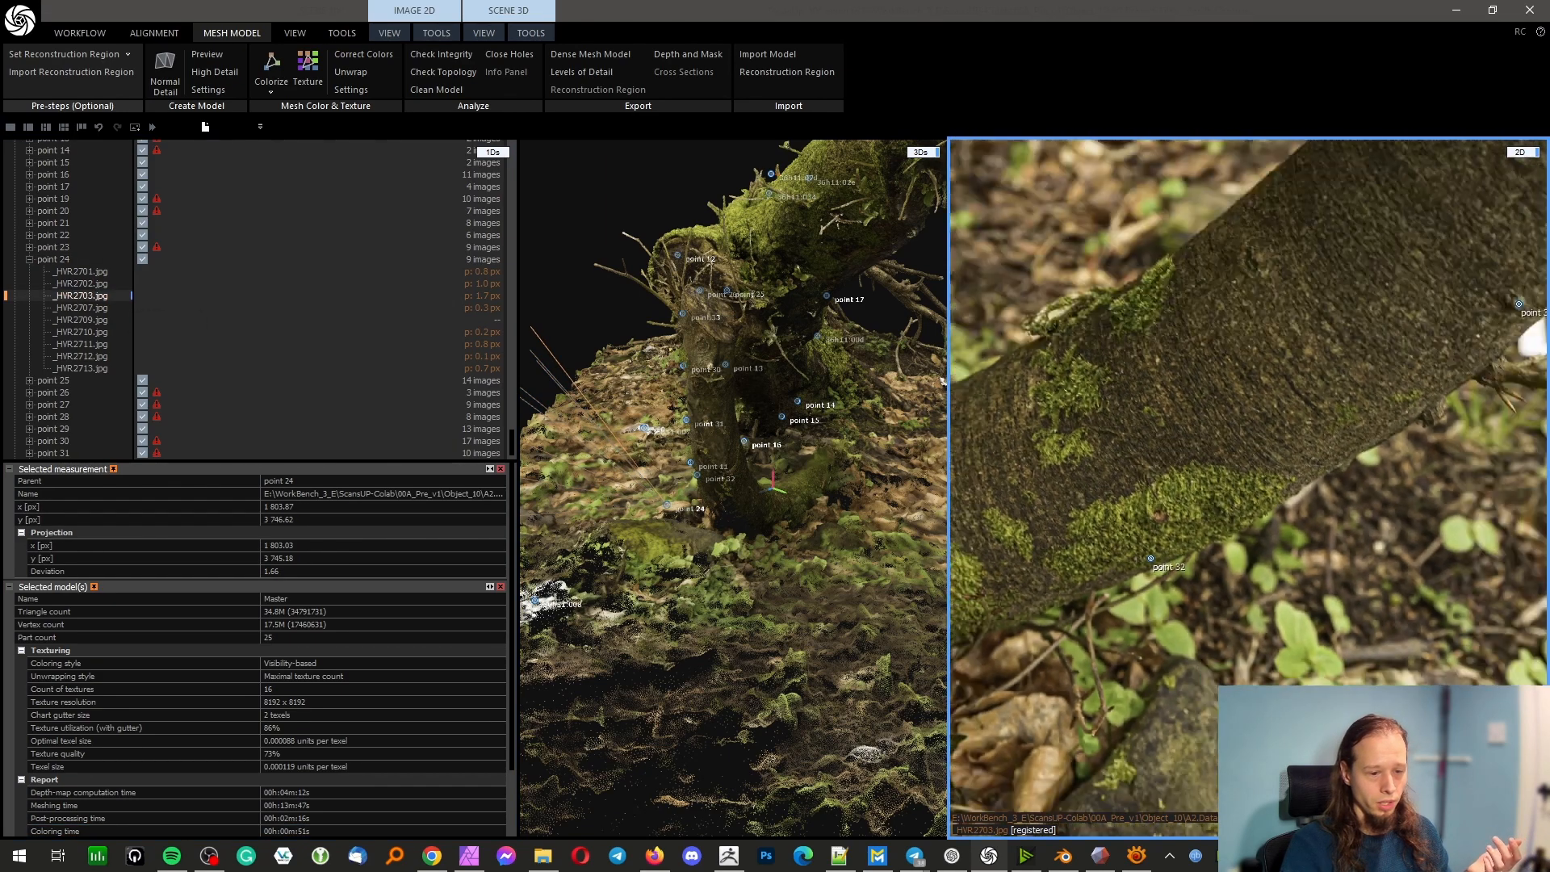
{"action": "scroll", "coordinate": [1139, 574], "scroll_direction": "down", "scroll_amount": 5}
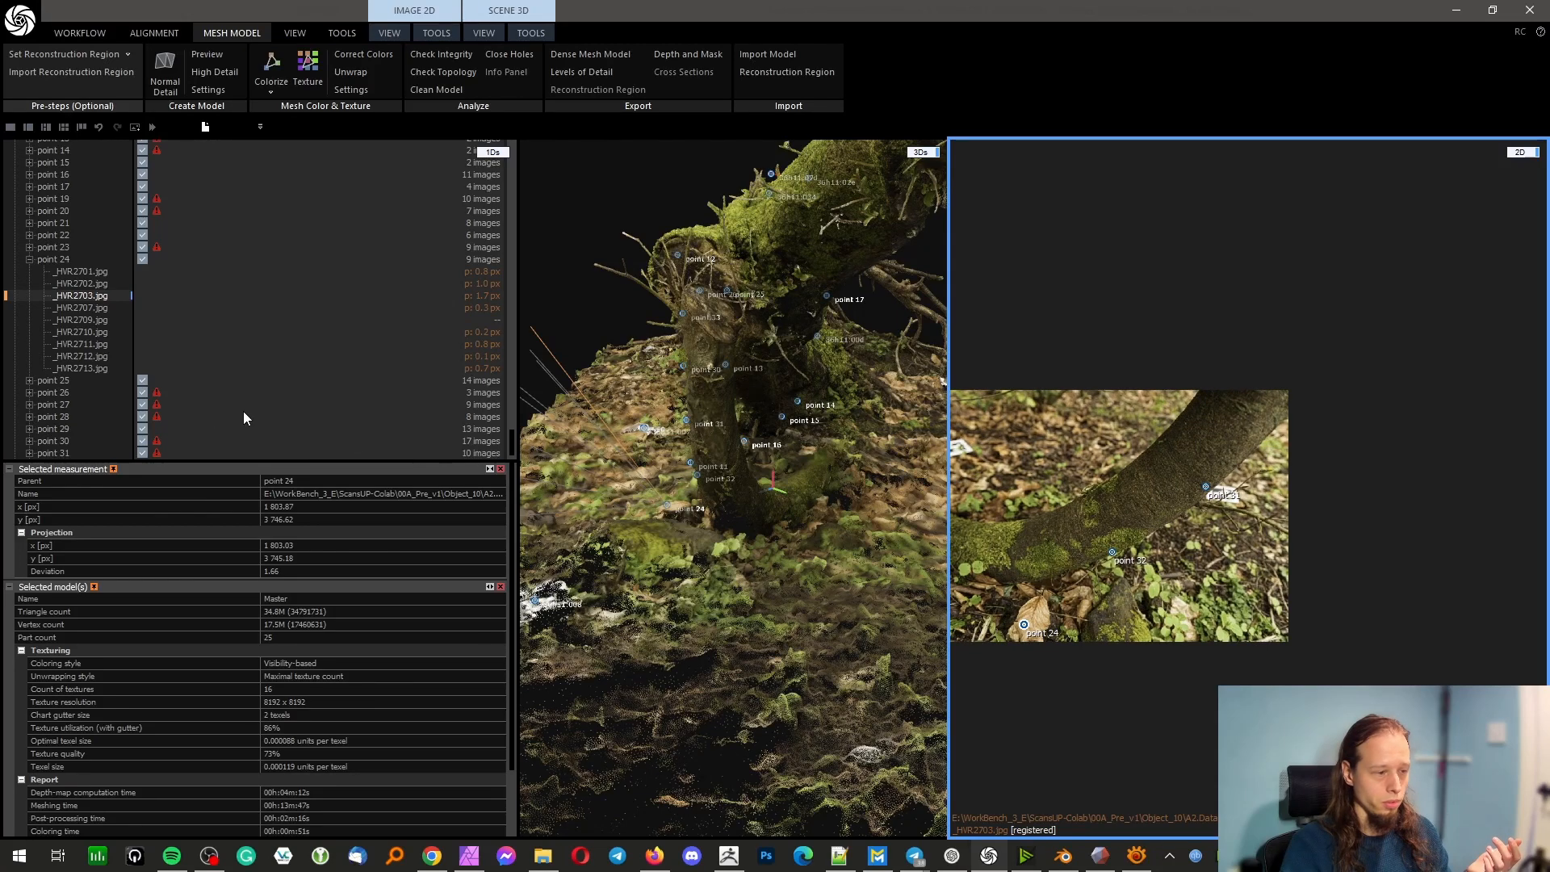
Open control point 24's measurement in _HVR2711.jpg and inspect the ground and the base of the supporting branch
{"action": "left_click", "coordinate": [82, 344]}
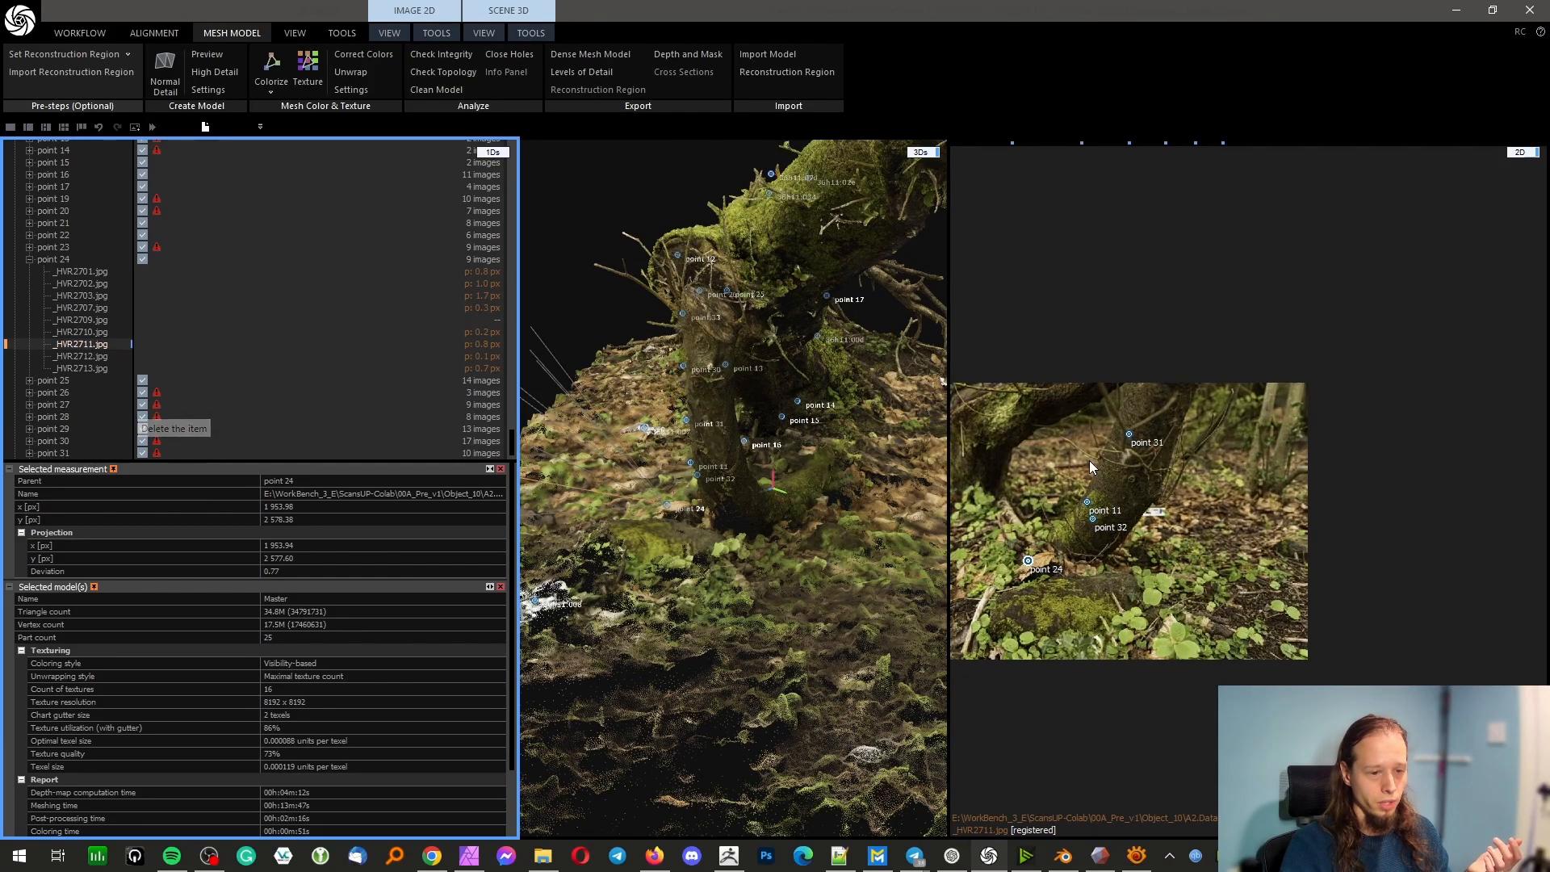
{"action": "scroll", "coordinate": [1137, 501], "scroll_direction": "up", "scroll_amount": 6}
{"action": "scroll", "coordinate": [1106, 524], "scroll_direction": "down", "scroll_amount": 5}
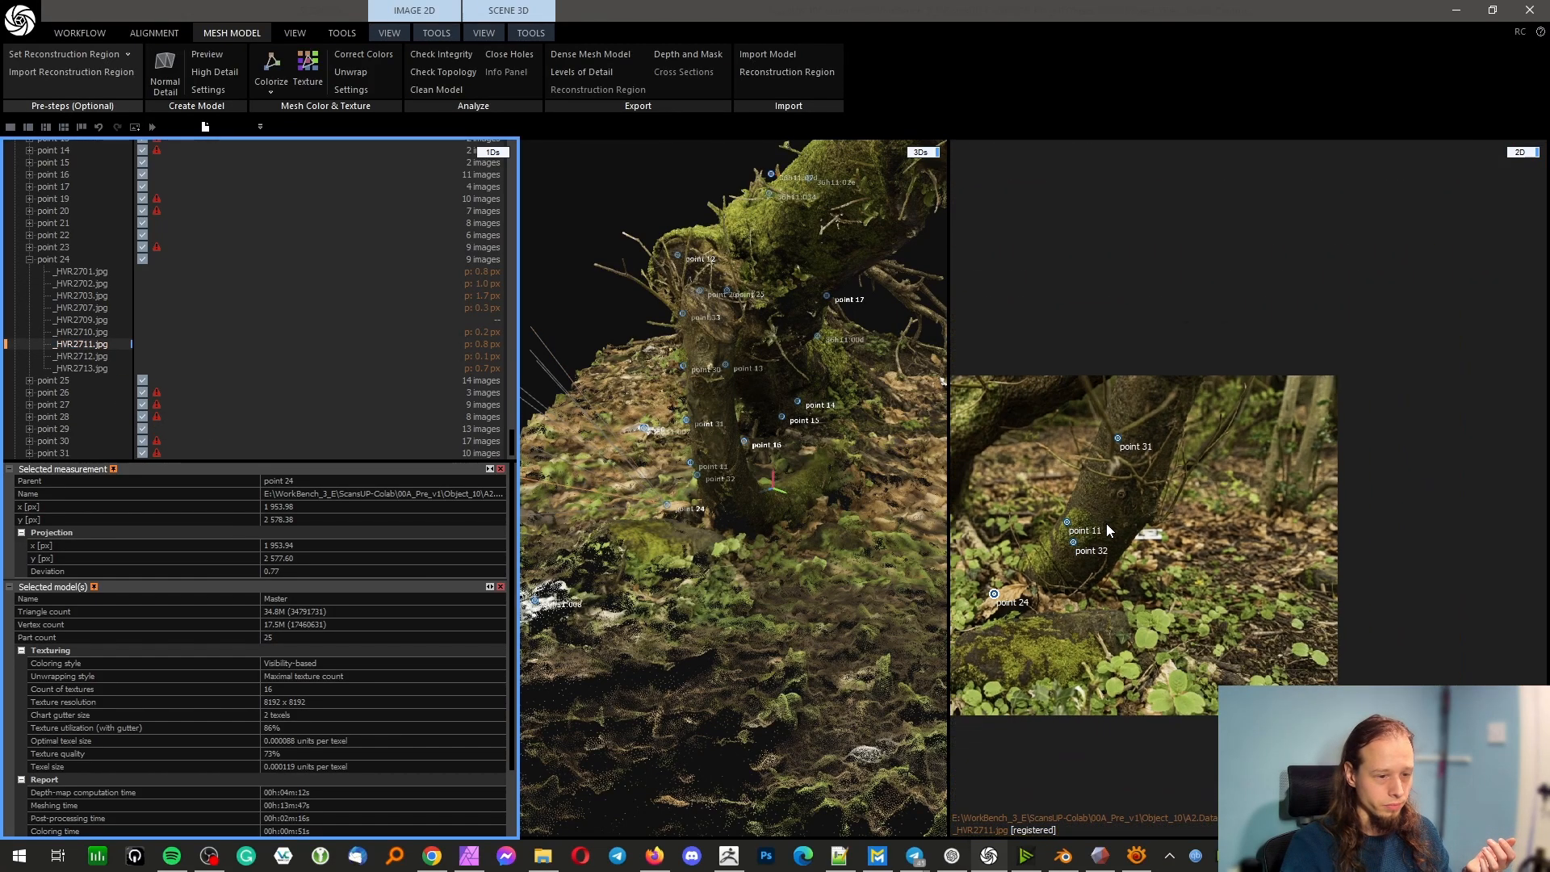
{"action": "scroll", "coordinate": [1009, 444], "scroll_direction": "down", "scroll_amount": 2}
{"action": "scroll", "coordinate": [1050, 461], "scroll_direction": "up", "scroll_amount": 6}
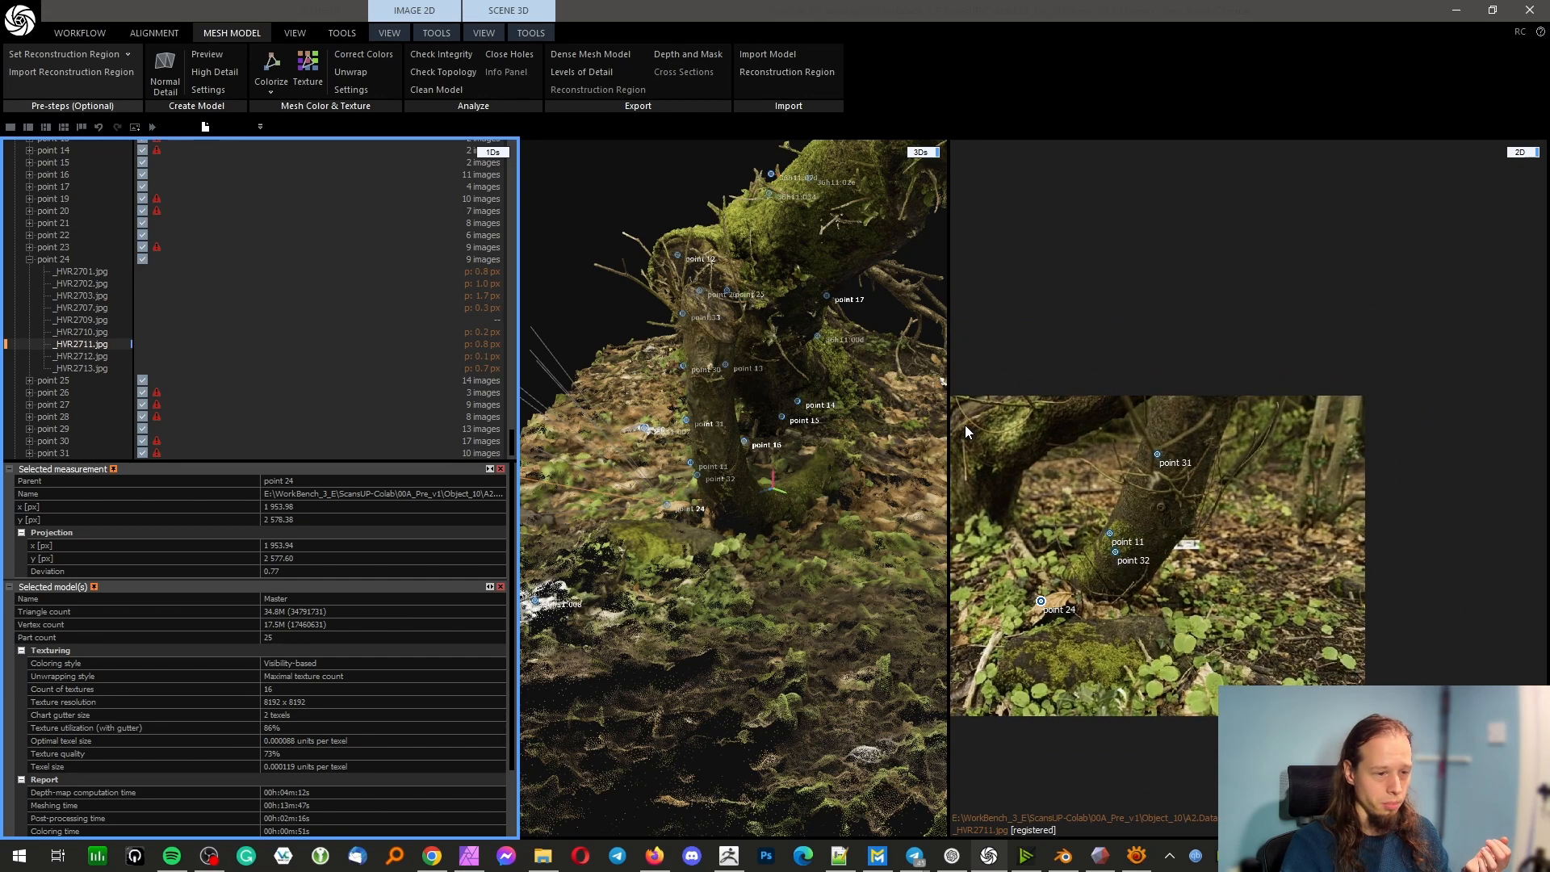
{"action": "scroll", "coordinate": [1059, 472], "scroll_direction": "down", "scroll_amount": 4}
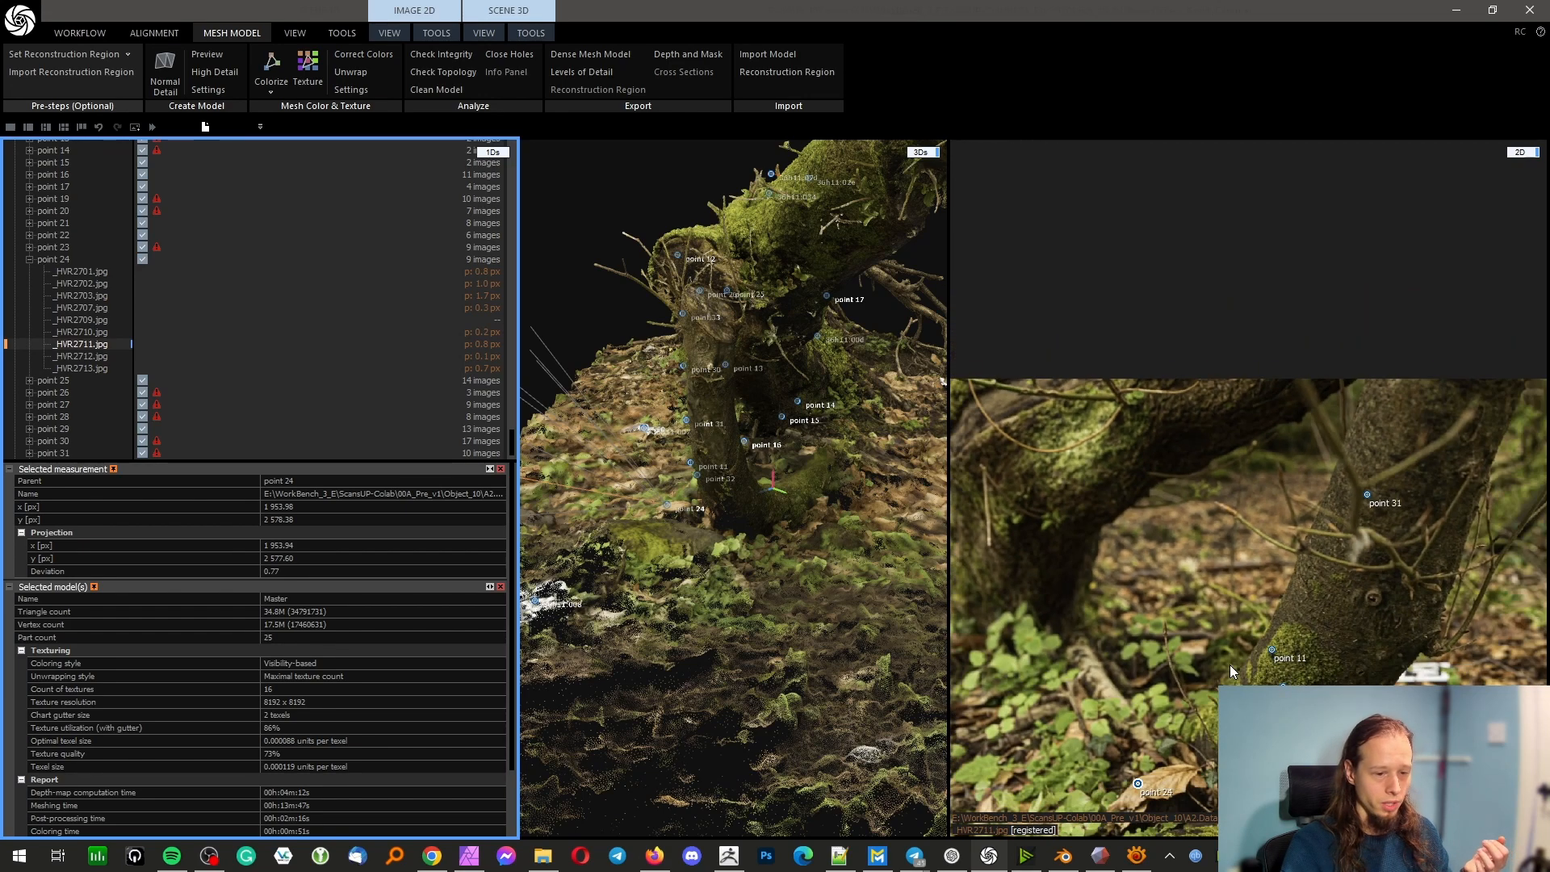
{"action": "scroll", "coordinate": [1206, 724], "scroll_direction": "down", "scroll_amount": 2}
Compare Model 1 with the Master model of Component 0 around the trunk's support
{"action": "scroll", "coordinate": [92, 428], "scroll_direction": "down", "scroll_amount": 3}
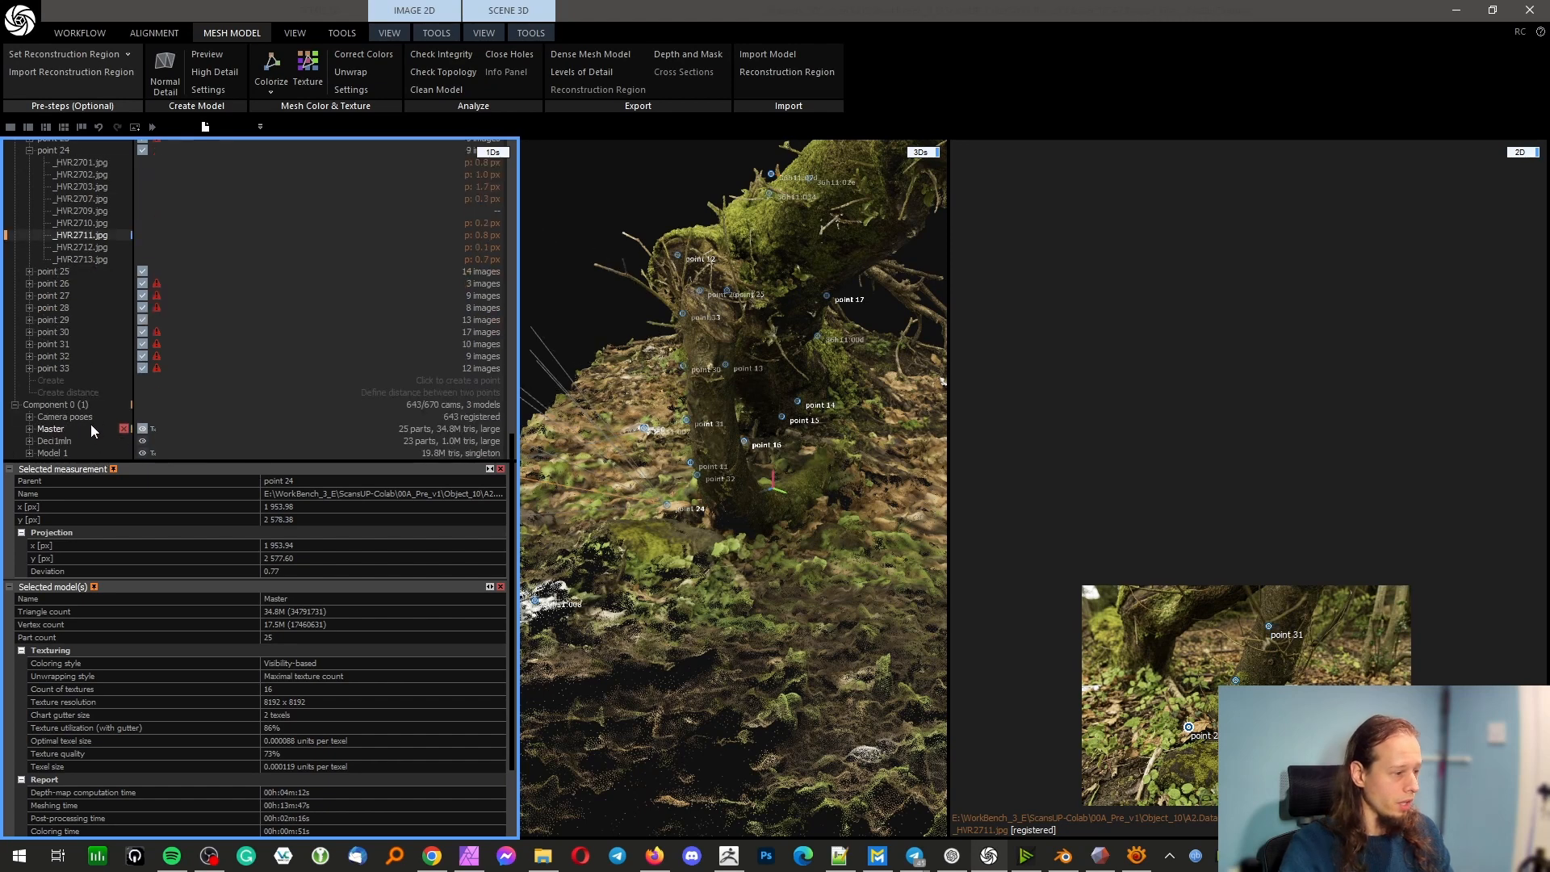
{"action": "left_click", "coordinate": [50, 456]}
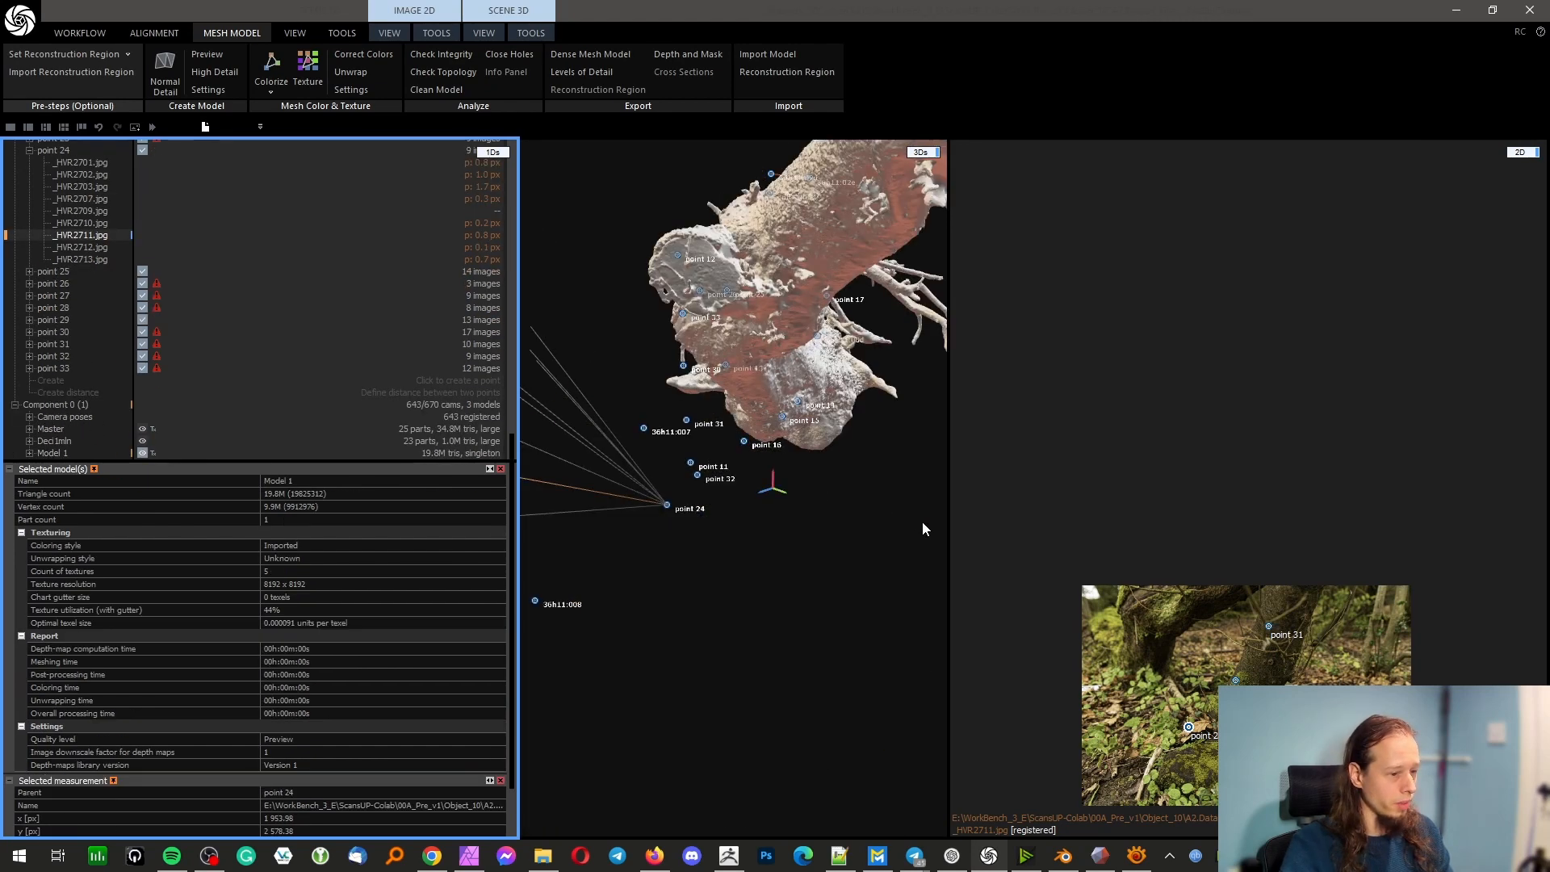
{"action": "left_click_drag", "start_coordinate": [922, 521], "coordinate": [721, 520]}
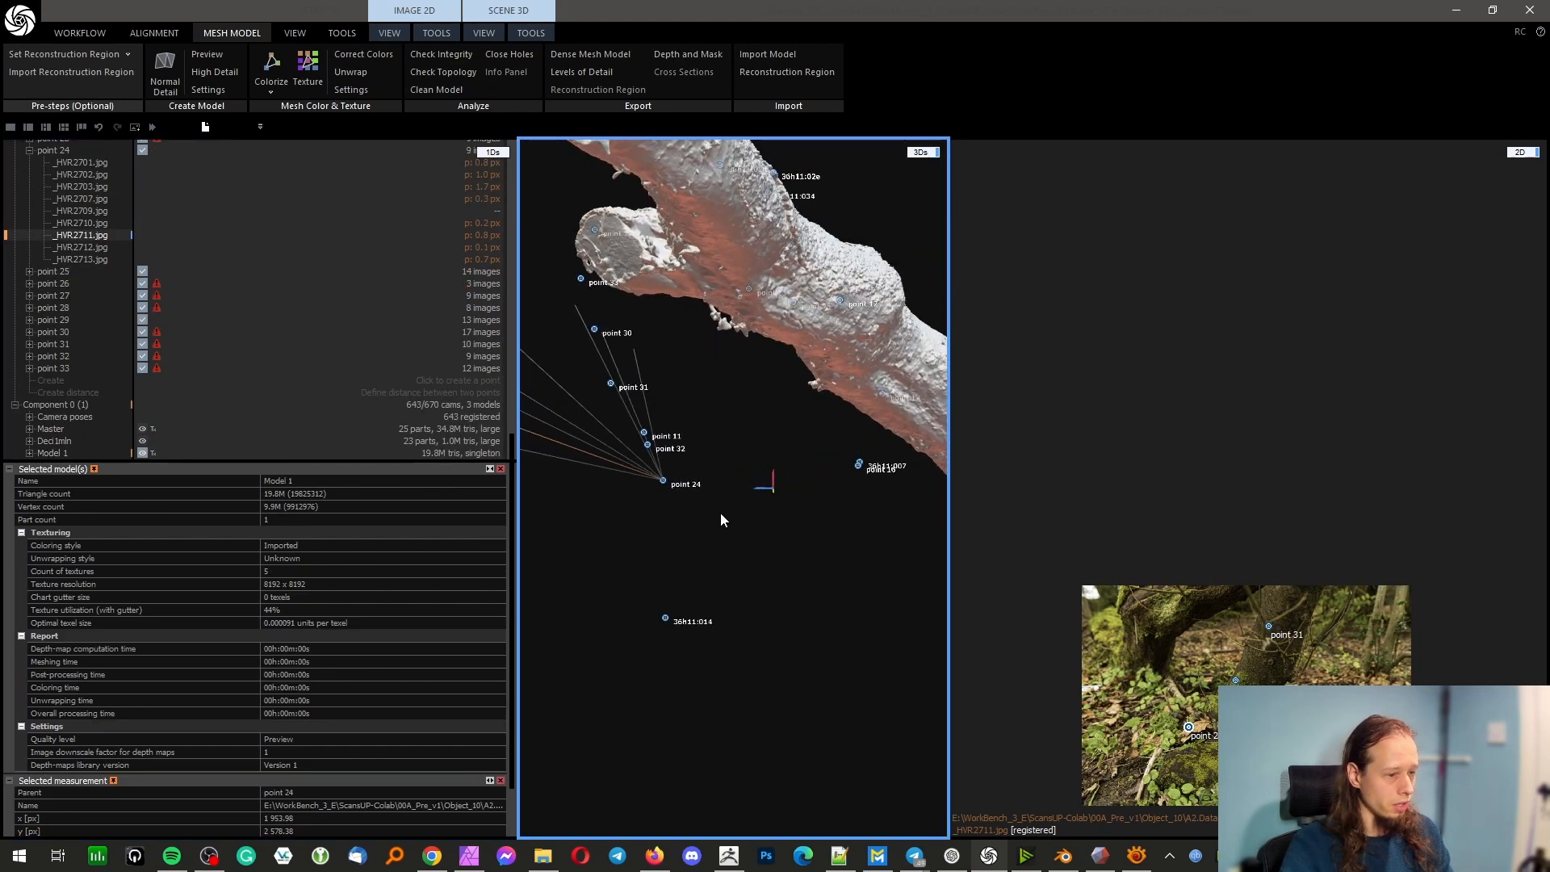
{"action": "left_click", "coordinate": [58, 429]}
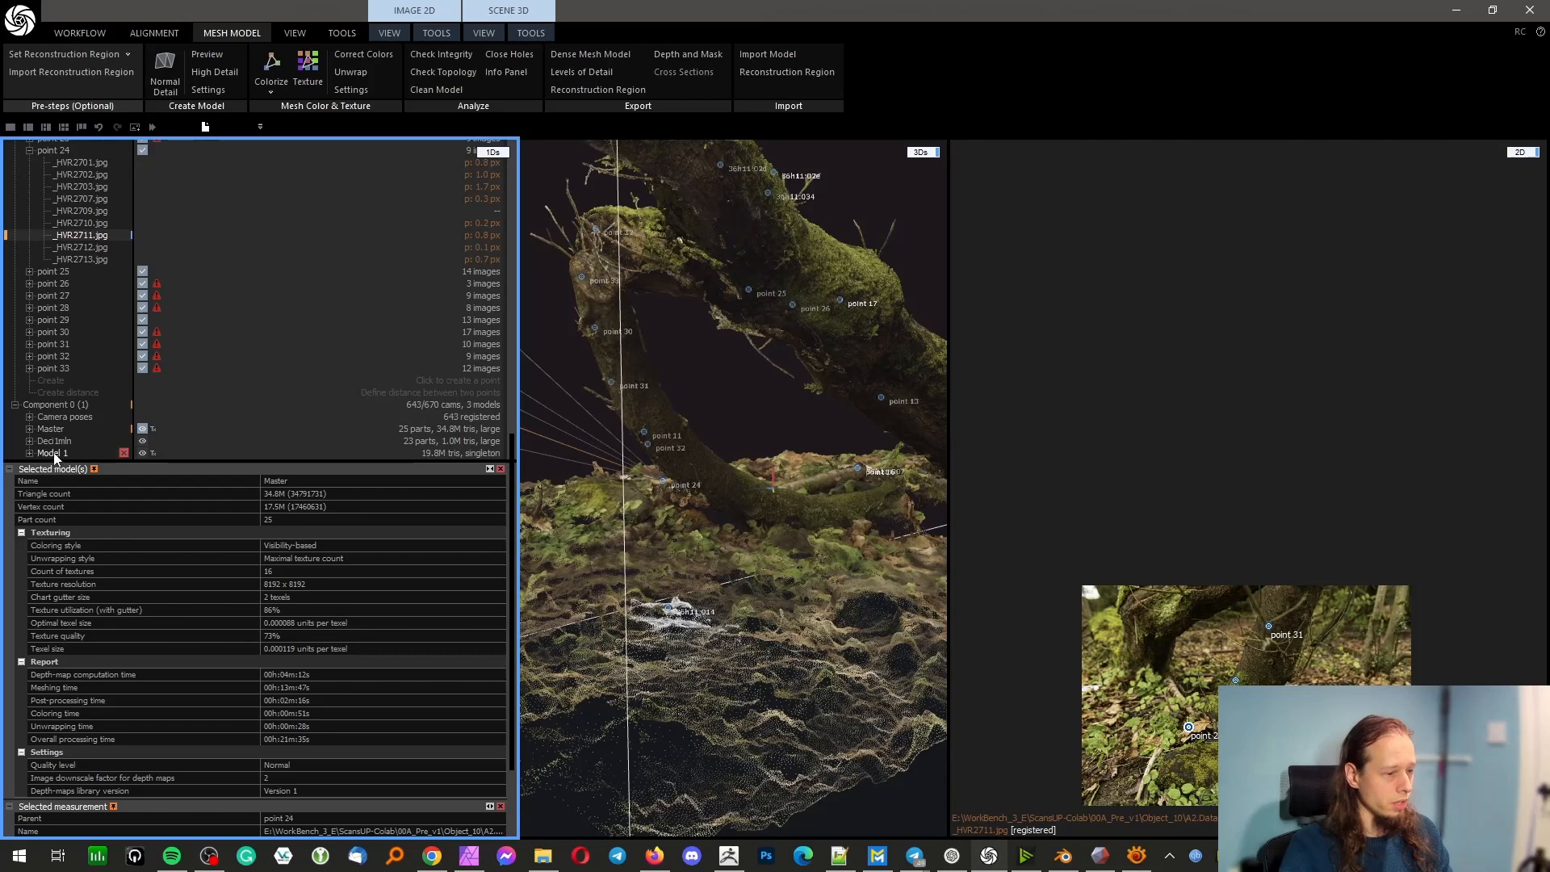
Display Model 1 in the 3D scene and examine its mesh along the trunk
{"action": "left_click", "coordinate": [54, 456]}
{"action": "left_click_drag", "start_coordinate": [705, 282], "coordinate": [1018, 345]}
{"action": "scroll", "coordinate": [924, 264], "scroll_direction": "up", "scroll_amount": 6}
{"action": "scroll", "coordinate": [706, 294], "scroll_direction": "down", "scroll_amount": 5}
{"action": "scroll", "coordinate": [684, 386], "scroll_direction": "down", "scroll_amount": 7}
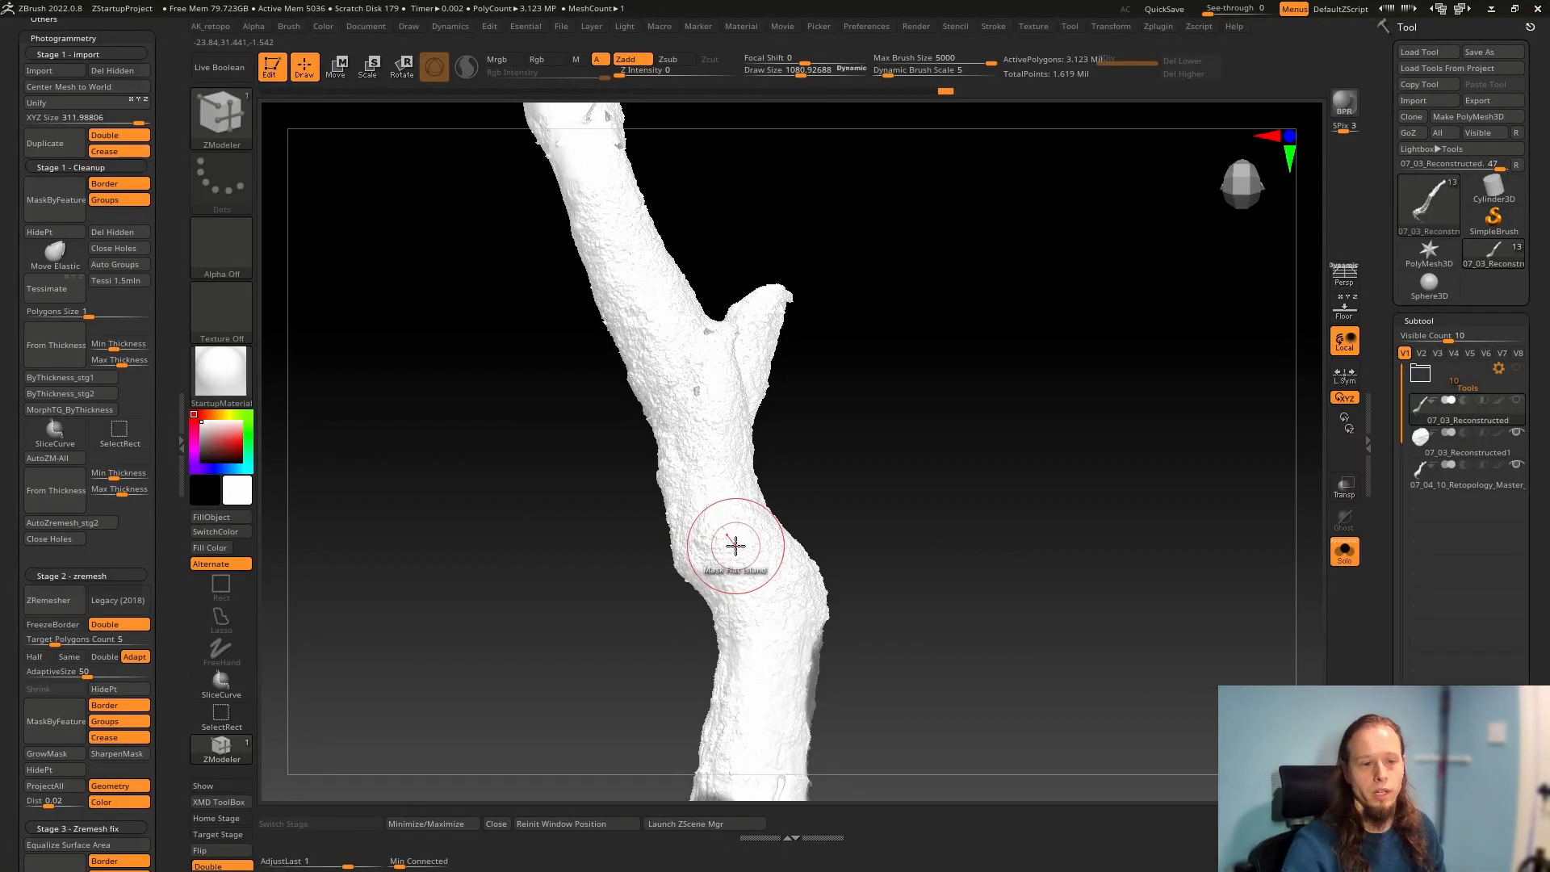
Switch to ZBrush and examine the 07_03_Reconstructed mesh along the trunk, its branch stubs and the cut ends
{"action": "left_click_drag", "start_coordinate": [787, 492], "coordinate": [731, 562]}
{"action": "right_click_drag", "start_coordinate": [730, 563], "coordinate": [543, 498], "text": "ctrl"}
{"action": "mouse_move", "coordinate": [542, 499]}
{"action": "right_mouse_down", "text": "alt"}
{"action": "mouse_move", "coordinate": [896, 529]}
{"action": "mouse_move", "coordinate": [944, 549]}
{"action": "right_mouse_up", "text": "alt"}
{"action": "right_click_drag", "start_coordinate": [652, 579], "coordinate": [1166, 363], "text": "alt"}
{"action": "right_click_drag", "start_coordinate": [525, 564], "coordinate": [1073, 488], "text": "alt"}
{"action": "right_click_drag", "start_coordinate": [617, 562], "coordinate": [1246, 579], "text": "alt"}
{"action": "right_click_drag", "start_coordinate": [999, 578], "coordinate": [1080, 615]}
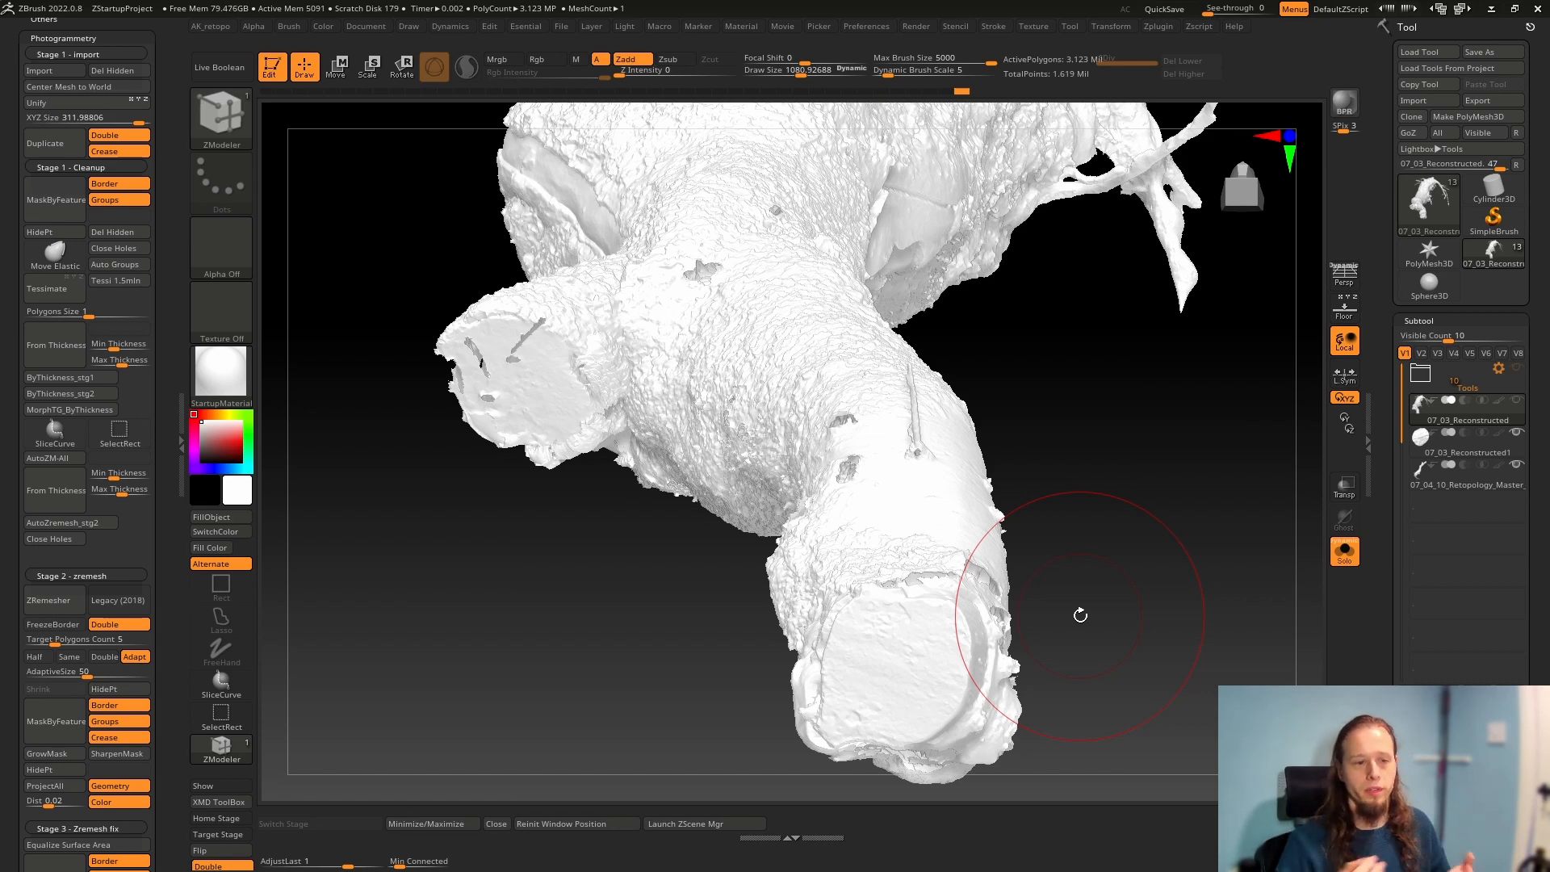
{"action": "right_click_drag", "start_coordinate": [1077, 590], "coordinate": [1001, 476], "text": "ctrl"}
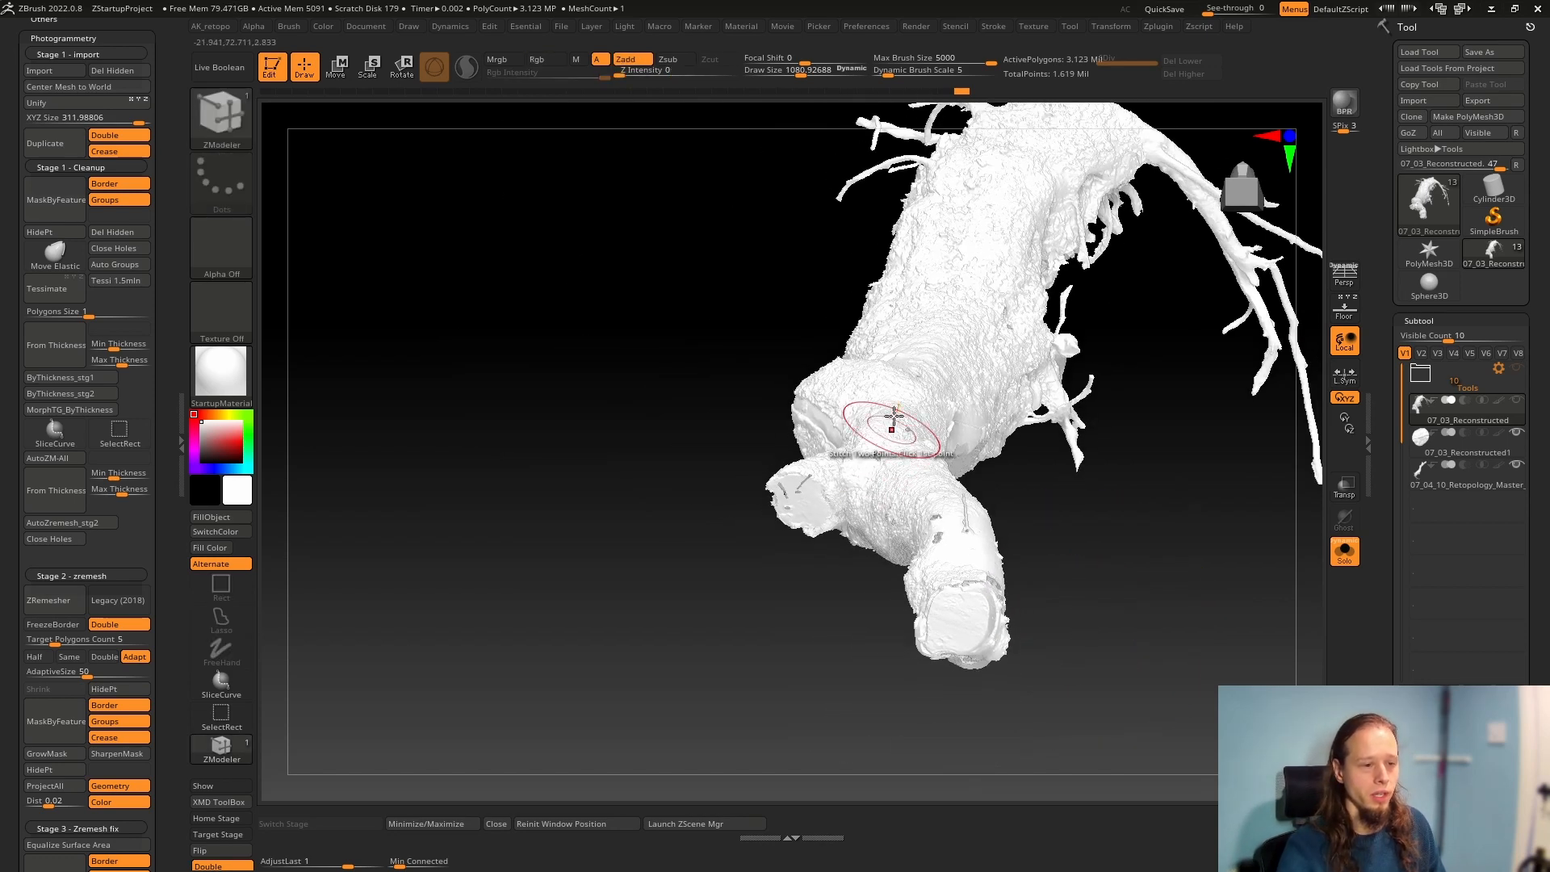
Isolate part of the reconstructed mesh to examine the trunk's hollow inside, and show the full mesh again
{"action": "left_click", "coordinate": [939, 344], "text": "ctrl+shift"}
{"action": "right_click_drag", "start_coordinate": [844, 549], "coordinate": [791, 385]}
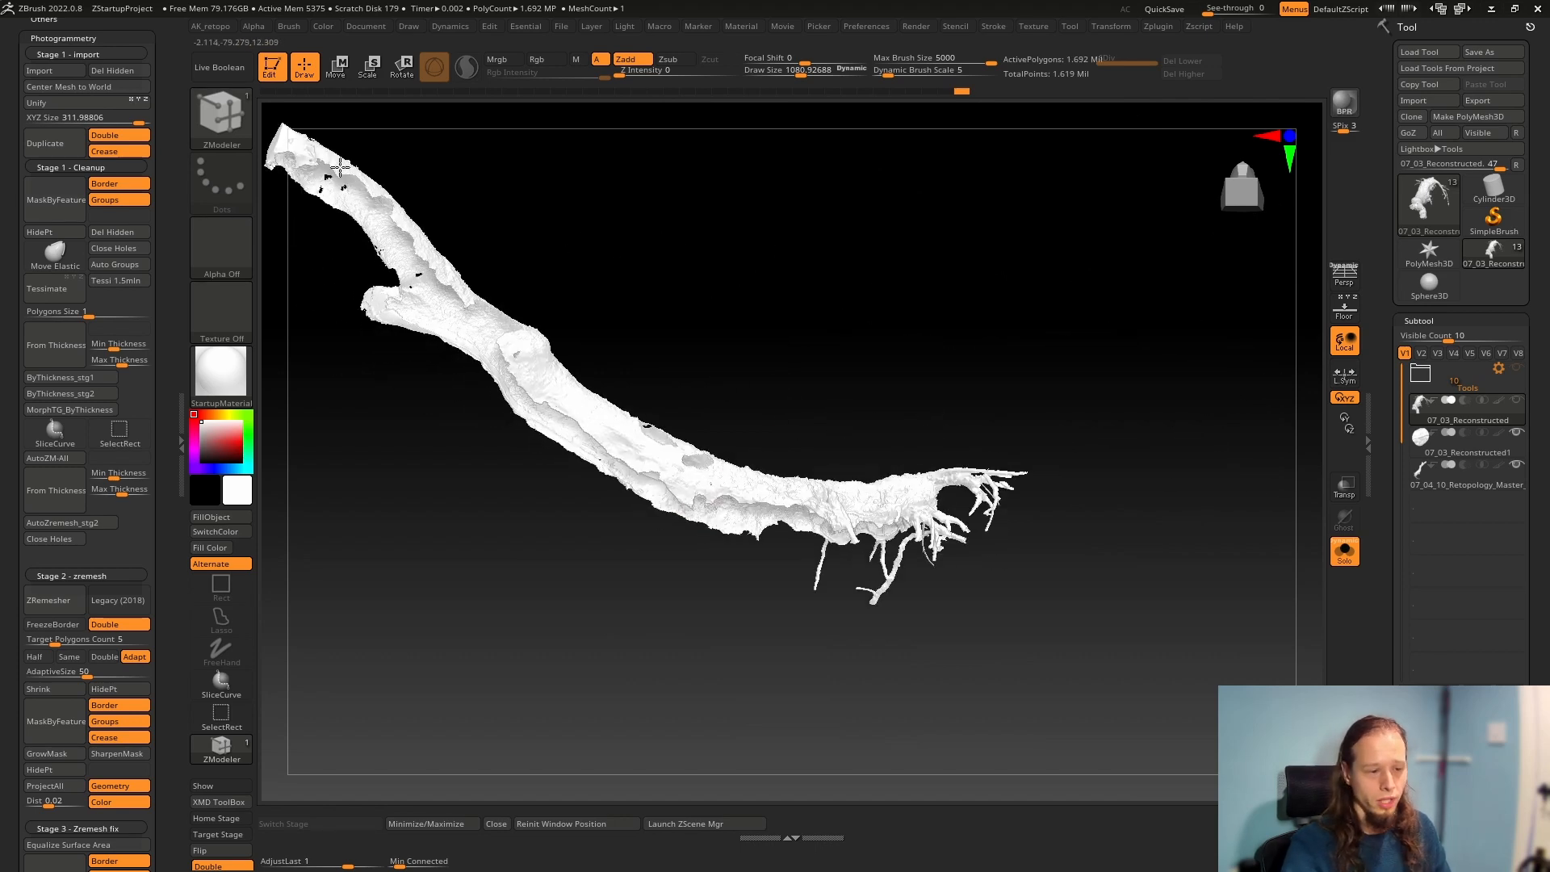
{"action": "key", "text": "b"}
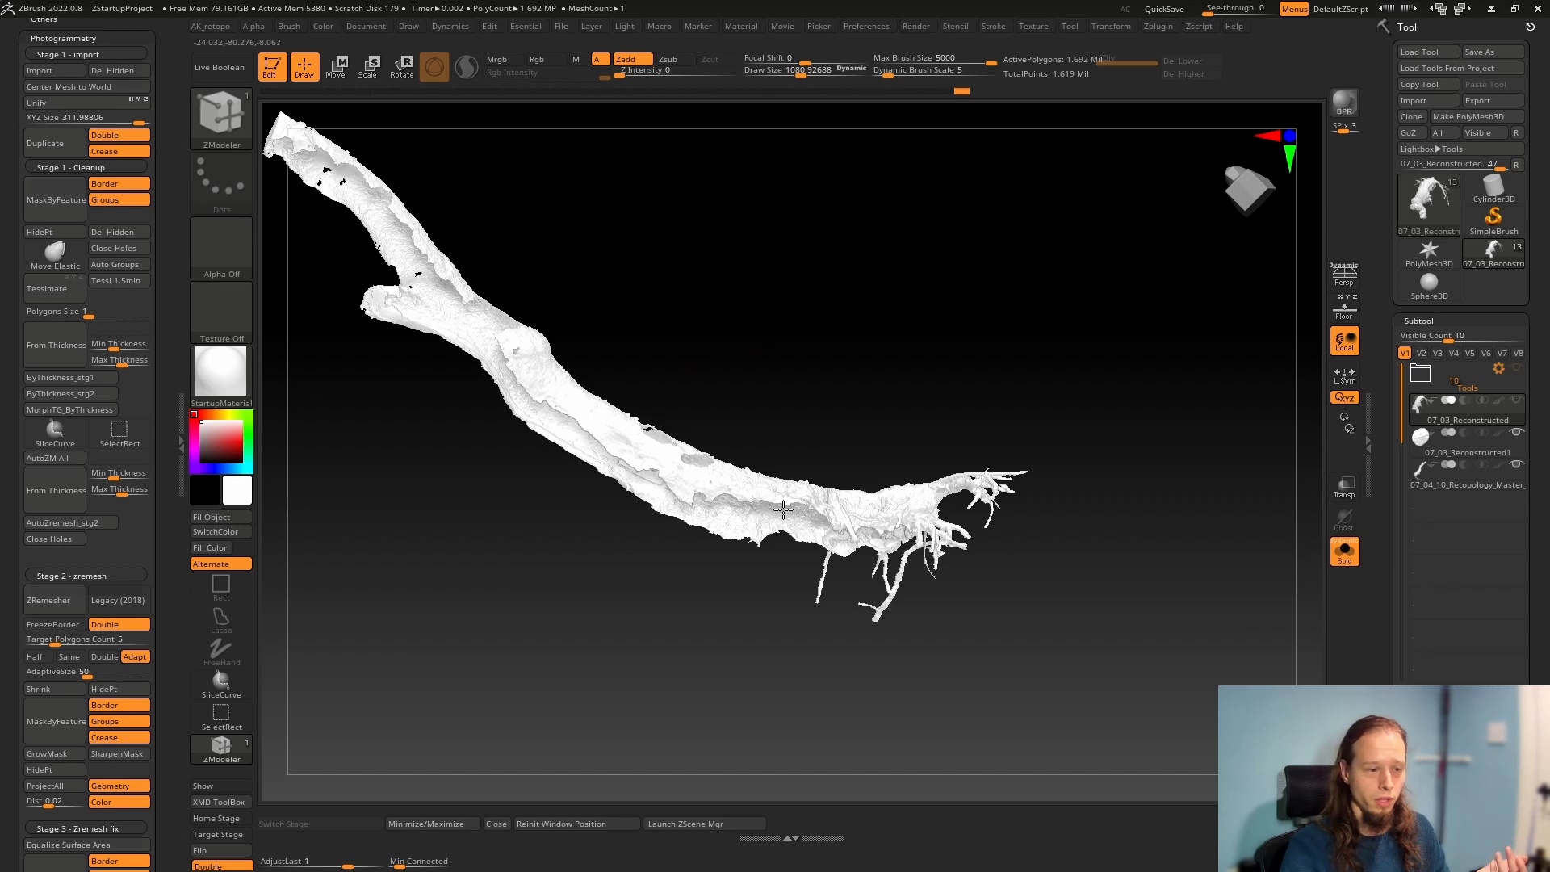
{"action": "right_click_drag", "start_coordinate": [785, 512], "coordinate": [758, 530]}
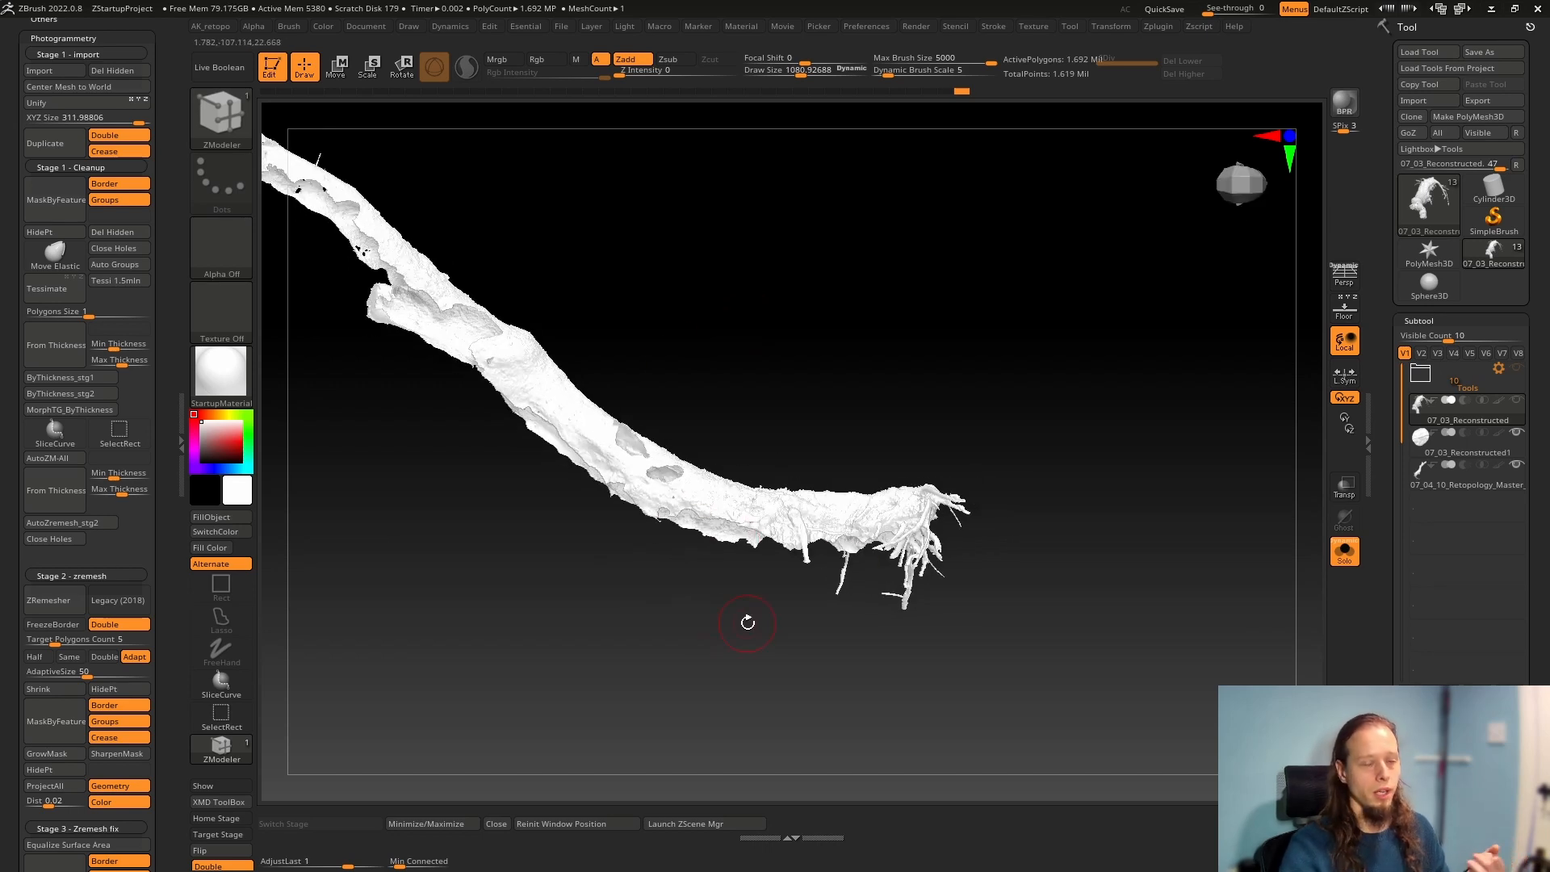
{"action": "key", "text": "ctrl"}
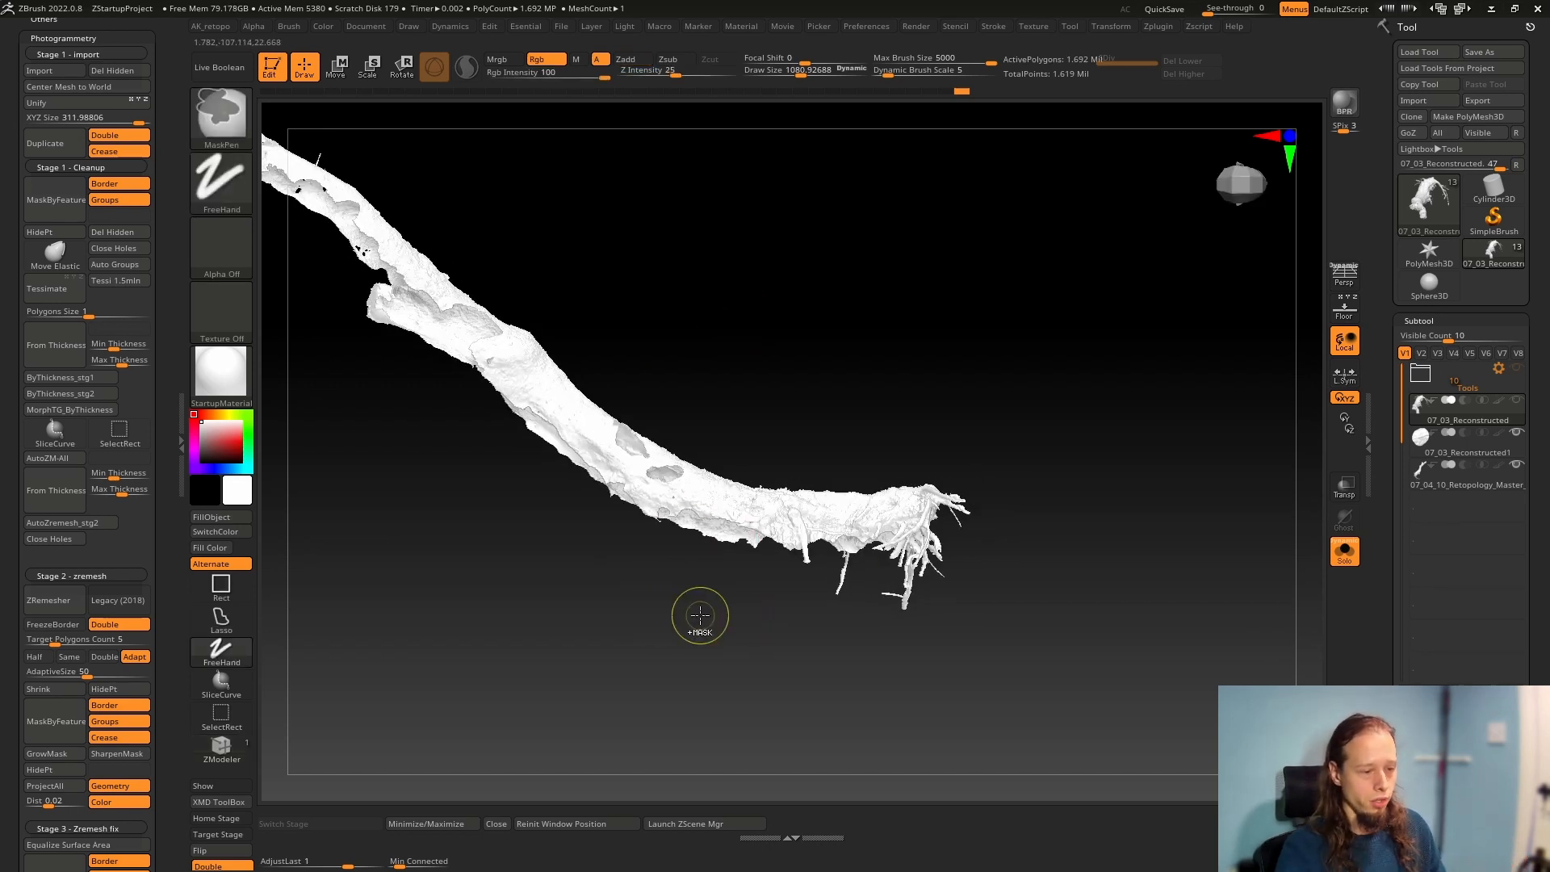
{"action": "mouse_move", "coordinate": [671, 611]}
{"action": "right_mouse_down"}
{"action": "mouse_move", "coordinate": [651, 633]}
{"action": "mouse_move", "coordinate": [720, 703]}
{"action": "right_mouse_up"}
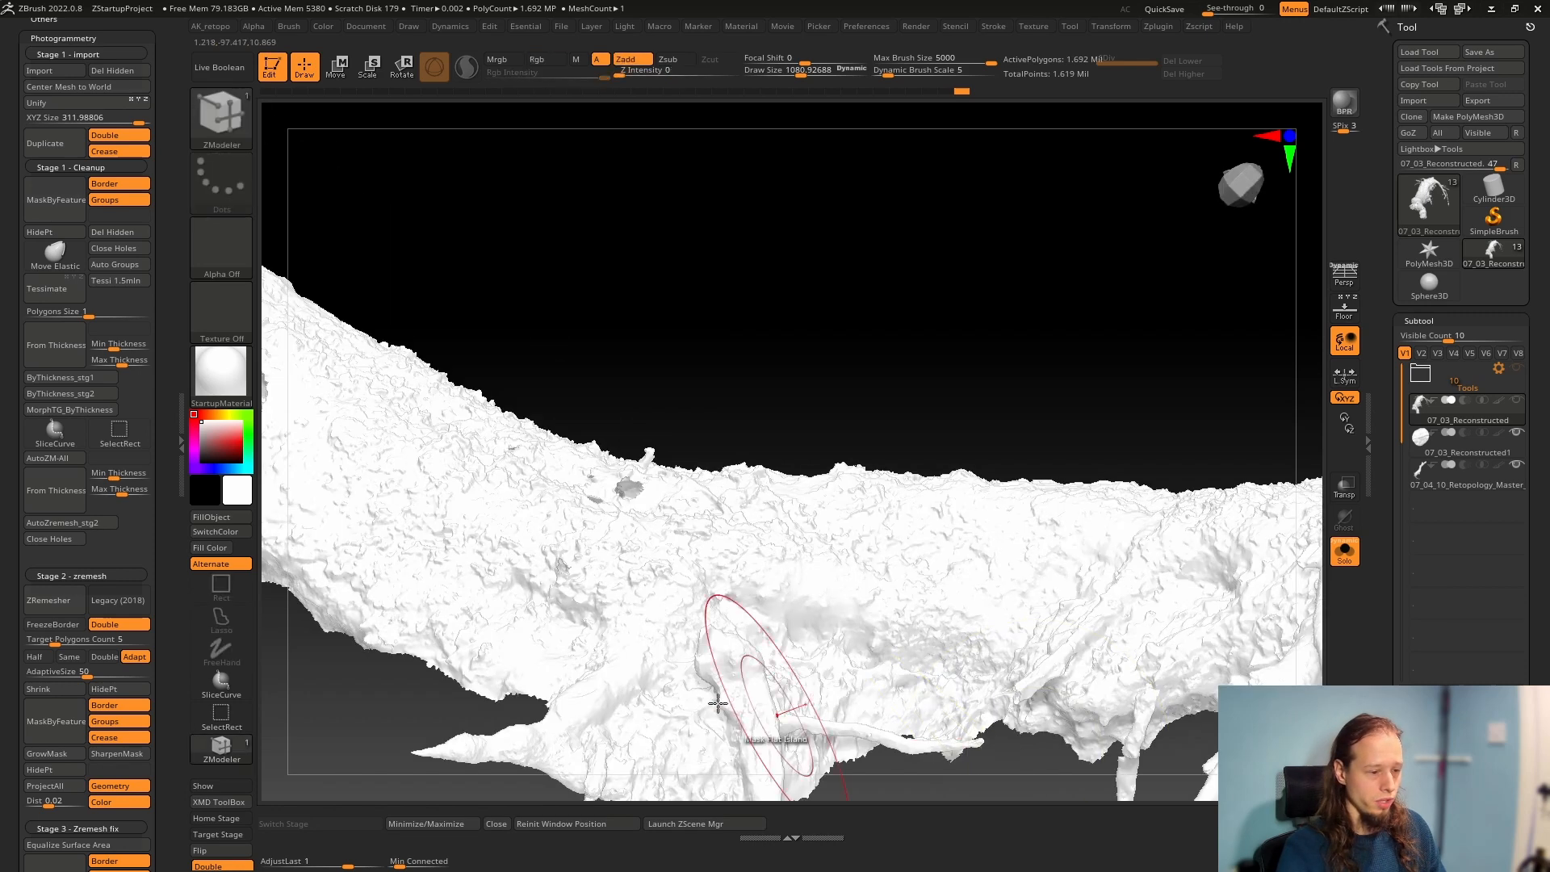
{"action": "mouse_move", "coordinate": [785, 342]}
{"action": "right_mouse_down"}
{"action": "mouse_move", "coordinate": [965, 236]}
{"action": "mouse_move", "coordinate": [962, 259]}
{"action": "right_mouse_up"}
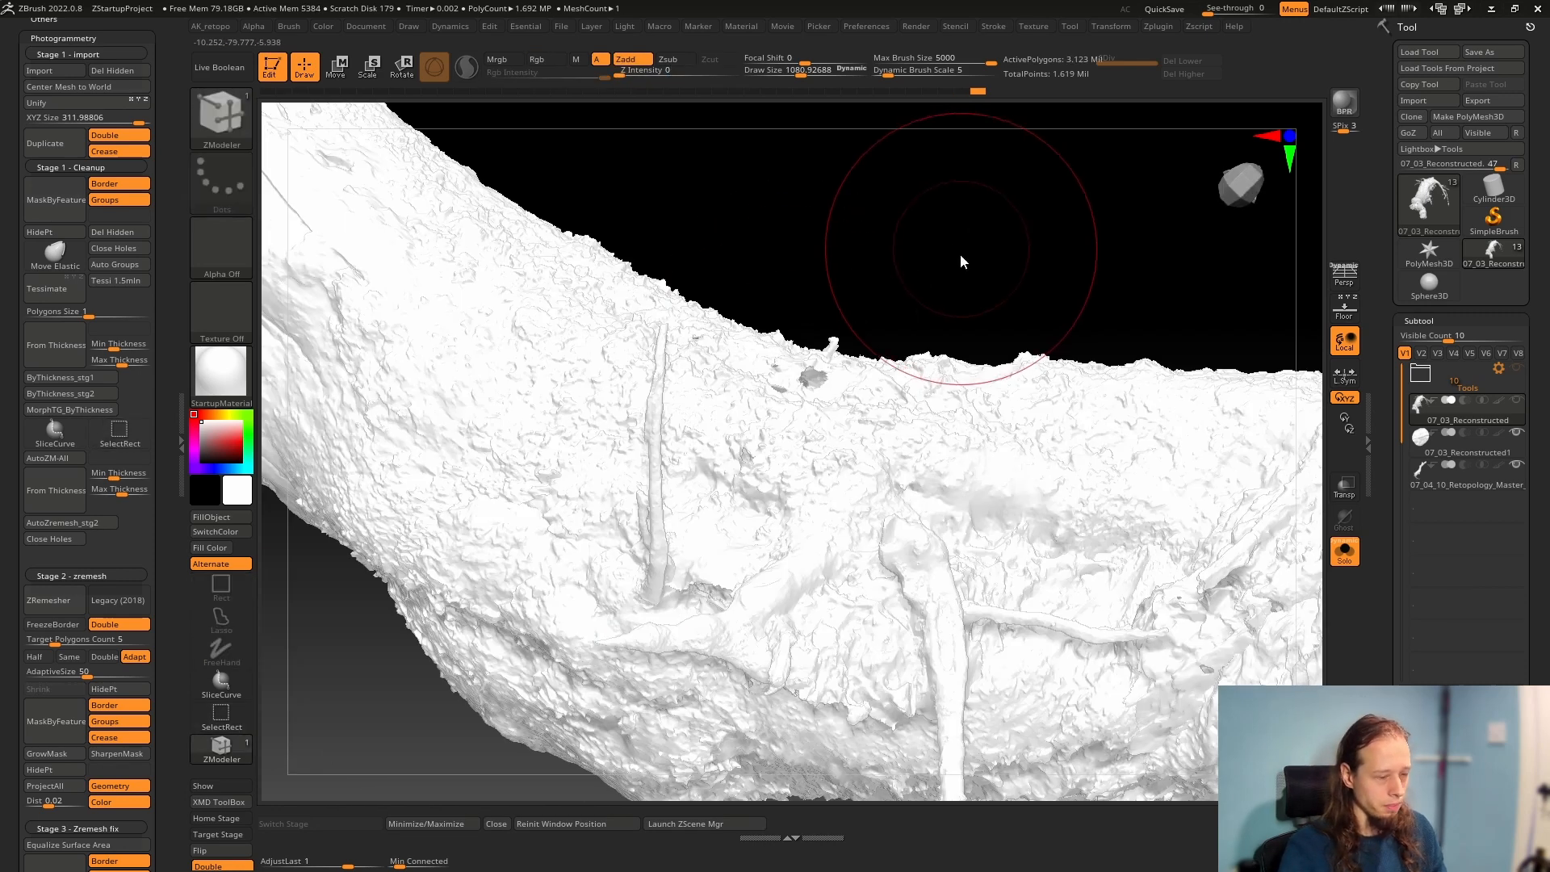
Examine the trunk's rough mossy surface, the smooth bare-wood area and the root end of the mesh
{"action": "key", "text": "b"}
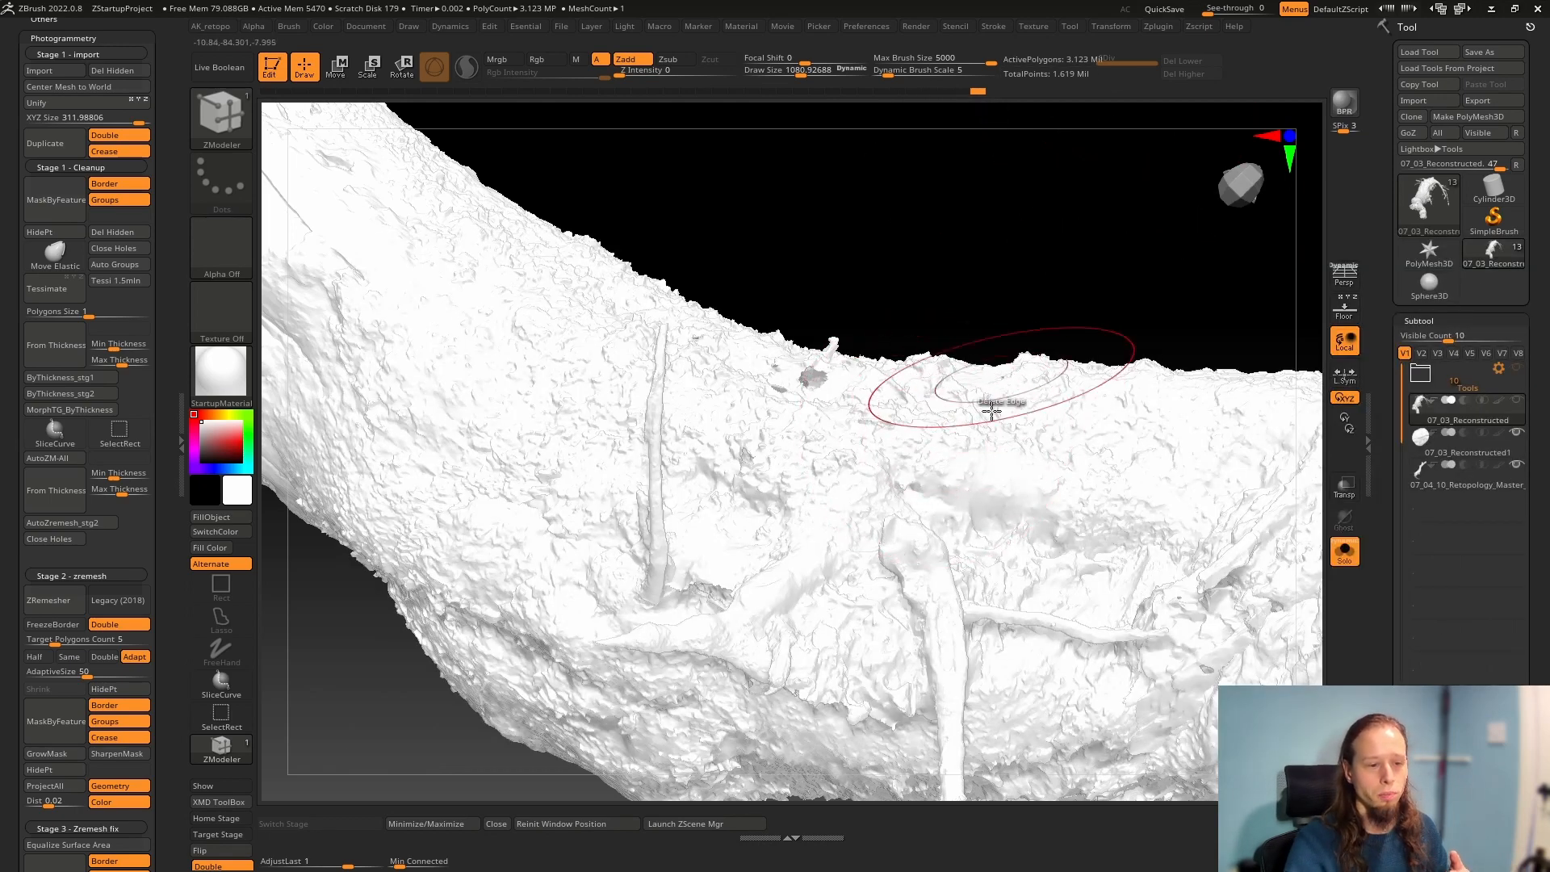
{"action": "right_click_drag", "start_coordinate": [990, 414], "coordinate": [988, 497]}
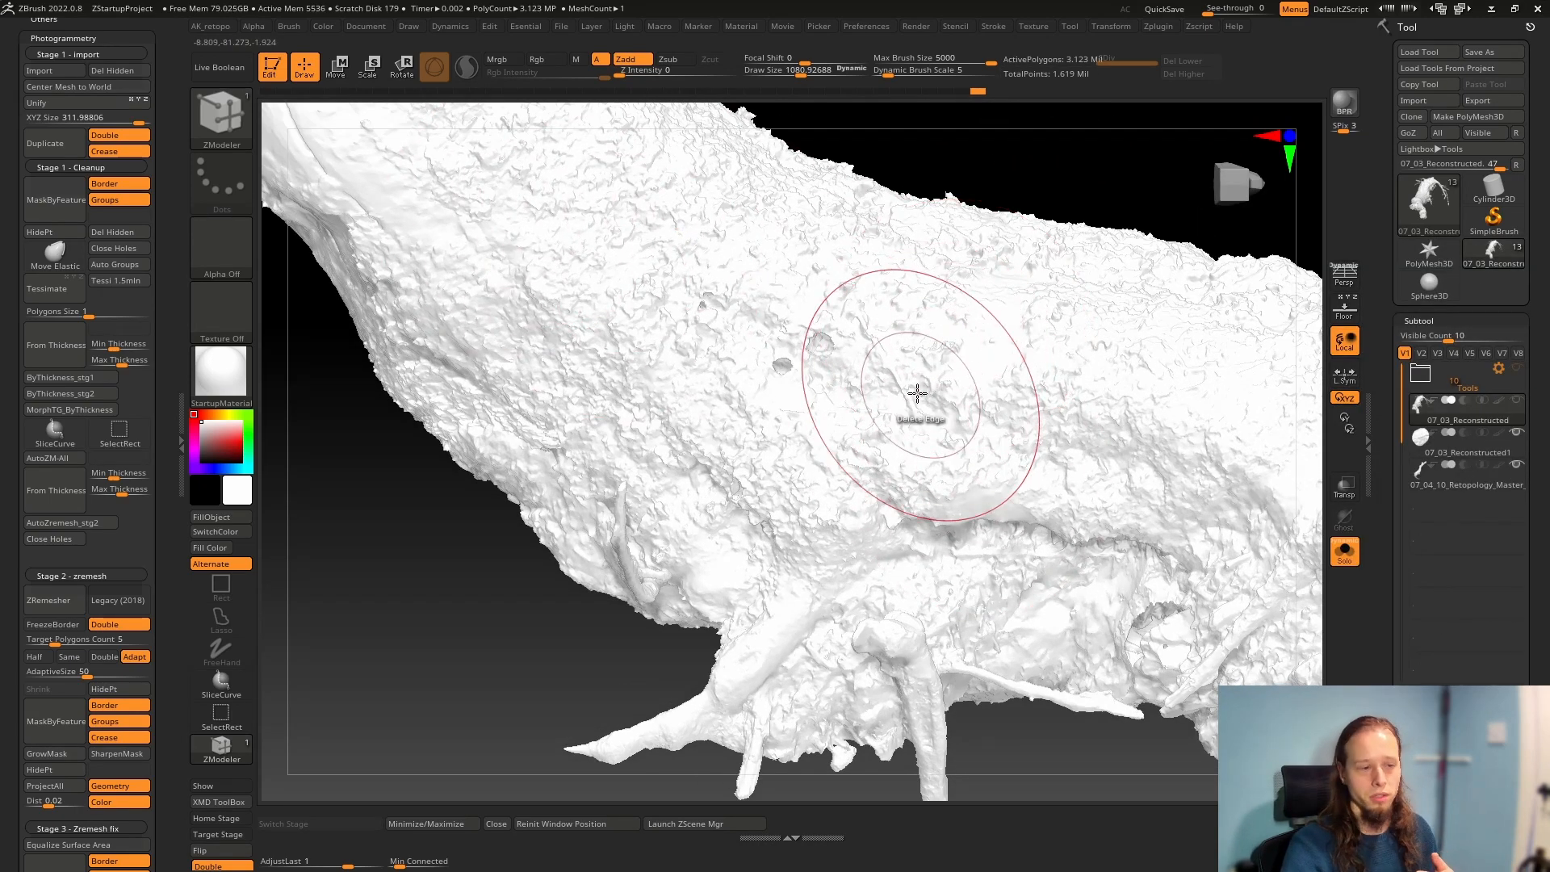
{"action": "mouse_move", "coordinate": [657, 346]}
{"action": "right_mouse_down"}
{"action": "mouse_move", "coordinate": [753, 392]}
{"action": "mouse_move", "coordinate": [859, 373]}
{"action": "right_mouse_up"}
{"action": "mouse_move", "coordinate": [585, 395]}
{"action": "left_mouse_down", "text": "shift"}
{"action": "mouse_move", "coordinate": [584, 294]}
{"action": "mouse_move", "coordinate": [706, 221]}
{"action": "mouse_move", "coordinate": [665, 199]}
{"action": "mouse_move", "coordinate": [648, 282]}
{"action": "left_mouse_up", "text": "shift"}
{"action": "right_click_drag", "start_coordinate": [638, 357], "coordinate": [748, 512], "text": "alt"}
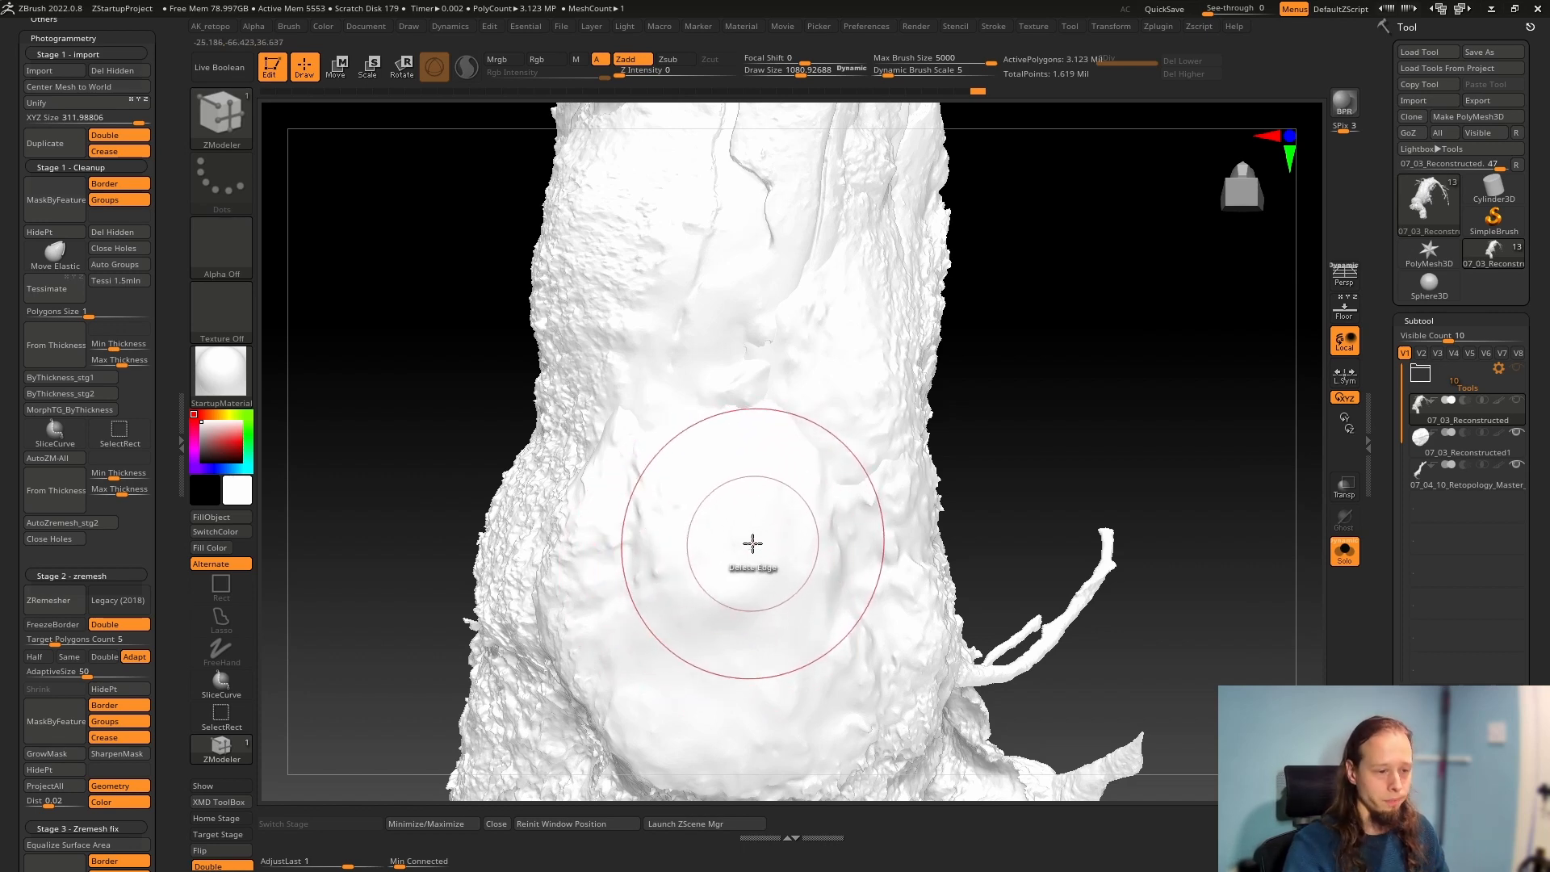
{"action": "mouse_move", "coordinate": [751, 543]}
{"action": "right_mouse_down"}
{"action": "mouse_move", "coordinate": [703, 571]}
{"action": "mouse_move", "coordinate": [793, 545]}
{"action": "right_mouse_up"}
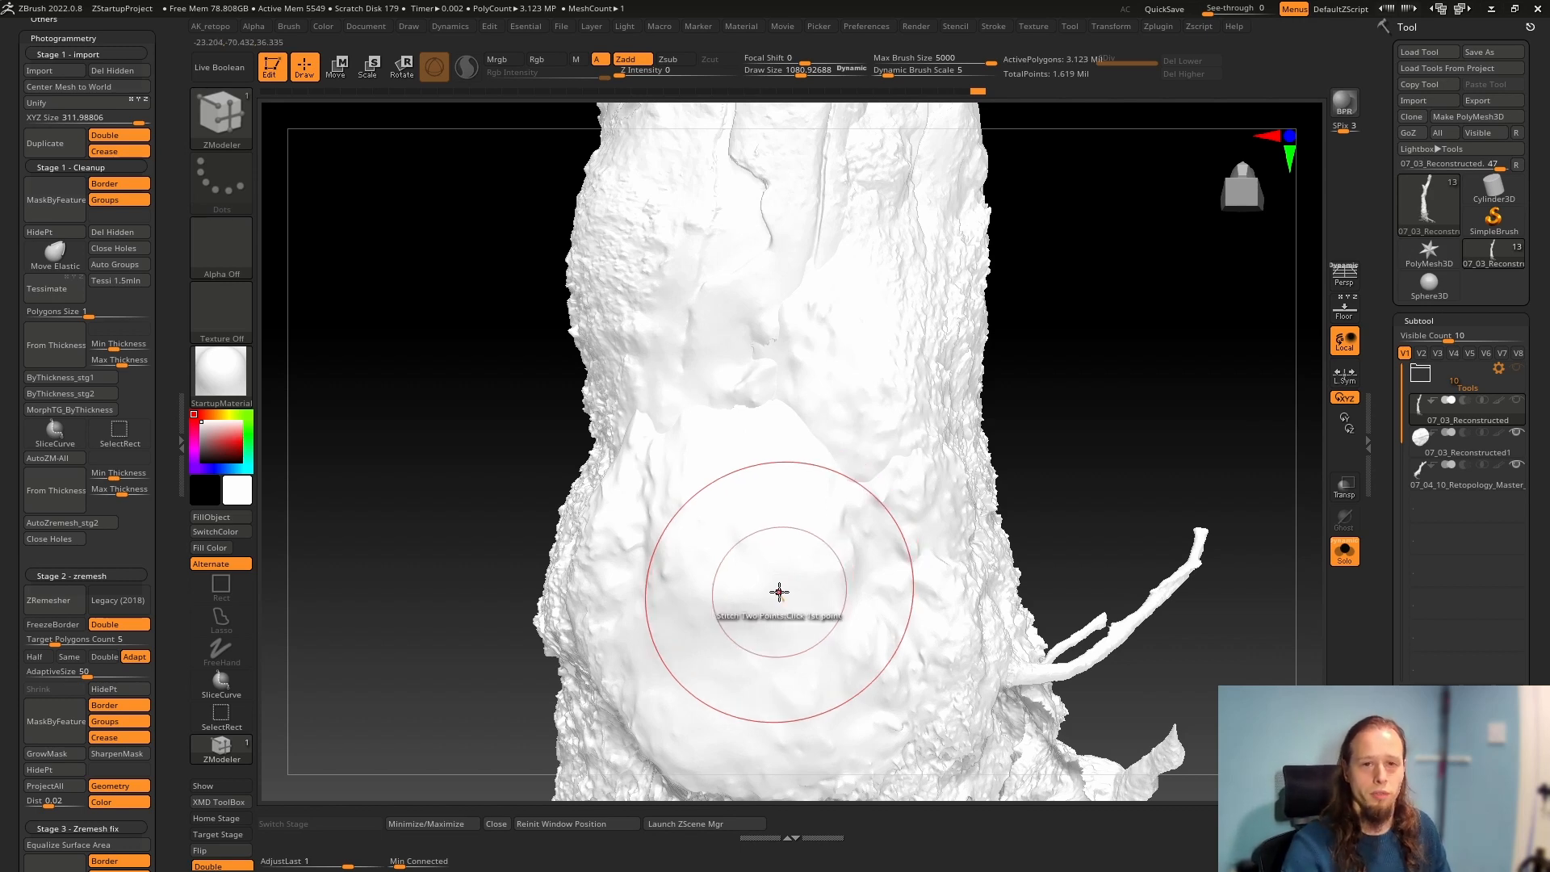
{"action": "mouse_move", "coordinate": [851, 543]}
{"action": "right_mouse_down"}
{"action": "mouse_move", "coordinate": [861, 568]}
{"action": "mouse_move", "coordinate": [831, 571]}
{"action": "mouse_move", "coordinate": [758, 481]}
{"action": "mouse_move", "coordinate": [702, 481]}
{"action": "right_mouse_up"}
{"action": "right_click_drag", "start_coordinate": [872, 502], "coordinate": [711, 493], "text": "ctrl"}
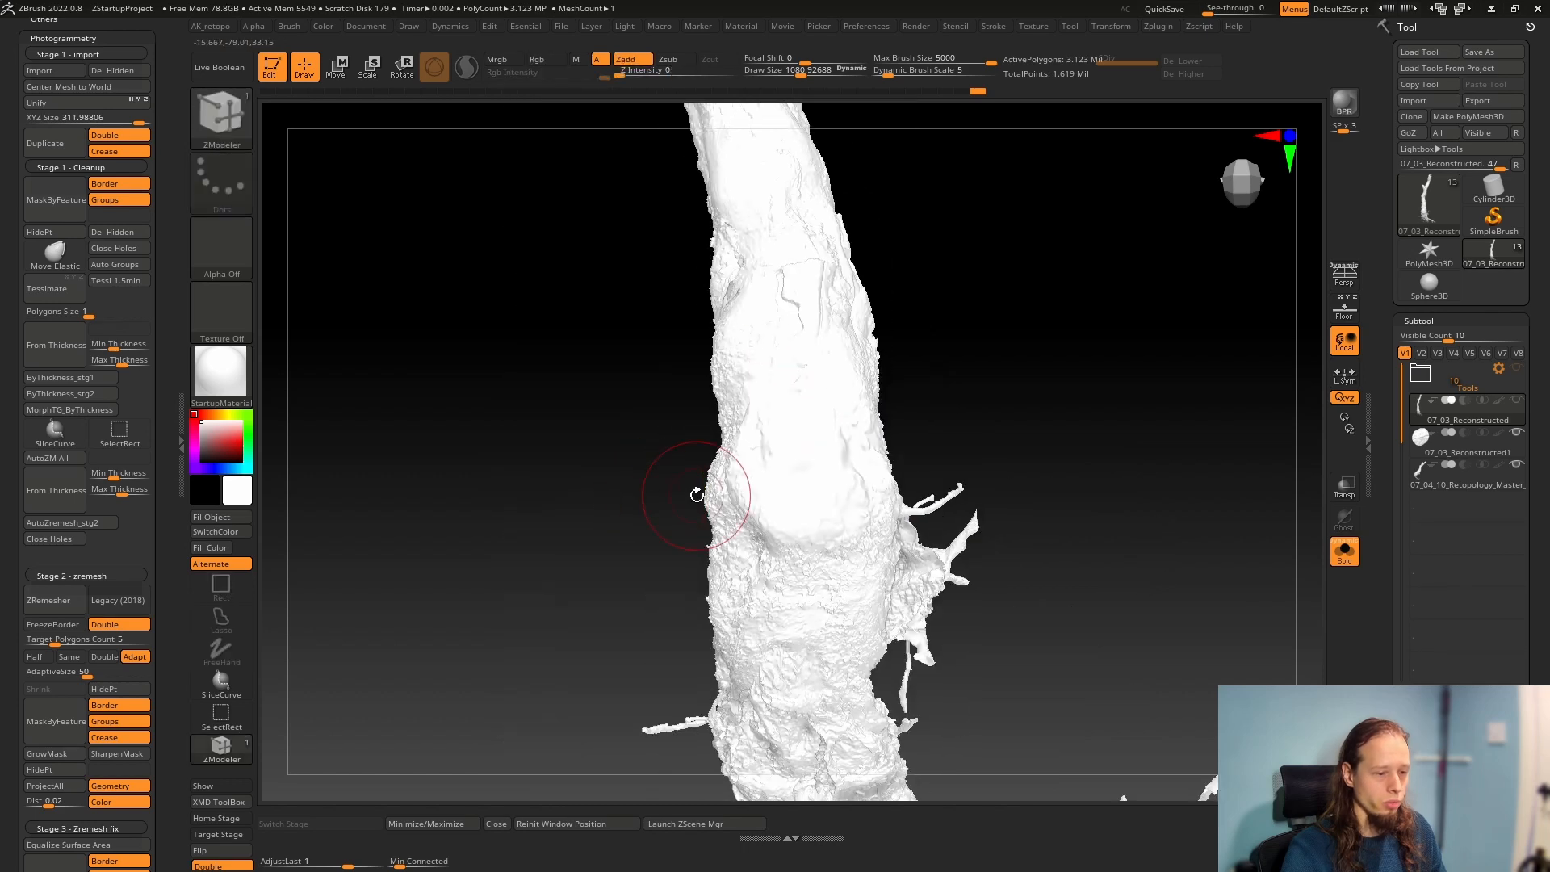
{"action": "right_click_drag", "start_coordinate": [605, 525], "coordinate": [932, 429]}
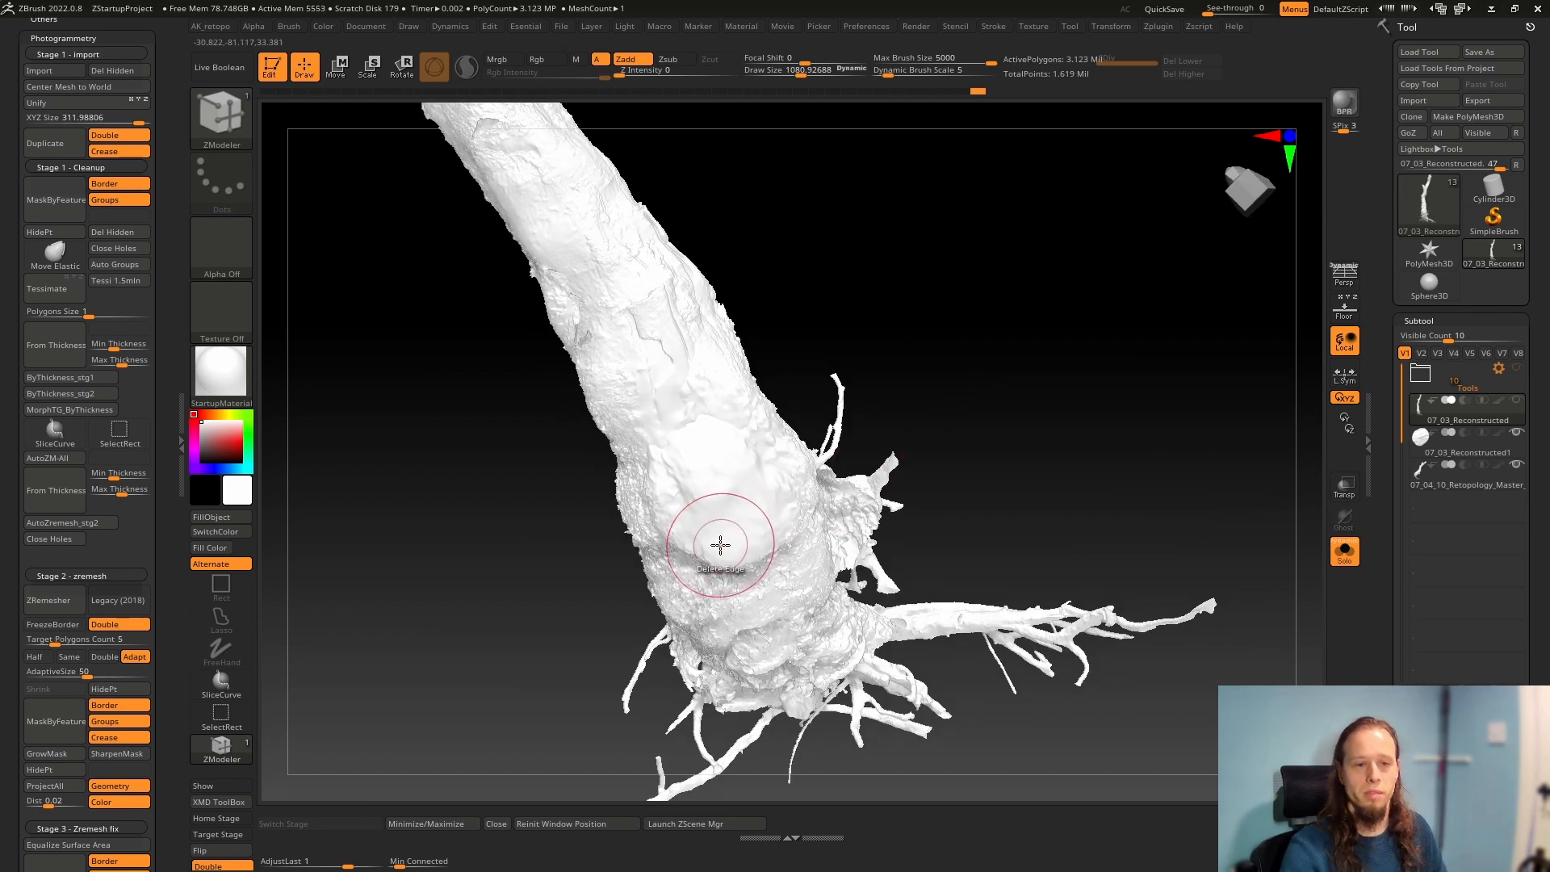
{"action": "right_click_drag", "start_coordinate": [627, 312], "coordinate": [398, 484]}
Switch to the 10_Export folder in File Explorer and open the image whose name ends in 2-3.png
{"action": "key", "text": "alt+Tab"}
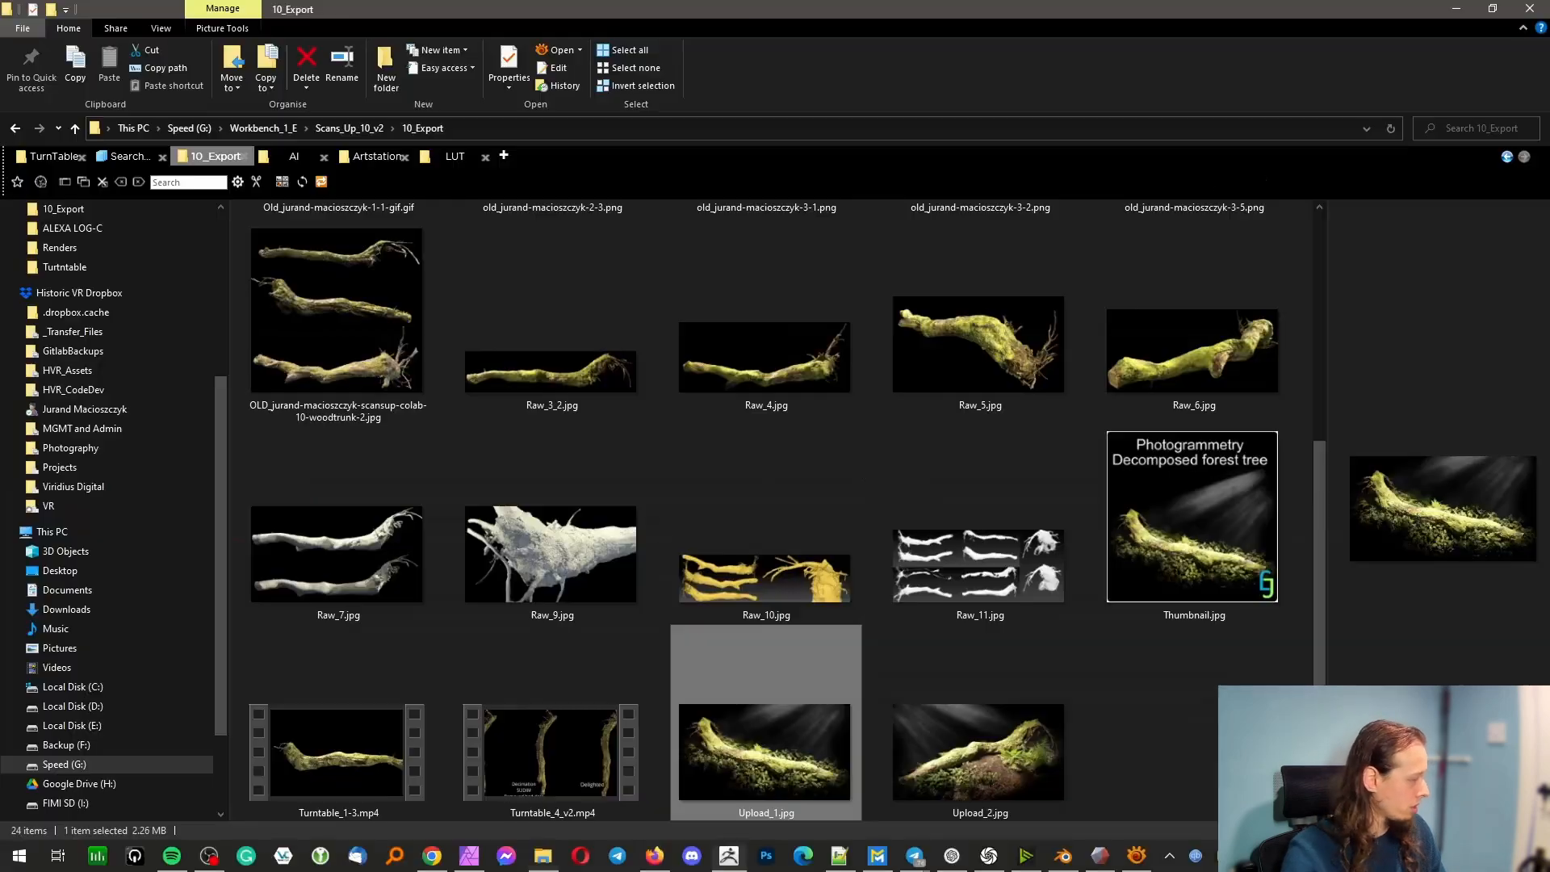
{"action": "scroll", "coordinate": [867, 620], "scroll_direction": "up", "scroll_amount": 4}
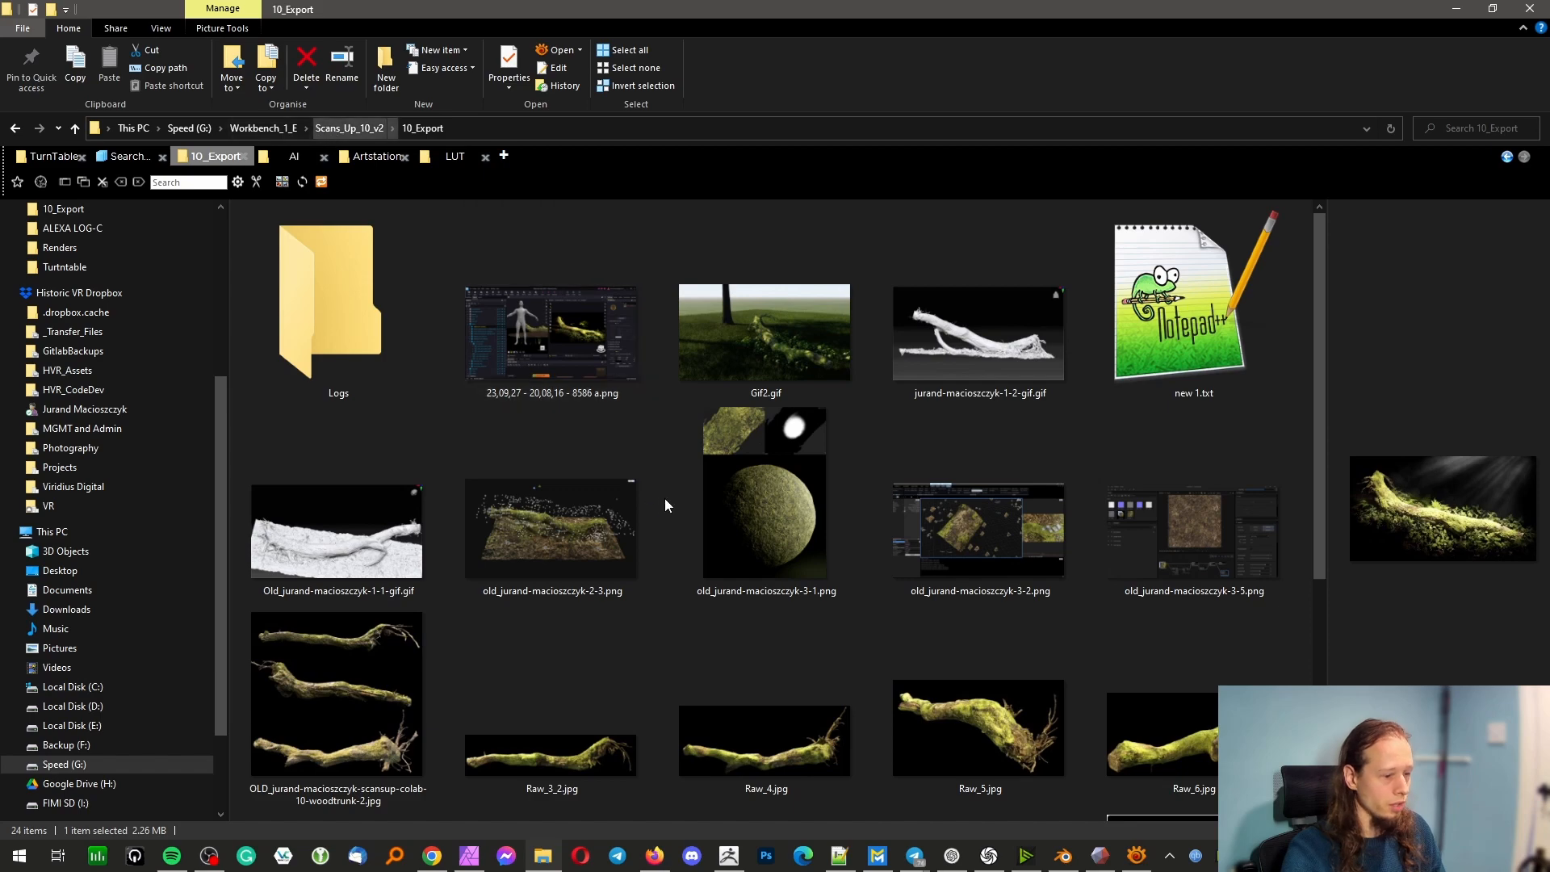
{"action": "scroll", "coordinate": [666, 507], "scroll_direction": "down", "scroll_amount": 5}
{"action": "scroll", "coordinate": [691, 491], "scroll_direction": "up", "scroll_amount": 5}
{"action": "left_click", "coordinate": [568, 507]}
{"action": "double_click", "coordinate": [569, 509]}
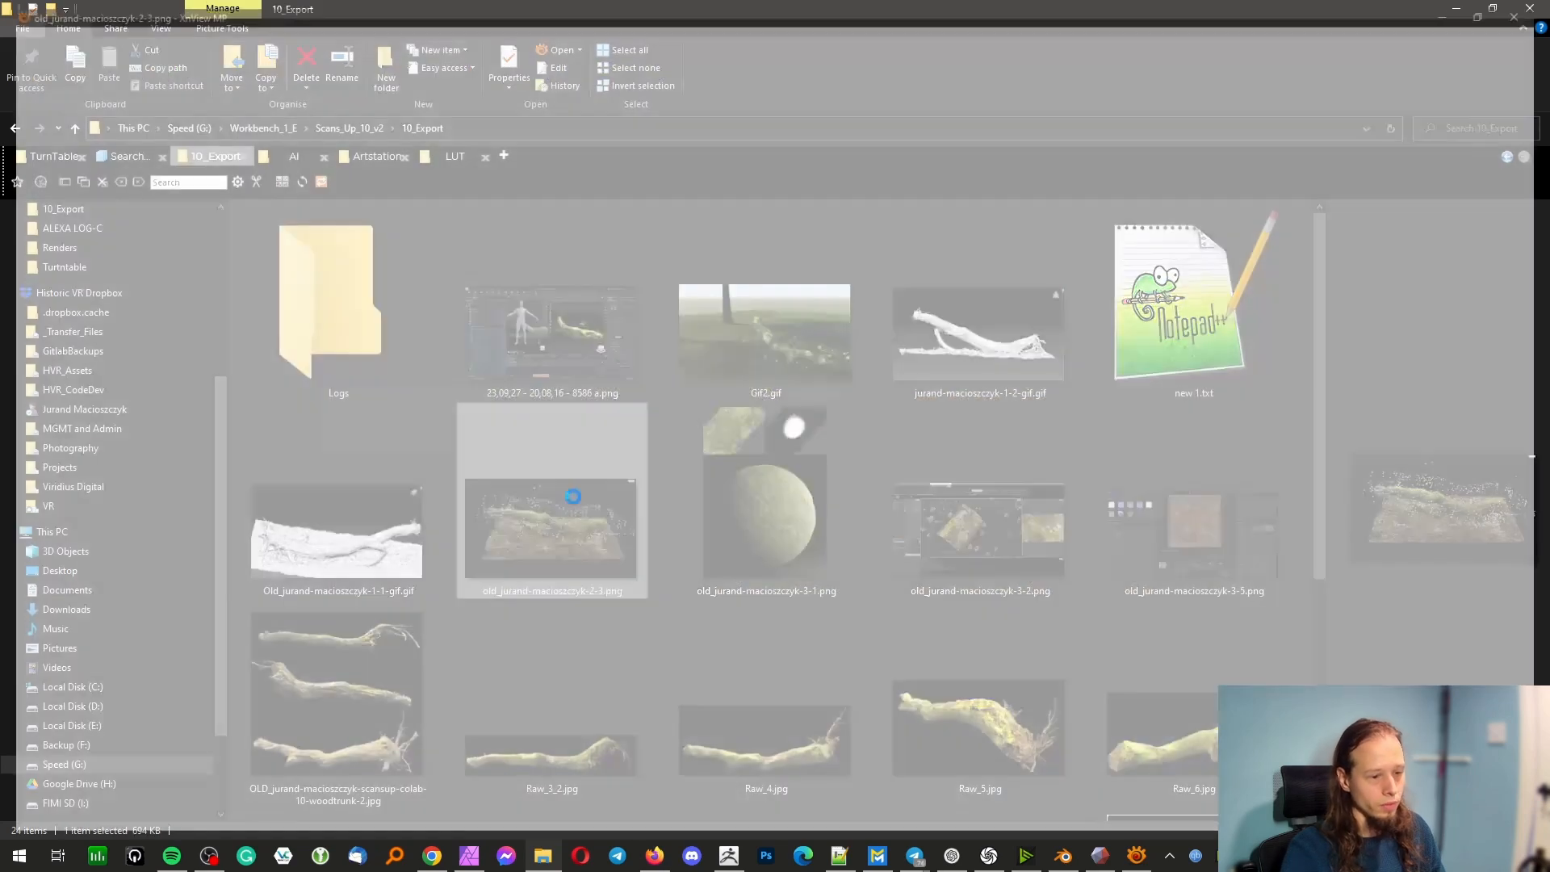
Browse on to the texture reprojection and Unity ArtEngine Mutation screenshots, examine them and close the image viewer
{"action": "scroll", "coordinate": [574, 497], "scroll_direction": "down", "scroll_amount": 1}
{"action": "scroll", "coordinate": [574, 503], "scroll_direction": "down", "scroll_amount": 1}
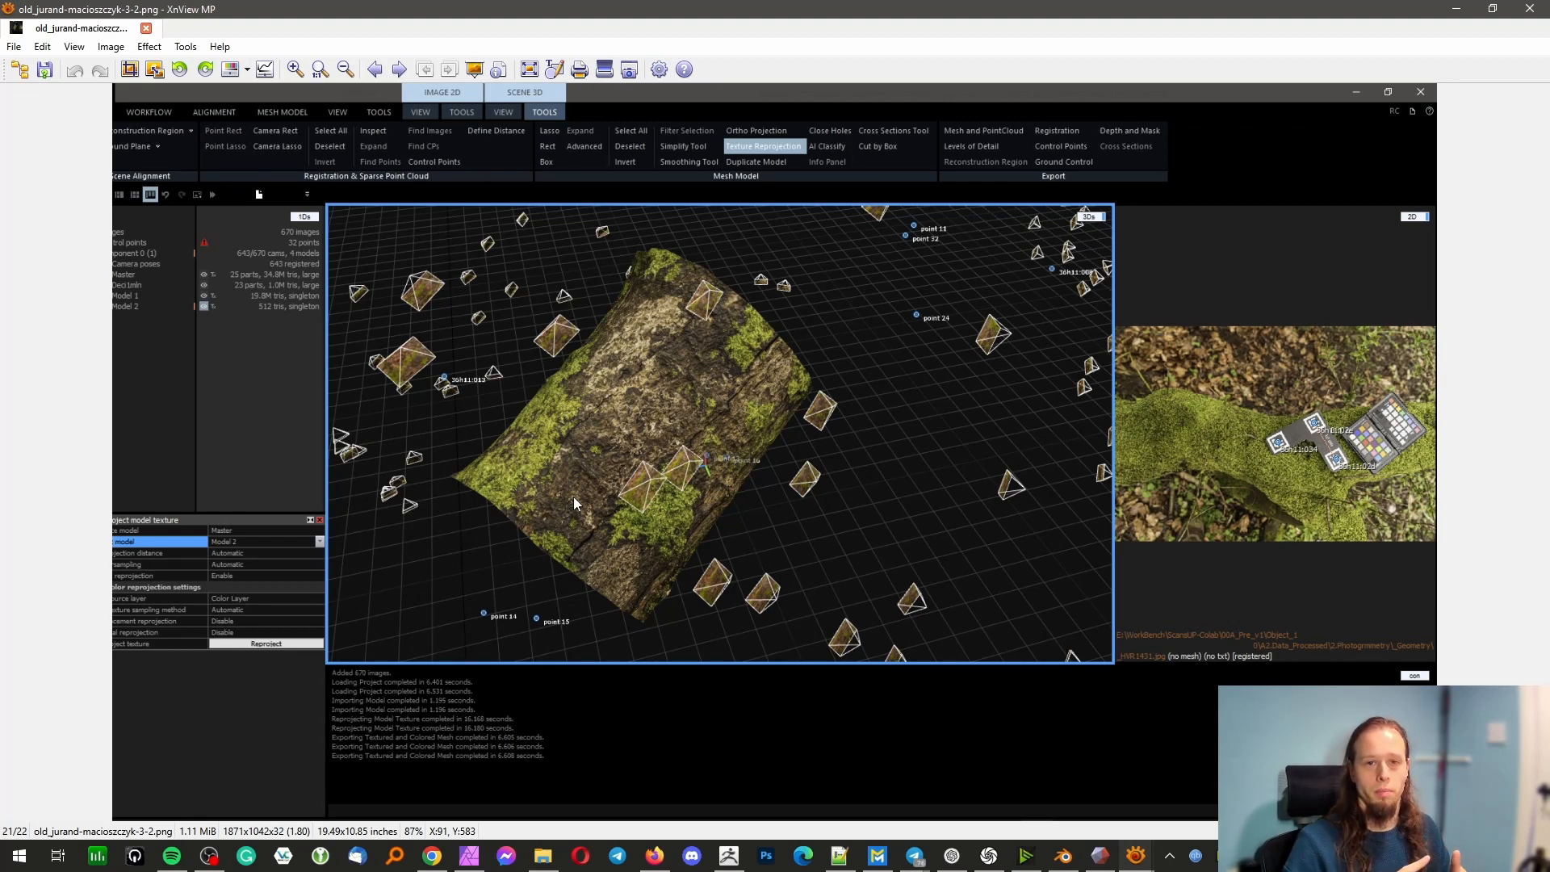
{"action": "scroll", "coordinate": [576, 504], "scroll_direction": "down", "scroll_amount": 1}
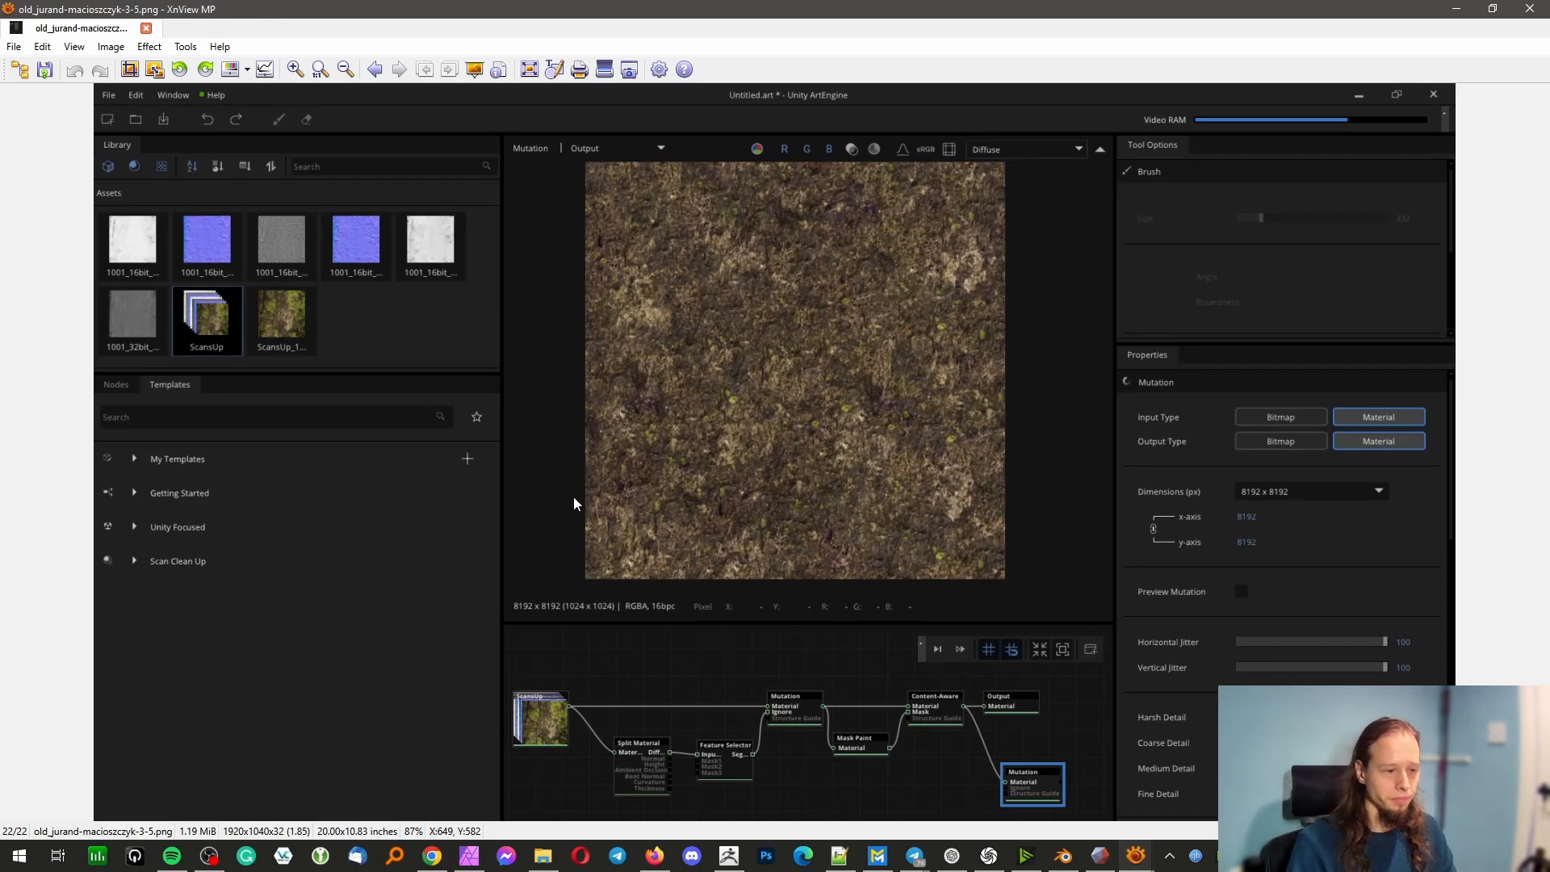
{"action": "scroll", "coordinate": [574, 504], "scroll_direction": "up", "scroll_amount": 1}
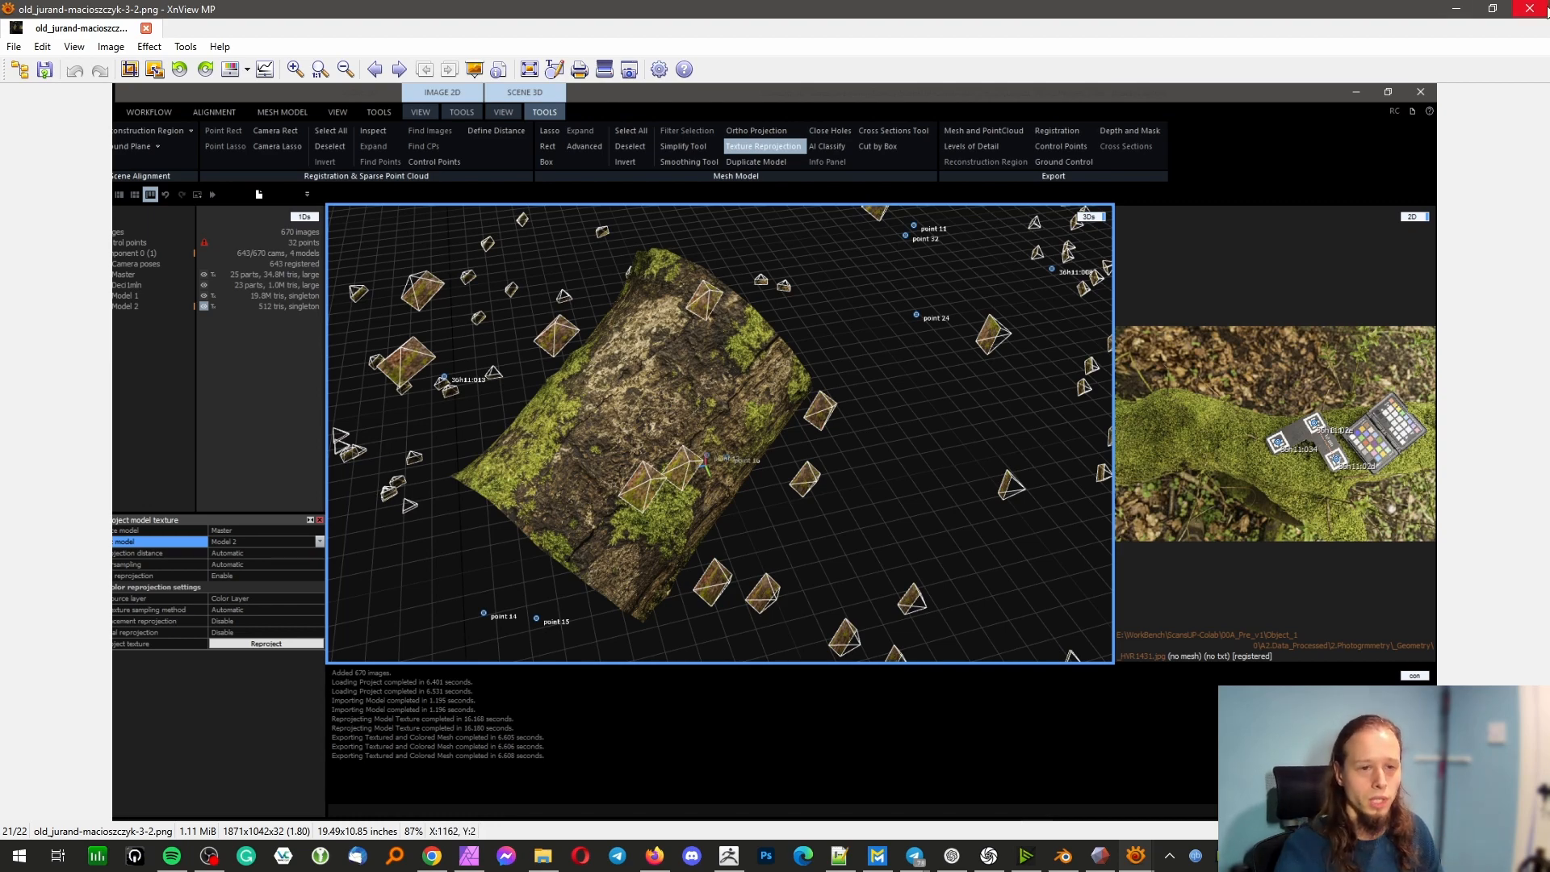
{"action": "key", "text": "Escape"}
Switch to Firefox and examine the three moss-covered trunk renders in the ArtStation woodtrunk-2 image
{"action": "scroll", "coordinate": [1053, 432], "scroll_direction": "down", "scroll_amount": 5}
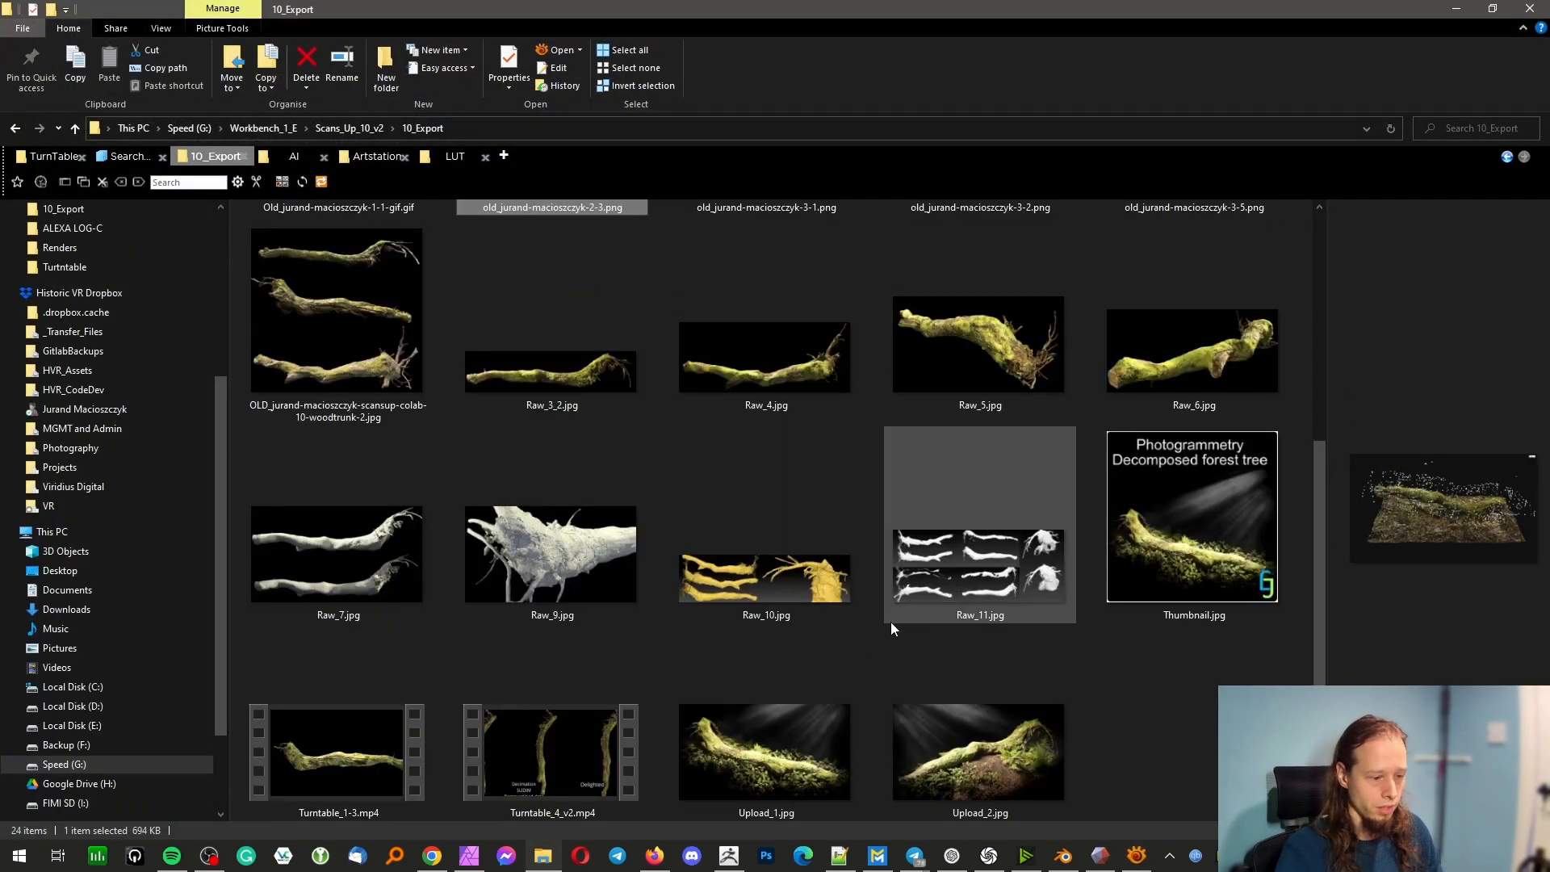
{"action": "left_click", "coordinate": [654, 856]}
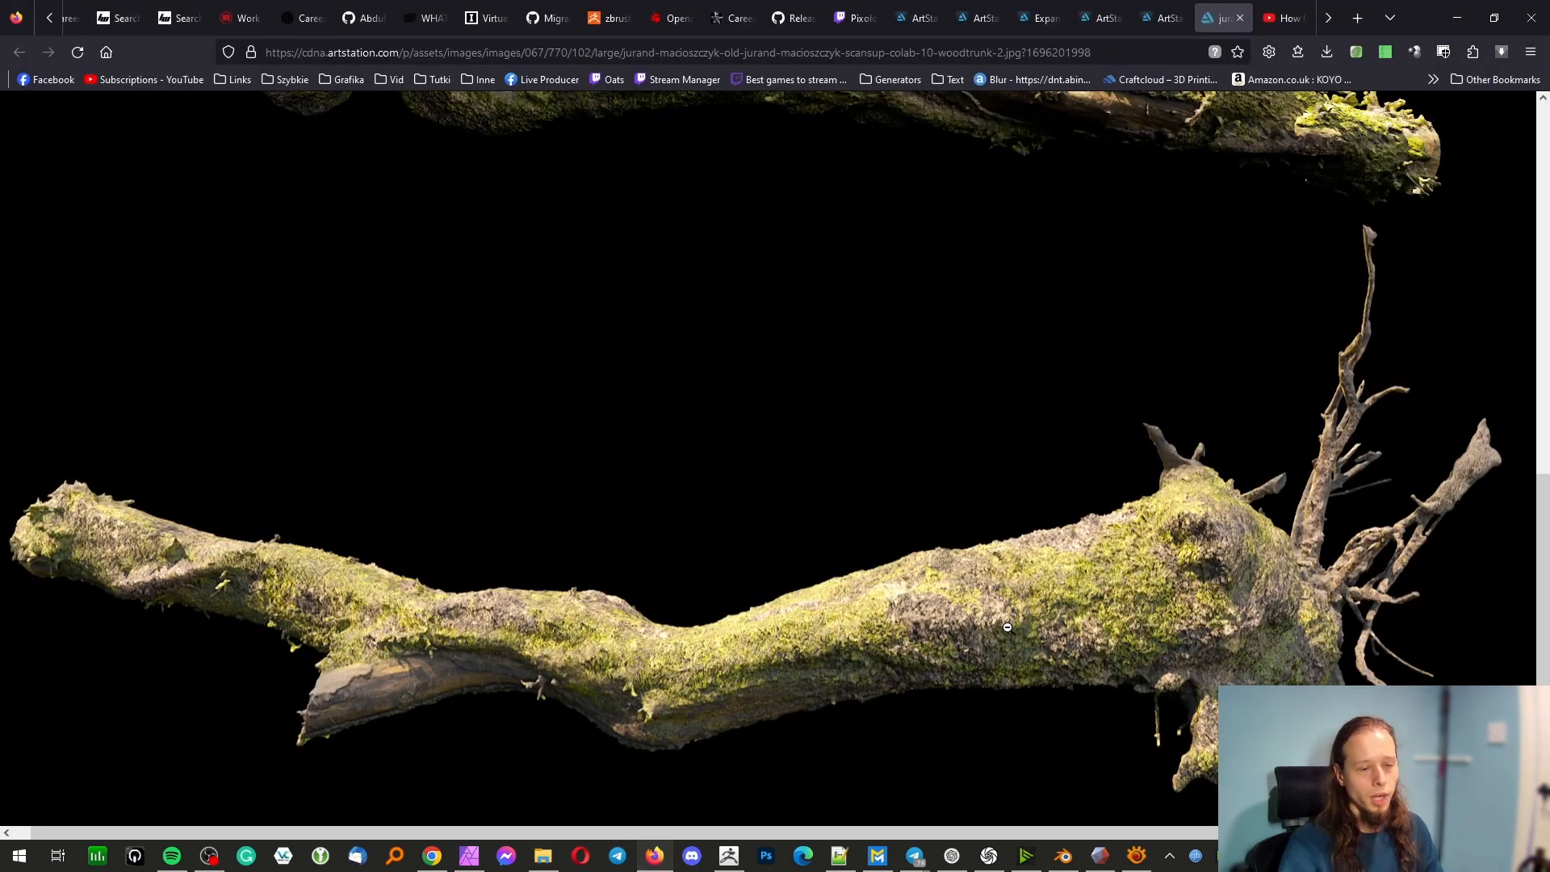
{"action": "scroll", "coordinate": [1053, 601], "scroll_direction": "up", "scroll_amount": 2}
{"action": "scroll", "coordinate": [1053, 600], "scroll_direction": "up", "scroll_amount": 2}
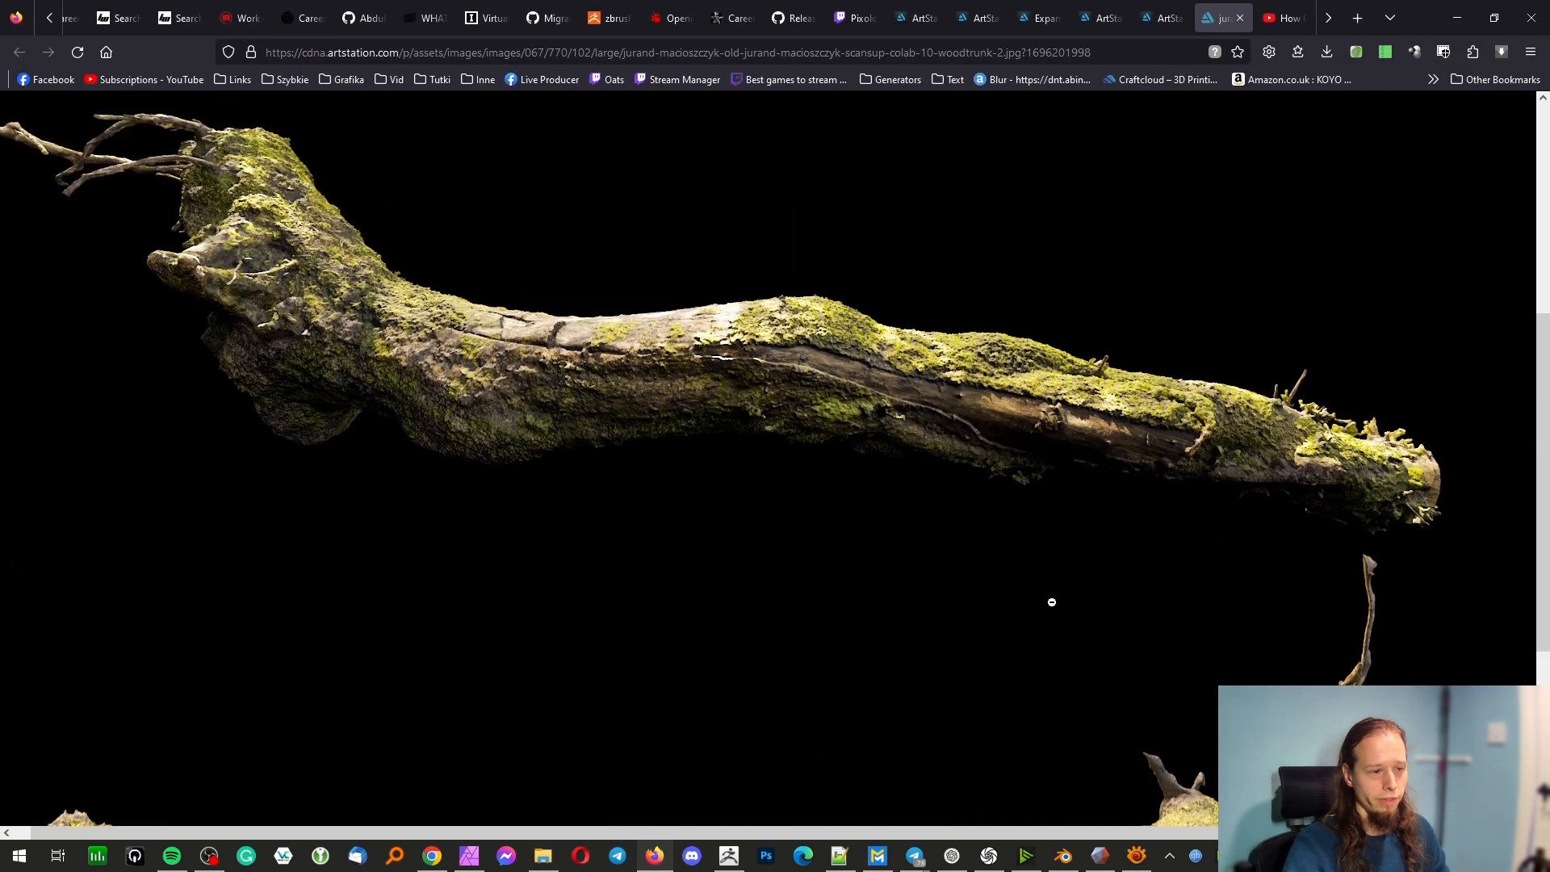
{"action": "scroll", "coordinate": [663, 585], "scroll_direction": "up", "scroll_amount": 4}
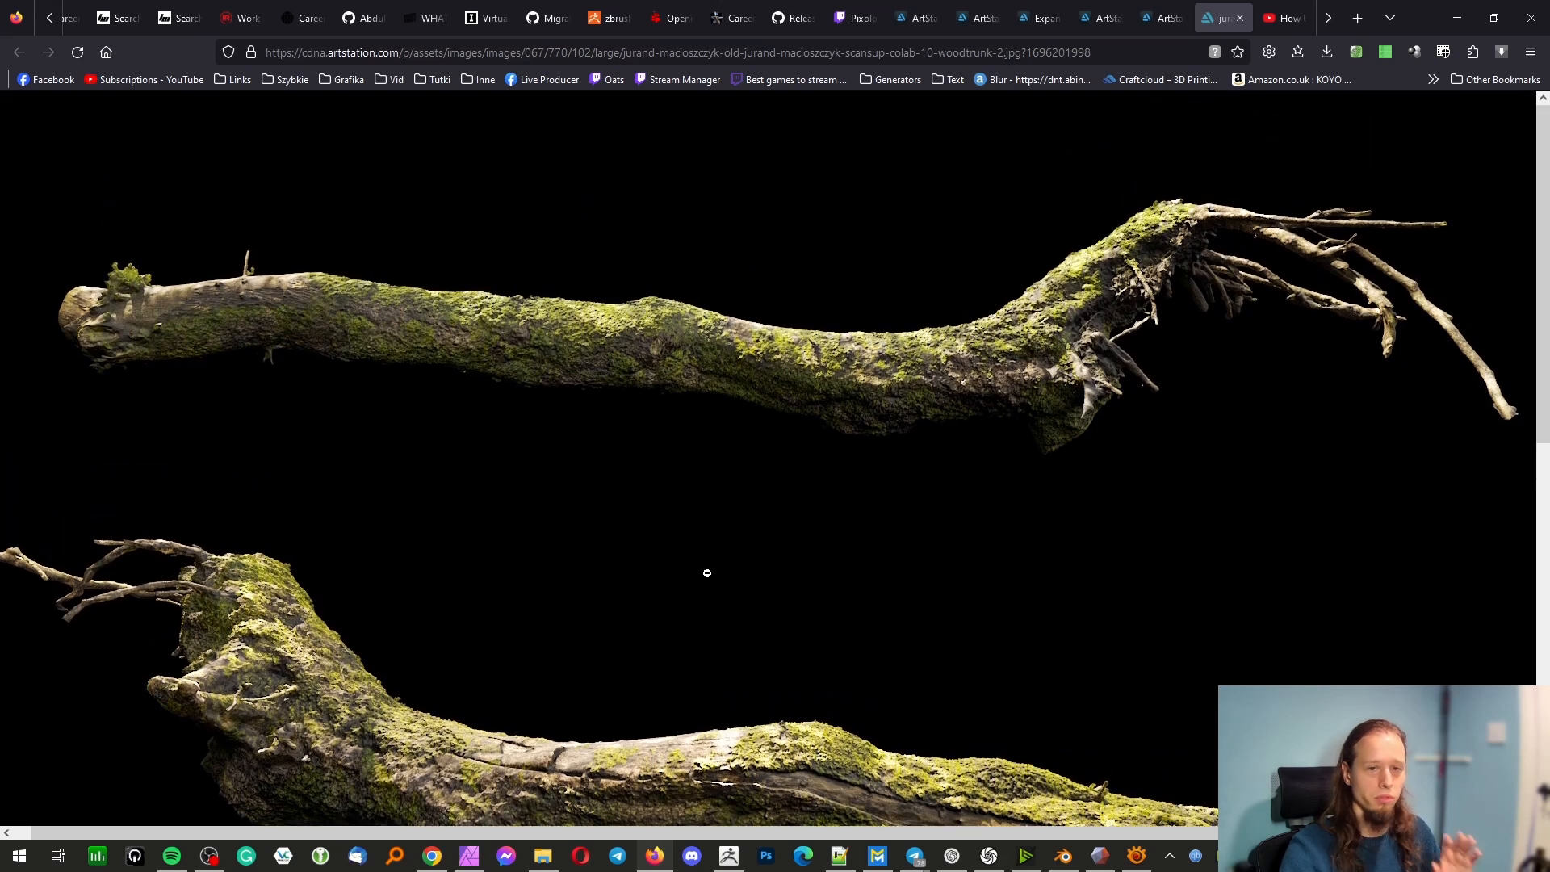
{"action": "scroll", "coordinate": [826, 436], "scroll_direction": "down", "scroll_amount": 4}
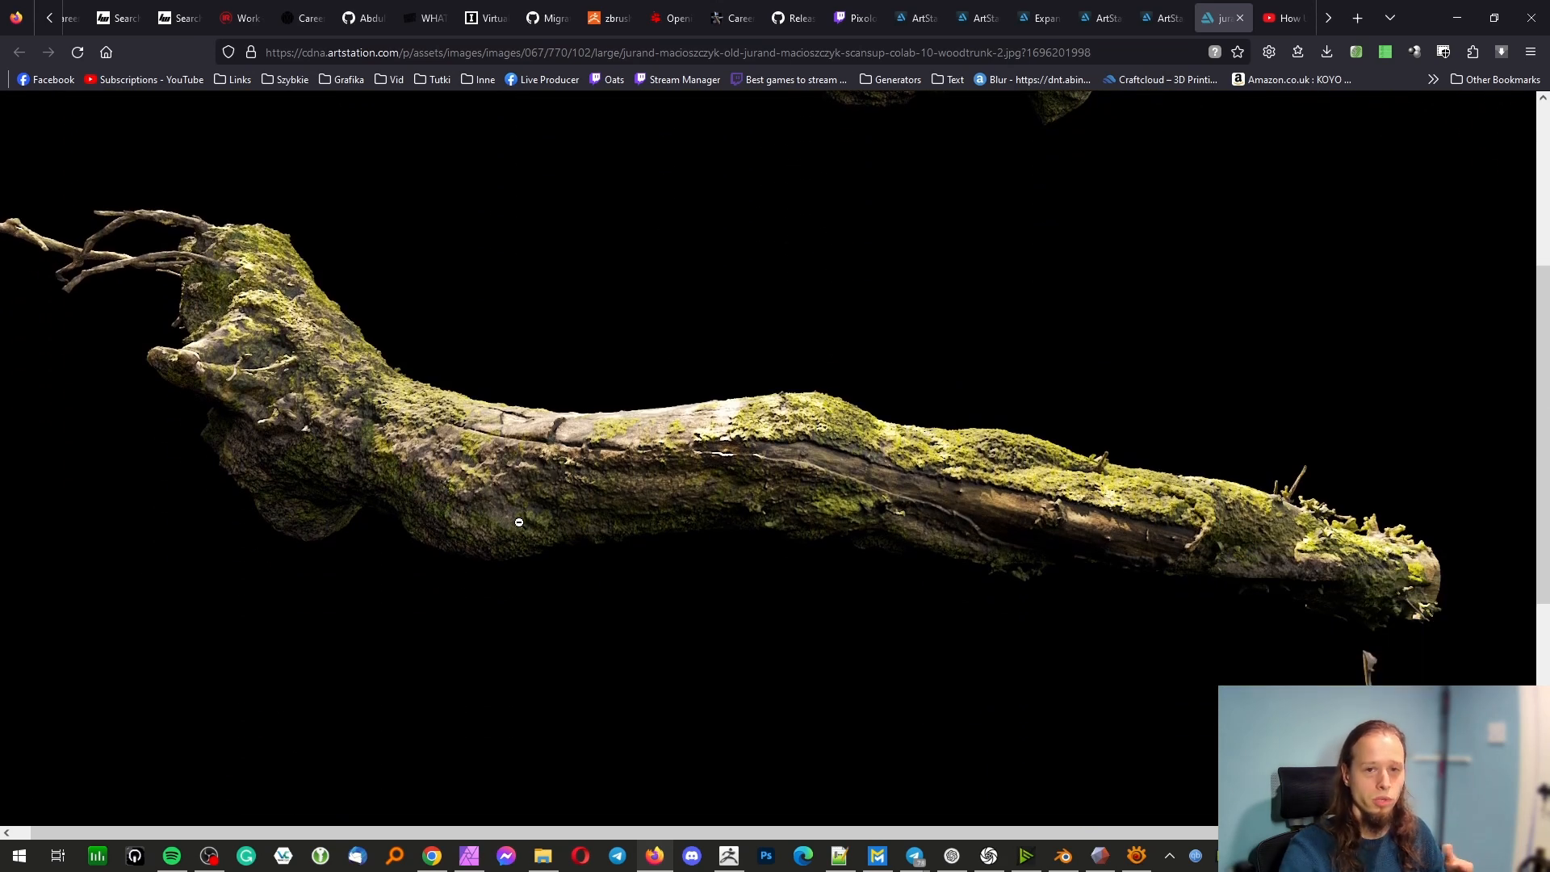
{"action": "scroll", "coordinate": [519, 523], "scroll_direction": "down", "scroll_amount": 5}
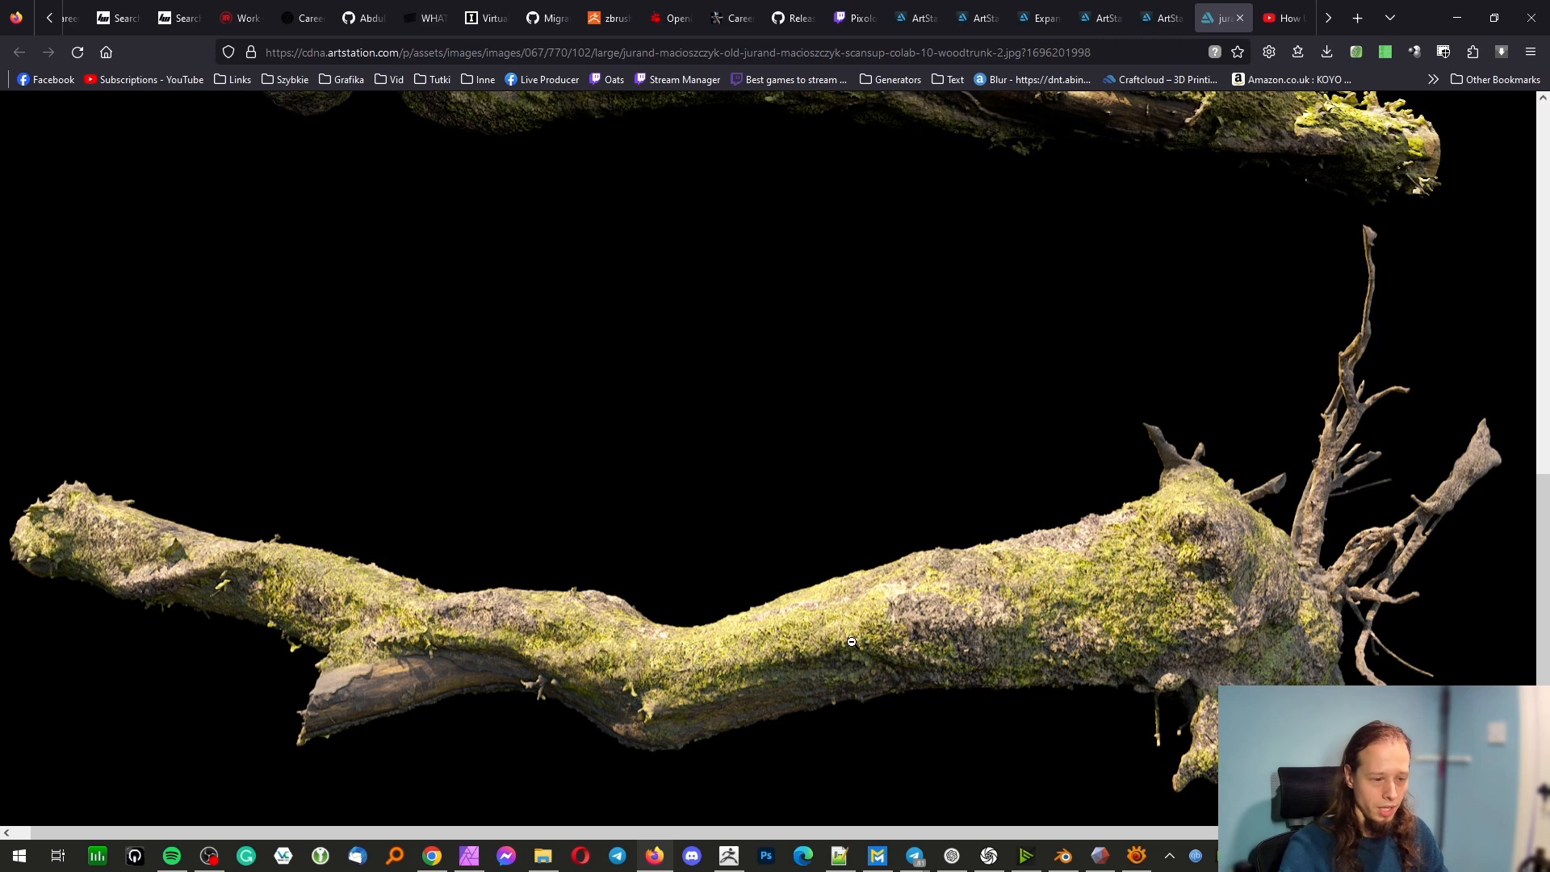
{"action": "scroll", "coordinate": [753, 666], "scroll_direction": "up", "scroll_amount": 3}
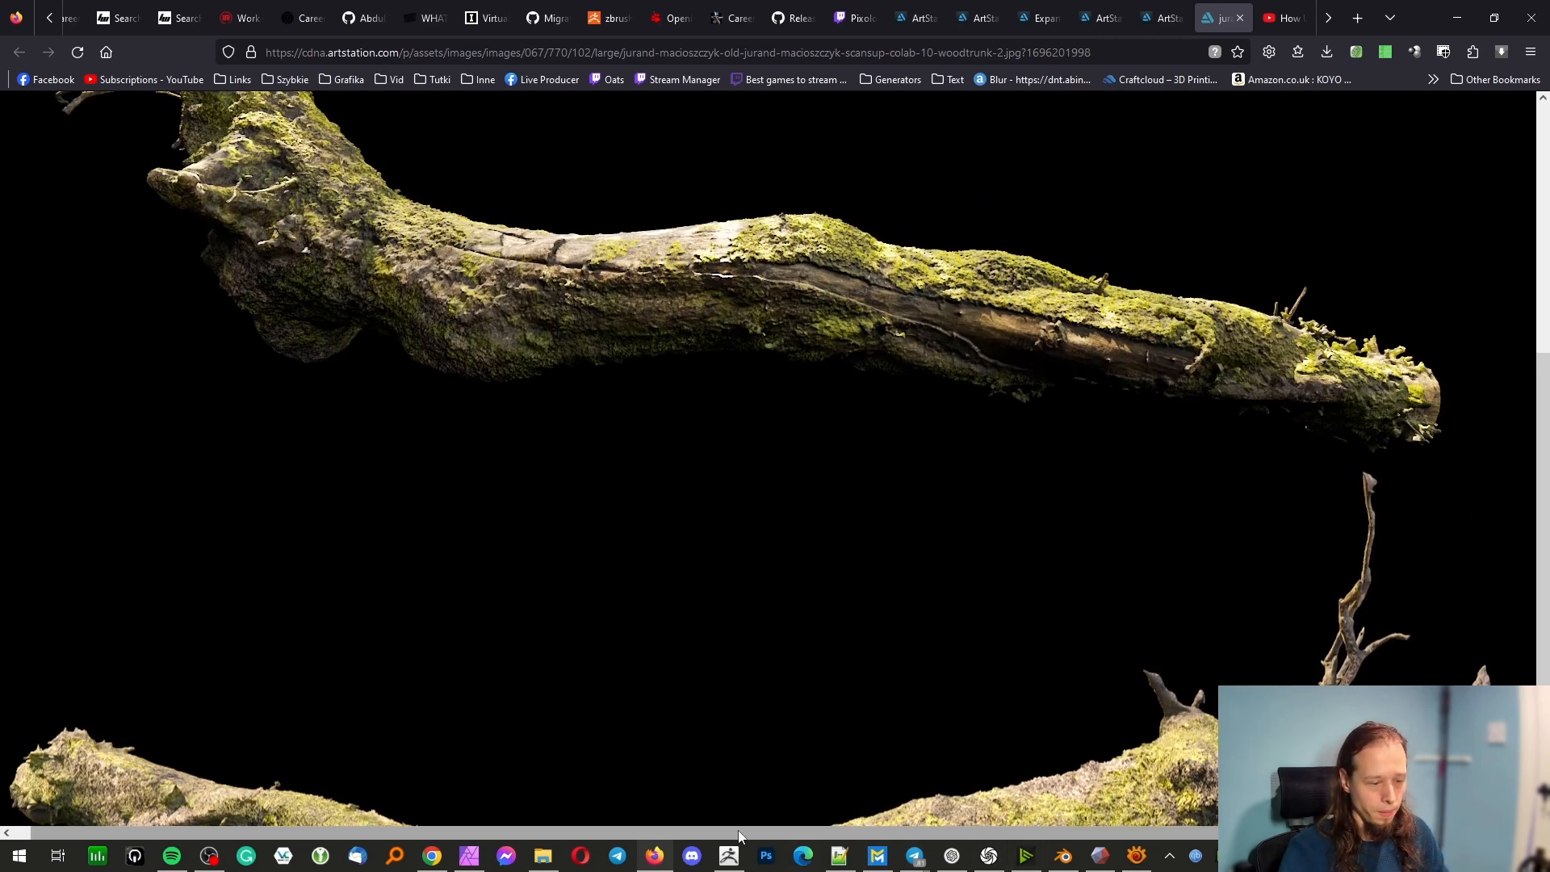
Switch back to ZBrush and examine the mesh's mossy surface, upright twig and branch stubs near the root end
{"action": "left_click", "coordinate": [729, 856]}
{"action": "right_click_drag", "start_coordinate": [795, 484], "coordinate": [902, 539]}
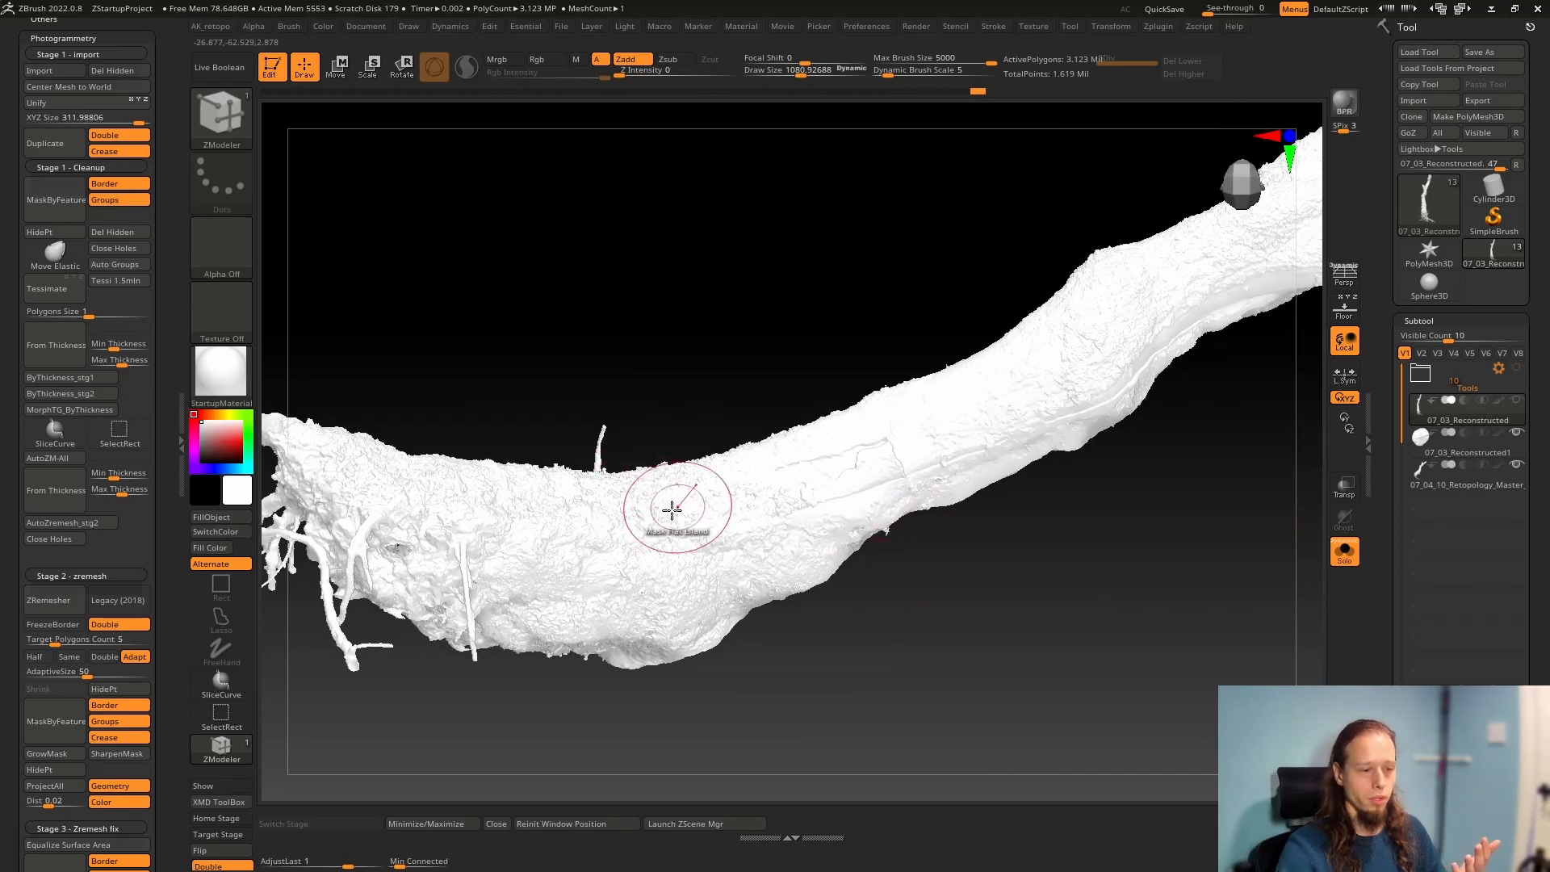
{"action": "mouse_move", "coordinate": [660, 520]}
{"action": "right_mouse_down"}
{"action": "mouse_move", "coordinate": [664, 554]}
{"action": "mouse_move", "coordinate": [640, 565]}
{"action": "mouse_move", "coordinate": [783, 647]}
{"action": "right_mouse_up"}
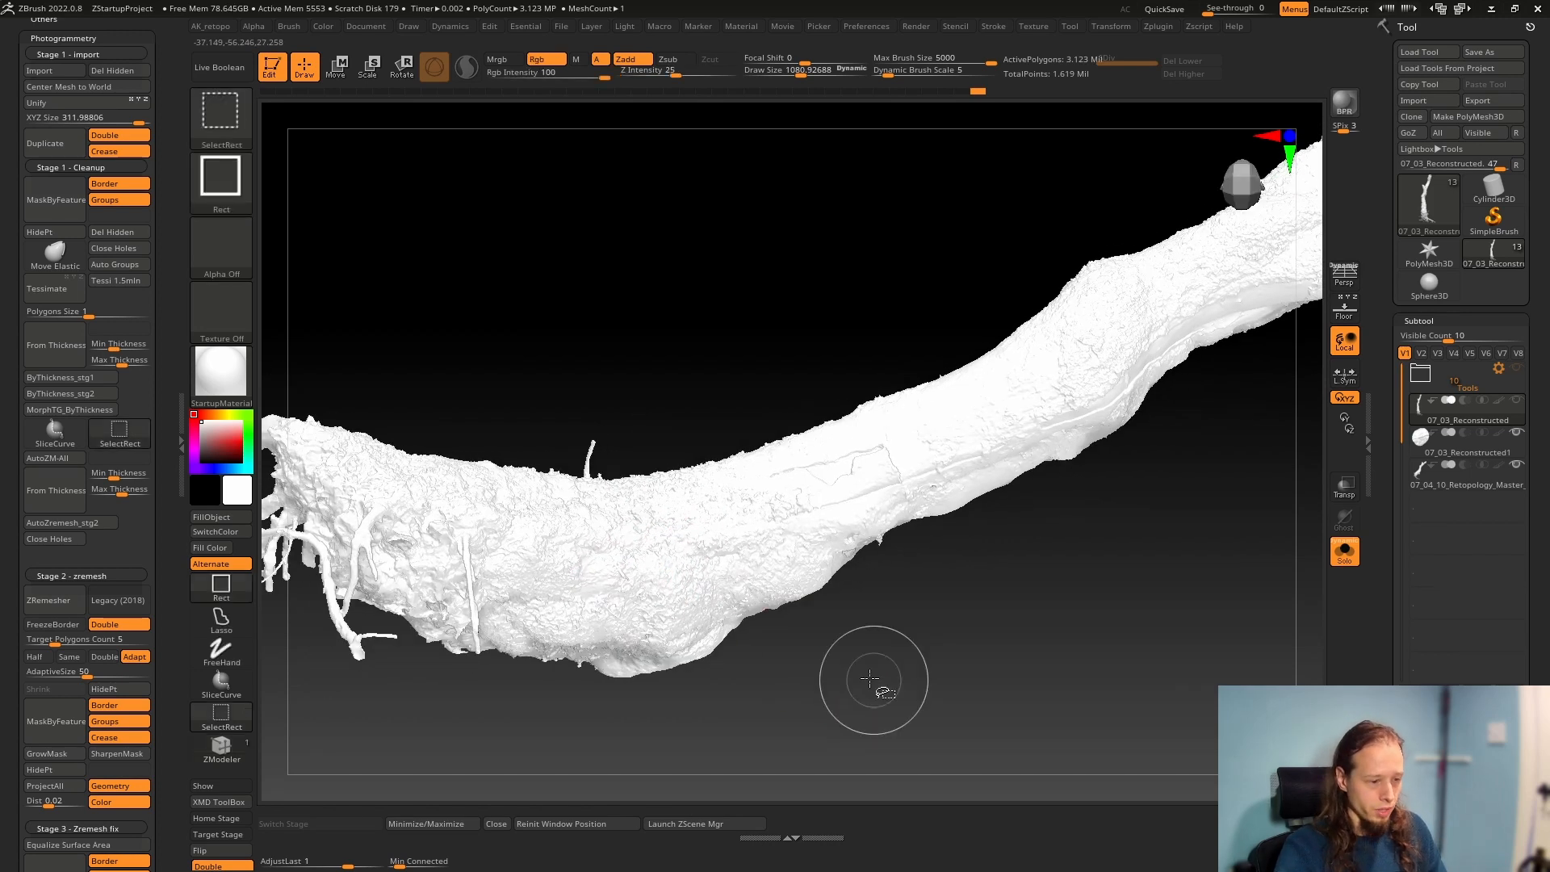
{"action": "mouse_move", "coordinate": [872, 675]}
{"action": "right_mouse_down"}
{"action": "mouse_move", "coordinate": [692, 571]}
{"action": "mouse_move", "coordinate": [652, 515]}
{"action": "right_mouse_up"}
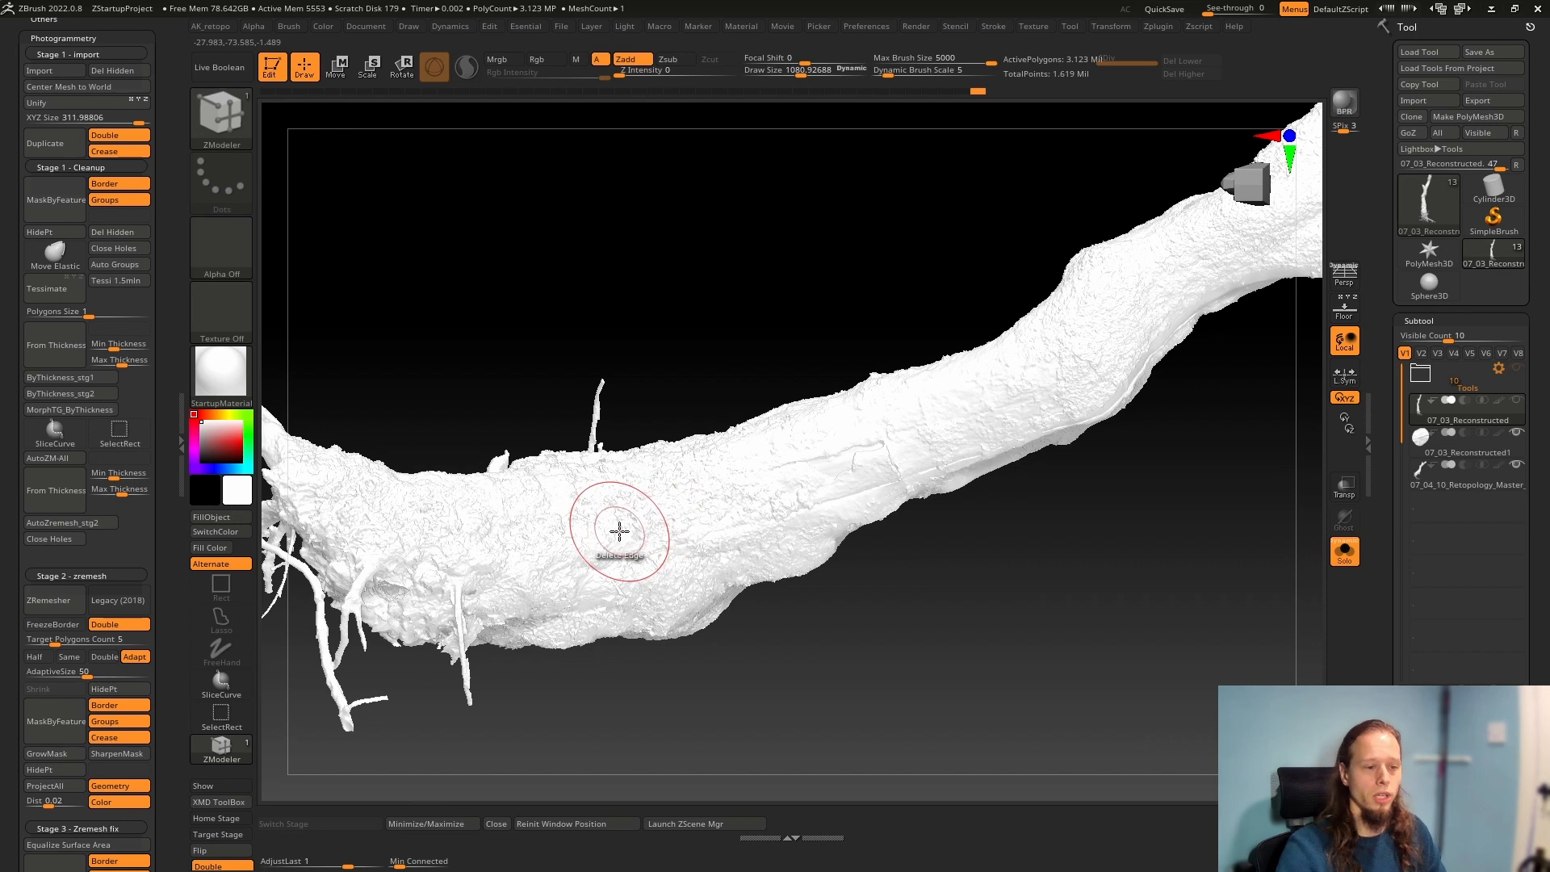
{"action": "right_click_drag", "start_coordinate": [646, 533], "coordinate": [598, 515], "text": "ctrl"}
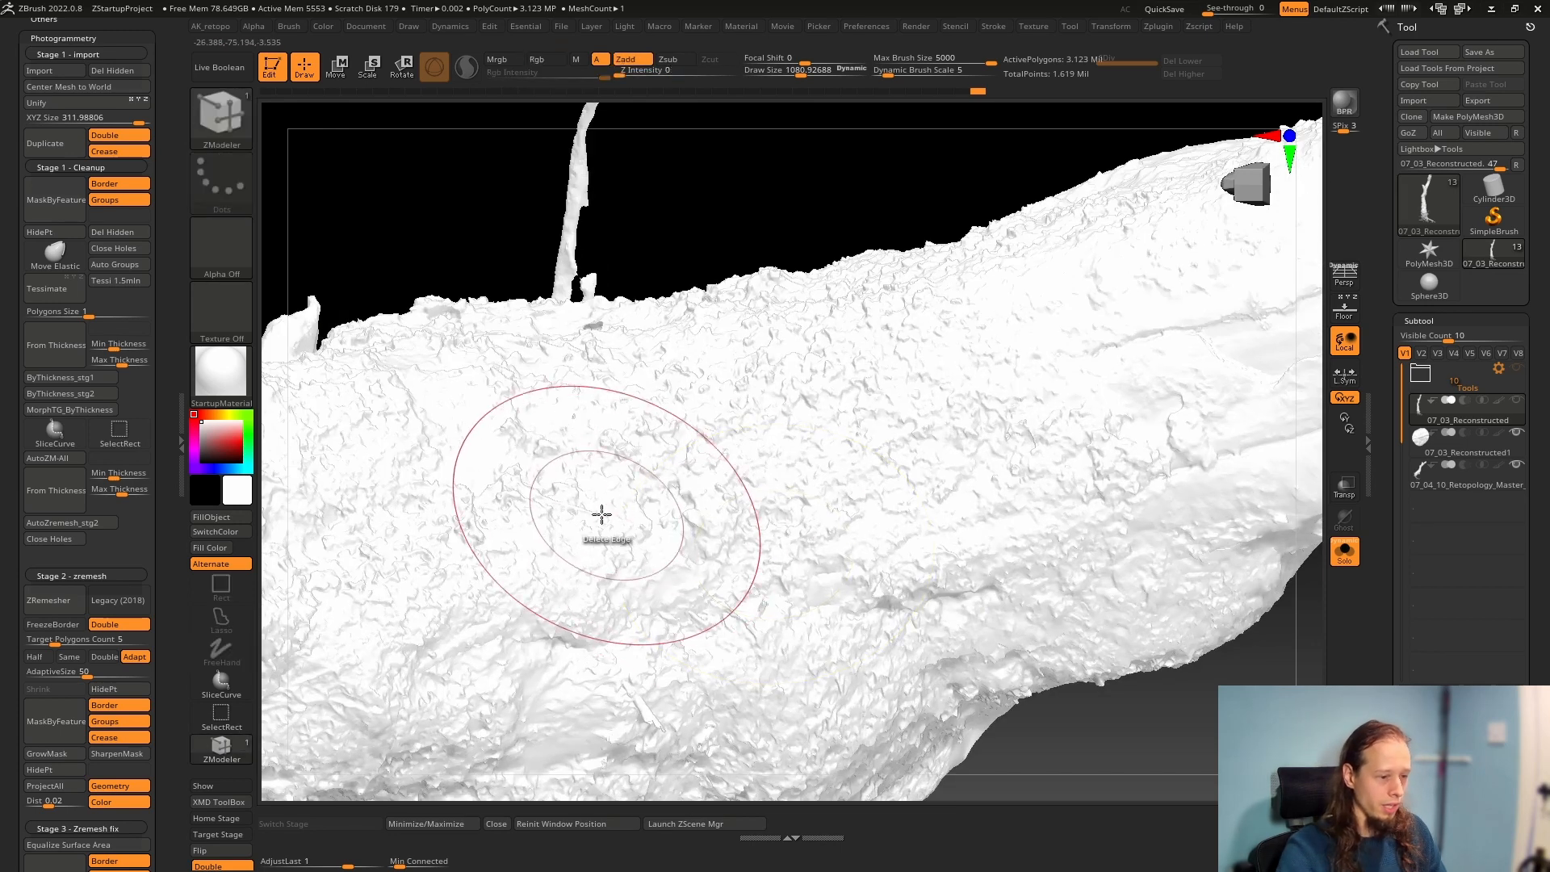
{"action": "right_click_drag", "start_coordinate": [748, 516], "coordinate": [723, 512], "text": "ctrl"}
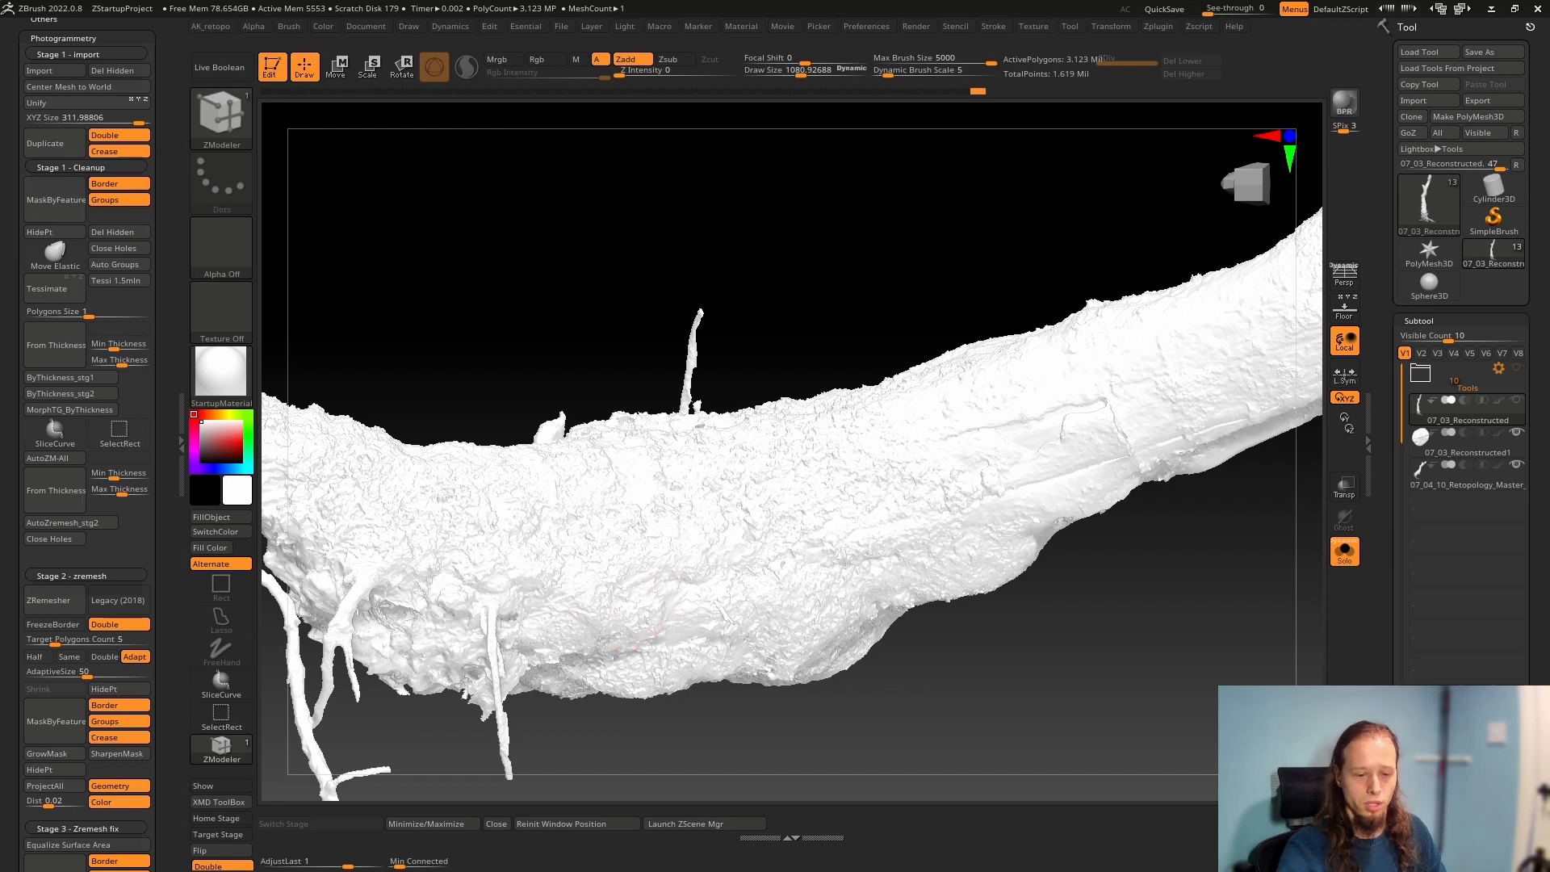
{"action": "scroll", "coordinate": [1403, 607], "scroll_direction": "down", "scroll_amount": 10}
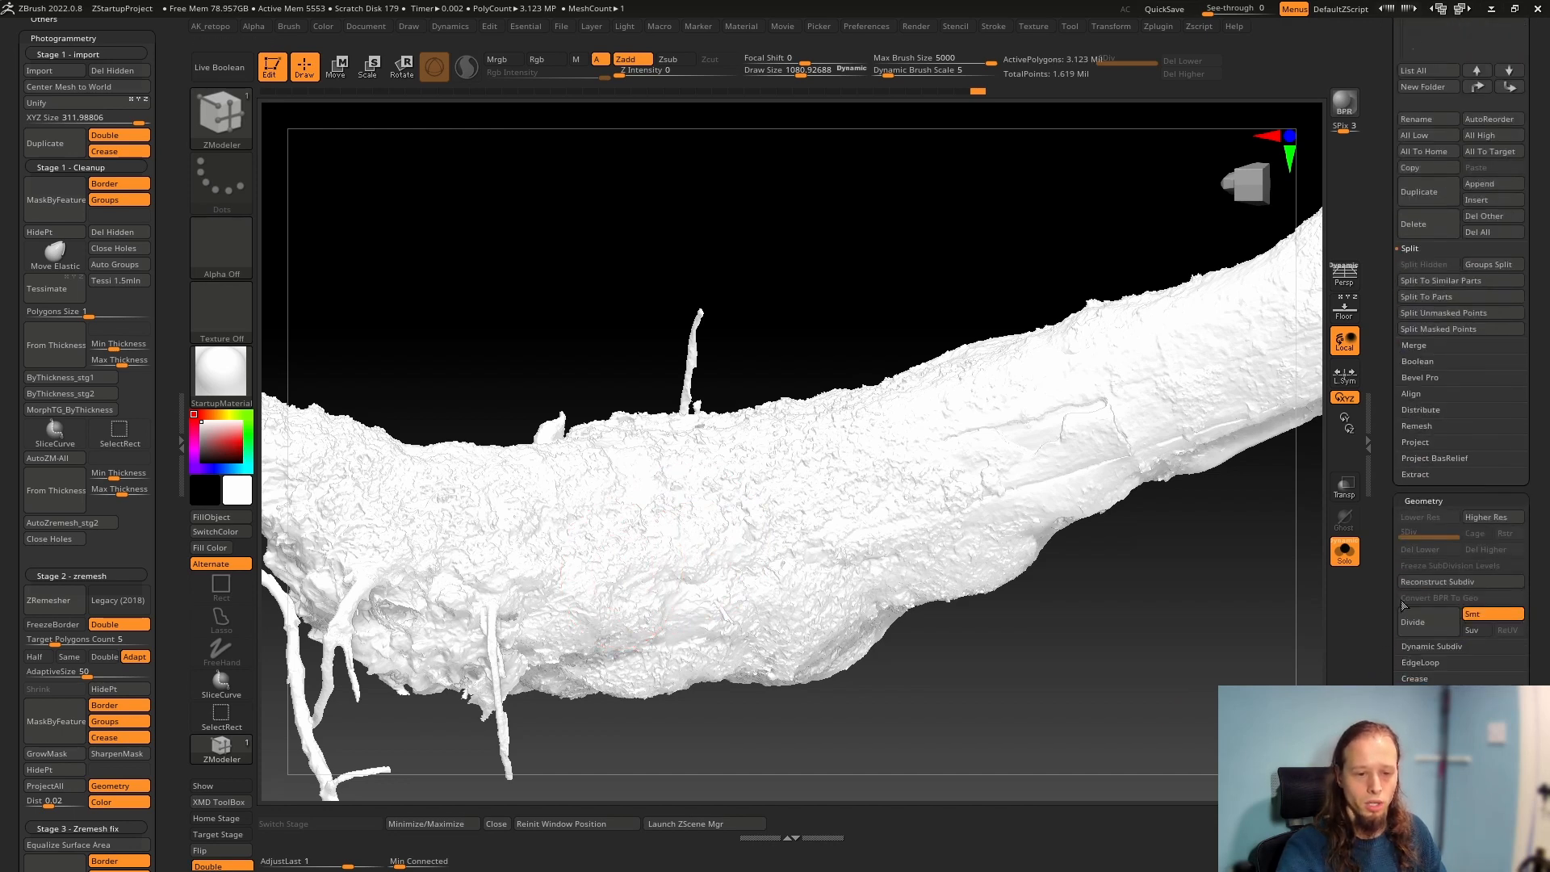
{"action": "mouse_move", "coordinate": [795, 627]}
{"action": "right_mouse_down"}
{"action": "mouse_move", "coordinate": [775, 592]}
{"action": "mouse_move", "coordinate": [848, 540]}
{"action": "mouse_move", "coordinate": [950, 572]}
{"action": "right_mouse_up"}
{"action": "mouse_move", "coordinate": [774, 454]}
{"action": "right_mouse_down"}
{"action": "mouse_move", "coordinate": [775, 612]}
{"action": "mouse_move", "coordinate": [737, 564]}
{"action": "right_mouse_up"}
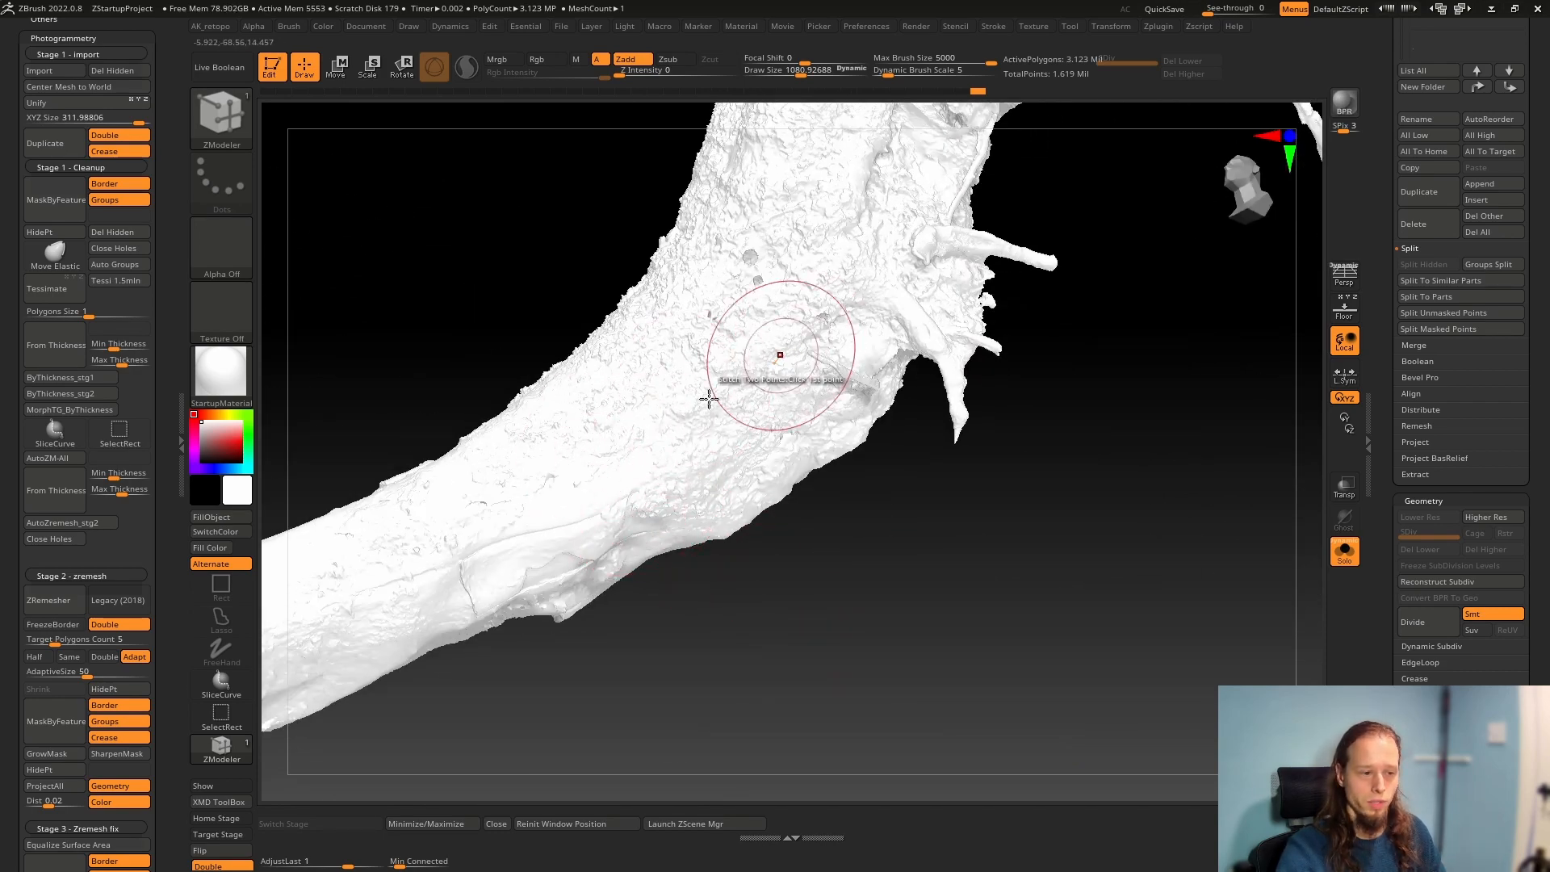
{"action": "mouse_move", "coordinate": [712, 472]}
{"action": "right_mouse_down"}
{"action": "mouse_move", "coordinate": [685, 433]}
{"action": "mouse_move", "coordinate": [737, 453]}
{"action": "mouse_move", "coordinate": [789, 609]}
{"action": "right_mouse_up"}
Undo the last mesh operation and inspect the roots and the bare-wood section along the trunk
{"action": "key", "text": "ctrl+z"}
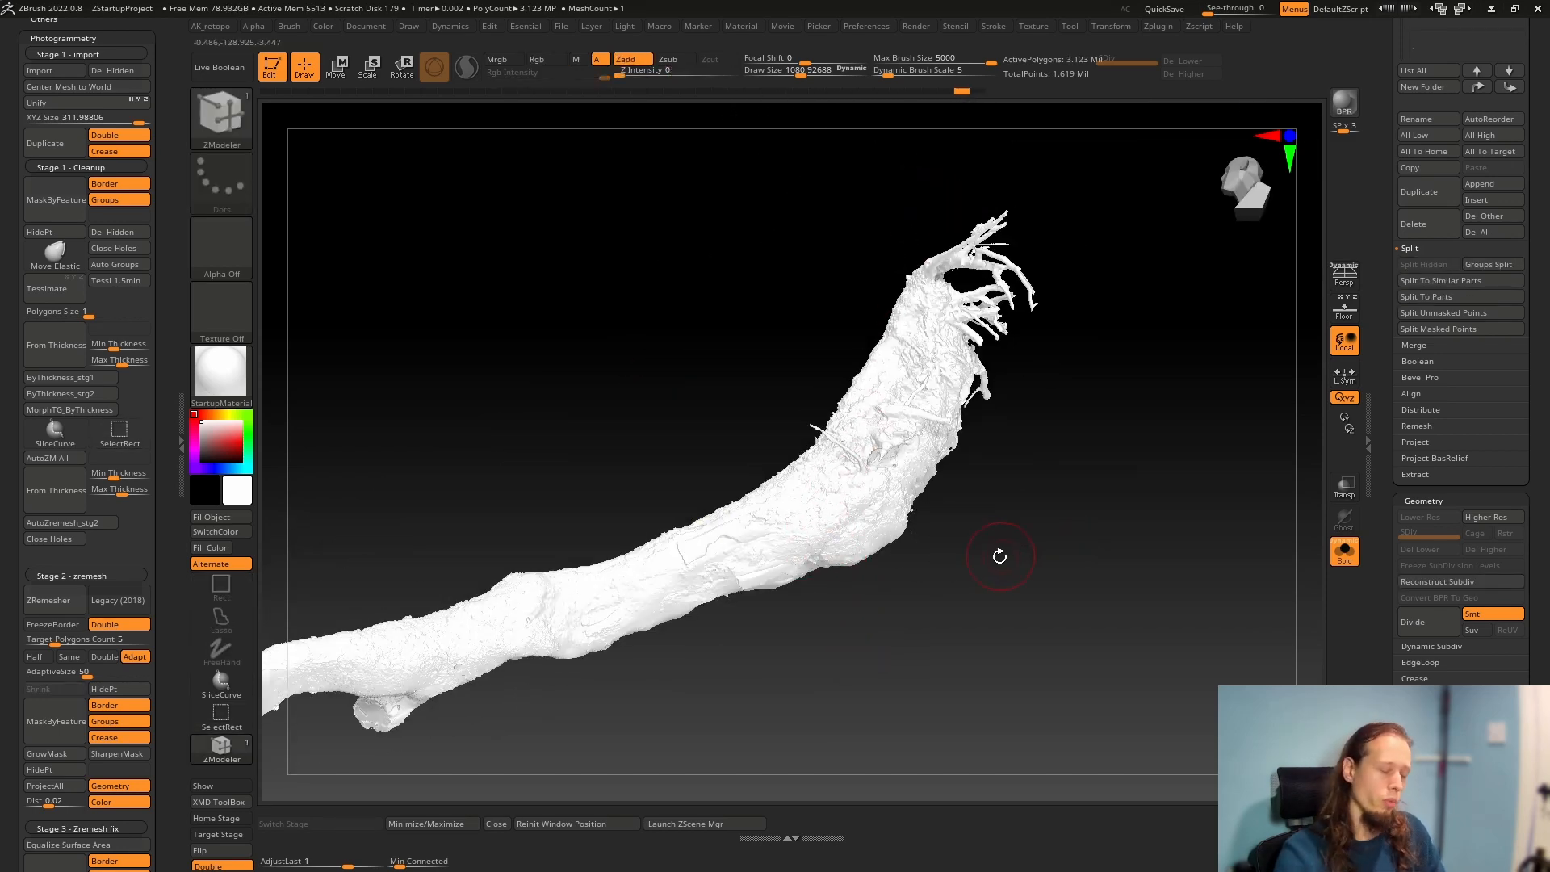
{"action": "right_click_drag", "start_coordinate": [941, 563], "coordinate": [949, 579], "text": "ctrl"}
{"action": "right_click_drag", "start_coordinate": [851, 647], "coordinate": [764, 661], "text": "shift"}
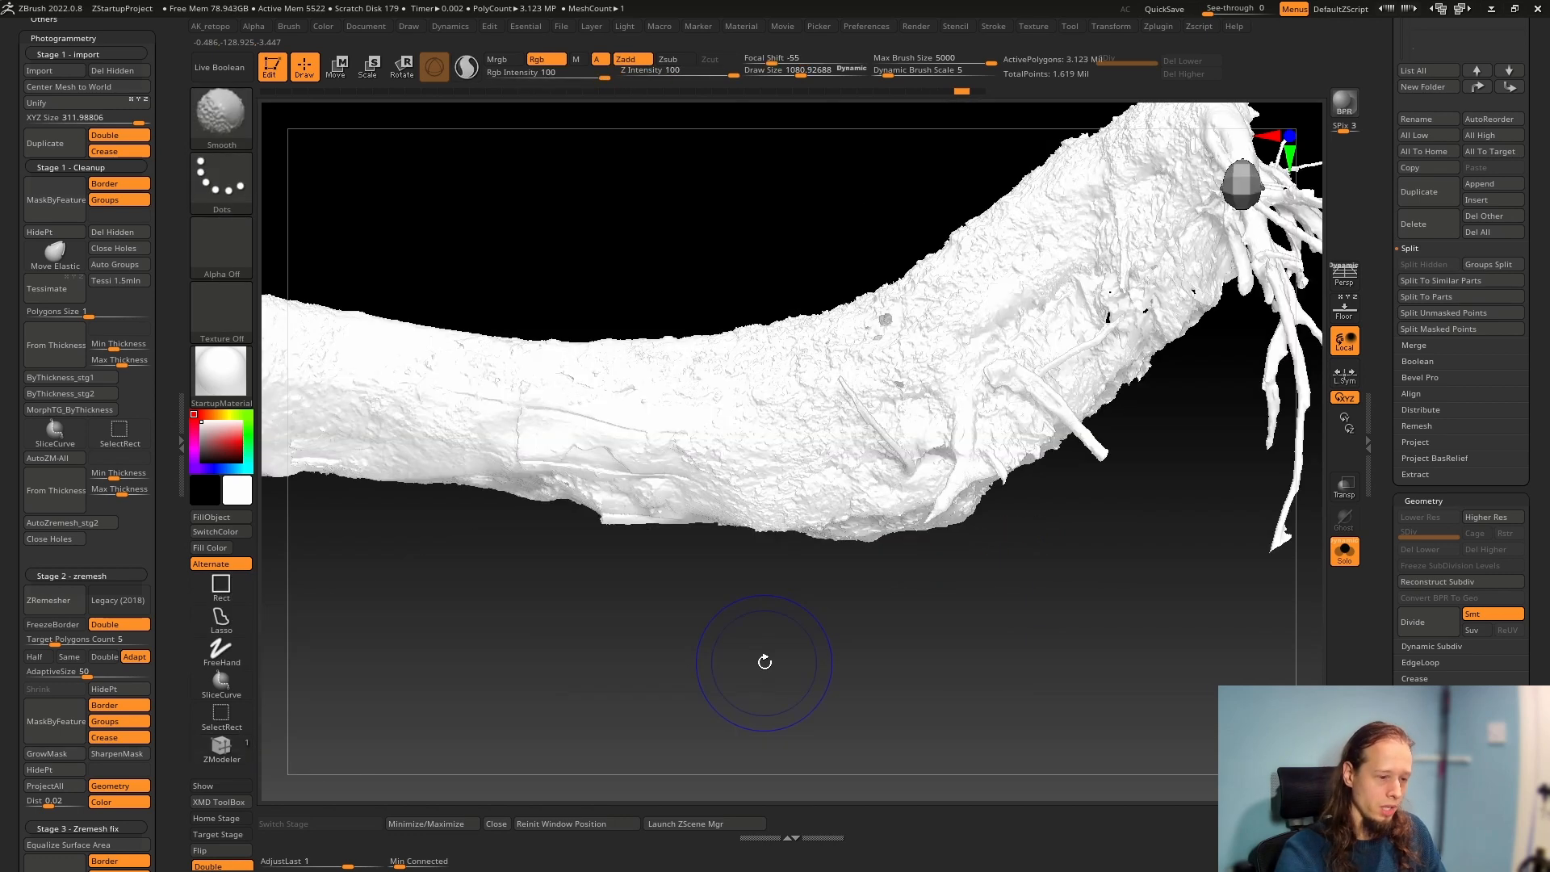
{"action": "right_click_drag", "start_coordinate": [658, 455], "coordinate": [979, 532], "text": "alt"}
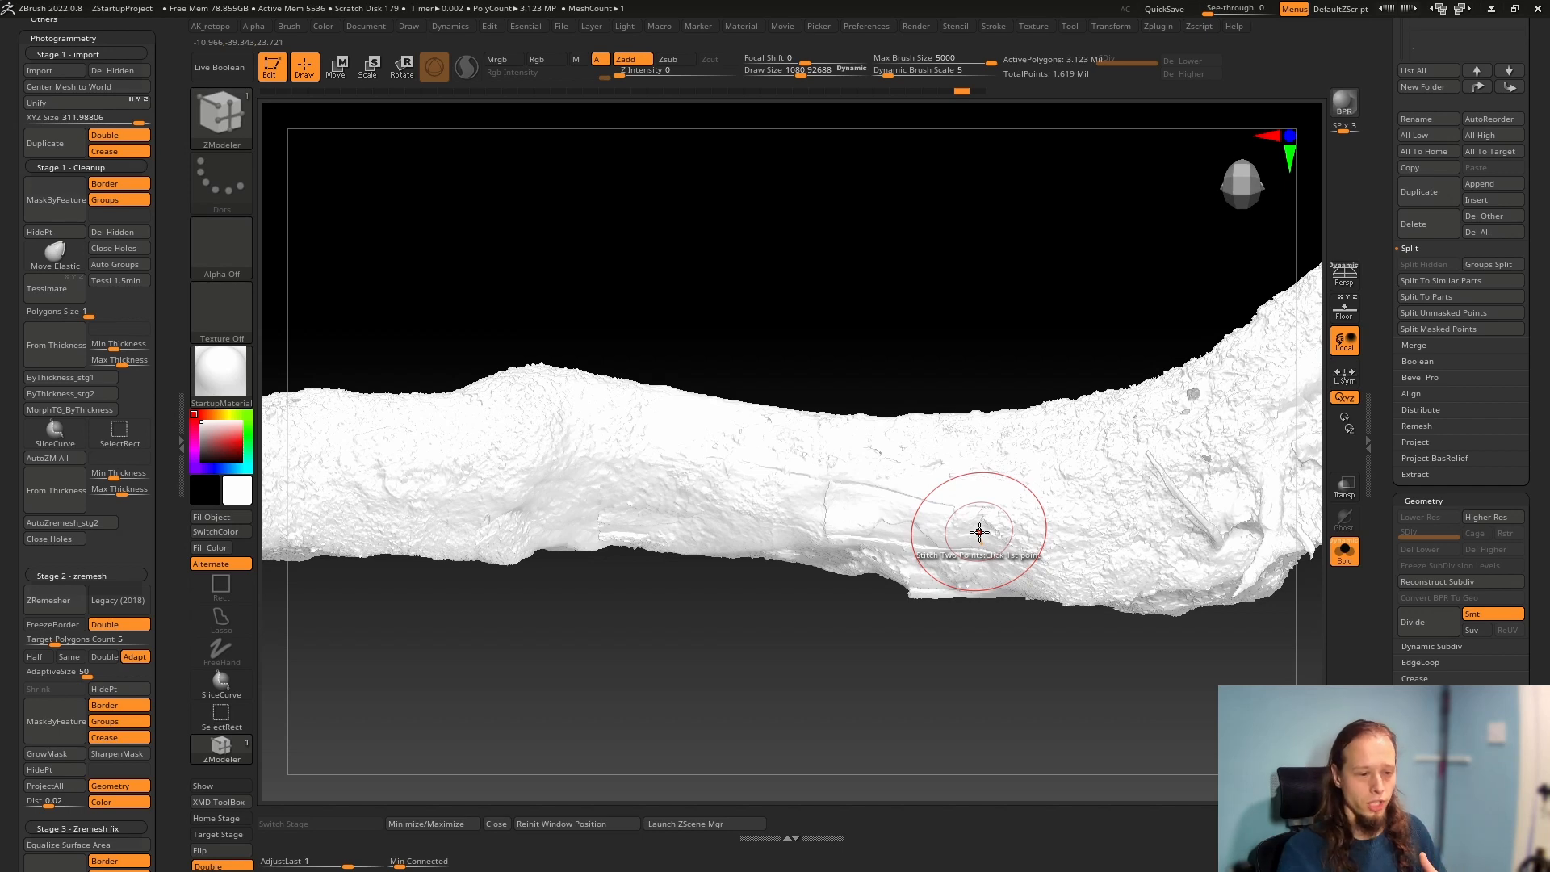
Examine the whole trunk with and without its polygroup display, including the mossy surface around the bend
{"action": "mouse_move", "coordinate": [921, 409]}
{"action": "right_mouse_down"}
{"action": "mouse_move", "coordinate": [934, 536]}
{"action": "mouse_move", "coordinate": [962, 539]}
{"action": "mouse_move", "coordinate": [907, 540]}
{"action": "right_mouse_up"}
{"action": "key", "text": "shift+f"}
{"action": "key", "text": "f"}
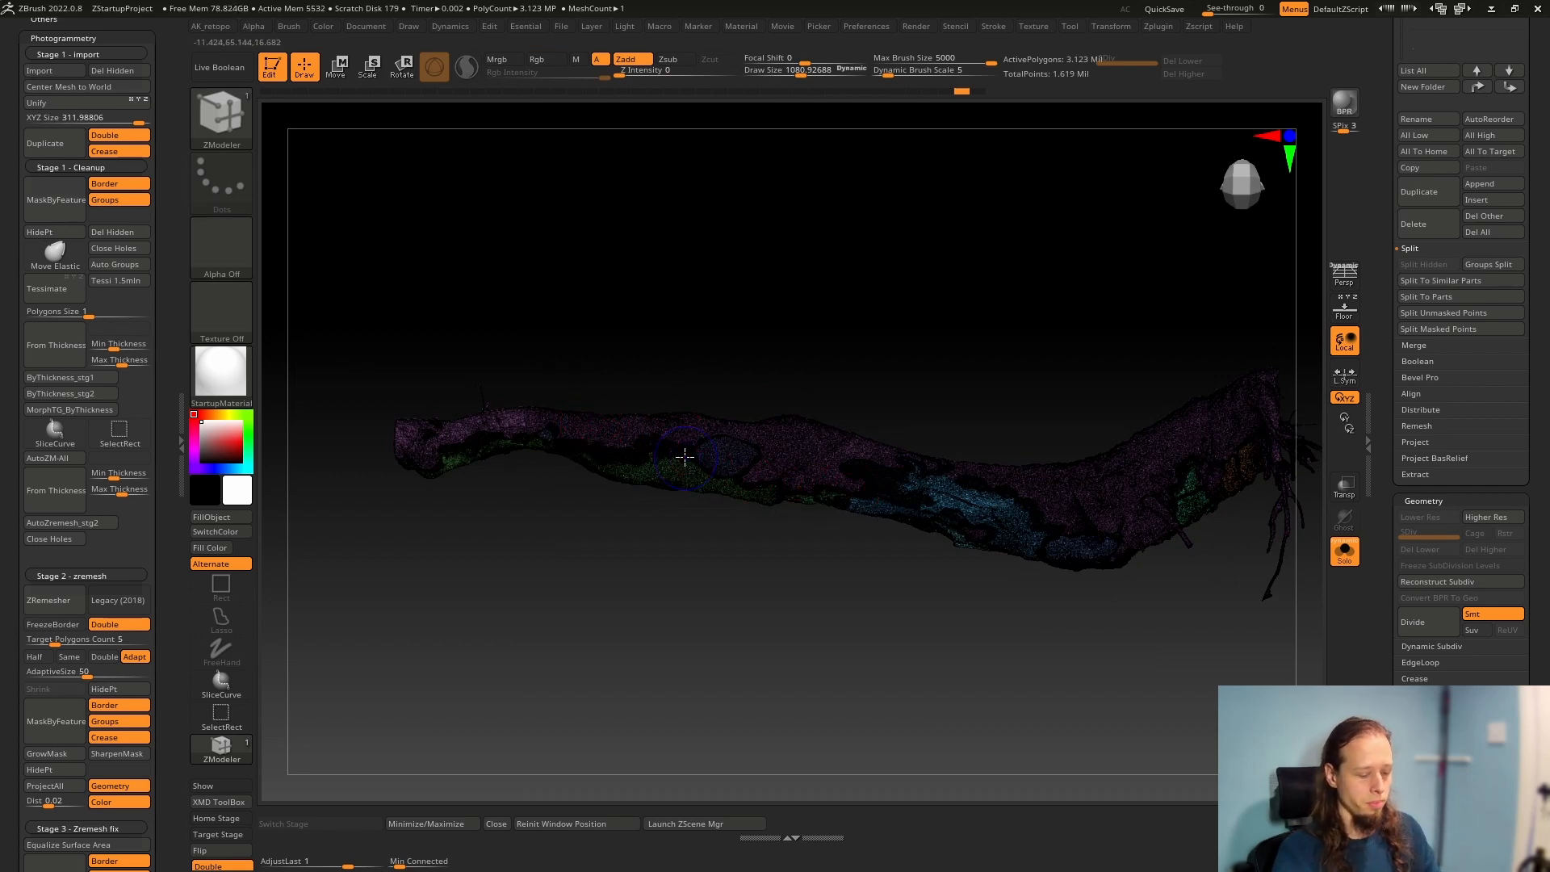
{"action": "key", "text": "shift+f"}
{"action": "right_click_drag", "start_coordinate": [695, 456], "coordinate": [782, 566]}
{"action": "mouse_move", "coordinate": [782, 308]}
{"action": "right_mouse_down", "text": "ctrl"}
{"action": "mouse_move", "coordinate": [820, 378]}
{"action": "mouse_move", "coordinate": [768, 349]}
{"action": "mouse_move", "coordinate": [786, 409]}
{"action": "right_mouse_up", "text": "ctrl"}
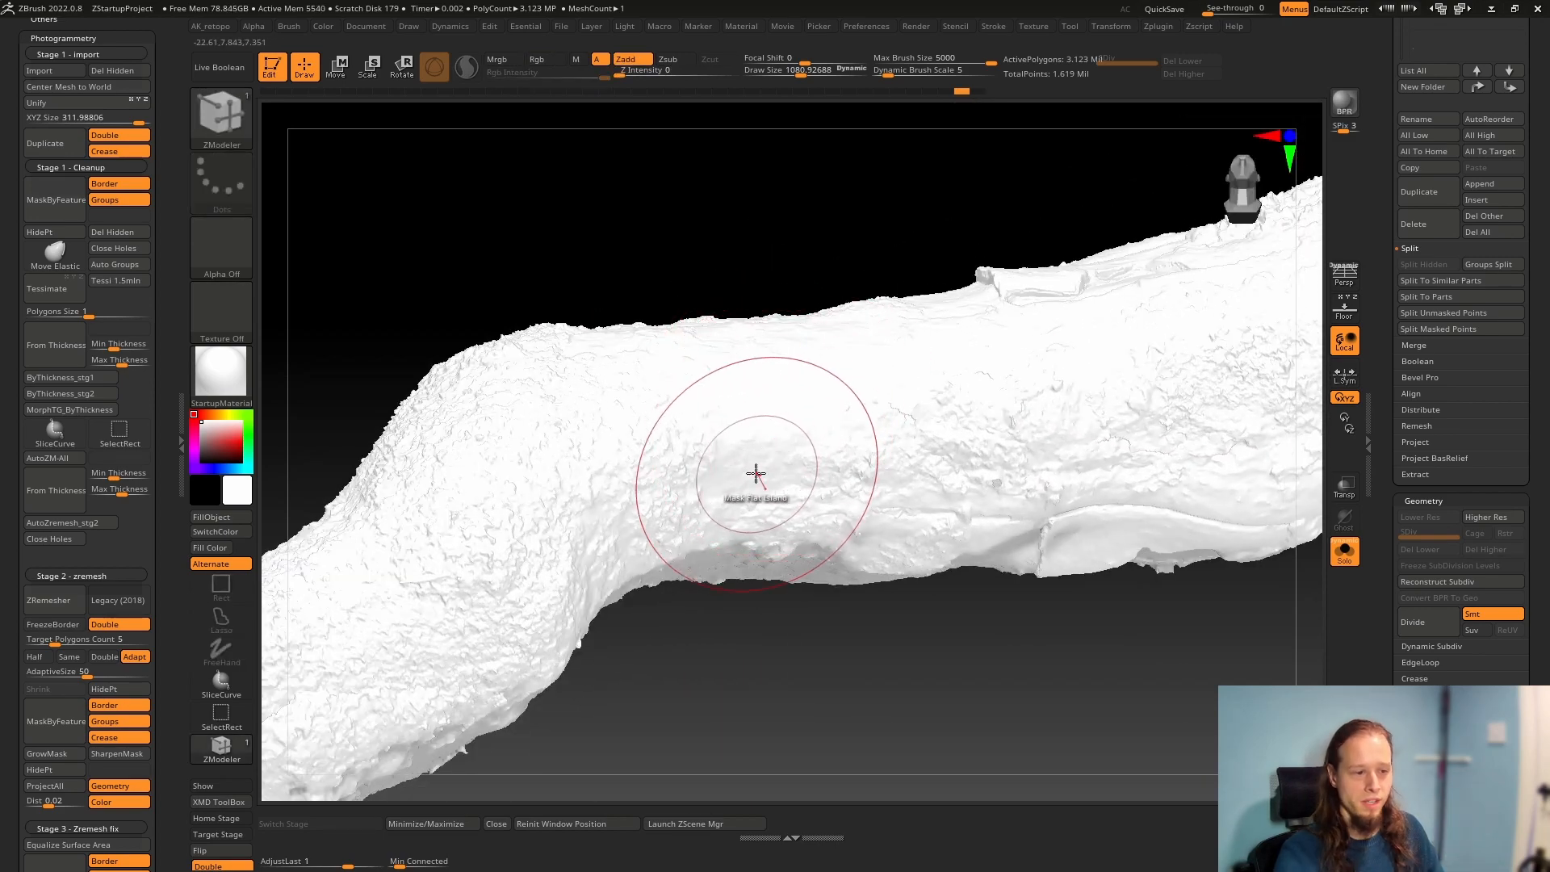
{"action": "right_click_drag", "start_coordinate": [756, 474], "coordinate": [734, 335]}
{"action": "mouse_move", "coordinate": [687, 468]}
{"action": "right_mouse_down"}
{"action": "mouse_move", "coordinate": [675, 485]}
{"action": "mouse_move", "coordinate": [669, 452]}
{"action": "right_mouse_up"}
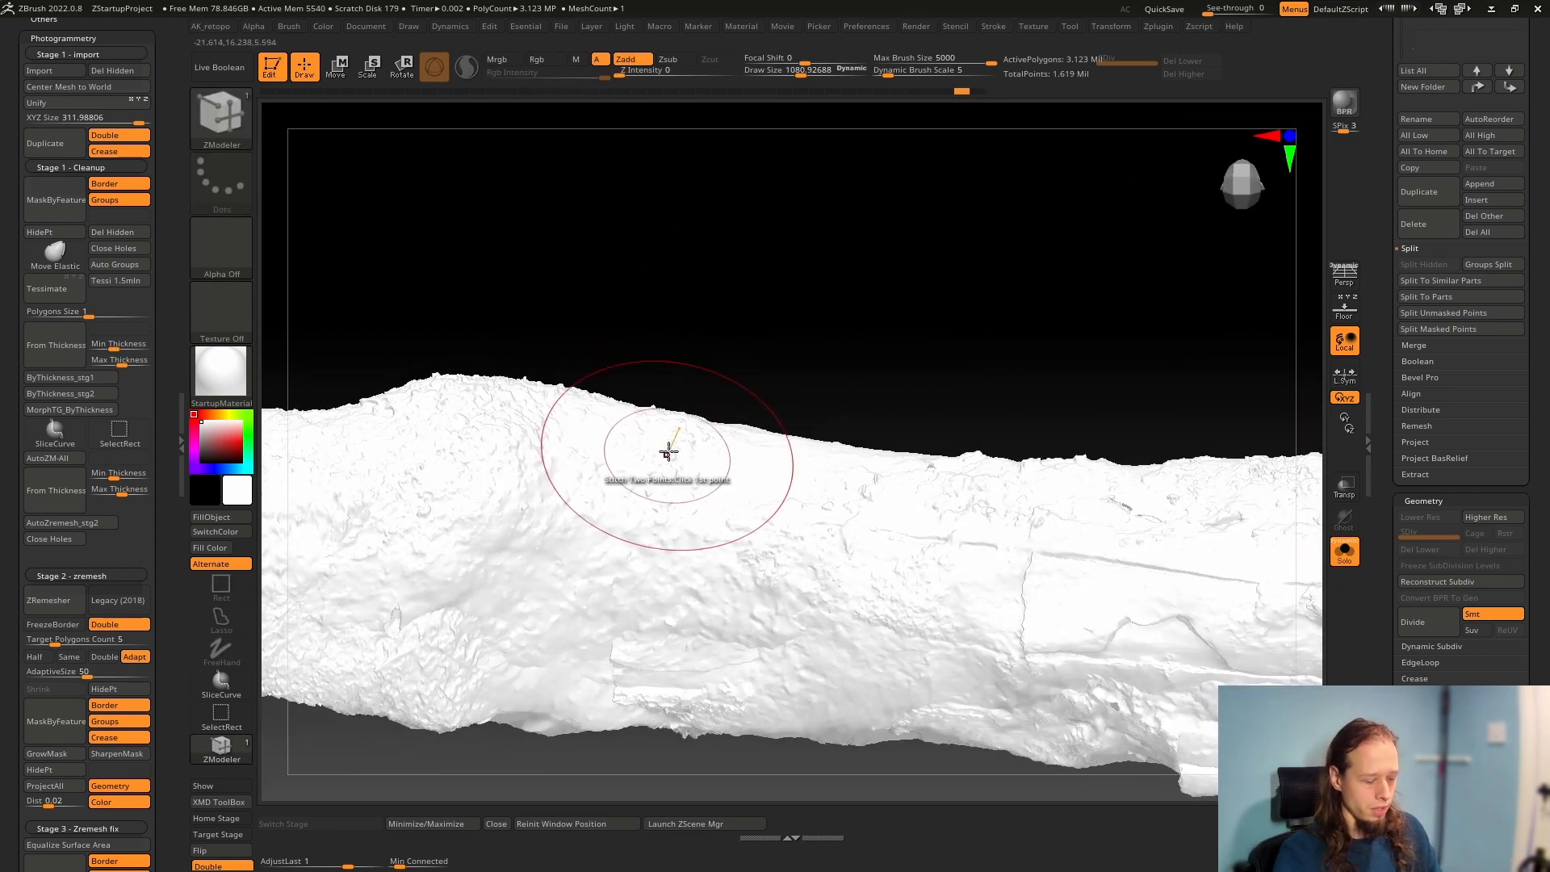
Show the coloured polygroups and inspect the trunk's side and underside, and turn the polyframe display off again
{"action": "key", "text": "shift+f"}
{"action": "right_click_drag", "start_coordinate": [614, 590], "coordinate": [706, 533], "text": "ctrl"}
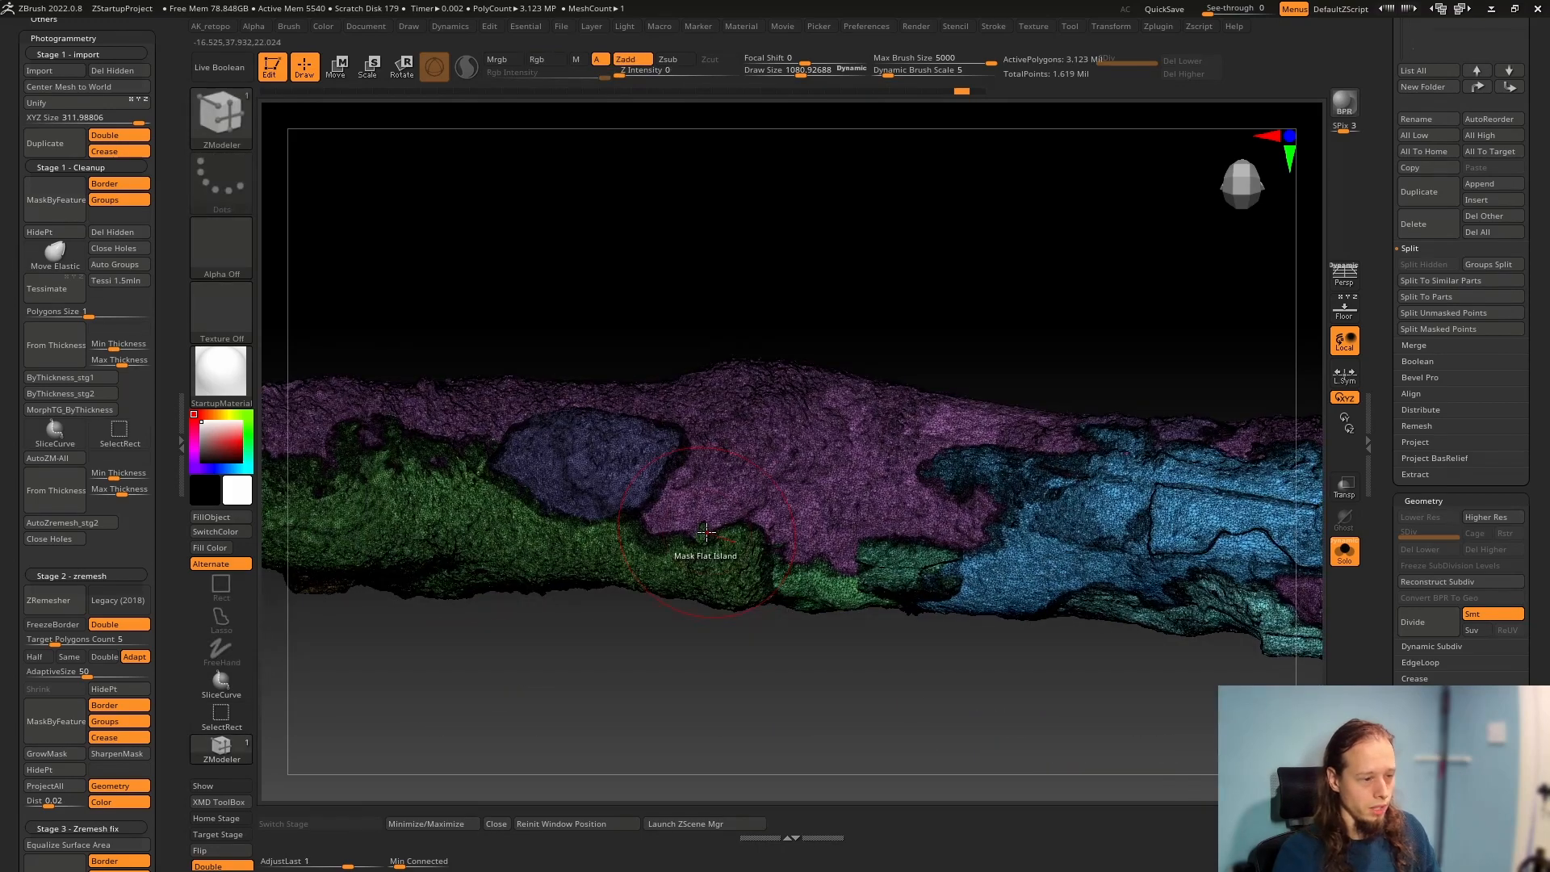
{"action": "right_click_drag", "start_coordinate": [527, 531], "coordinate": [550, 534]}
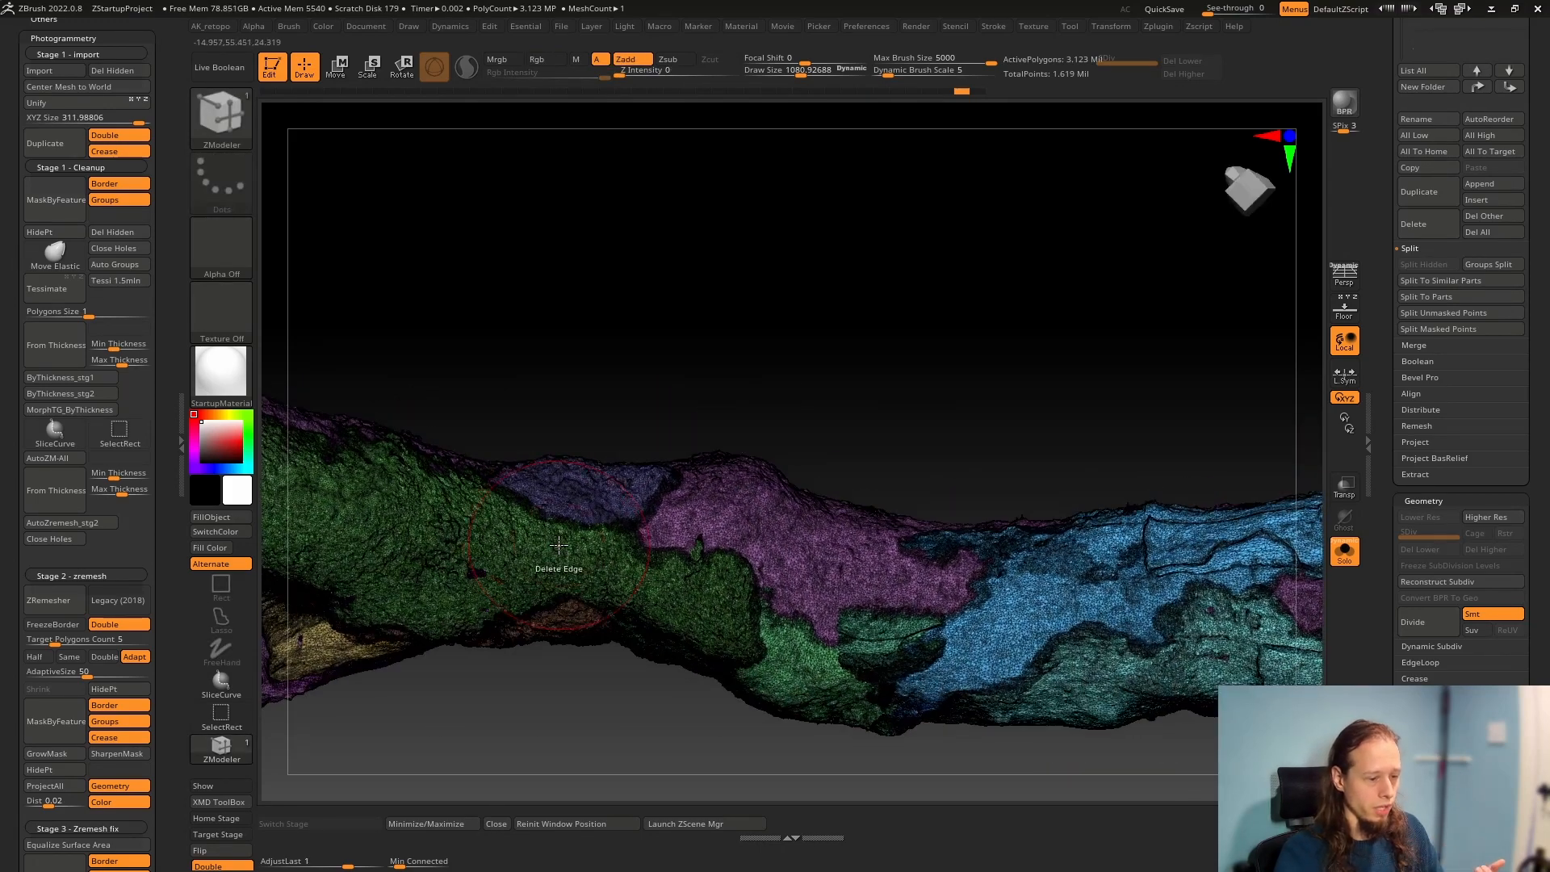
{"action": "right_click_drag", "start_coordinate": [939, 660], "coordinate": [956, 619]}
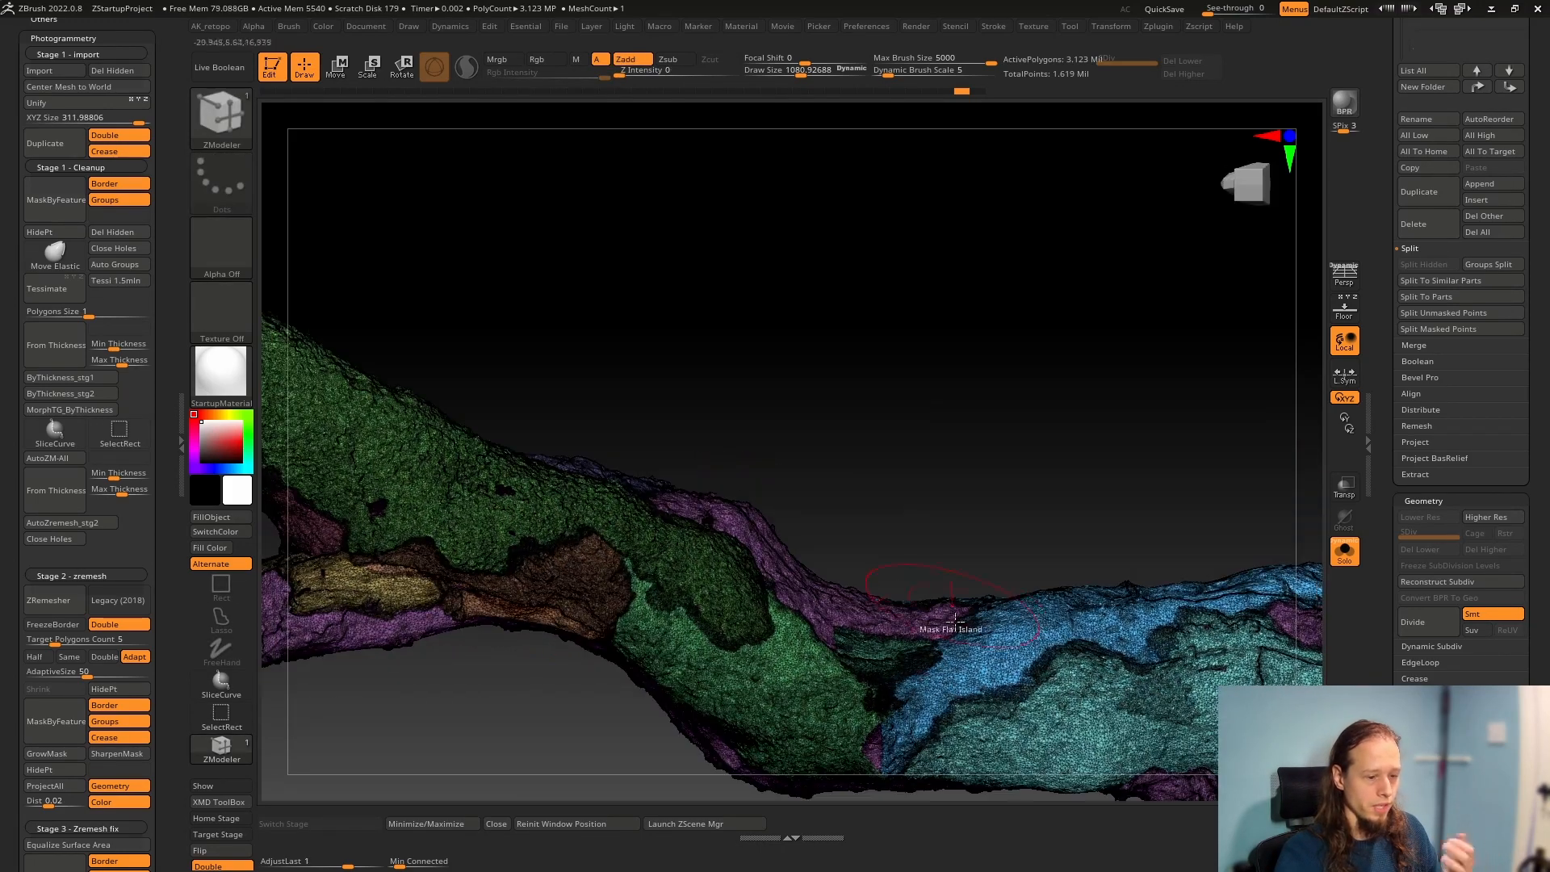
{"action": "right_click_drag", "start_coordinate": [1114, 700], "coordinate": [911, 638]}
{"action": "key", "text": "shift+f"}
{"action": "right_click_drag", "start_coordinate": [899, 536], "coordinate": [913, 640]}
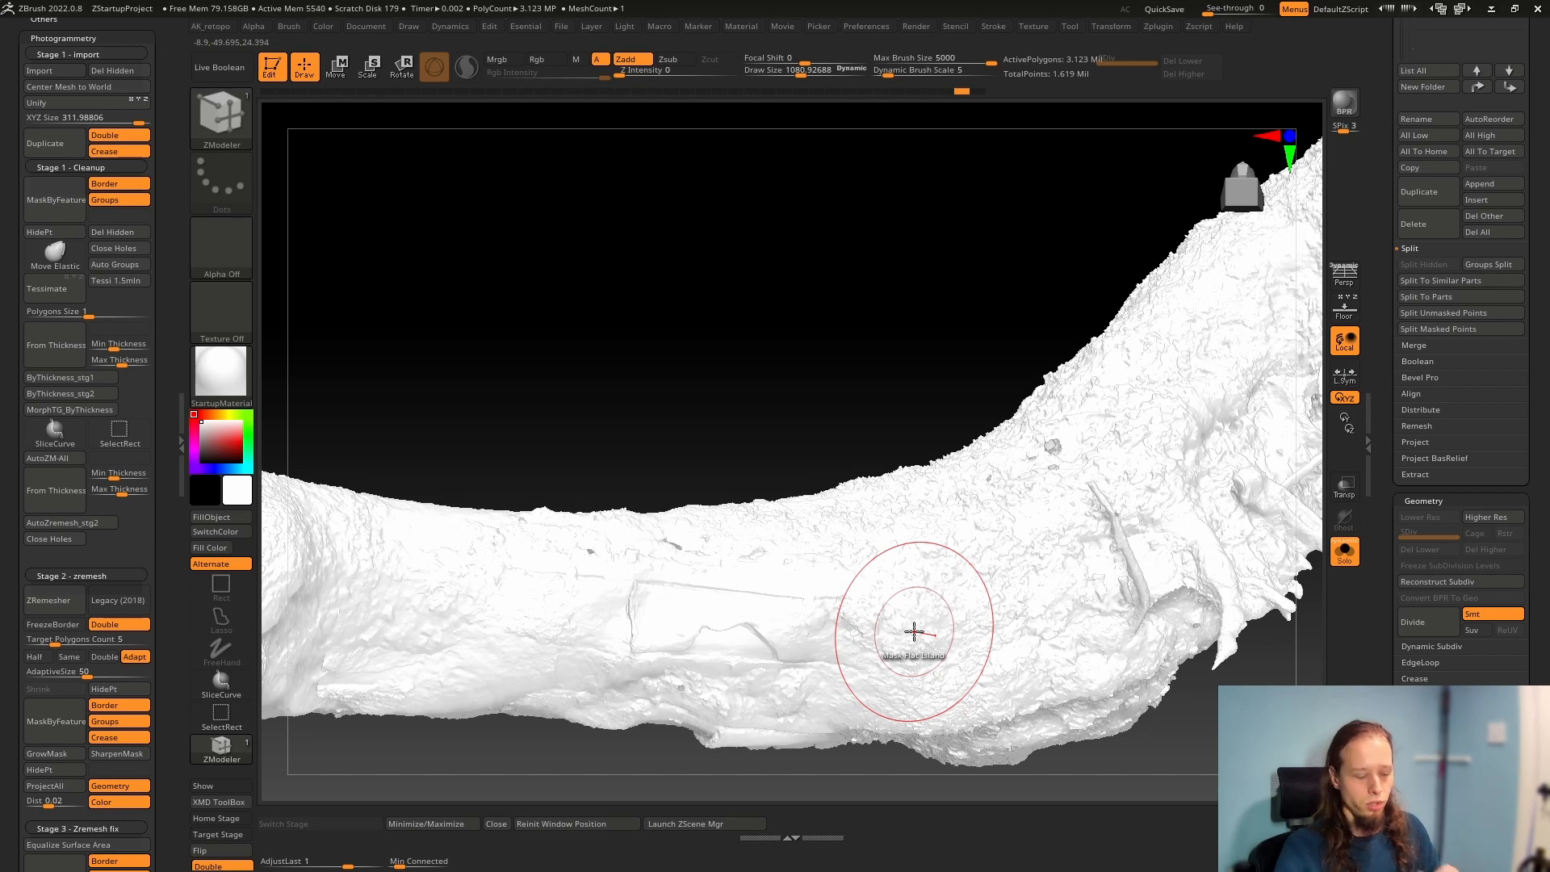
Inspect the root end from several angles, covering the roots, branch stubs and rough bark surface
{"action": "key", "text": "b"}
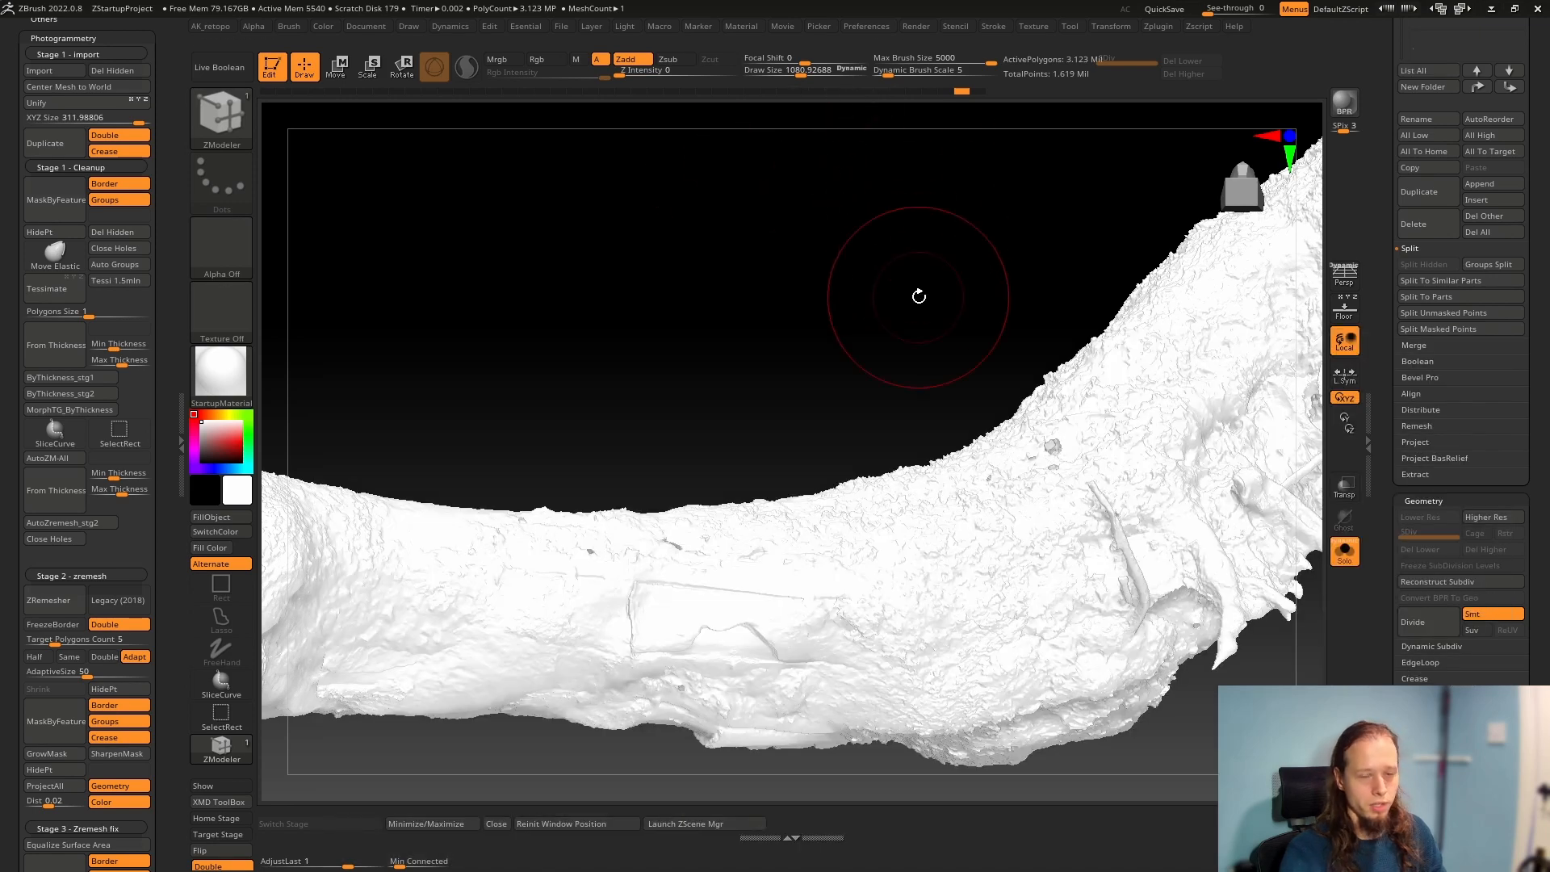
{"action": "mouse_move", "coordinate": [1036, 425]}
{"action": "right_mouse_down"}
{"action": "mouse_move", "coordinate": [878, 405]}
{"action": "mouse_move", "coordinate": [1010, 436]}
{"action": "right_mouse_up"}
{"action": "right_click_drag", "start_coordinate": [1020, 550], "coordinate": [1069, 387], "text": "alt"}
{"action": "right_click_drag", "start_coordinate": [1016, 337], "coordinate": [1031, 378]}
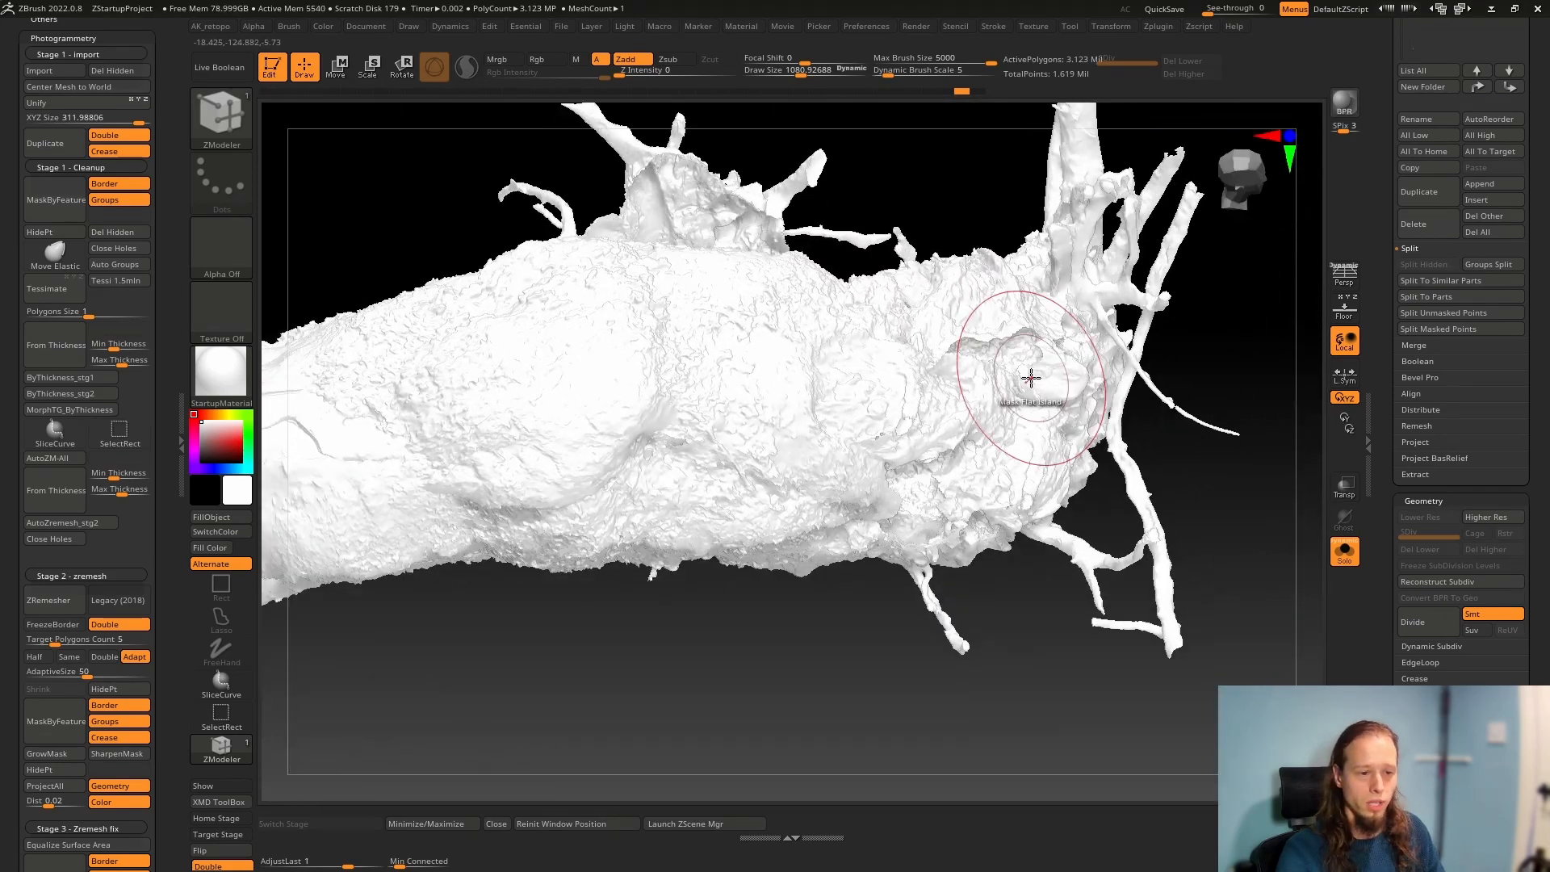
{"action": "right_click_drag", "start_coordinate": [717, 198], "coordinate": [713, 277]}
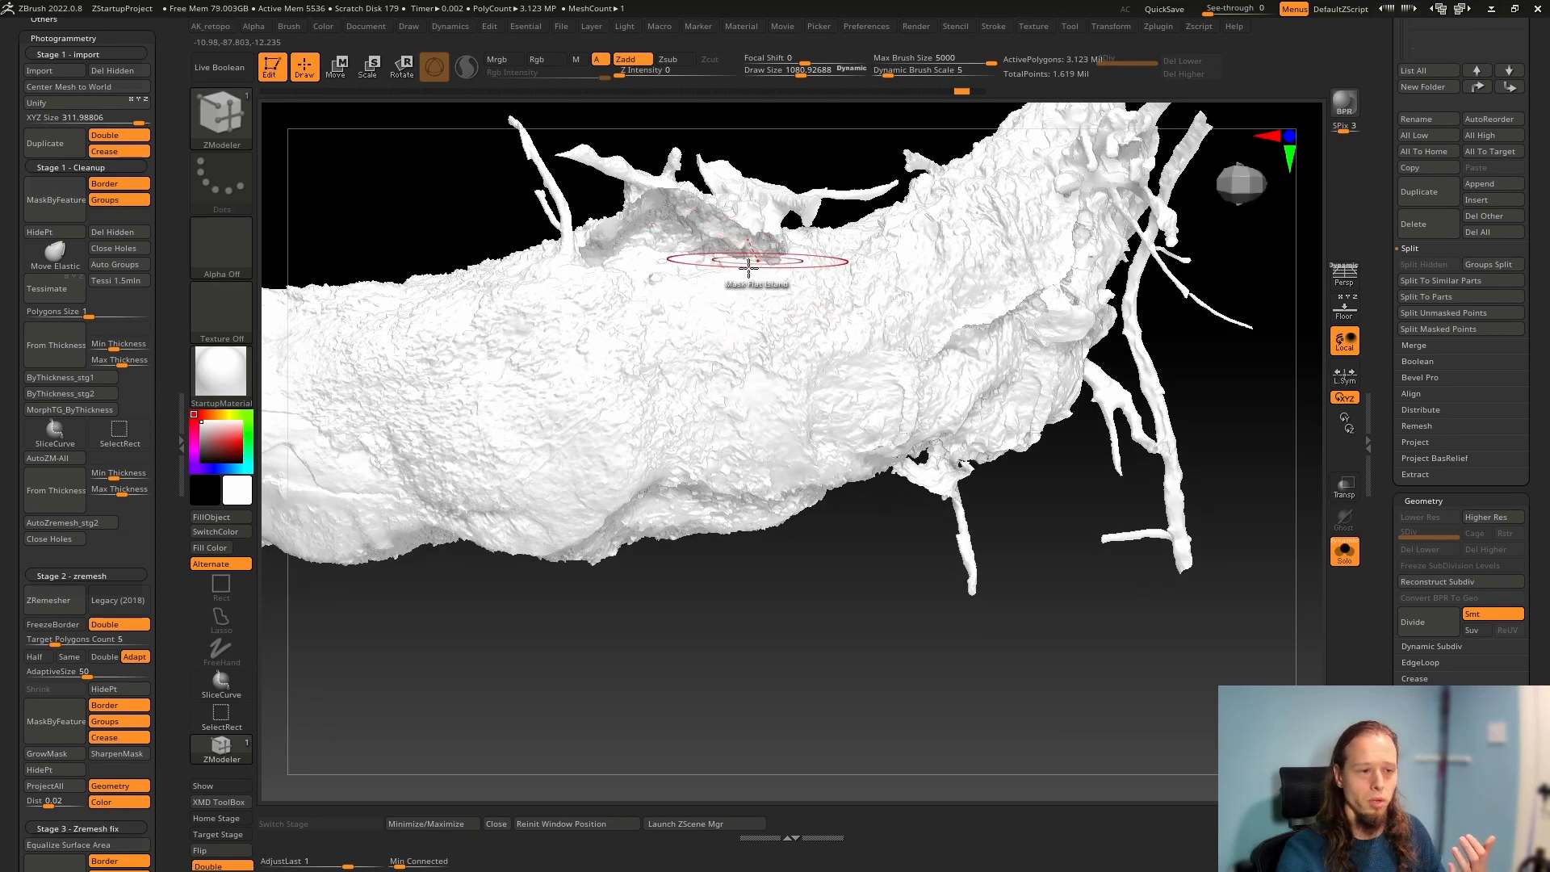
{"action": "right_click_drag", "start_coordinate": [669, 198], "coordinate": [661, 307]}
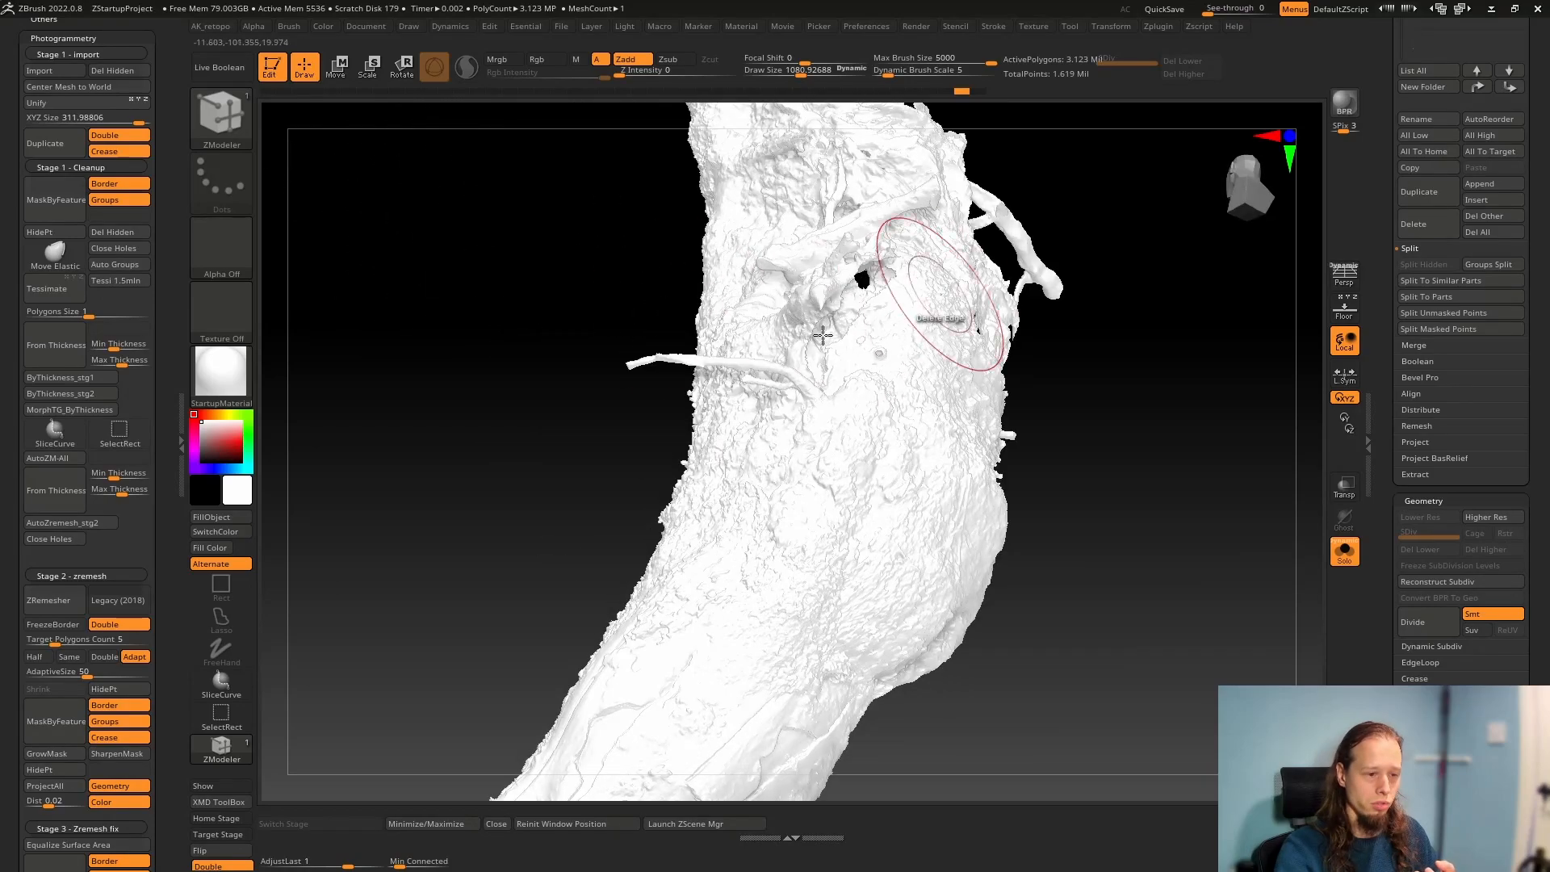
{"action": "right_click_drag", "start_coordinate": [823, 335], "coordinate": [997, 433]}
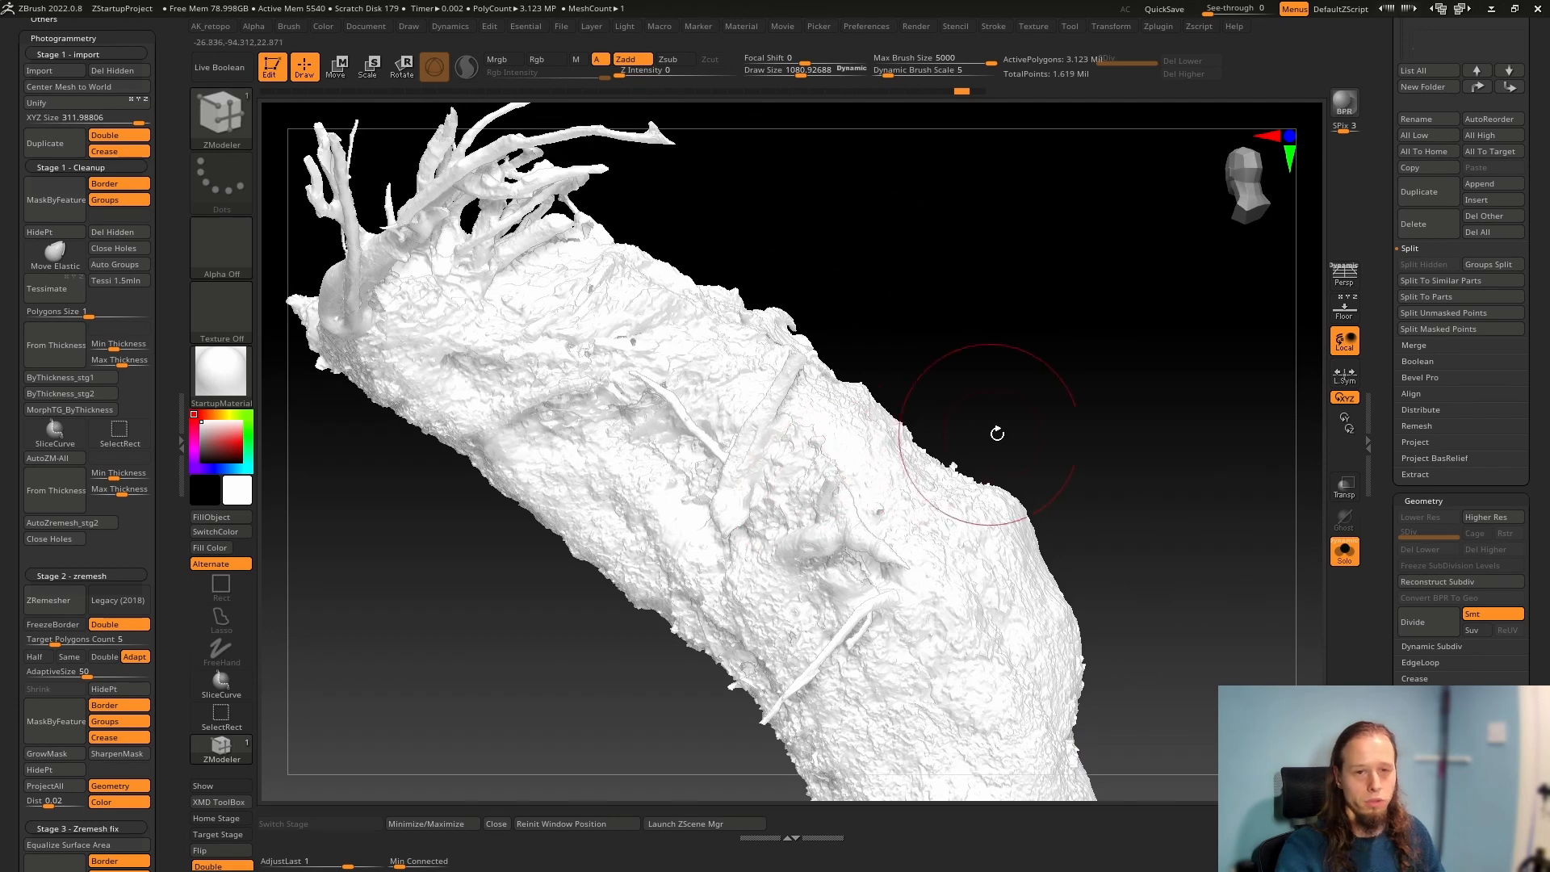
{"action": "right_click_drag", "start_coordinate": [941, 492], "coordinate": [795, 535]}
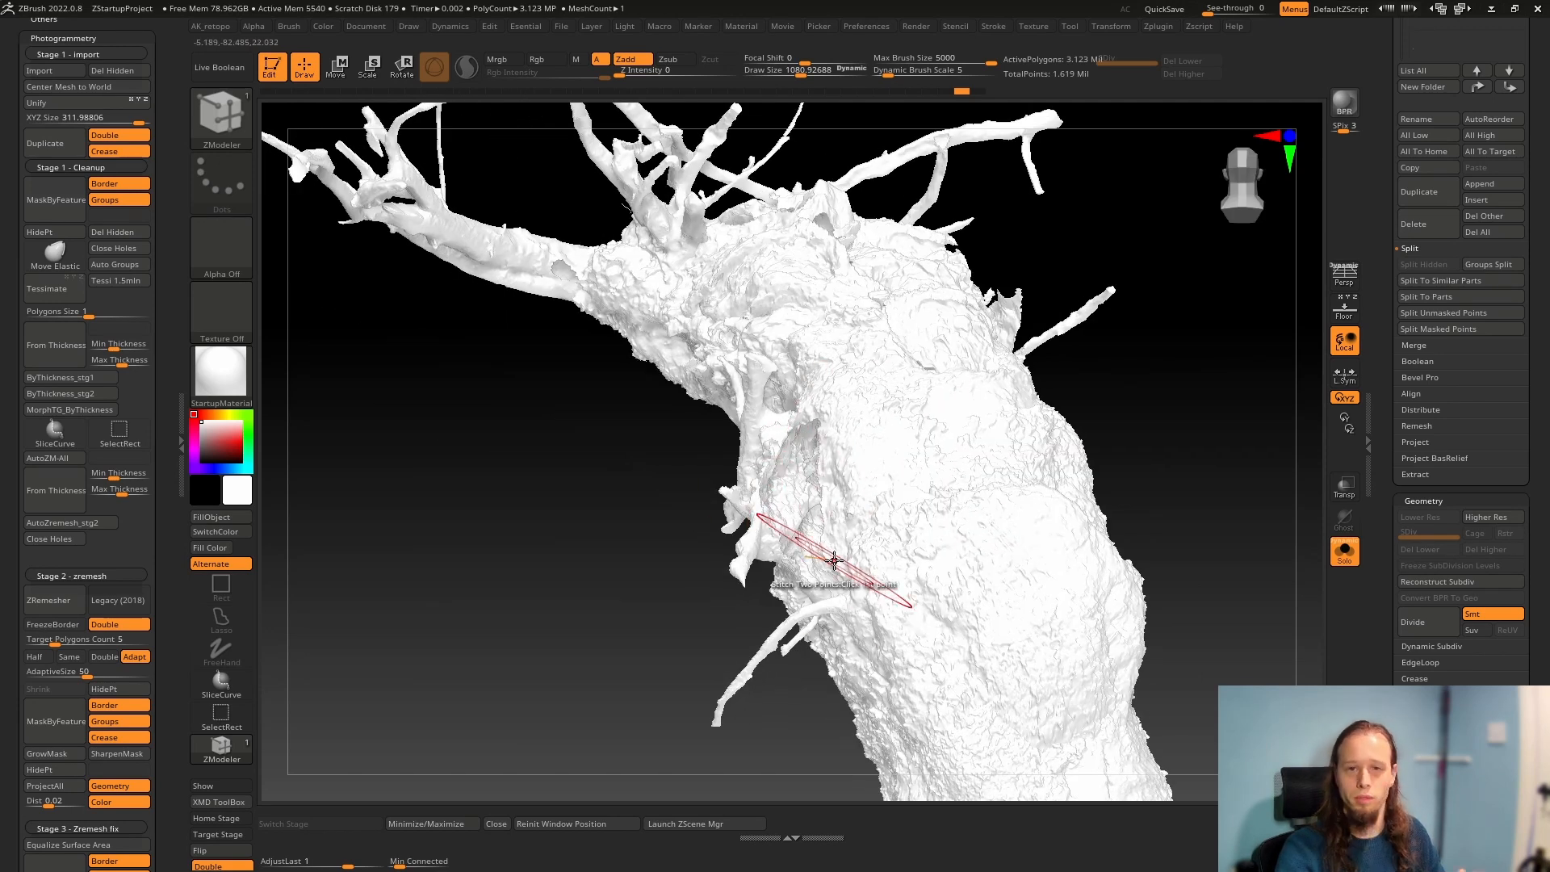
{"action": "right_click_drag", "start_coordinate": [881, 456], "coordinate": [848, 534]}
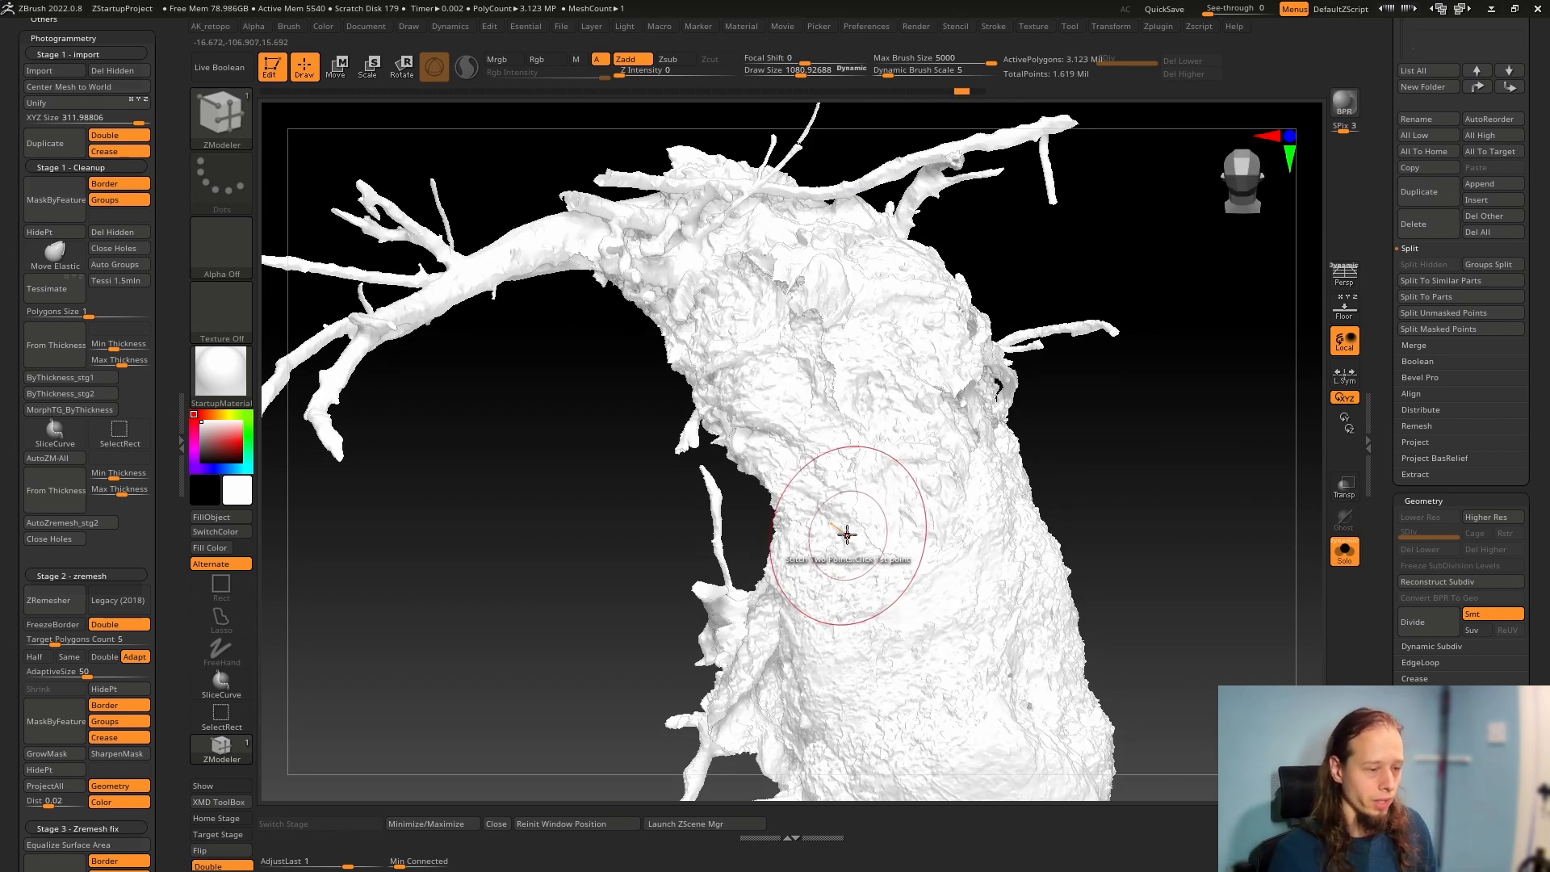
Isolate the dark blue polygroup patch on the trunk, inspect its surface without polyframe and show the full mesh again
{"action": "mouse_move", "coordinate": [847, 535]}
{"action": "right_mouse_down"}
{"action": "mouse_move", "coordinate": [877, 486]}
{"action": "mouse_move", "coordinate": [815, 577]}
{"action": "mouse_move", "coordinate": [799, 452]}
{"action": "mouse_move", "coordinate": [856, 380]}
{"action": "right_mouse_up"}
{"action": "key", "text": "shift+f"}
{"action": "mouse_move", "coordinate": [855, 565]}
{"action": "right_mouse_down", "text": "alt"}
{"action": "mouse_move", "coordinate": [831, 355]}
{"action": "mouse_move", "coordinate": [787, 257]}
{"action": "right_mouse_up", "text": "alt"}
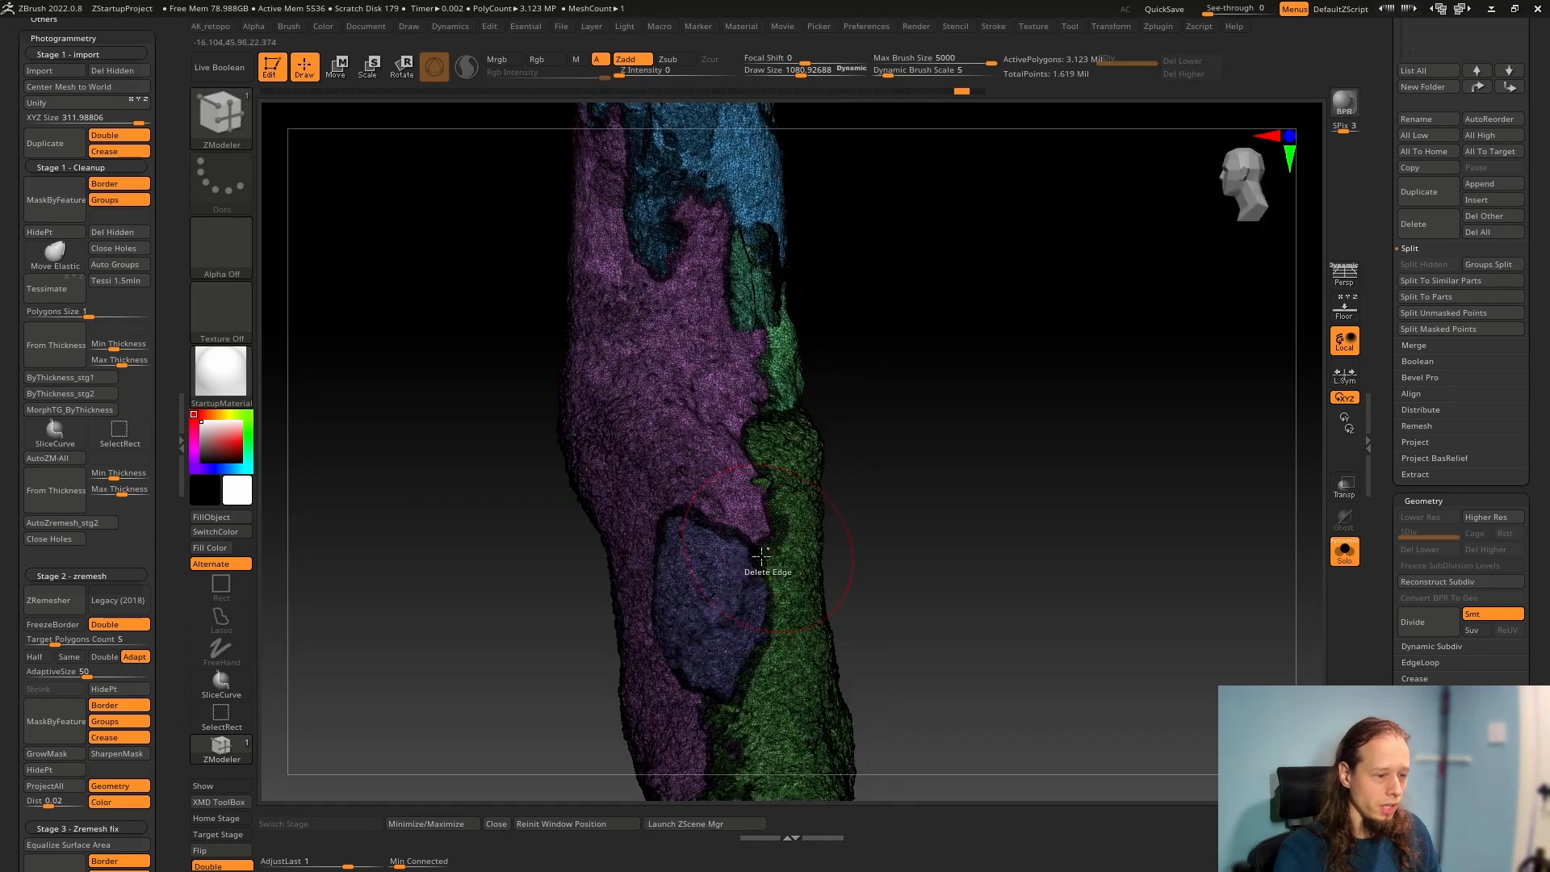
{"action": "left_click", "coordinate": [717, 596], "text": "ctrl+shift"}
{"action": "key", "text": "shift+f"}
{"action": "right_click_drag", "start_coordinate": [920, 560], "coordinate": [943, 589]}
{"action": "right_click_drag", "start_coordinate": [943, 589], "coordinate": [933, 711], "text": "ctrl"}
{"action": "right_click_drag", "start_coordinate": [933, 710], "coordinate": [809, 582]}
{"action": "right_click_drag", "start_coordinate": [997, 508], "coordinate": [896, 438], "text": "ctrl"}
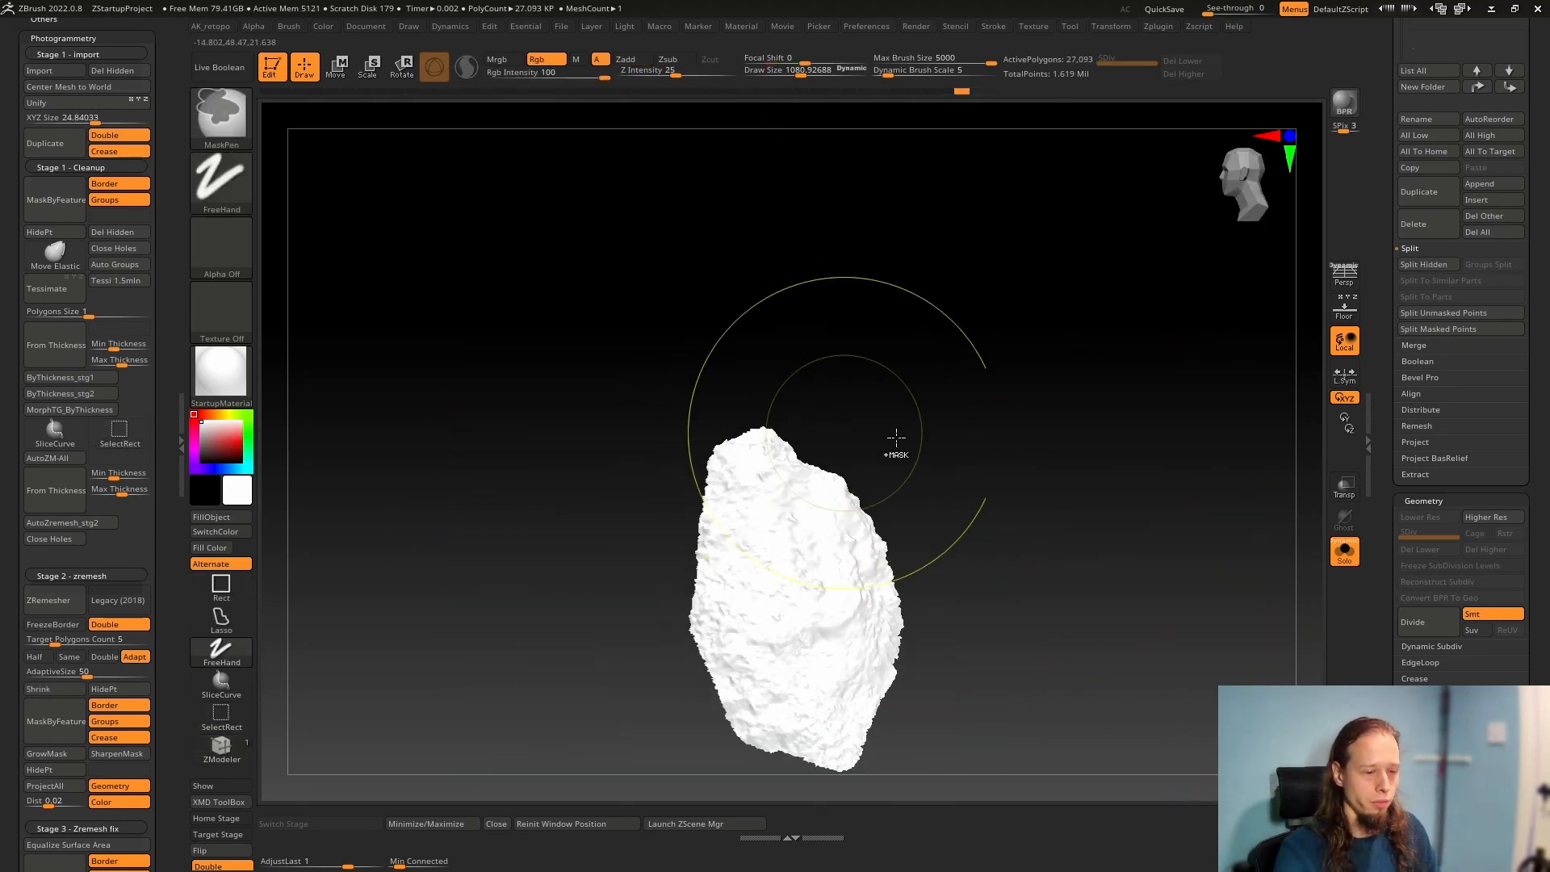
{"action": "left_click", "coordinate": [986, 449], "text": "ctrl+shift"}
Set the draw size to about 195, mask an oval patch at the trunk's bend and hide the rest of the mesh
{"action": "right_click_drag", "start_coordinate": [845, 543], "coordinate": [632, 484]}
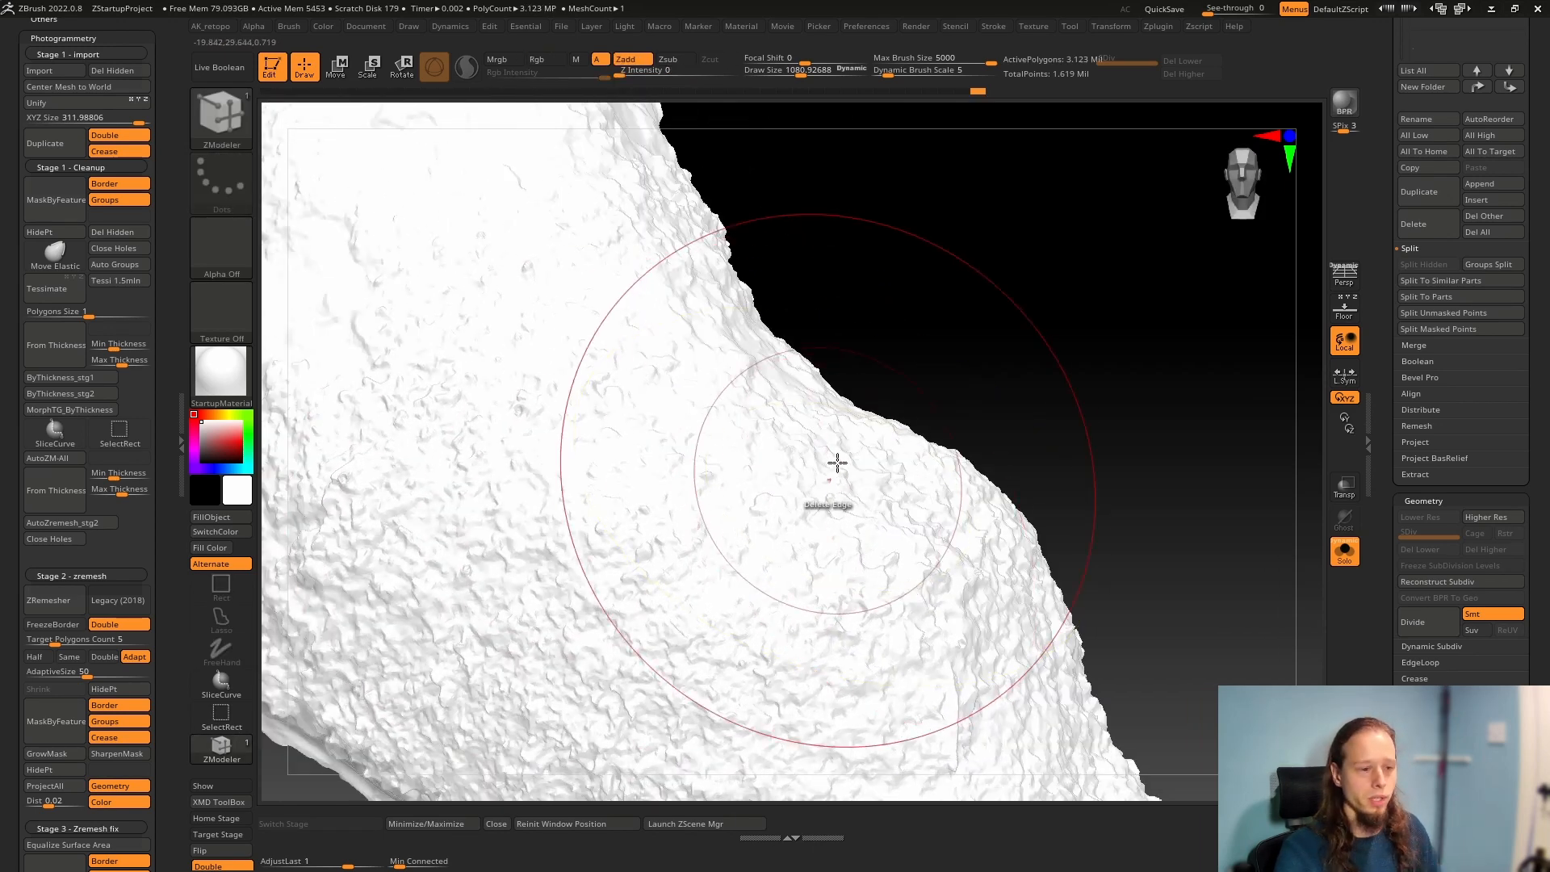
{"action": "left_click_drag", "start_coordinate": [1375, 277], "coordinate": [1390, 485]}
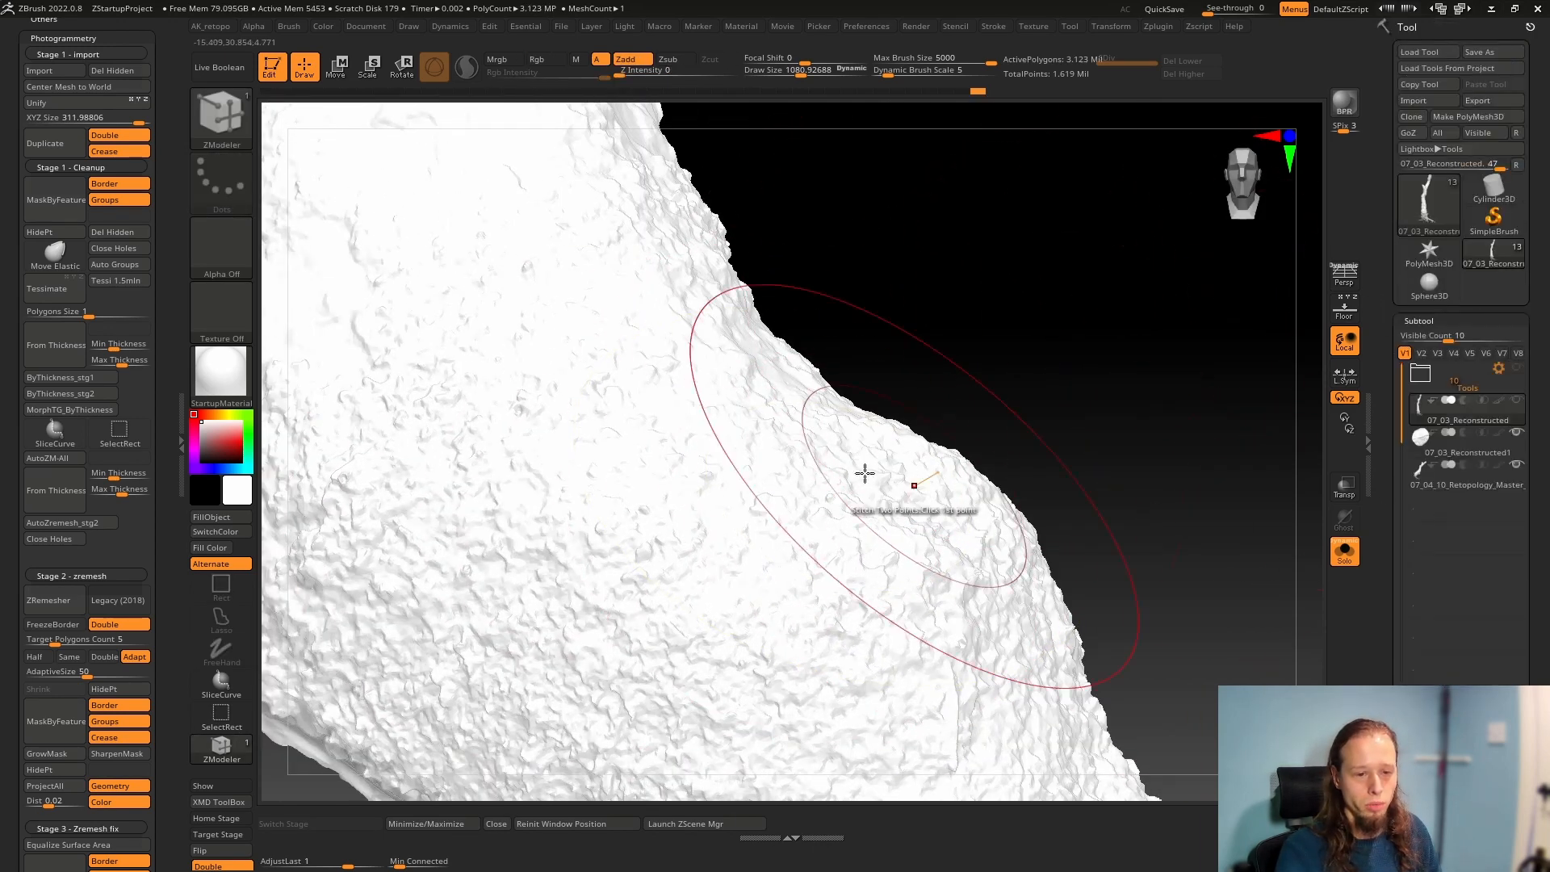
{"action": "key", "text": "s"}
{"action": "left_click_drag", "start_coordinate": [964, 262], "coordinate": [954, 263]}
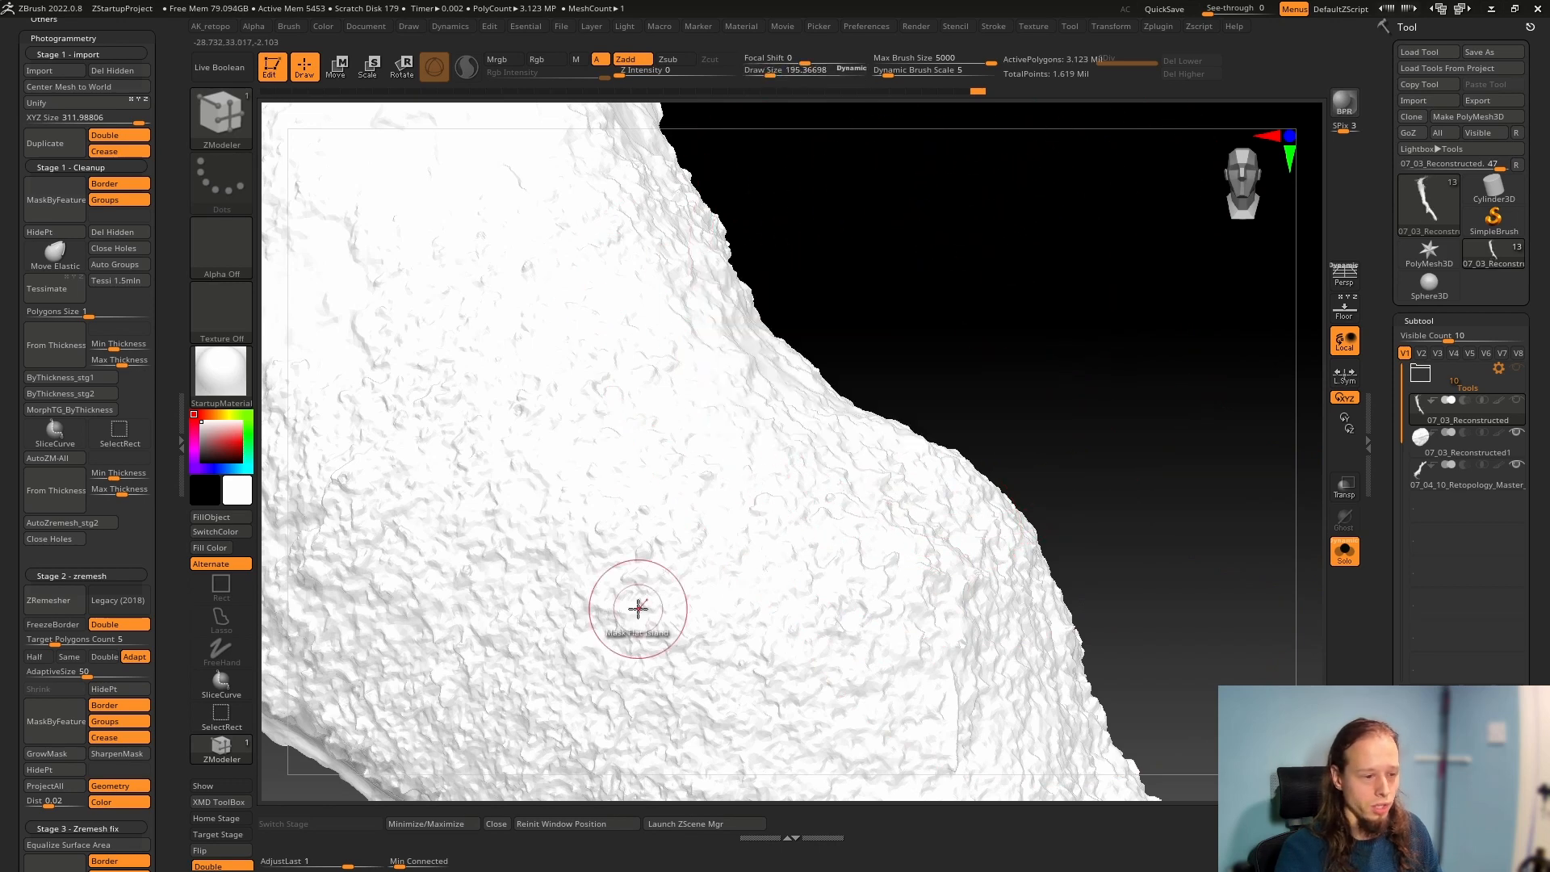
{"action": "mouse_move", "coordinate": [504, 394]}
{"action": "left_mouse_down", "text": "ctrl"}
{"action": "mouse_move", "coordinate": [605, 451]}
{"action": "mouse_move", "coordinate": [541, 484]}
{"action": "mouse_move", "coordinate": [711, 646]}
{"action": "mouse_move", "coordinate": [659, 577]}
{"action": "left_mouse_up", "text": "ctrl"}
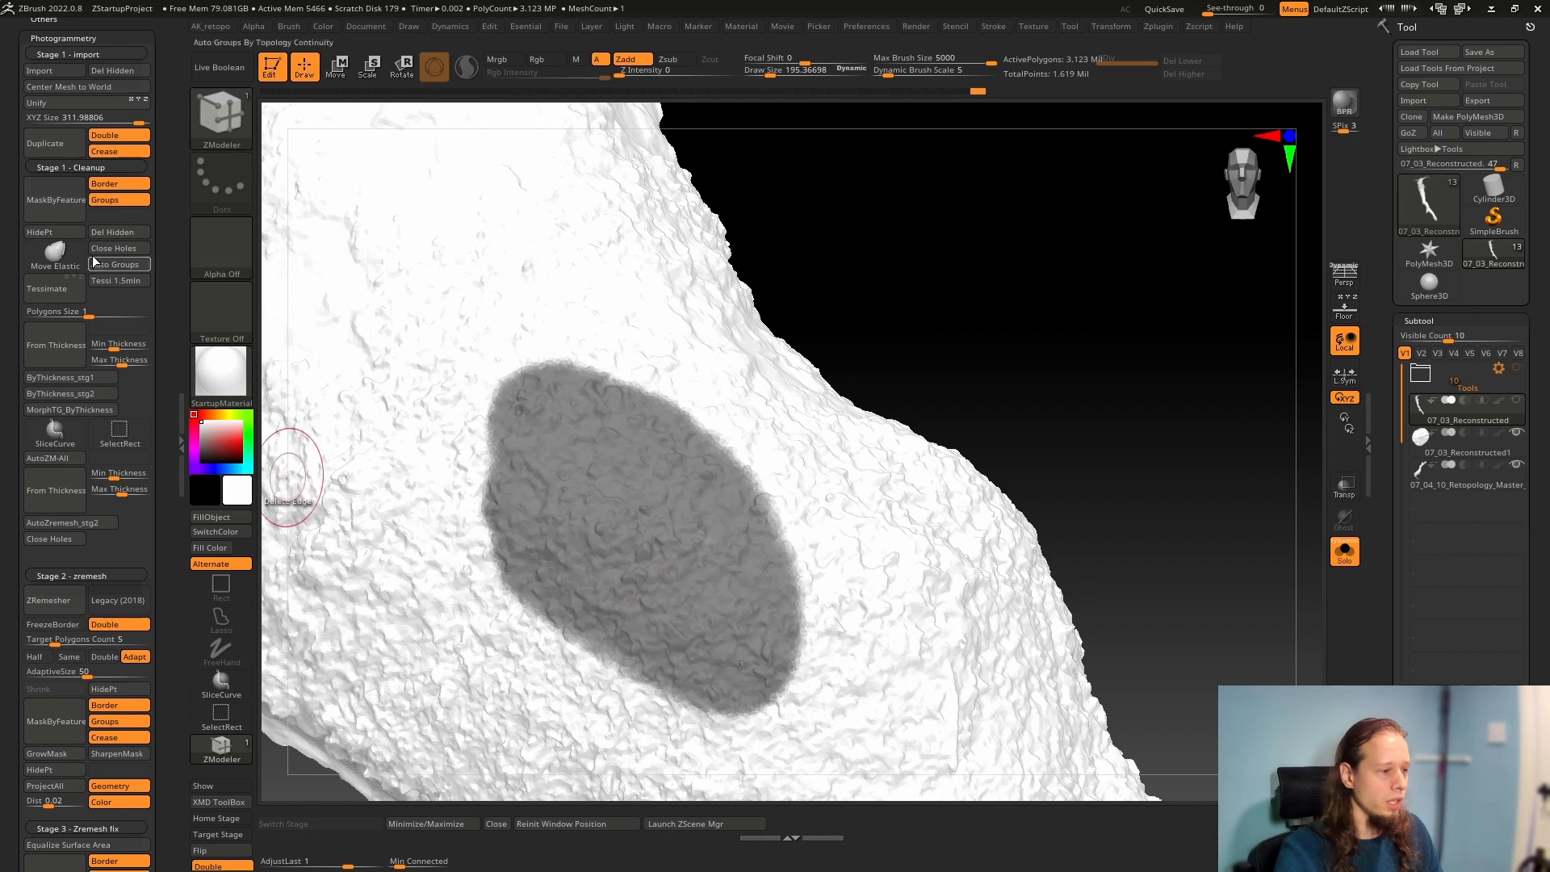
{"action": "left_click", "coordinate": [55, 232]}
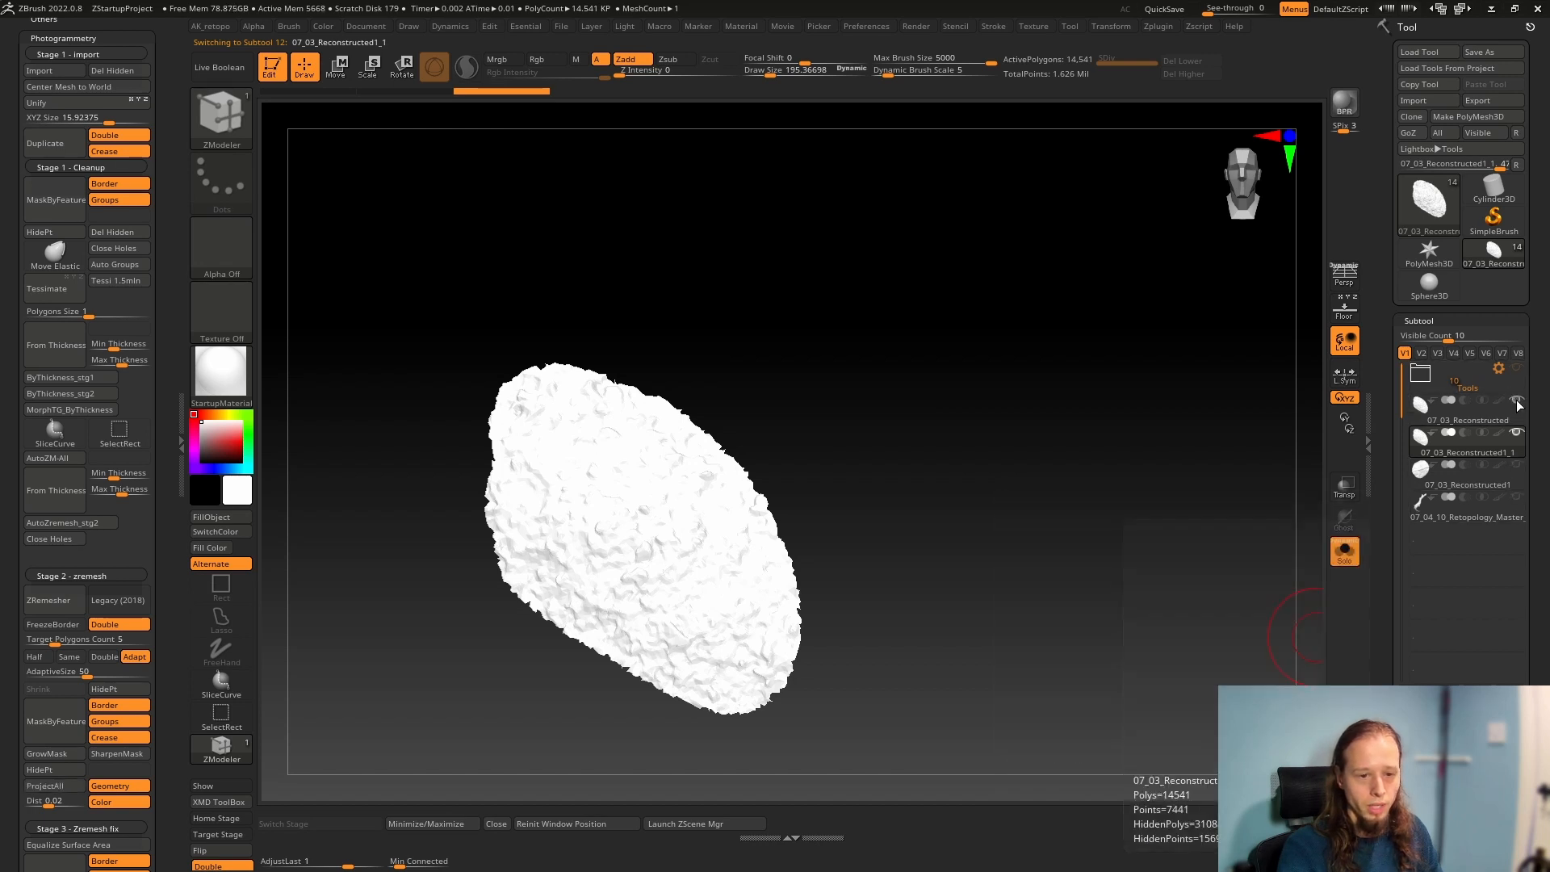
Show the 07_04_10_Retopology_Master subtool with Solo off, and move and rotate the duplicated patch beside the original
{"action": "left_click", "coordinate": [1346, 555]}
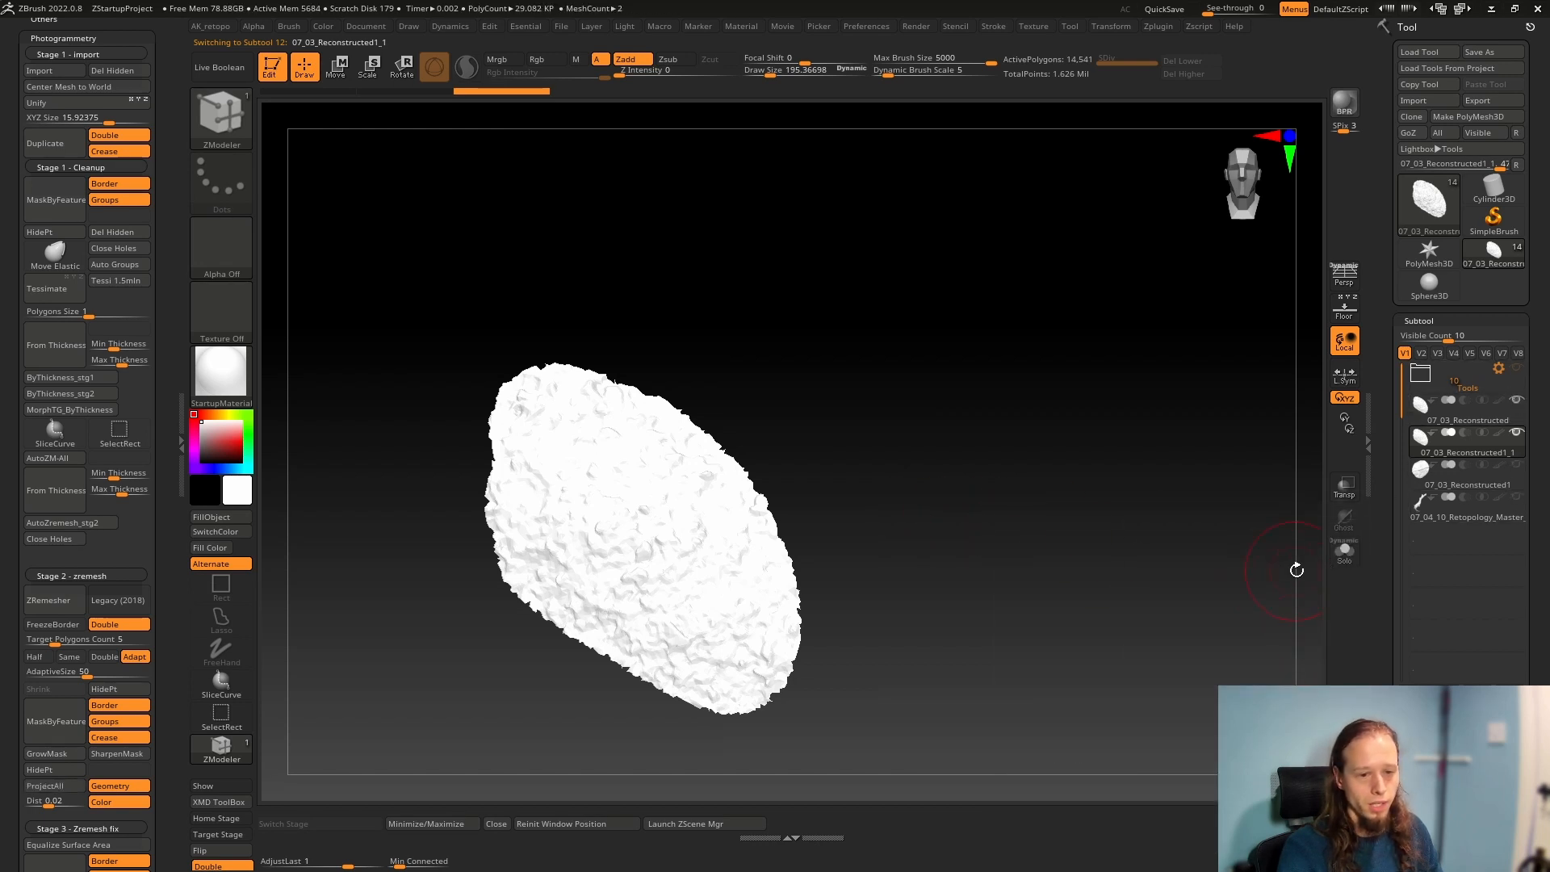
{"action": "left_click", "coordinate": [1517, 497]}
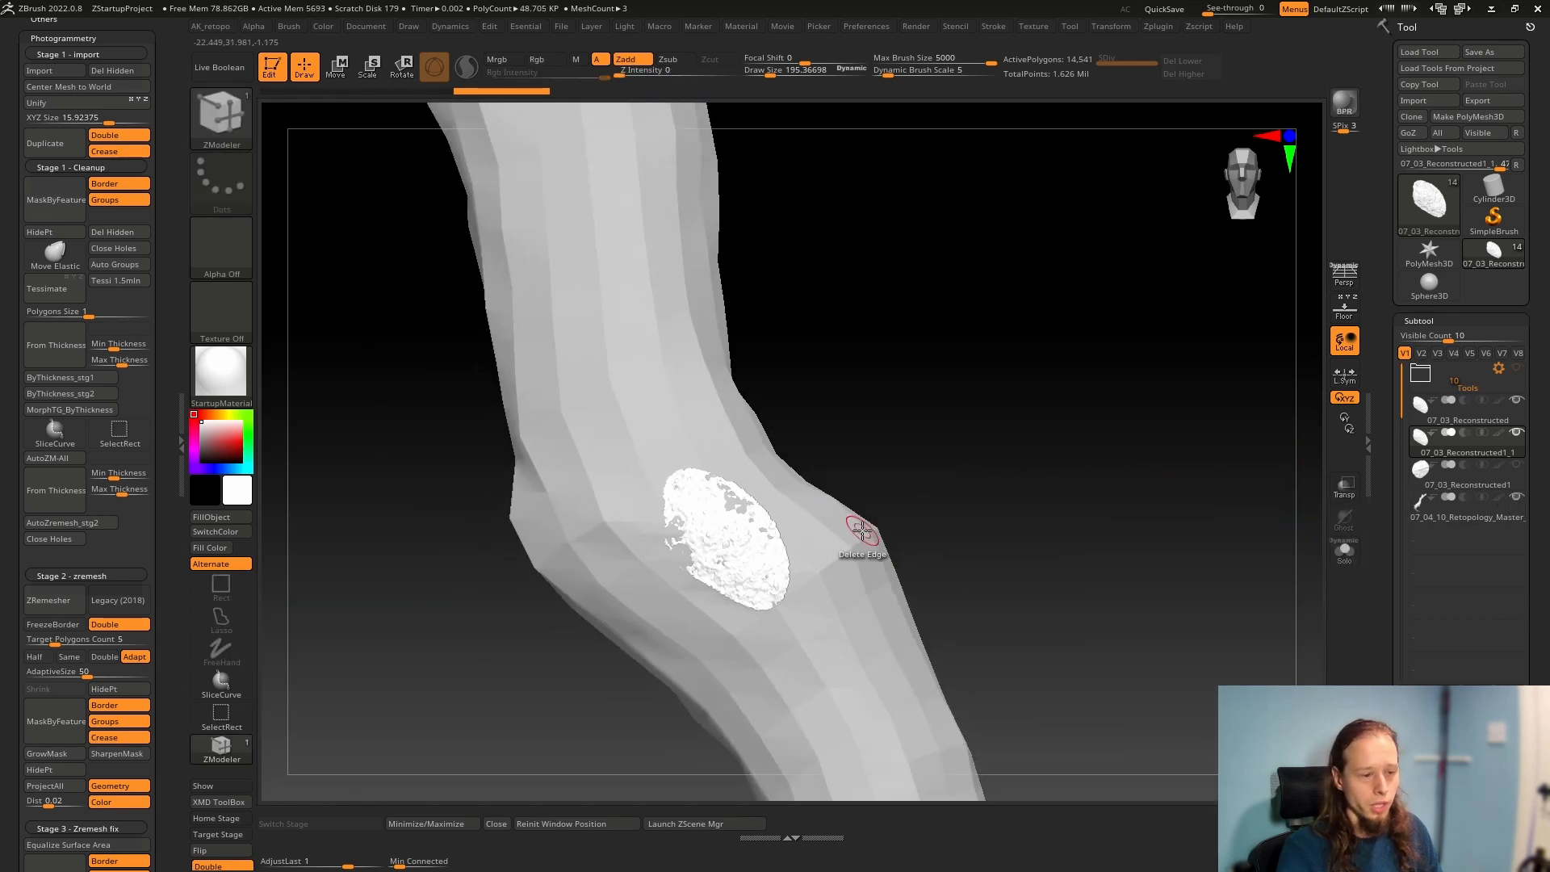
{"action": "key", "text": "w"}
{"action": "right_click_drag", "start_coordinate": [791, 536], "coordinate": [785, 505]}
{"action": "left_click_drag", "start_coordinate": [980, 258], "coordinate": [1054, 348], "text": "alt"}
{"action": "left_click_drag", "start_coordinate": [975, 240], "coordinate": [1135, 271]}
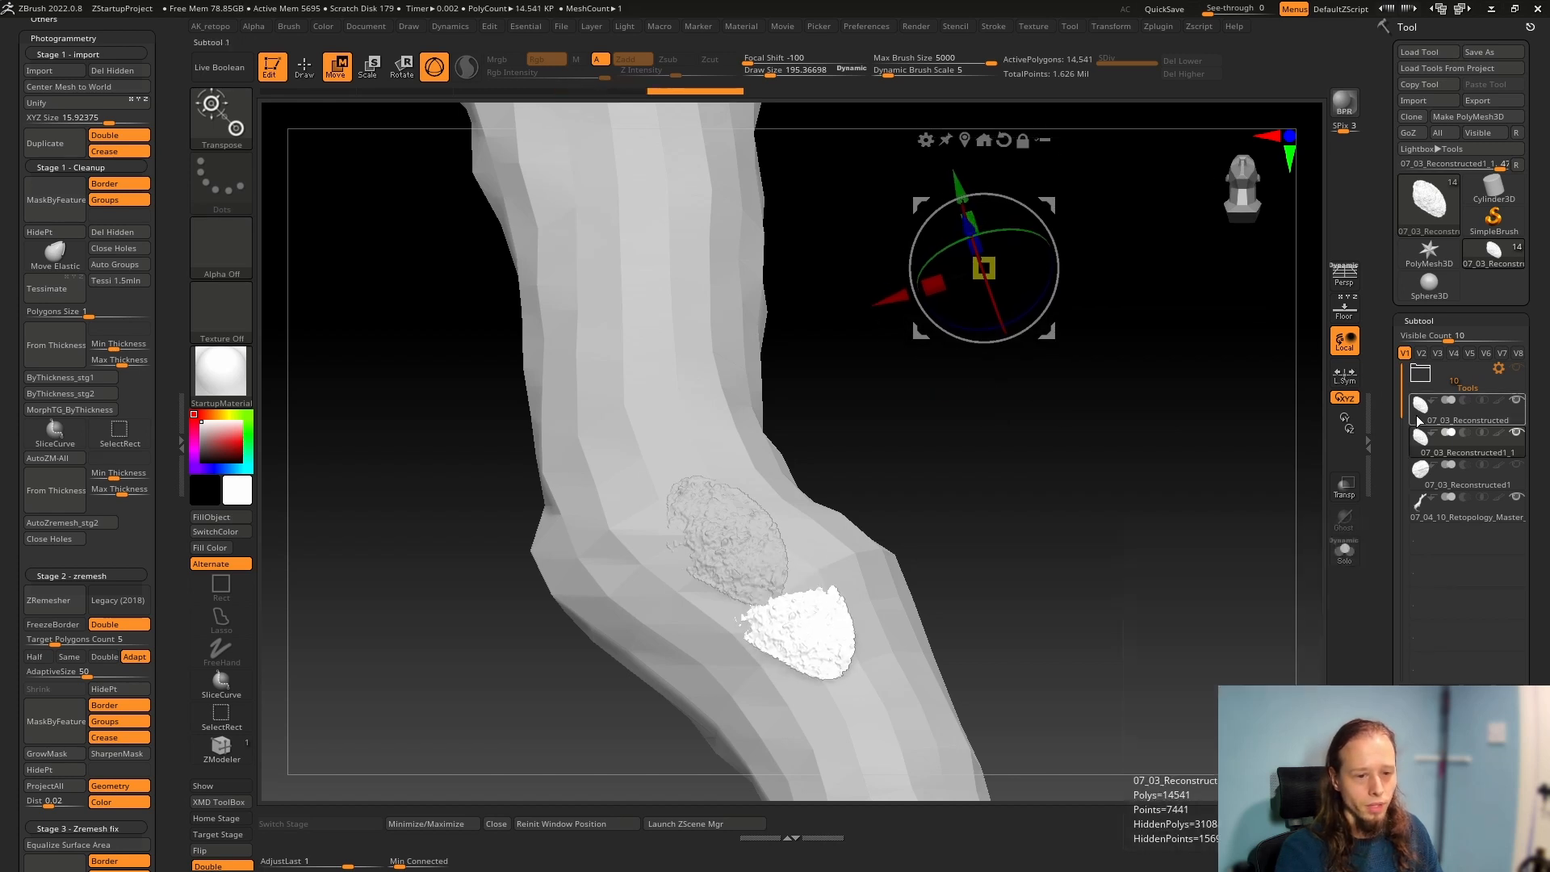
Select the 07_03_Reconstructed subtool, unhide its full mesh and view it in Solo mode
{"action": "left_click", "coordinate": [1419, 420]}
{"action": "key", "text": "ctrl"}
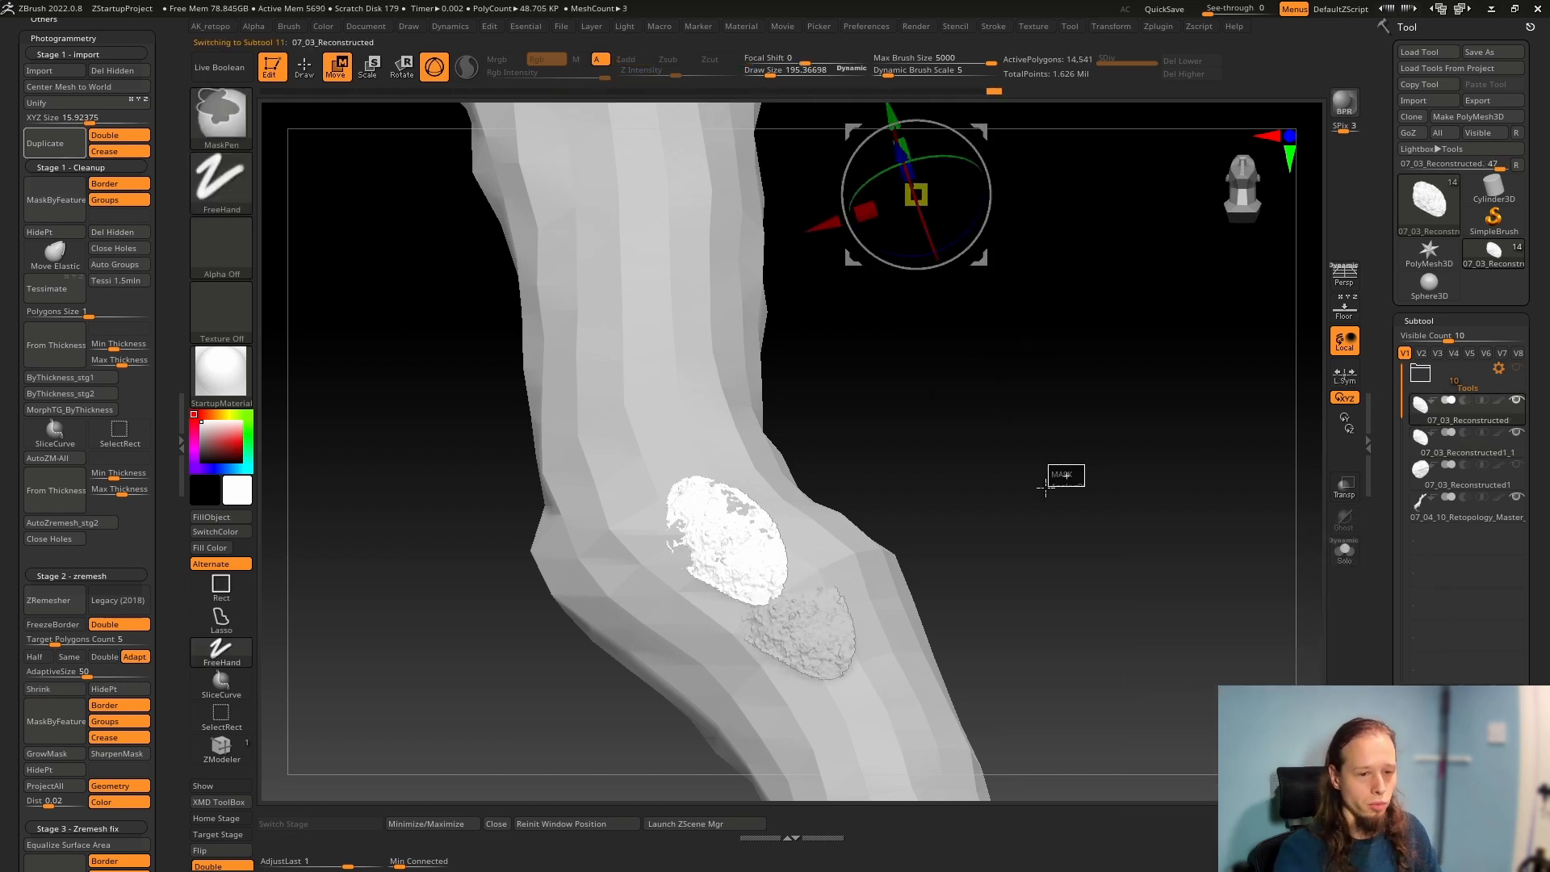
{"action": "left_click", "coordinate": [1007, 525], "text": "ctrl+shift"}
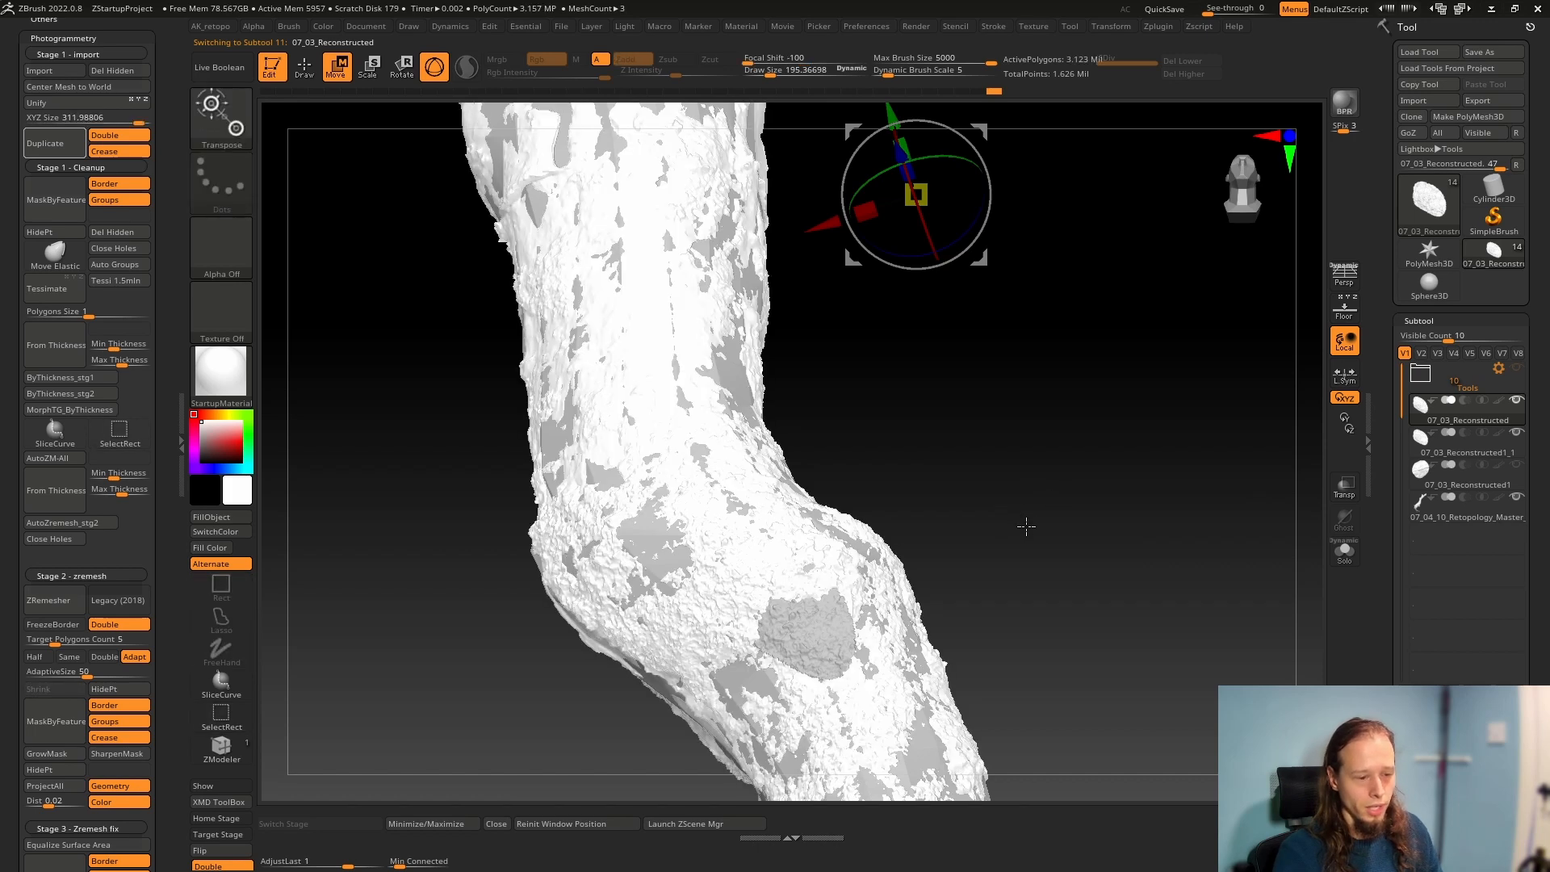
{"action": "key", "text": "q"}
{"action": "left_click_drag", "start_coordinate": [1010, 514], "coordinate": [1308, 521]}
{"action": "left_click_drag", "start_coordinate": [1150, 501], "coordinate": [1131, 616]}
{"action": "left_click", "coordinate": [1420, 434]}
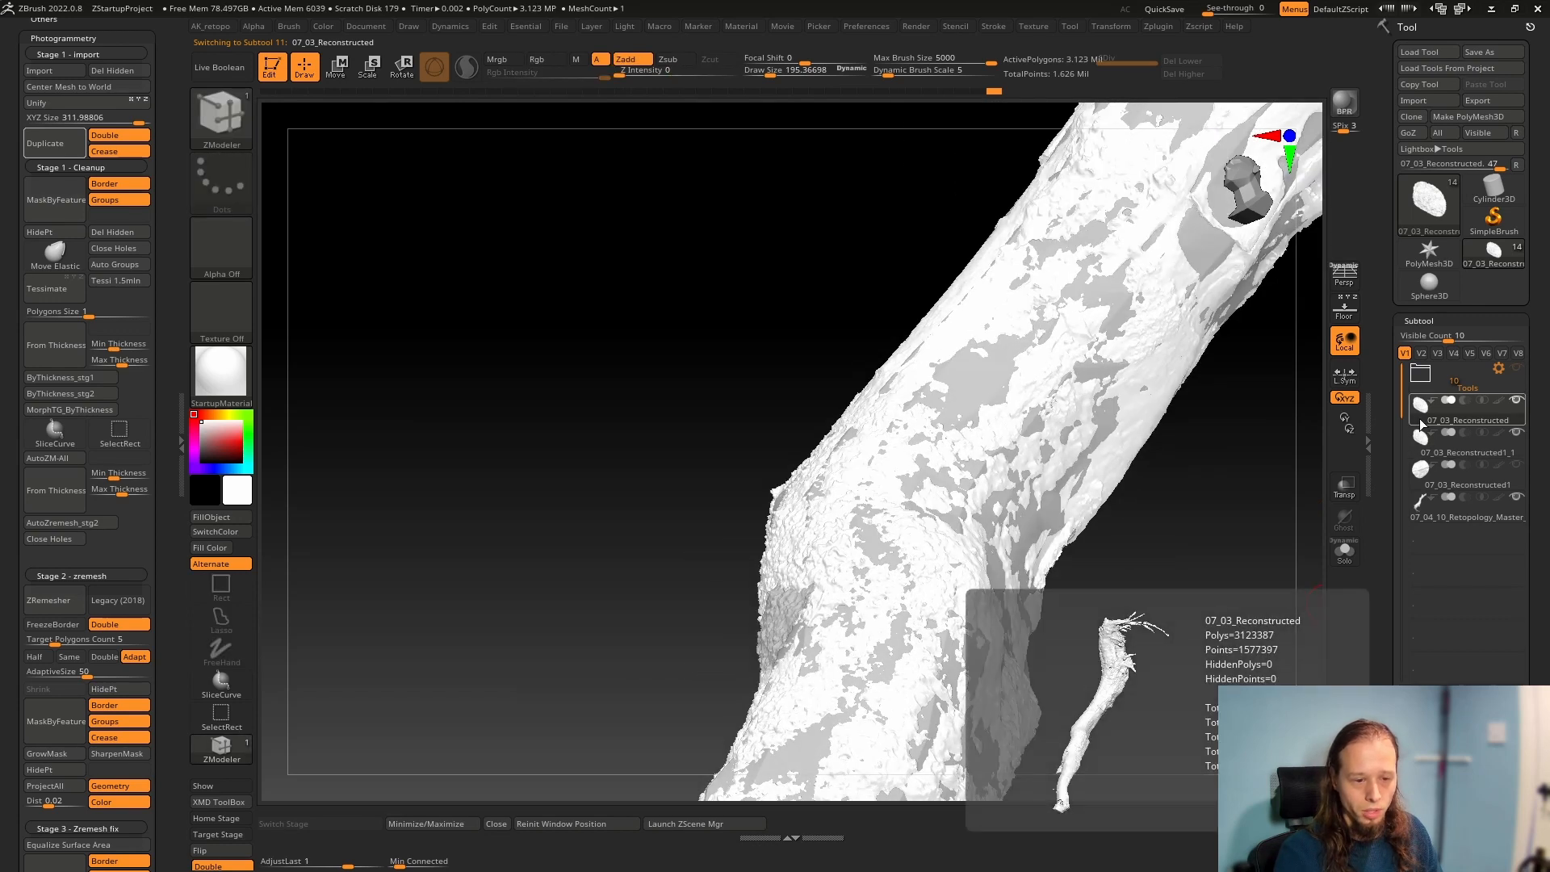
{"action": "left_click", "coordinate": [1347, 566]}
Choose the Move brush and set its draw size to about 1250 over the polygroups near the root end
{"action": "left_click_drag", "start_coordinate": [1110, 585], "coordinate": [711, 565]}
{"action": "mouse_move", "coordinate": [711, 564]}
{"action": "right_mouse_down"}
{"action": "mouse_move", "coordinate": [688, 536]}
{"action": "mouse_move", "coordinate": [859, 433]}
{"action": "mouse_move", "coordinate": [815, 678]}
{"action": "mouse_move", "coordinate": [755, 558]}
{"action": "right_mouse_up"}
{"action": "key", "text": "shift+f"}
{"action": "key", "text": "b"}
{"action": "key", "text": "m"}
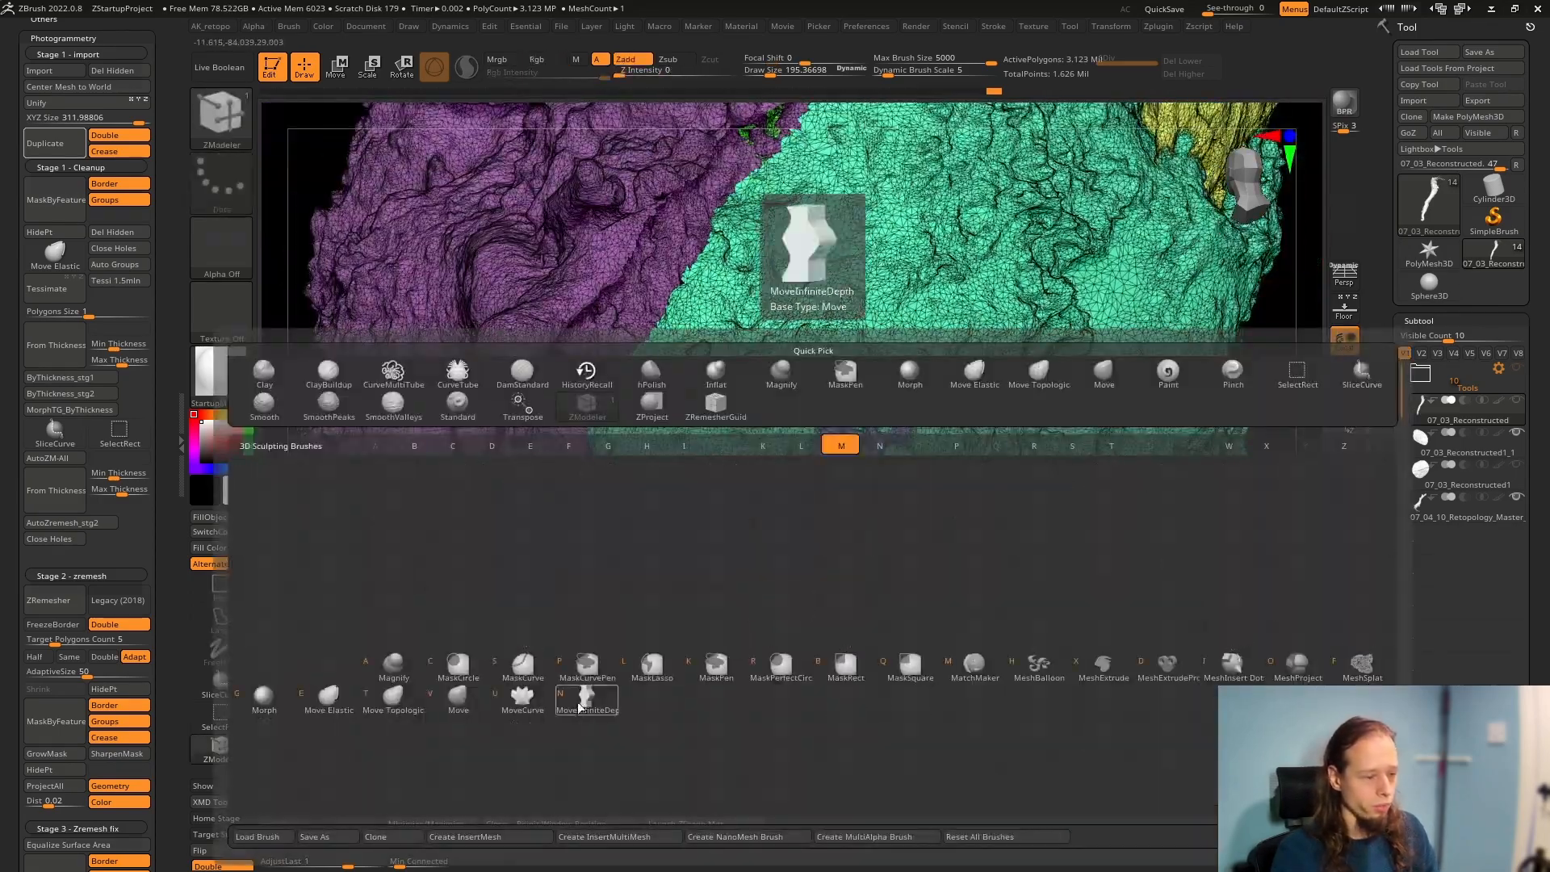
{"action": "left_click", "coordinate": [458, 696]}
{"action": "right_click", "coordinate": [838, 434]}
{"action": "left_click_drag", "start_coordinate": [857, 438], "coordinate": [896, 436]}
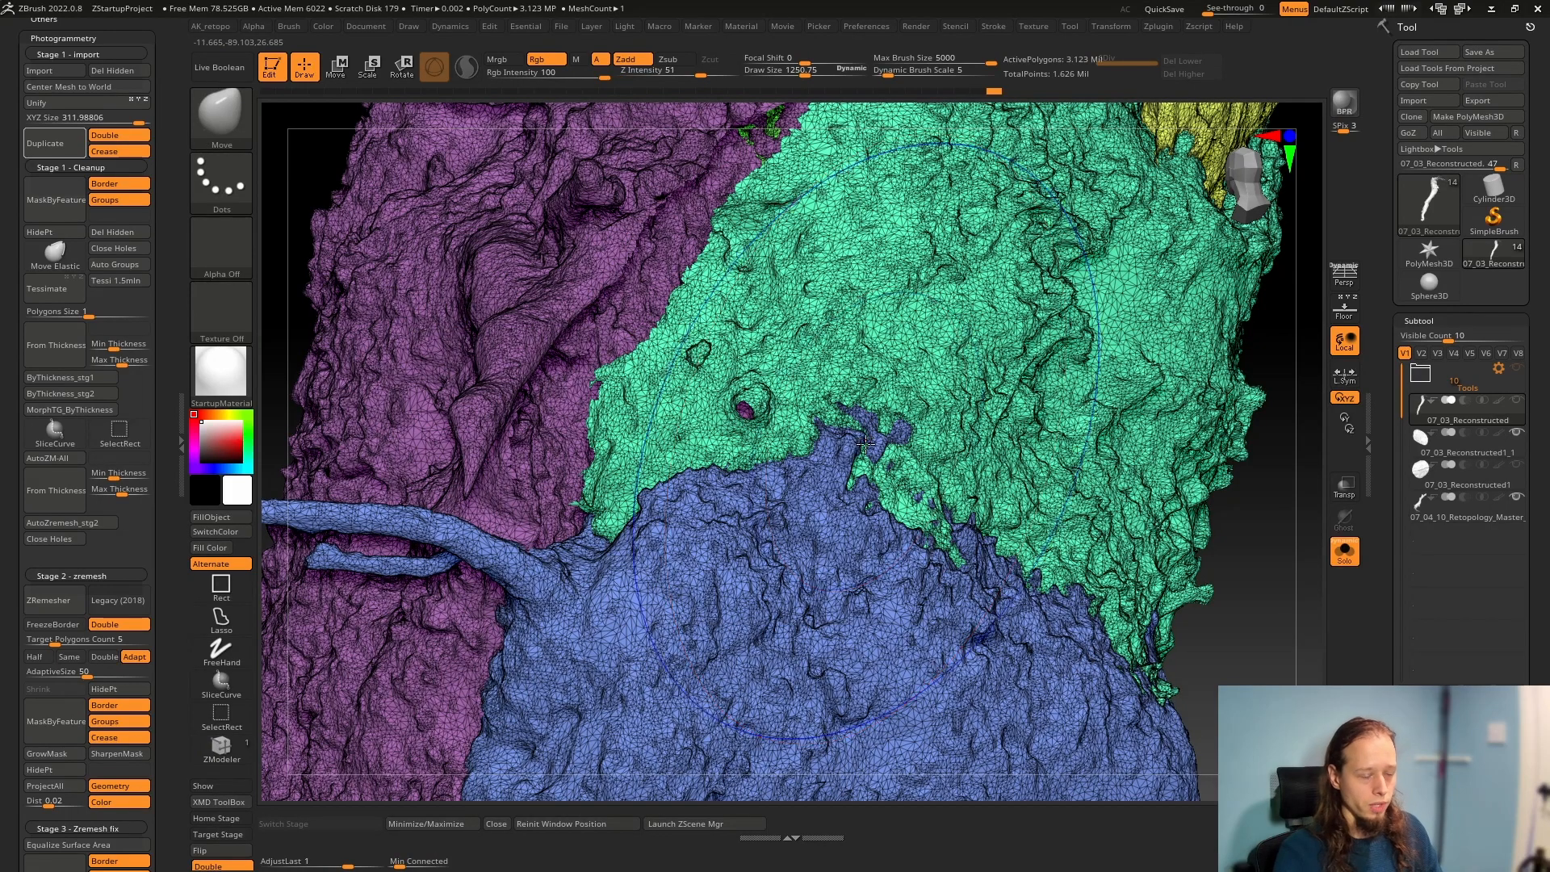
Isolate the blue and the green polygroups around the branch in turn, and bring back the full mesh
{"action": "key", "text": "shift+f"}
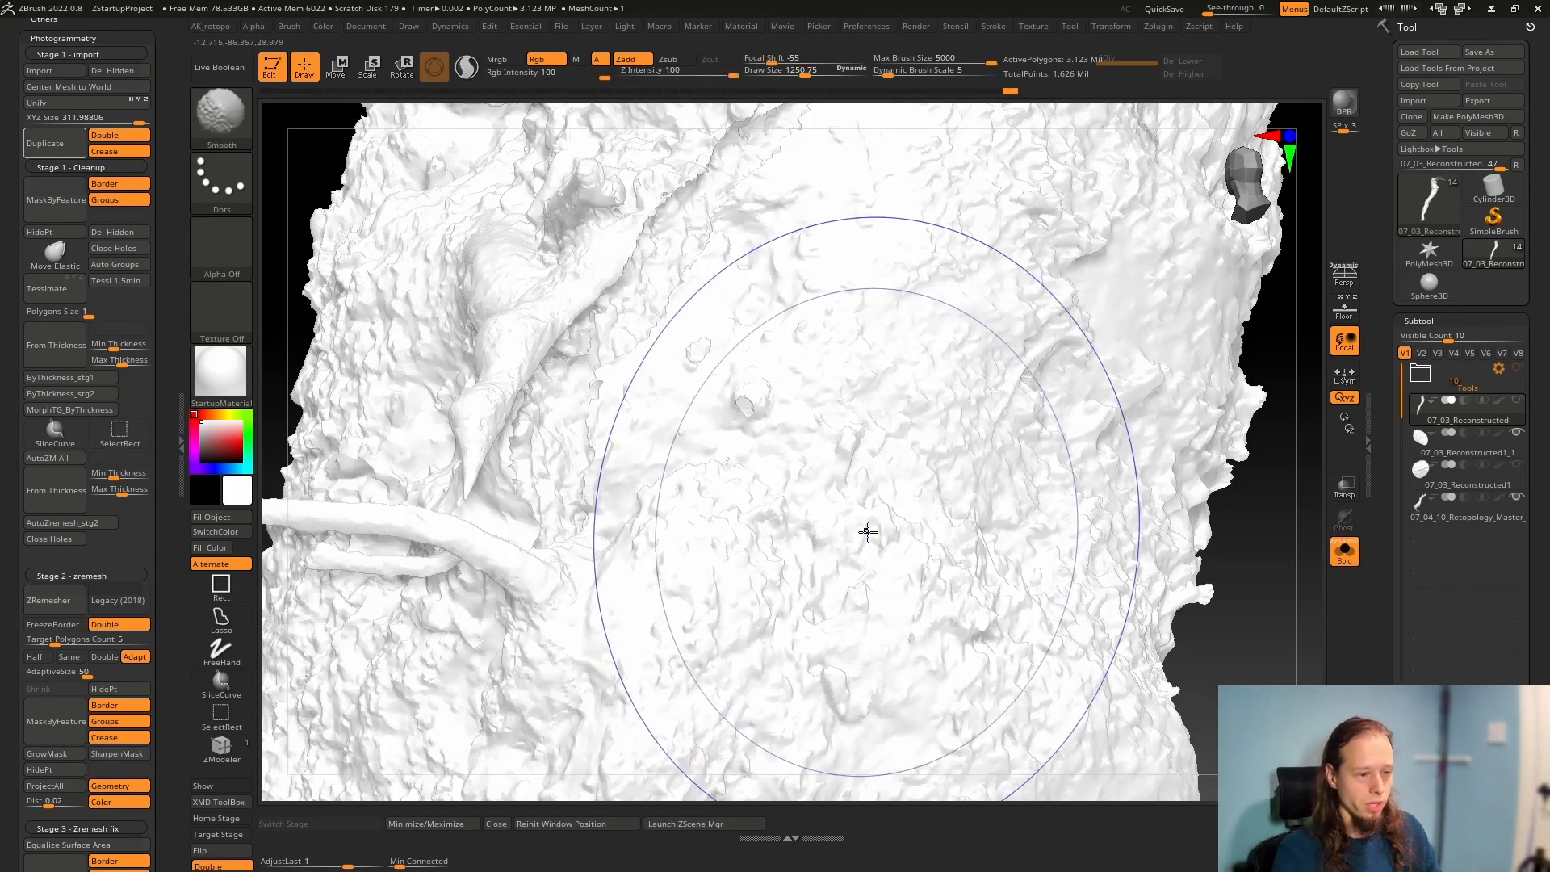
{"action": "key", "text": "shift+f"}
{"action": "right_click_drag", "start_coordinate": [867, 533], "coordinate": [806, 536]}
{"action": "left_click", "coordinate": [806, 538], "text": "ctrl+shift"}
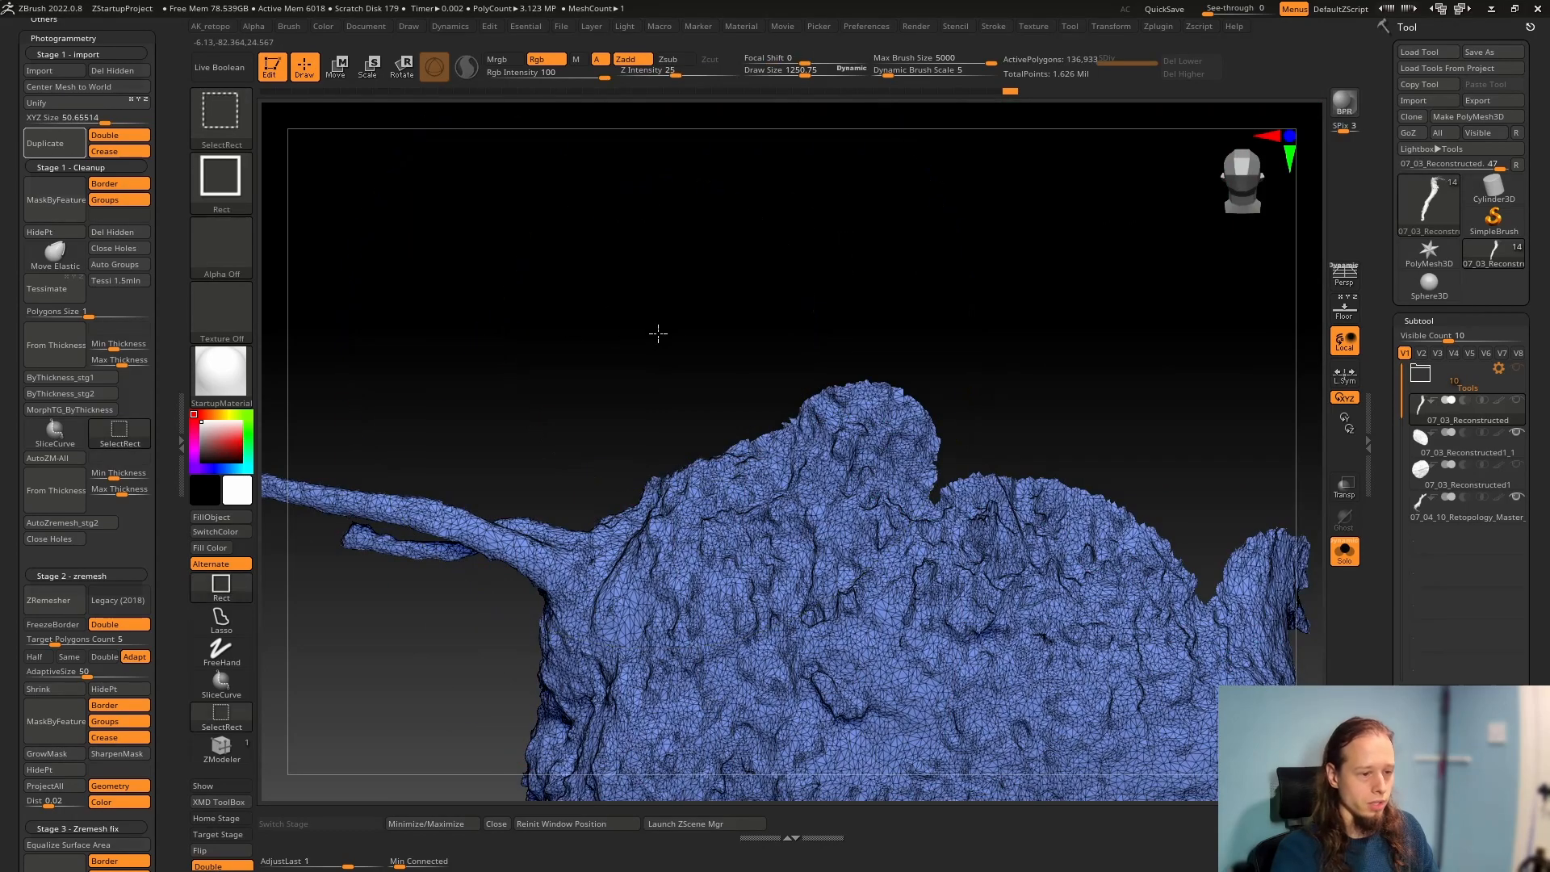
{"action": "left_click", "coordinate": [657, 331], "text": "ctrl+shift"}
{"action": "left_click", "coordinate": [915, 410], "text": "ctrl+shift"}
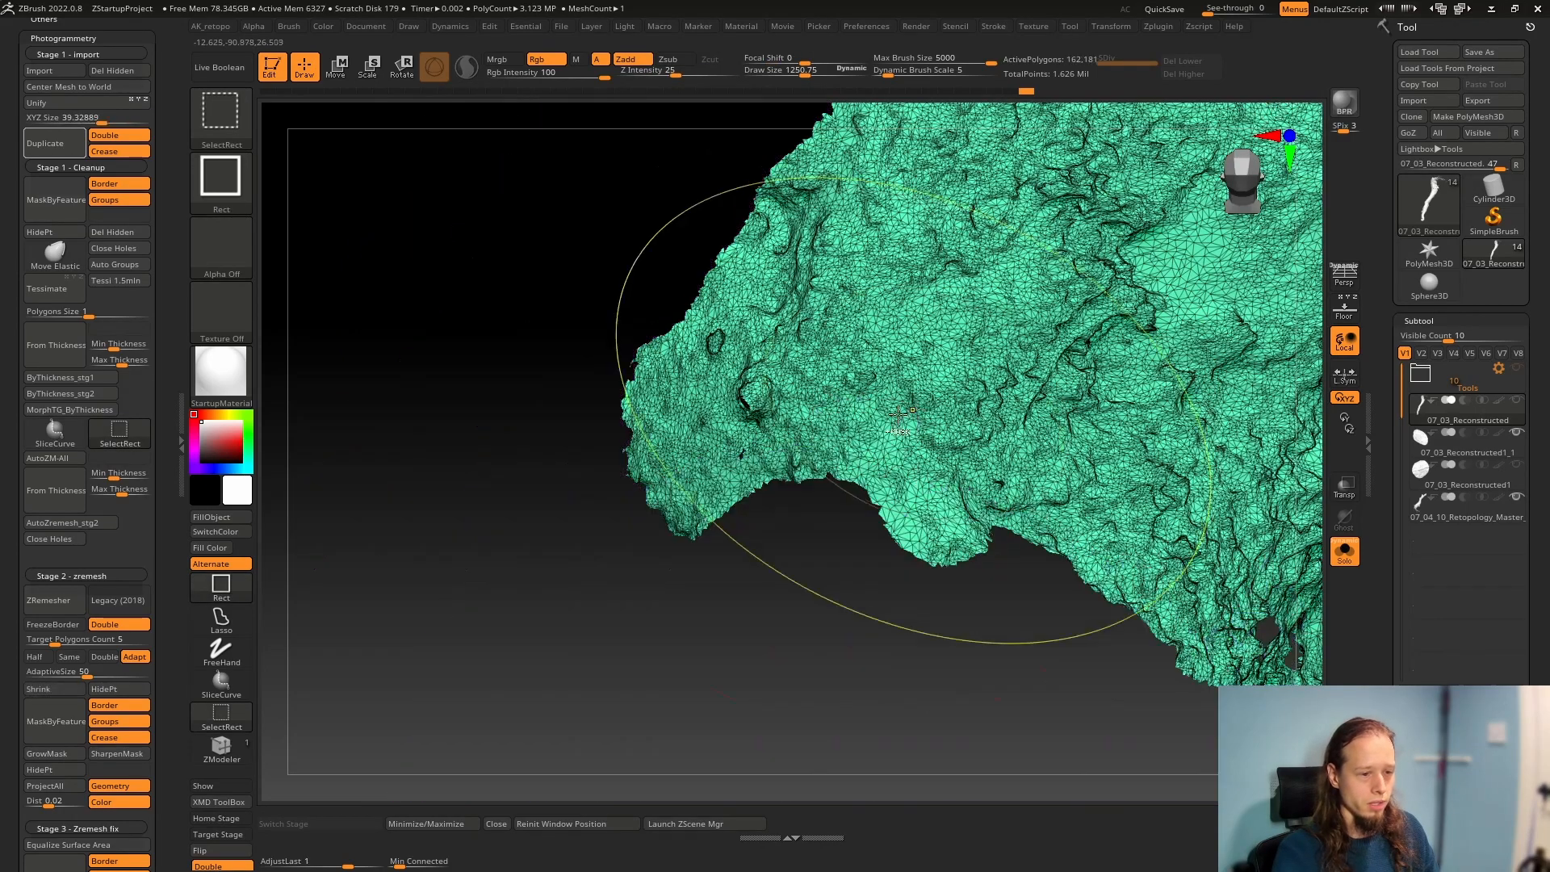
{"action": "left_click", "coordinate": [527, 514], "text": "ctrl+shift"}
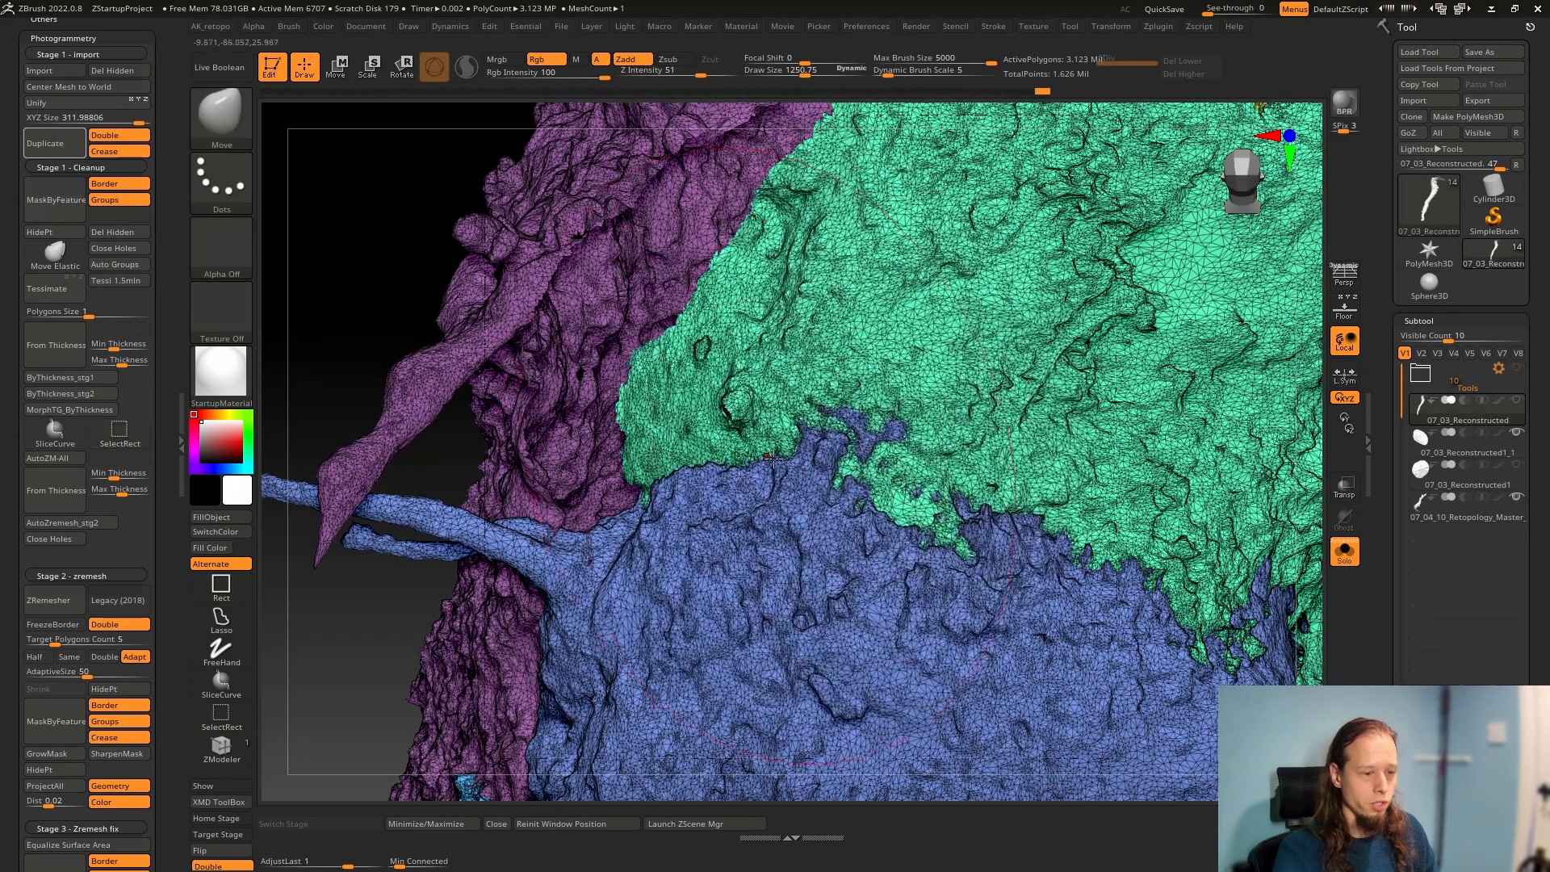
Turn off the polyframe display and choose the Move Topological brush
{"action": "mouse_move", "coordinate": [773, 463]}
{"action": "right_mouse_down", "text": "alt"}
{"action": "mouse_move", "coordinate": [452, 420]}
{"action": "mouse_move", "coordinate": [775, 576]}
{"action": "mouse_move", "coordinate": [614, 539]}
{"action": "mouse_move", "coordinate": [819, 618]}
{"action": "mouse_move", "coordinate": [721, 585]}
{"action": "mouse_move", "coordinate": [789, 564]}
{"action": "mouse_move", "coordinate": [761, 596]}
{"action": "right_mouse_up", "text": "alt"}
{"action": "key", "text": "shift+f"}
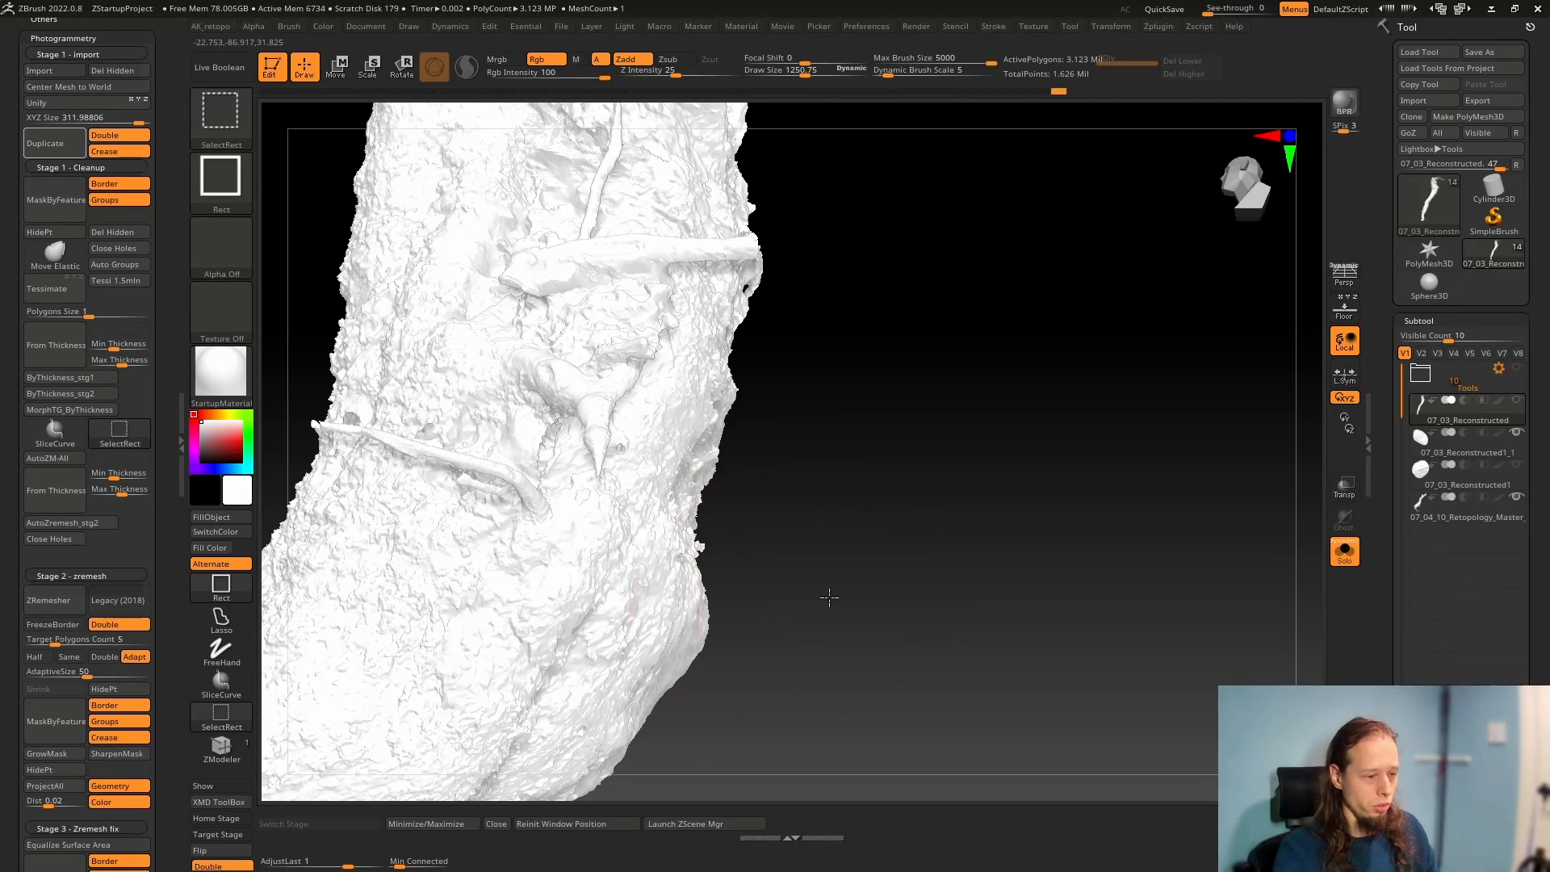
{"action": "mouse_move", "coordinate": [616, 546]}
{"action": "right_mouse_down", "text": "ctrl"}
{"action": "mouse_move", "coordinate": [702, 571]}
{"action": "mouse_move", "coordinate": [686, 574]}
{"action": "right_mouse_up", "text": "ctrl"}
{"action": "key", "text": "b"}
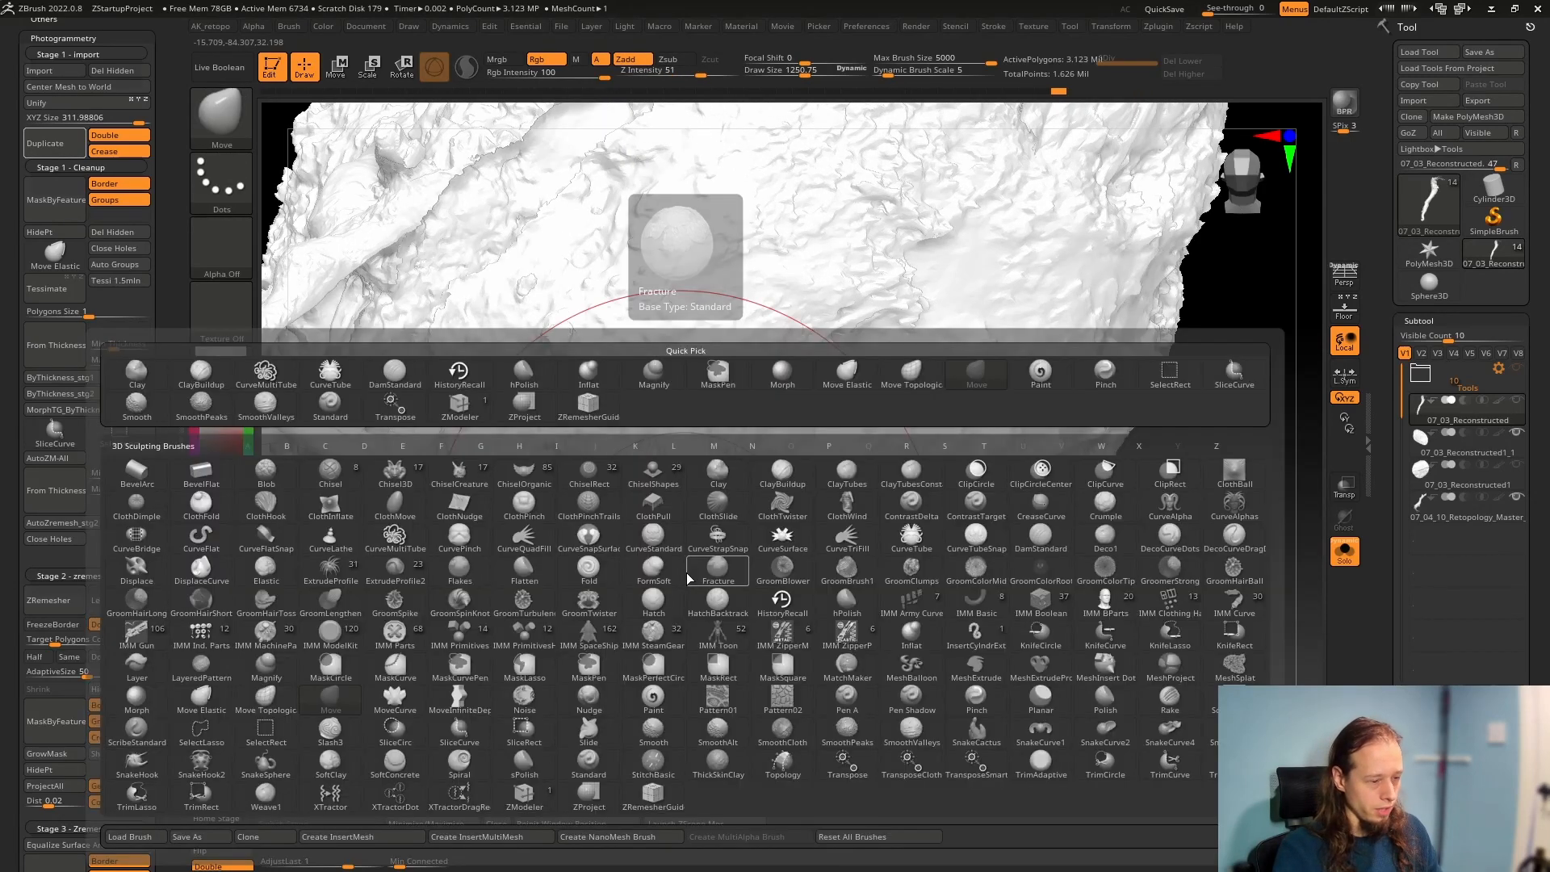
{"action": "left_click", "coordinate": [268, 704]}
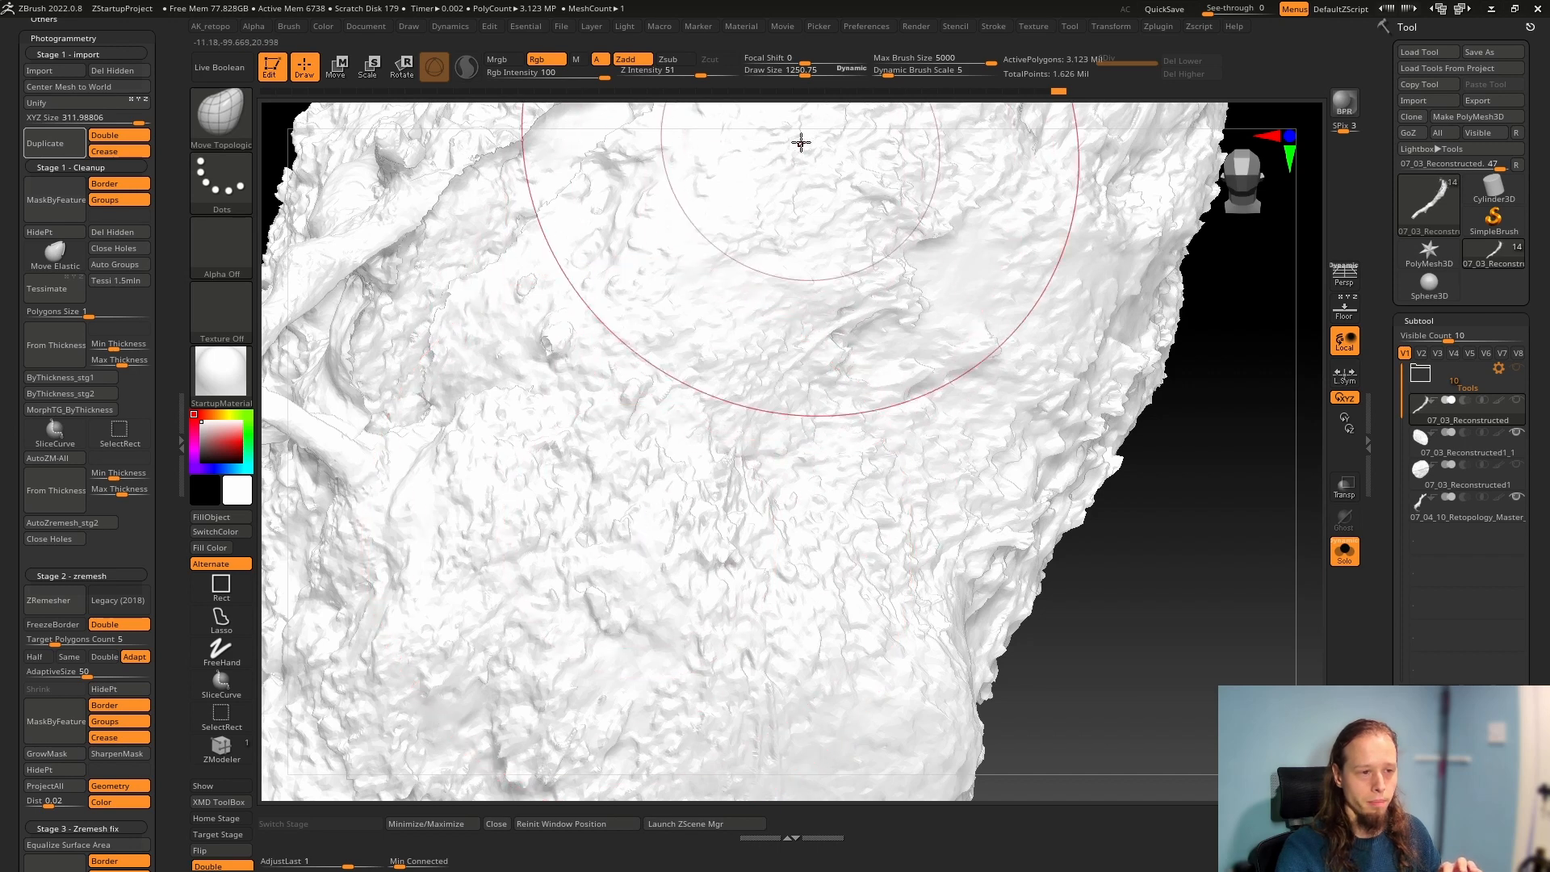
Set the brush's draw size to about 923 and show the polyframe with its polygroups again
{"action": "left_click_drag", "start_coordinate": [803, 70], "coordinate": [783, 69]}
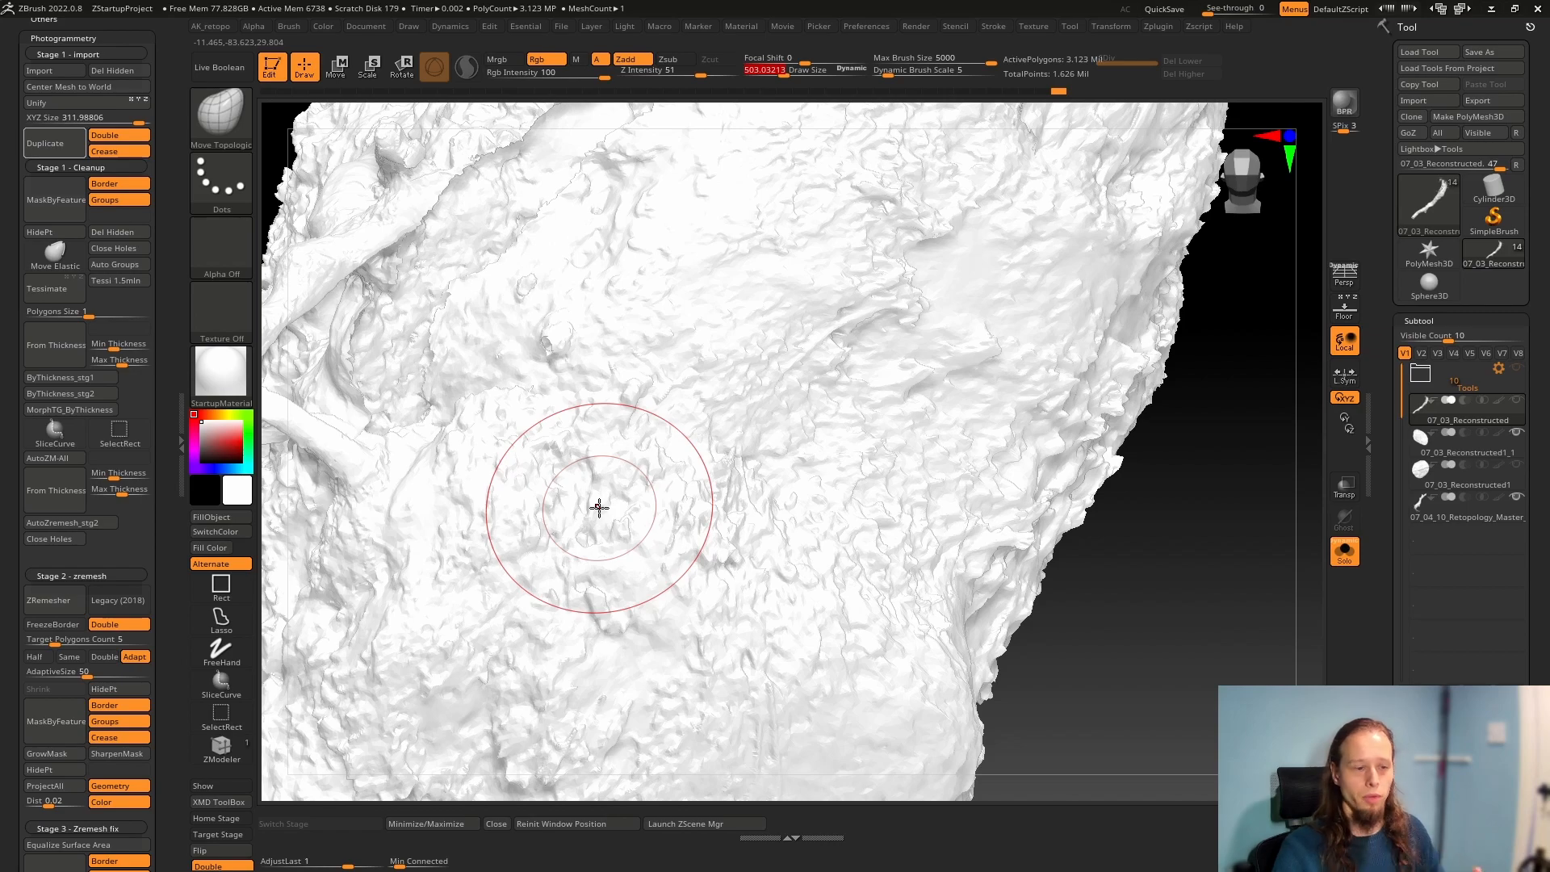
{"action": "key", "text": "space"}
{"action": "left_click_drag", "start_coordinate": [602, 589], "coordinate": [614, 590]}
{"action": "right_click_drag", "start_coordinate": [640, 550], "coordinate": [631, 614], "text": "alt"}
{"action": "key", "text": "shift+f"}
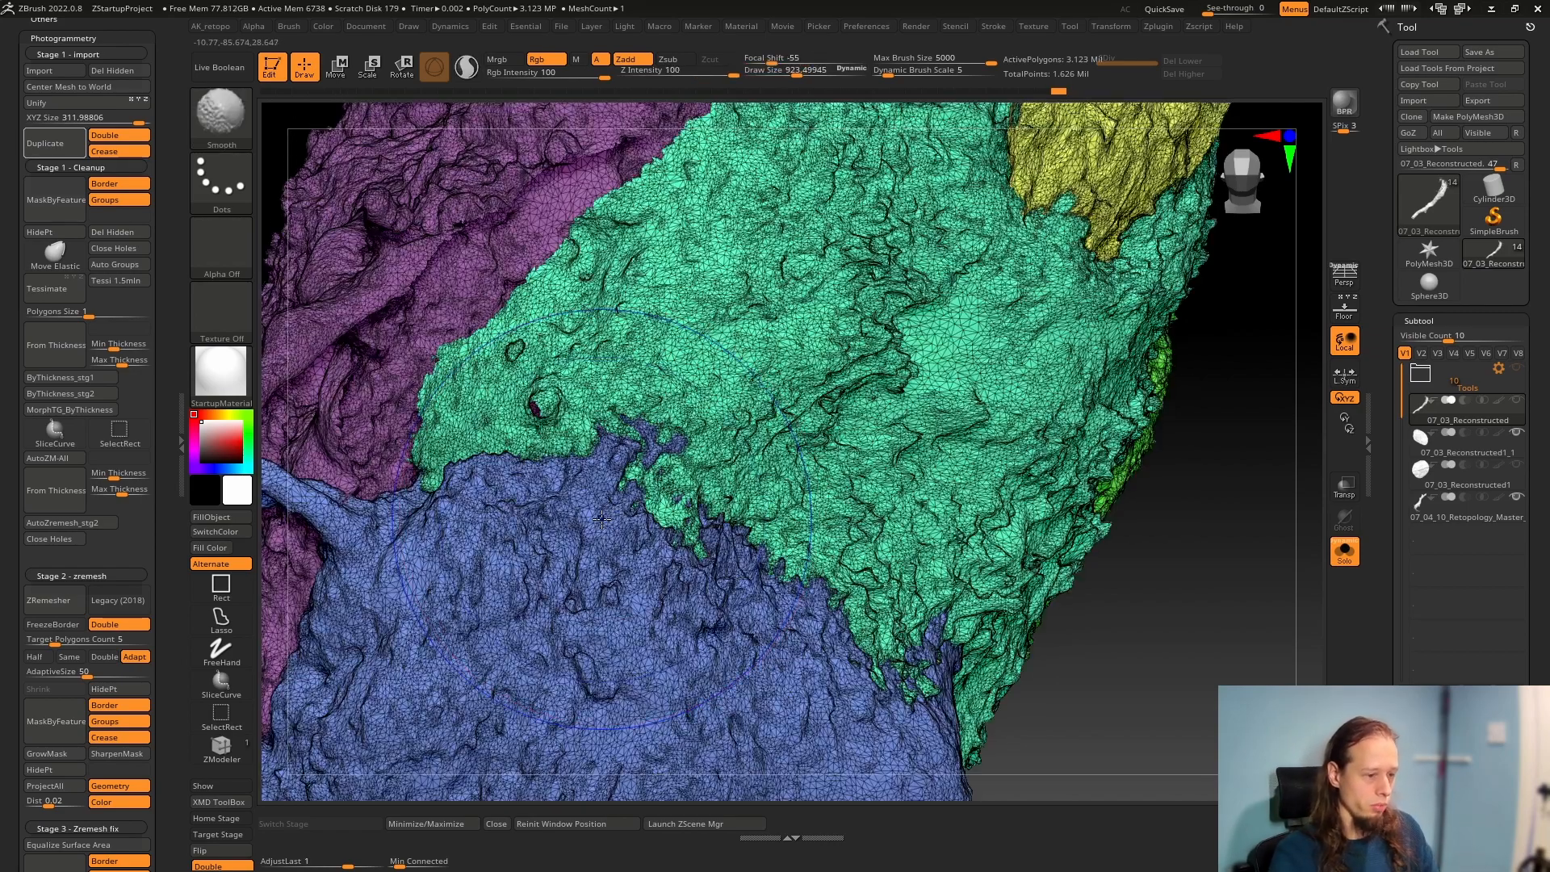
Push and pull the surface along the seam between the blue and green polygroups with the Move Topological brush
{"action": "right_click_drag", "start_coordinate": [599, 513], "coordinate": [685, 494], "text": "ctrl"}
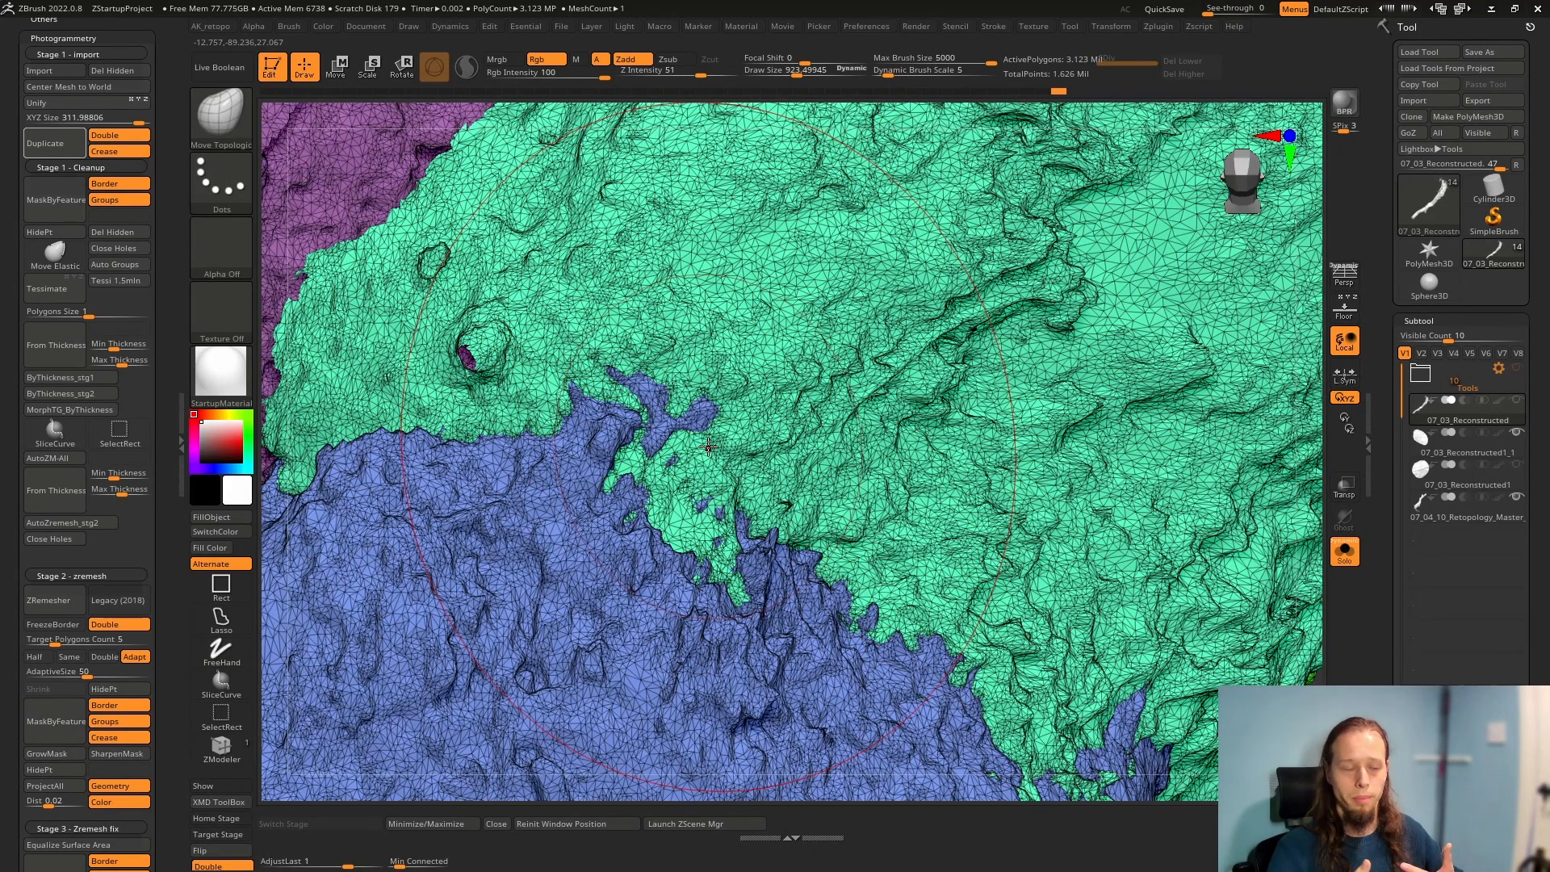
{"action": "left_click_drag", "start_coordinate": [617, 471], "coordinate": [599, 533]}
{"action": "right_click_drag", "start_coordinate": [664, 632], "coordinate": [707, 626]}
{"action": "left_click_drag", "start_coordinate": [680, 590], "coordinate": [695, 634]}
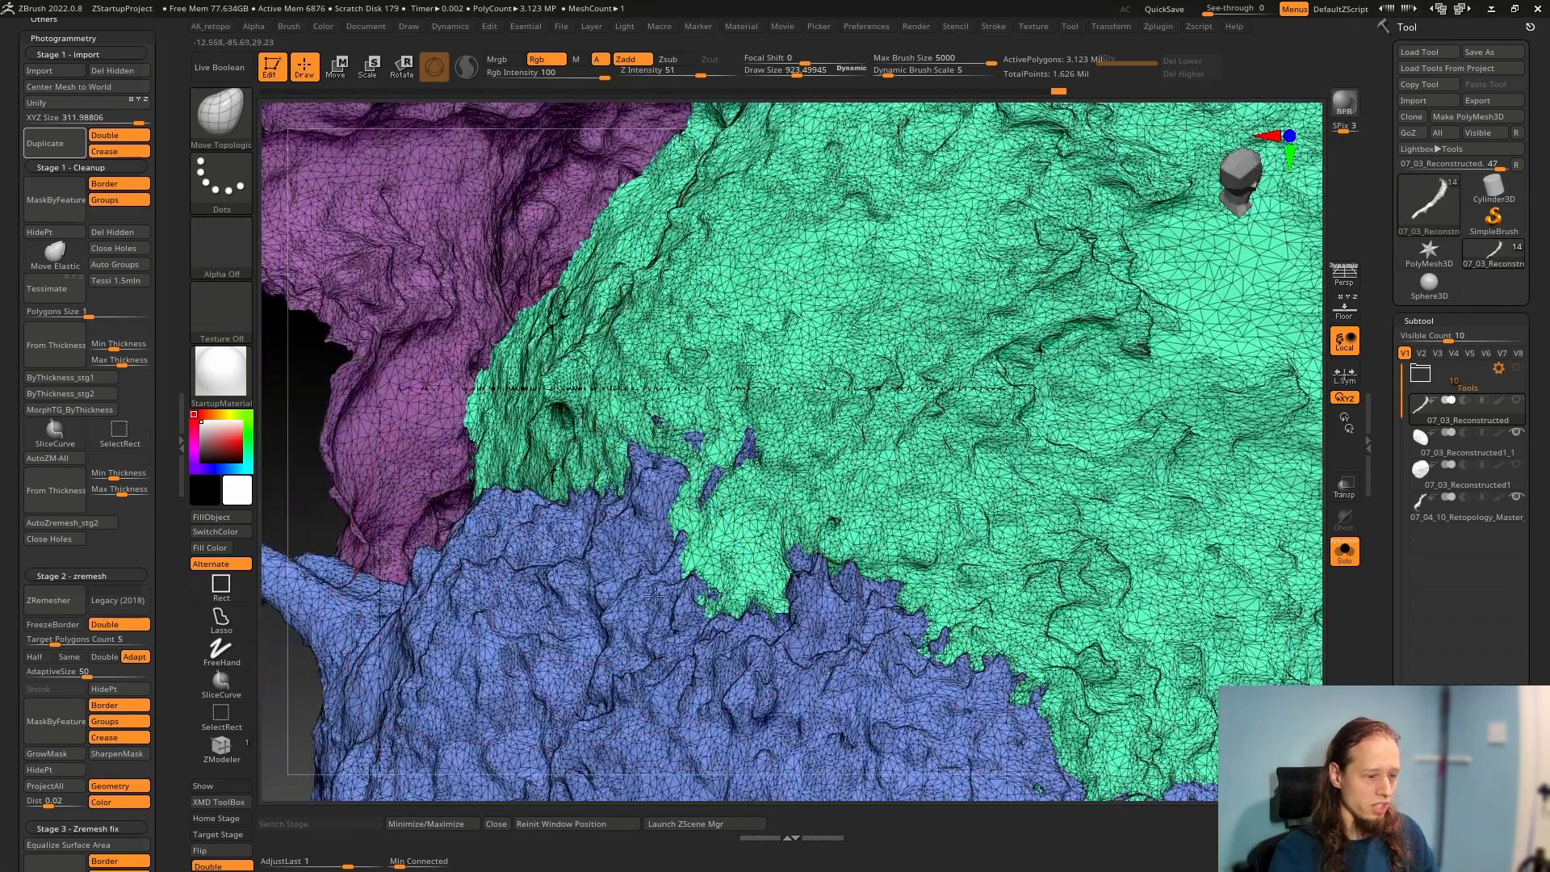
{"action": "right_click_drag", "start_coordinate": [700, 634], "coordinate": [755, 645]}
{"action": "left_click_drag", "start_coordinate": [772, 518], "coordinate": [710, 526]}
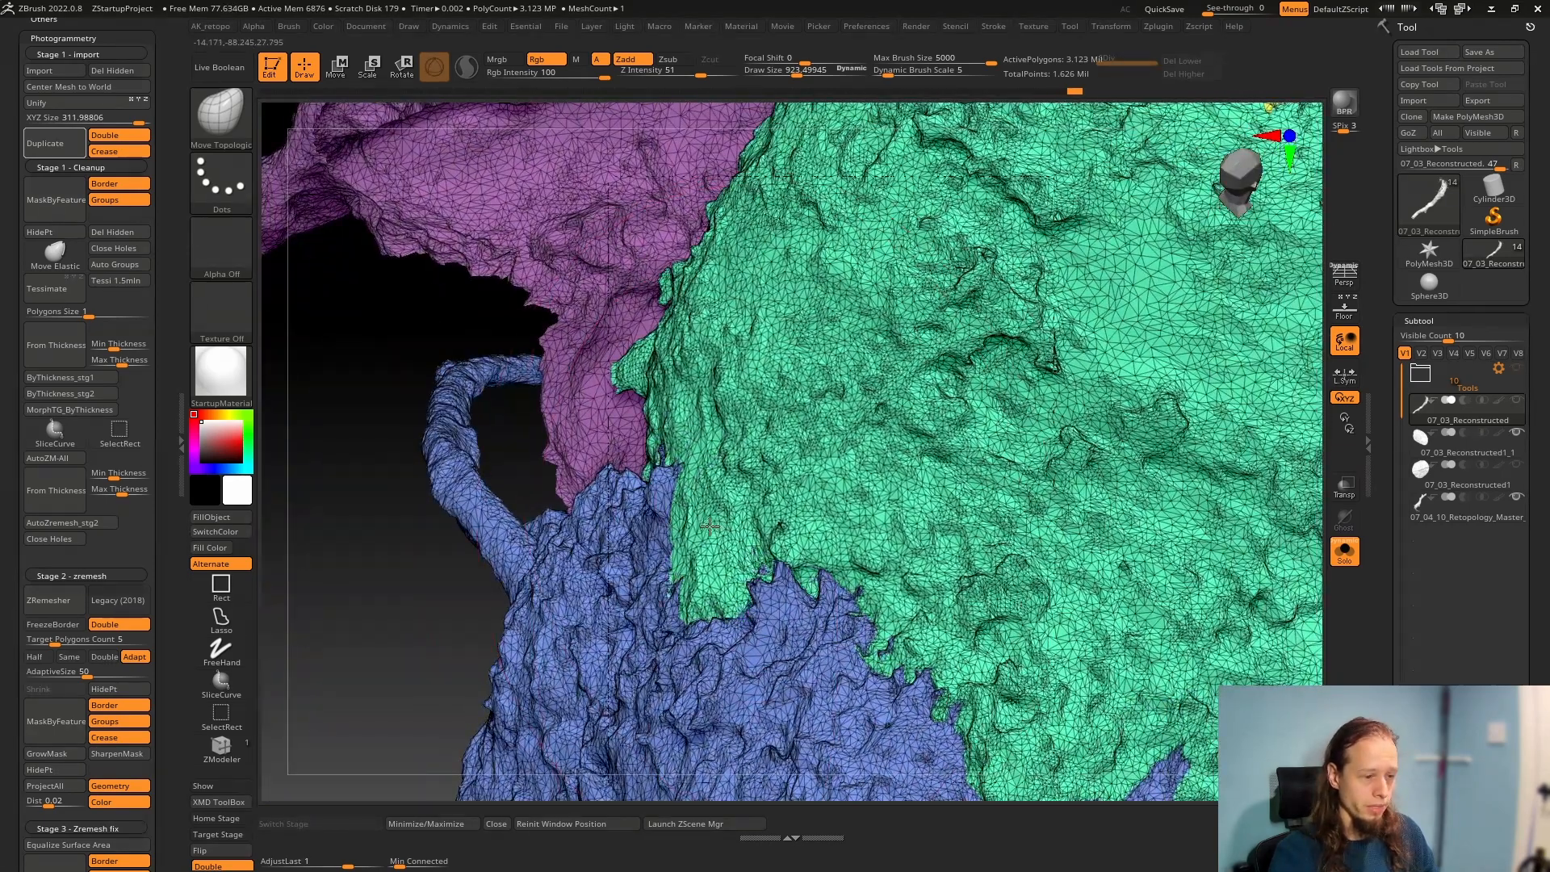
{"action": "left_click_drag", "start_coordinate": [920, 633], "coordinate": [824, 646]}
Turn off the polyframe and examine the reshaped surface near the branches from several angles and at trunk scale
{"action": "key", "text": "shift+f"}
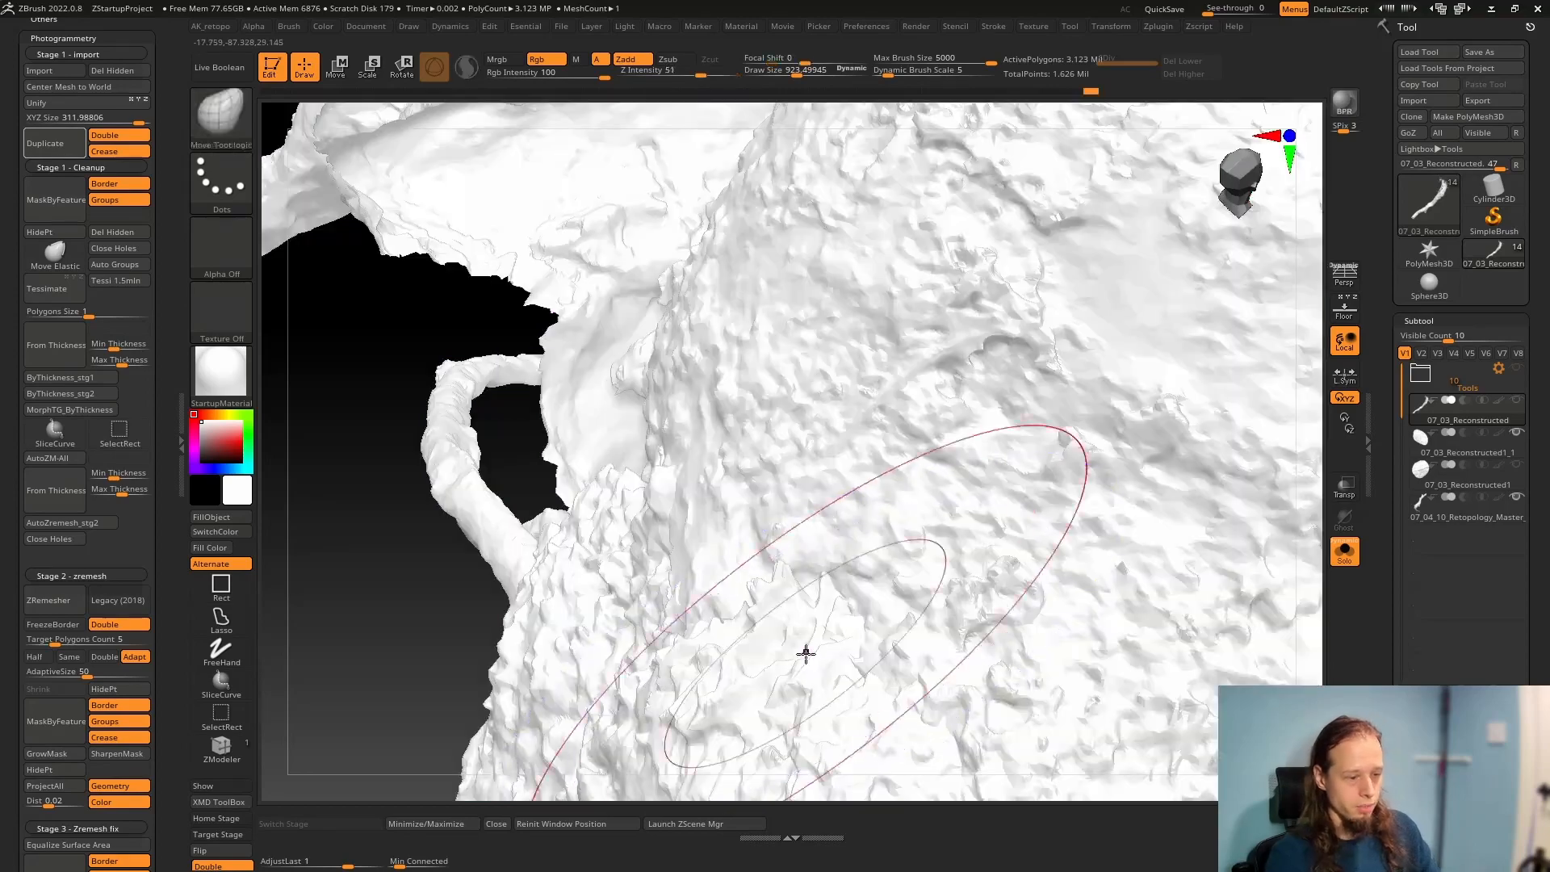
{"action": "right_click_drag", "start_coordinate": [787, 638], "coordinate": [769, 640]}
{"action": "left_click_drag", "start_coordinate": [769, 640], "coordinate": [806, 605]}
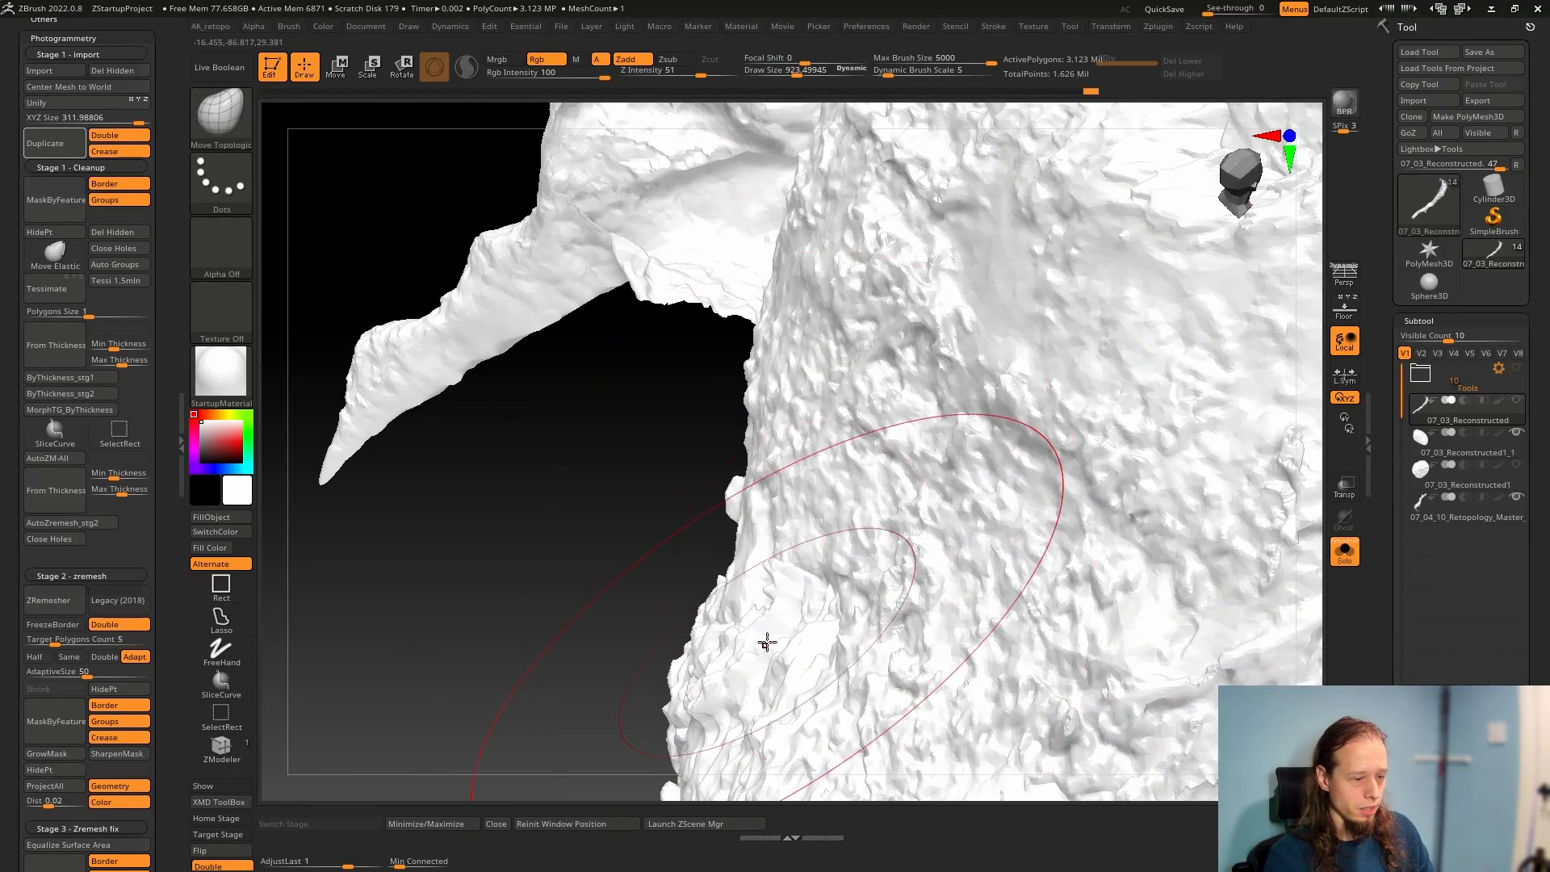
{"action": "mouse_move", "coordinate": [765, 640]}
{"action": "right_mouse_down"}
{"action": "mouse_move", "coordinate": [872, 653]}
{"action": "mouse_move", "coordinate": [625, 637]}
{"action": "right_mouse_up"}
{"action": "left_click_drag", "start_coordinate": [633, 630], "coordinate": [700, 639]}
{"action": "mouse_move", "coordinate": [701, 638]}
{"action": "right_mouse_down"}
{"action": "mouse_move", "coordinate": [633, 643]}
{"action": "mouse_move", "coordinate": [689, 564]}
{"action": "right_mouse_up"}
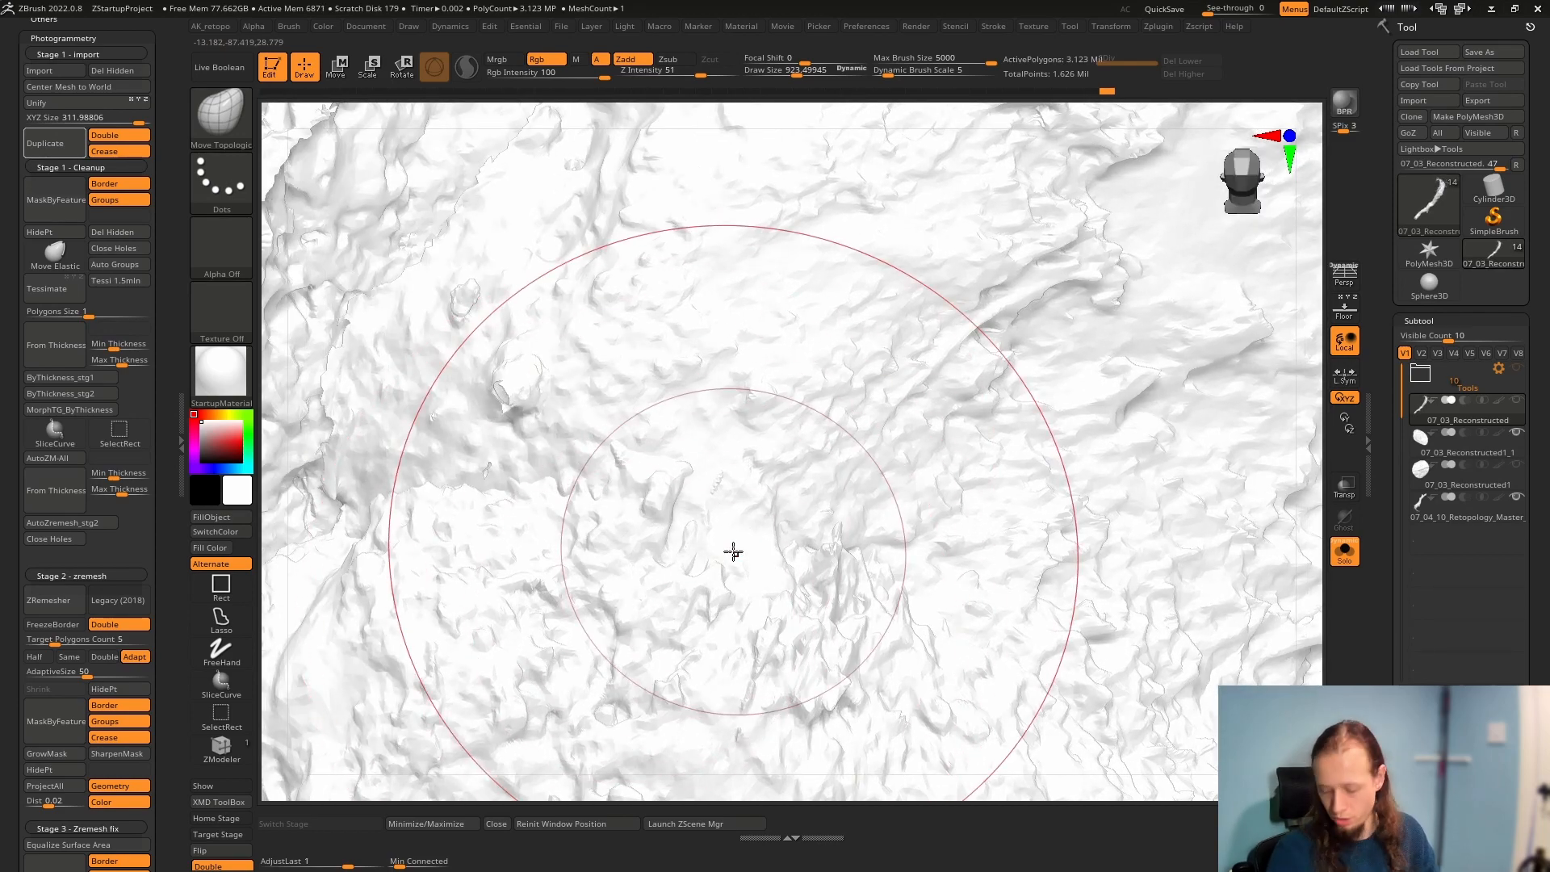
{"action": "right_click_drag", "start_coordinate": [733, 552], "coordinate": [396, 502], "text": "ctrl"}
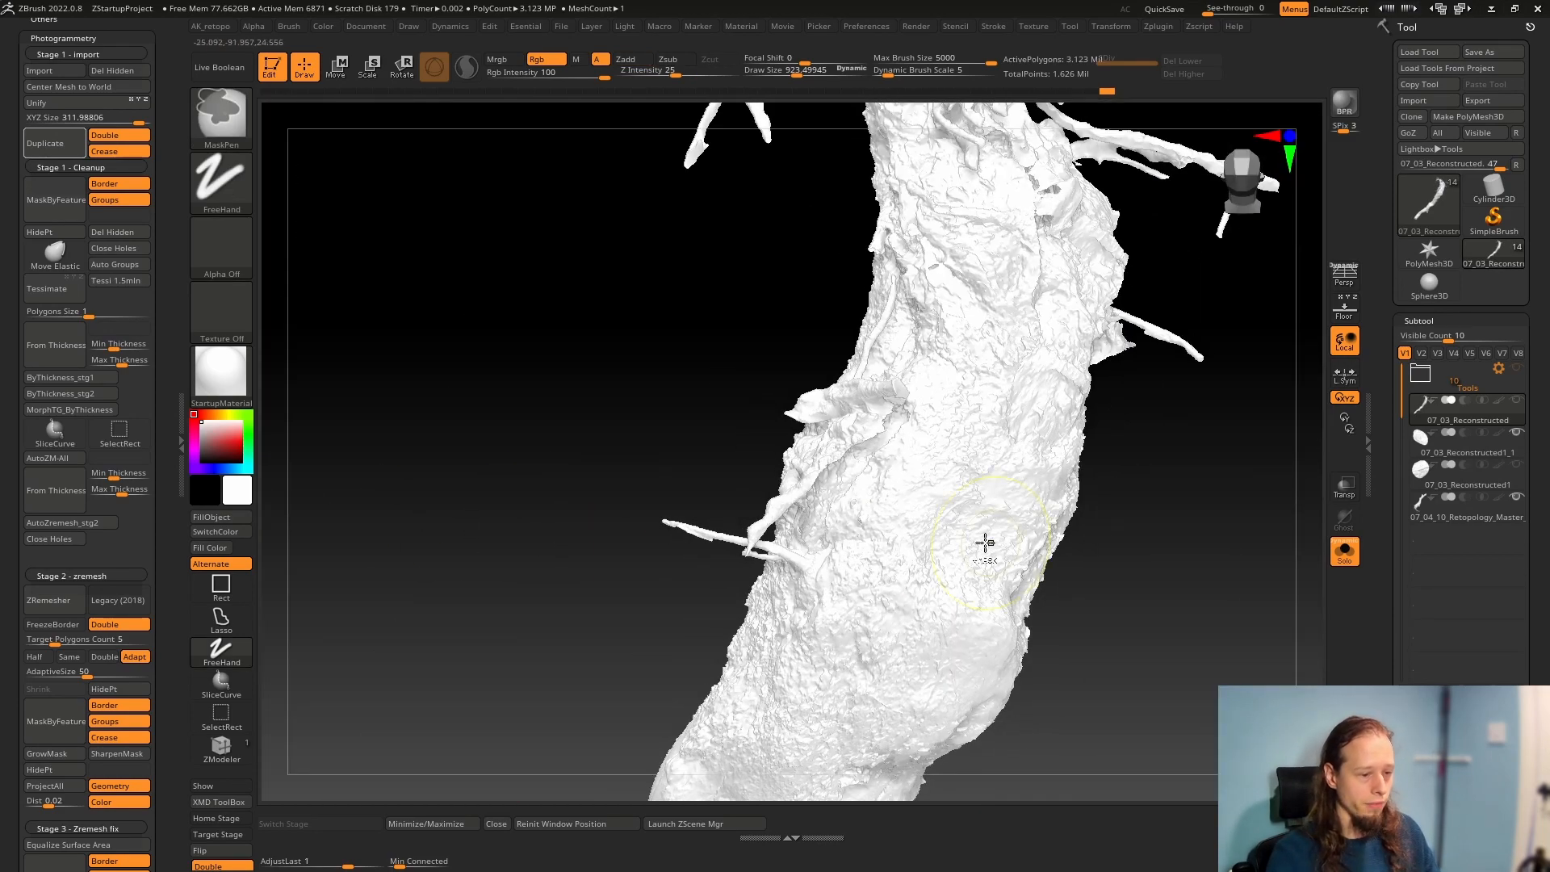
{"action": "right_click_drag", "start_coordinate": [986, 543], "coordinate": [870, 608], "text": "ctrl"}
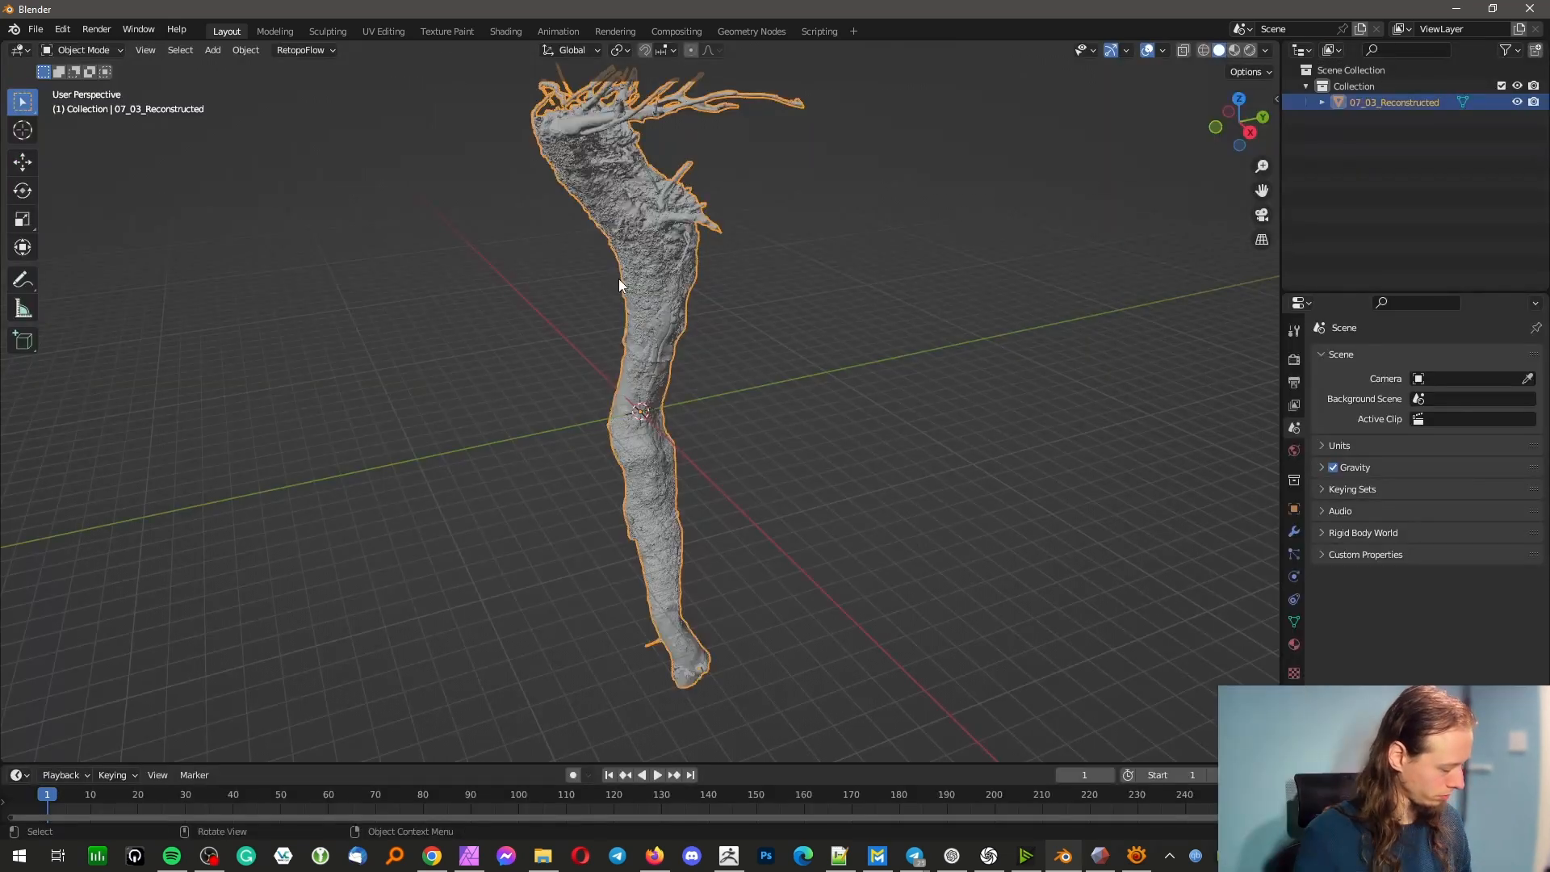
In Blender, start a new RetopoFlow mesh at the cursor for 07_03_Reconstructed and dismiss the welcome note
{"action": "left_click", "coordinate": [305, 50]}
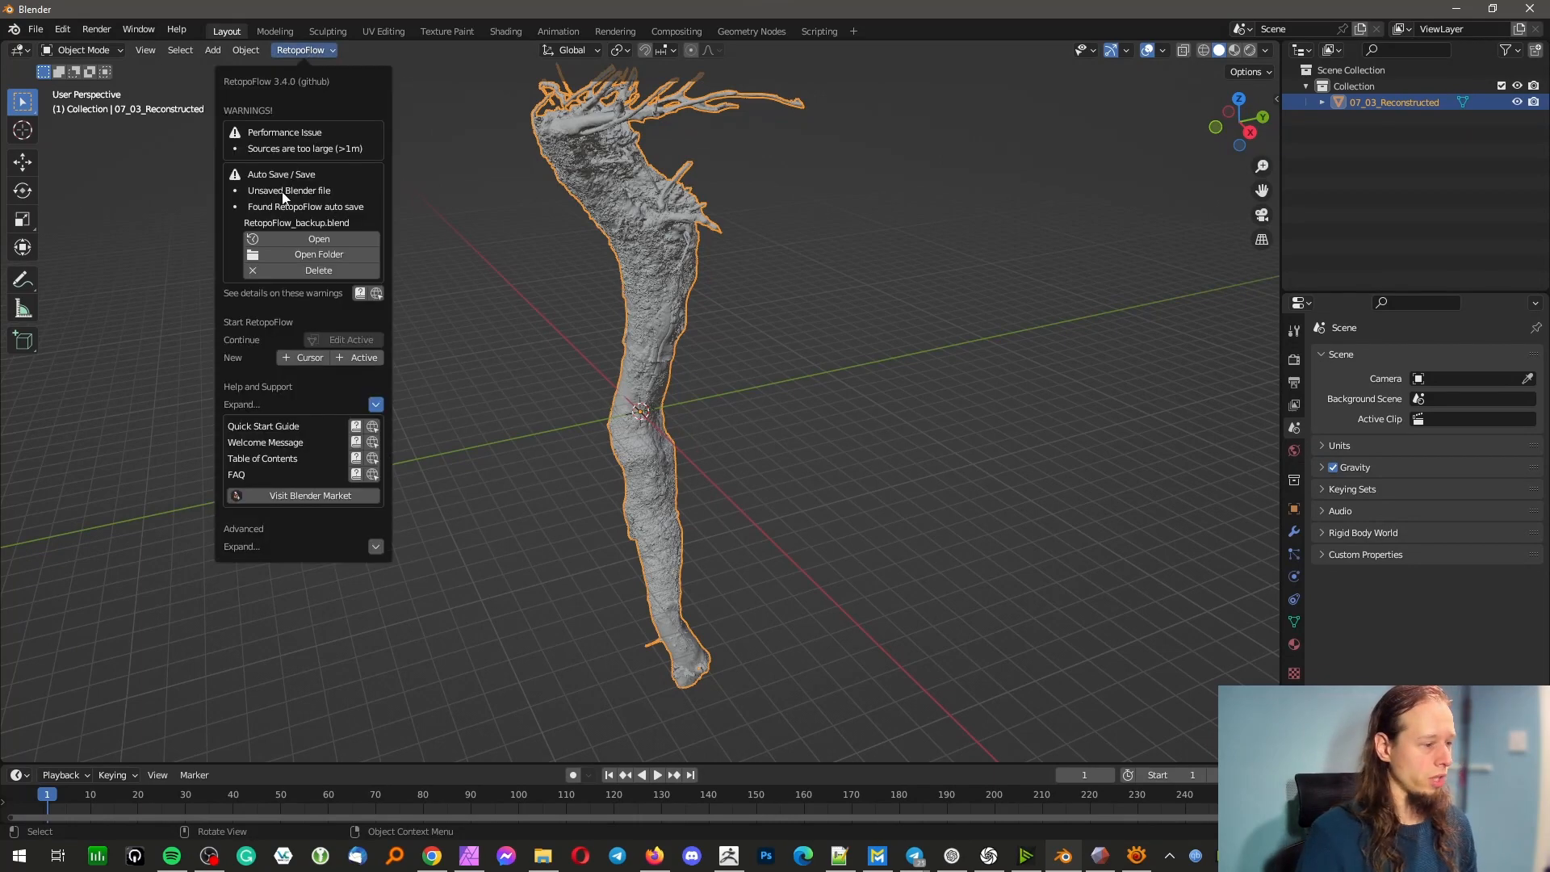
{"action": "left_click", "coordinate": [294, 357]}
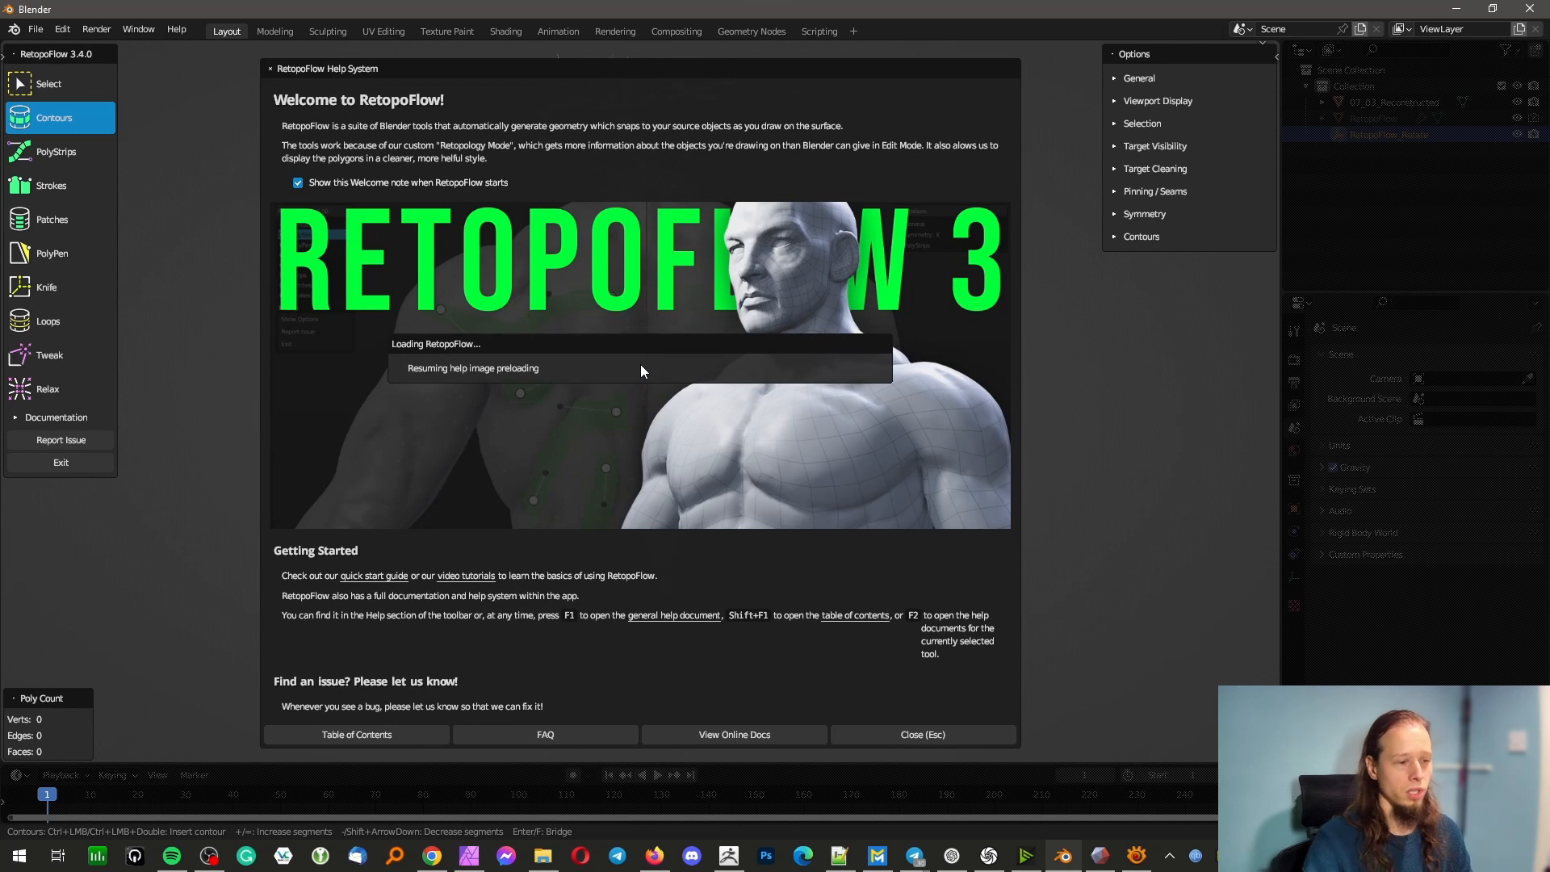
{"action": "left_click", "coordinate": [917, 735]}
{"action": "left_click", "coordinate": [666, 414]}
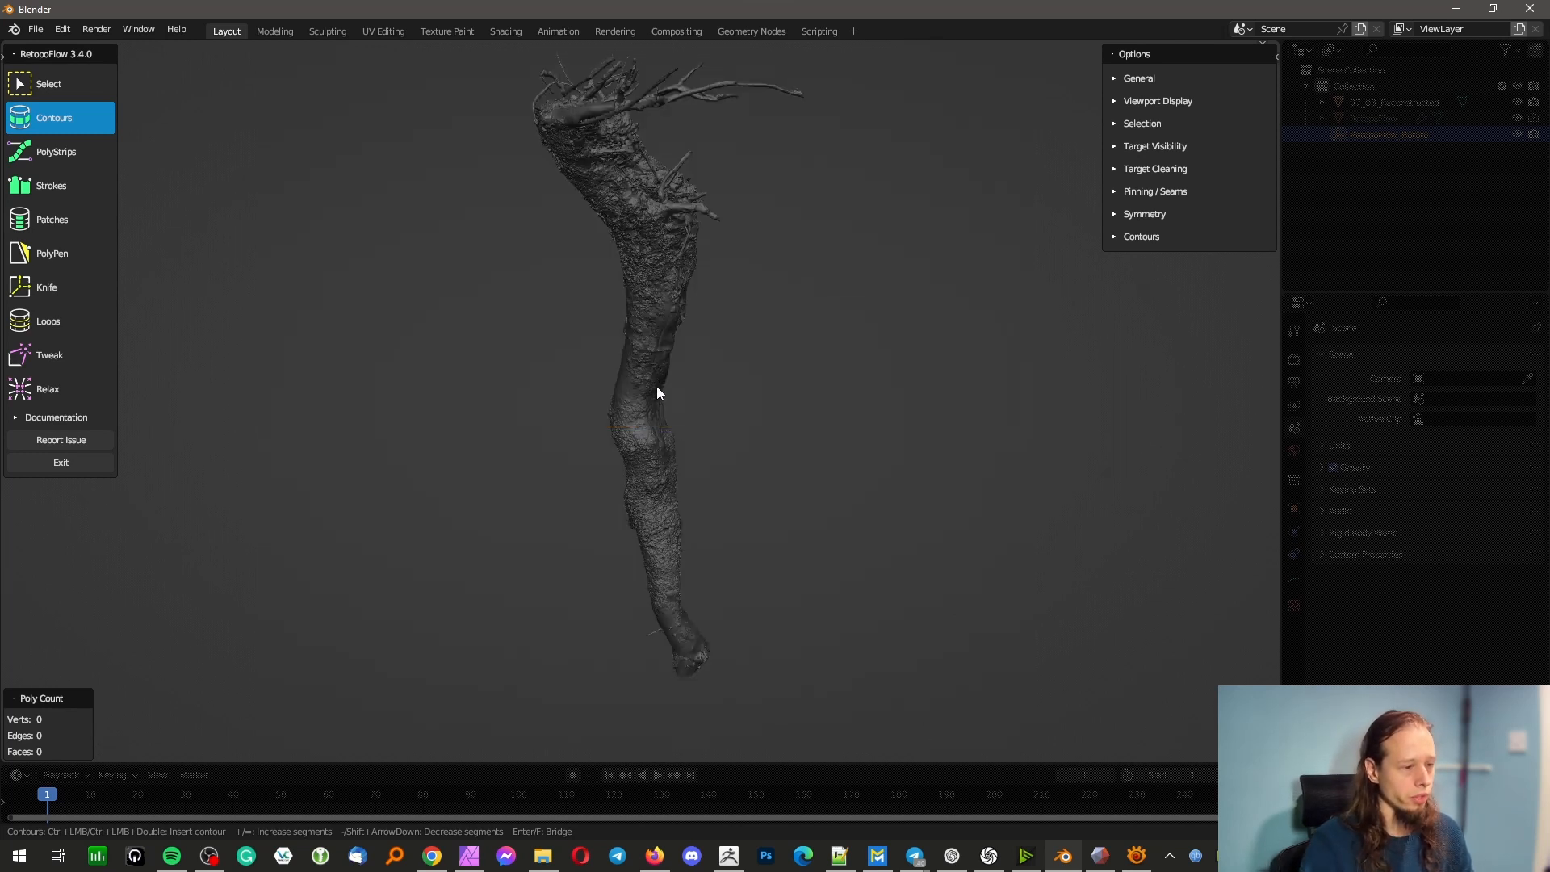
Insert two contours across the upper trunk below the branches with the Contours tool, forming a band of faces
{"action": "scroll", "coordinate": [678, 371], "scroll_direction": "up", "scroll_amount": 4}
{"action": "middle_click_drag", "start_coordinate": [707, 275], "coordinate": [598, 606]}
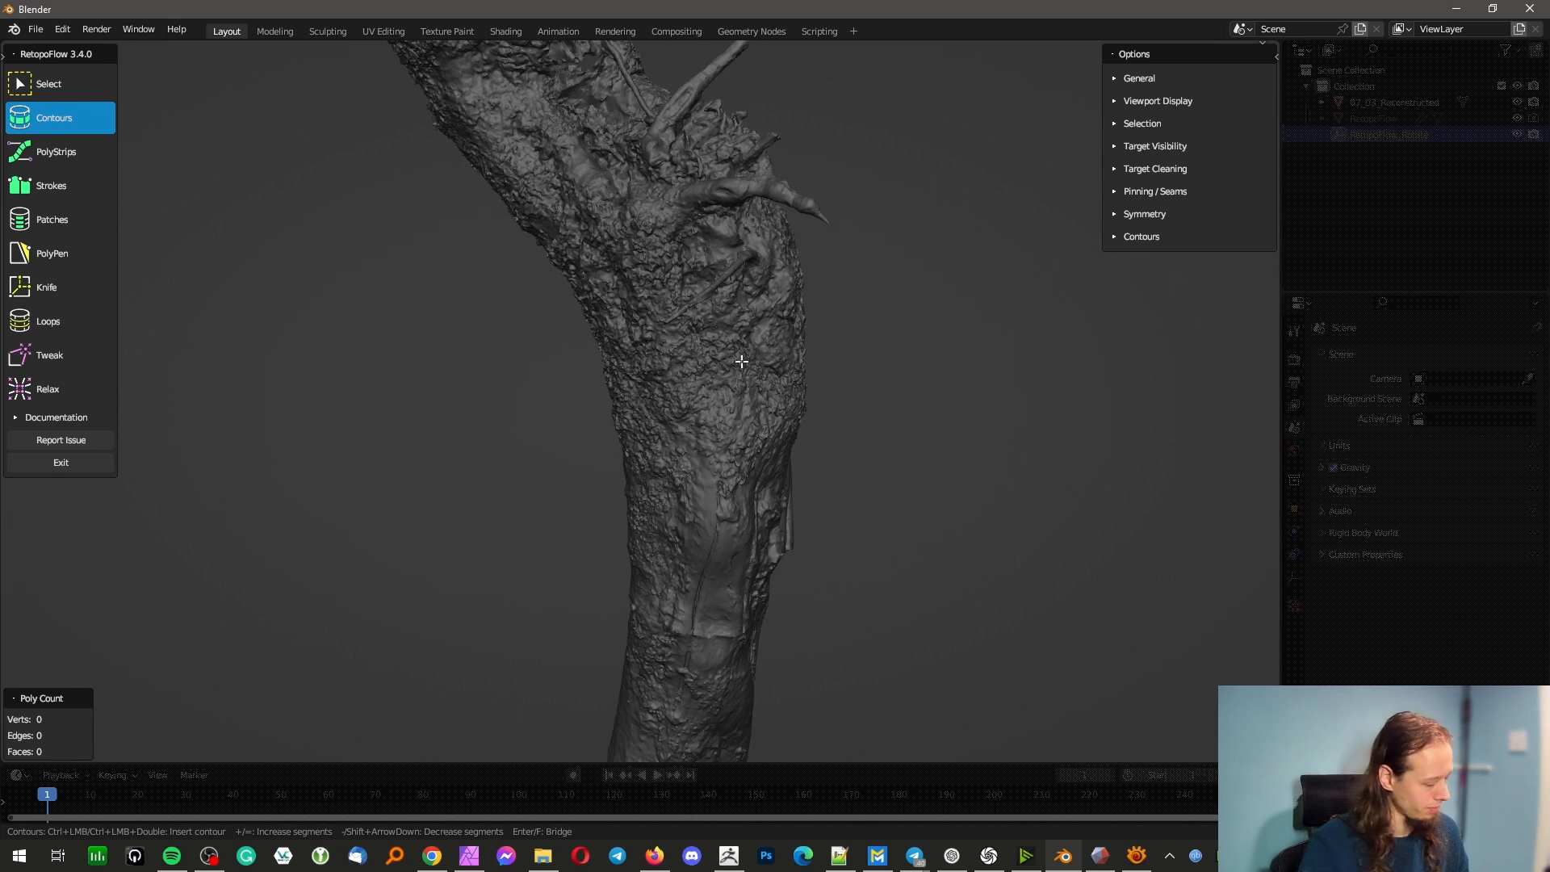
{"action": "middle_click_drag", "start_coordinate": [742, 362], "coordinate": [307, 339]}
{"action": "left_click_drag", "start_coordinate": [468, 340], "coordinate": [868, 314], "text": "ctrl"}
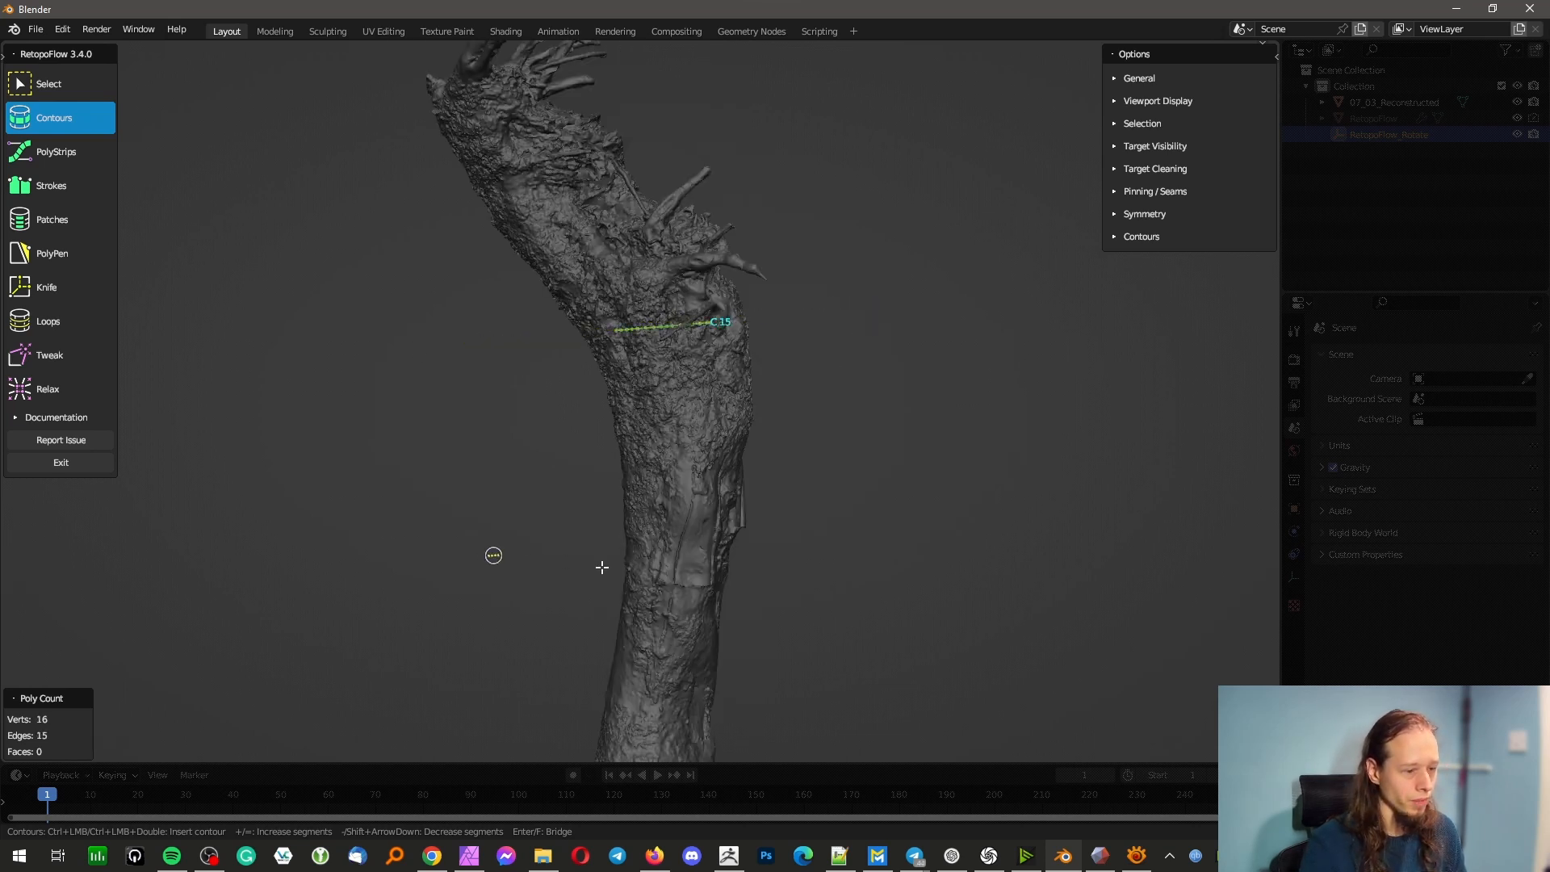
{"action": "left_click_drag", "start_coordinate": [602, 567], "coordinate": [836, 571], "text": "ctrl"}
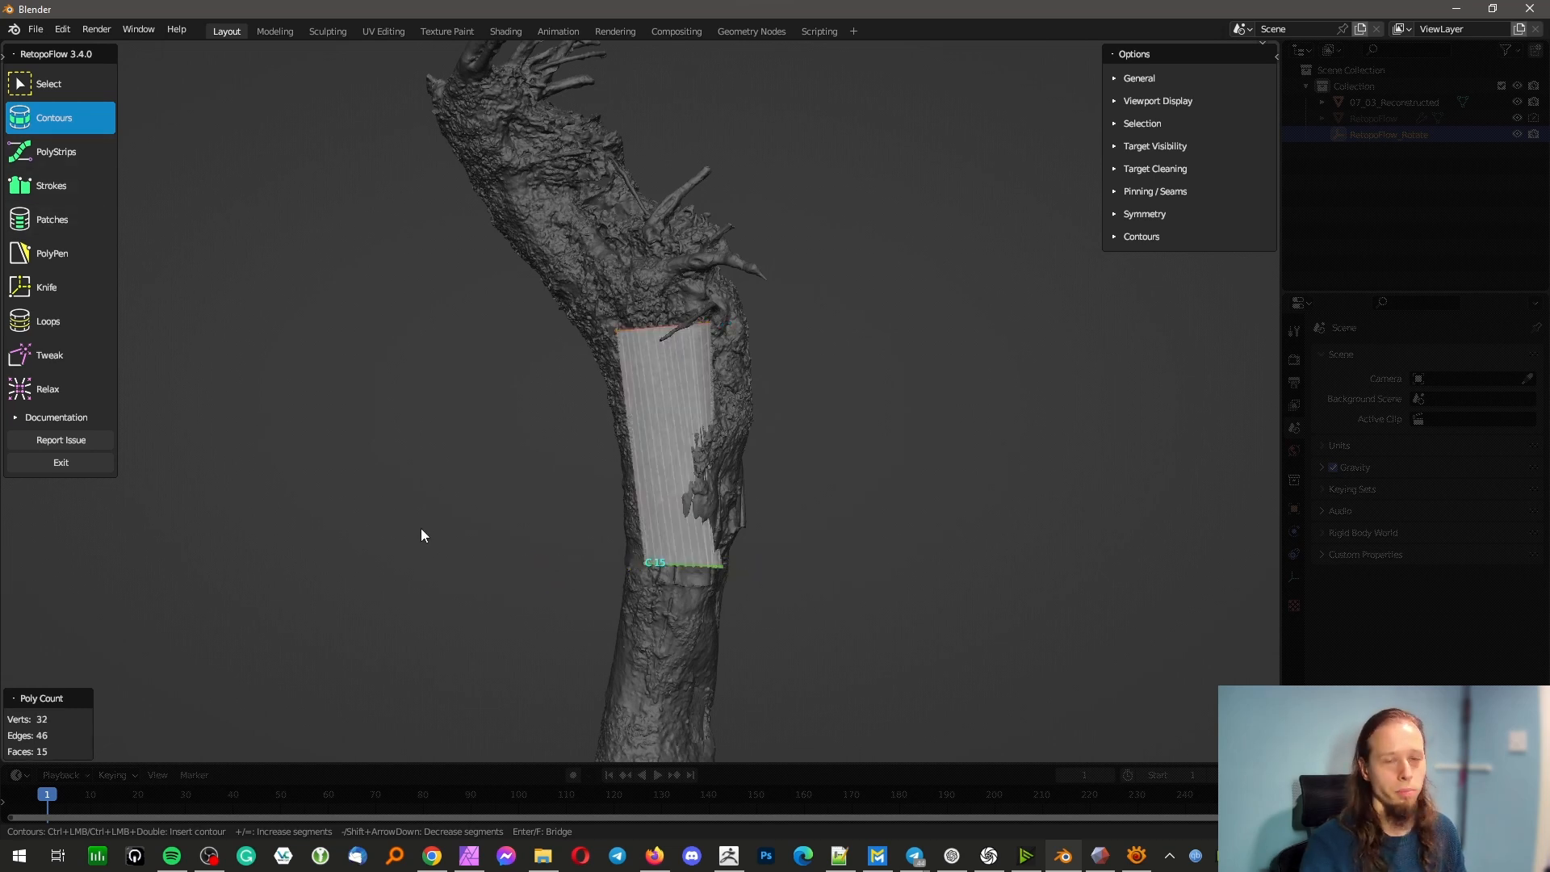
Extend the retopology band down the trunk with two more contours, checking its fit from the side
{"action": "middle_click_drag", "start_coordinate": [514, 575], "coordinate": [544, 592]}
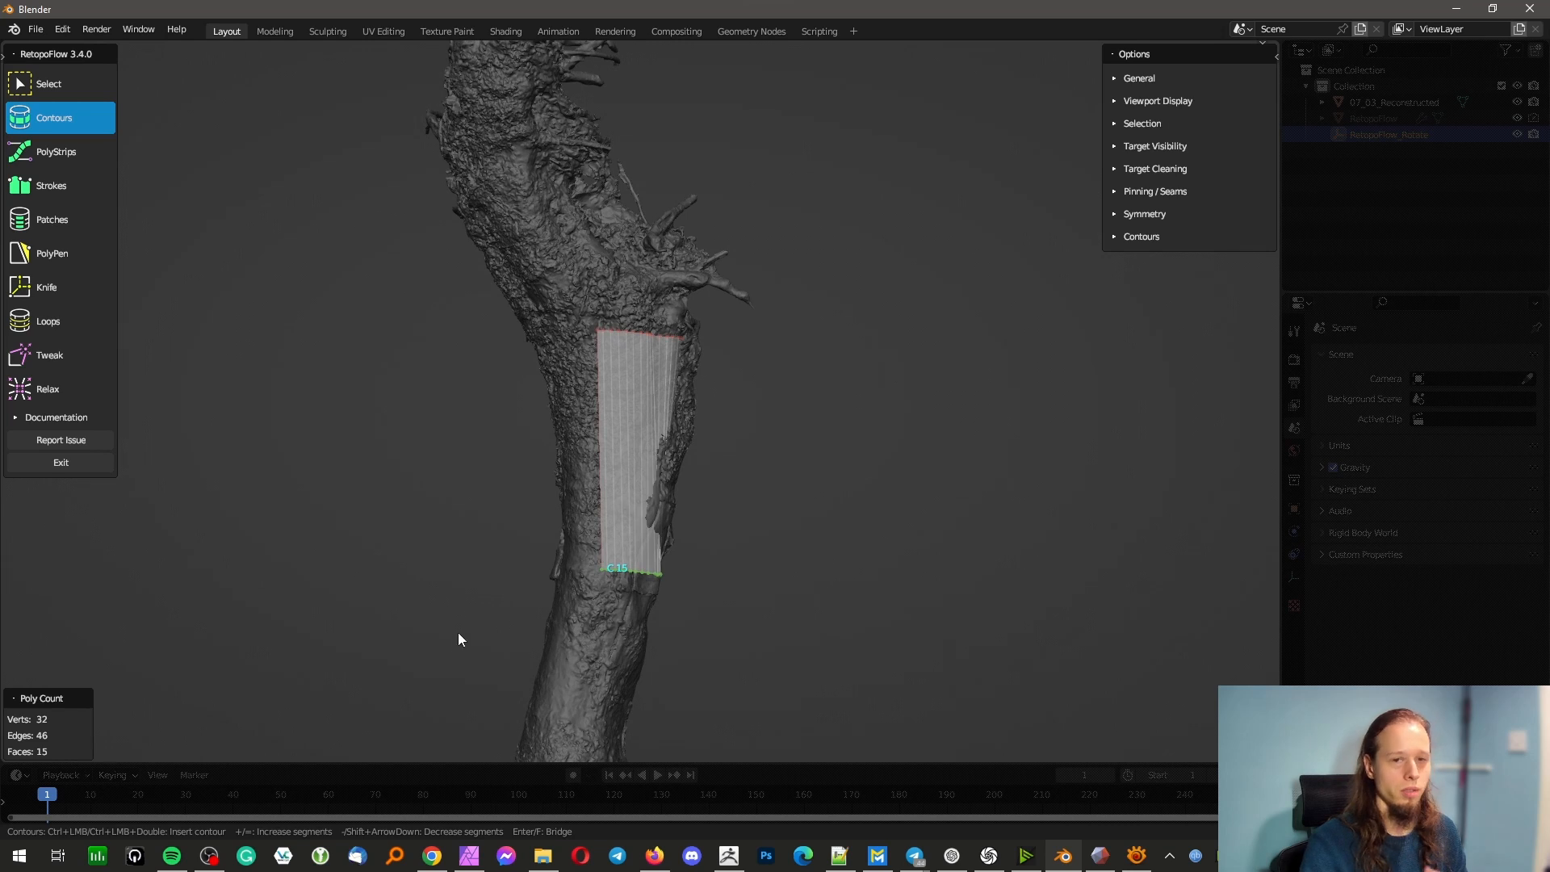
{"action": "left_click_drag", "start_coordinate": [483, 654], "coordinate": [709, 715], "text": "ctrl"}
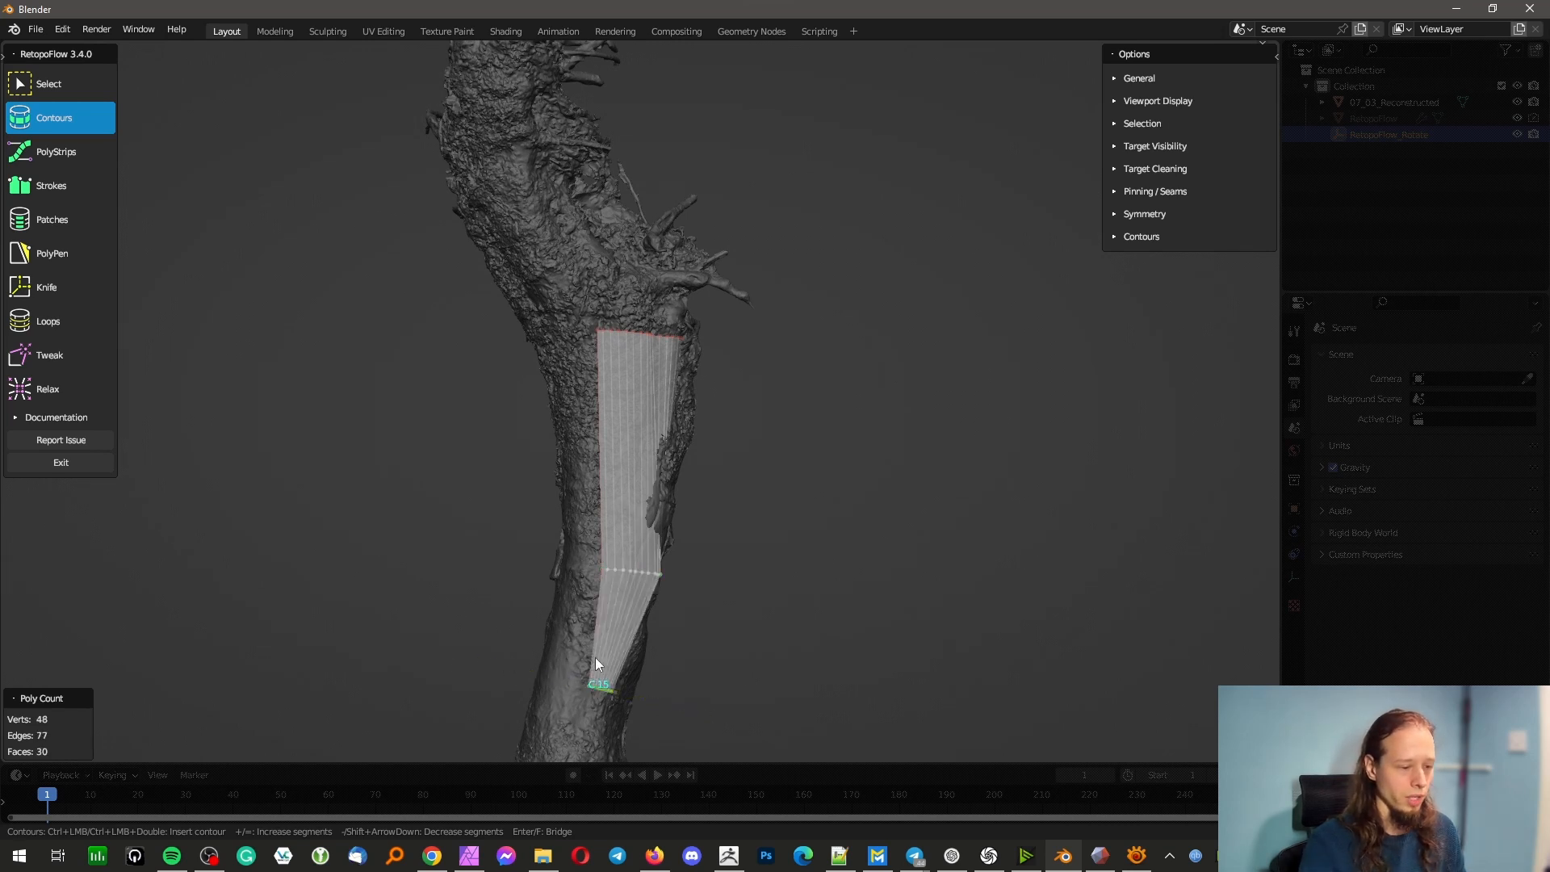
{"action": "middle_click_drag", "start_coordinate": [596, 662], "coordinate": [343, 557]}
{"action": "scroll", "coordinate": [813, 633], "scroll_direction": "up", "scroll_amount": 3}
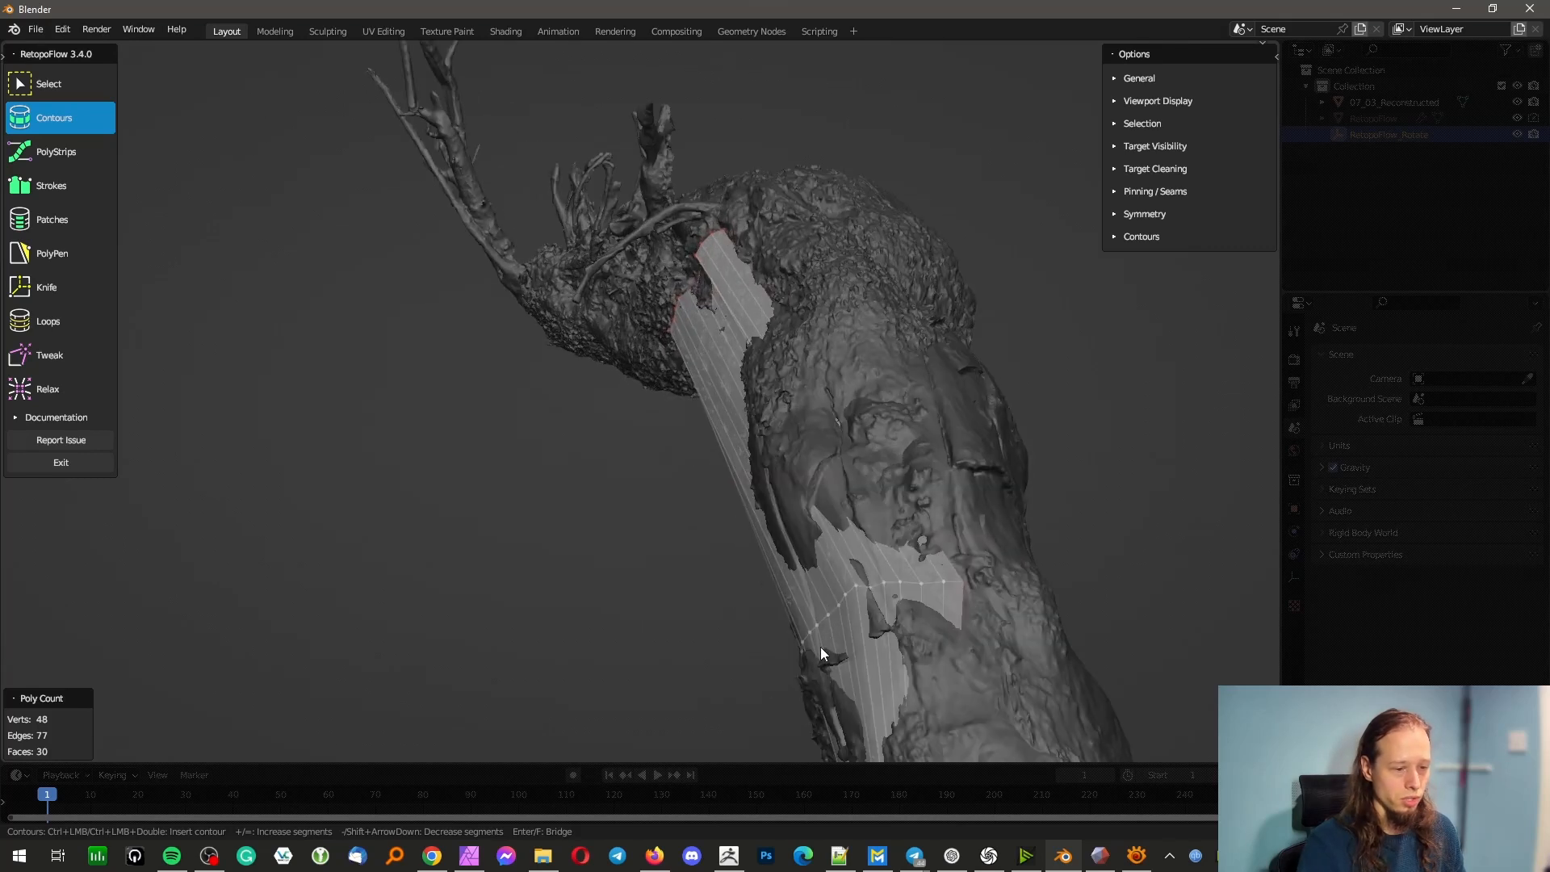
{"action": "scroll", "coordinate": [822, 649], "scroll_direction": "down", "scroll_amount": 2}
{"action": "middle_click_drag", "start_coordinate": [827, 619], "coordinate": [578, 598]}
{"action": "mouse_move", "coordinate": [622, 648]}
{"action": "middle_mouse_down"}
{"action": "mouse_move", "coordinate": [568, 675]}
{"action": "mouse_move", "coordinate": [579, 689]}
{"action": "mouse_move", "coordinate": [640, 650]}
{"action": "mouse_move", "coordinate": [624, 656]}
{"action": "middle_mouse_up"}
{"action": "left_click_drag", "start_coordinate": [602, 646], "coordinate": [810, 612]}
{"action": "mouse_move", "coordinate": [627, 613]}
{"action": "middle_mouse_down"}
{"action": "mouse_move", "coordinate": [450, 633]}
{"action": "mouse_move", "coordinate": [600, 604]}
{"action": "middle_mouse_up"}
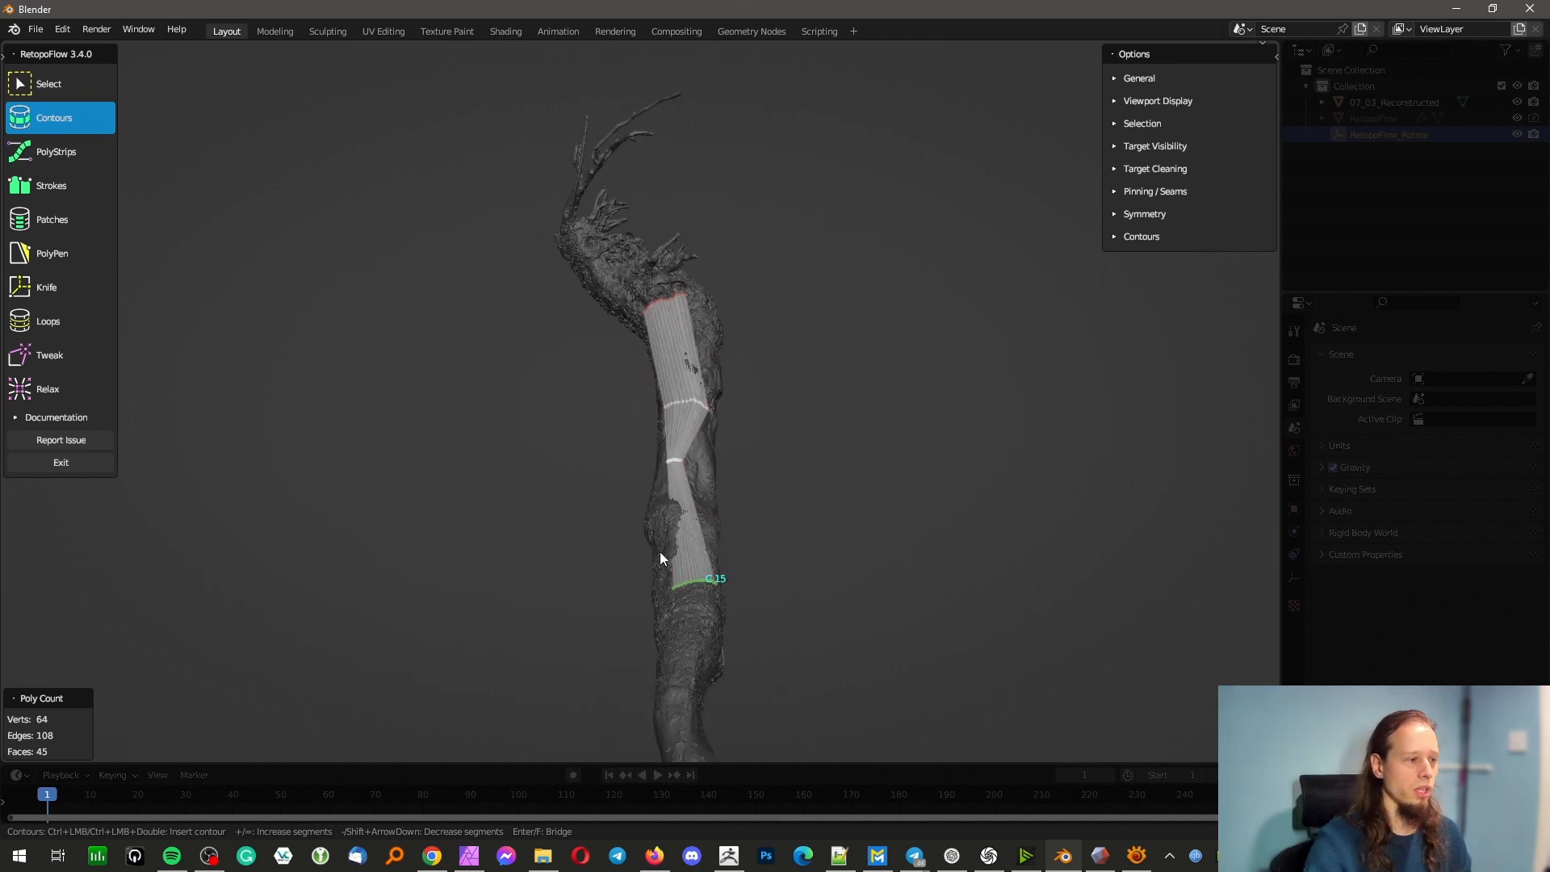
Insert a short strip of quads on the trunk below the lowest contour with the PolyStrips tool
{"action": "left_click", "coordinate": [76, 153]}
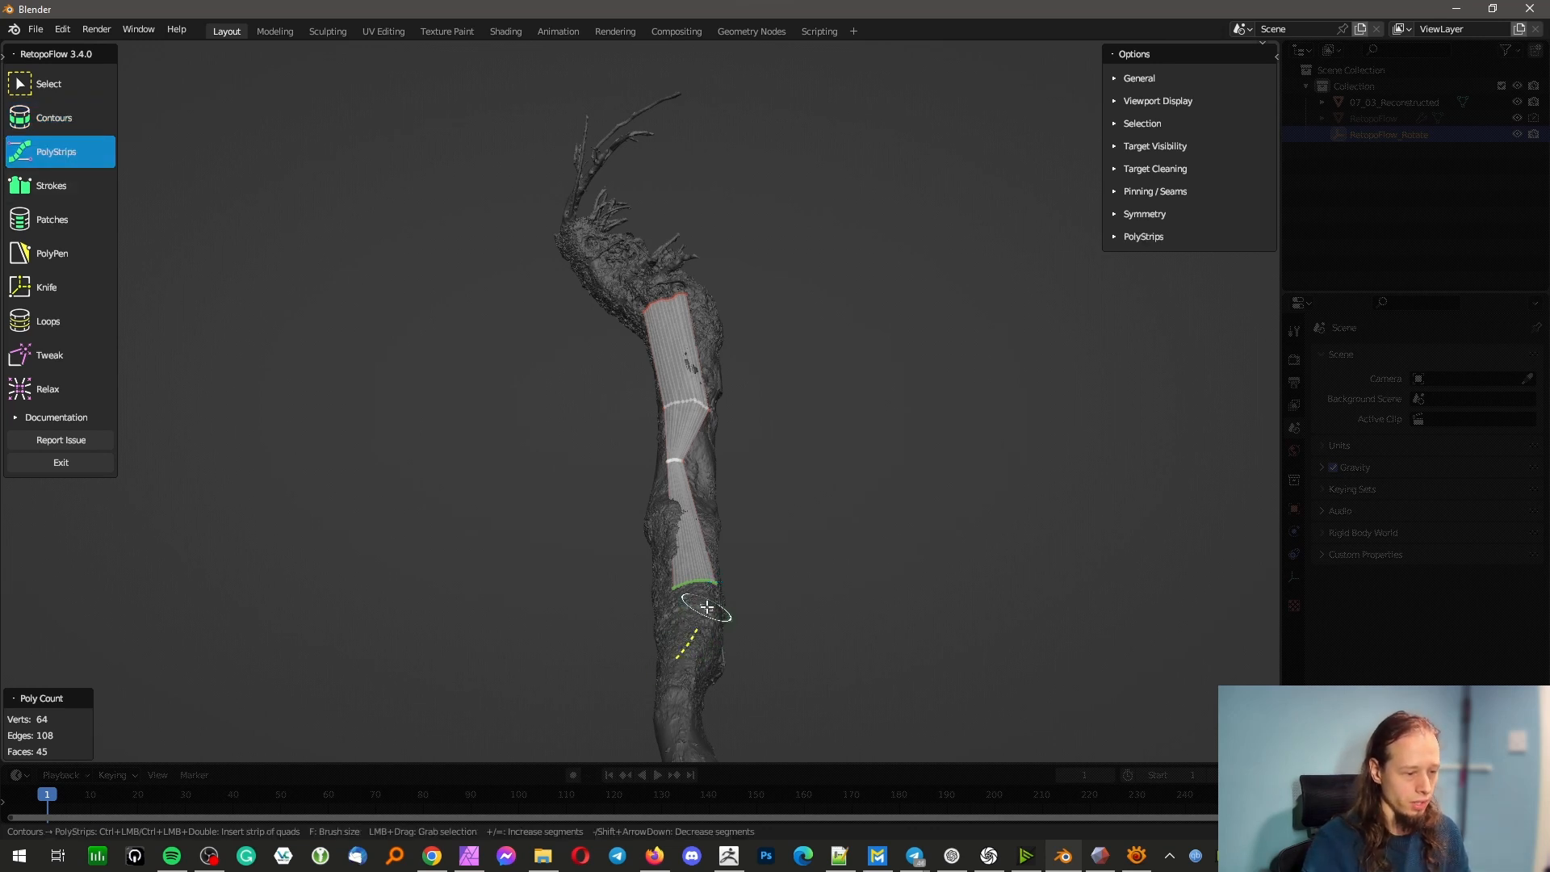
{"action": "left_click_drag", "start_coordinate": [702, 607], "coordinate": [720, 658], "text": "ctrl"}
{"action": "scroll", "coordinate": [715, 666], "scroll_direction": "up", "scroll_amount": 4}
{"action": "scroll", "coordinate": [714, 669], "scroll_direction": "down", "scroll_amount": 3}
{"action": "middle_click_drag", "start_coordinate": [758, 714], "coordinate": [716, 667]}
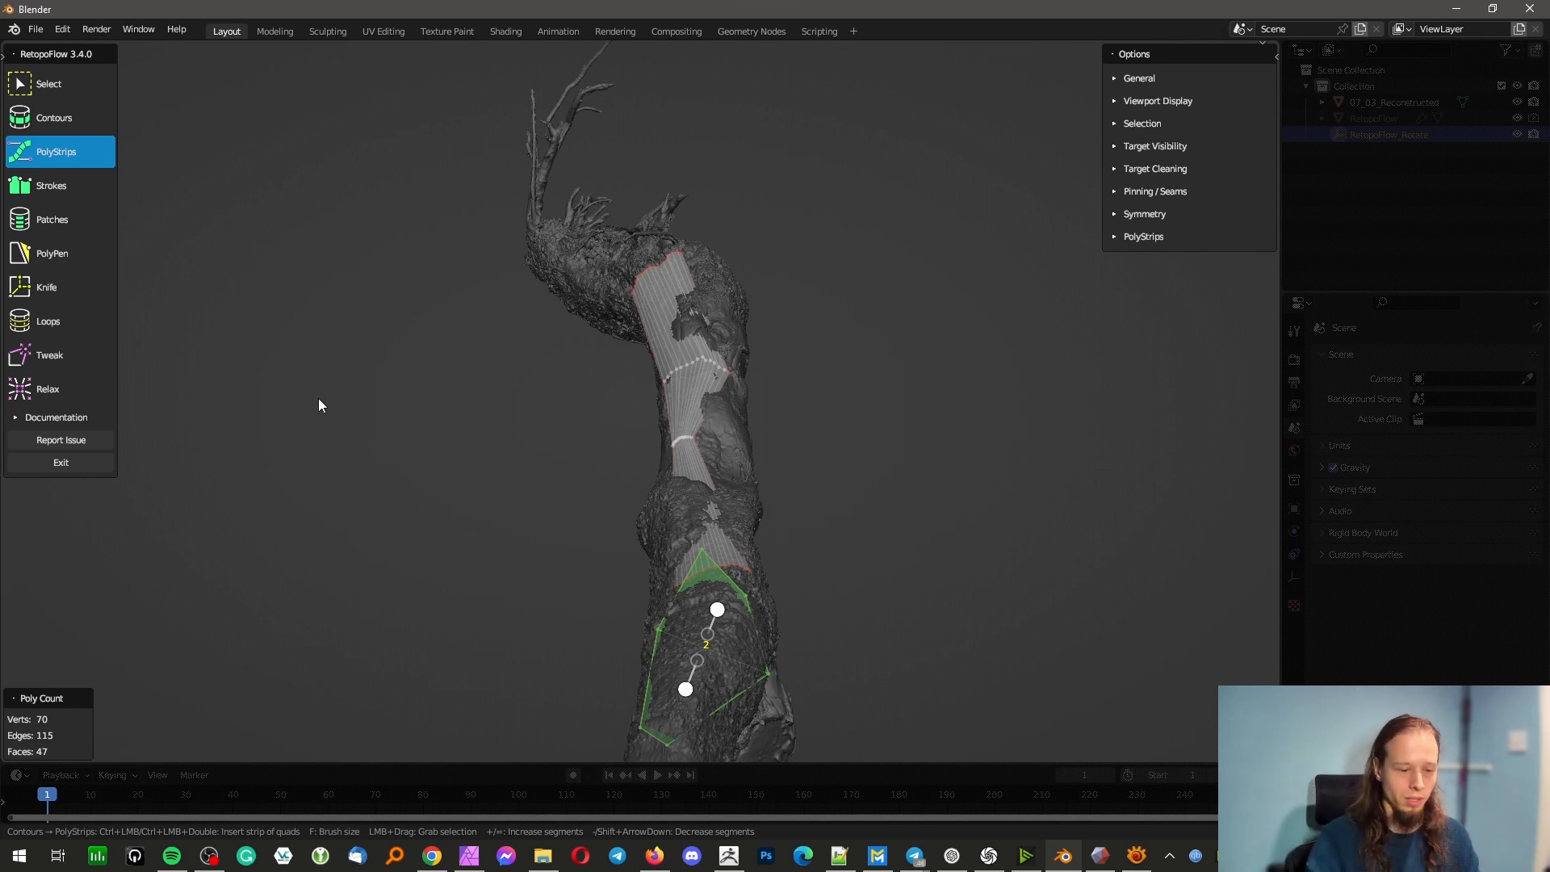
Switch to Meshmixer, maximize its window and leave Make Solid to bring up the editing commands
{"action": "left_click", "coordinate": [1100, 855]}
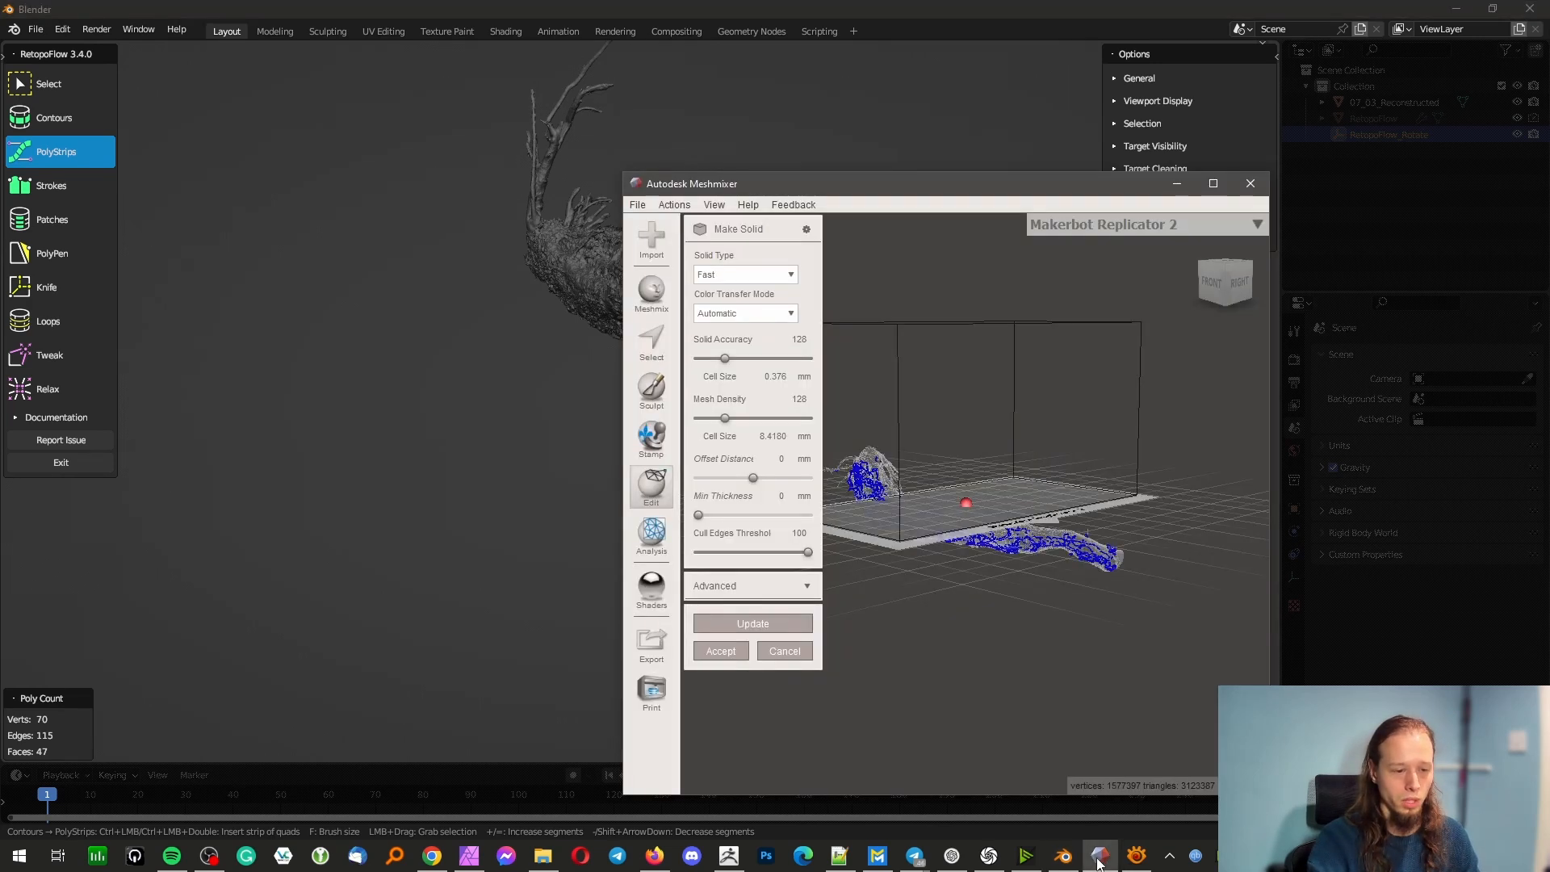
{"action": "left_click", "coordinate": [1213, 183]}
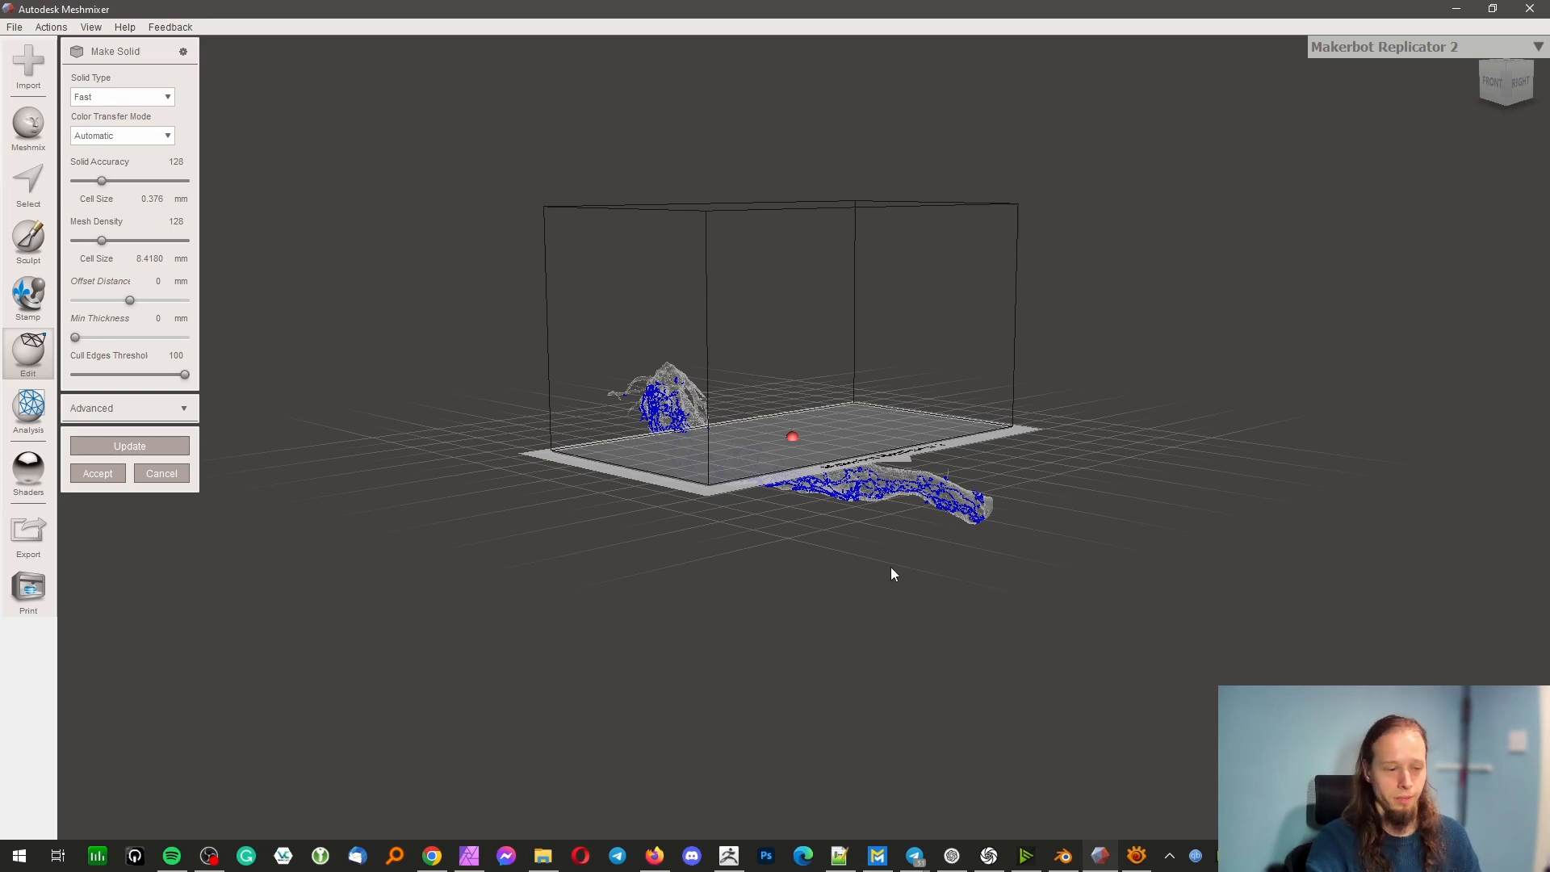
{"action": "scroll", "coordinate": [795, 547], "scroll_direction": "up", "scroll_amount": 5}
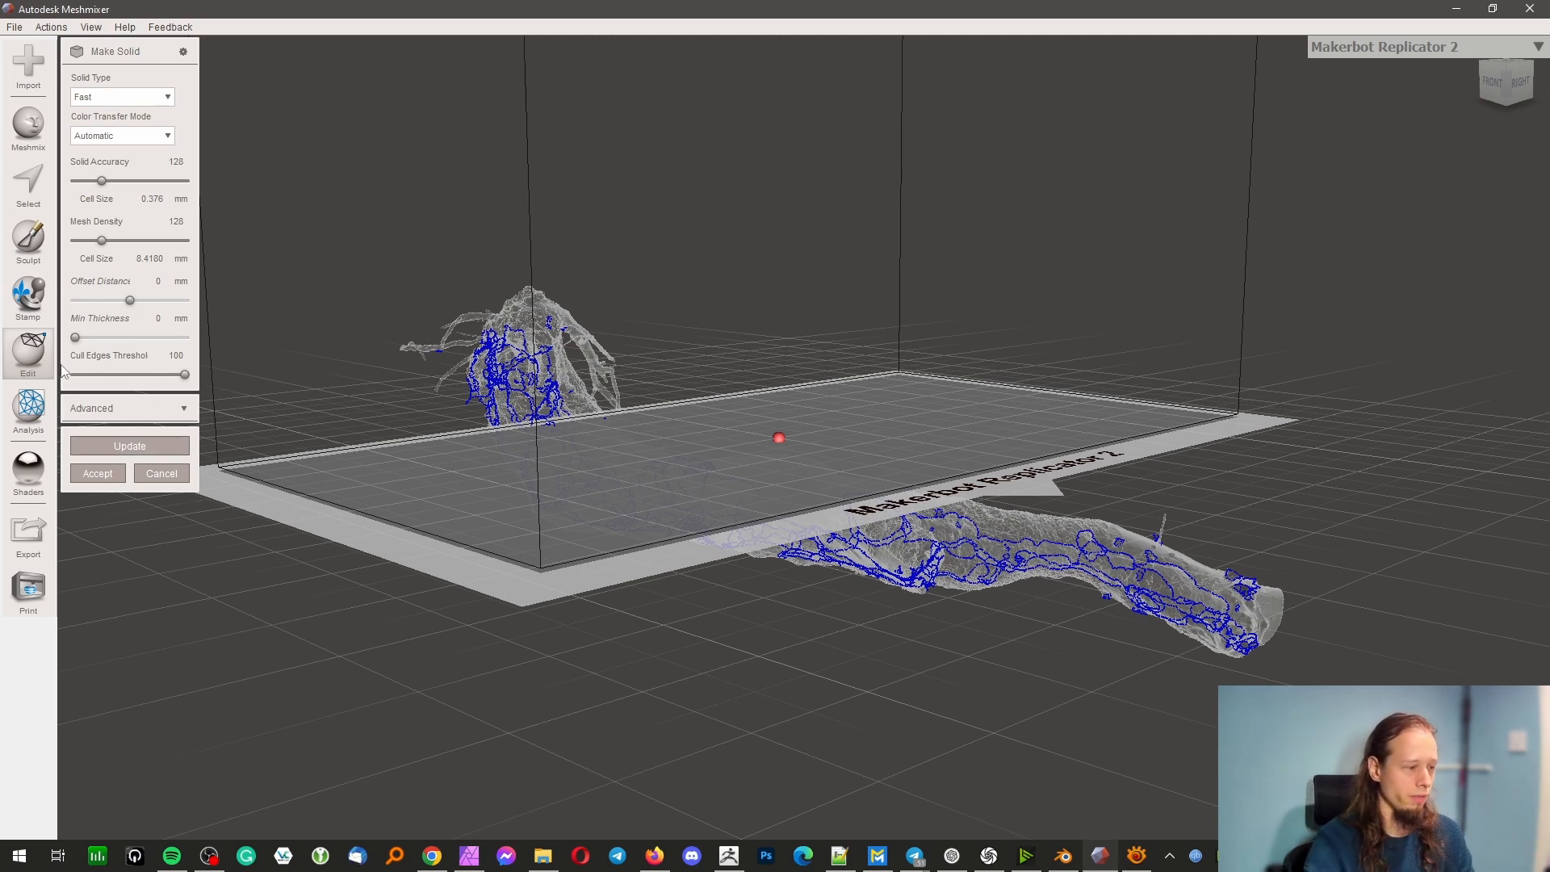
{"action": "left_click", "coordinate": [30, 356]}
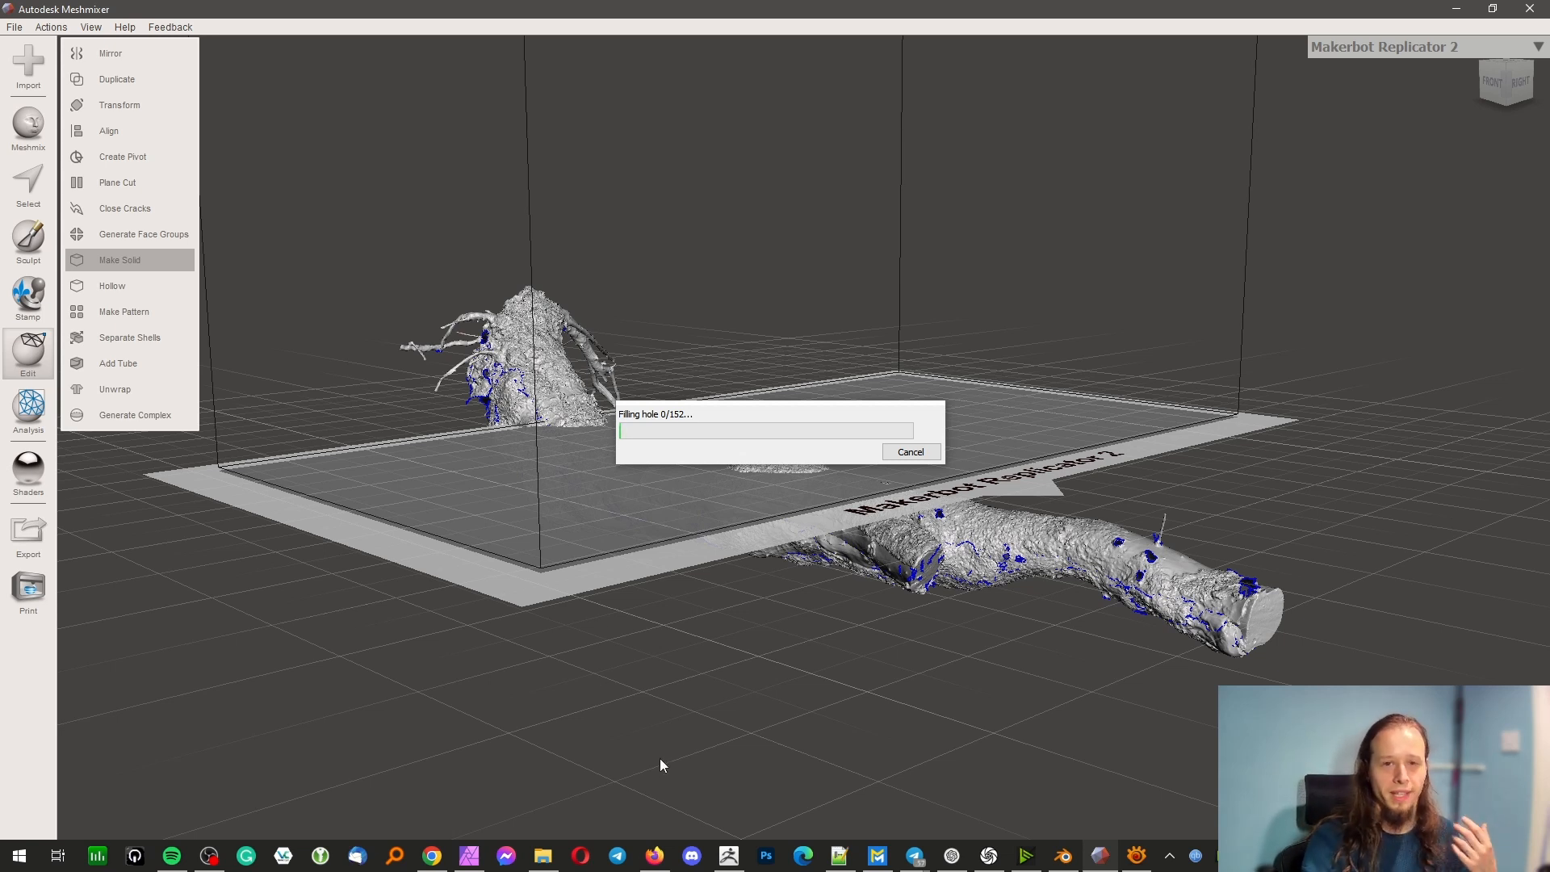
Switch to ZBrush, turn the trunk on its side and select the 07_04_10_Retopology_Master subtool
{"action": "mouse_move", "coordinate": [737, 862]}
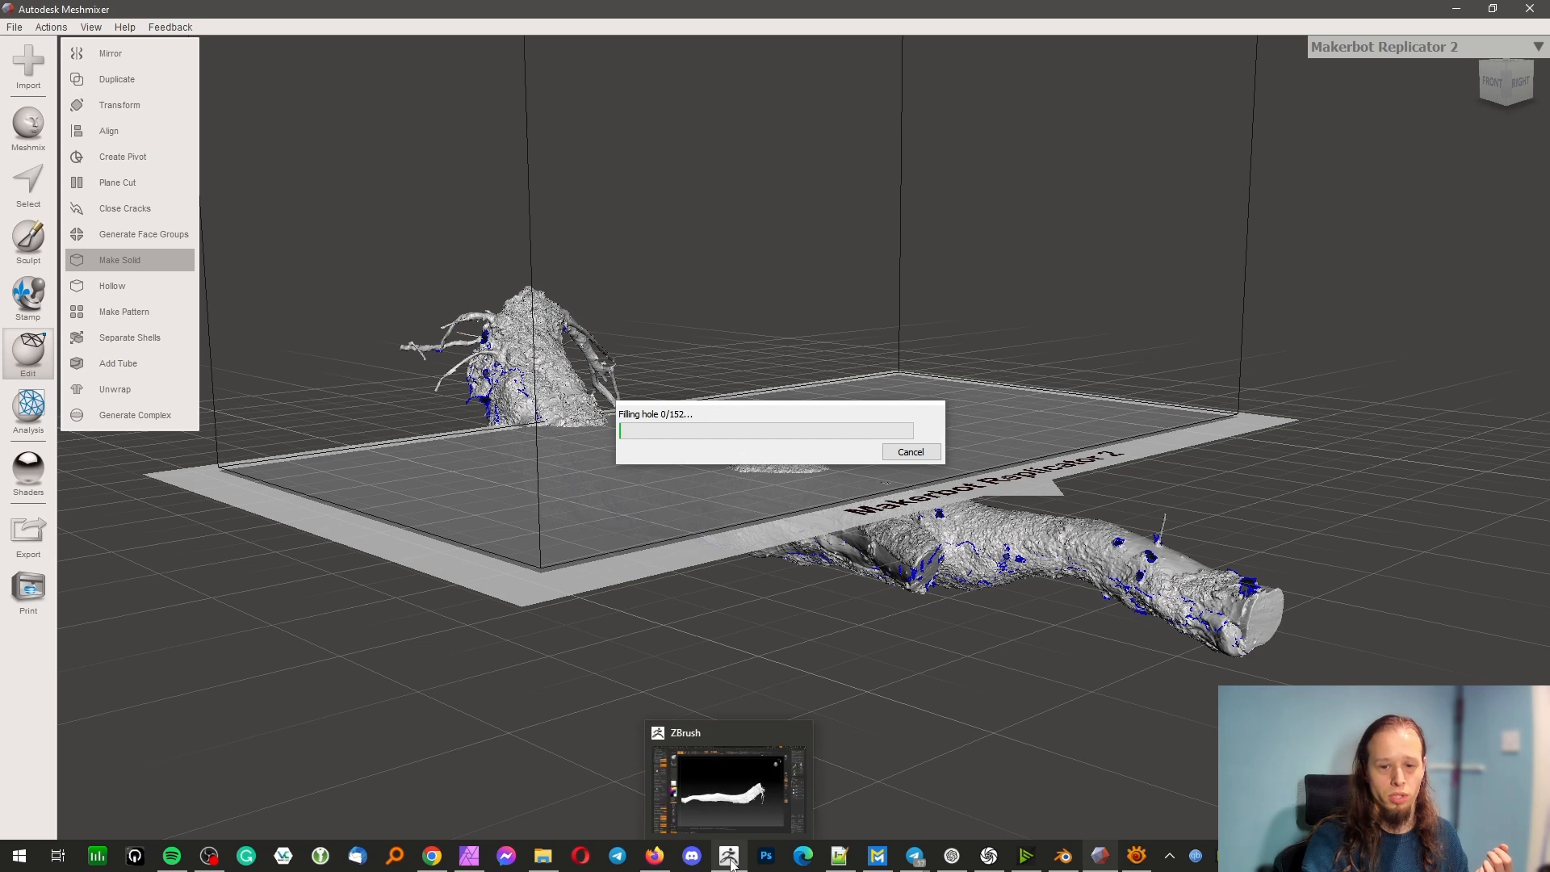
{"action": "left_click", "coordinate": [730, 860]}
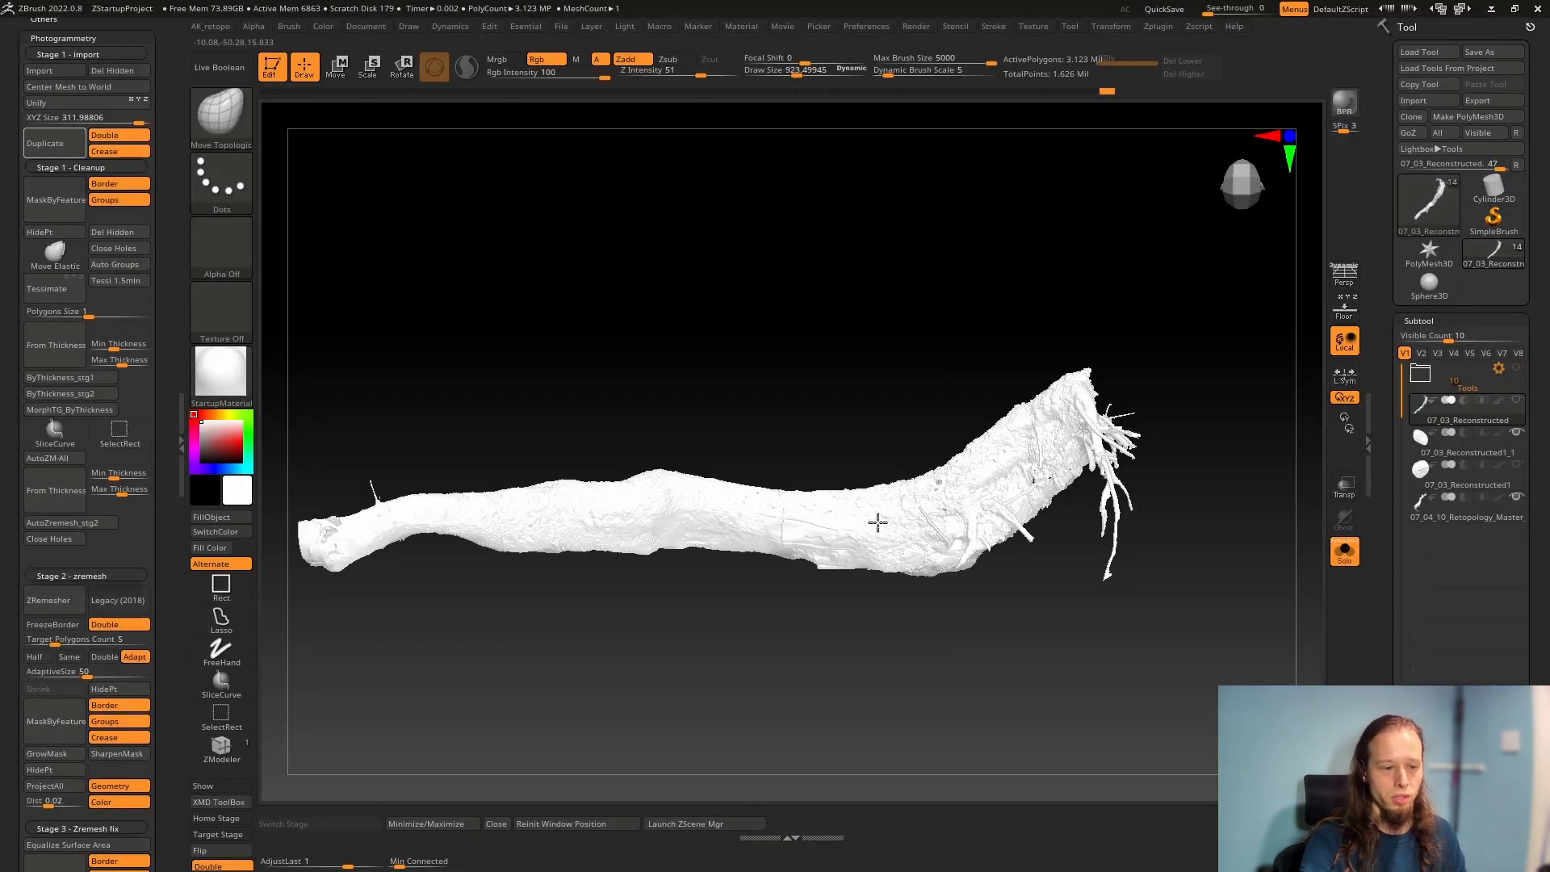
{"action": "right_click_drag", "start_coordinate": [875, 519], "coordinate": [965, 542]}
{"action": "left_click", "coordinate": [965, 541], "text": "alt"}
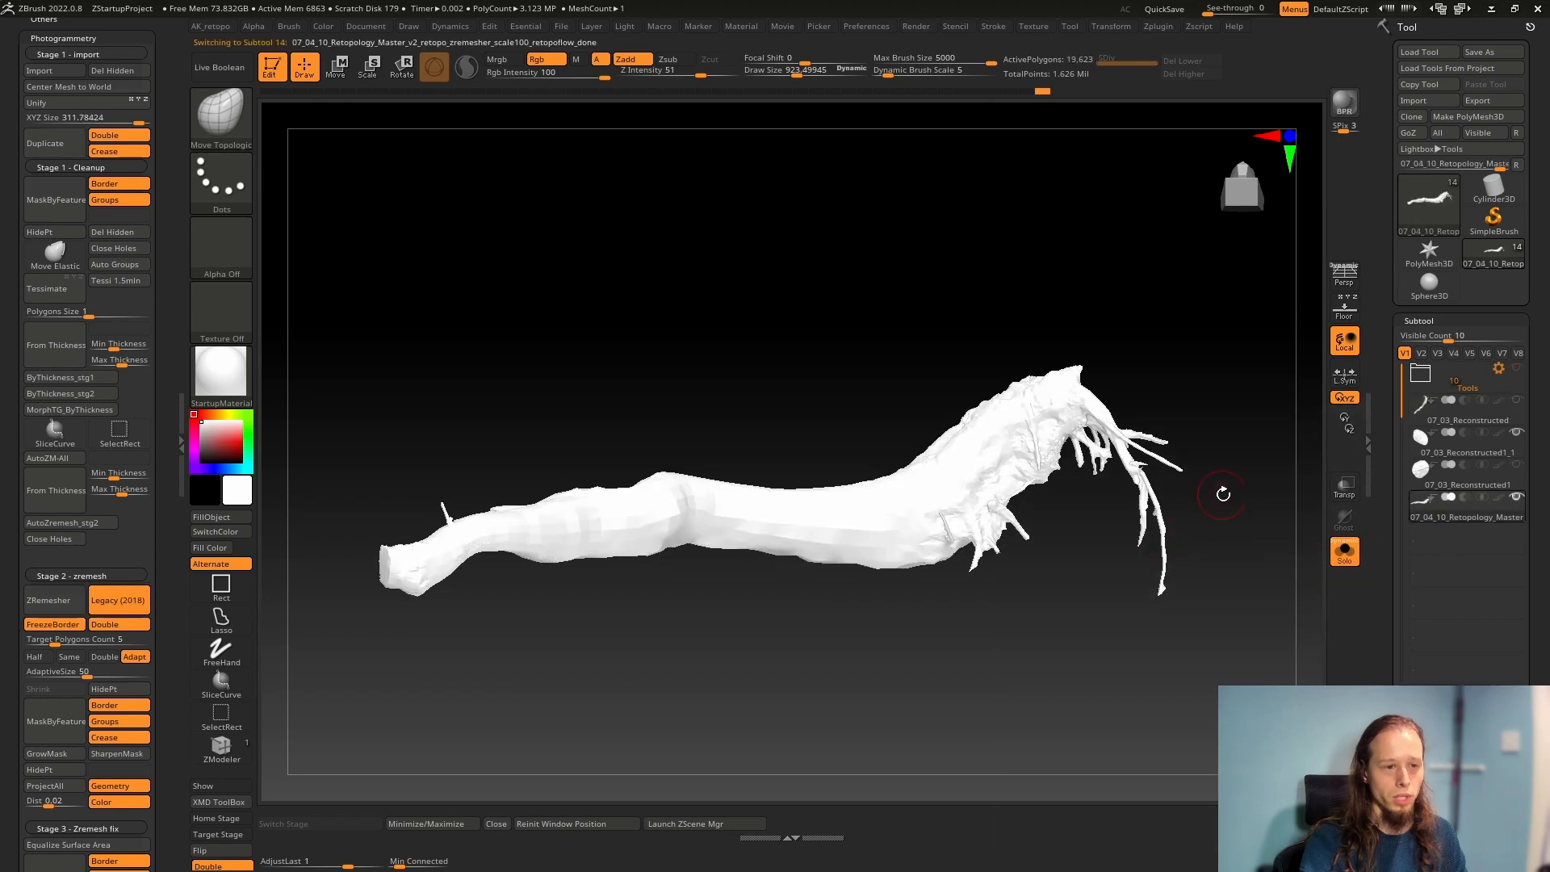
Select the 07_03_Reconstructed1 subtool and import a mesh file into it
{"action": "left_click", "coordinate": [1424, 478]}
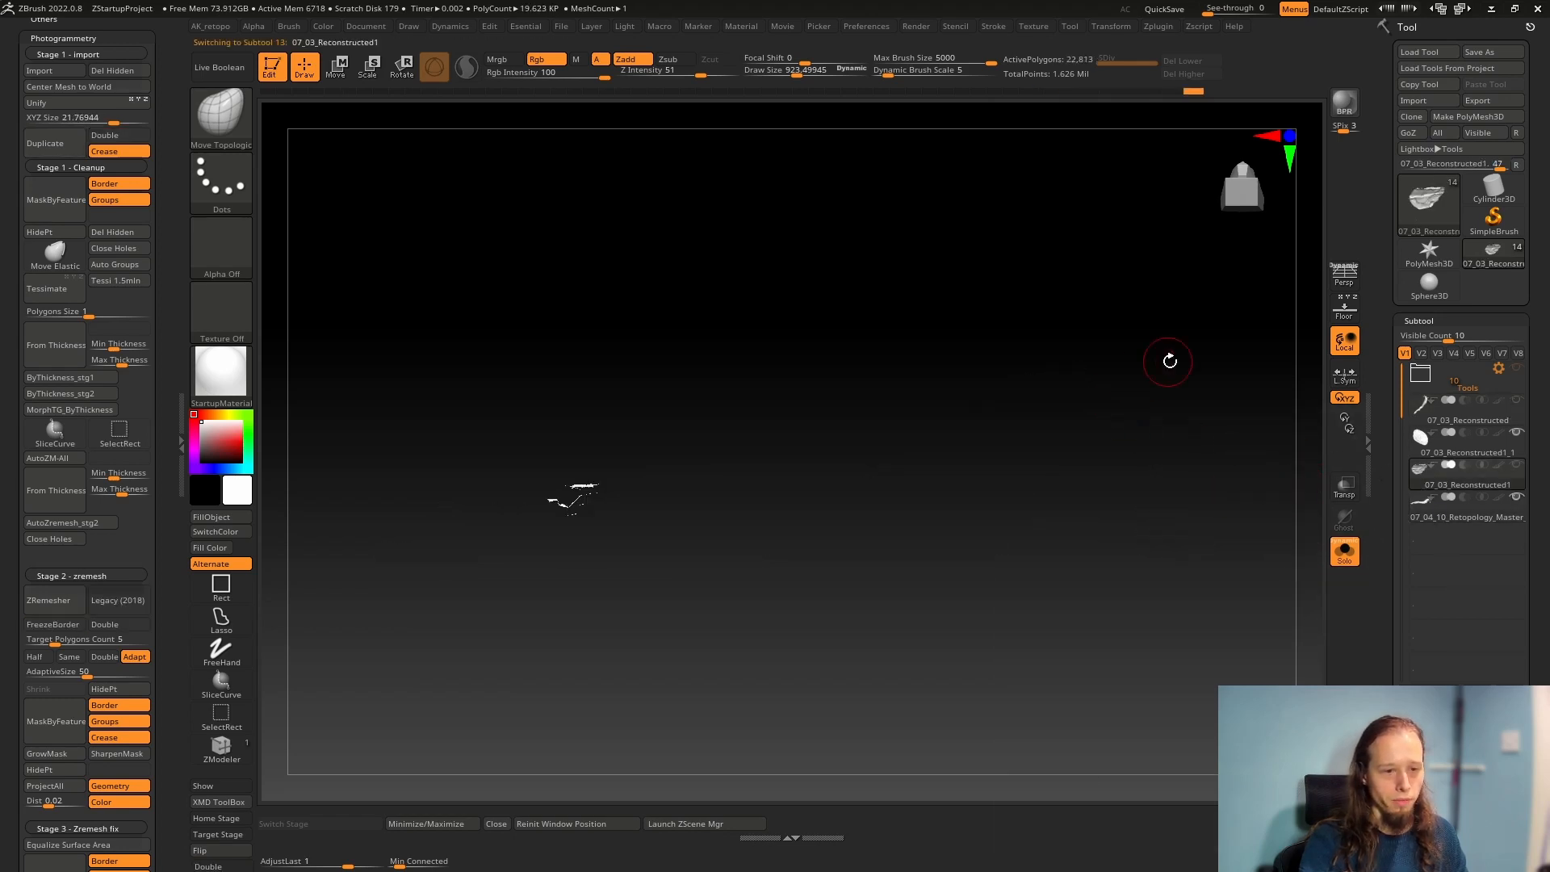
{"action": "left_click", "coordinate": [1431, 100]}
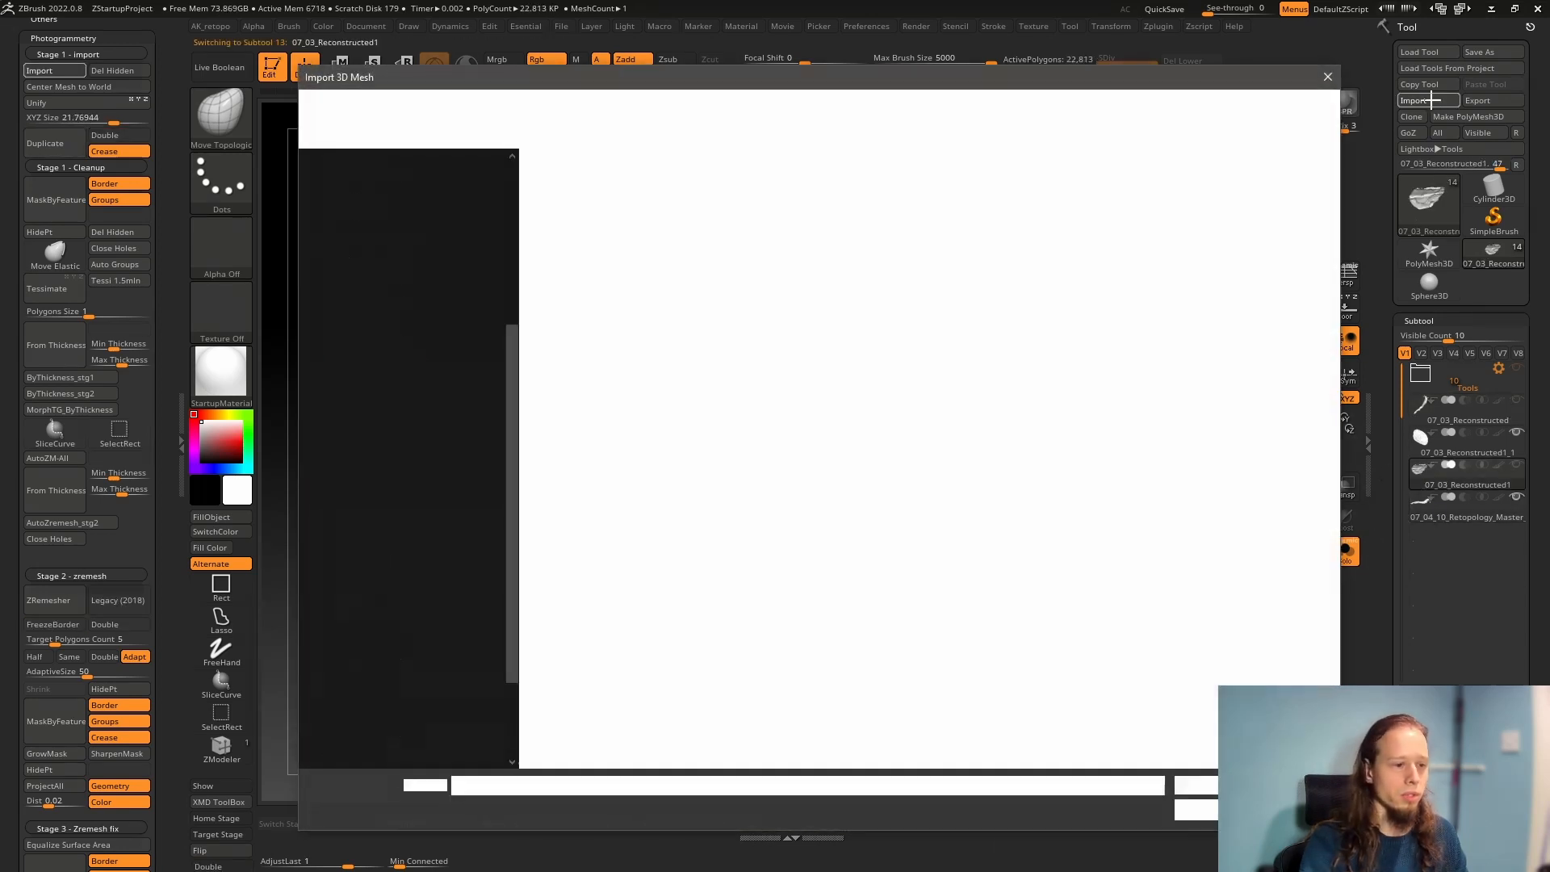
{"action": "double_click", "coordinate": [719, 255]}
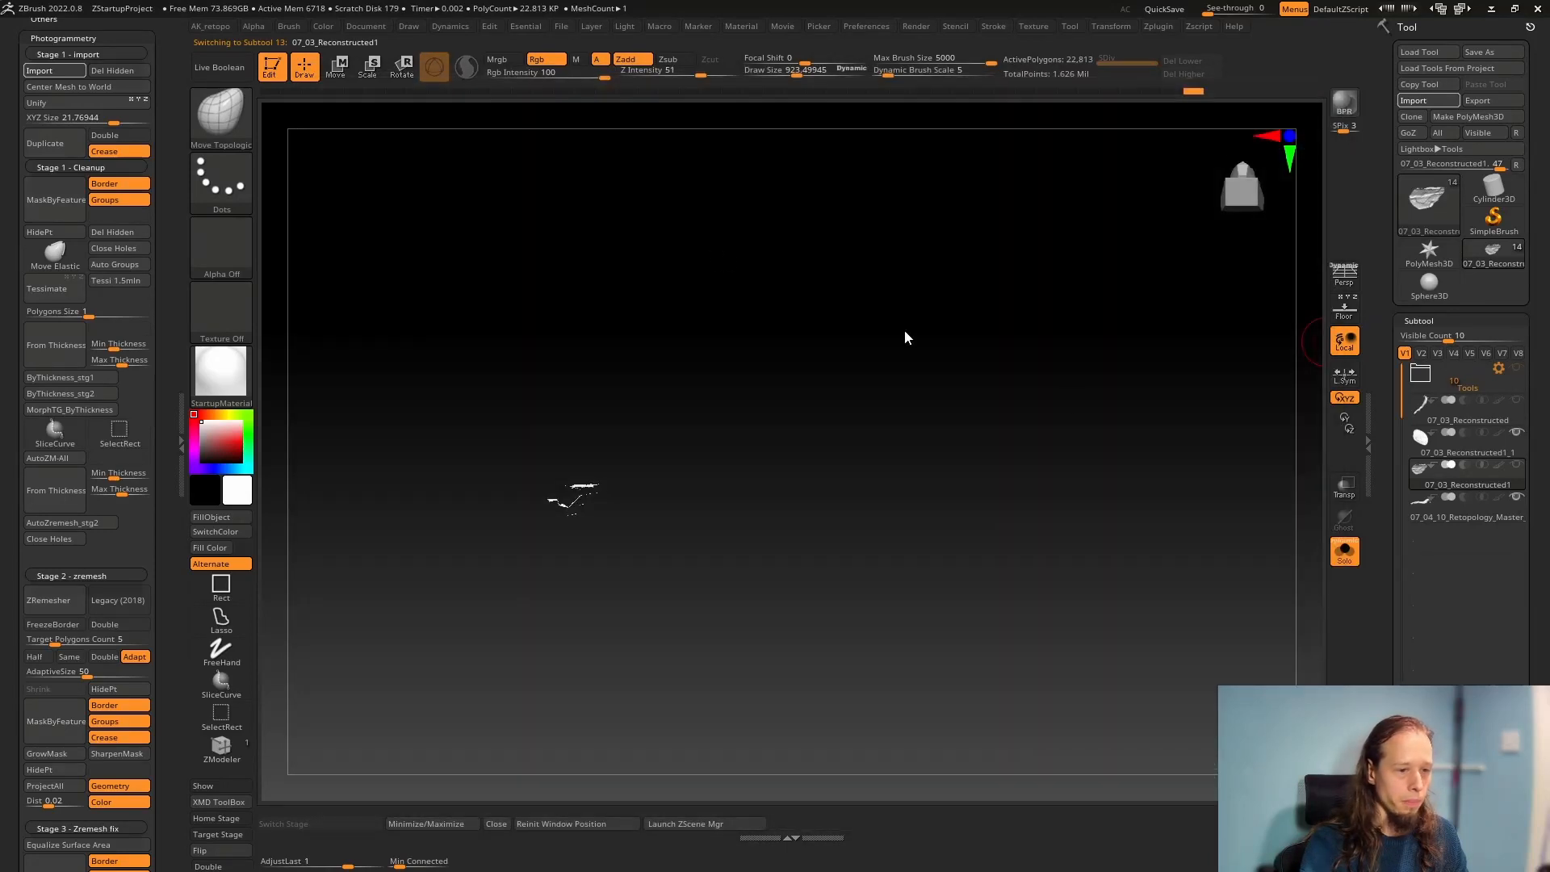
Compare the reconstructed and retopology subtools, and examine the 07_04_3_Retopology_Master_3_meshmixer mesh from several angles with its wireframe shown
{"action": "left_click_drag", "start_coordinate": [762, 437], "coordinate": [695, 312]}
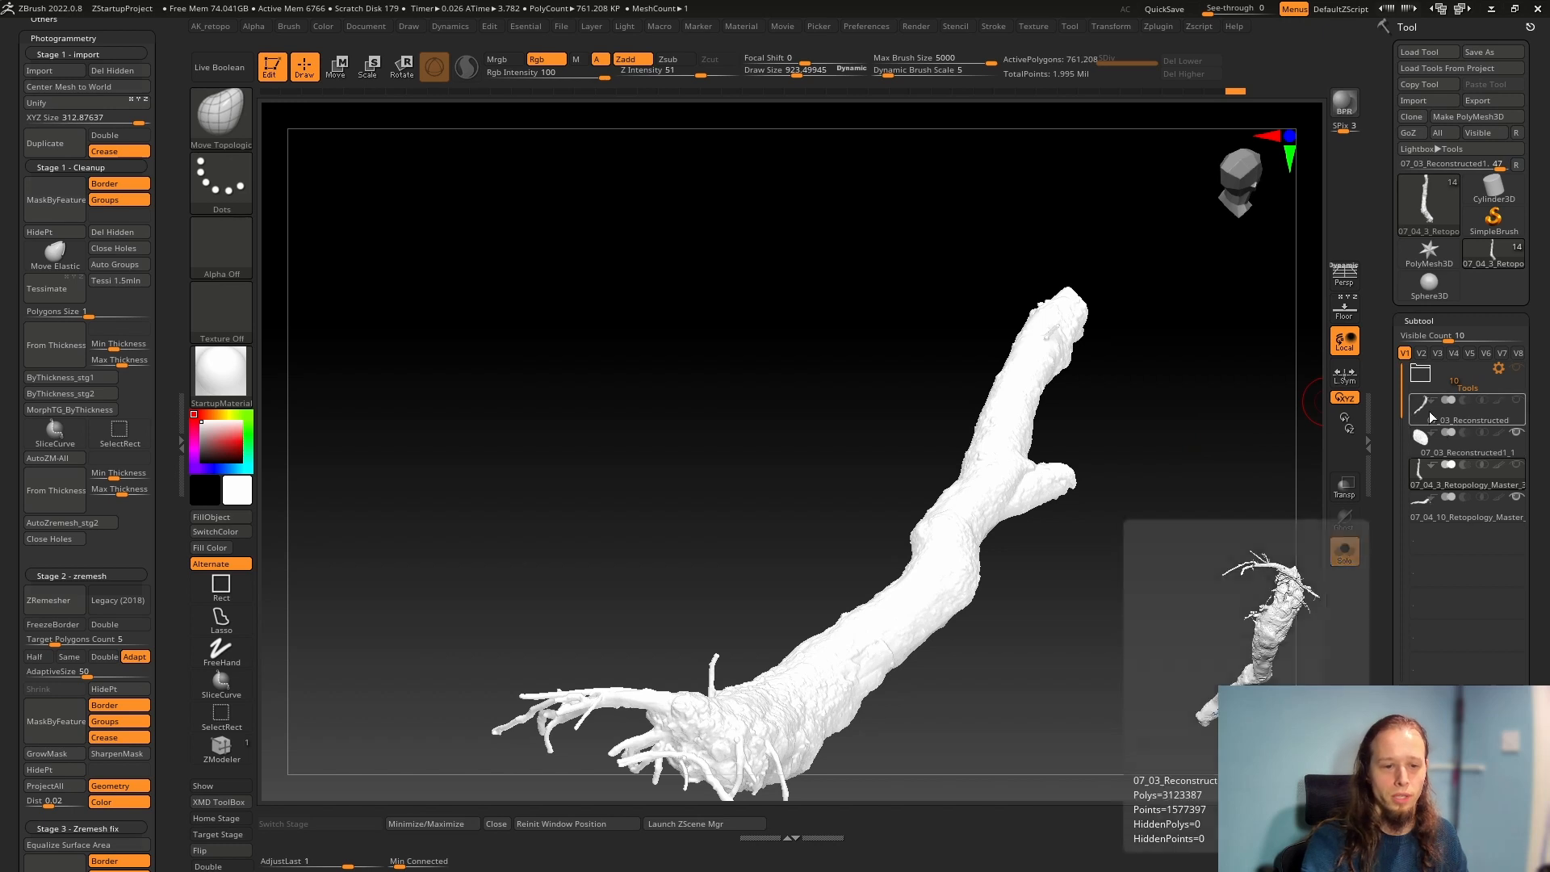
{"action": "left_click", "coordinate": [1455, 421]}
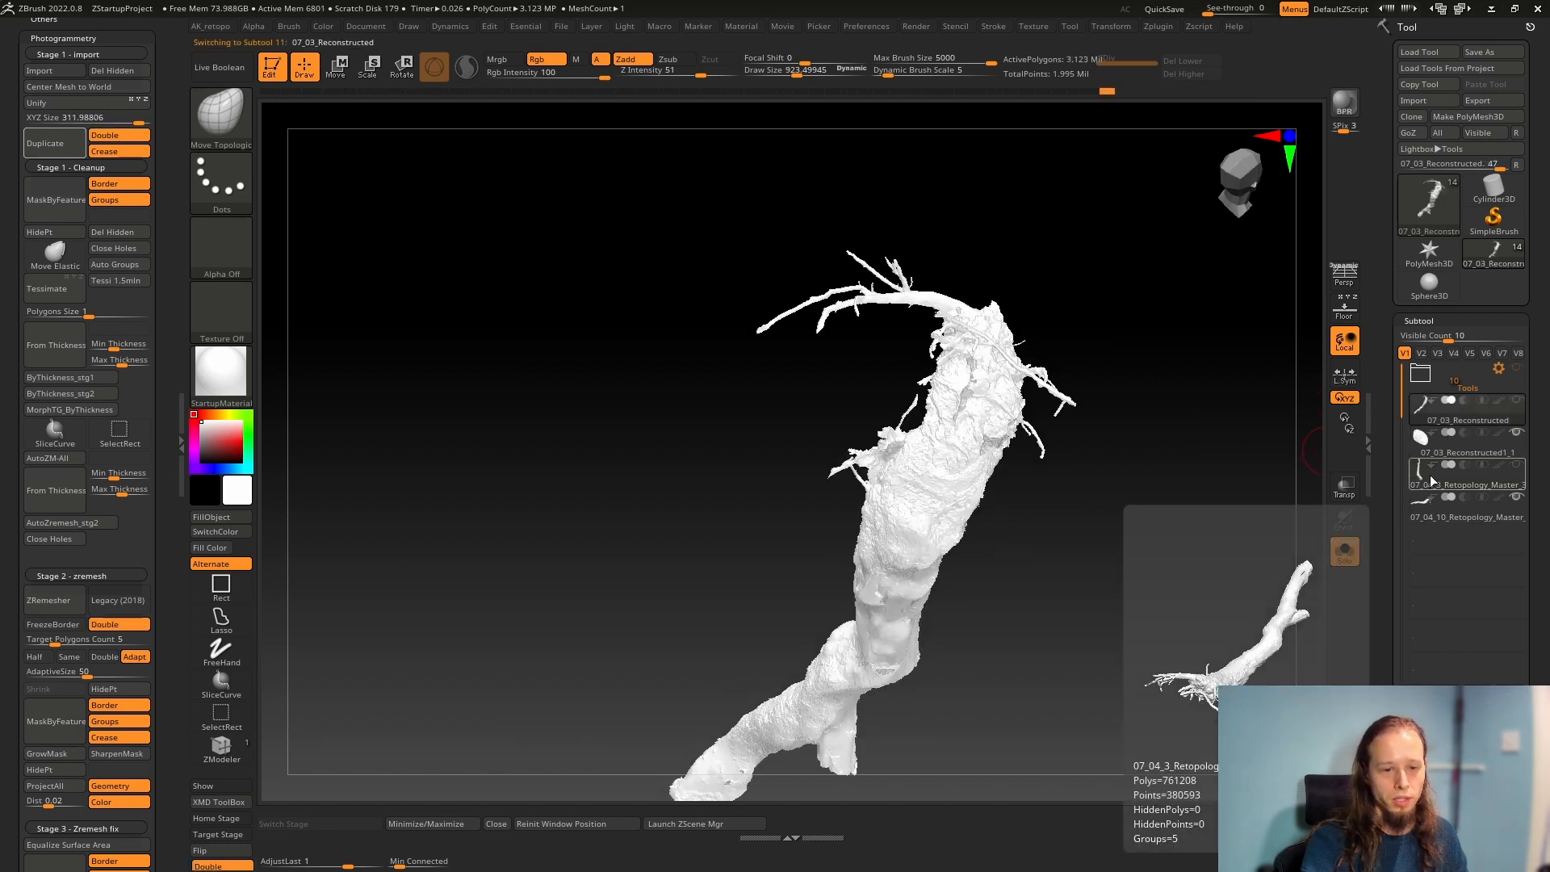
{"action": "left_click", "coordinate": [1426, 513]}
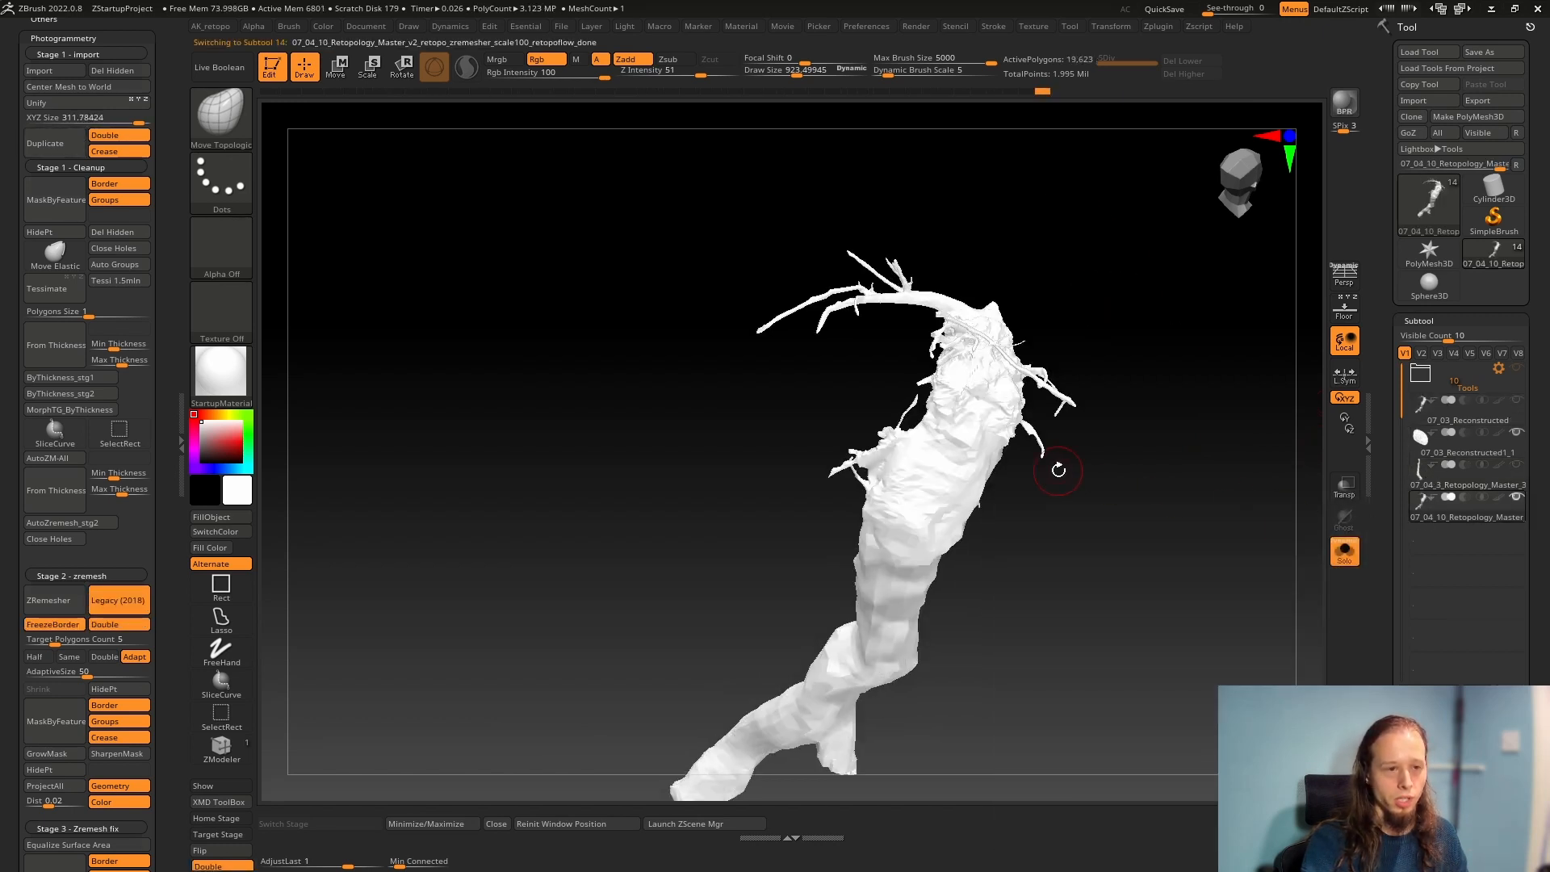
{"action": "left_click", "coordinate": [1422, 487]}
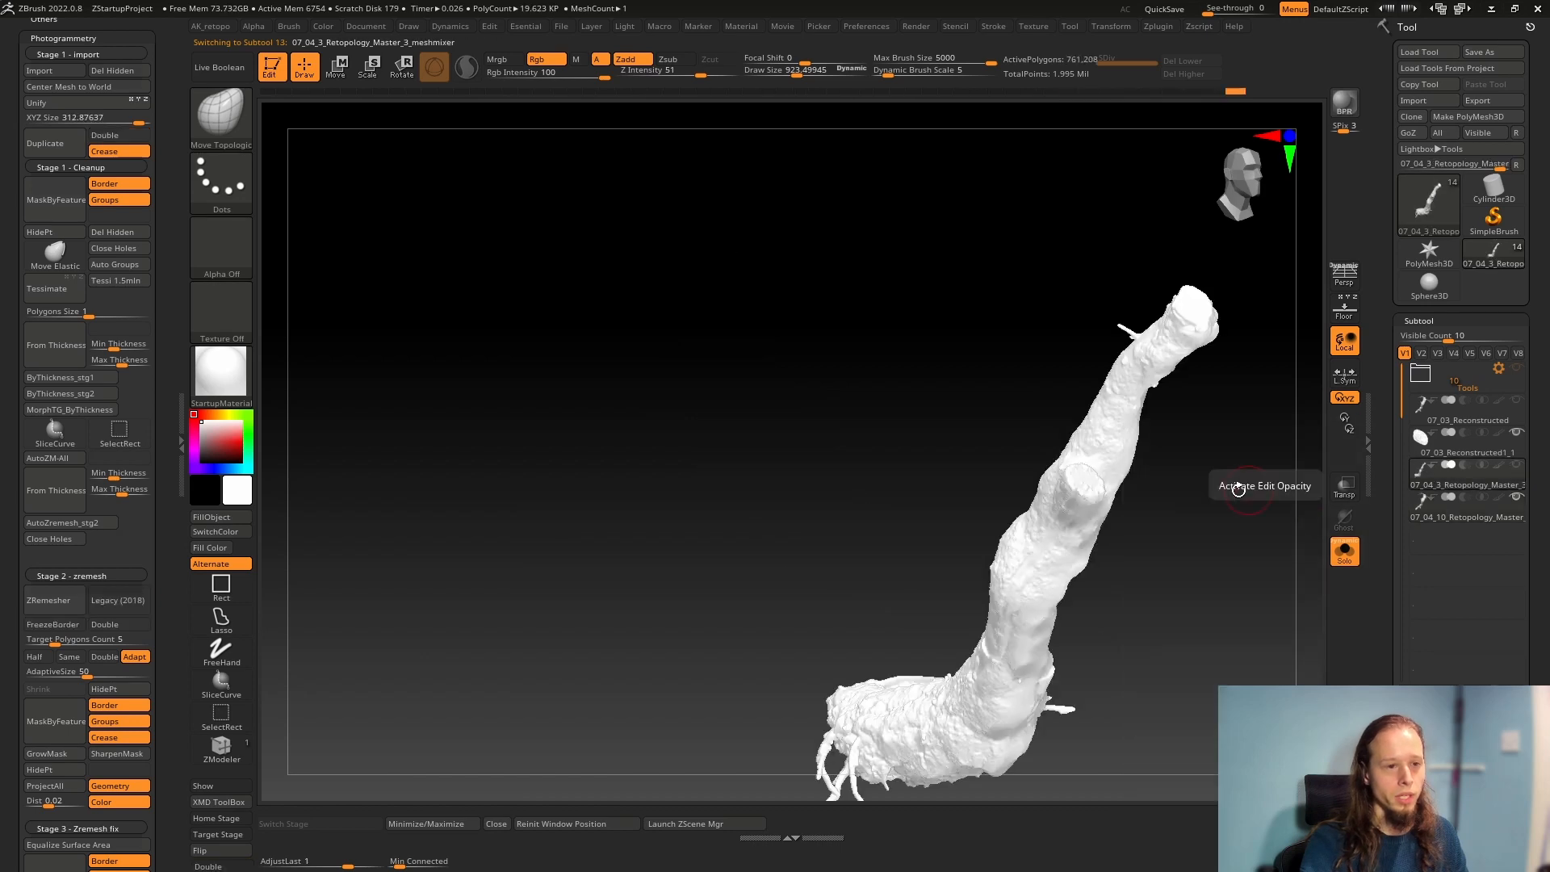
{"action": "right_click_drag", "start_coordinate": [1048, 530], "coordinate": [849, 380], "text": "alt"}
{"action": "mouse_move", "coordinate": [850, 379]}
{"action": "right_mouse_down"}
{"action": "mouse_move", "coordinate": [799, 429]}
{"action": "mouse_move", "coordinate": [824, 440]}
{"action": "right_mouse_up"}
{"action": "mouse_move", "coordinate": [1048, 508]}
{"action": "right_mouse_down", "text": "shift"}
{"action": "mouse_move", "coordinate": [918, 495]}
{"action": "mouse_move", "coordinate": [823, 422]}
{"action": "mouse_move", "coordinate": [755, 492]}
{"action": "mouse_move", "coordinate": [739, 463]}
{"action": "mouse_move", "coordinate": [758, 339]}
{"action": "mouse_move", "coordinate": [775, 436]}
{"action": "mouse_move", "coordinate": [907, 322]}
{"action": "mouse_move", "coordinate": [892, 557]}
{"action": "right_mouse_up", "text": "shift"}
{"action": "key", "text": "shift+f"}
Examine the 07_03_Reconstructed subtool's polygroups, then its surface close up without the wireframe
{"action": "left_click", "coordinate": [1425, 413]}
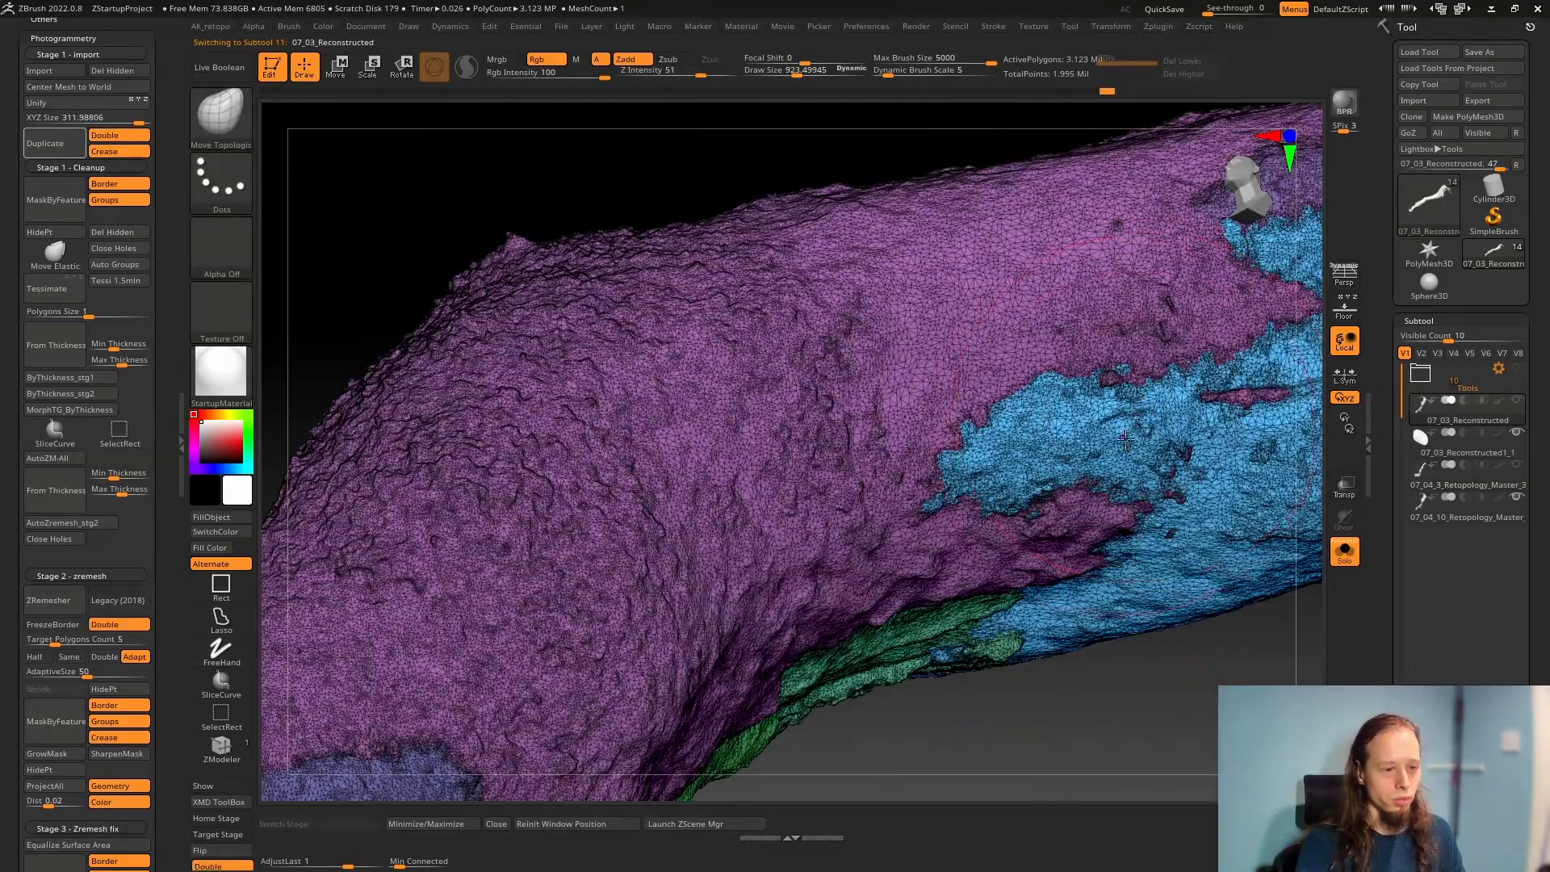
{"action": "right_click_drag", "start_coordinate": [1121, 469], "coordinate": [1048, 484]}
{"action": "right_click_drag", "start_coordinate": [1048, 484], "coordinate": [578, 609], "text": "ctrl"}
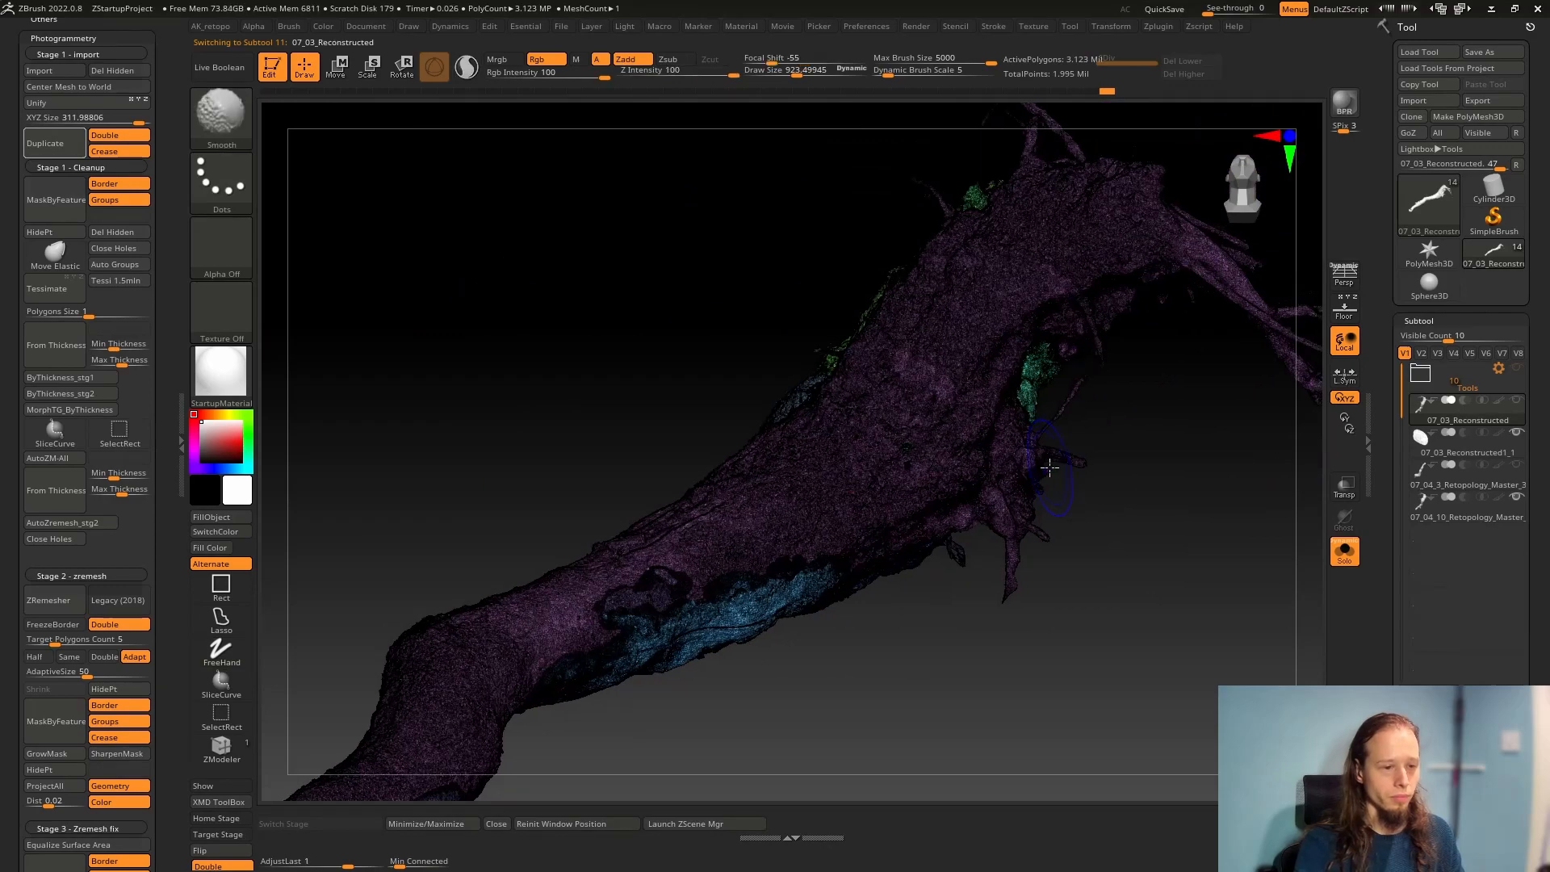
{"action": "key", "text": "shift+f"}
{"action": "right_click_drag", "start_coordinate": [927, 401], "coordinate": [900, 566], "text": "ctrl"}
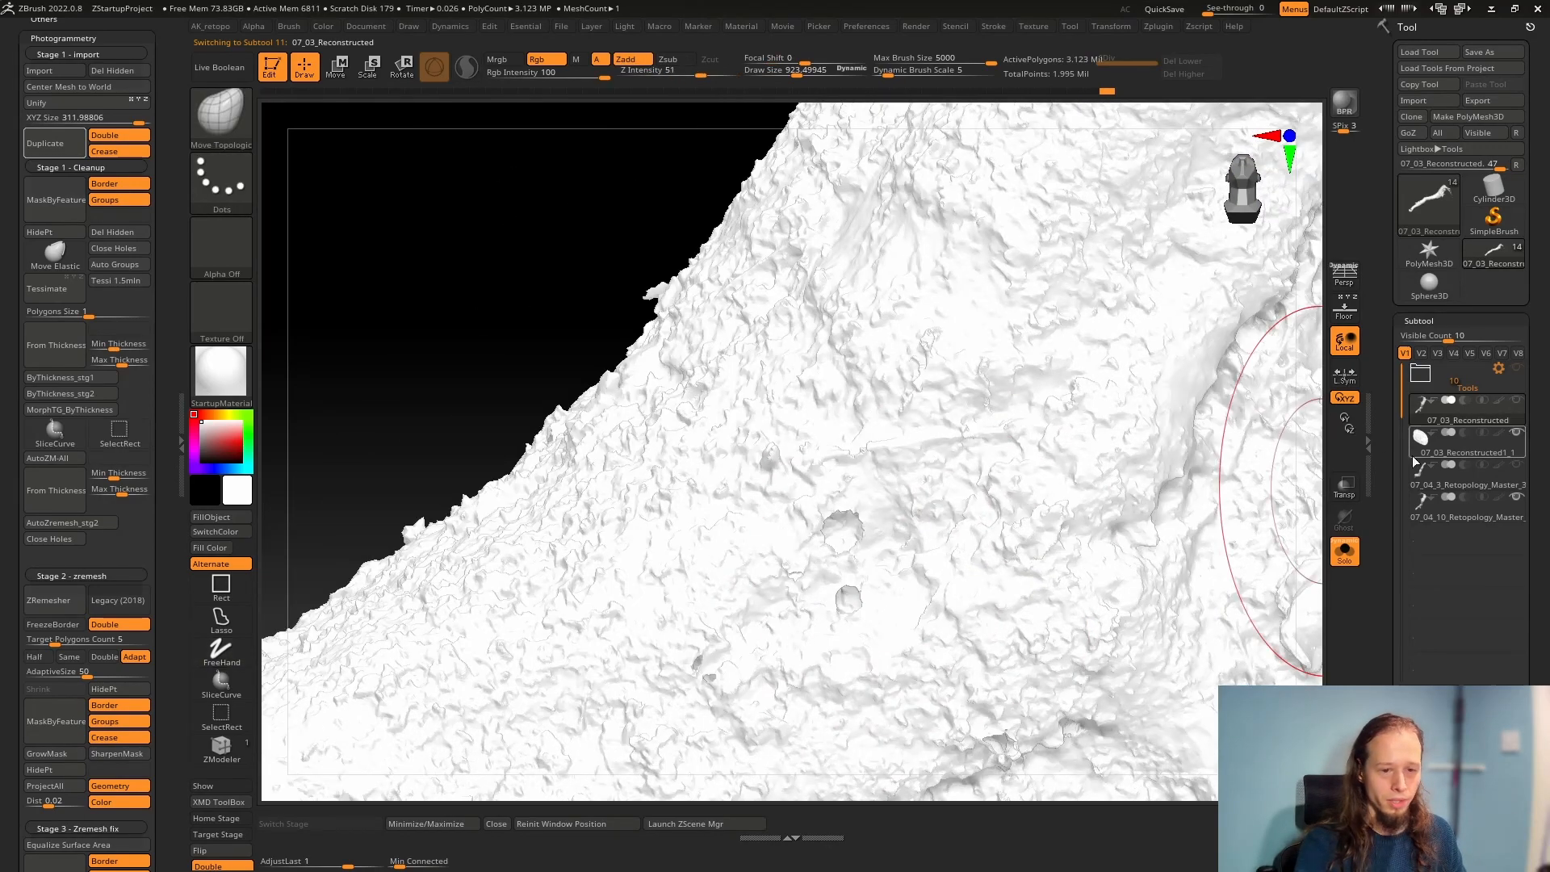
Frame the 07_04_3_Retopology_Master_3_meshmixer subtool and examine its roots and trunk surface with and without the wireframe
{"action": "left_click", "coordinate": [1424, 489]}
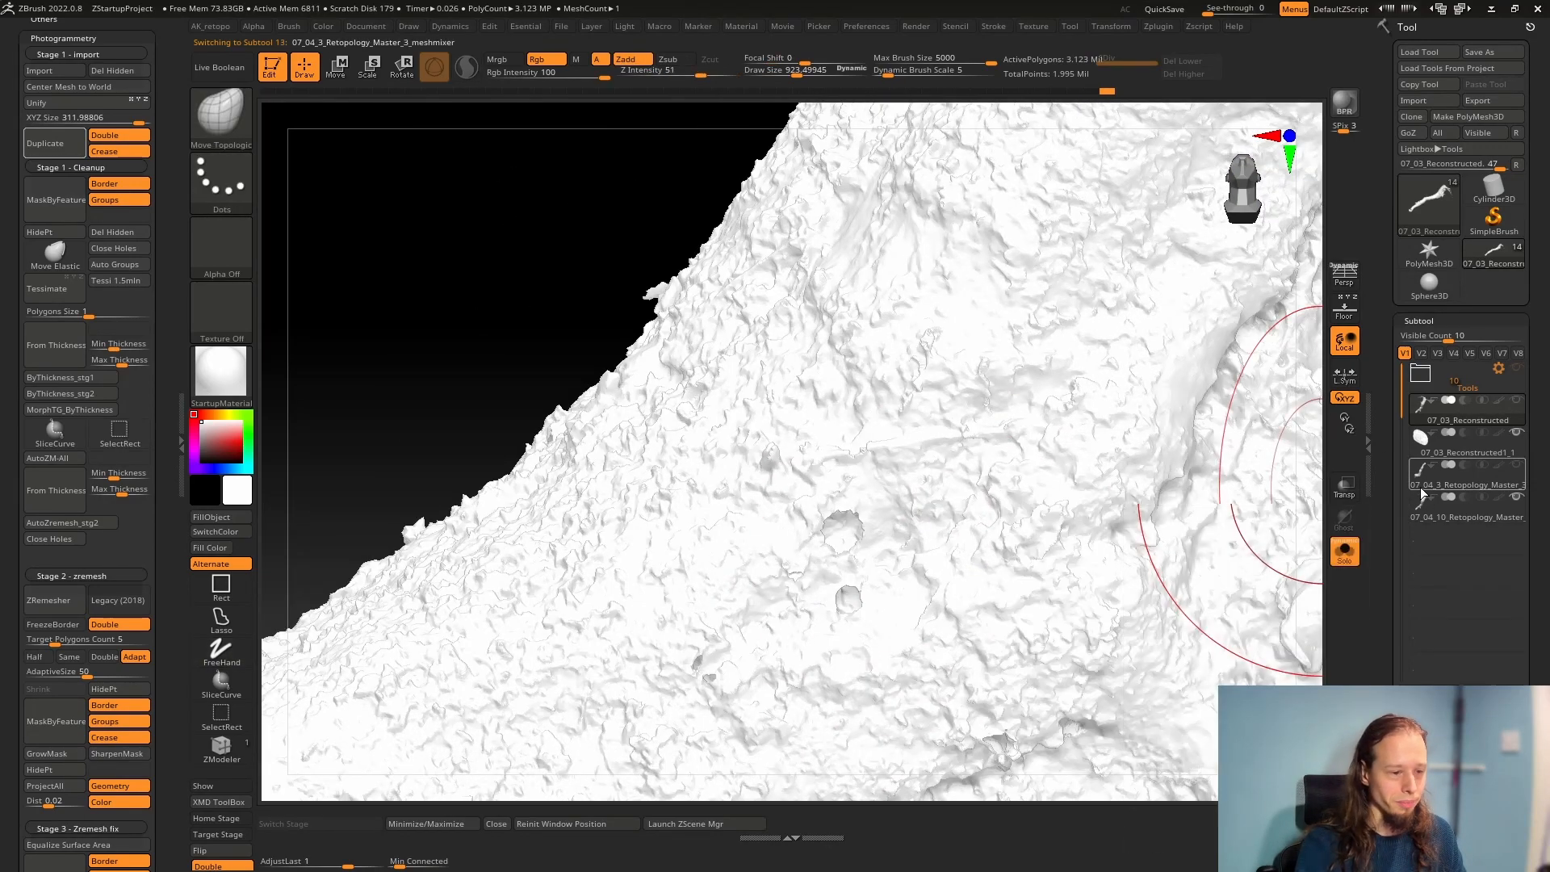
{"action": "key", "text": "f"}
{"action": "right_click_drag", "start_coordinate": [1010, 599], "coordinate": [848, 570]}
{"action": "key", "text": "shift+f"}
{"action": "right_click_drag", "start_coordinate": [734, 658], "coordinate": [807, 618]}
{"action": "right_click_drag", "start_coordinate": [969, 634], "coordinate": [824, 459]}
{"action": "key", "text": "shift+f"}
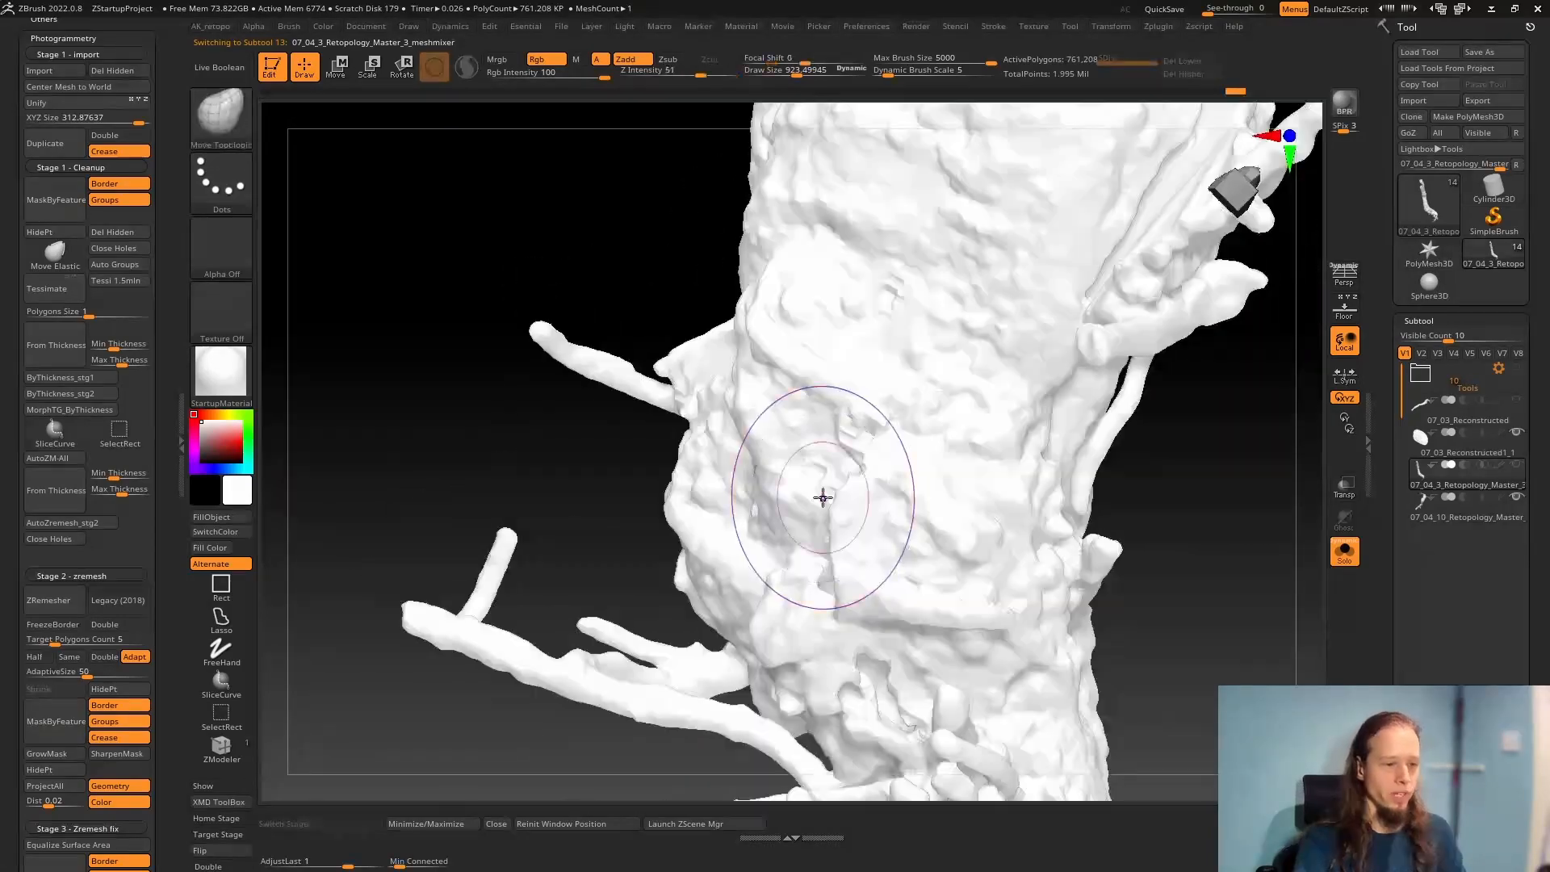
Isolate part of the root end temporarily to inspect the inside of the trunk, then restore the full mesh
{"action": "right_click_drag", "start_coordinate": [880, 540], "coordinate": [787, 534]}
{"action": "mouse_move", "coordinate": [823, 438]}
{"action": "right_mouse_down"}
{"action": "mouse_move", "coordinate": [772, 457]}
{"action": "mouse_move", "coordinate": [786, 391]}
{"action": "mouse_move", "coordinate": [803, 380]}
{"action": "mouse_move", "coordinate": [772, 423]}
{"action": "mouse_move", "coordinate": [834, 401]}
{"action": "mouse_move", "coordinate": [876, 409]}
{"action": "mouse_move", "coordinate": [858, 429]}
{"action": "mouse_move", "coordinate": [840, 420]}
{"action": "right_mouse_up"}
{"action": "key", "text": "ctrl"}
{"action": "left_click_drag", "start_coordinate": [353, 173], "coordinate": [985, 543], "text": "ctrl+shift"}
{"action": "right_click_drag", "start_coordinate": [1079, 605], "coordinate": [519, 398]}
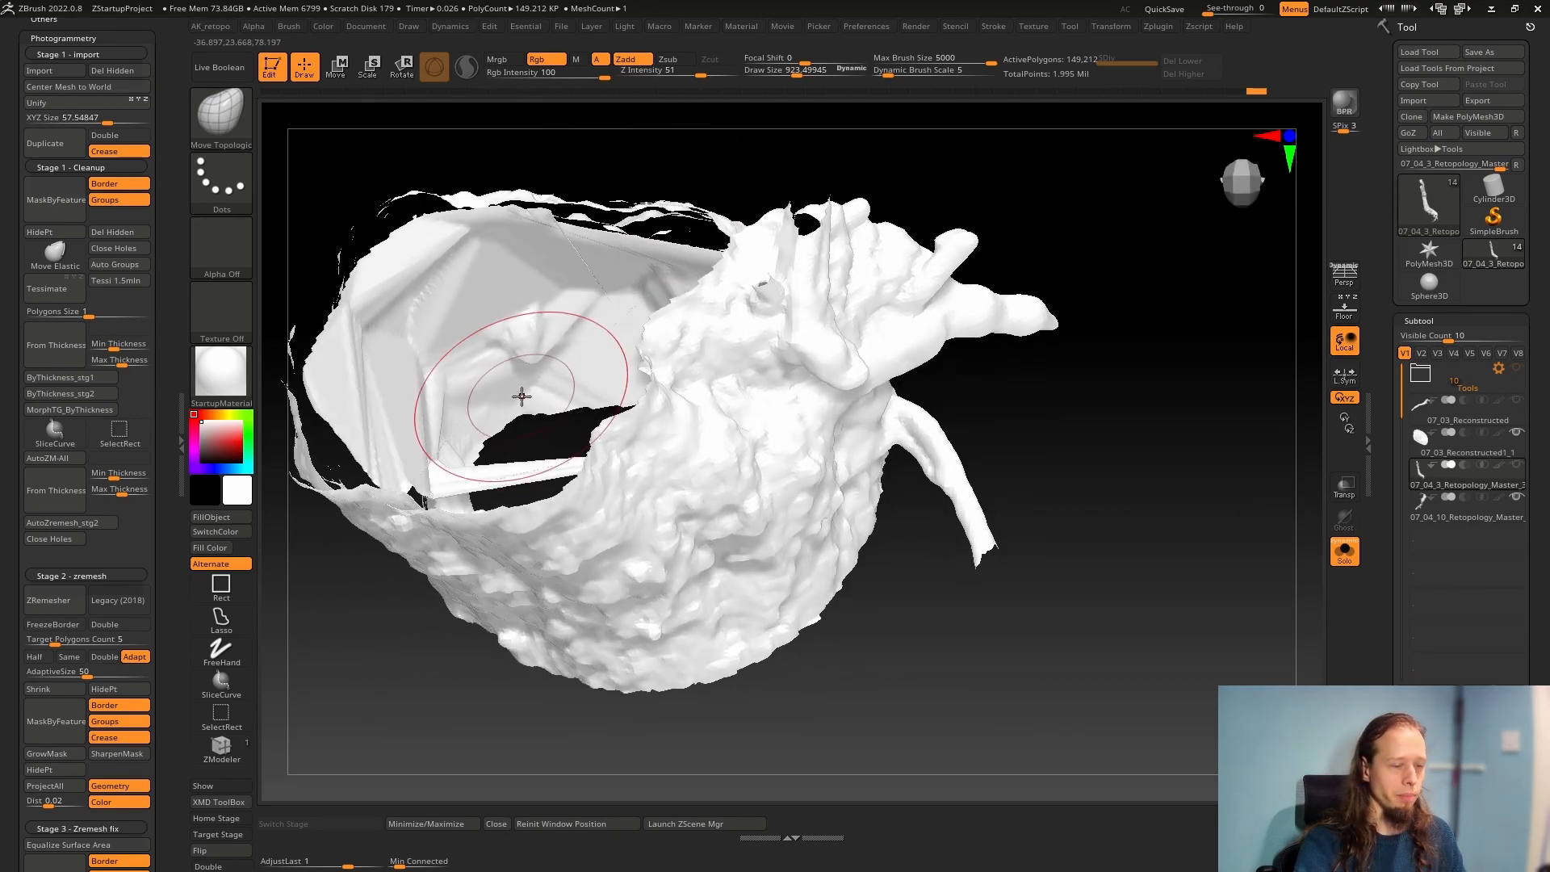
{"action": "left_click", "coordinate": [917, 688], "text": "ctrl+shift"}
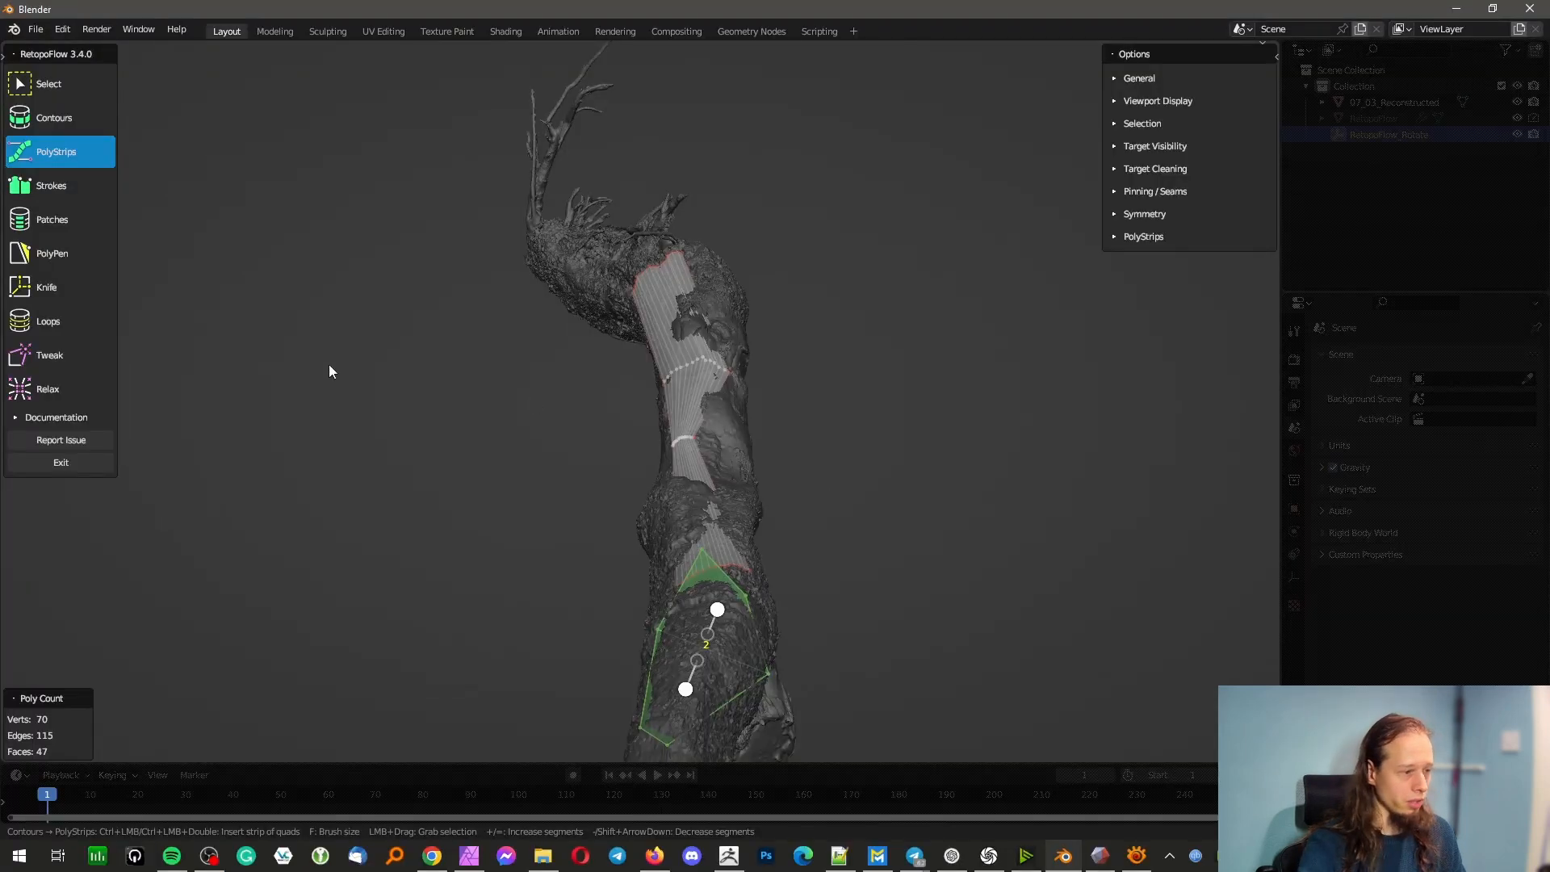
Exit RetopoFlow in Blender and create a new General file
{"action": "left_click", "coordinate": [61, 466]}
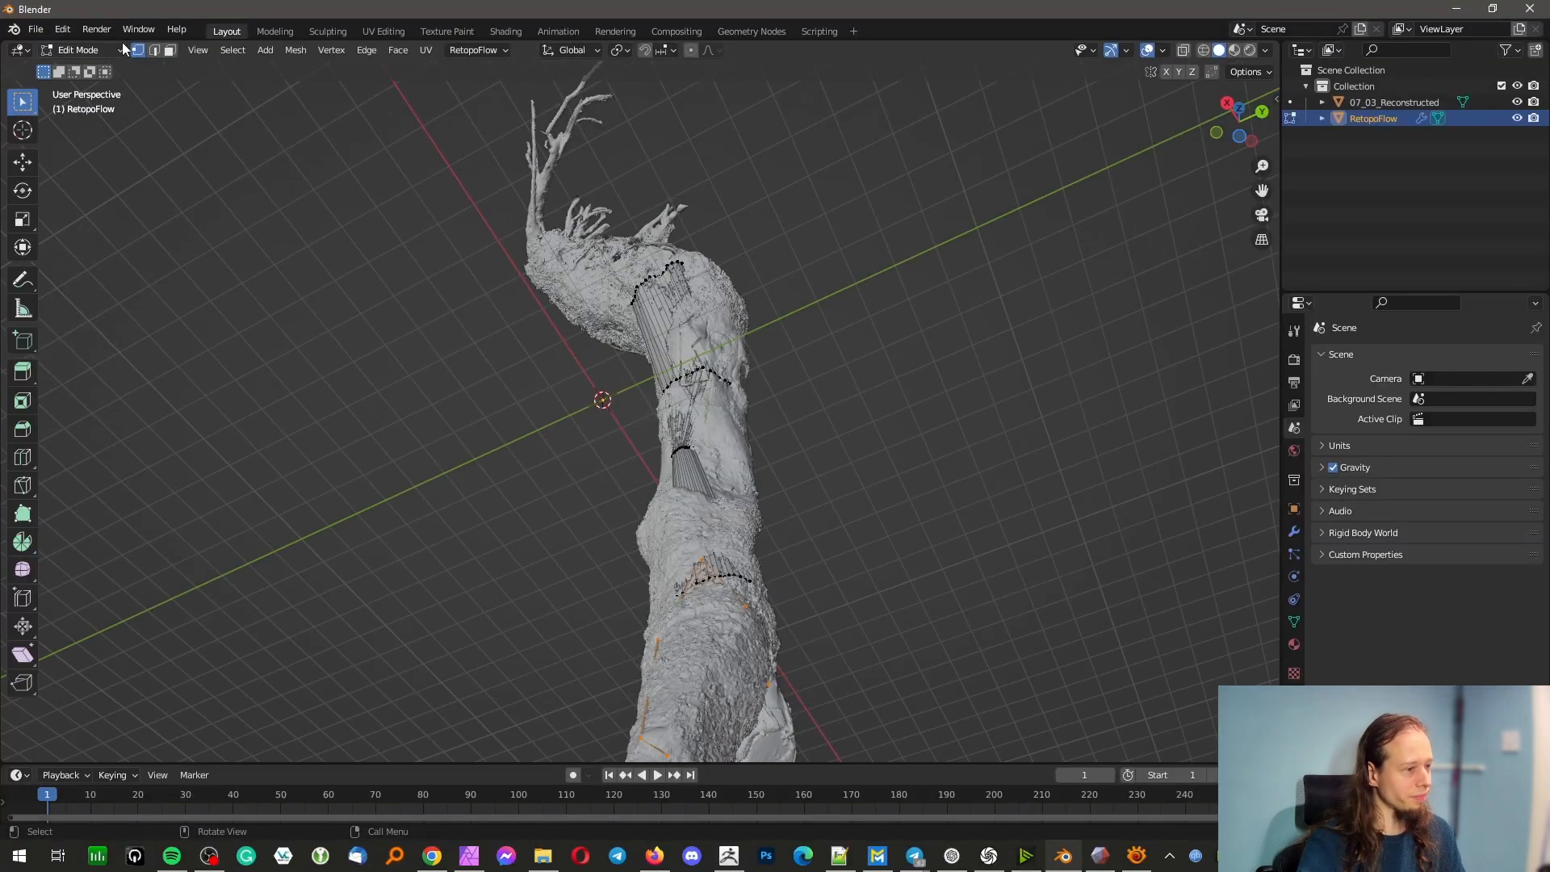
{"action": "left_click", "coordinate": [35, 31]}
{"action": "mouse_move", "coordinate": [97, 48]}
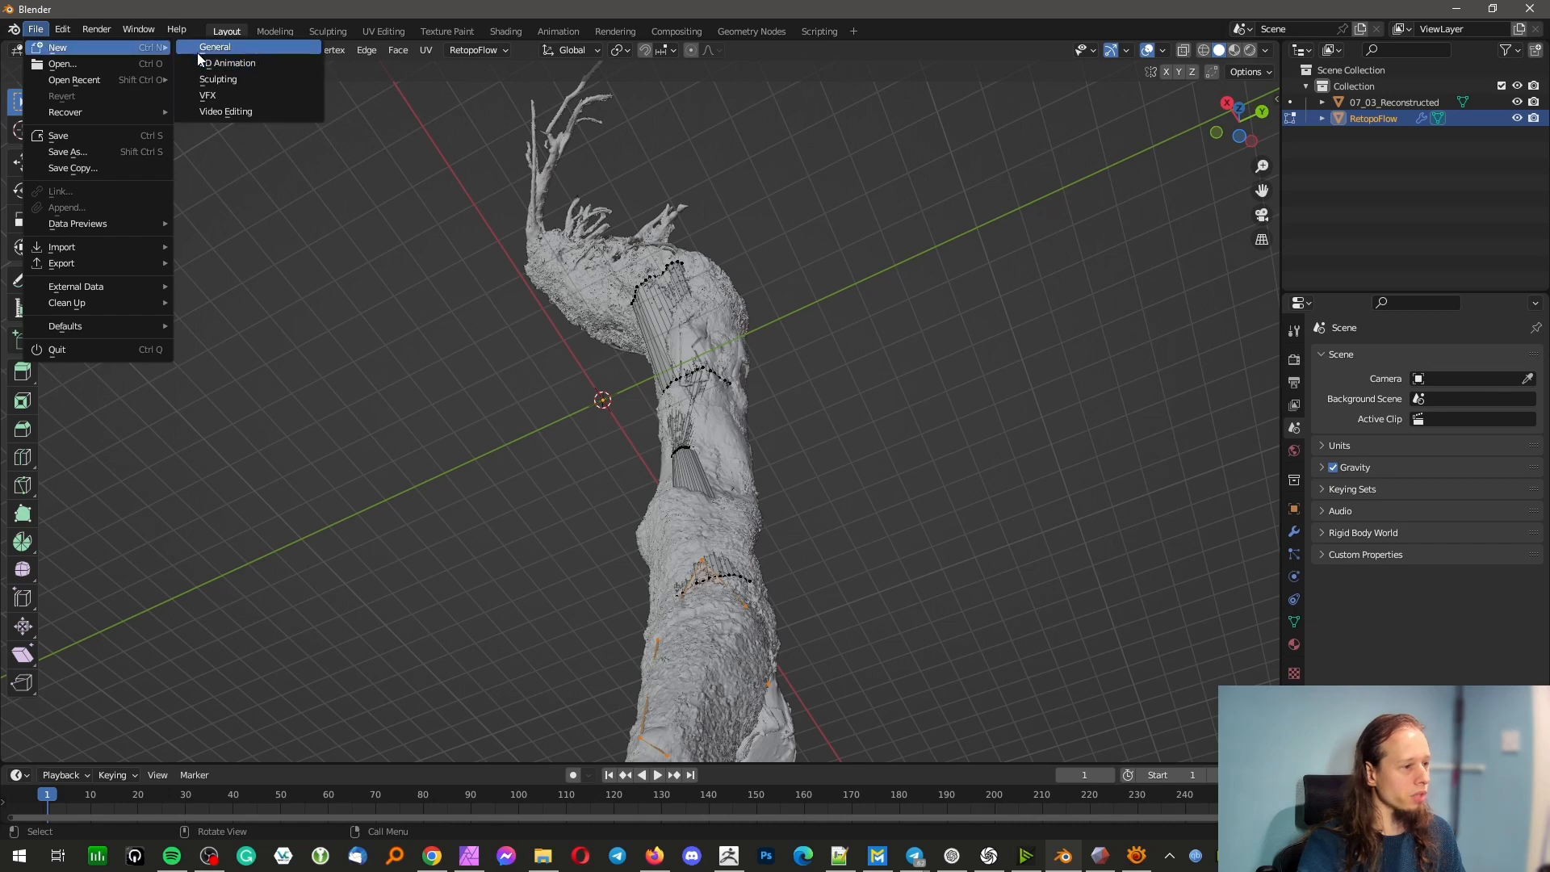
{"action": "left_click", "coordinate": [200, 50]}
Export the empty scene as Wavefront OBJ over 07_04_3_Retopology_Master_3_meshmixer.obj in the 07_Reconstruction folder
{"action": "left_click", "coordinate": [35, 29]}
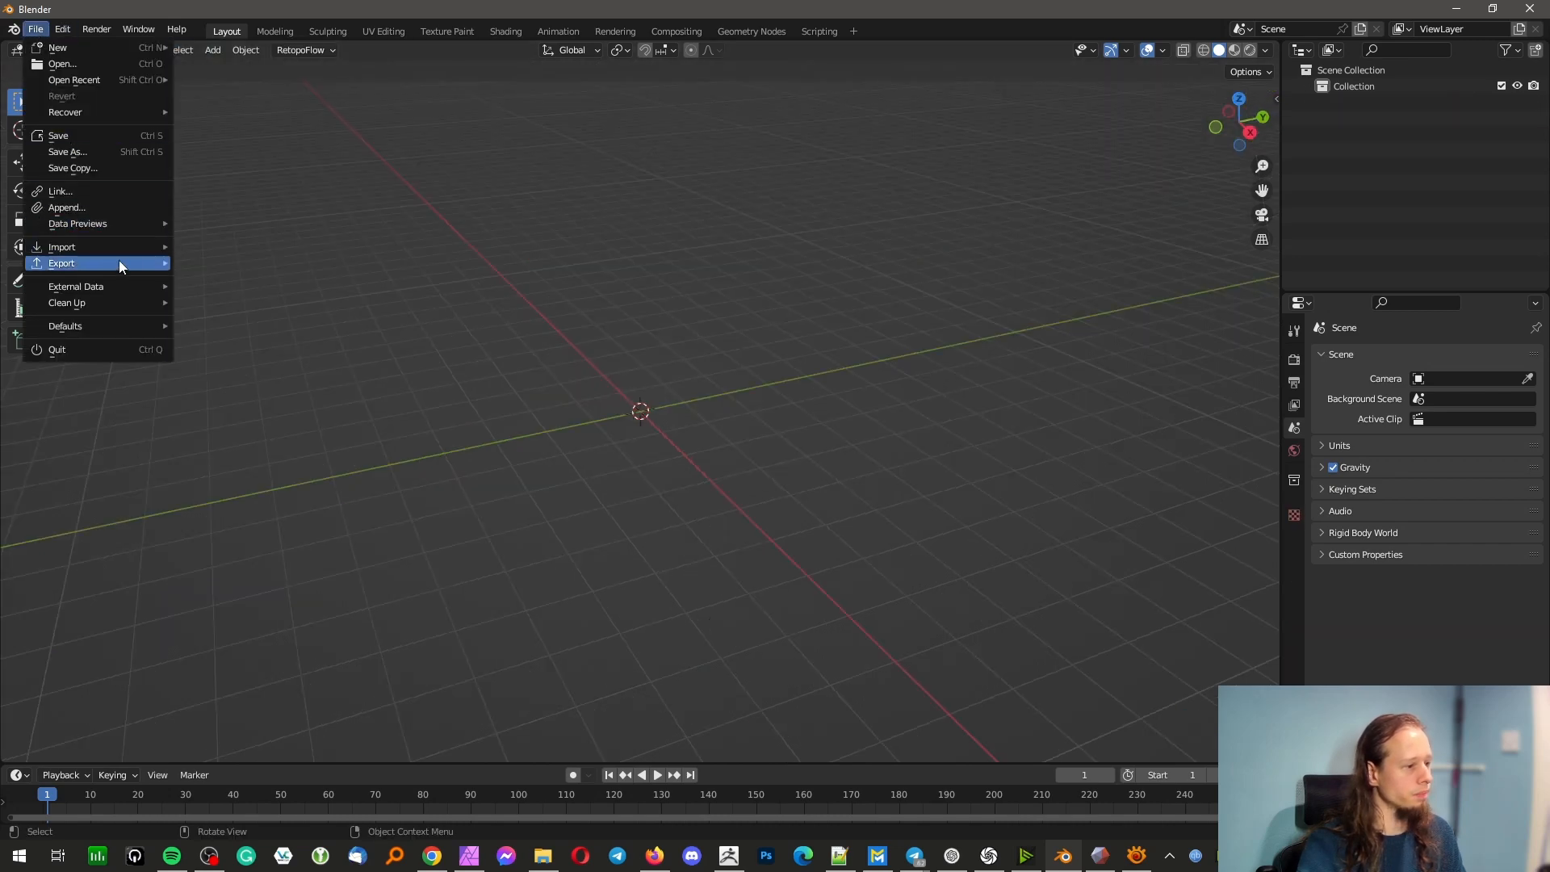
{"action": "mouse_move", "coordinate": [116, 260]}
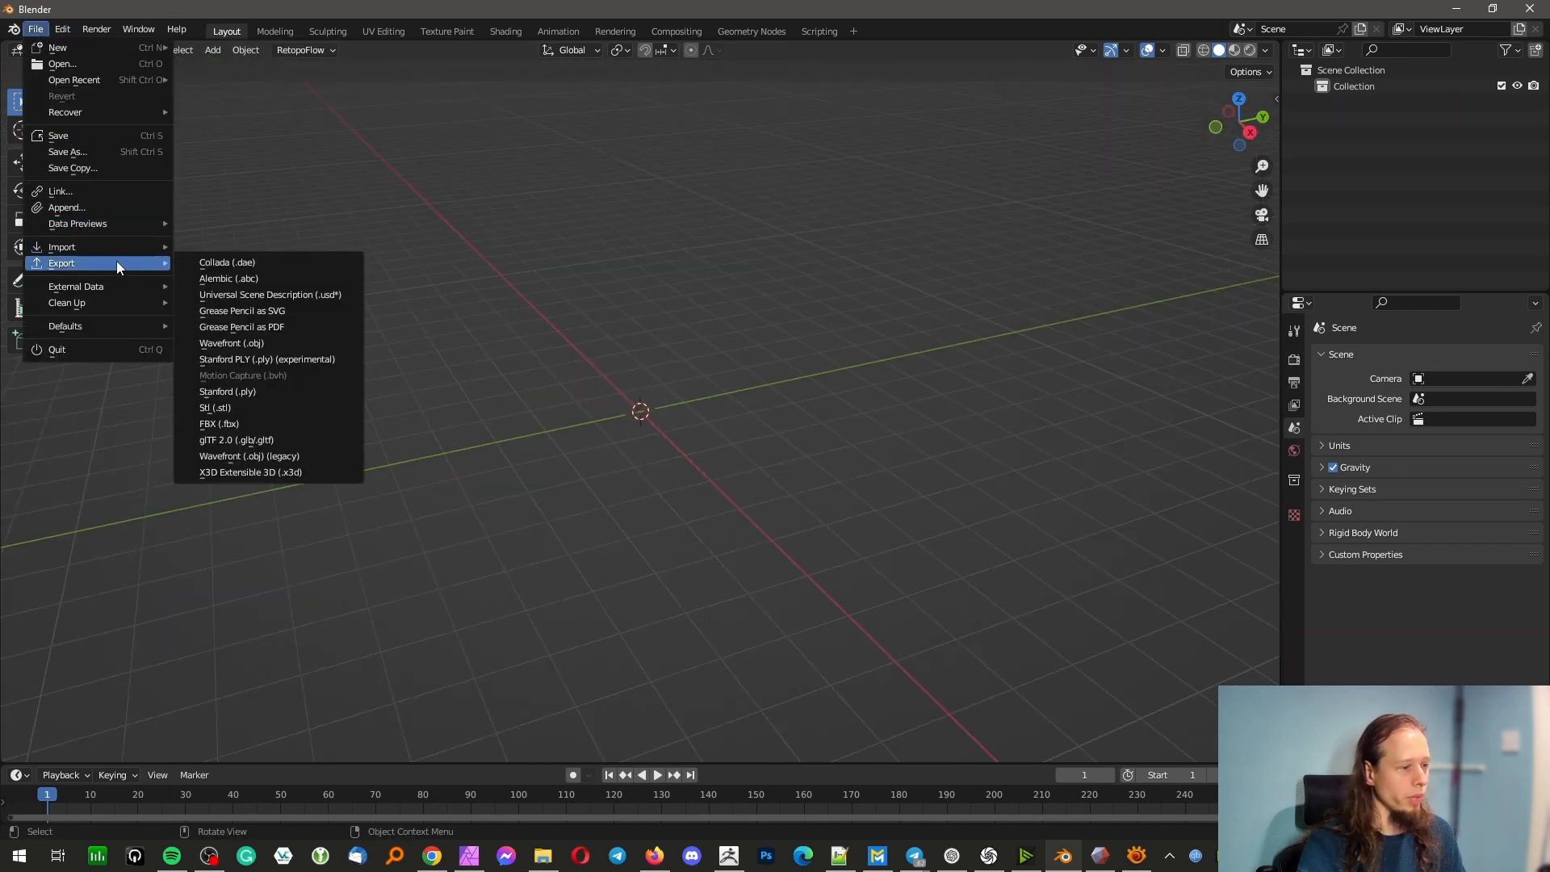
{"action": "left_click", "coordinate": [264, 345]}
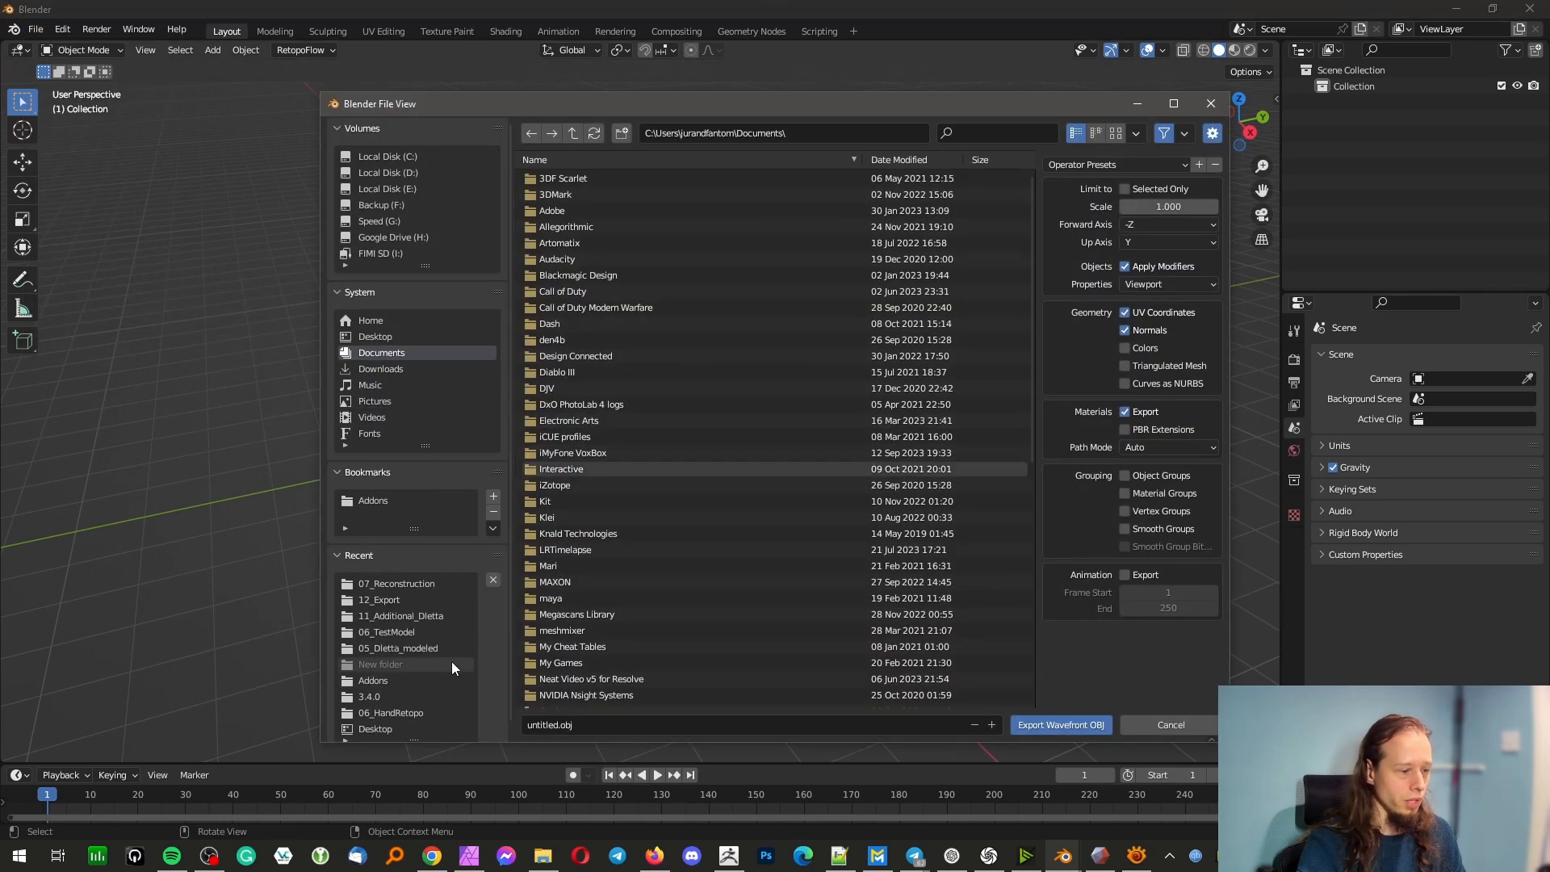
{"action": "left_click", "coordinate": [419, 582]}
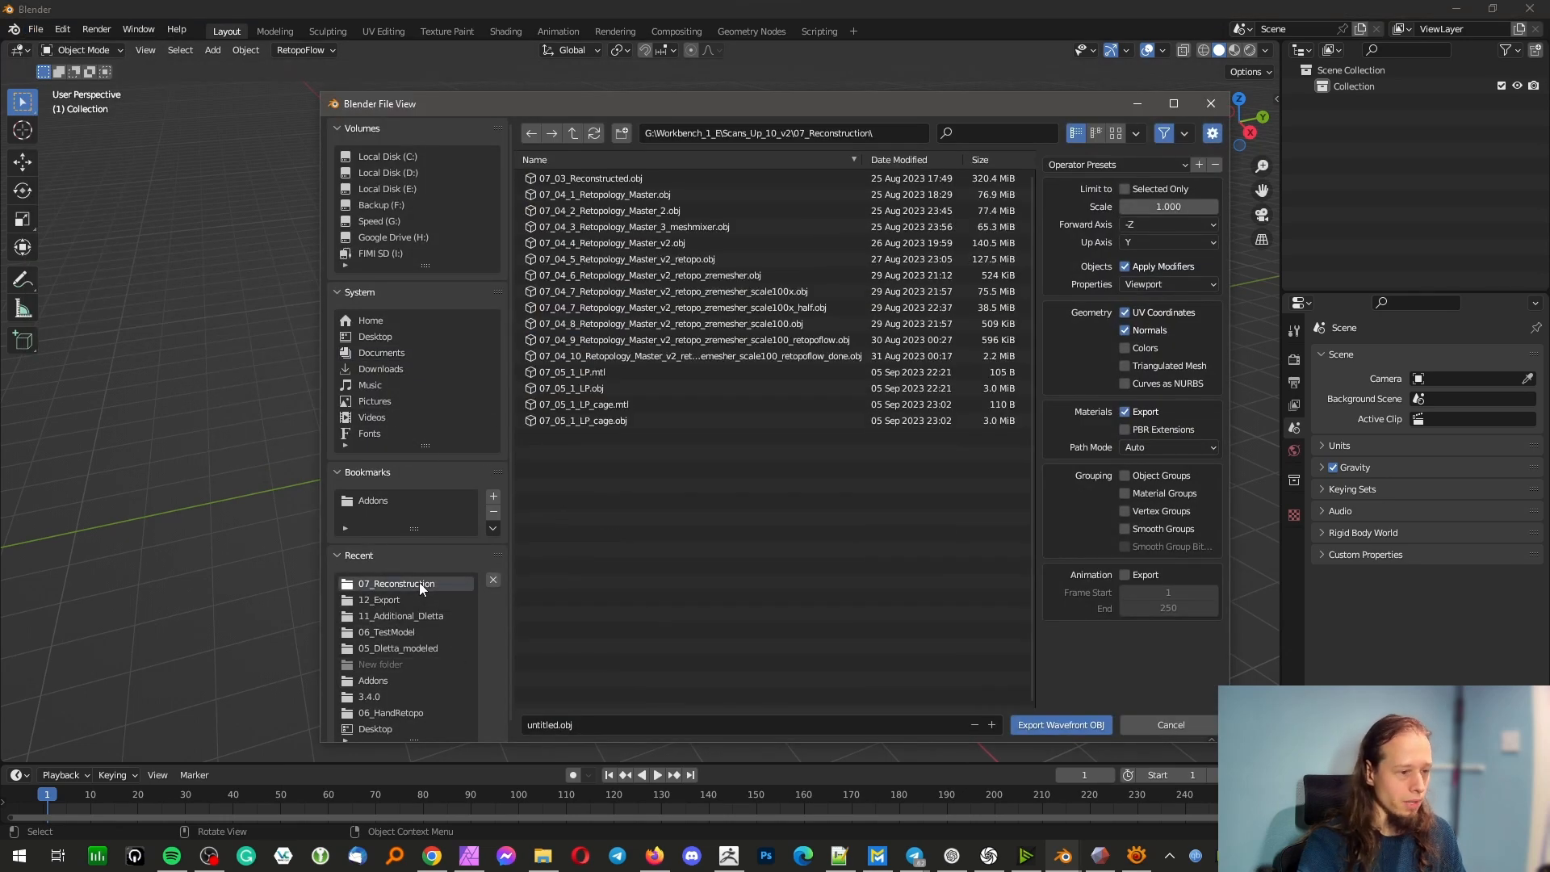
{"action": "double_click", "coordinate": [704, 228]}
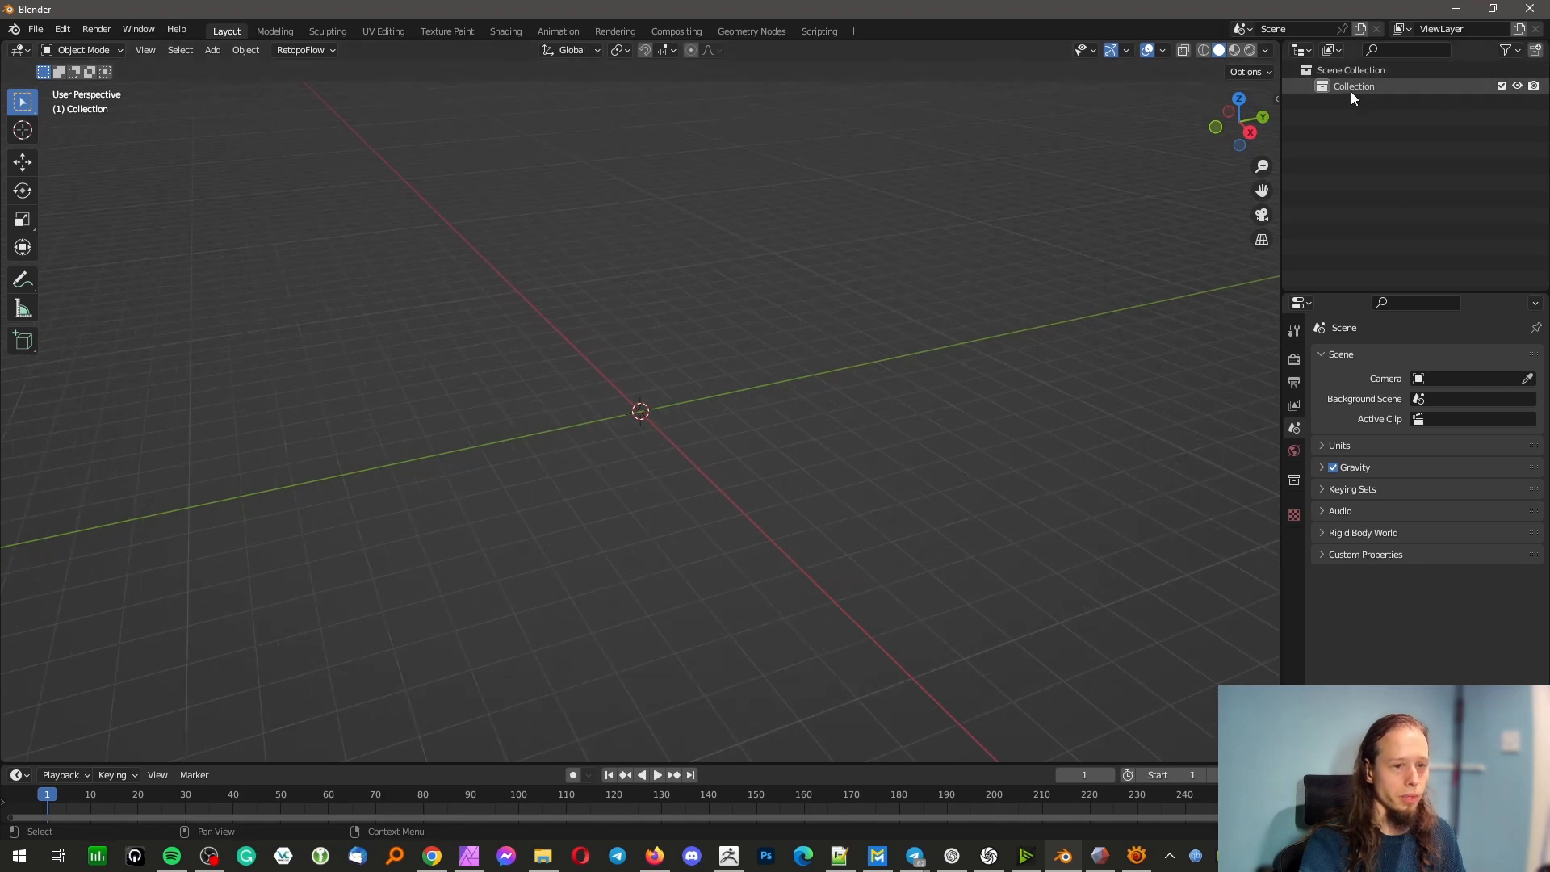
Start a Wavefront OBJ import and browse to the 07_Reconstruction folder
{"action": "left_click", "coordinate": [36, 29]}
{"action": "mouse_move", "coordinate": [129, 251]}
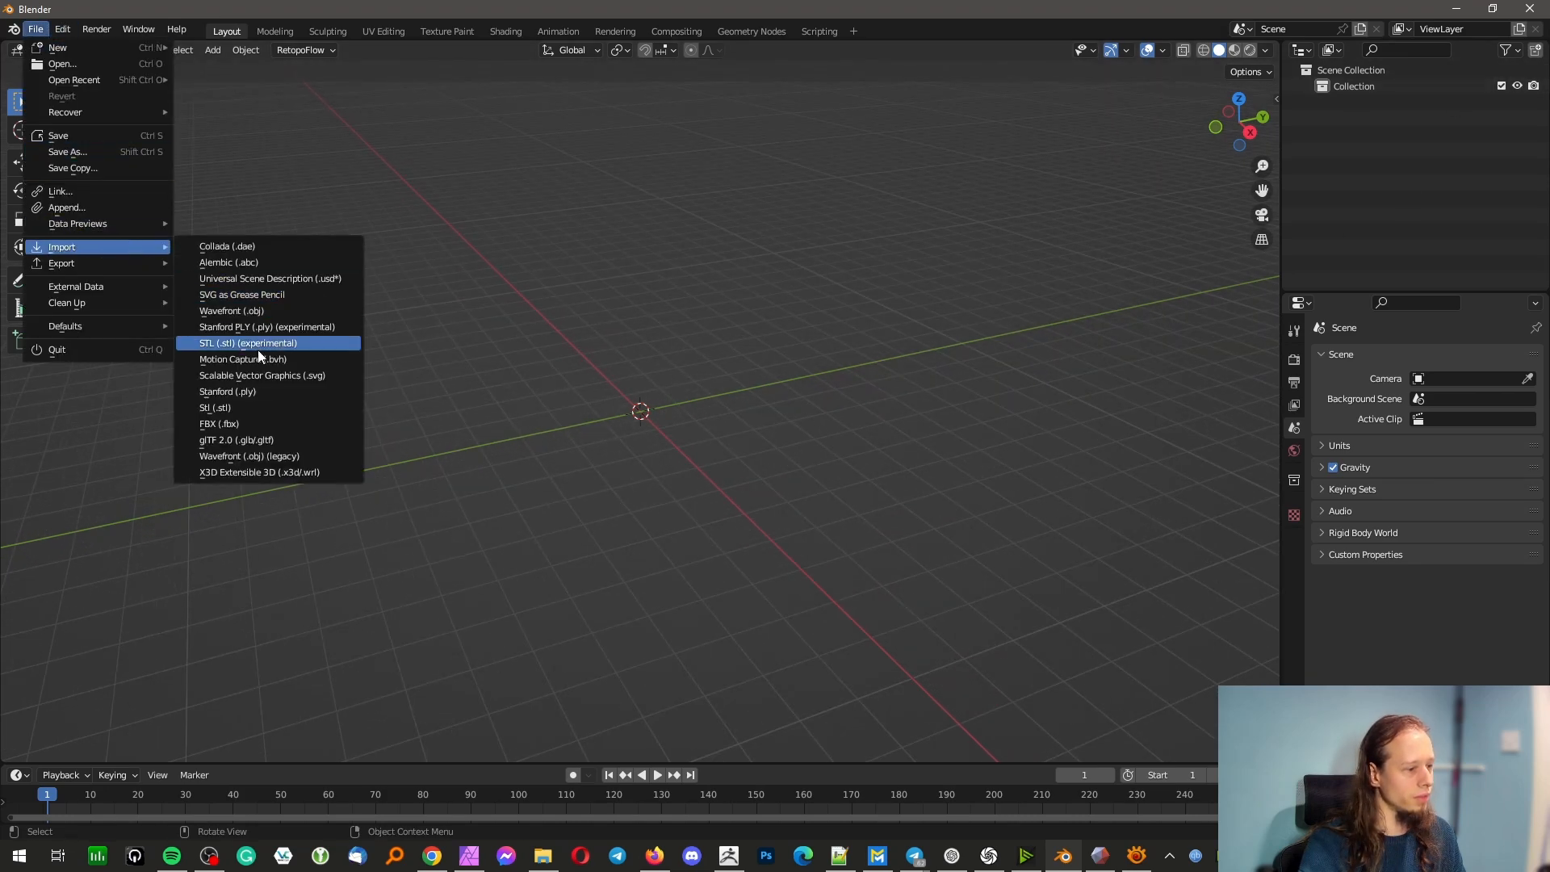
{"action": "left_click", "coordinate": [285, 311]}
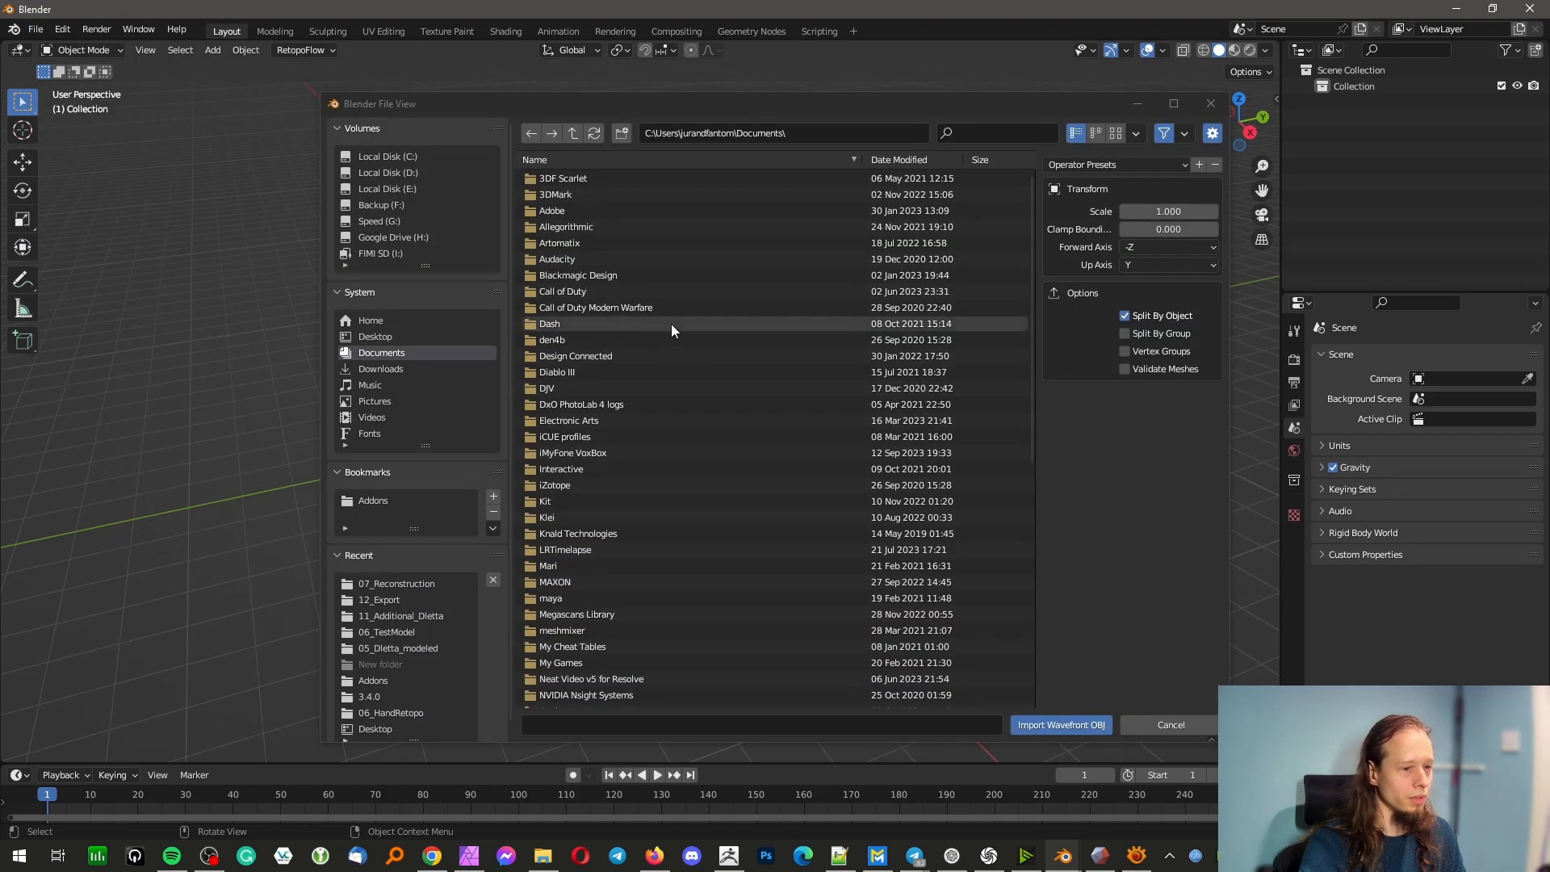
{"action": "left_click", "coordinate": [410, 582]}
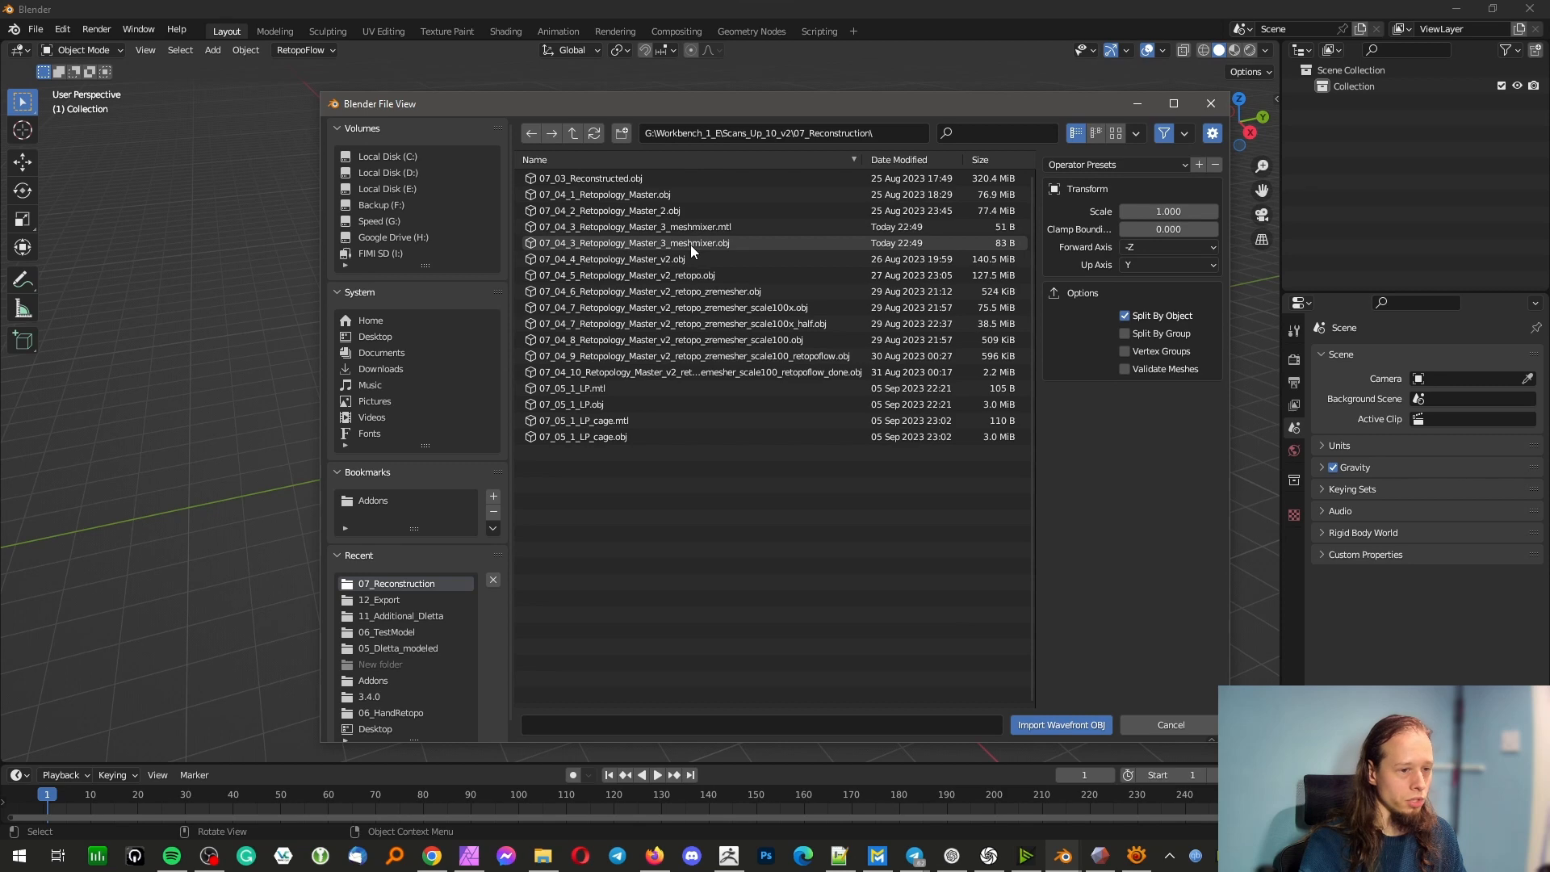
Switch to ZBrush and export the selected subtool as 07_04_3_Retopology_Master_3_meshmixer.obj, replacing the existing file
{"action": "left_click", "coordinate": [728, 854]}
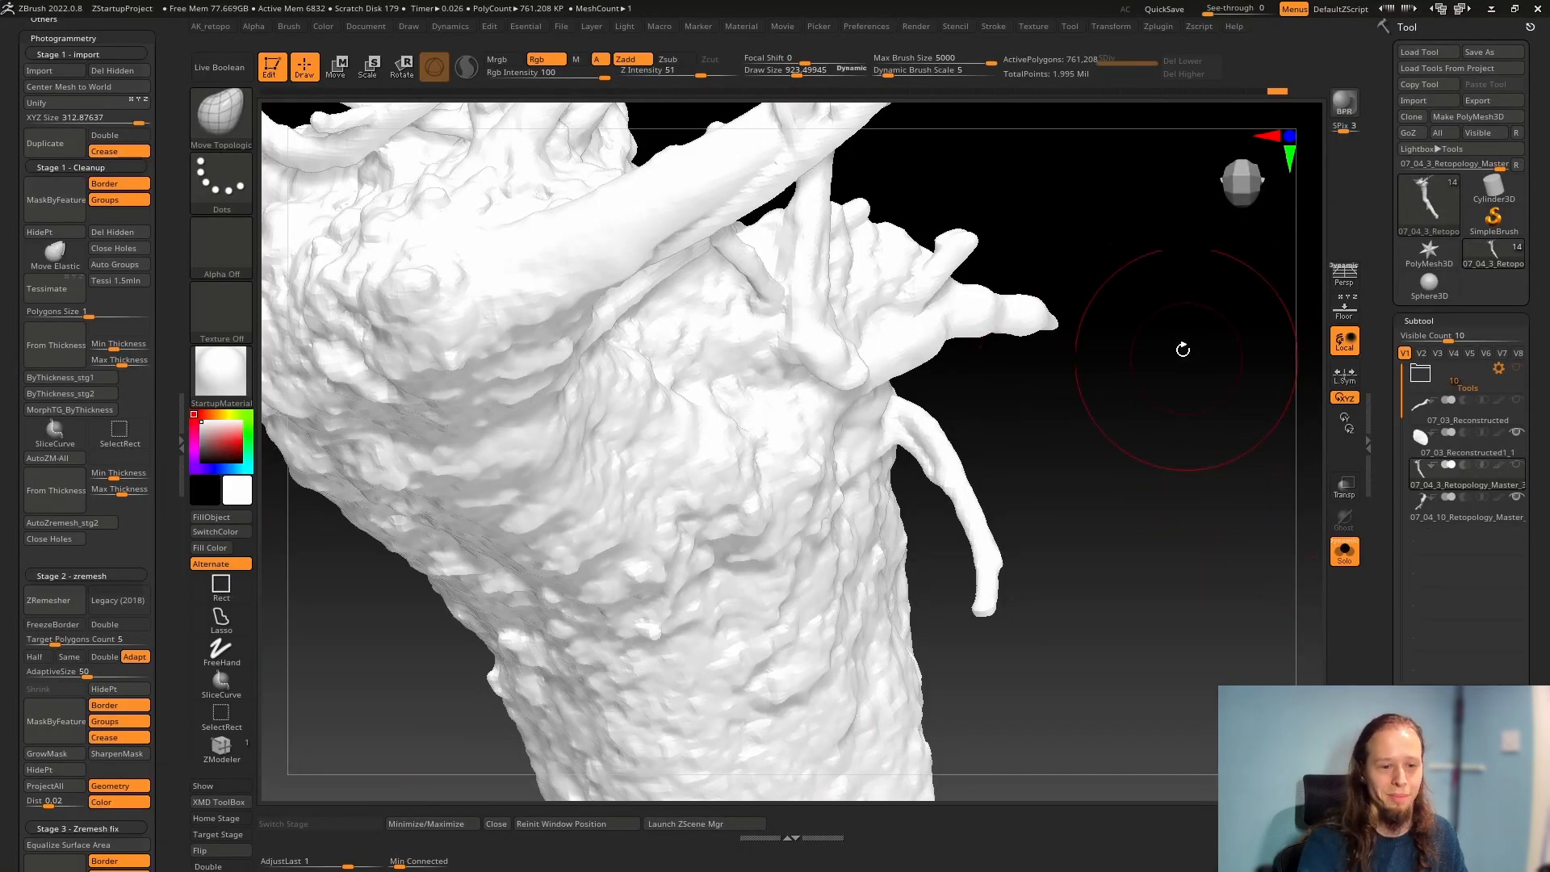
{"action": "left_click", "coordinate": [1485, 101]}
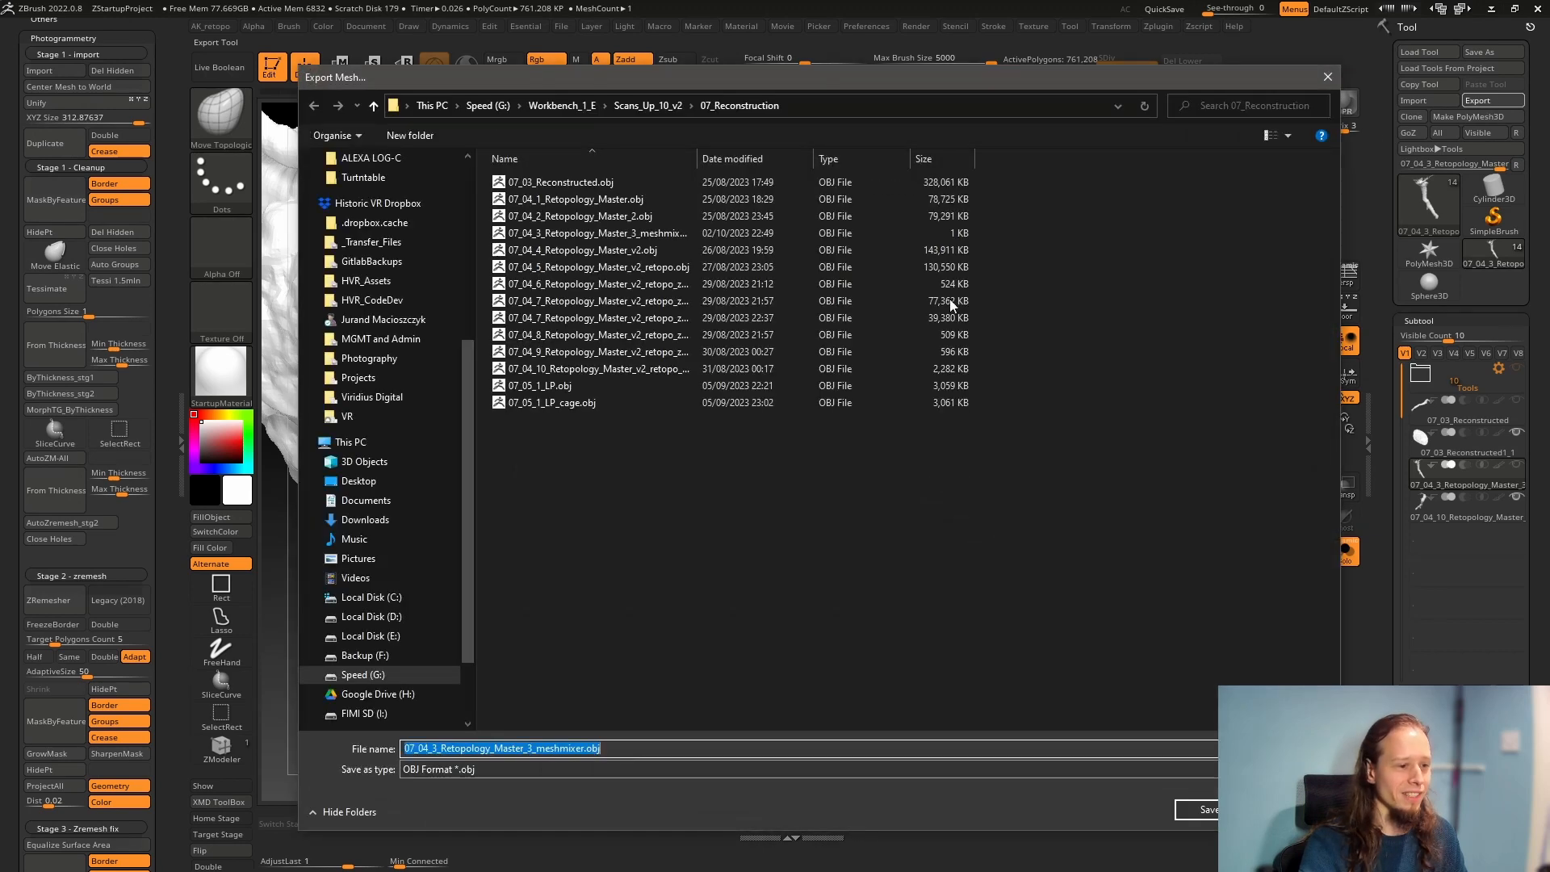
{"action": "double_click", "coordinate": [650, 233]}
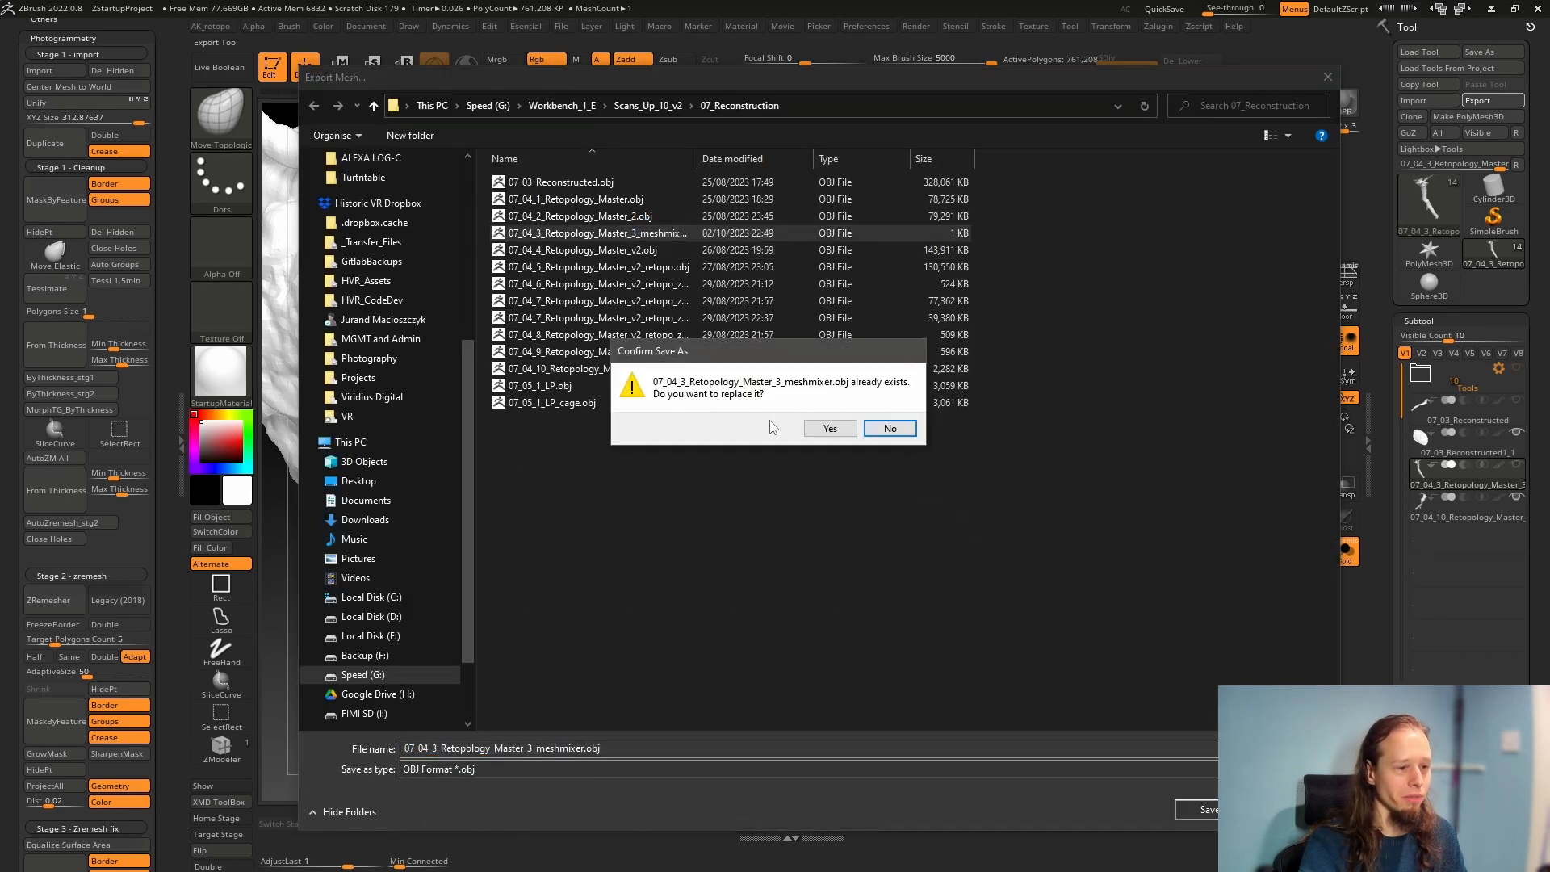
{"action": "left_click", "coordinate": [824, 432]}
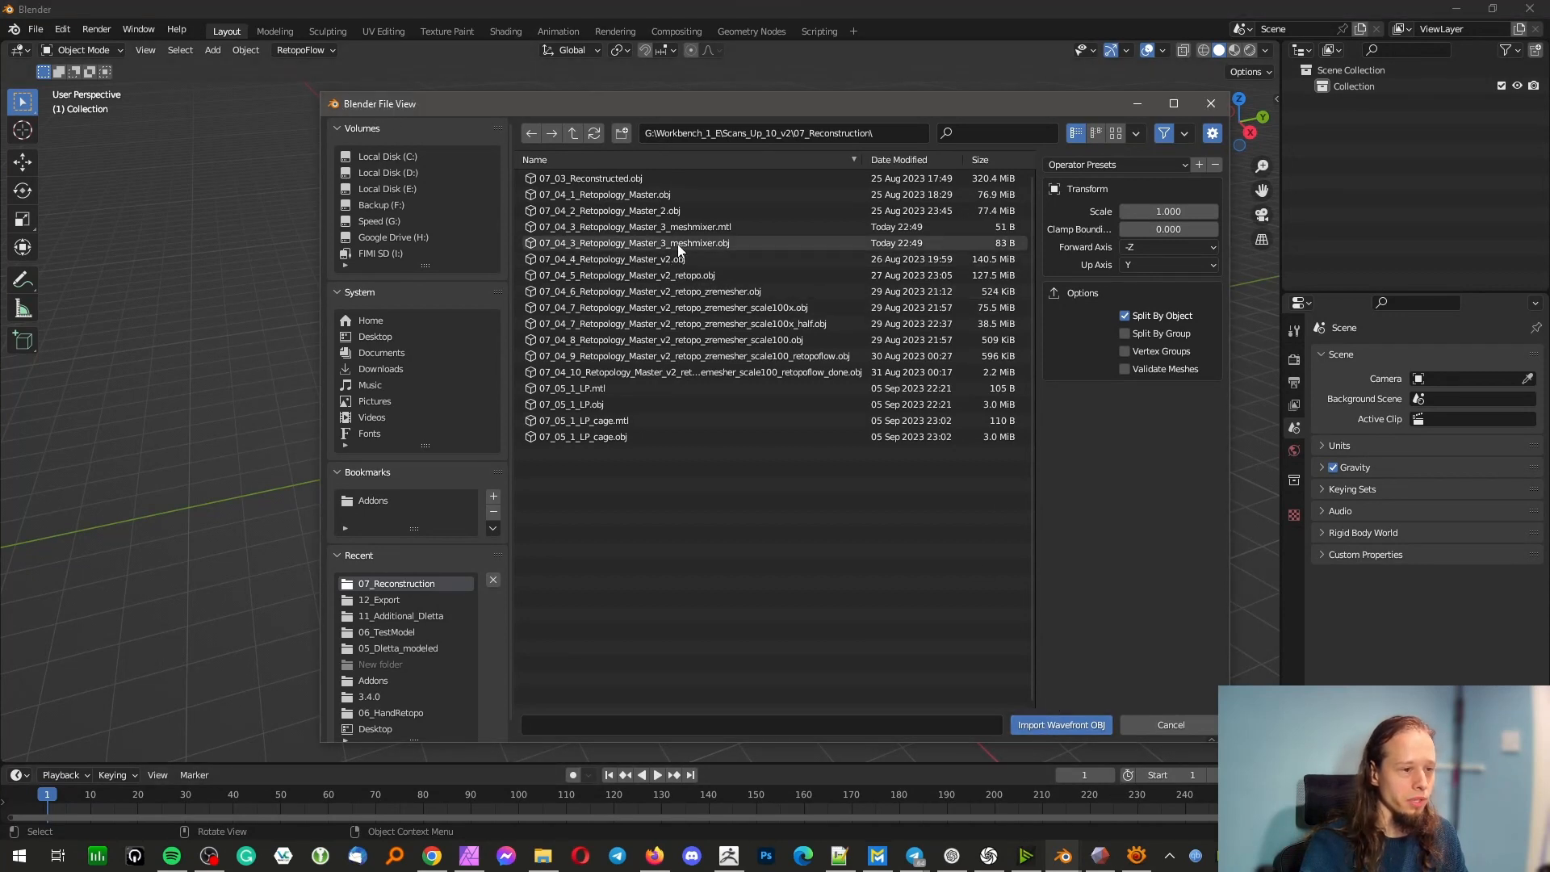
Refresh Blender's import file list and import 07_04_3_Retopology_Master_3_meshmixer.obj
{"action": "right_click", "coordinate": [709, 525]}
{"action": "left_click", "coordinate": [655, 545]}
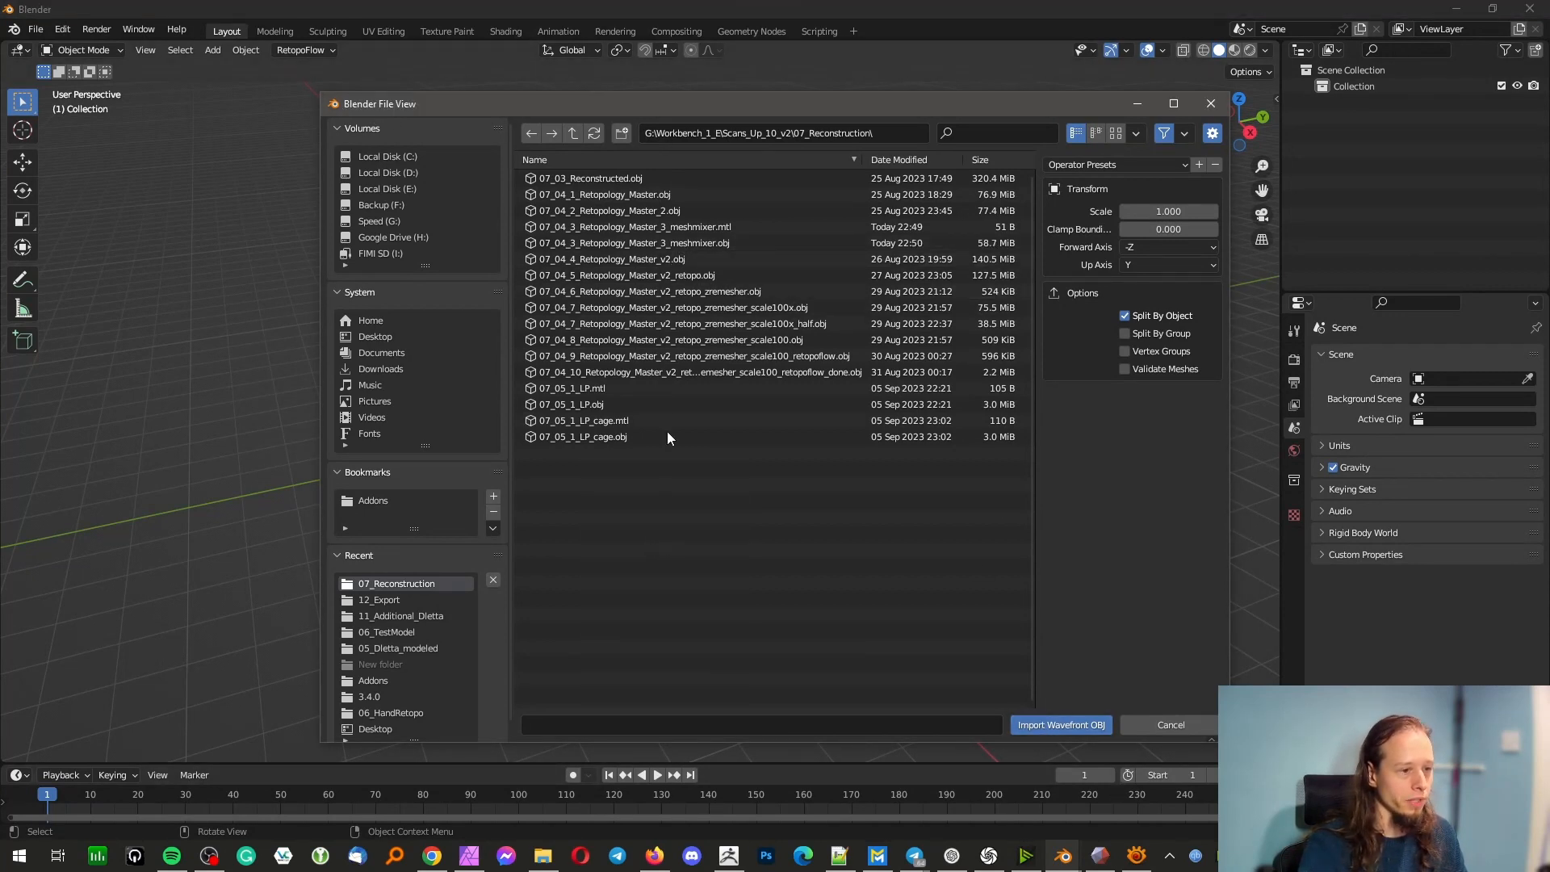
{"action": "double_click", "coordinate": [704, 245]}
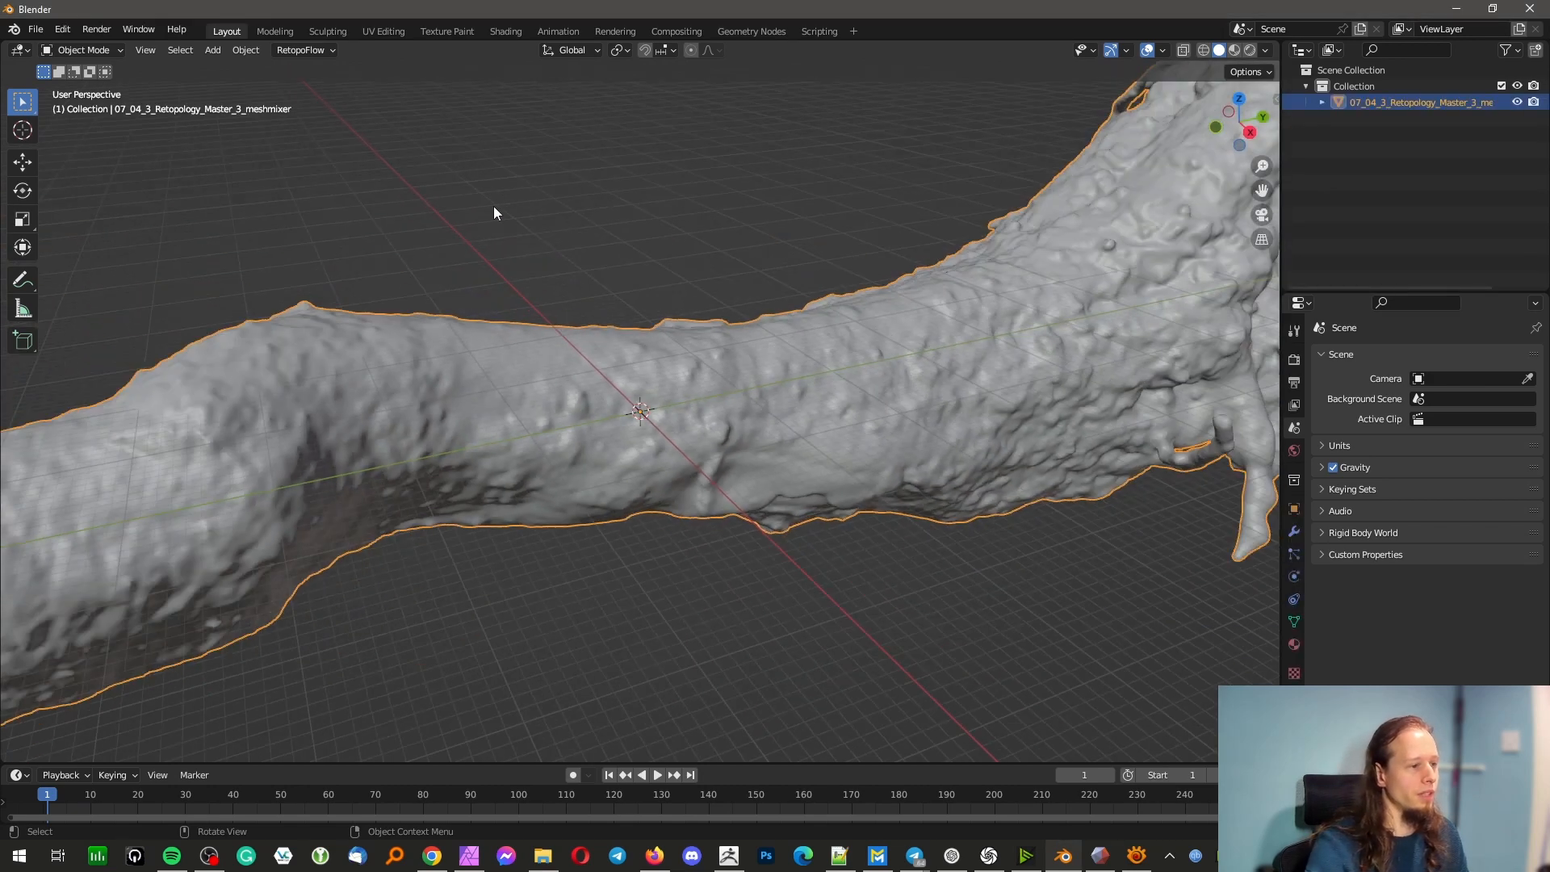
Create a new RetopoFlow target at the cursor, start RetopoFlow with PolyStrips and dismiss its welcome note
{"action": "left_click", "coordinate": [321, 50]}
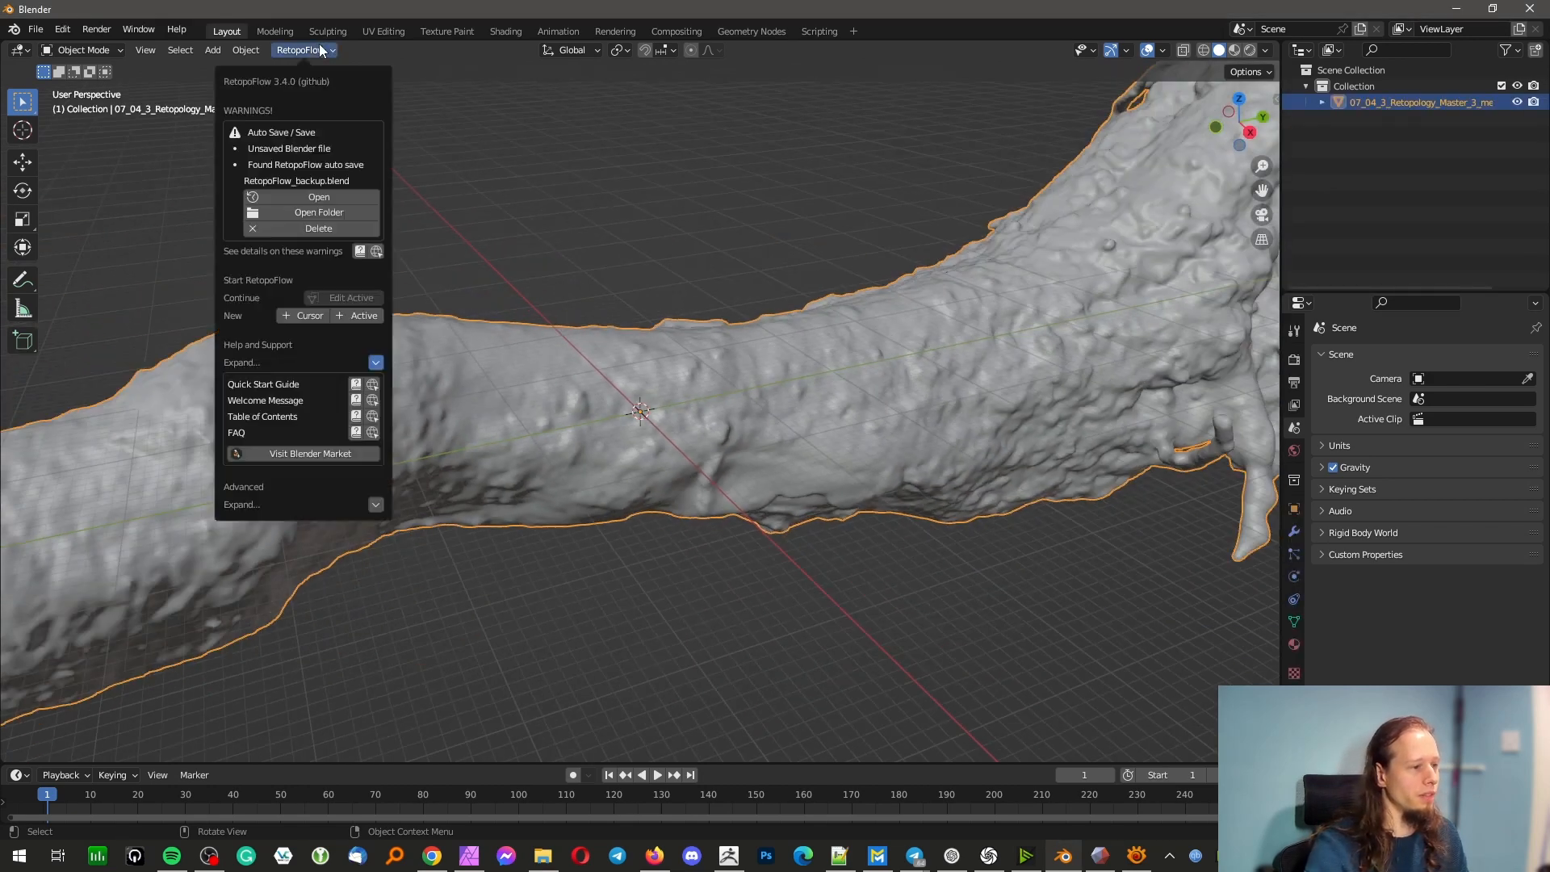
{"action": "left_click", "coordinate": [305, 316]}
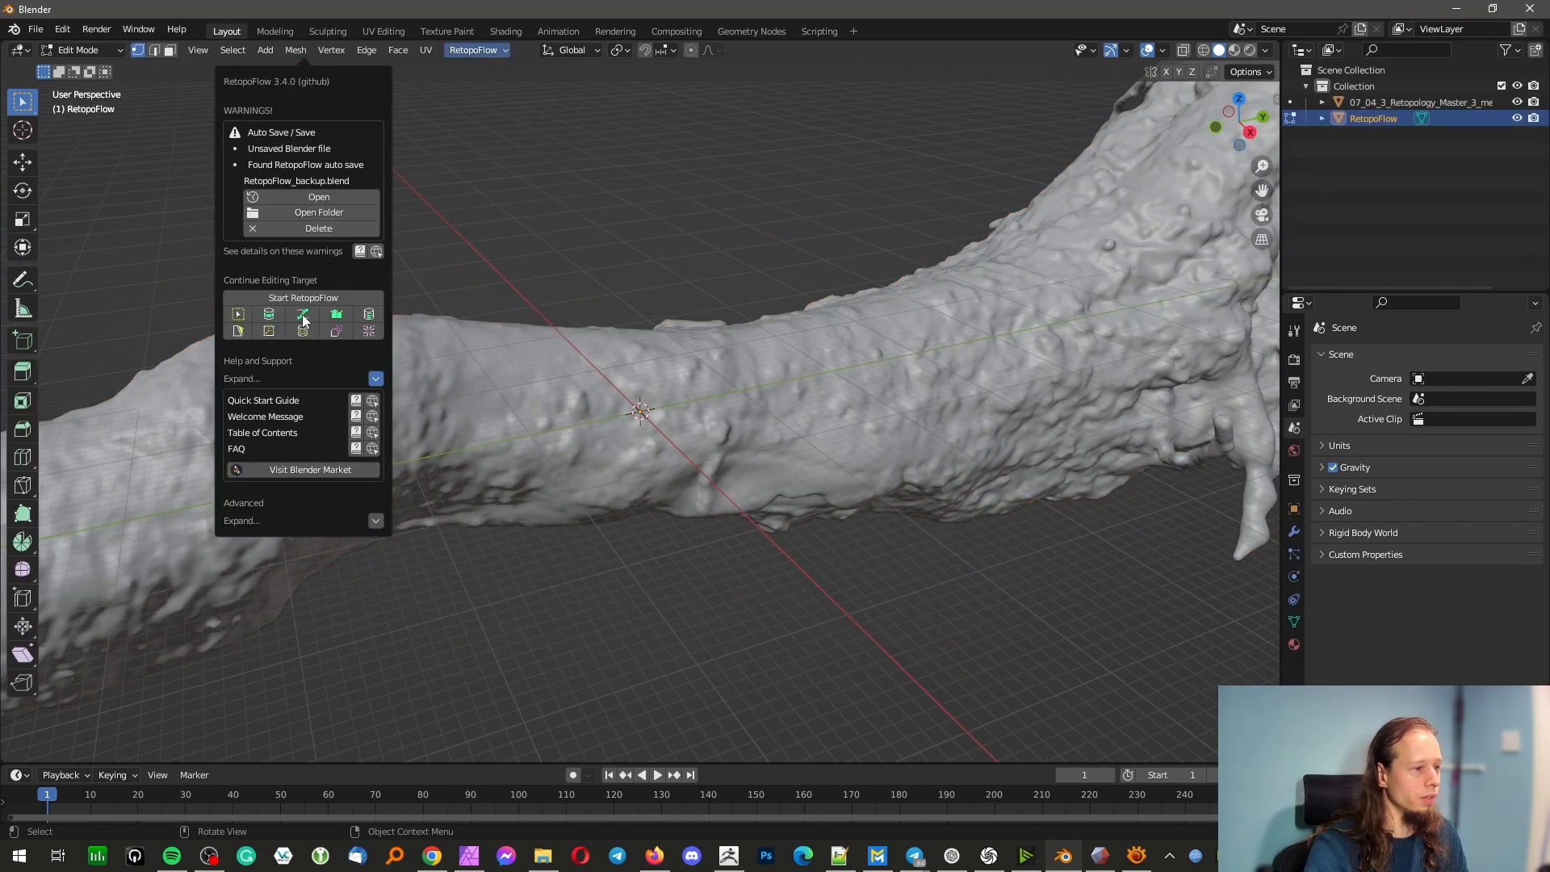
{"action": "left_click", "coordinate": [306, 315]}
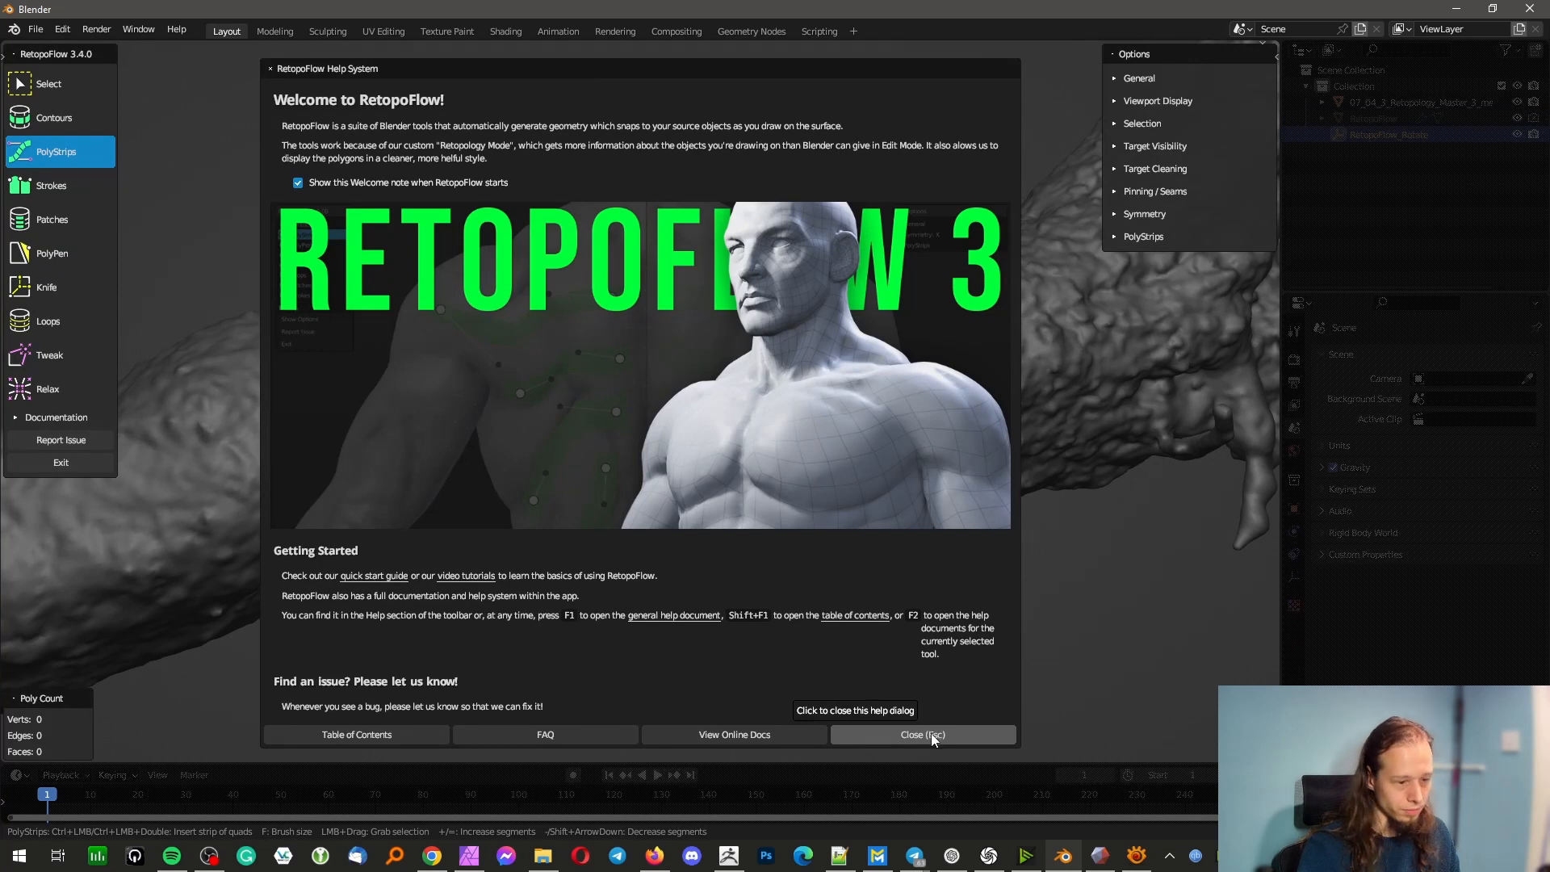
{"action": "left_click", "coordinate": [932, 734]}
{"action": "left_click", "coordinate": [583, 491]}
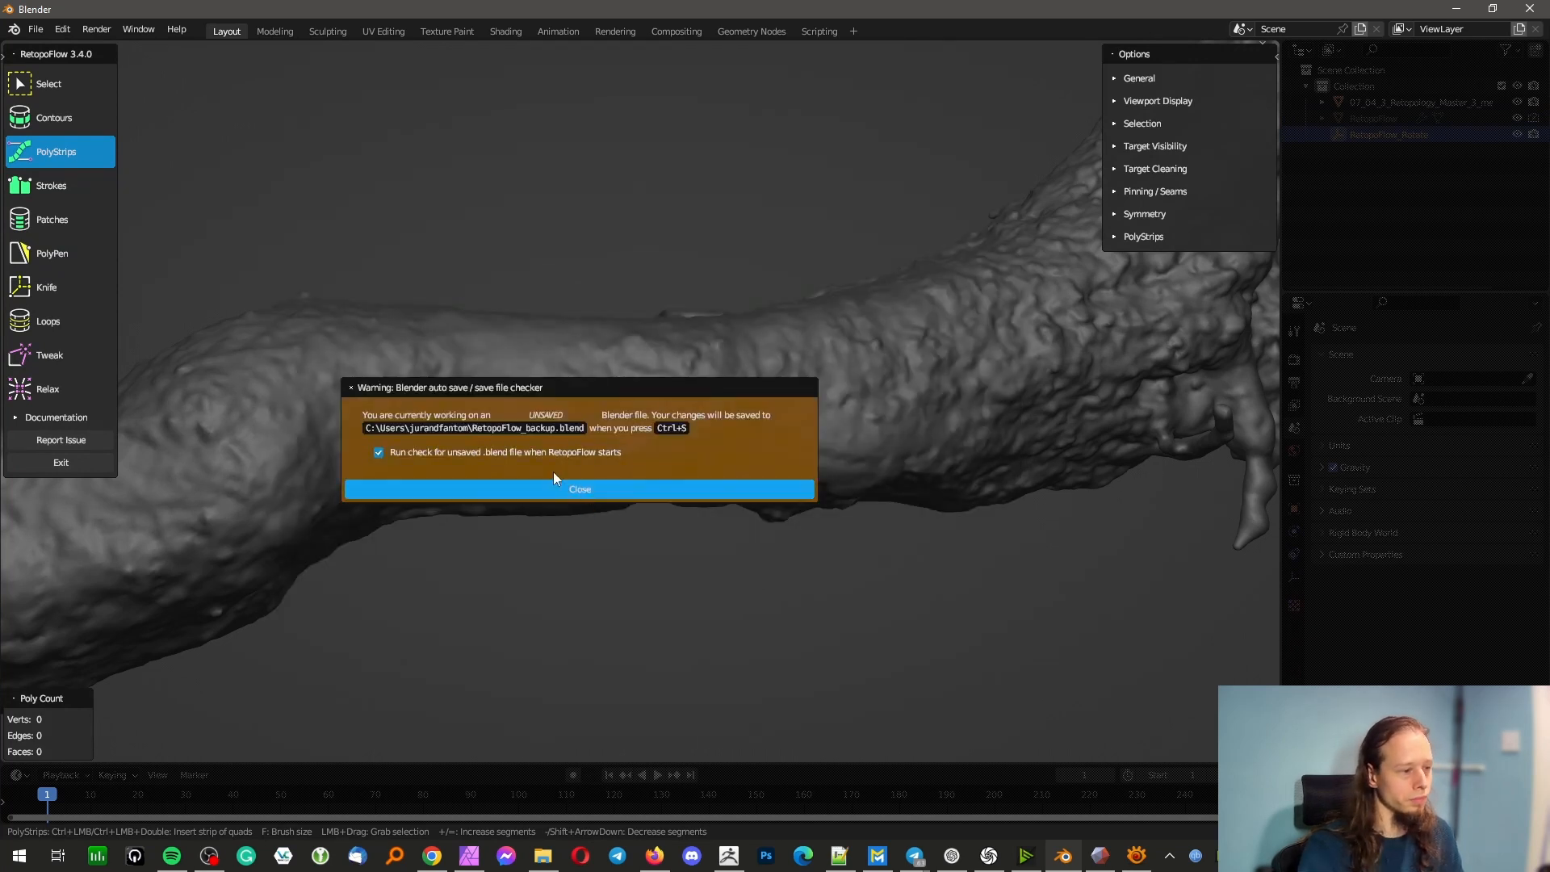
Insert three linked contour loops around the trunk with the Contours tool, working from its middle toward the roots
{"action": "left_click", "coordinate": [73, 118]}
{"action": "scroll", "coordinate": [597, 362], "scroll_direction": "down", "scroll_amount": 5}
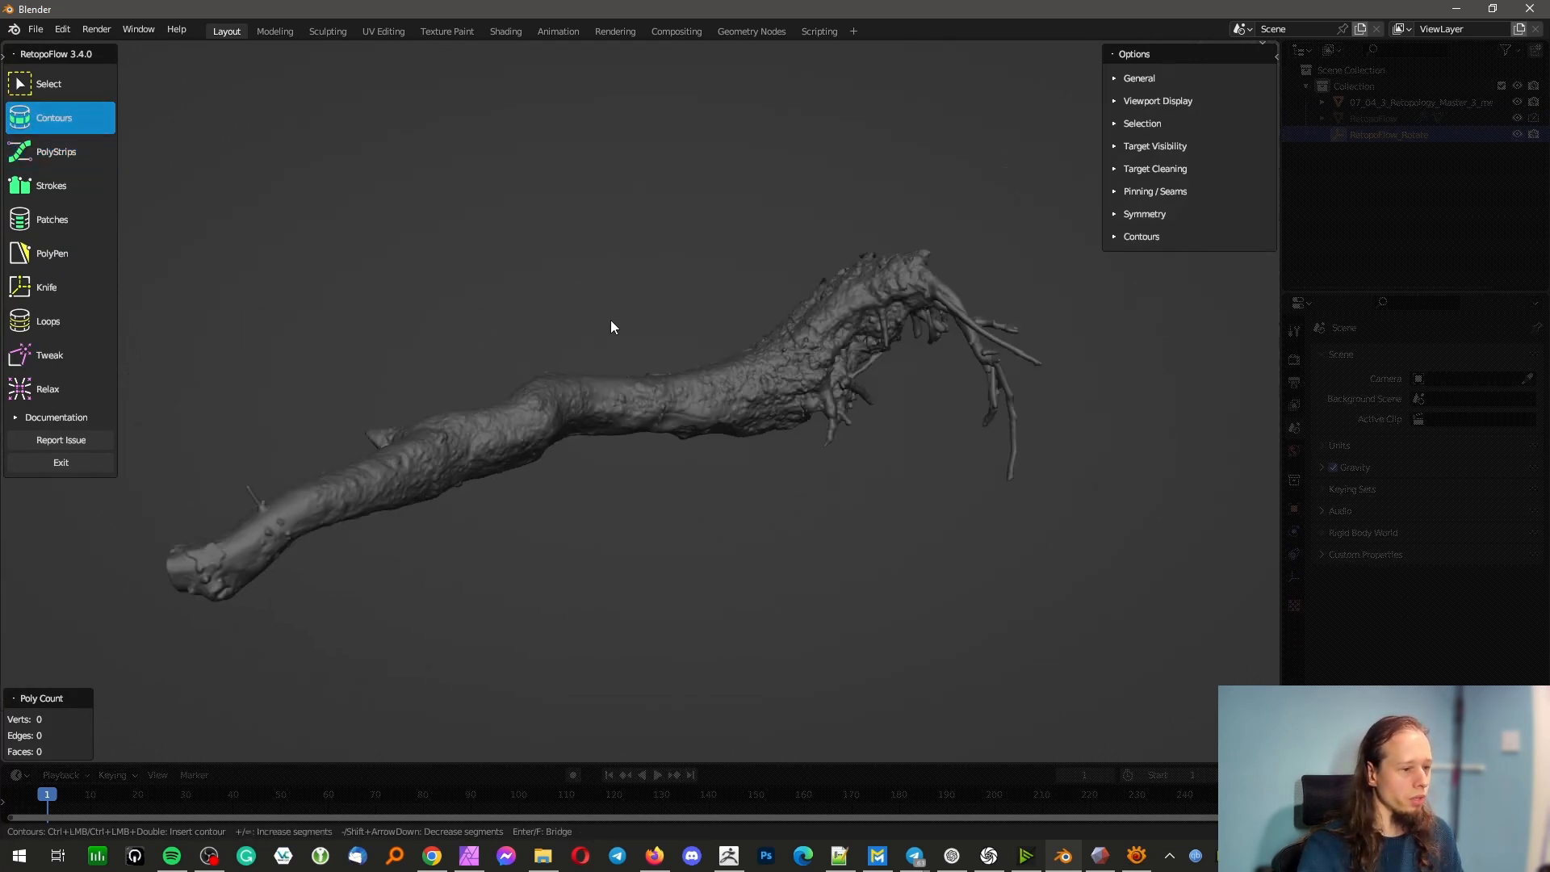
{"action": "middle_click_drag", "start_coordinate": [611, 326], "coordinate": [692, 262]}
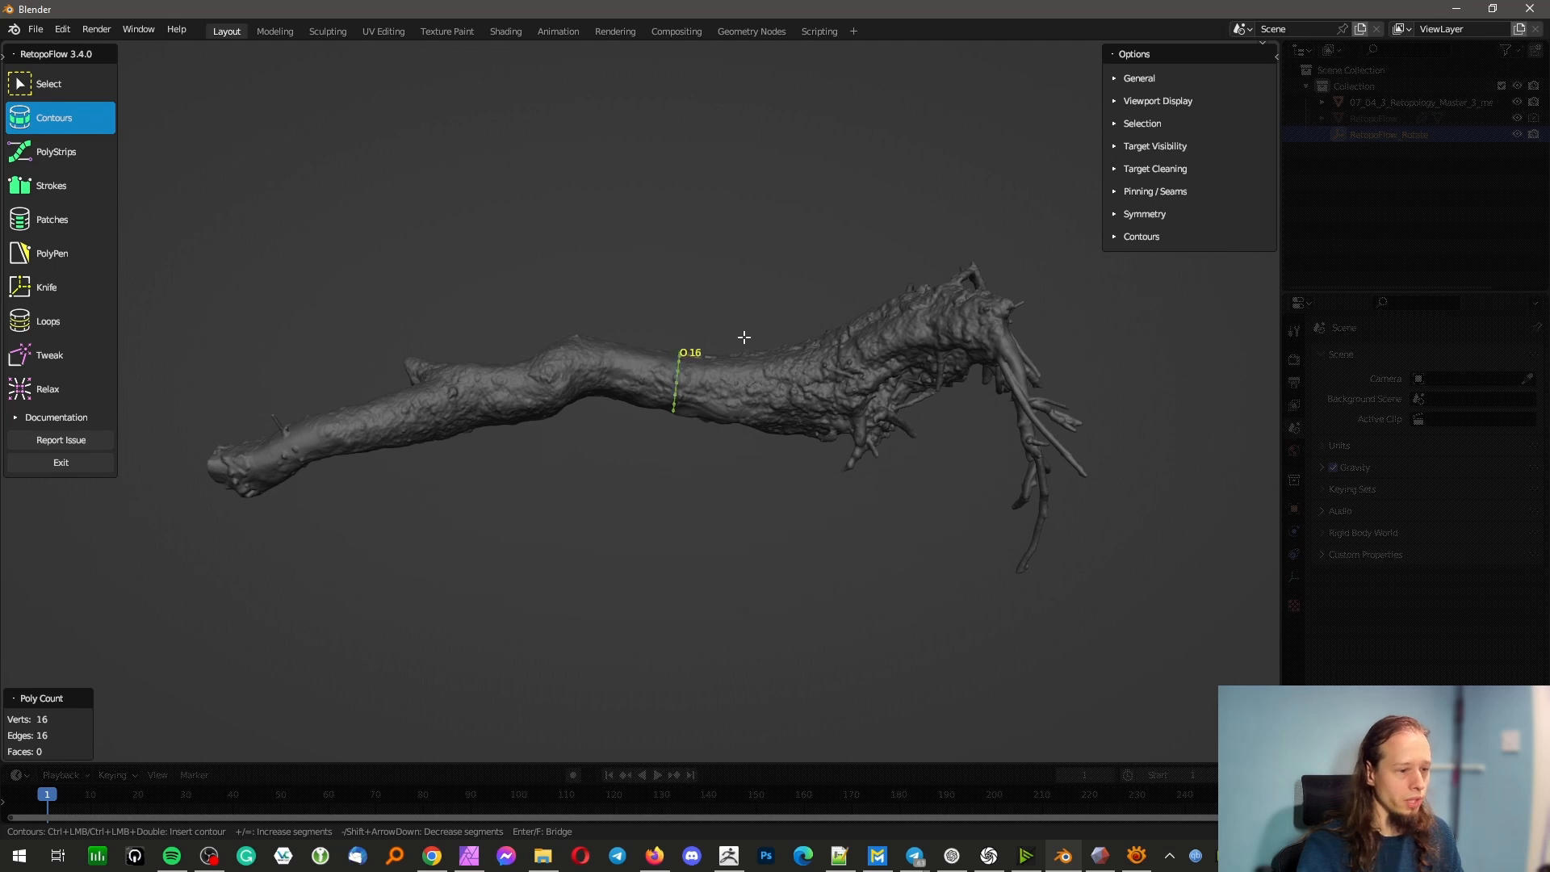
{"action": "middle_click_drag", "start_coordinate": [699, 403], "coordinate": [951, 436]}
{"action": "scroll", "coordinate": [951, 436], "scroll_direction": "down", "scroll_amount": 3}
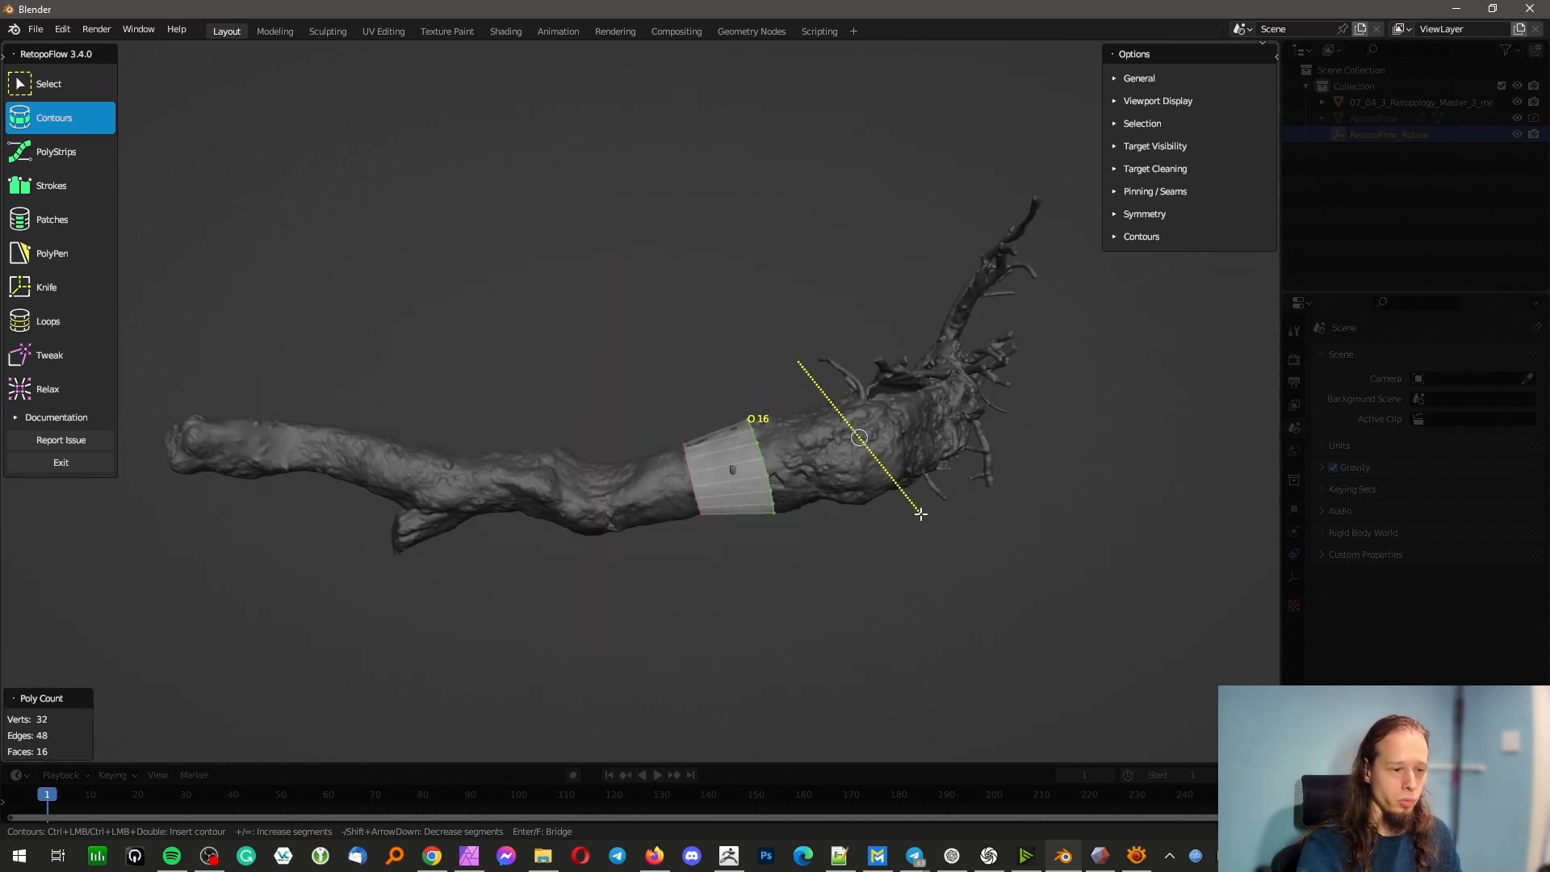
{"action": "left_click_drag", "start_coordinate": [922, 514], "coordinate": [922, 513], "text": "ctrl"}
{"action": "middle_click_drag", "start_coordinate": [898, 454], "coordinate": [515, 444]}
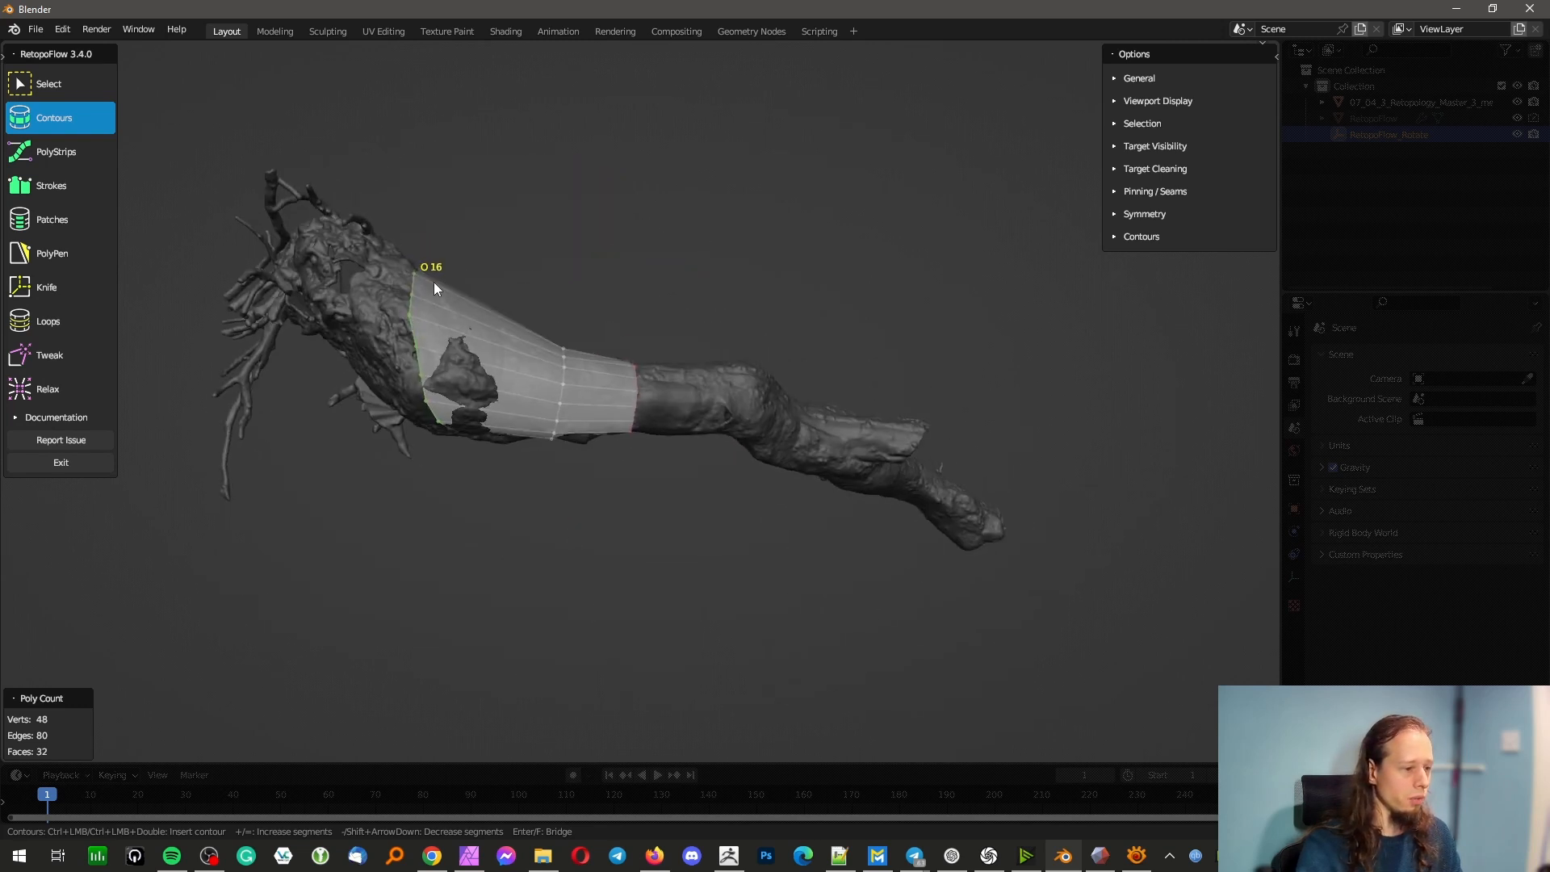
Try to insert a contour loop around the trunk close to the root branches and undo it
{"action": "mouse_move", "coordinate": [434, 282]}
{"action": "middle_mouse_down"}
{"action": "mouse_move", "coordinate": [526, 328]}
{"action": "mouse_move", "coordinate": [488, 322]}
{"action": "mouse_move", "coordinate": [457, 268]}
{"action": "middle_mouse_up"}
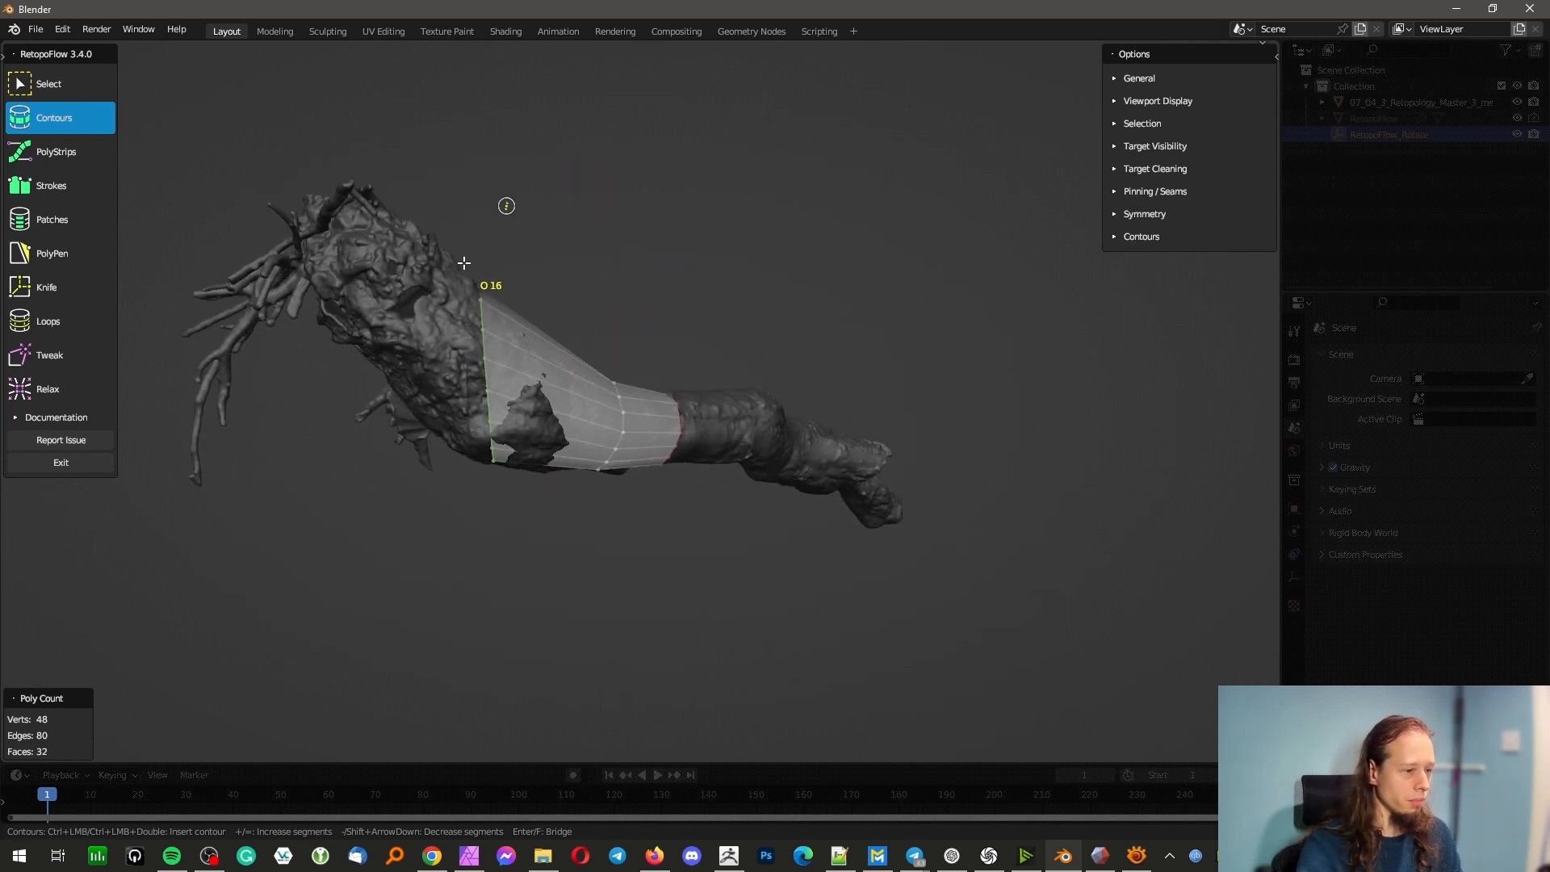
{"action": "left_click_drag", "start_coordinate": [322, 364], "coordinate": [321, 364], "text": "ctrl"}
{"action": "middle_click_drag", "start_coordinate": [390, 367], "coordinate": [705, 240]}
{"action": "left_click_drag", "start_coordinate": [697, 228], "coordinate": [914, 266], "text": "ctrl"}
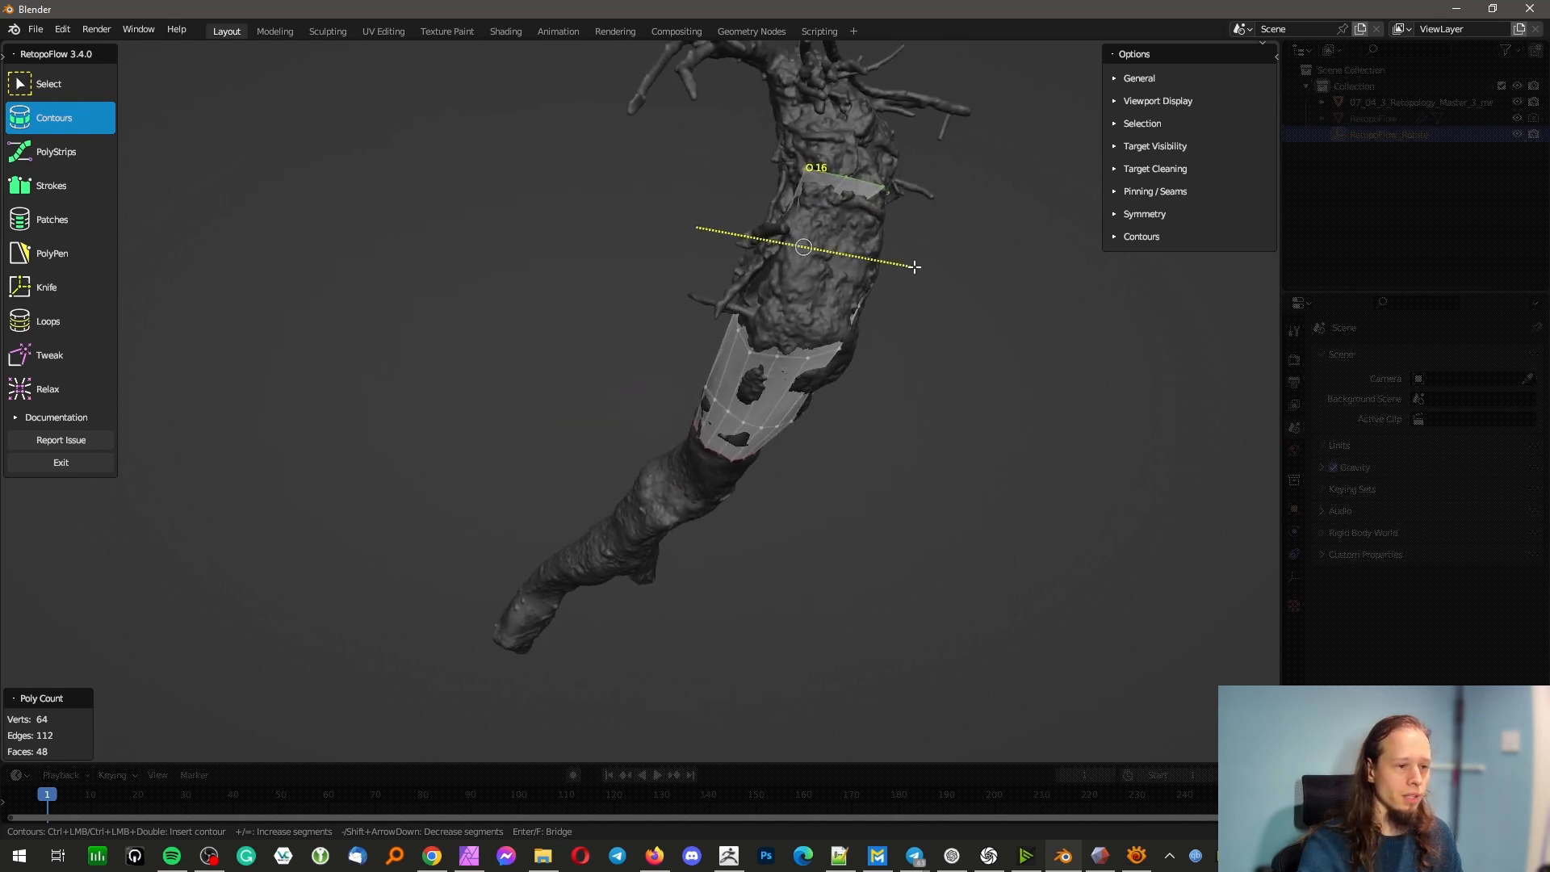
{"action": "middle_click_drag", "start_coordinate": [766, 288], "coordinate": [822, 297]}
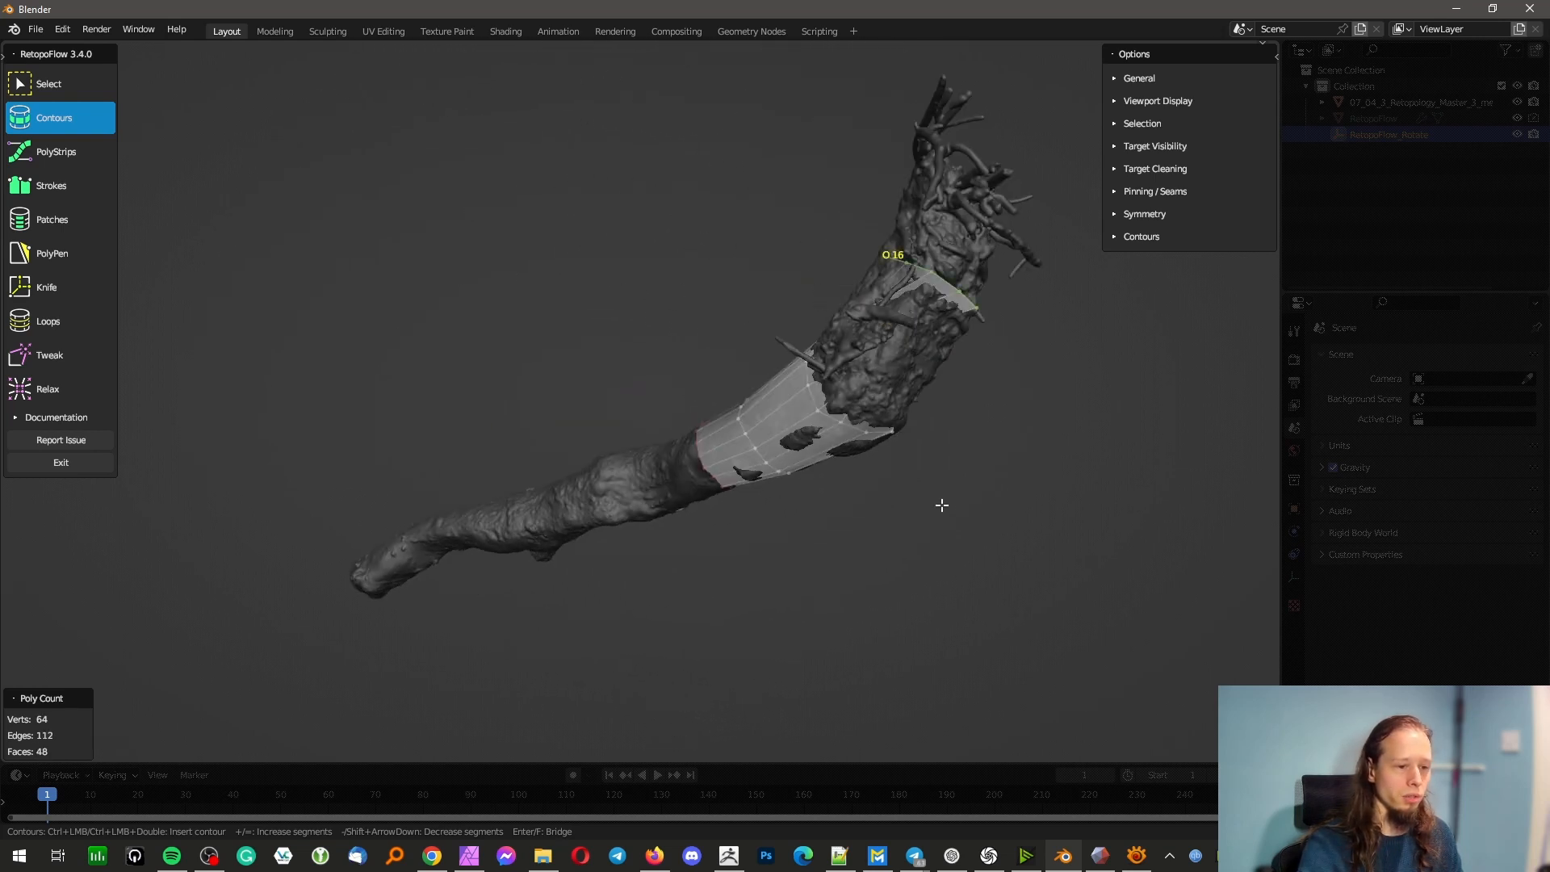
{"action": "key", "text": "ctrl+z"}
Insert a contour loop around the trunk on the root side of the existing strip, shift it further toward the roots and deselect it
{"action": "left_click_drag", "start_coordinate": [941, 407], "coordinate": [941, 409], "text": "ctrl"}
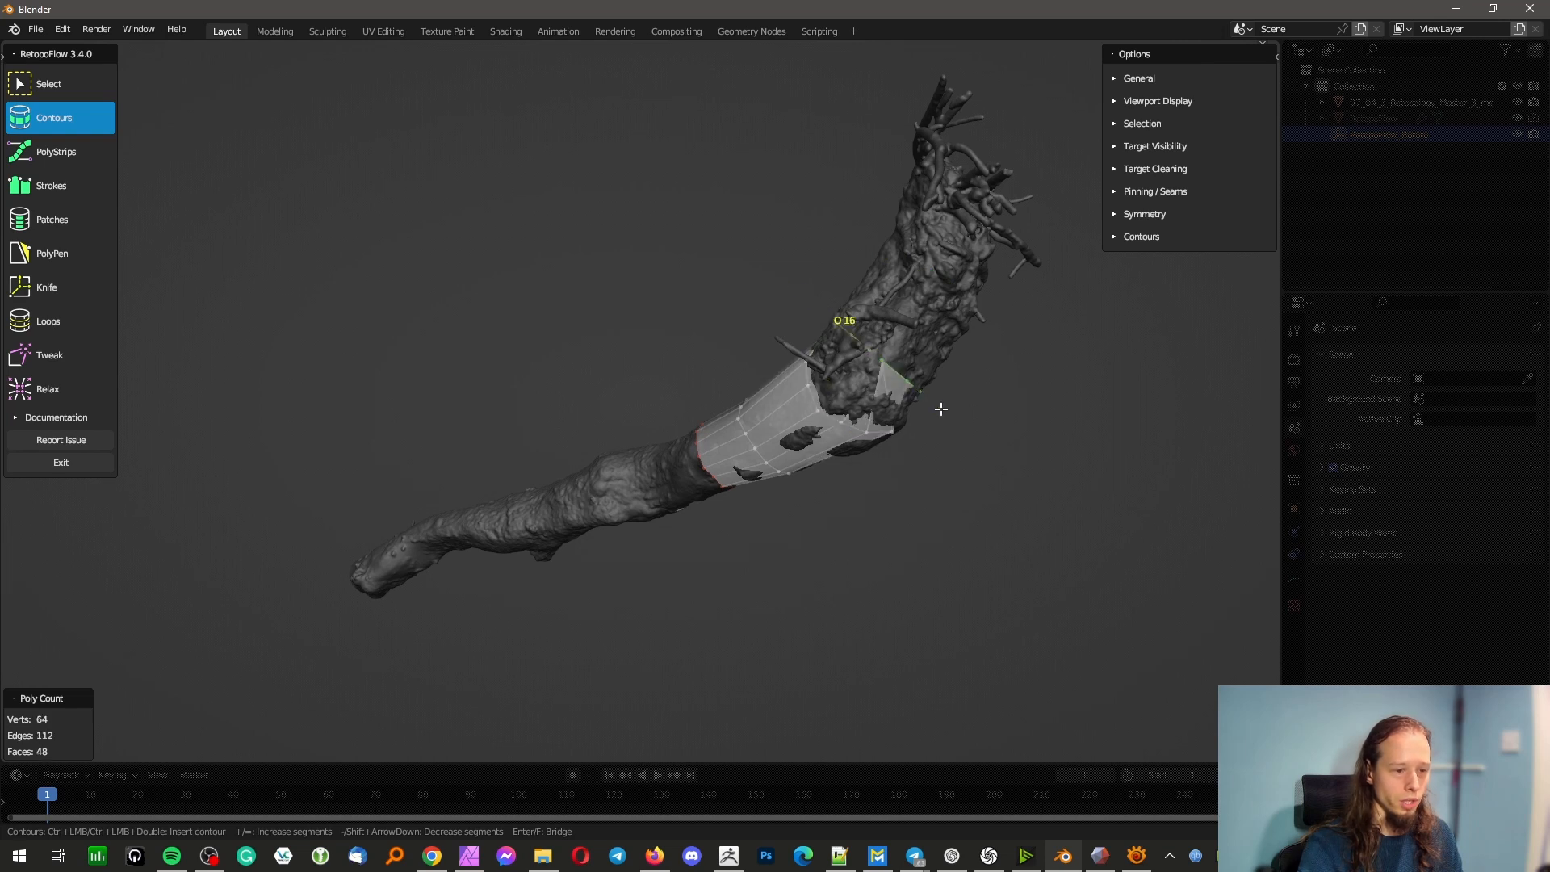
{"action": "middle_click_drag", "start_coordinate": [858, 378], "coordinate": [578, 419]}
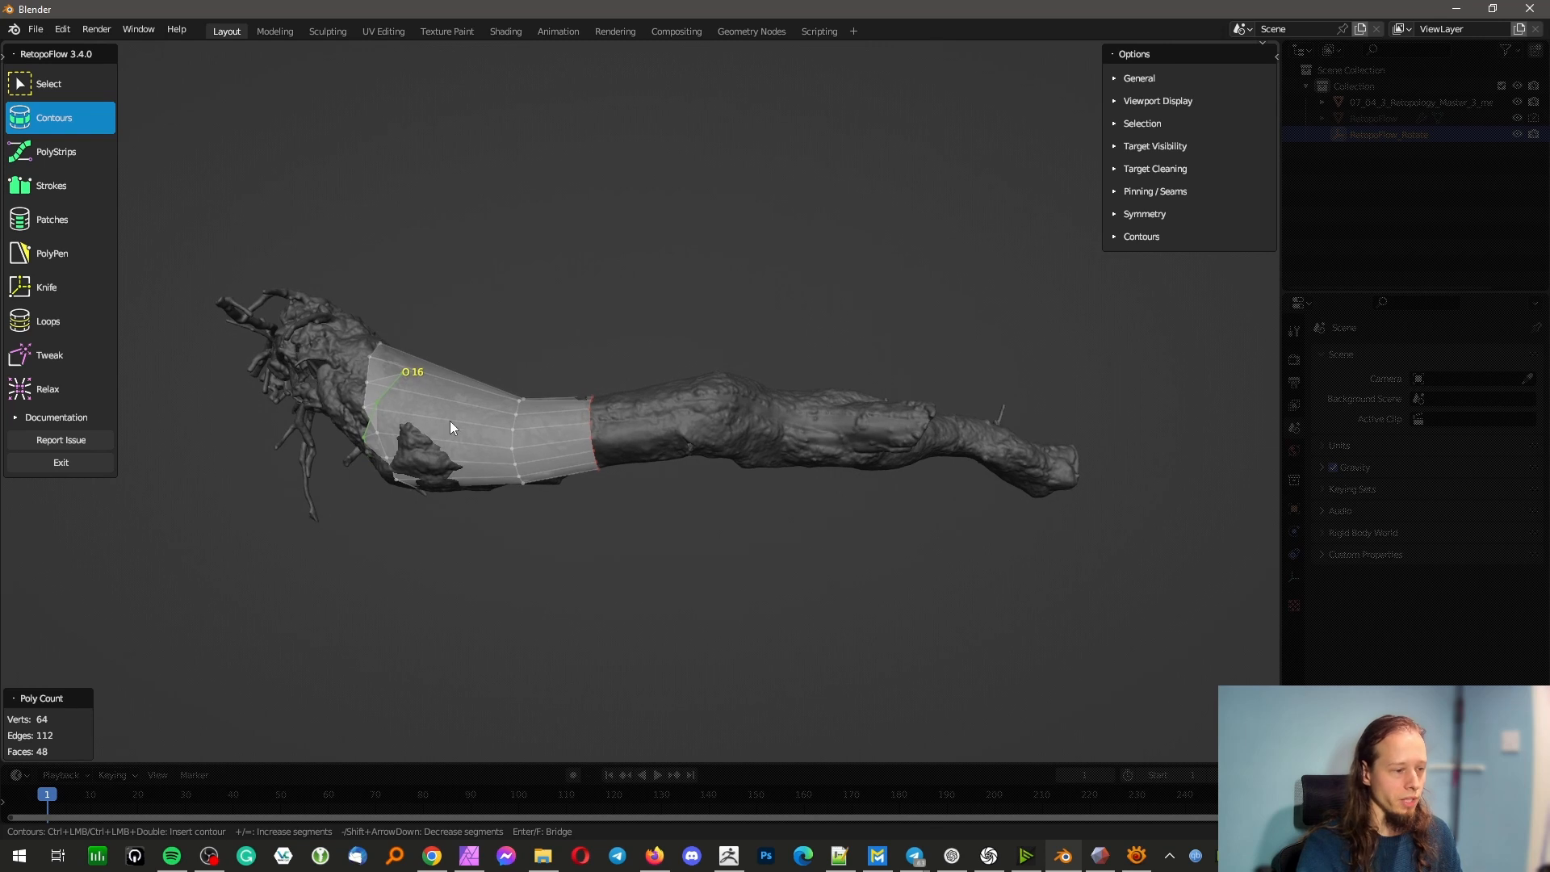
{"action": "scroll", "coordinate": [424, 457], "scroll_direction": "up", "scroll_amount": 5}
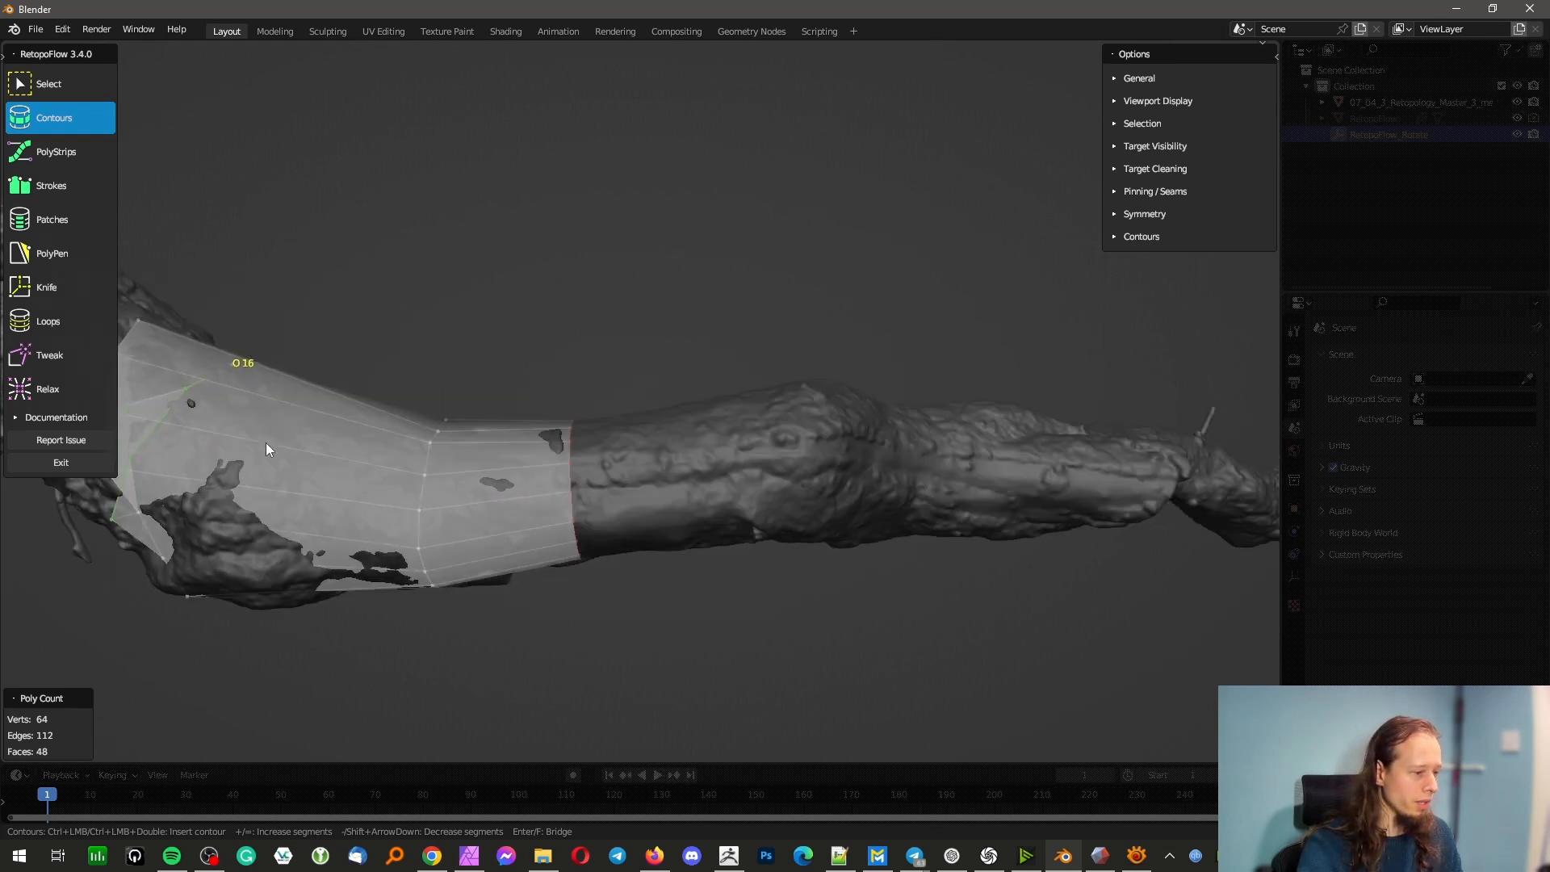
{"action": "middle_click_drag", "start_coordinate": [309, 428], "coordinate": [413, 210]}
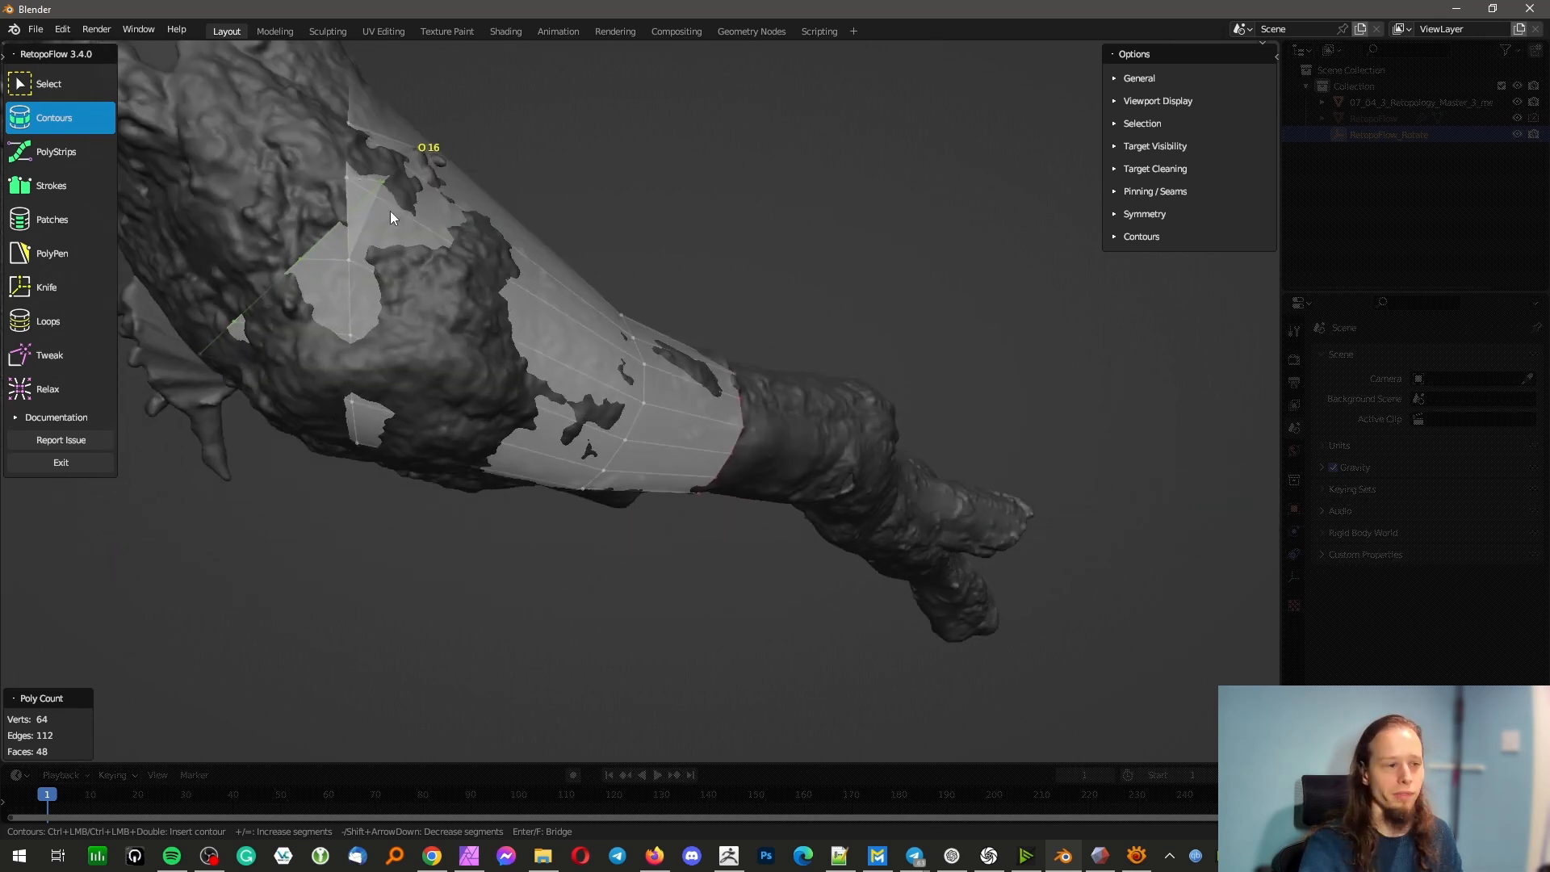
{"action": "left_click_drag", "start_coordinate": [344, 192], "coordinate": [273, 79]}
{"action": "scroll", "coordinate": [464, 355], "scroll_direction": "down", "scroll_amount": 10}
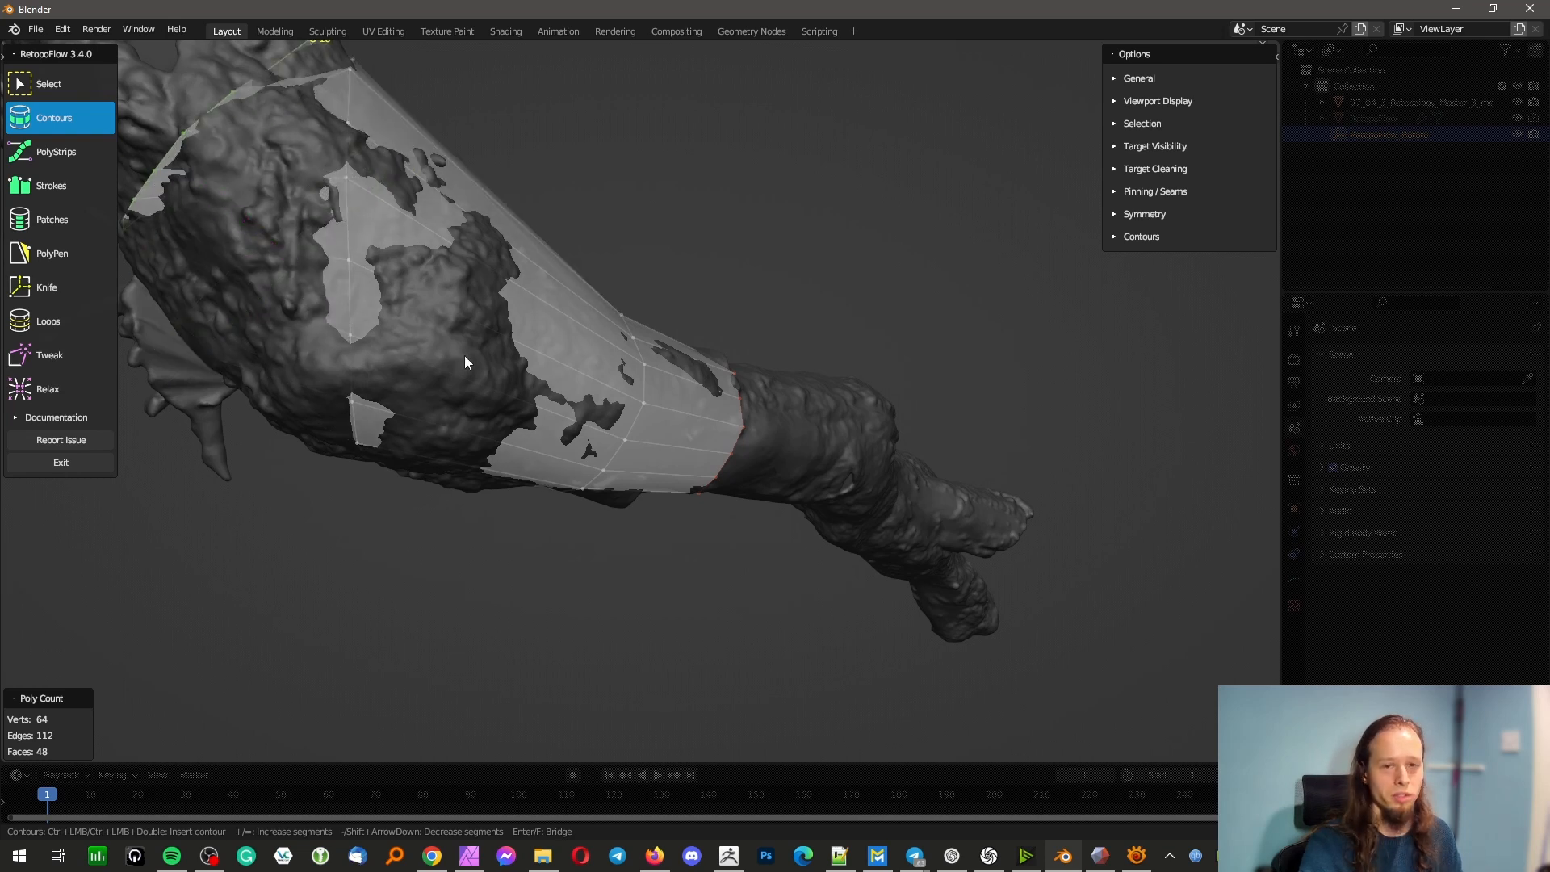
{"action": "middle_click_drag", "start_coordinate": [508, 471], "coordinate": [487, 481]}
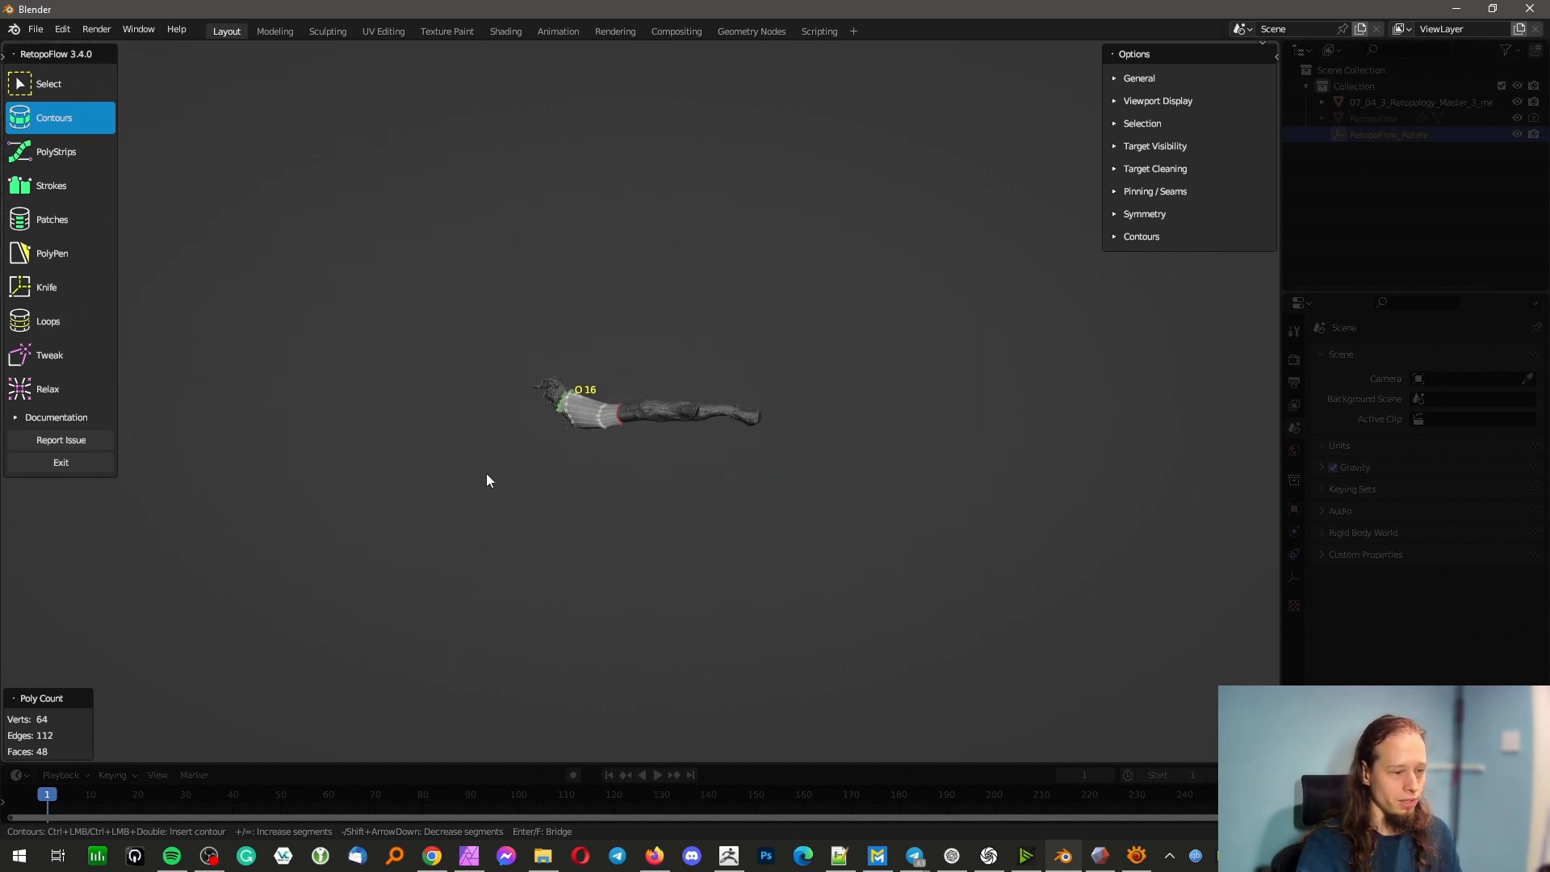
{"action": "left_click", "coordinate": [531, 475]}
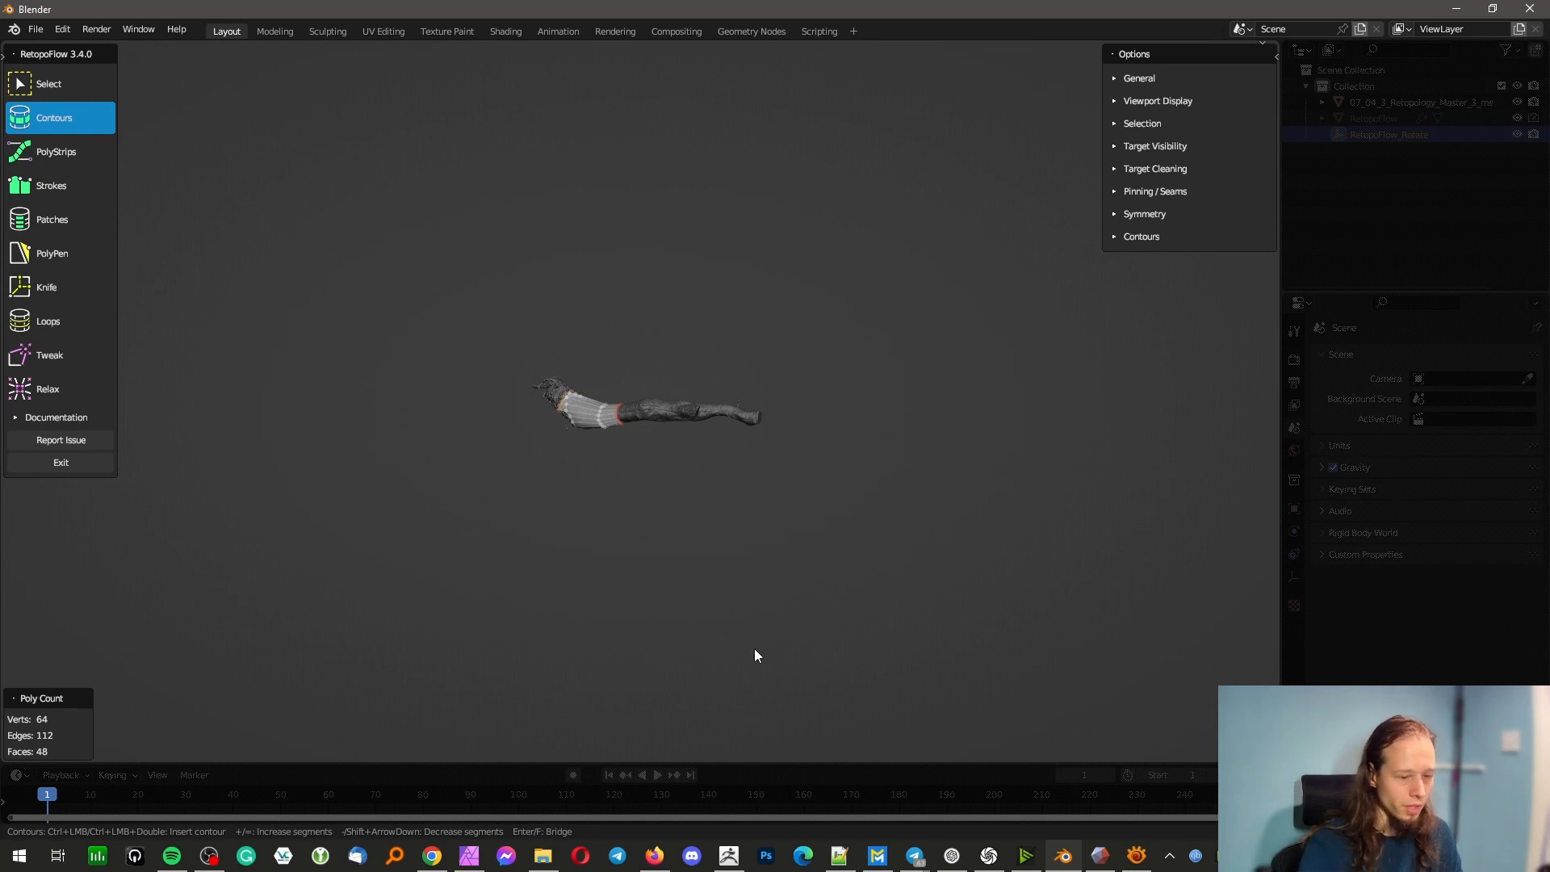
Switch to ZBrush, select the 07_04_10_Retopology_Master subtool and display its polyframe wireframe
{"action": "left_click", "coordinate": [540, 856]}
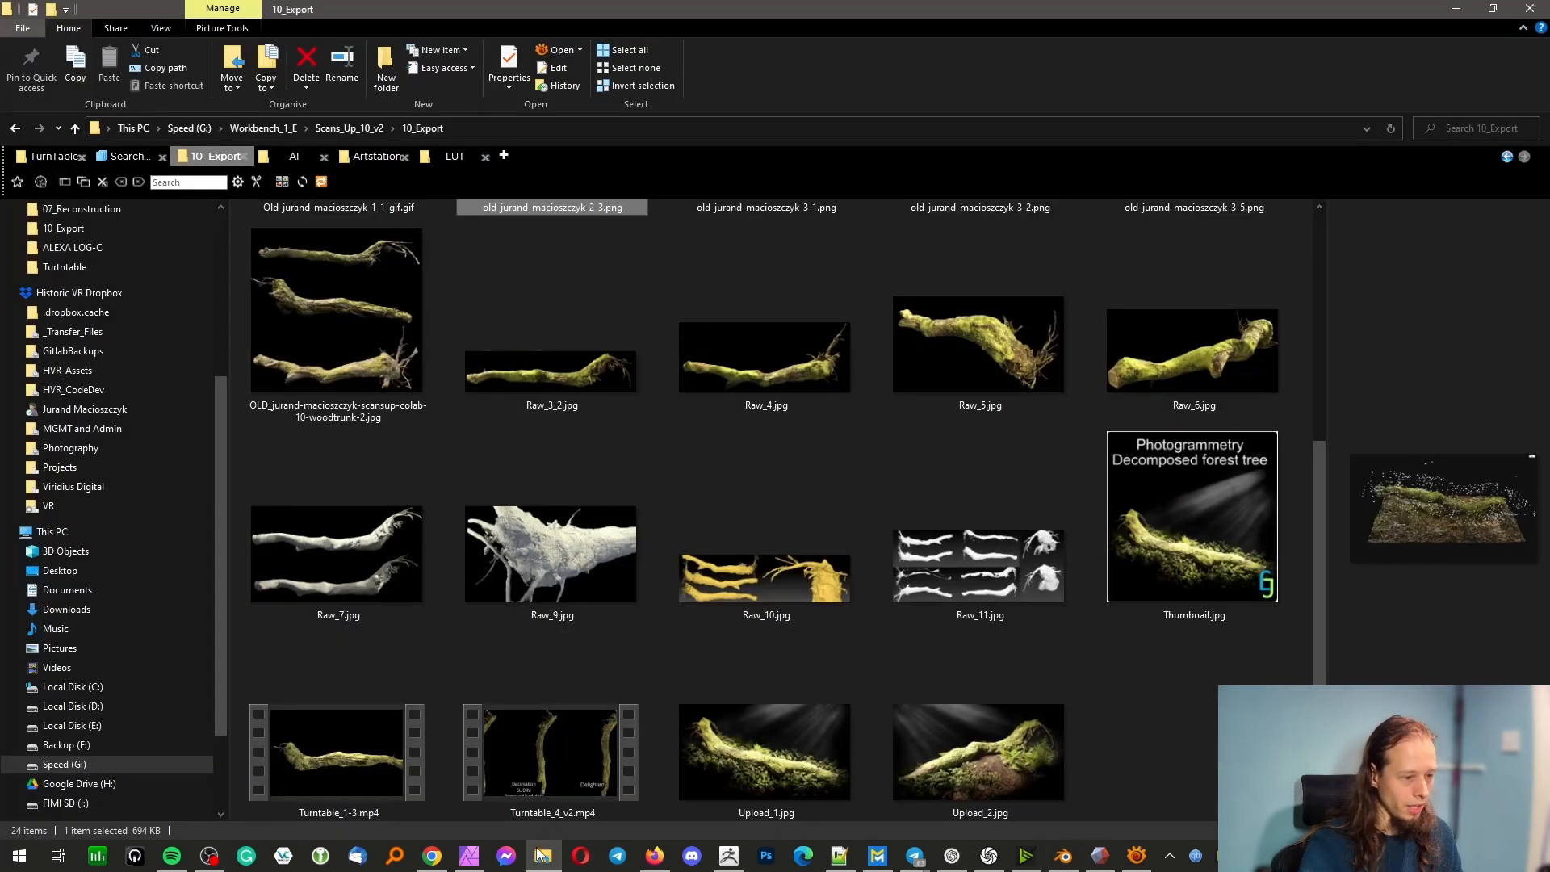
{"action": "left_click", "coordinate": [744, 860]}
{"action": "right_click_drag", "start_coordinate": [846, 581], "coordinate": [925, 541]}
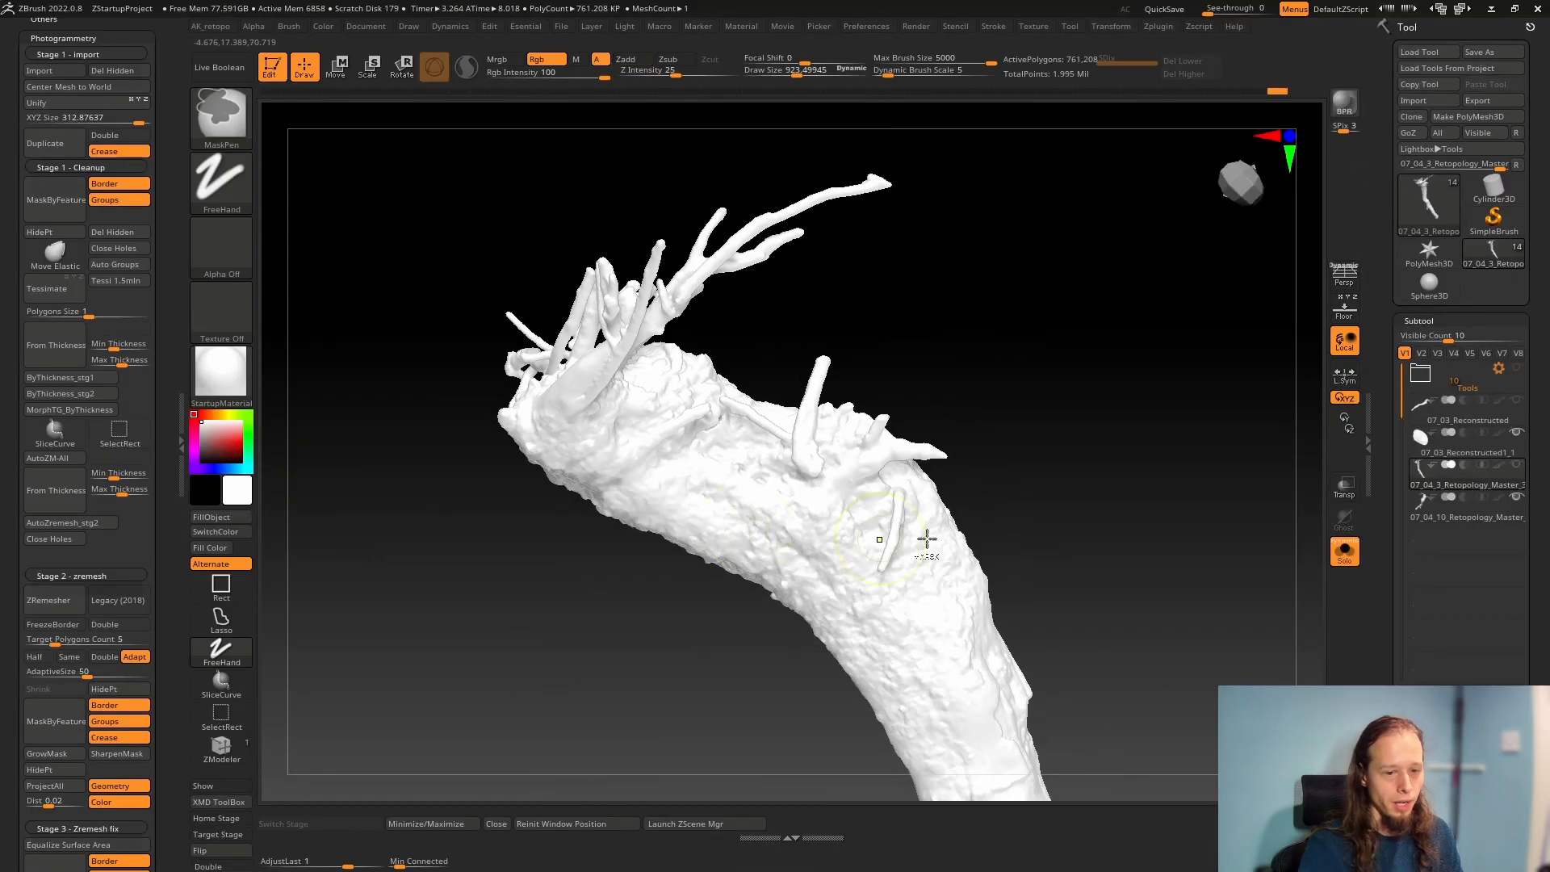
{"action": "left_click", "coordinate": [1441, 516]}
{"action": "mouse_move", "coordinate": [1031, 544]}
{"action": "right_mouse_down"}
{"action": "mouse_move", "coordinate": [972, 478]}
{"action": "mouse_move", "coordinate": [893, 509]}
{"action": "mouse_move", "coordinate": [819, 482]}
{"action": "mouse_move", "coordinate": [841, 512]}
{"action": "mouse_move", "coordinate": [927, 349]}
{"action": "mouse_move", "coordinate": [889, 595]}
{"action": "right_mouse_up"}
{"action": "key", "text": "shift+f"}
{"action": "right_click_drag", "start_coordinate": [848, 548], "coordinate": [934, 578], "text": "ctrl"}
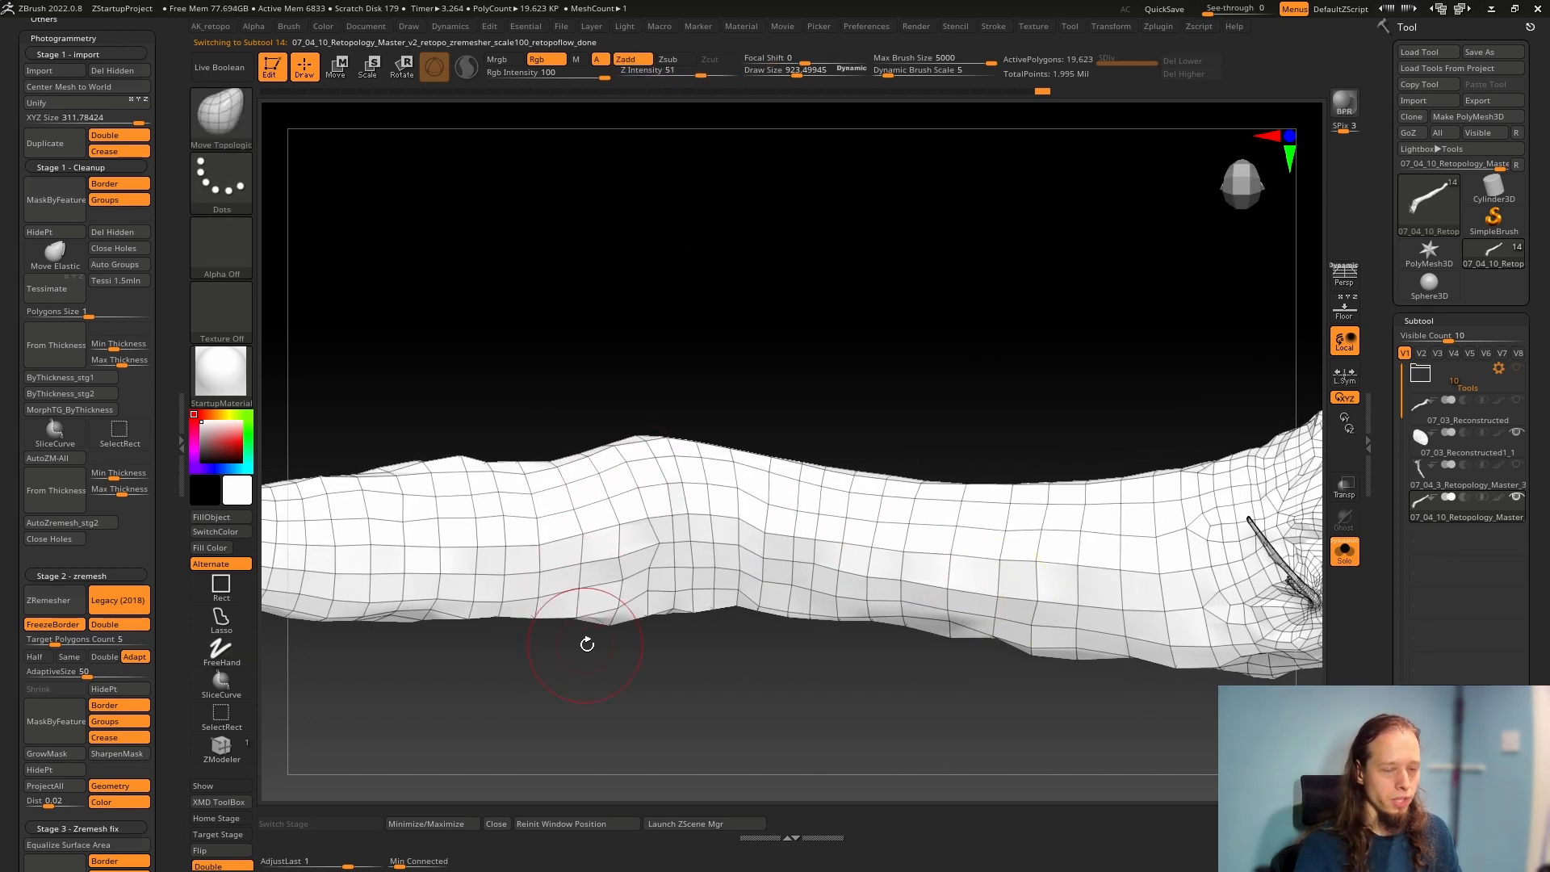
Examine the retopologized wireframe along the trunk, around the purple polygroup, on the branches and at the root base
{"action": "right_click_drag", "start_coordinate": [764, 545], "coordinate": [602, 448]}
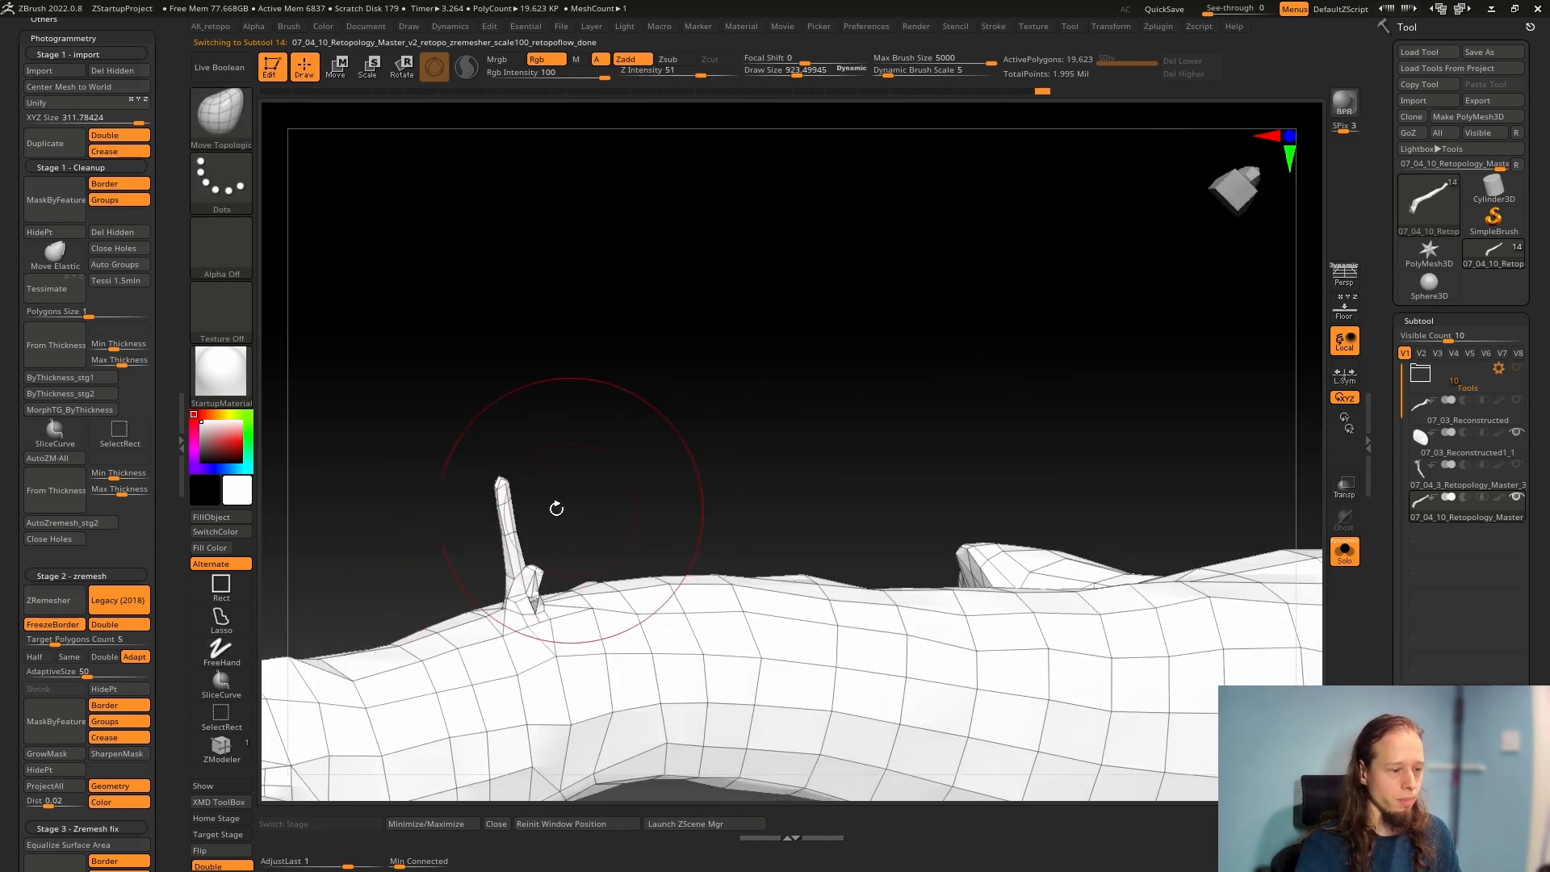
{"action": "mouse_move", "coordinate": [512, 578]}
{"action": "right_mouse_down"}
{"action": "mouse_move", "coordinate": [546, 565]}
{"action": "mouse_move", "coordinate": [553, 526]}
{"action": "mouse_move", "coordinate": [625, 487]}
{"action": "mouse_move", "coordinate": [693, 489]}
{"action": "mouse_move", "coordinate": [746, 605]}
{"action": "mouse_move", "coordinate": [851, 636]}
{"action": "mouse_move", "coordinate": [651, 419]}
{"action": "mouse_move", "coordinate": [758, 603]}
{"action": "mouse_move", "coordinate": [791, 500]}
{"action": "mouse_move", "coordinate": [821, 512]}
{"action": "mouse_move", "coordinate": [685, 505]}
{"action": "mouse_move", "coordinate": [533, 622]}
{"action": "mouse_move", "coordinate": [719, 719]}
{"action": "mouse_move", "coordinate": [528, 521]}
{"action": "right_mouse_up"}
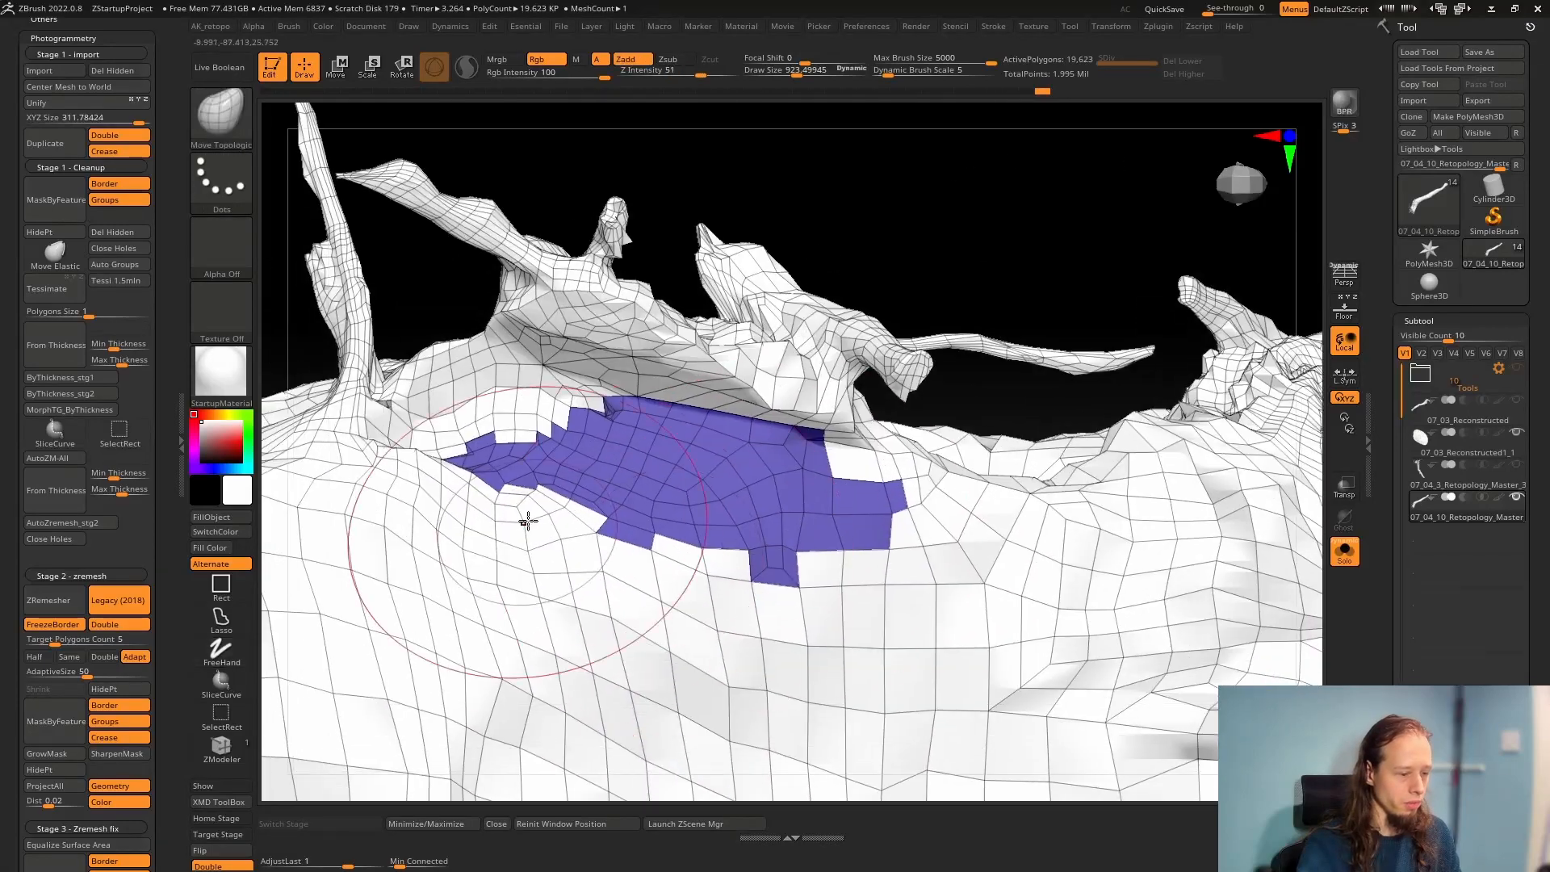
{"action": "right_click_drag", "start_coordinate": [851, 682], "coordinate": [685, 547], "text": "alt"}
{"action": "right_click_drag", "start_coordinate": [879, 554], "coordinate": [1021, 518], "text": "ctrl"}
{"action": "right_click_drag", "start_coordinate": [1022, 518], "coordinate": [711, 576], "text": "alt"}
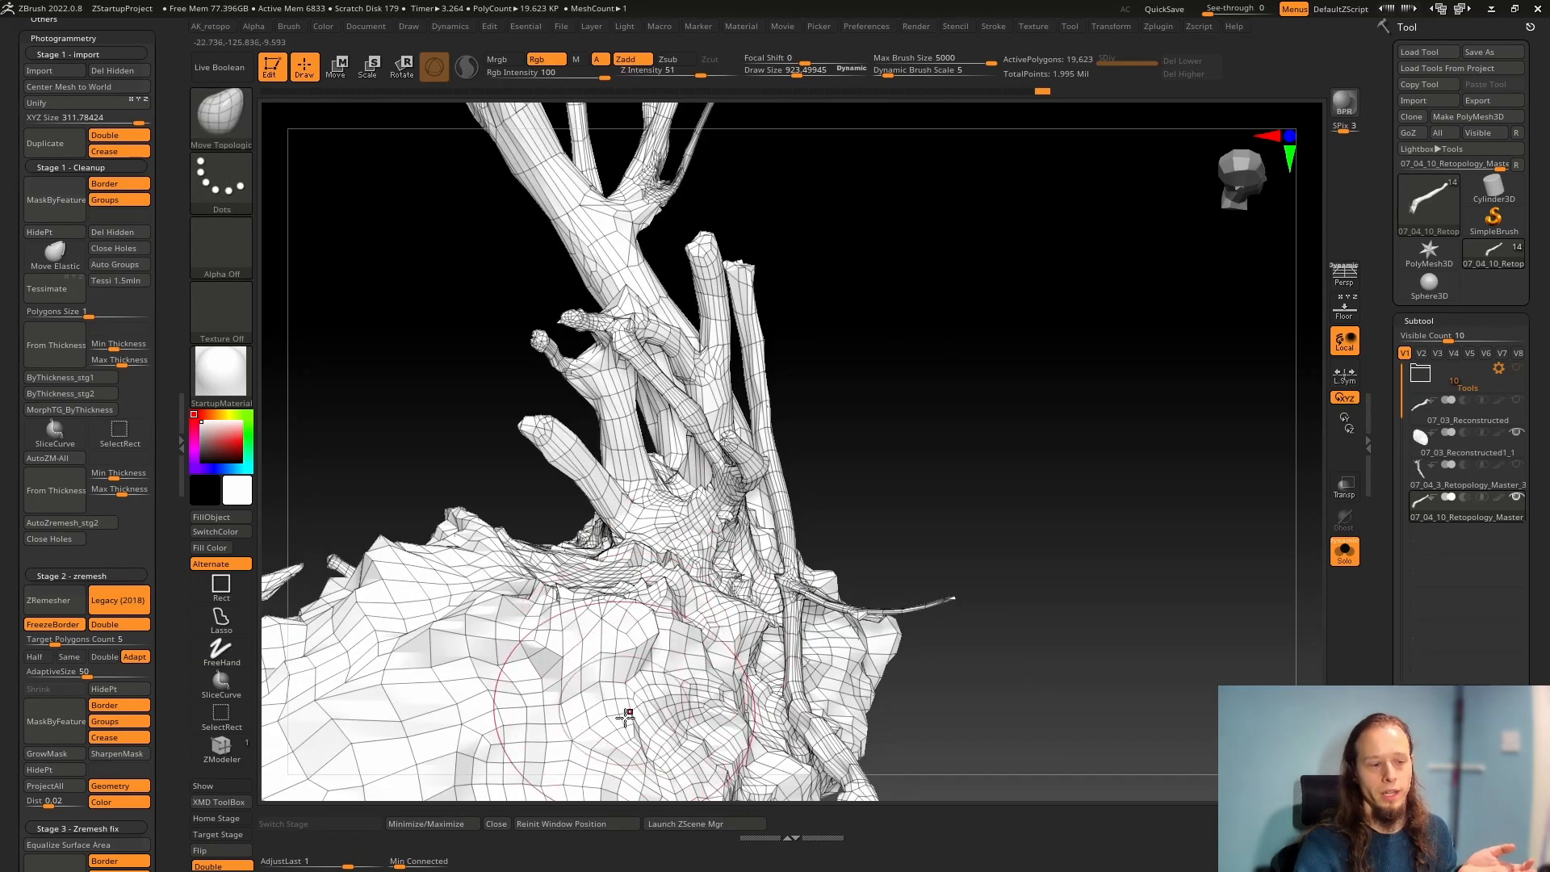
{"action": "mouse_move", "coordinate": [647, 645]}
{"action": "right_mouse_down"}
{"action": "mouse_move", "coordinate": [644, 578]}
{"action": "mouse_move", "coordinate": [669, 644]}
{"action": "right_mouse_up"}
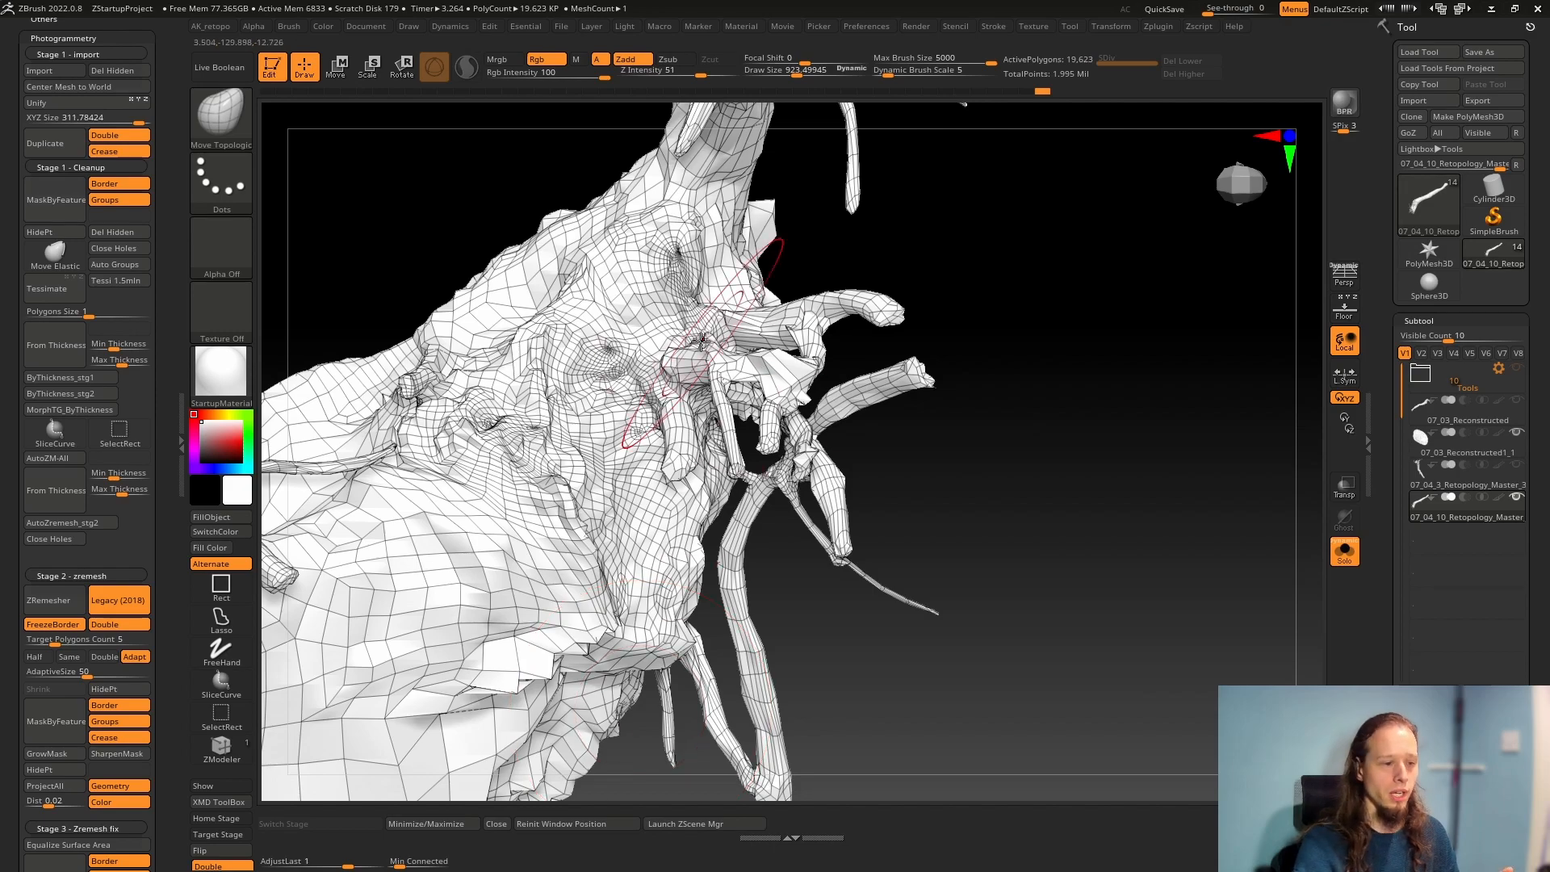
{"action": "right_click_drag", "start_coordinate": [701, 342], "coordinate": [647, 499]}
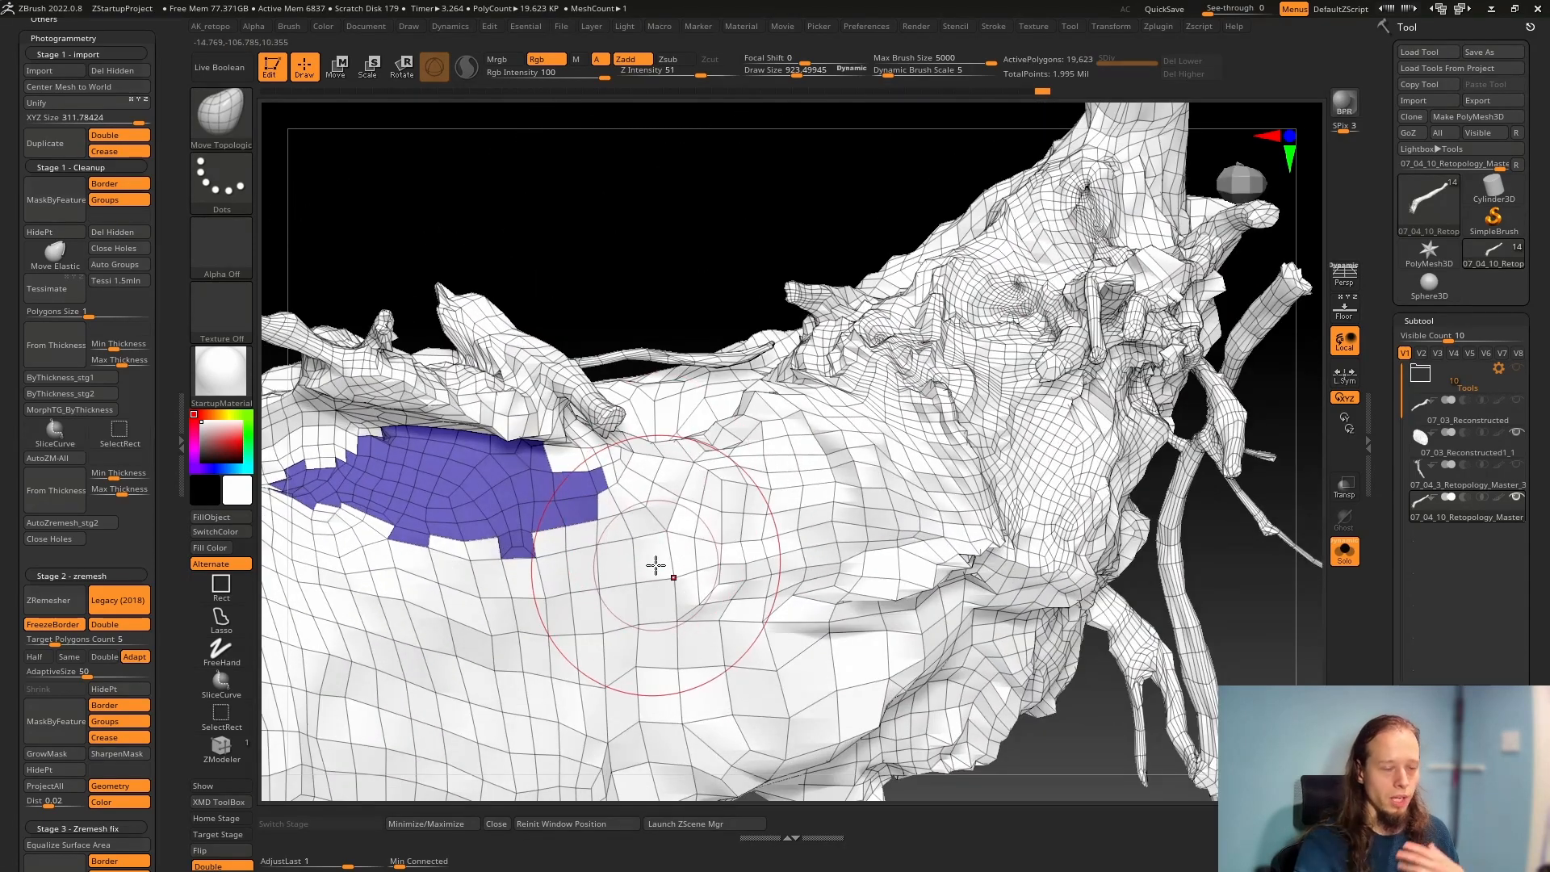
{"action": "right_click_drag", "start_coordinate": [492, 502], "coordinate": [644, 393]}
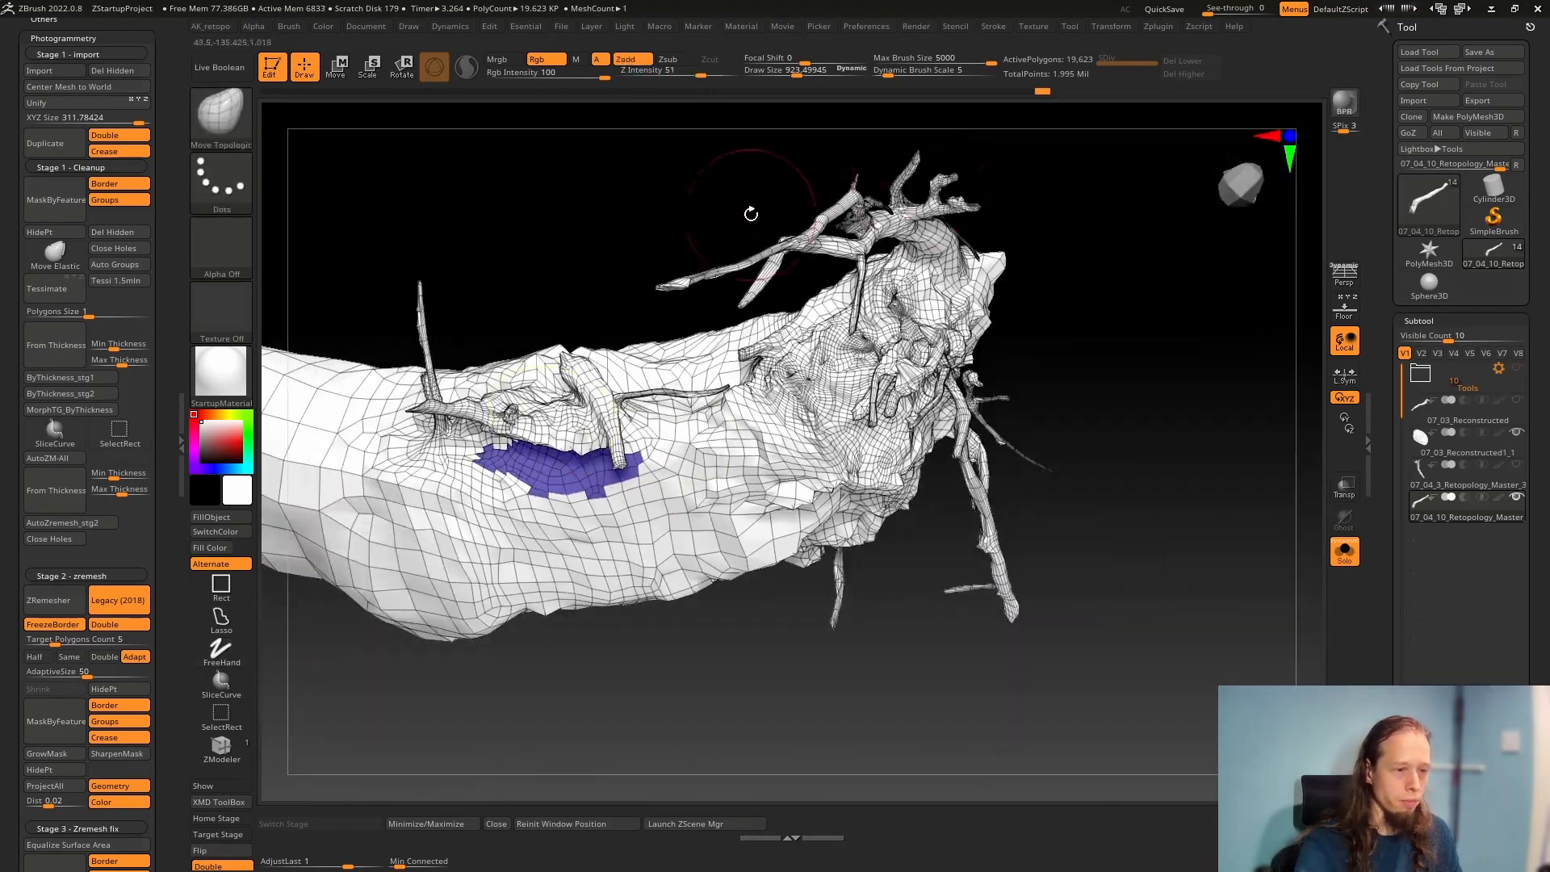
{"action": "right_click_drag", "start_coordinate": [915, 212], "coordinate": [1147, 234]}
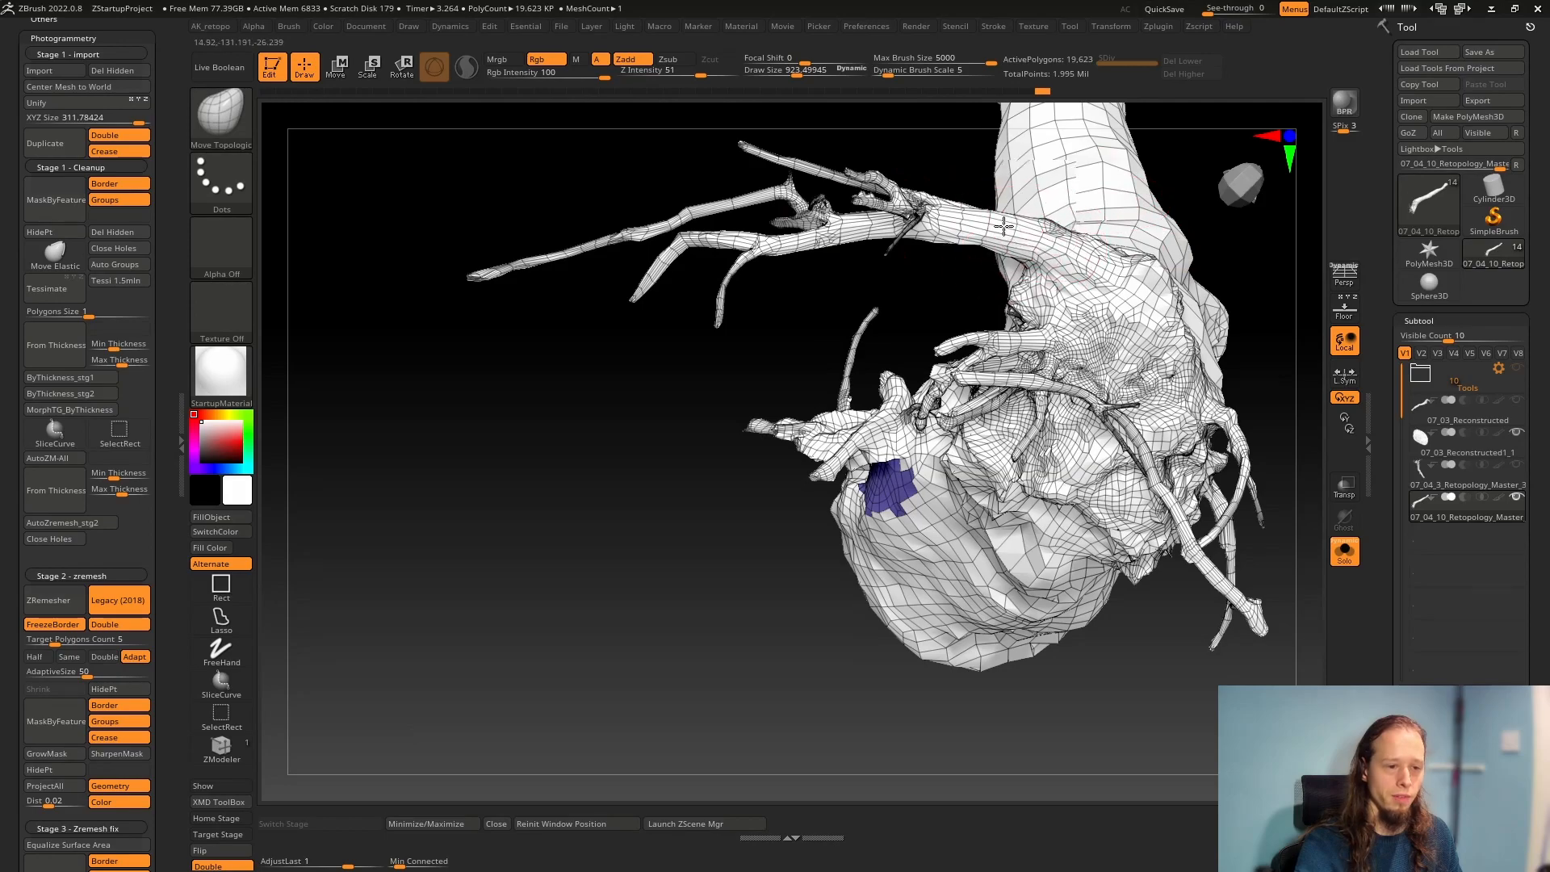
{"action": "right_click_drag", "start_coordinate": [1002, 234], "coordinate": [937, 222]}
{"action": "mouse_move", "coordinate": [832, 159]}
{"action": "right_mouse_down"}
{"action": "mouse_move", "coordinate": [844, 328]}
{"action": "mouse_move", "coordinate": [787, 500]}
{"action": "mouse_move", "coordinate": [771, 359]}
{"action": "mouse_move", "coordinate": [789, 529]}
{"action": "mouse_move", "coordinate": [775, 526]}
{"action": "mouse_move", "coordinate": [761, 612]}
{"action": "mouse_move", "coordinate": [775, 589]}
{"action": "right_mouse_up"}
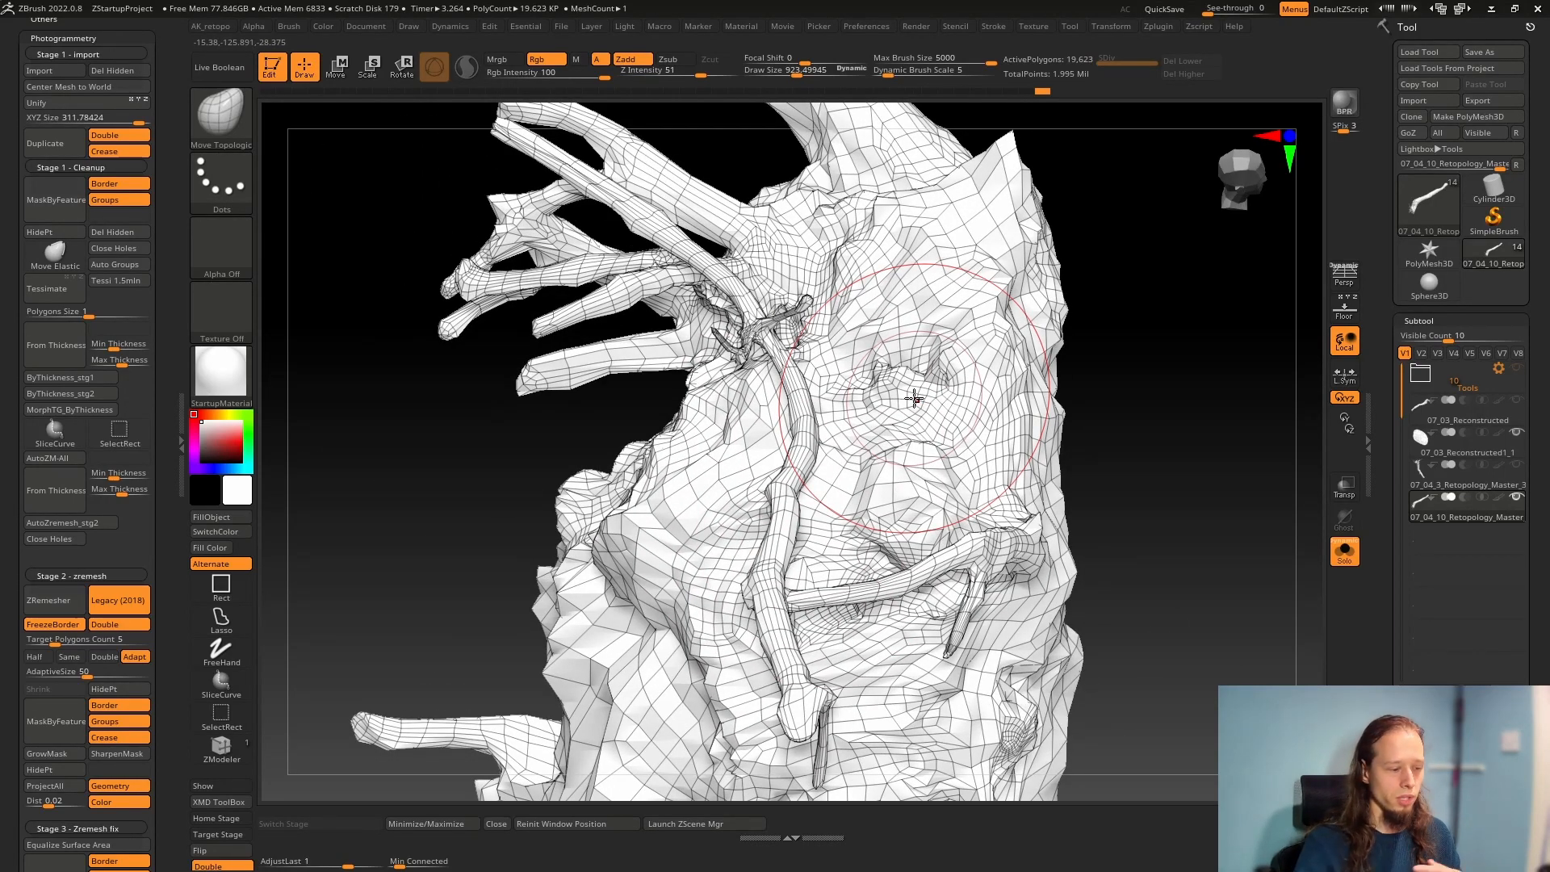
{"action": "mouse_move", "coordinate": [906, 404]}
{"action": "right_mouse_down"}
{"action": "mouse_move", "coordinate": [945, 415]}
{"action": "mouse_move", "coordinate": [1001, 484]}
{"action": "mouse_move", "coordinate": [1027, 557]}
{"action": "mouse_move", "coordinate": [1029, 525]}
{"action": "mouse_move", "coordinate": [994, 557]}
{"action": "mouse_move", "coordinate": [1073, 517]}
{"action": "right_mouse_up"}
{"action": "right_click_drag", "start_coordinate": [969, 611], "coordinate": [980, 554], "text": "ctrl"}
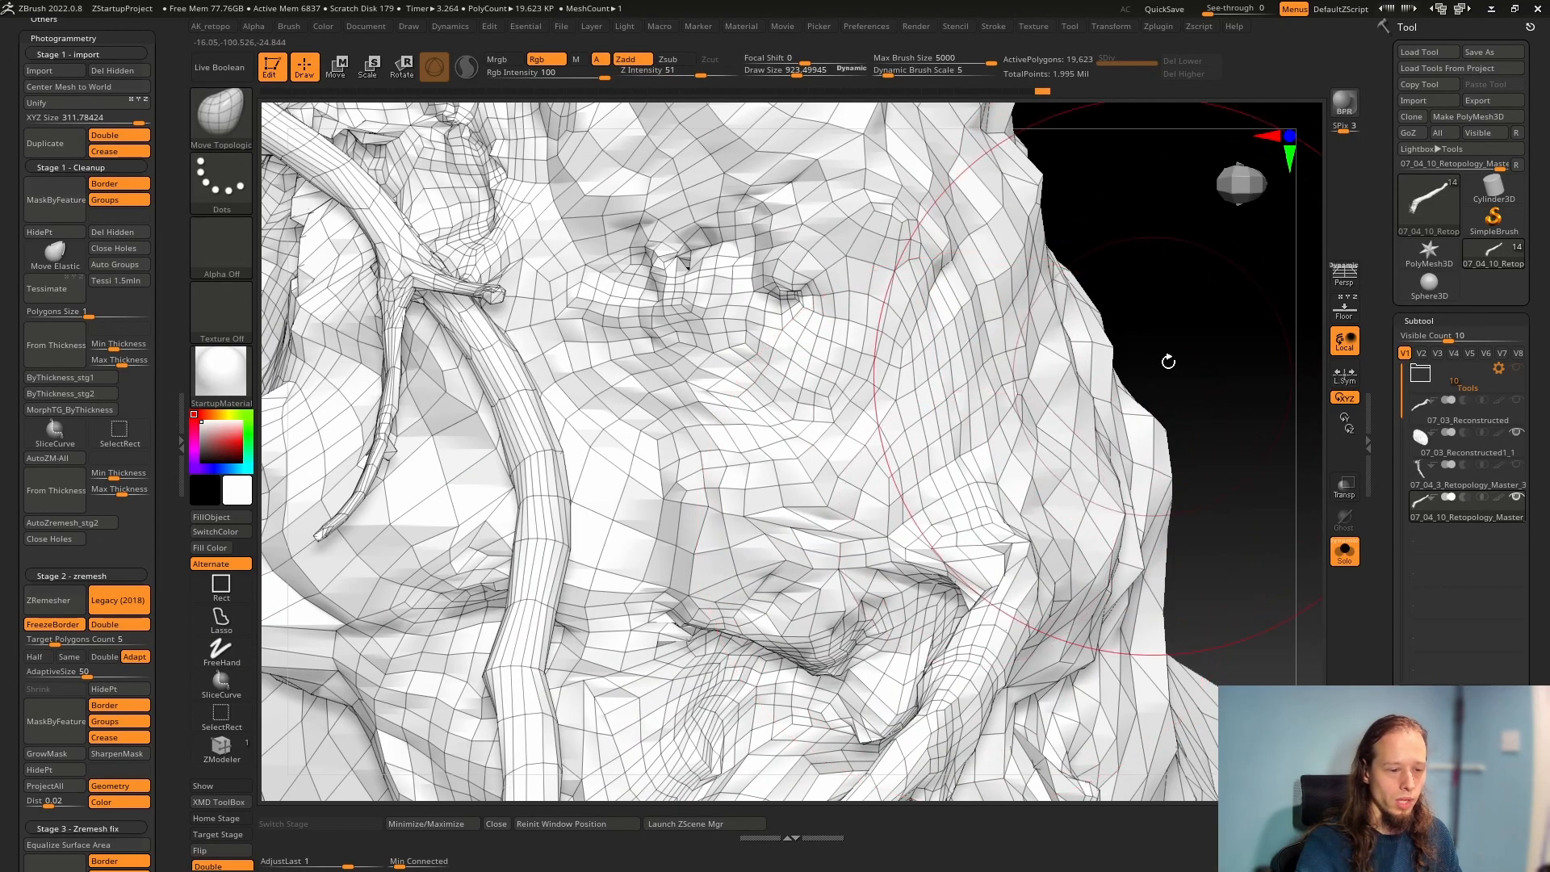
Reduce the draw size to about 37 and paint a mask band across the root base with MaskPen
{"action": "key", "text": "space"}
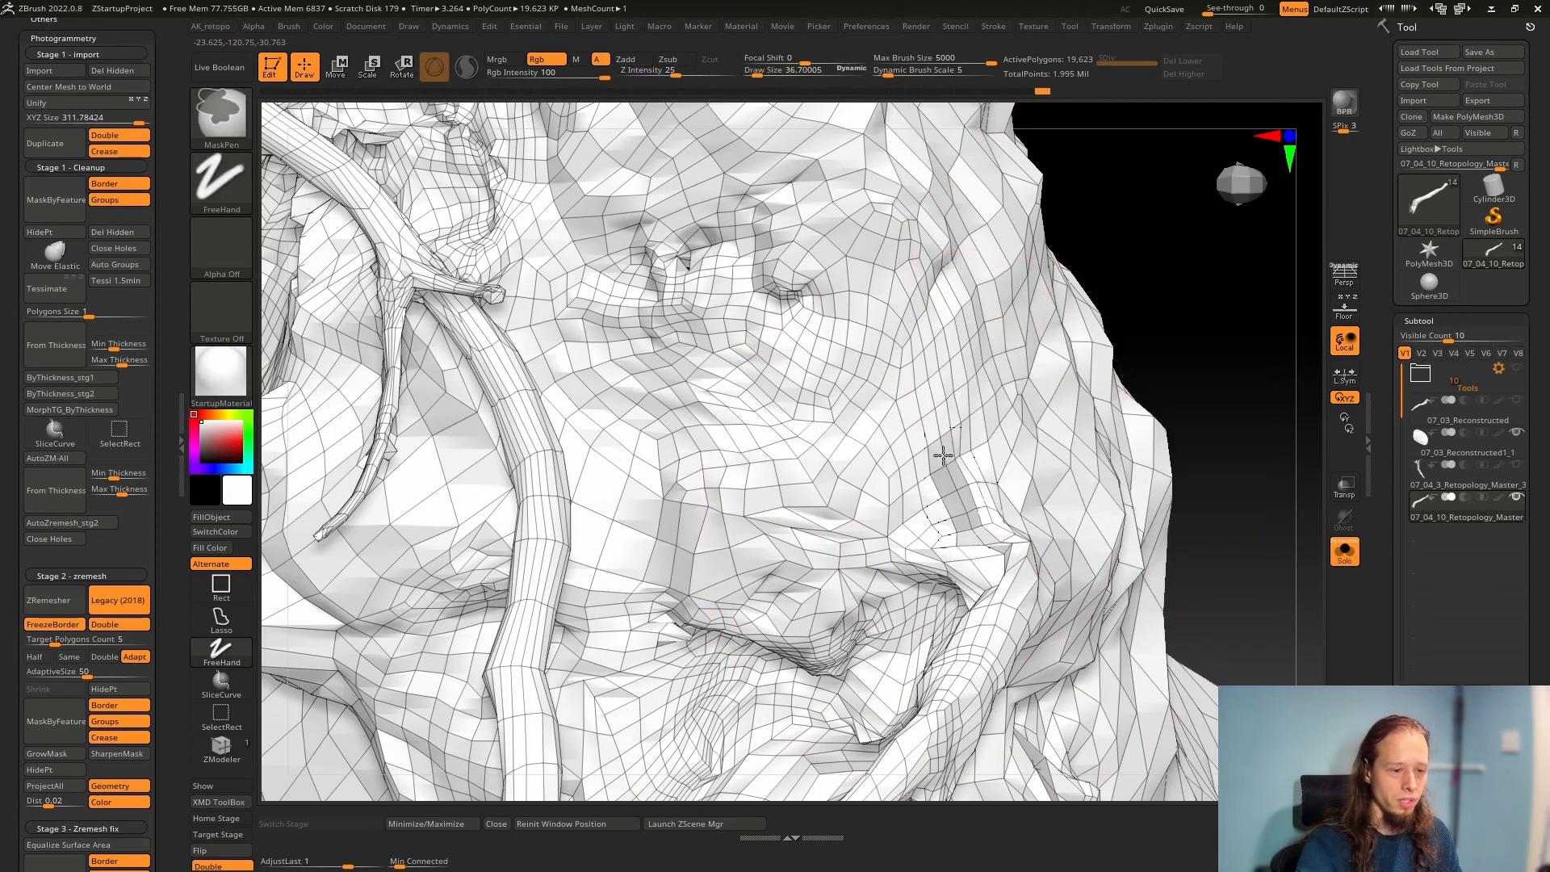
{"action": "left_click_drag", "start_coordinate": [944, 456], "coordinate": [878, 309], "text": "ctrl"}
{"action": "left_click_drag", "start_coordinate": [784, 222], "coordinate": [610, 118], "text": "ctrl"}
{"action": "right_click_drag", "start_coordinate": [610, 118], "coordinate": [752, 432], "text": "alt"}
{"action": "mouse_move", "coordinate": [536, 257]}
{"action": "left_mouse_down", "text": "ctrl"}
{"action": "mouse_move", "coordinate": [762, 395]}
{"action": "mouse_move", "coordinate": [485, 225]}
{"action": "mouse_move", "coordinate": [1019, 569]}
{"action": "mouse_move", "coordinate": [887, 525]}
{"action": "left_mouse_up", "text": "ctrl"}
{"action": "left_click_drag", "start_coordinate": [656, 363], "coordinate": [709, 425], "text": "ctrl"}
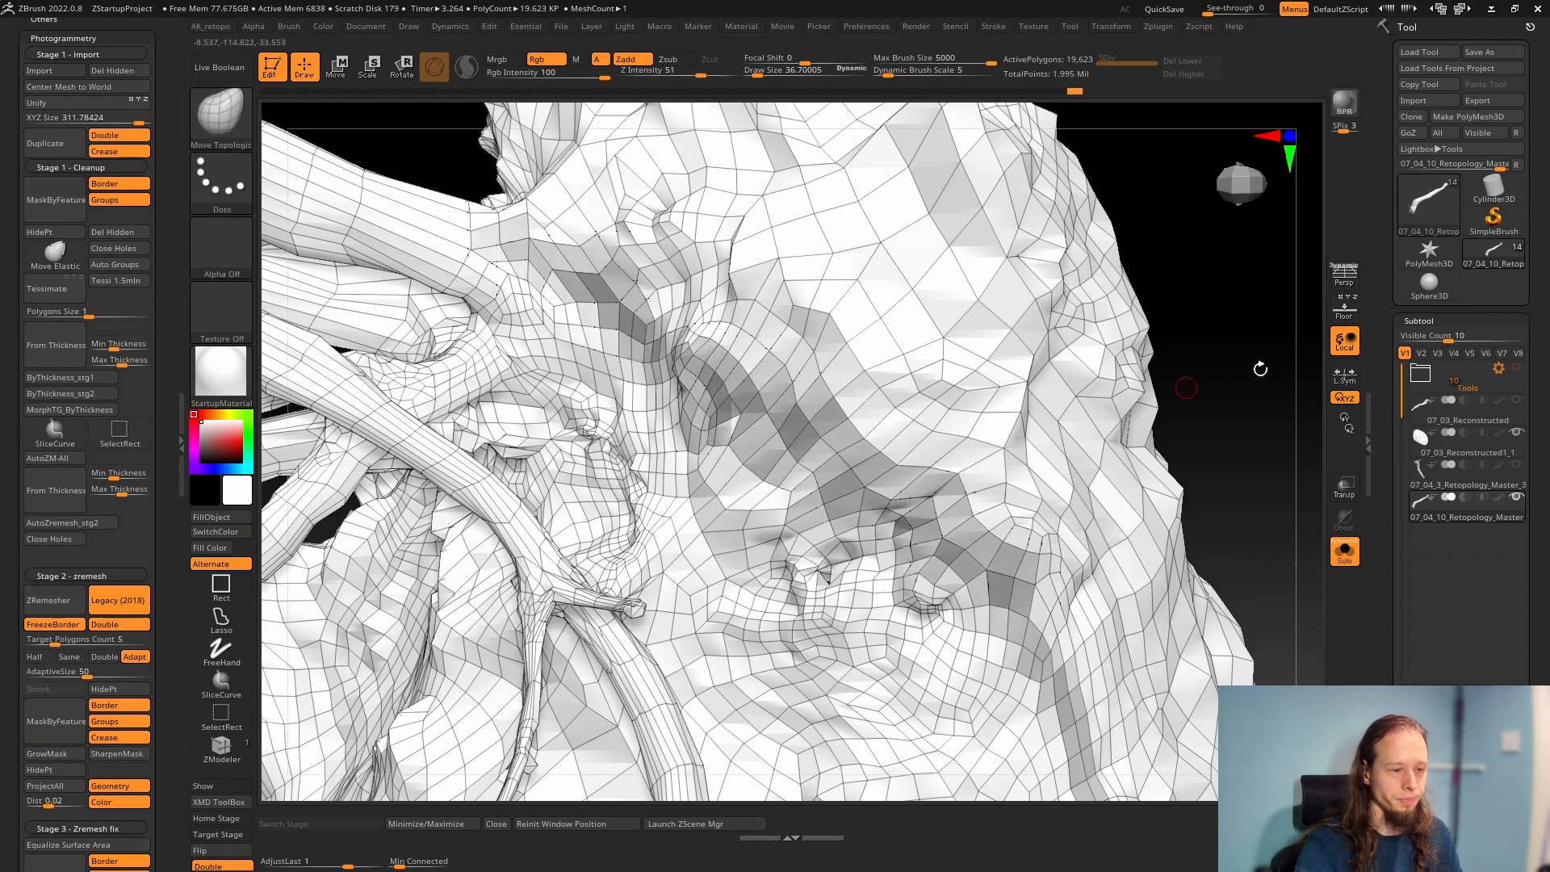
Enlarge the draw size to about 144 and thicken and extend the mask band around the root base
{"action": "key", "text": "space"}
{"action": "mouse_move", "coordinate": [517, 267]}
{"action": "left_mouse_down", "text": "ctrl"}
{"action": "mouse_move", "coordinate": [998, 604]}
{"action": "mouse_move", "coordinate": [1045, 670]}
{"action": "left_mouse_up", "text": "ctrl"}
{"action": "mouse_move", "coordinate": [989, 566]}
{"action": "right_mouse_down", "text": "alt"}
{"action": "mouse_move", "coordinate": [834, 332]}
{"action": "mouse_move", "coordinate": [796, 165]}
{"action": "right_mouse_up", "text": "alt"}
{"action": "left_click_drag", "start_coordinate": [792, 177], "coordinate": [895, 411], "text": "ctrl"}
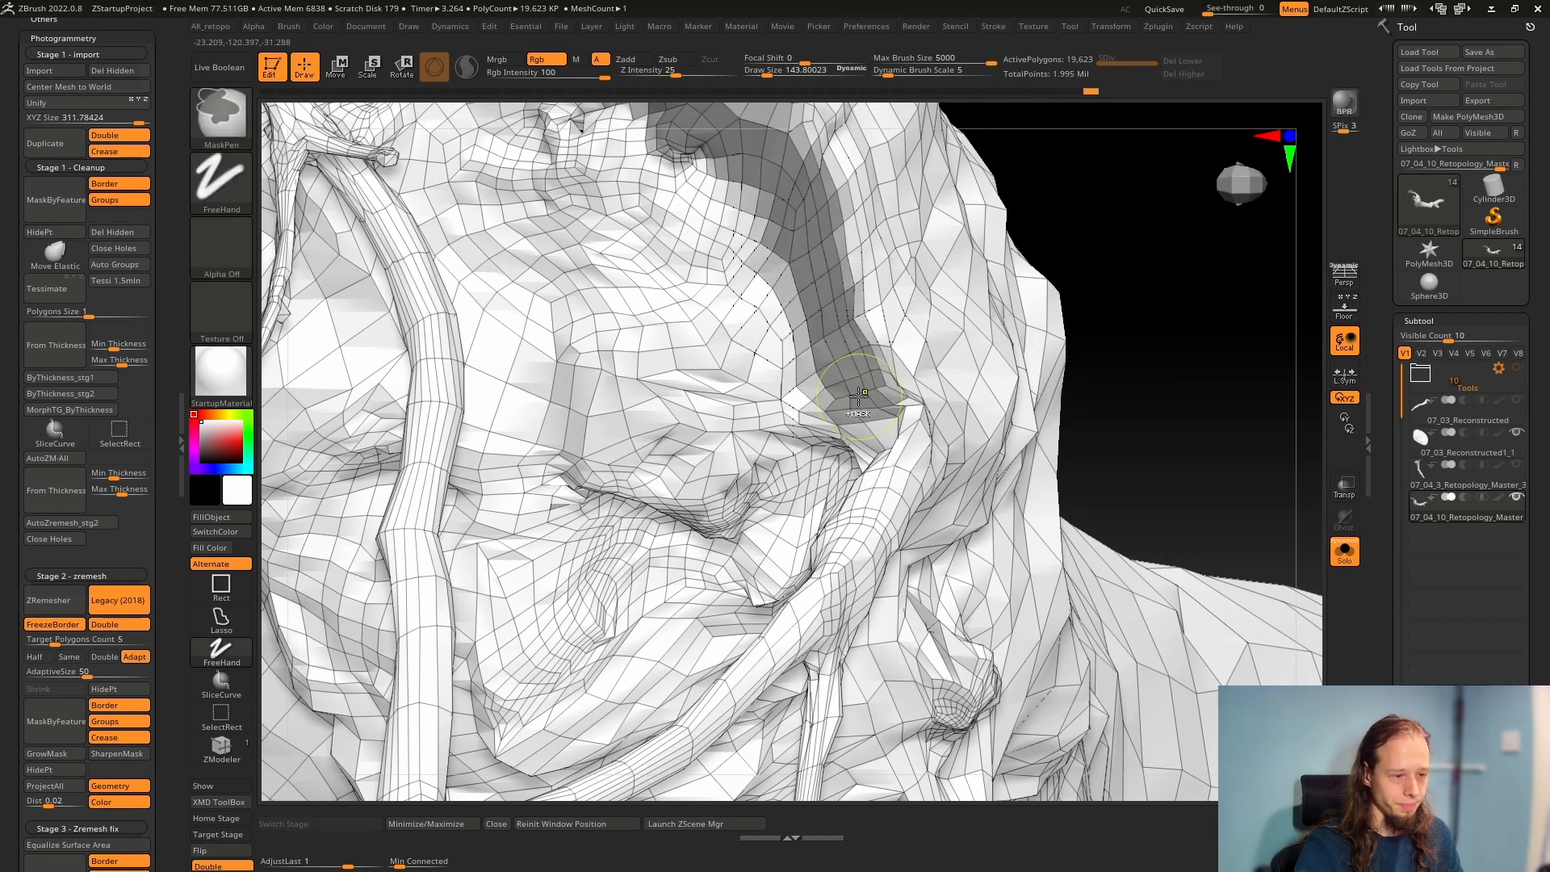
{"action": "mouse_move", "coordinate": [895, 411]}
{"action": "right_mouse_down"}
{"action": "mouse_move", "coordinate": [880, 262]}
{"action": "mouse_move", "coordinate": [768, 536]}
{"action": "mouse_move", "coordinate": [800, 587]}
{"action": "mouse_move", "coordinate": [848, 517]}
{"action": "right_mouse_up"}
{"action": "mouse_move", "coordinate": [856, 521]}
{"action": "left_mouse_down", "text": "ctrl"}
{"action": "mouse_move", "coordinate": [723, 537]}
{"action": "mouse_move", "coordinate": [581, 493]}
{"action": "left_mouse_up", "text": "ctrl"}
{"action": "mouse_move", "coordinate": [581, 493]}
{"action": "right_mouse_down"}
{"action": "mouse_move", "coordinate": [638, 484]}
{"action": "mouse_move", "coordinate": [630, 517]}
{"action": "right_mouse_up"}
{"action": "mouse_move", "coordinate": [594, 496]}
{"action": "left_mouse_down", "text": "ctrl"}
{"action": "mouse_move", "coordinate": [512, 388]}
{"action": "mouse_move", "coordinate": [466, 271]}
{"action": "left_mouse_up", "text": "ctrl"}
{"action": "mouse_move", "coordinate": [557, 404]}
{"action": "right_mouse_down"}
{"action": "mouse_move", "coordinate": [678, 355]}
{"action": "mouse_move", "coordinate": [671, 412]}
{"action": "mouse_move", "coordinate": [547, 543]}
{"action": "mouse_move", "coordinate": [688, 433]}
{"action": "right_mouse_up"}
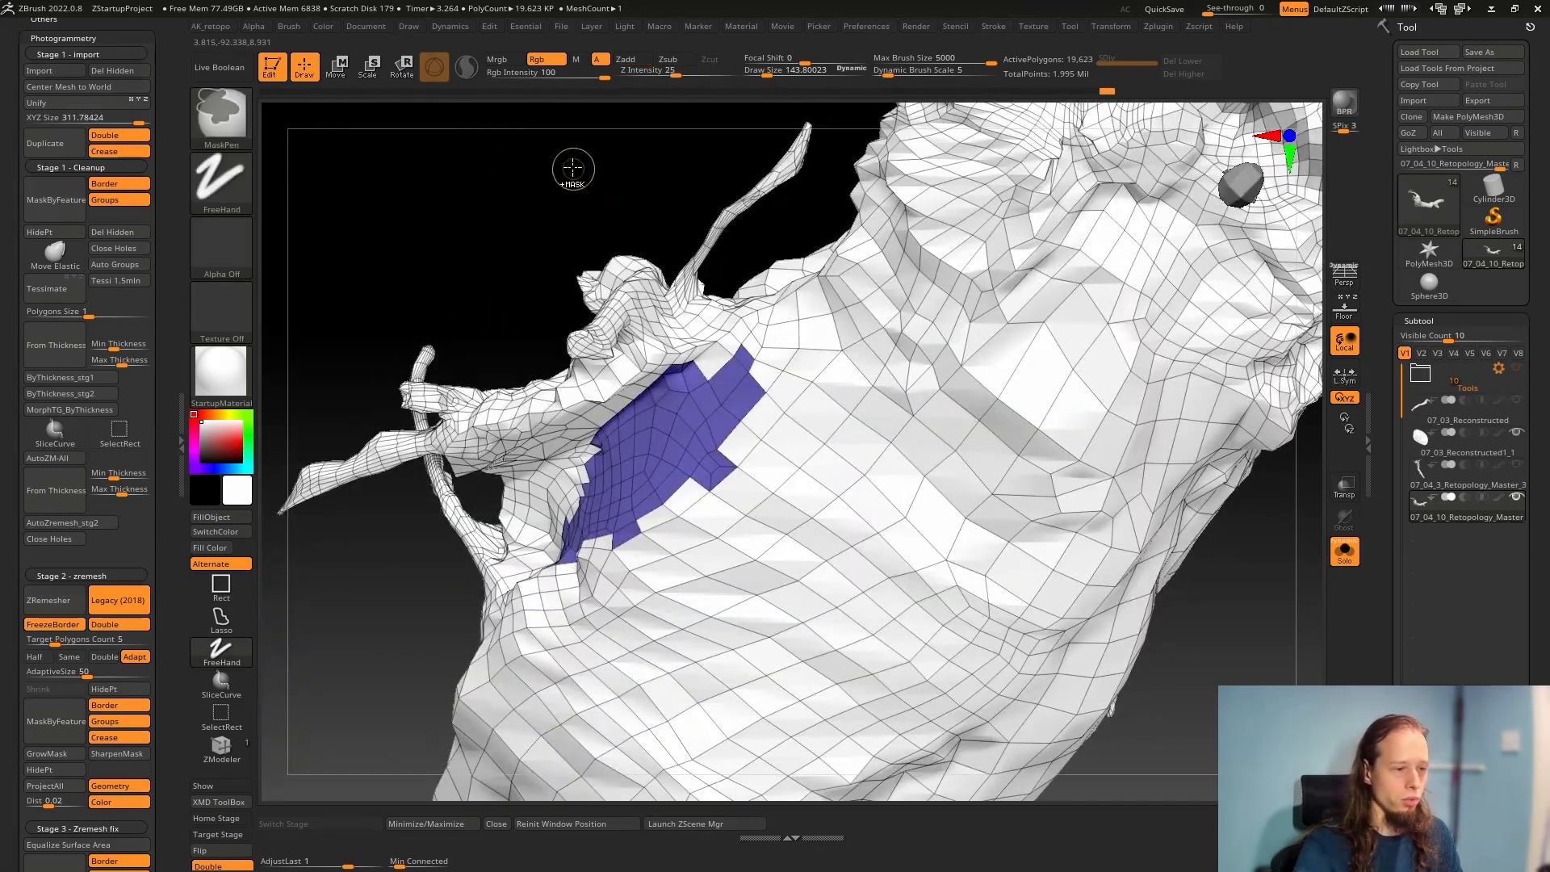
Hide the purple polygroup on the trunk and delete its hidden polygons
{"action": "left_click", "coordinate": [654, 444], "text": "ctrl+shift"}
{"action": "left_click", "coordinate": [816, 564], "text": "ctrl+shift"}
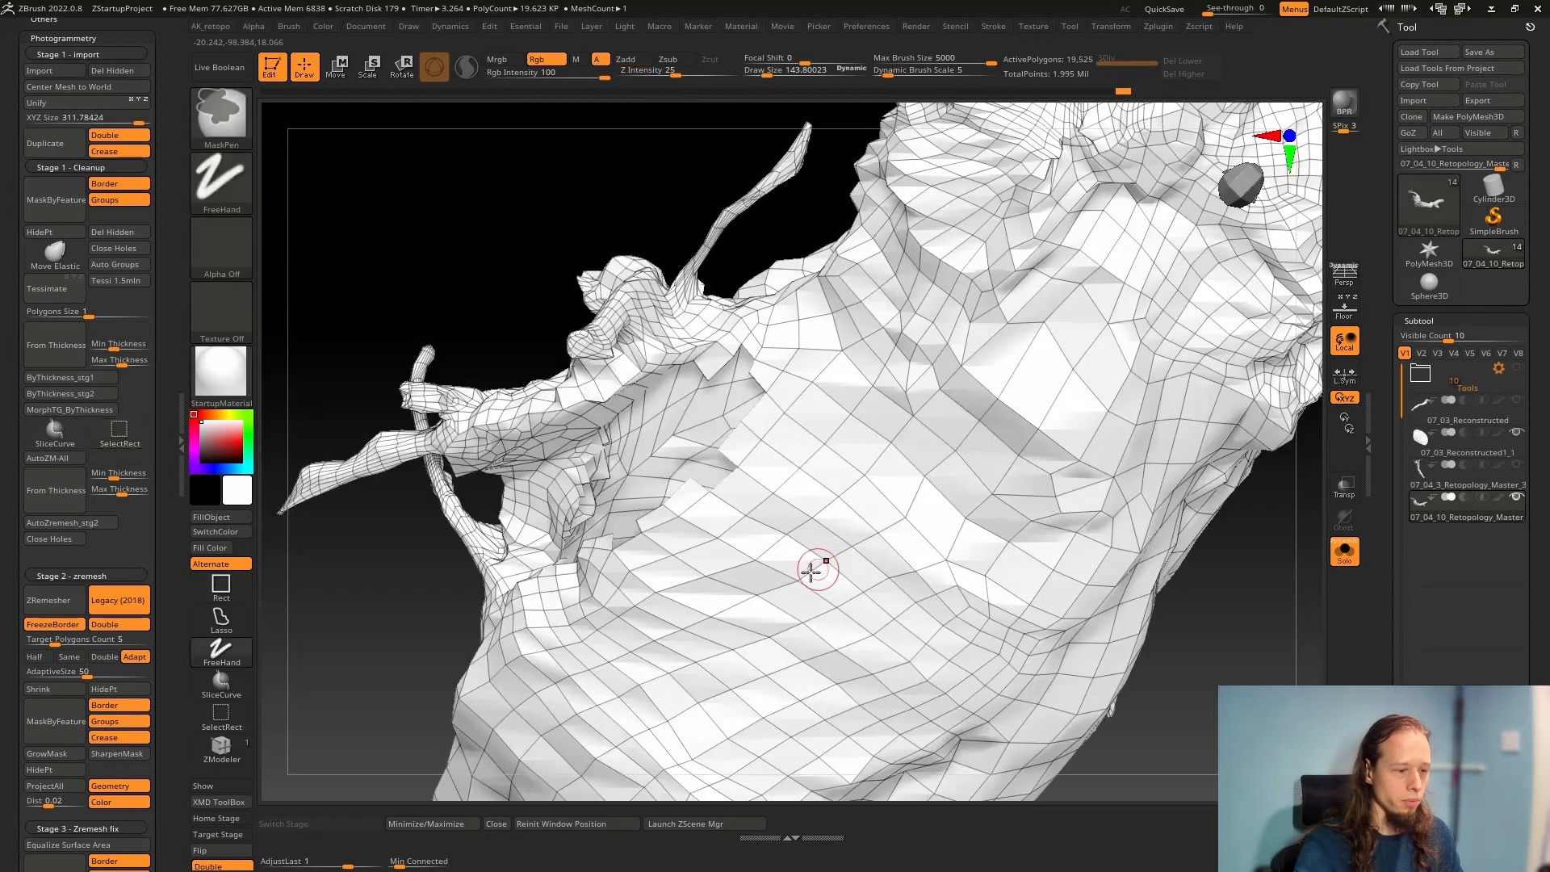
{"action": "left_click", "coordinate": [123, 247]}
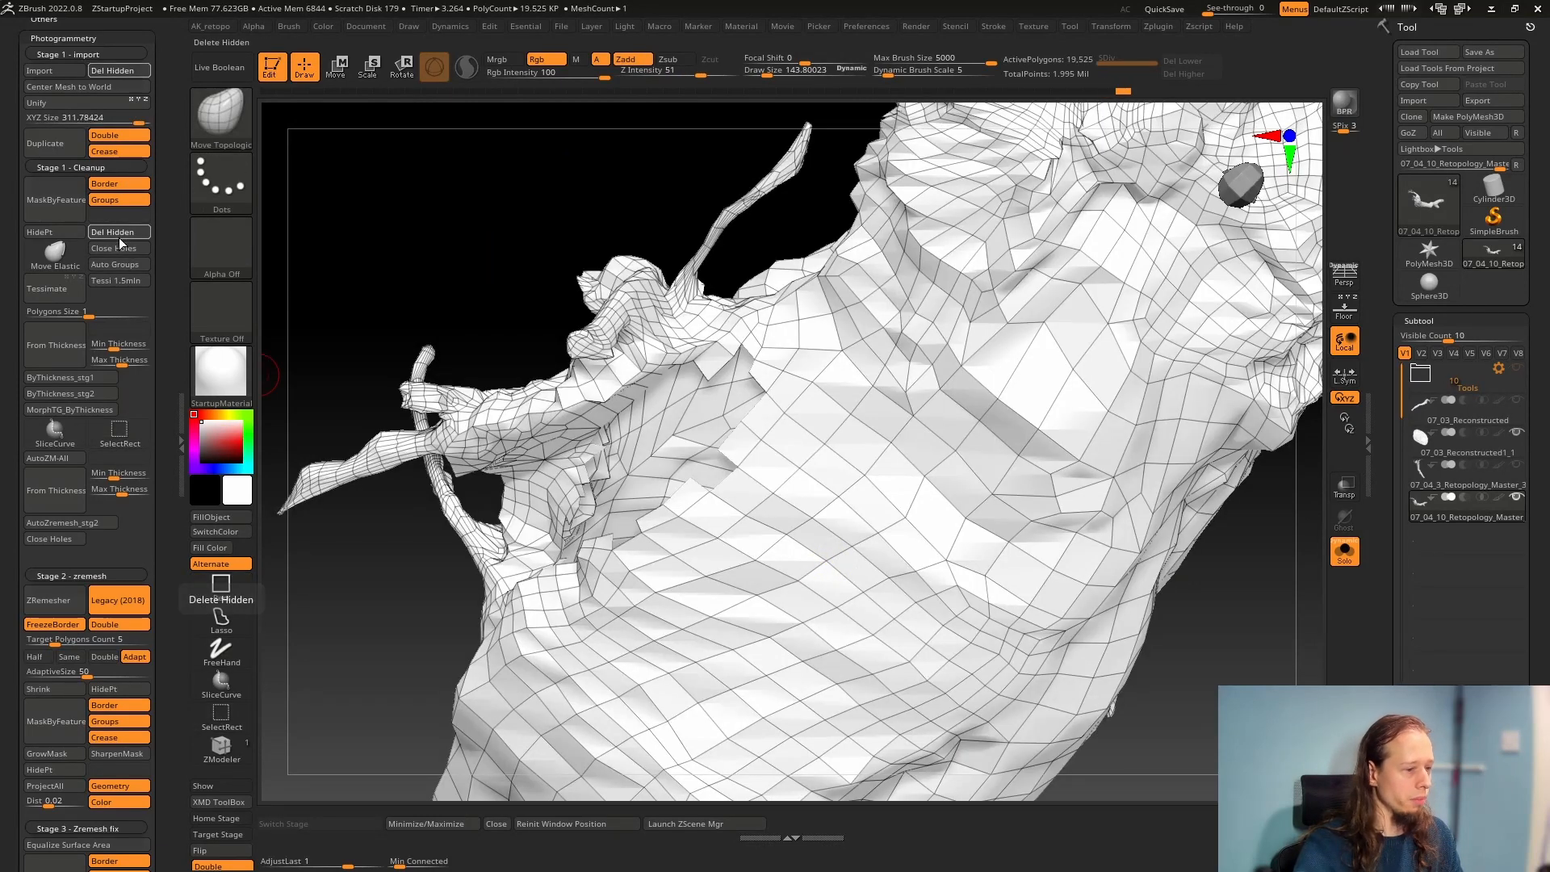
Fill the hole left in the trunk using ZModeler's Close edge action
{"action": "right_click_drag", "start_coordinate": [840, 589], "coordinate": [795, 573]}
{"action": "left_click", "coordinate": [221, 747]}
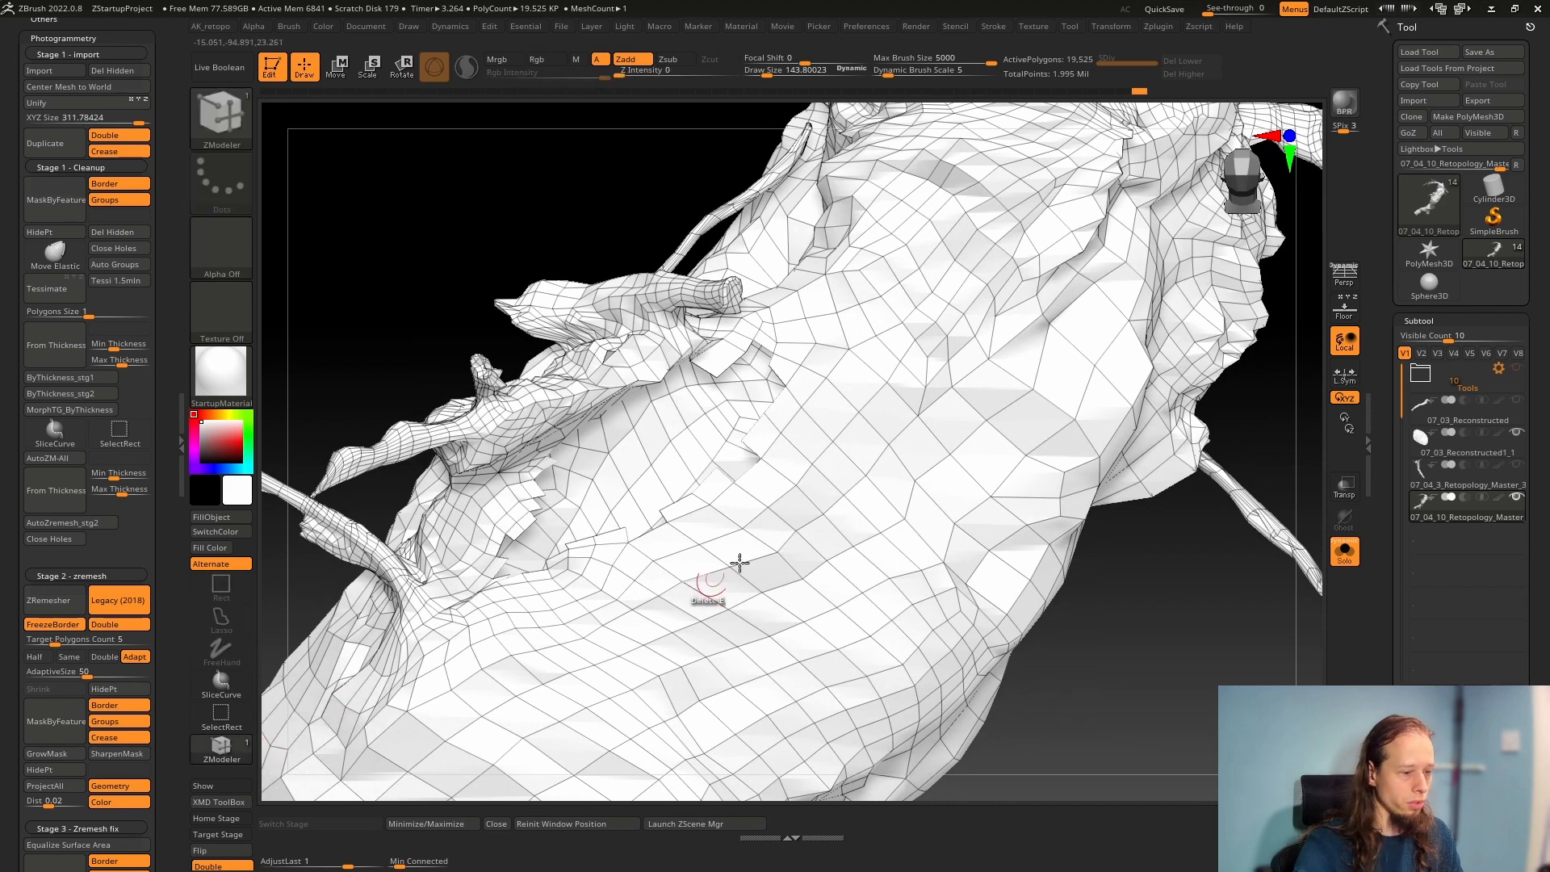
{"action": "key", "text": "space"}
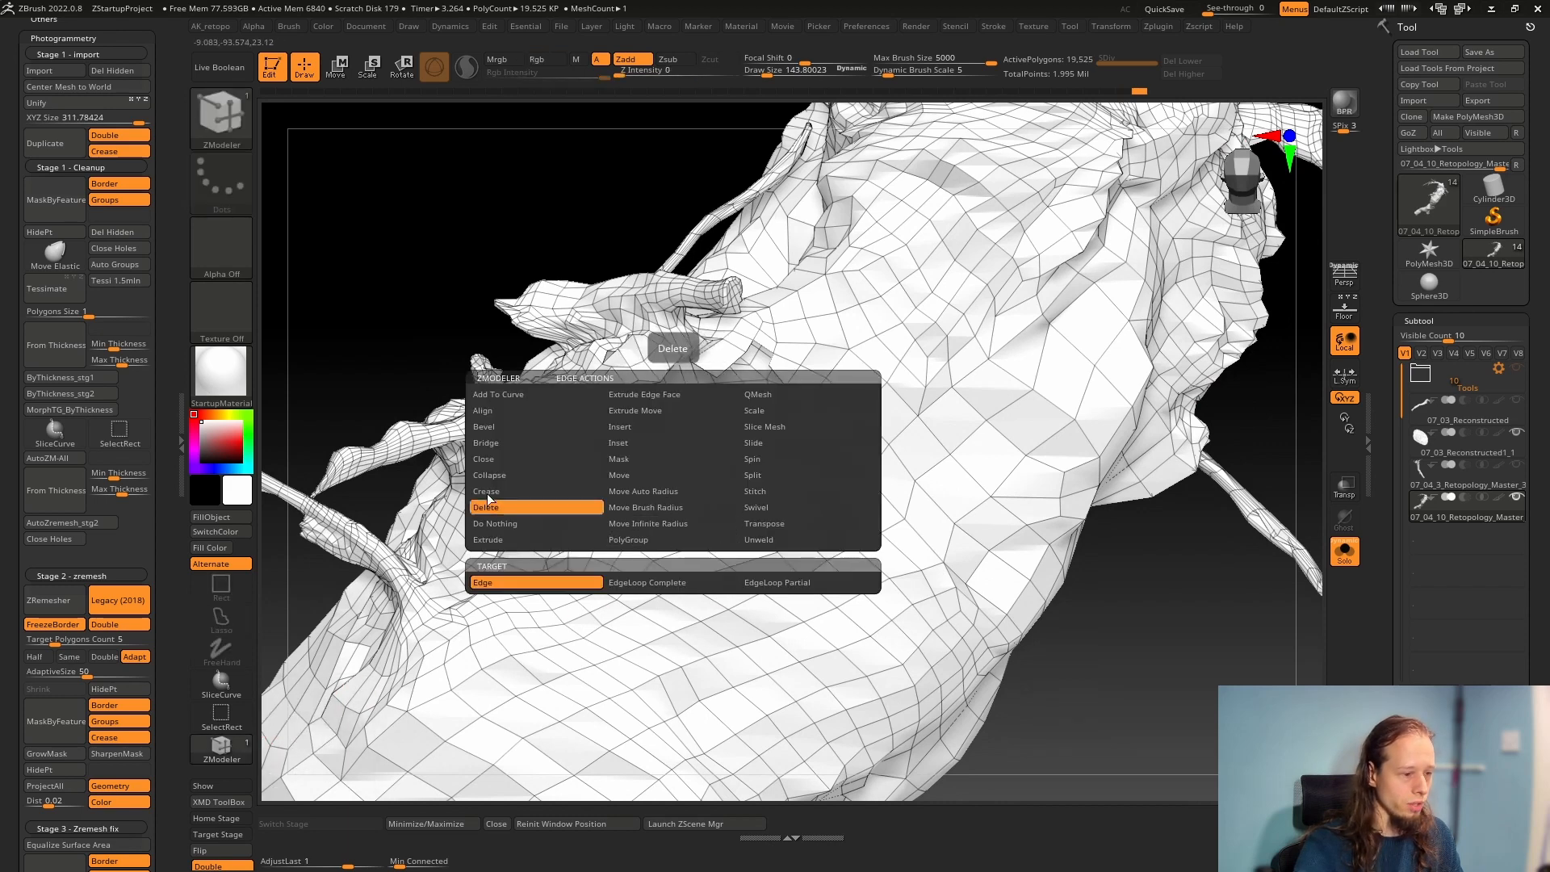
{"action": "left_click", "coordinate": [490, 463]}
{"action": "left_click", "coordinate": [674, 502]}
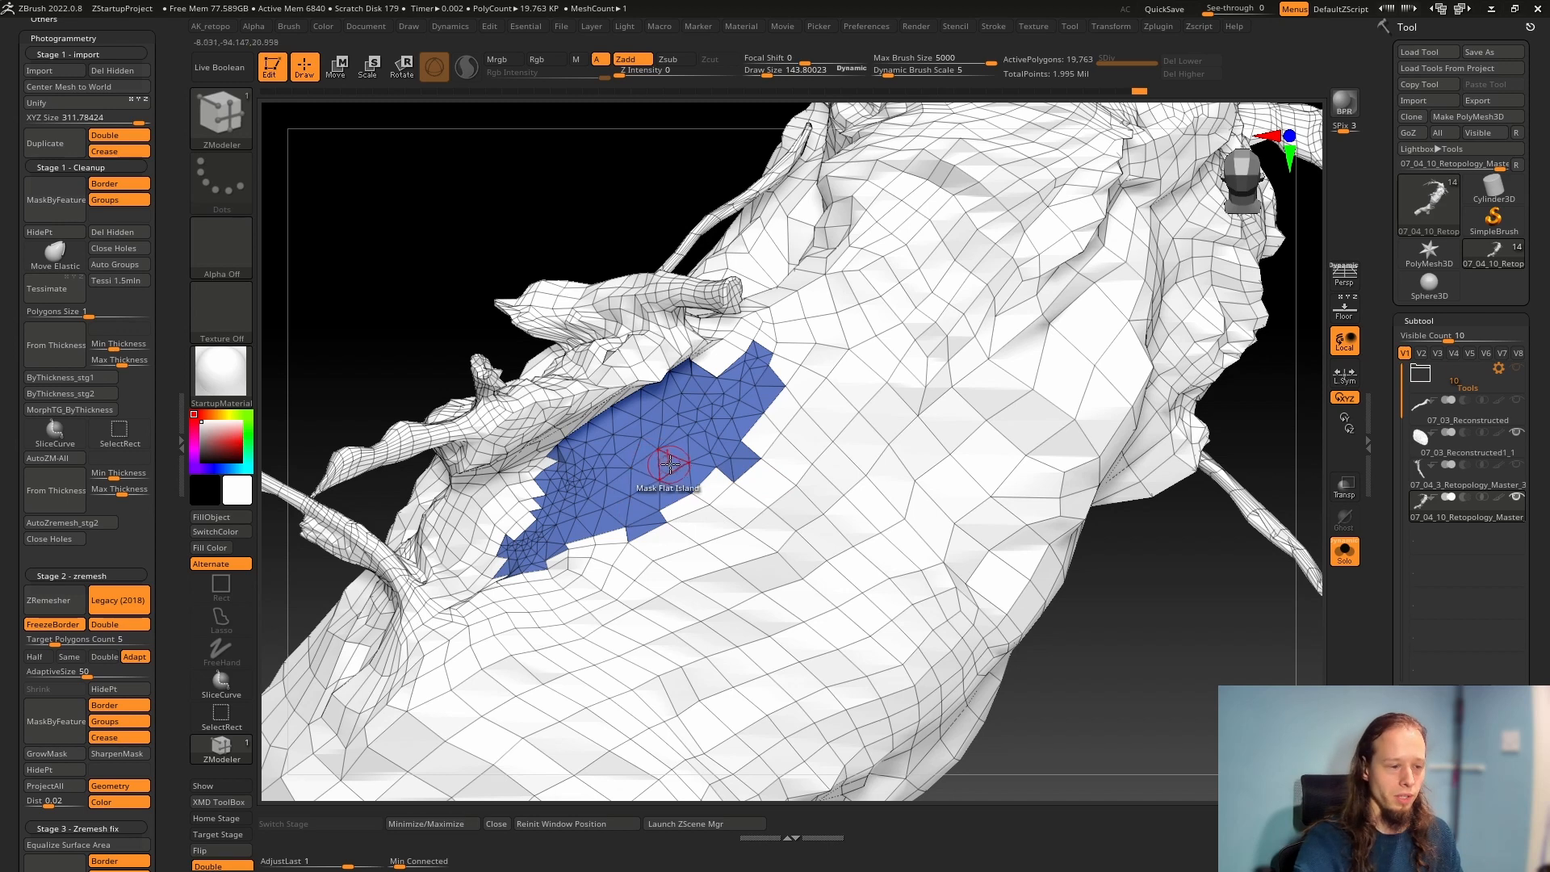
Isolate the blue polygroup of the filled hole so only the triangulated patch is shown
{"action": "right_click_drag", "start_coordinate": [619, 447], "coordinate": [422, 370], "text": "ctrl"}
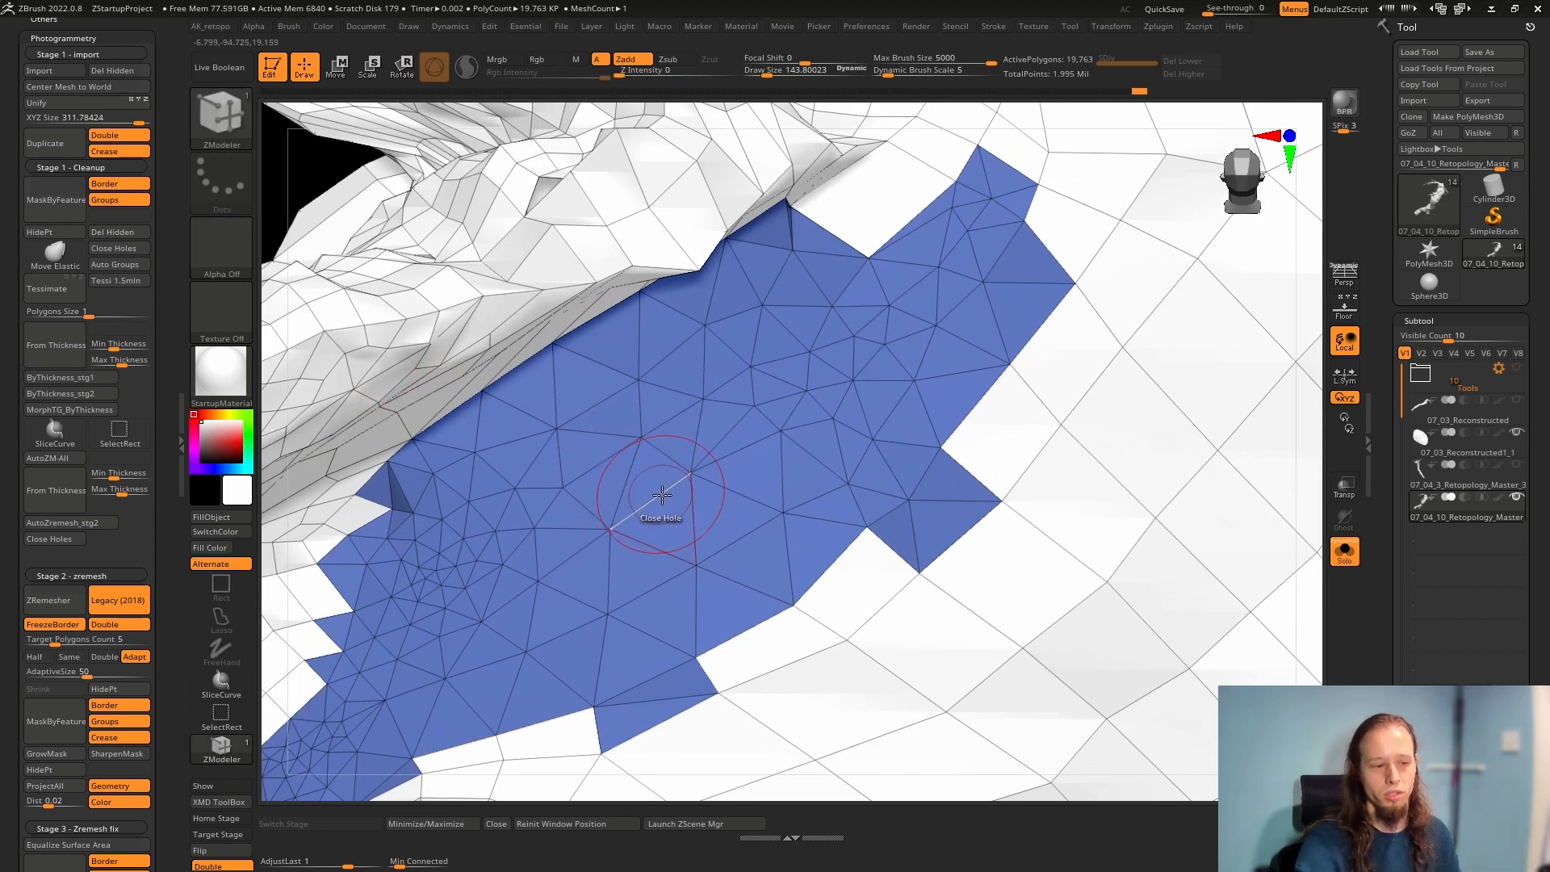
{"action": "left_click", "coordinate": [686, 476], "text": "ctrl+shift"}
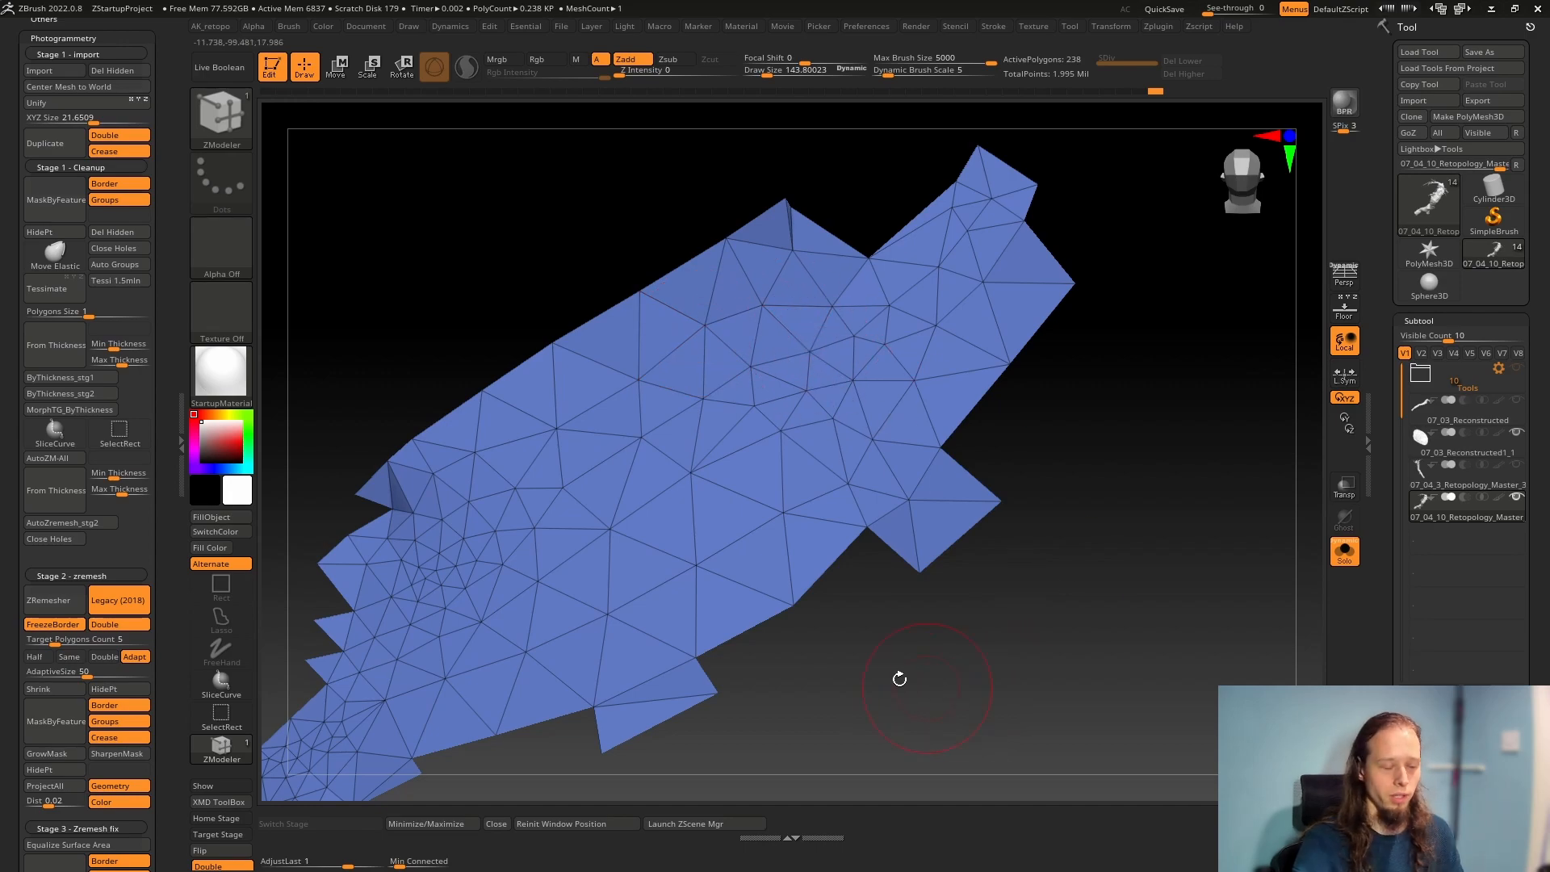
{"action": "left_click", "coordinate": [879, 645], "text": "ctrl+shift"}
{"action": "mouse_move", "coordinate": [768, 507]}
{"action": "right_mouse_down", "text": "ctrl"}
{"action": "mouse_move", "coordinate": [787, 529]}
{"action": "mouse_move", "coordinate": [715, 500]}
{"action": "mouse_move", "coordinate": [731, 532]}
{"action": "mouse_move", "coordinate": [713, 502]}
{"action": "right_mouse_up", "text": "ctrl"}
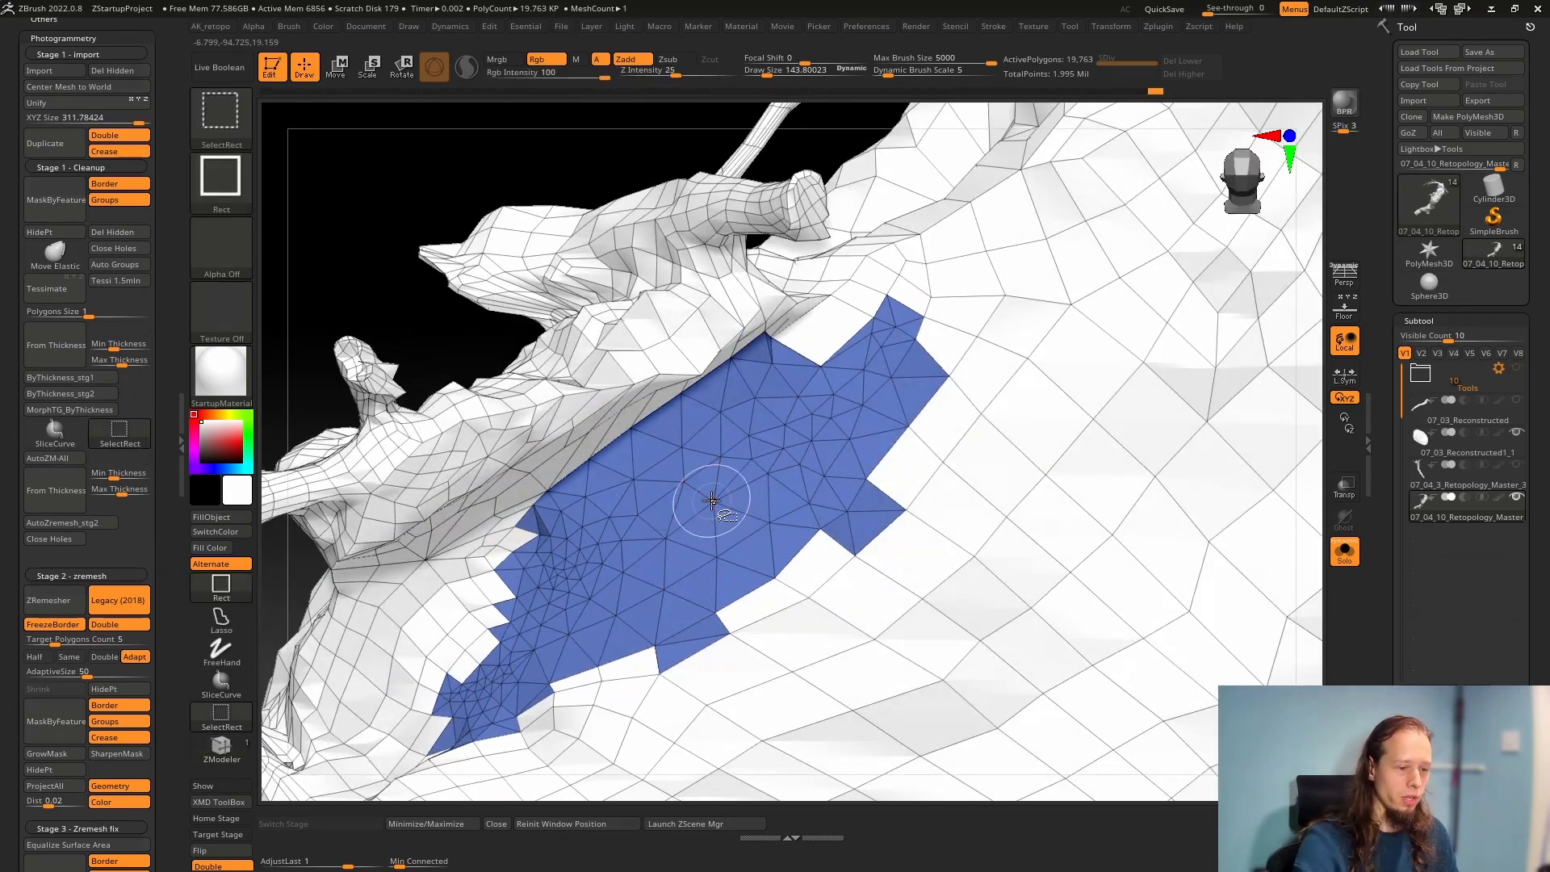
{"action": "left_click", "coordinate": [711, 502], "text": "ctrl+shift"}
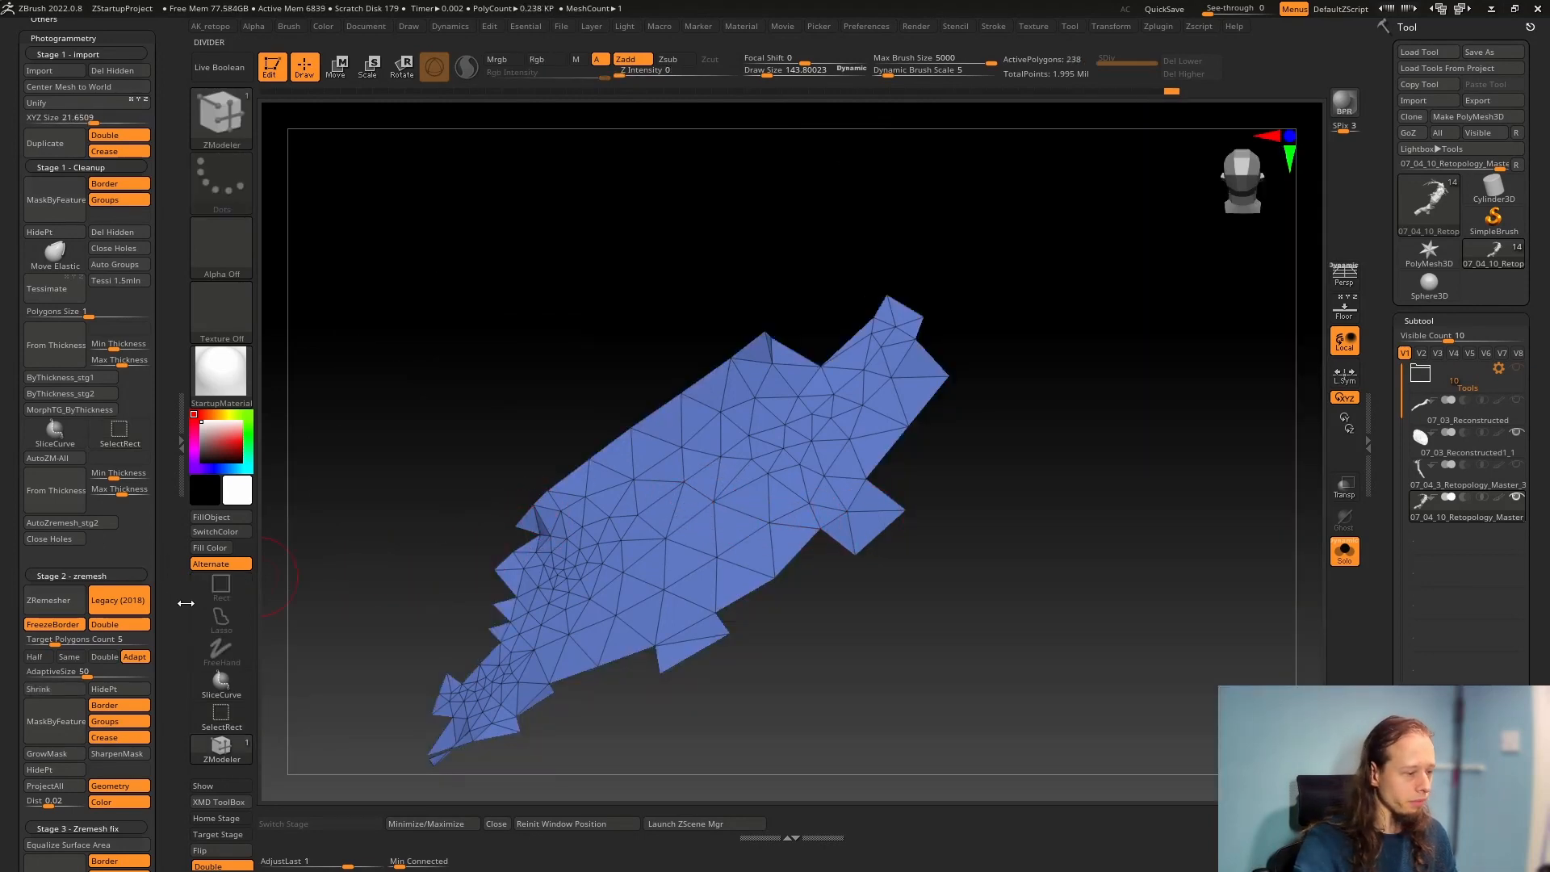
Remesh the isolated triangulated patch with ZRemesher, keeping Legacy (2018) and FreezeBorder enabled
{"action": "scroll", "coordinate": [1421, 440], "scroll_direction": "down", "scroll_amount": 10}
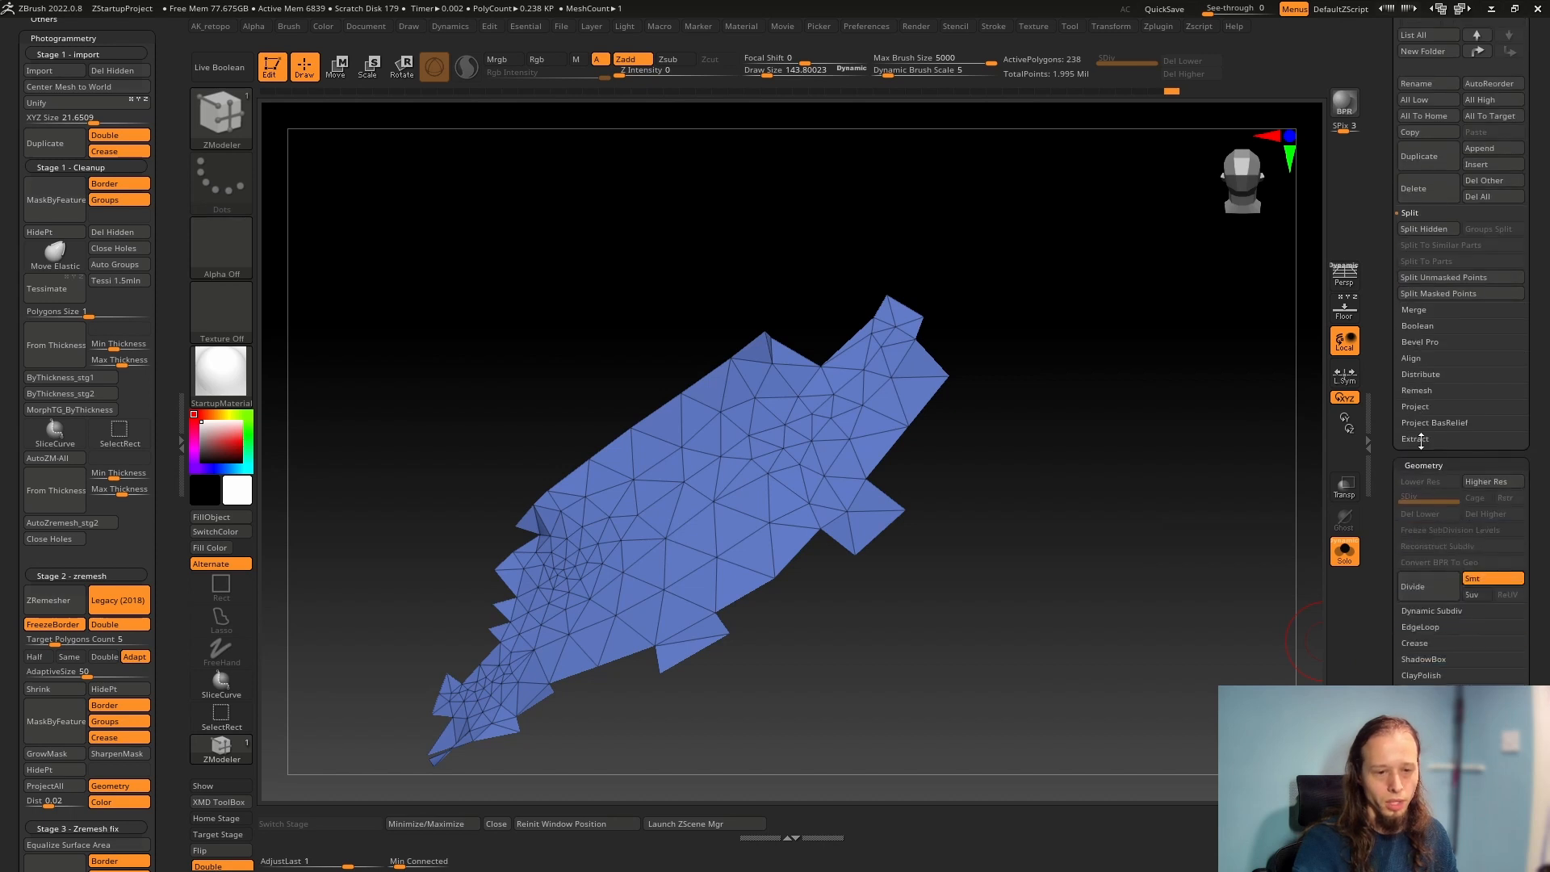
{"action": "scroll", "coordinate": [1455, 463], "scroll_direction": "down", "scroll_amount": 5}
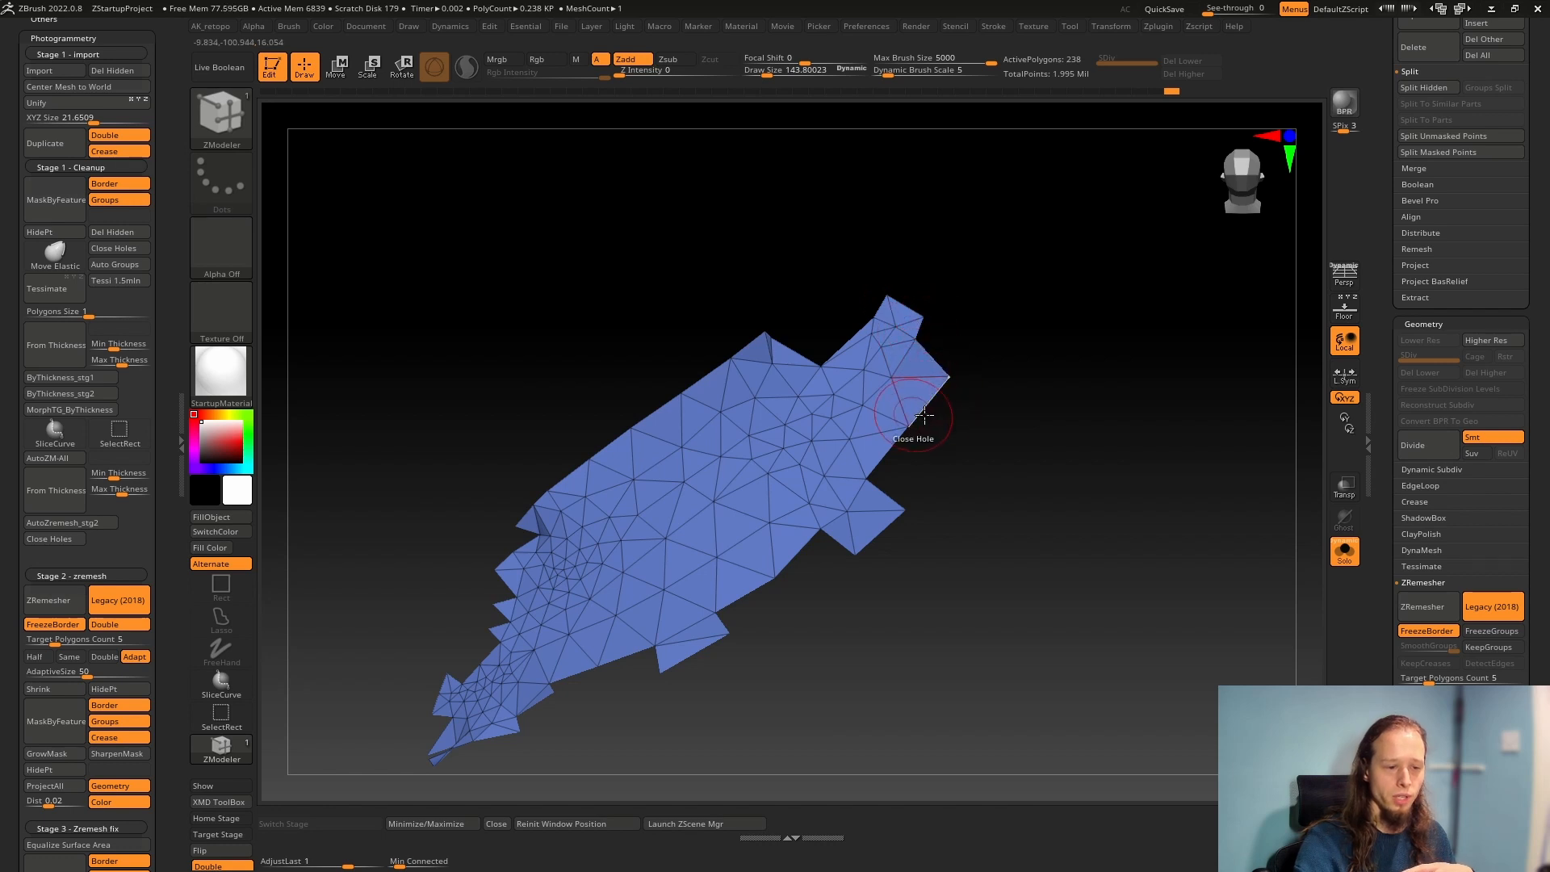
{"action": "key", "text": "ctrl+shift"}
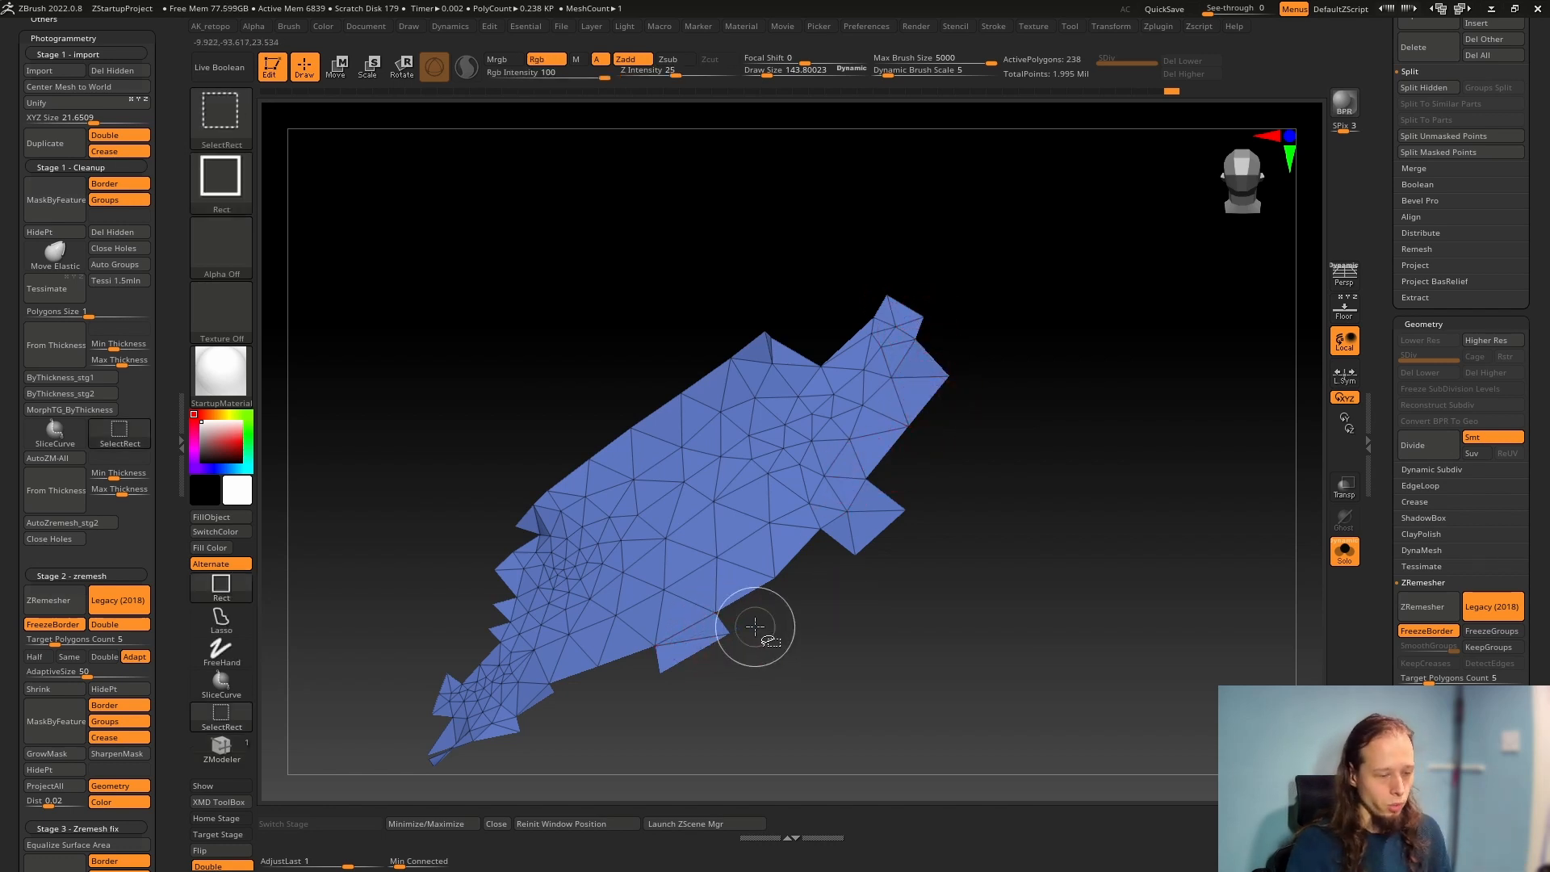
{"action": "key", "text": "ctrl+shift+x"}
{"action": "right_click_drag", "start_coordinate": [827, 620], "coordinate": [803, 633]}
{"action": "mouse_move", "coordinate": [741, 583]}
{"action": "right_mouse_down"}
{"action": "mouse_move", "coordinate": [712, 489]}
{"action": "mouse_move", "coordinate": [1128, 595]}
{"action": "right_mouse_up"}
{"action": "key", "text": "ctrl+z"}
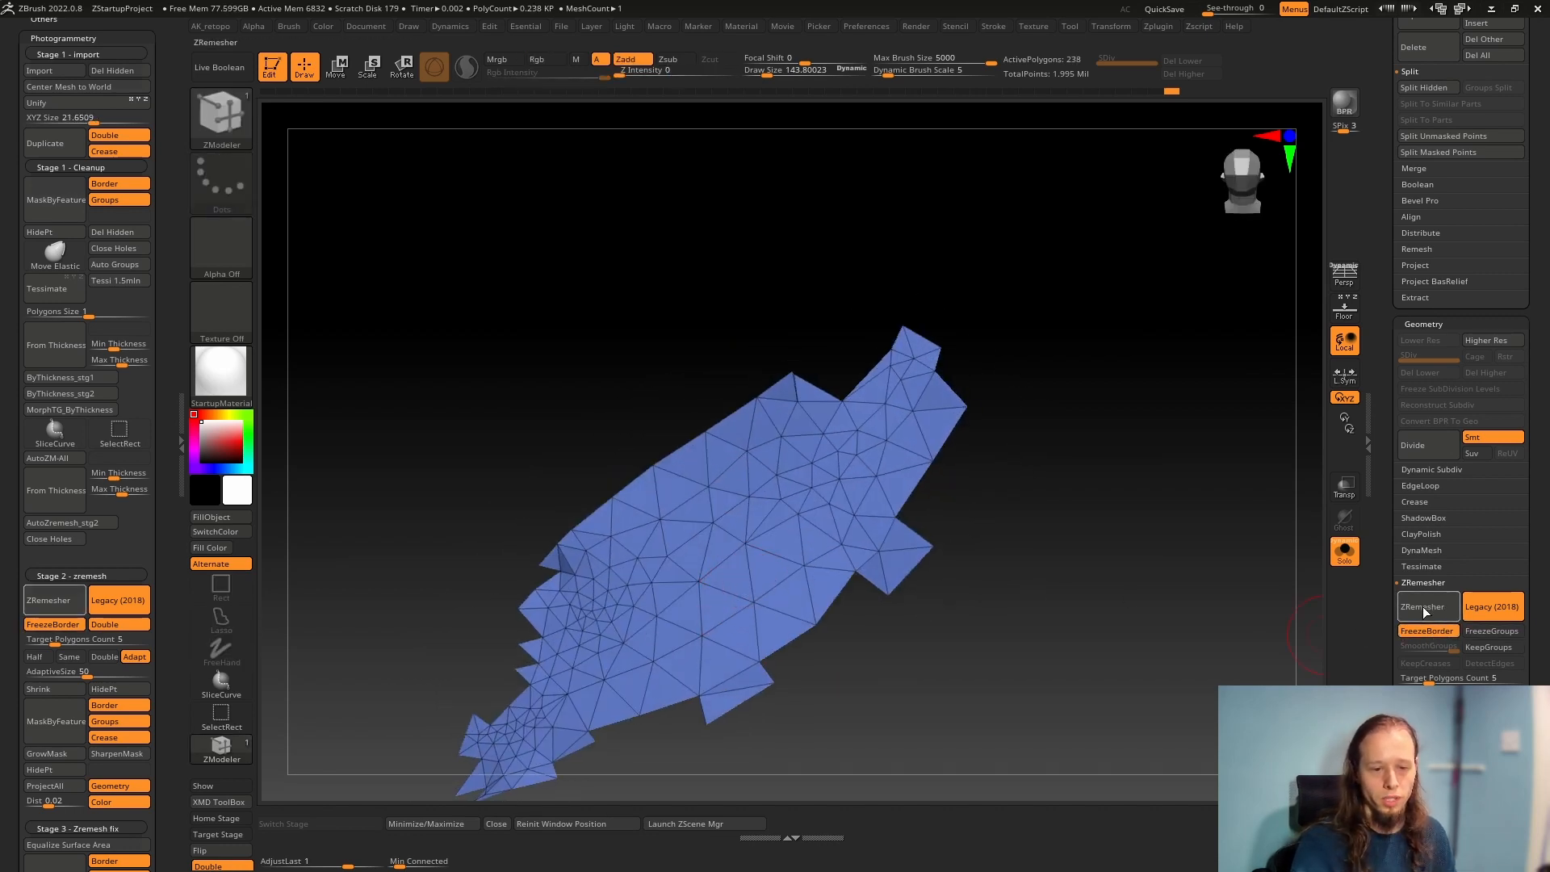
{"action": "left_click", "coordinate": [1467, 609]}
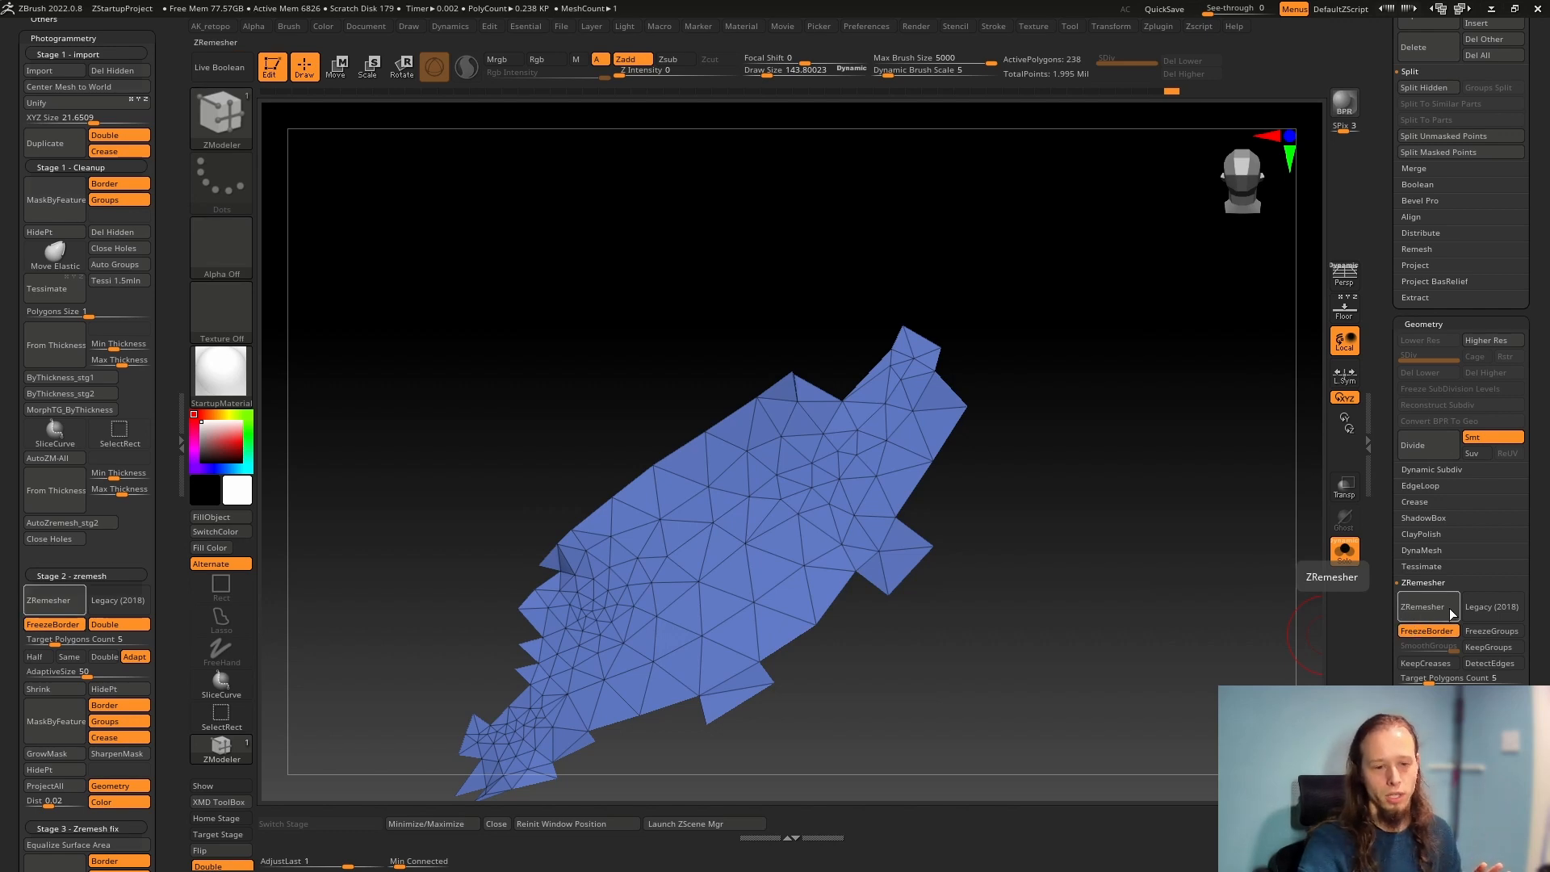
{"action": "left_click", "coordinate": [1482, 608]}
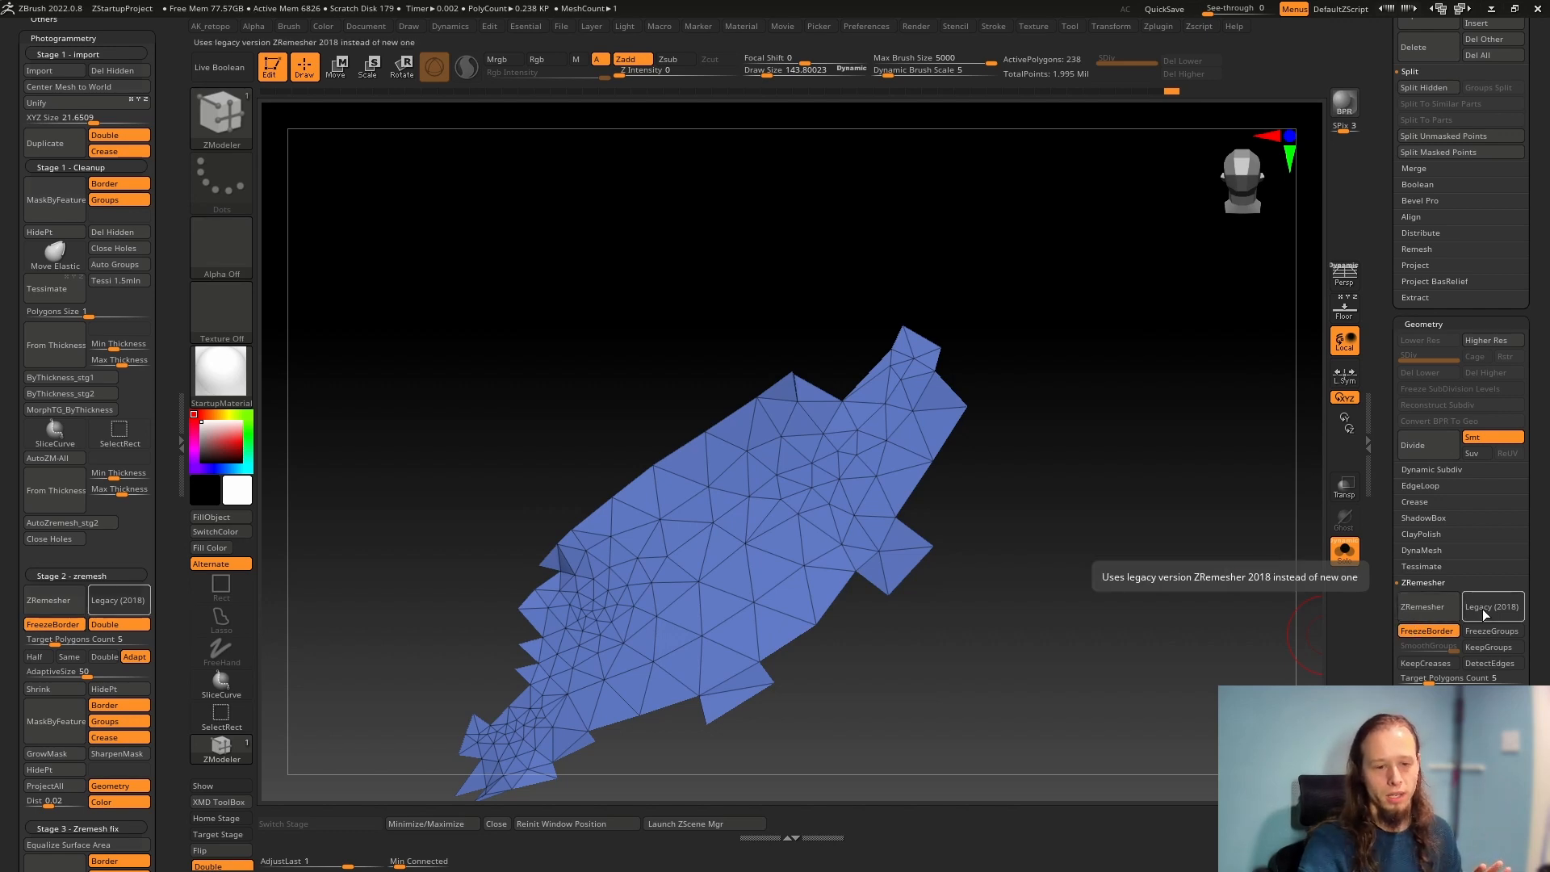
{"action": "left_click", "coordinate": [1414, 606]}
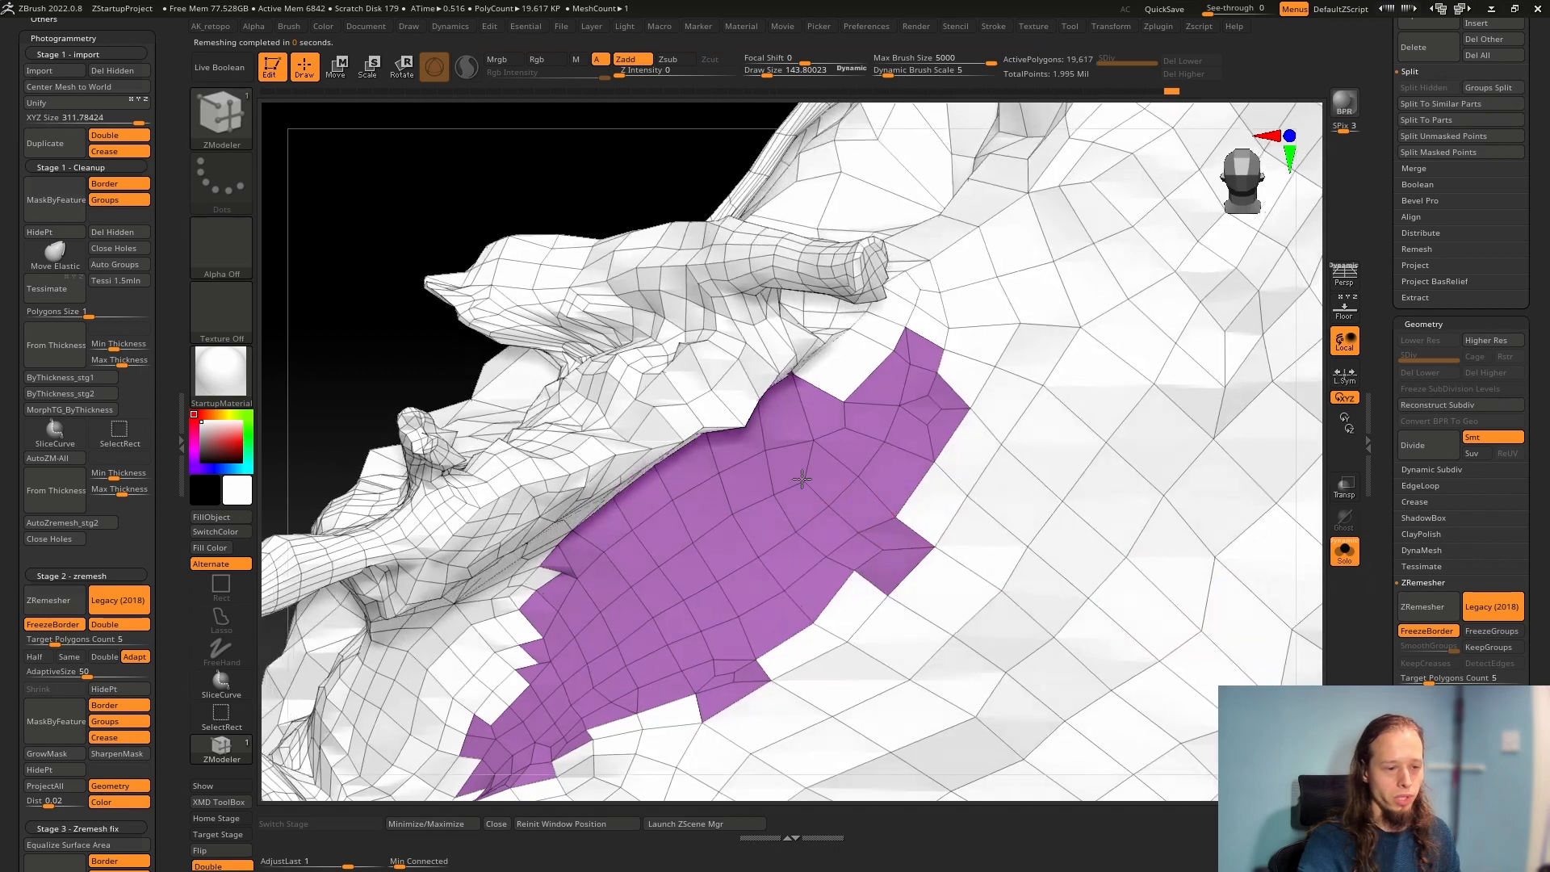
Stitch the stray interior points in the remeshed patch's pinched lower corner onto the neighbouring points
{"action": "mouse_move", "coordinate": [802, 478]}
{"action": "right_mouse_down"}
{"action": "mouse_move", "coordinate": [755, 503]}
{"action": "mouse_move", "coordinate": [638, 509]}
{"action": "mouse_move", "coordinate": [577, 423]}
{"action": "mouse_move", "coordinate": [775, 433]}
{"action": "mouse_move", "coordinate": [727, 509]}
{"action": "mouse_move", "coordinate": [658, 406]}
{"action": "mouse_move", "coordinate": [633, 489]}
{"action": "mouse_move", "coordinate": [685, 491]}
{"action": "right_mouse_up"}
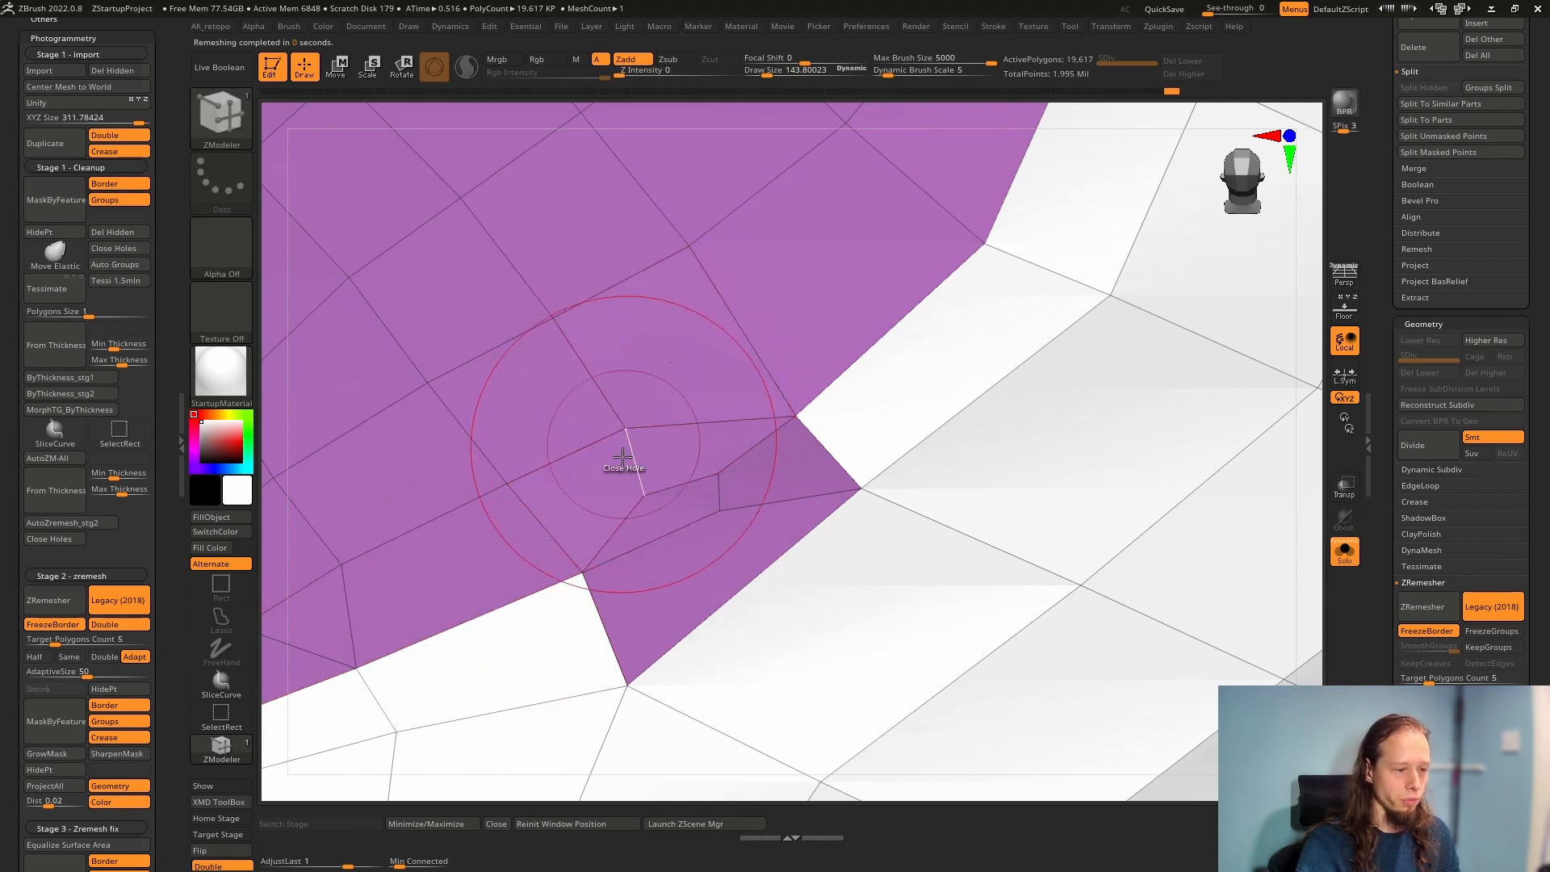
{"action": "left_click", "coordinate": [642, 495]}
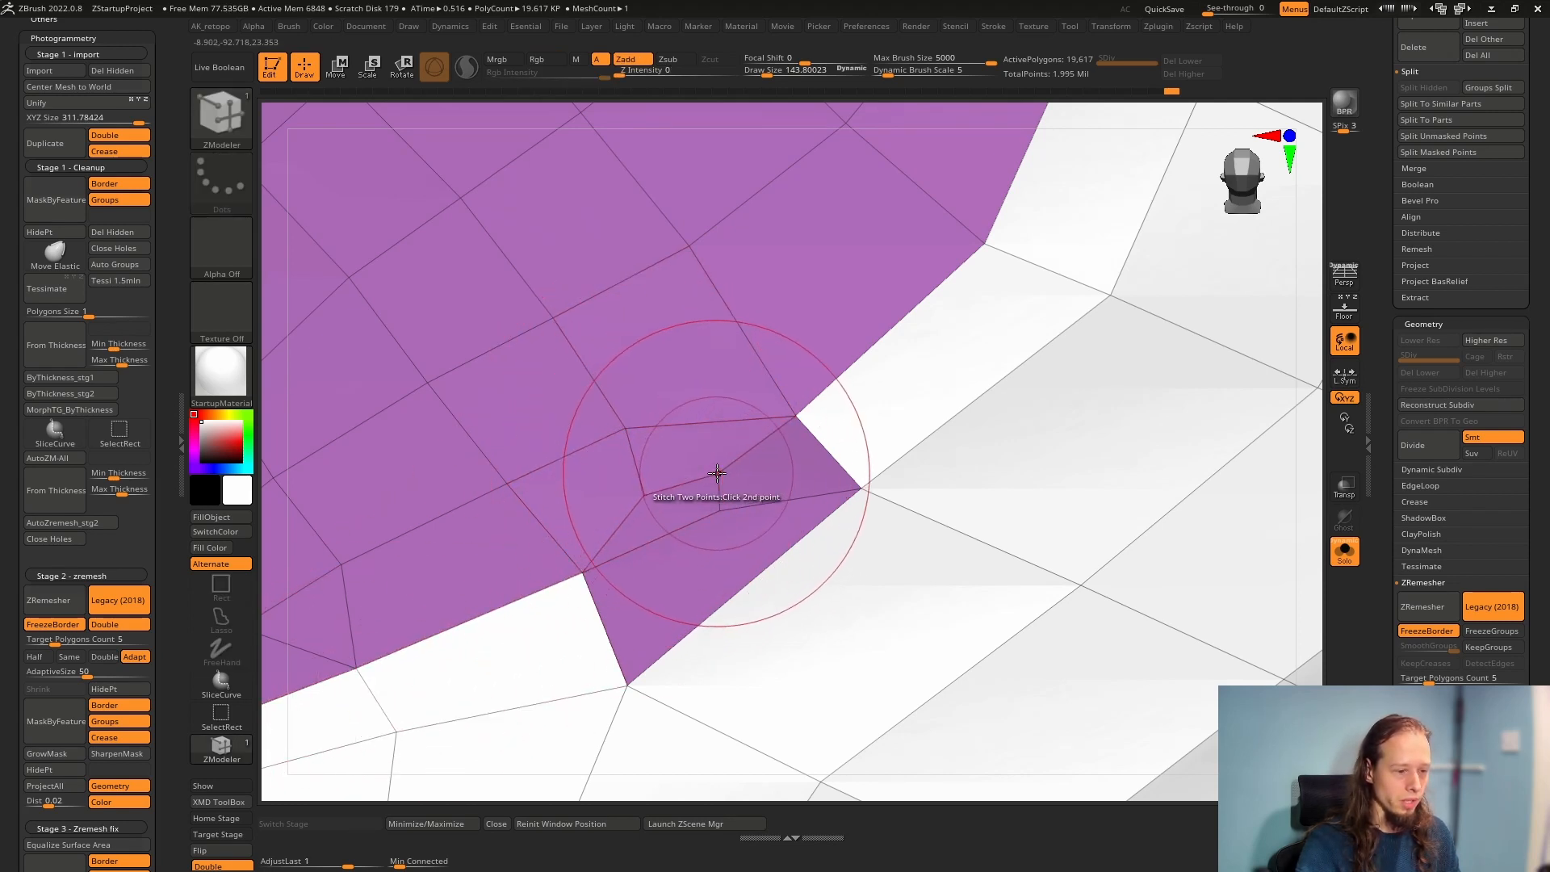
{"action": "left_click", "coordinate": [717, 473]}
{"action": "left_click", "coordinate": [717, 473]}
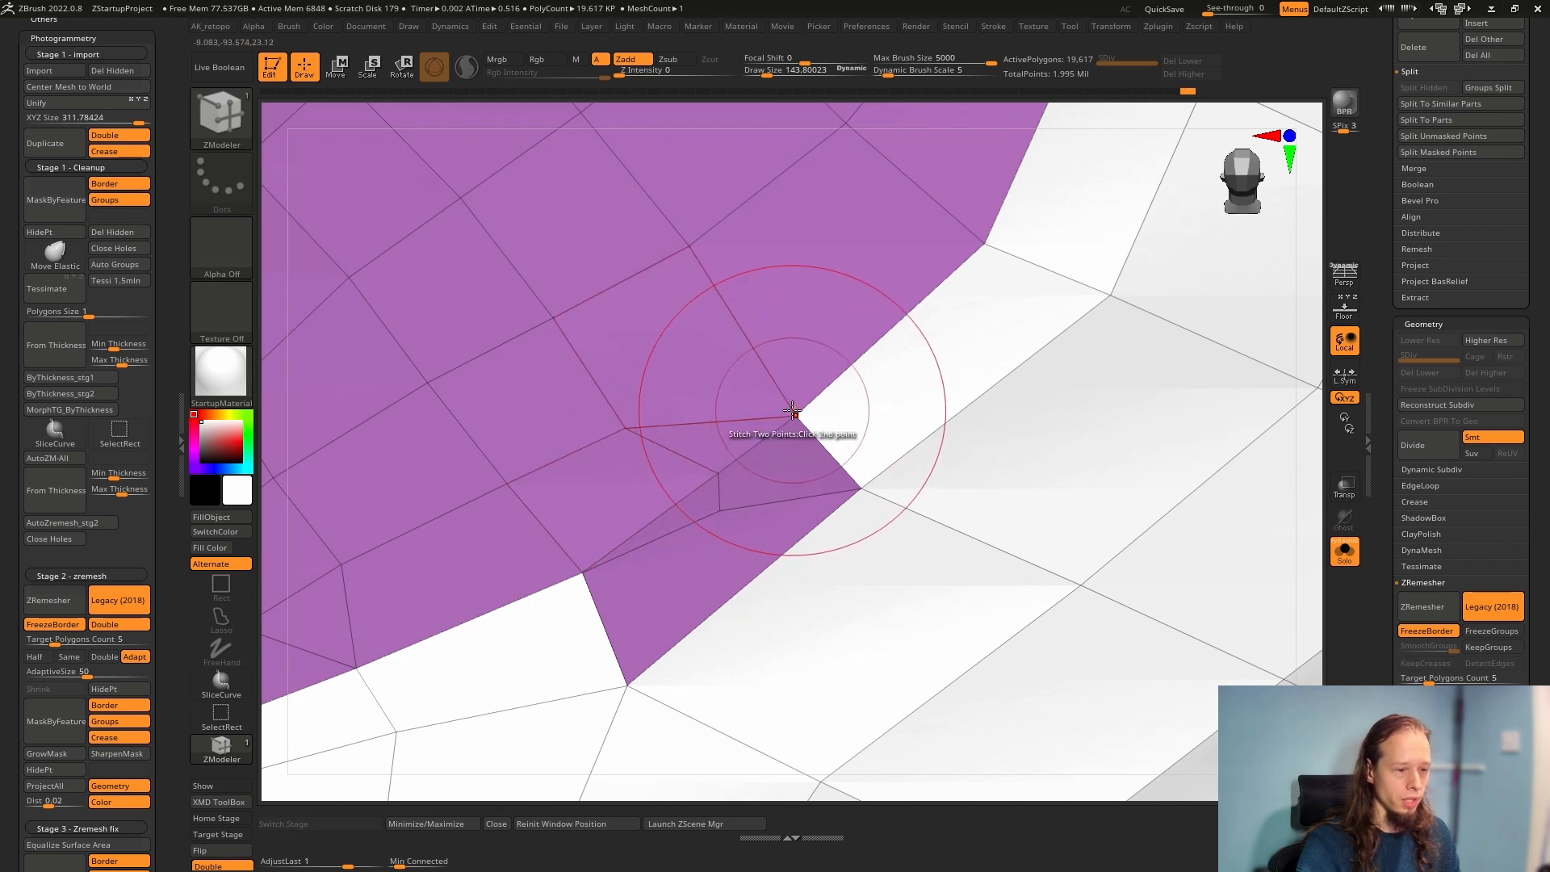
{"action": "left_click", "coordinate": [796, 417]}
{"action": "left_click", "coordinate": [719, 511]}
{"action": "left_click", "coordinate": [861, 488]}
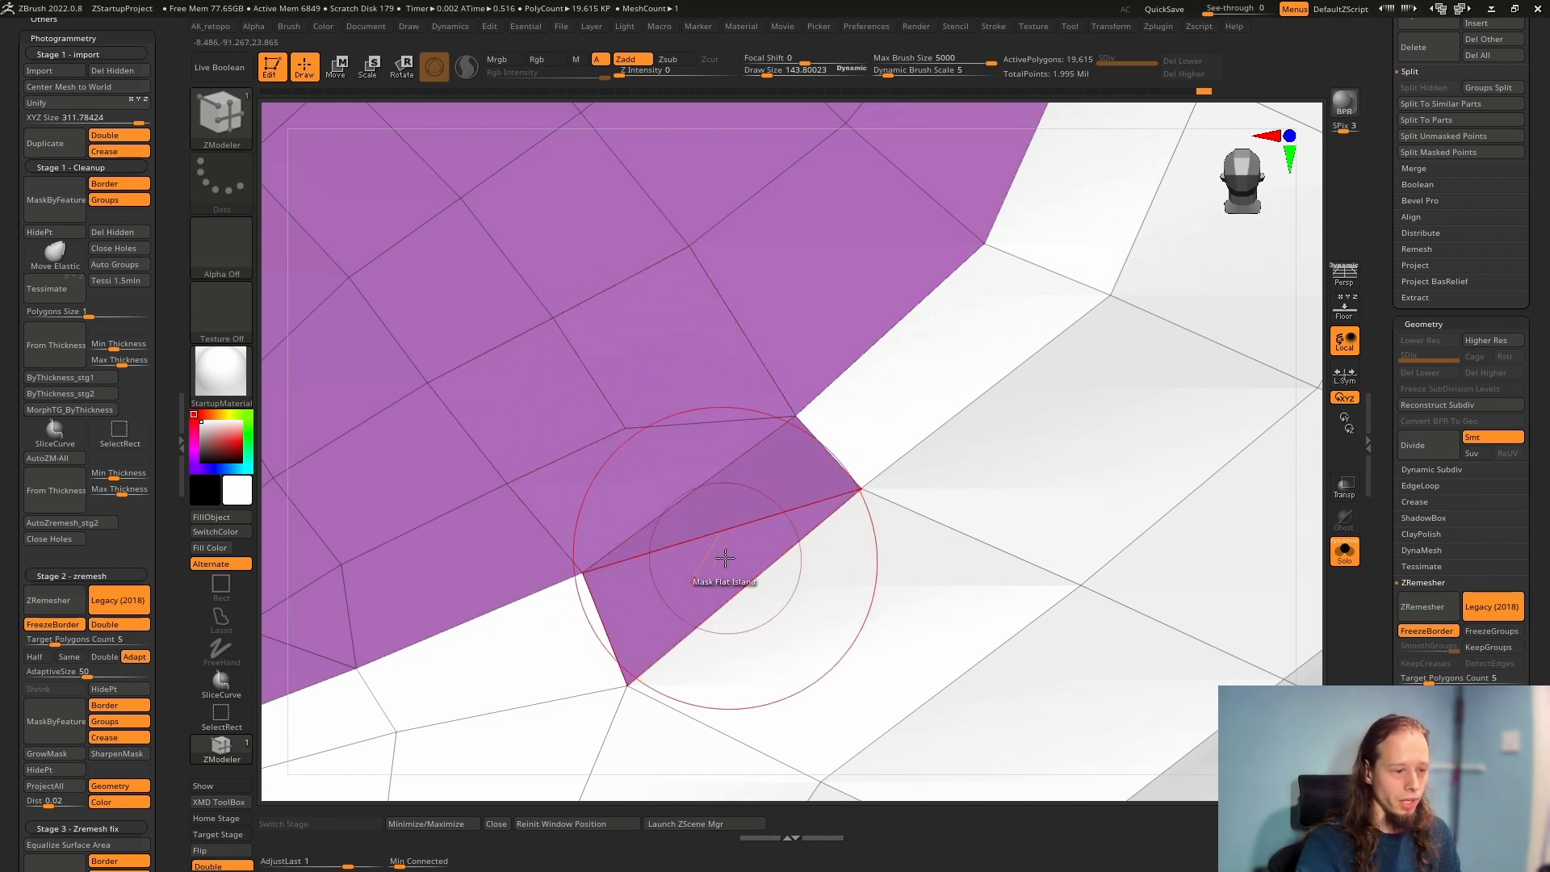
Set the ZModeler edge action to Delete and remove the edge crossing the cleaned-up lower corner
{"action": "key", "text": "space"}
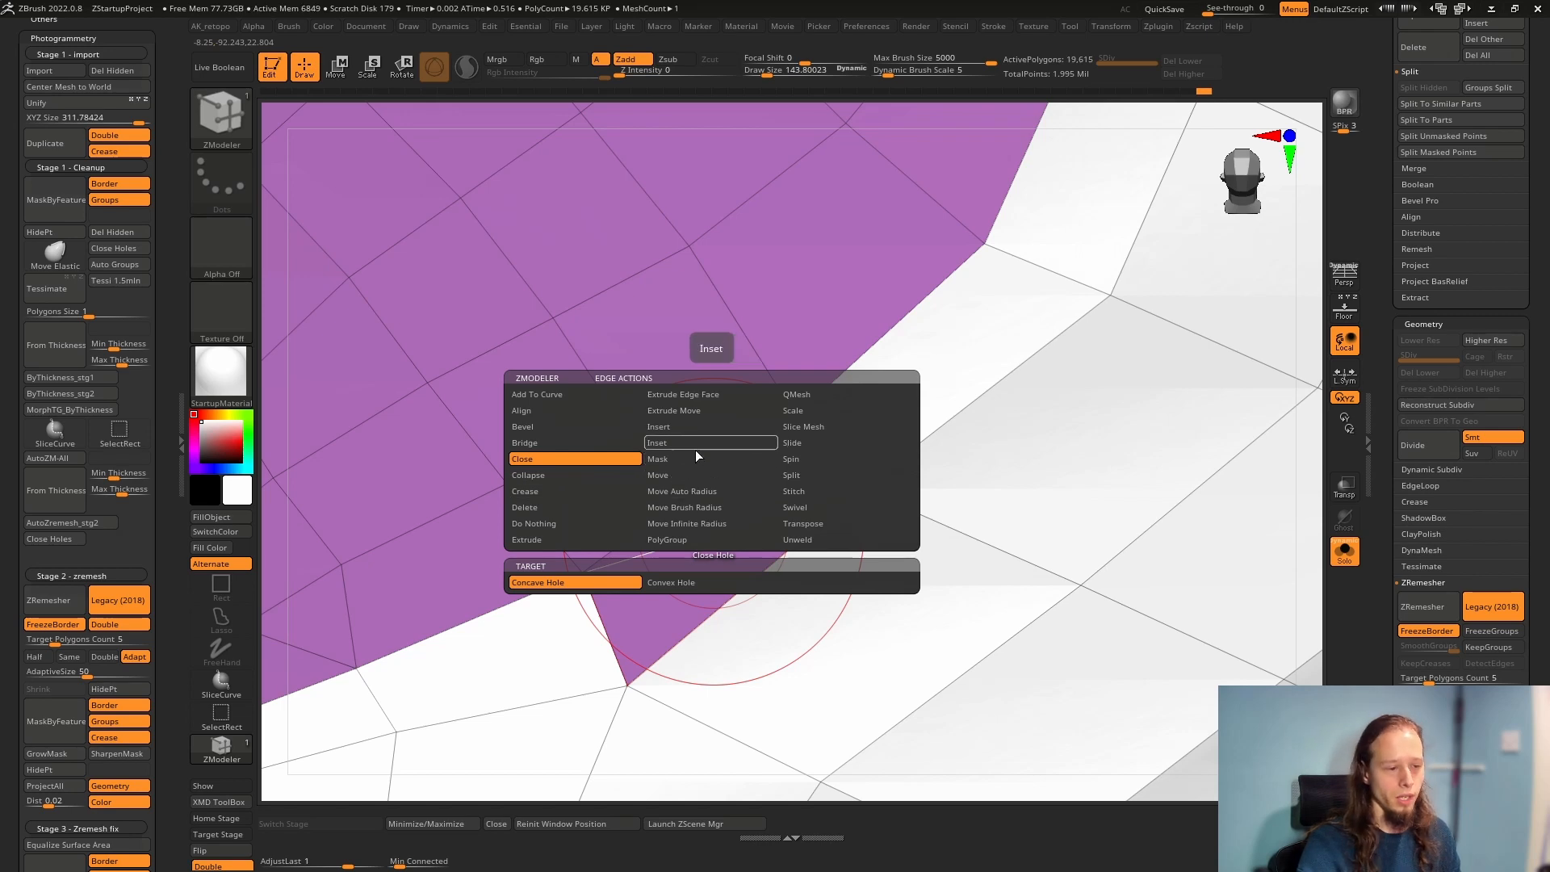
{"action": "left_click", "coordinate": [524, 507]}
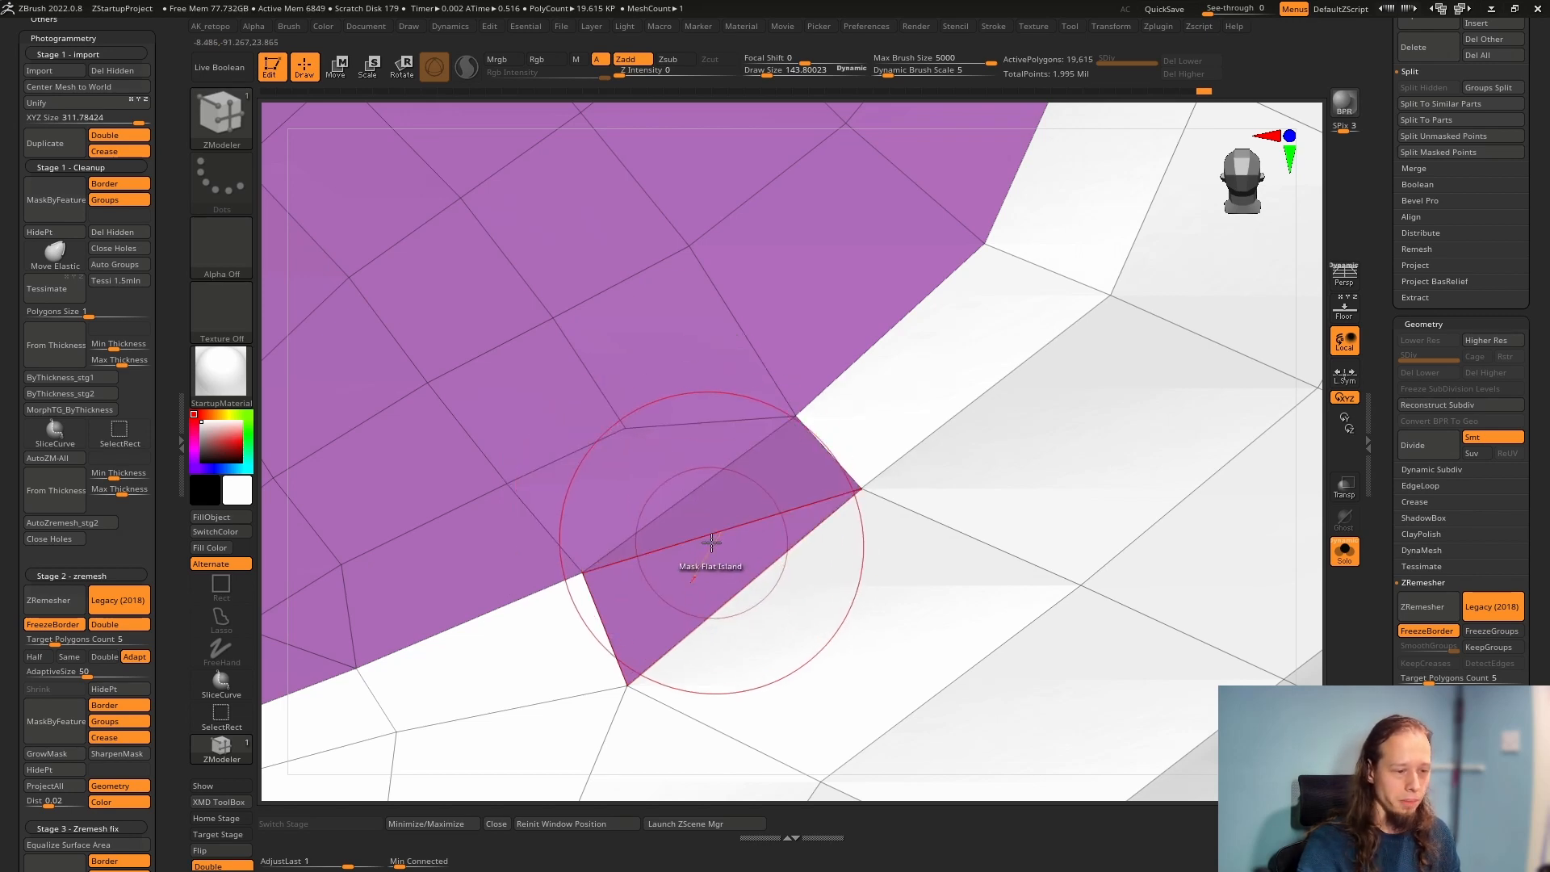
{"action": "left_click", "coordinate": [709, 534]}
Stitch the three stray points near the patch's upper outer corner together and onto the border point
{"action": "right_click_drag", "start_coordinate": [789, 502], "coordinate": [755, 454], "text": "ctrl"}
{"action": "mouse_move", "coordinate": [814, 368]}
{"action": "right_mouse_down"}
{"action": "mouse_move", "coordinate": [841, 382]}
{"action": "mouse_move", "coordinate": [1032, 313]}
{"action": "mouse_move", "coordinate": [814, 436]}
{"action": "mouse_move", "coordinate": [821, 349]}
{"action": "right_mouse_up"}
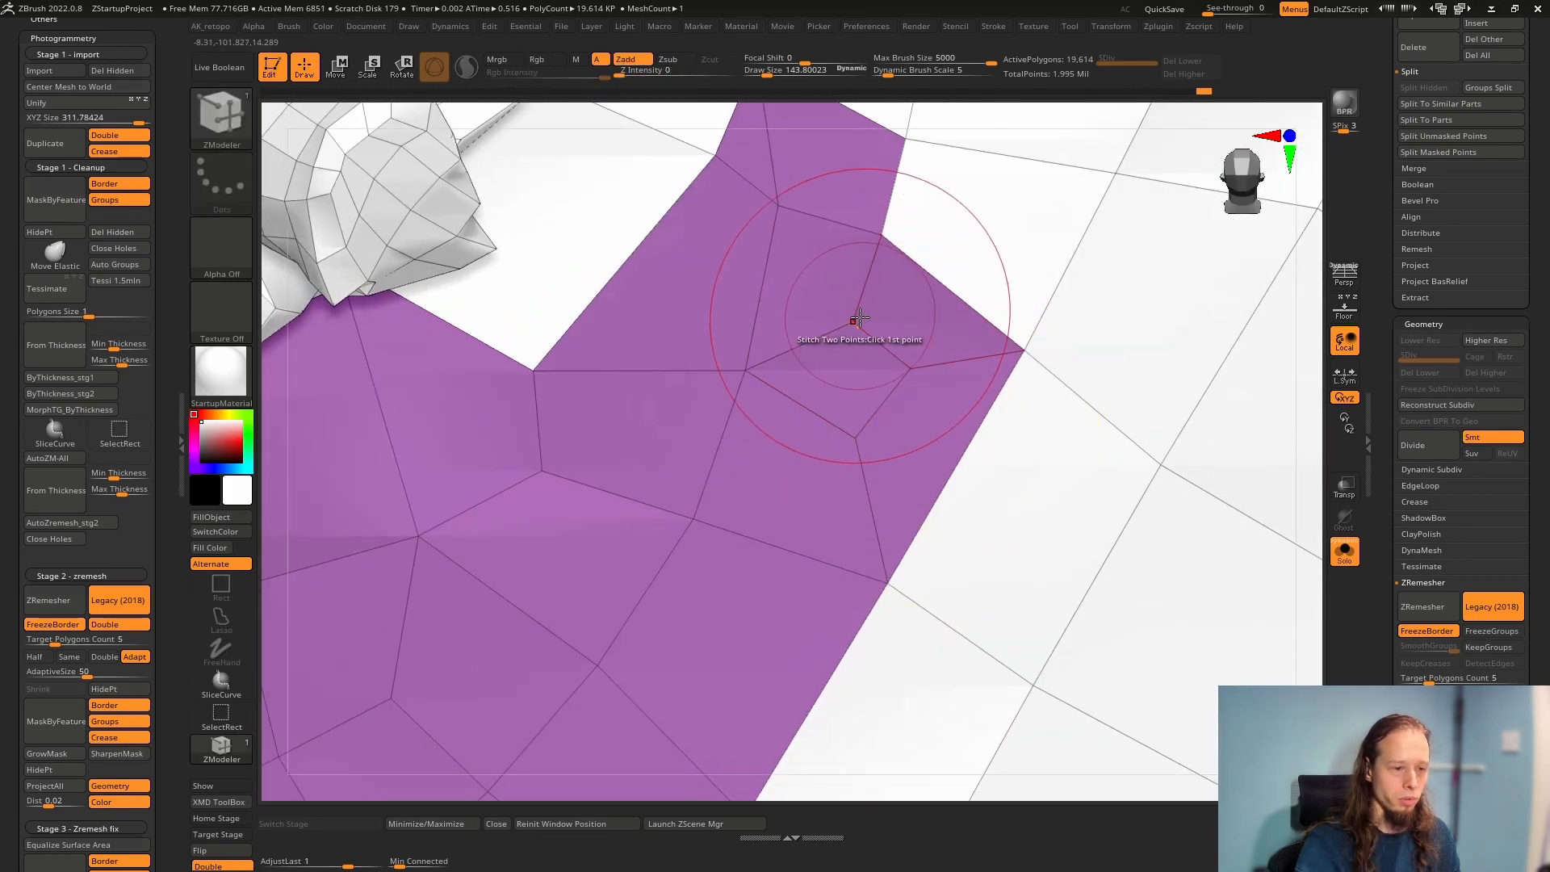
{"action": "left_click", "coordinate": [854, 323]}
{"action": "left_click", "coordinate": [853, 441]}
{"action": "left_click", "coordinate": [854, 437]}
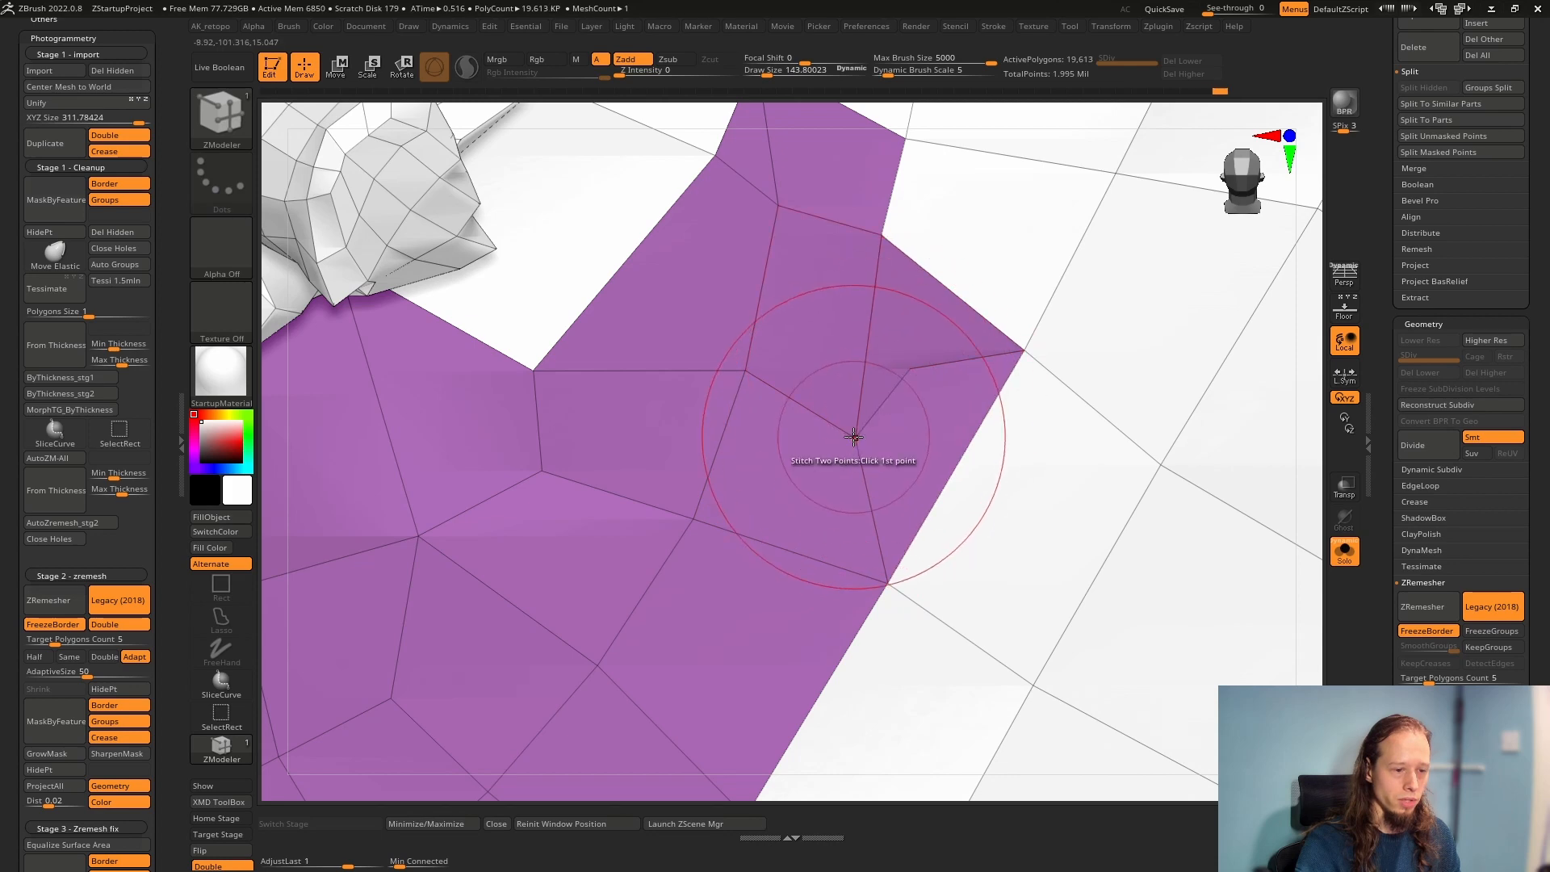
{"action": "left_click", "coordinate": [914, 368]}
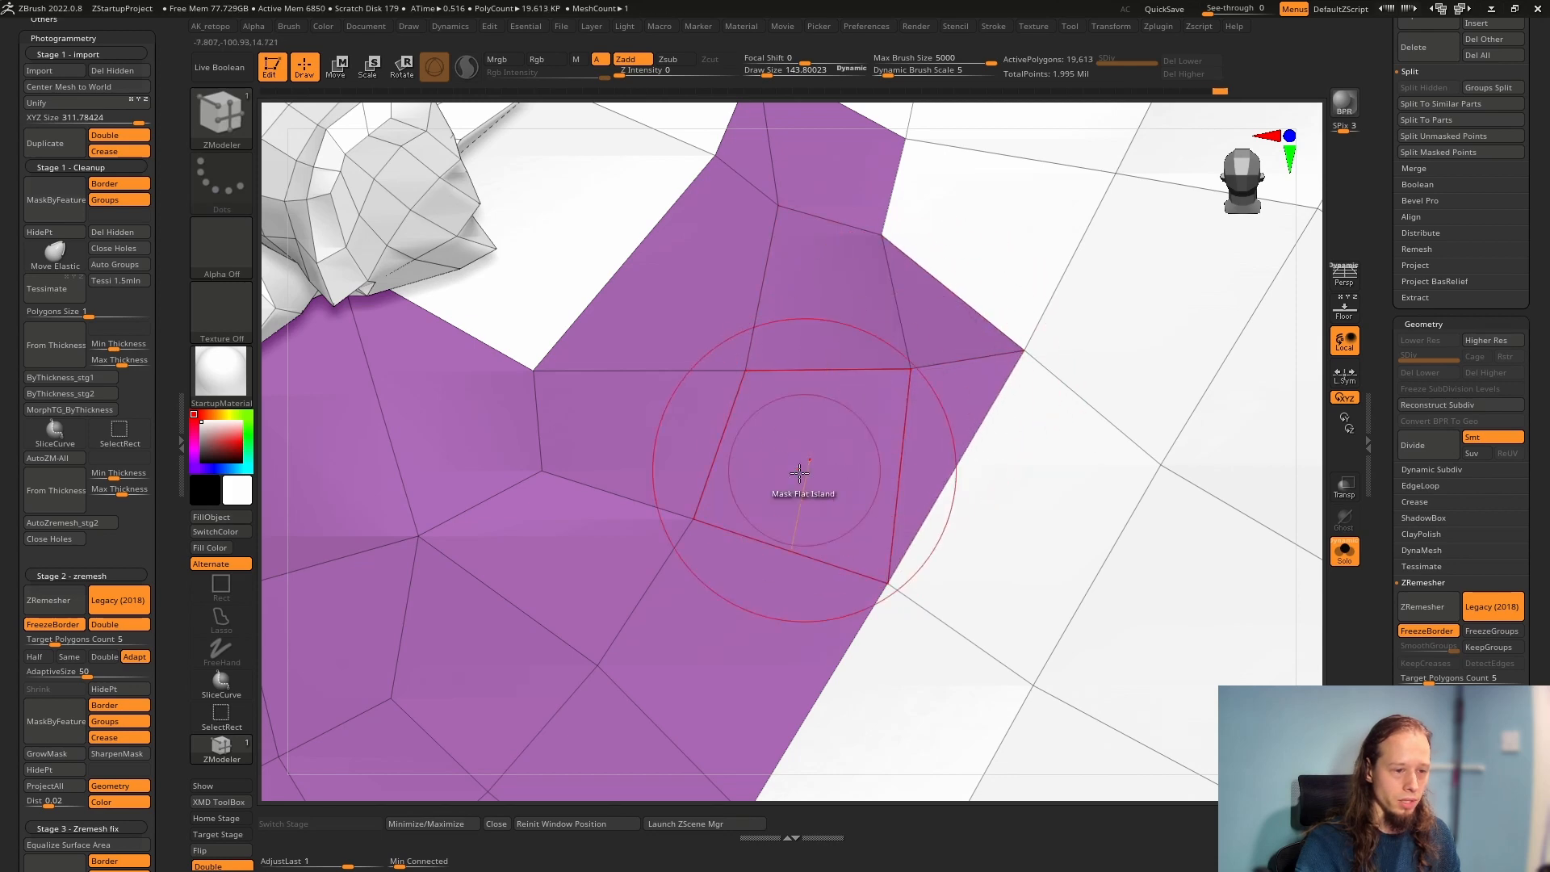
{"action": "left_click", "coordinate": [910, 368]}
{"action": "left_click", "coordinate": [1024, 349]}
Stitch the remaining extra points at the patch's narrow upper end and beside the broken root stub
{"action": "right_click_drag", "start_coordinate": [994, 391], "coordinate": [880, 345], "text": "ctrl"}
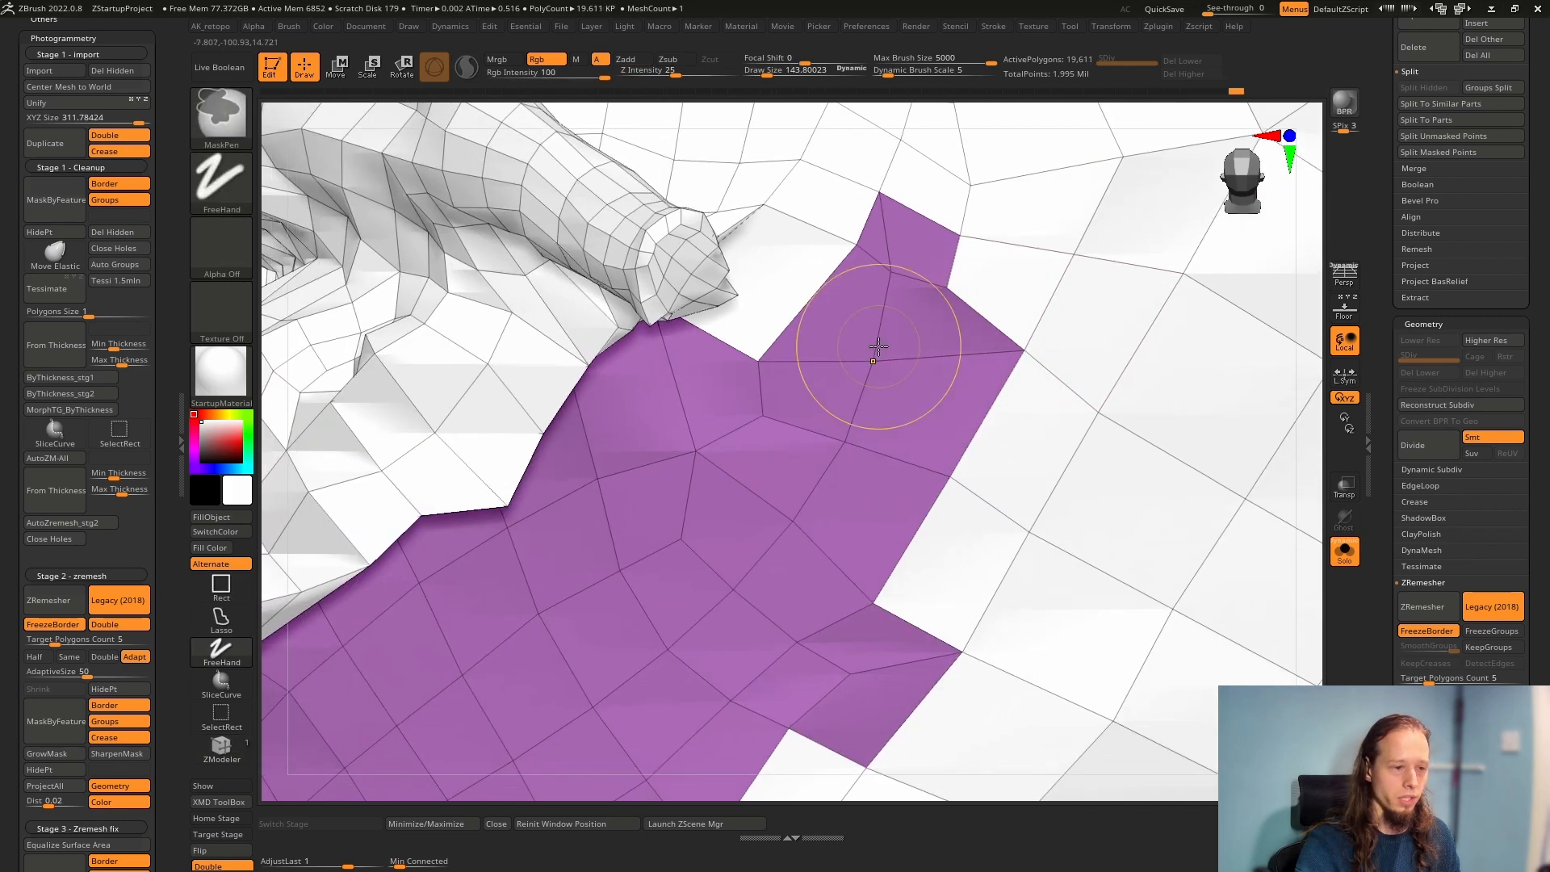
{"action": "left_click", "coordinate": [894, 266]}
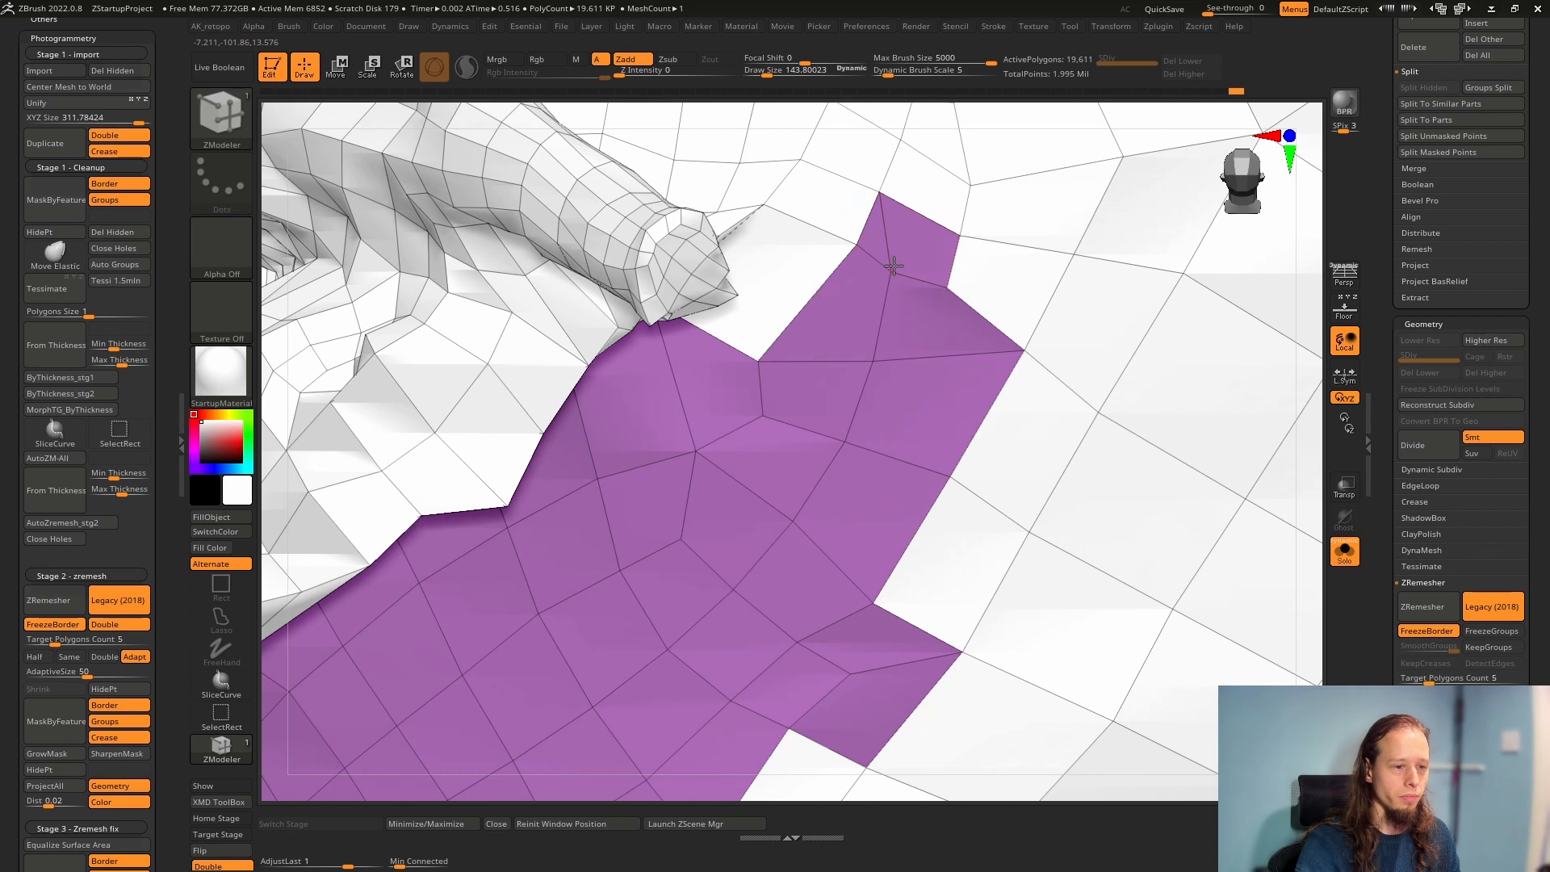
{"action": "left_click", "coordinate": [856, 247]}
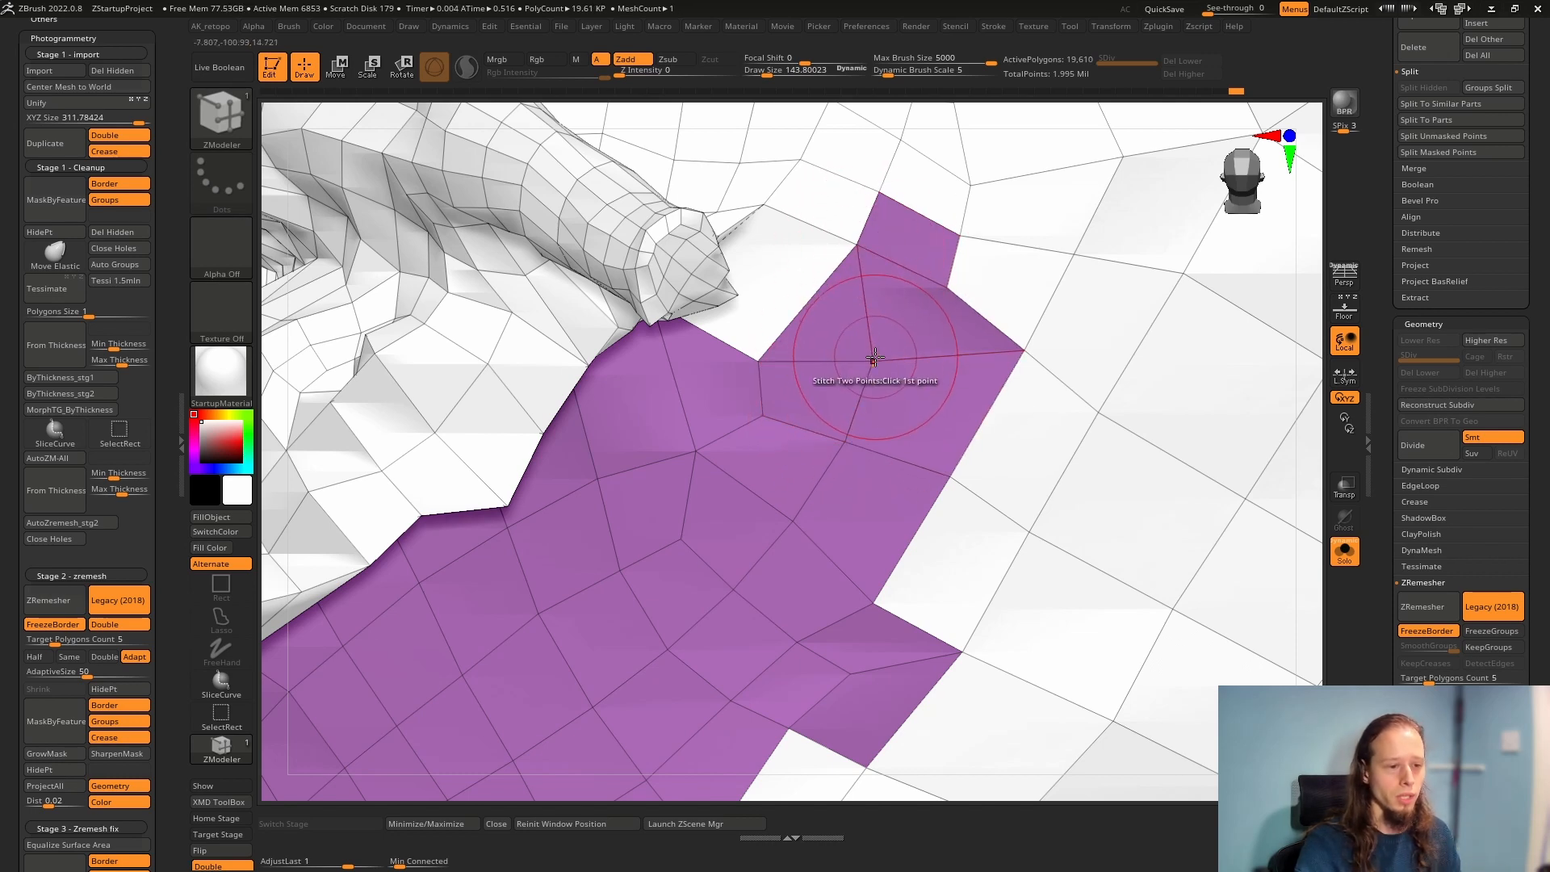
{"action": "right_click_drag", "start_coordinate": [898, 408], "coordinate": [733, 529], "text": "ctrl"}
{"action": "left_click", "coordinate": [626, 561]}
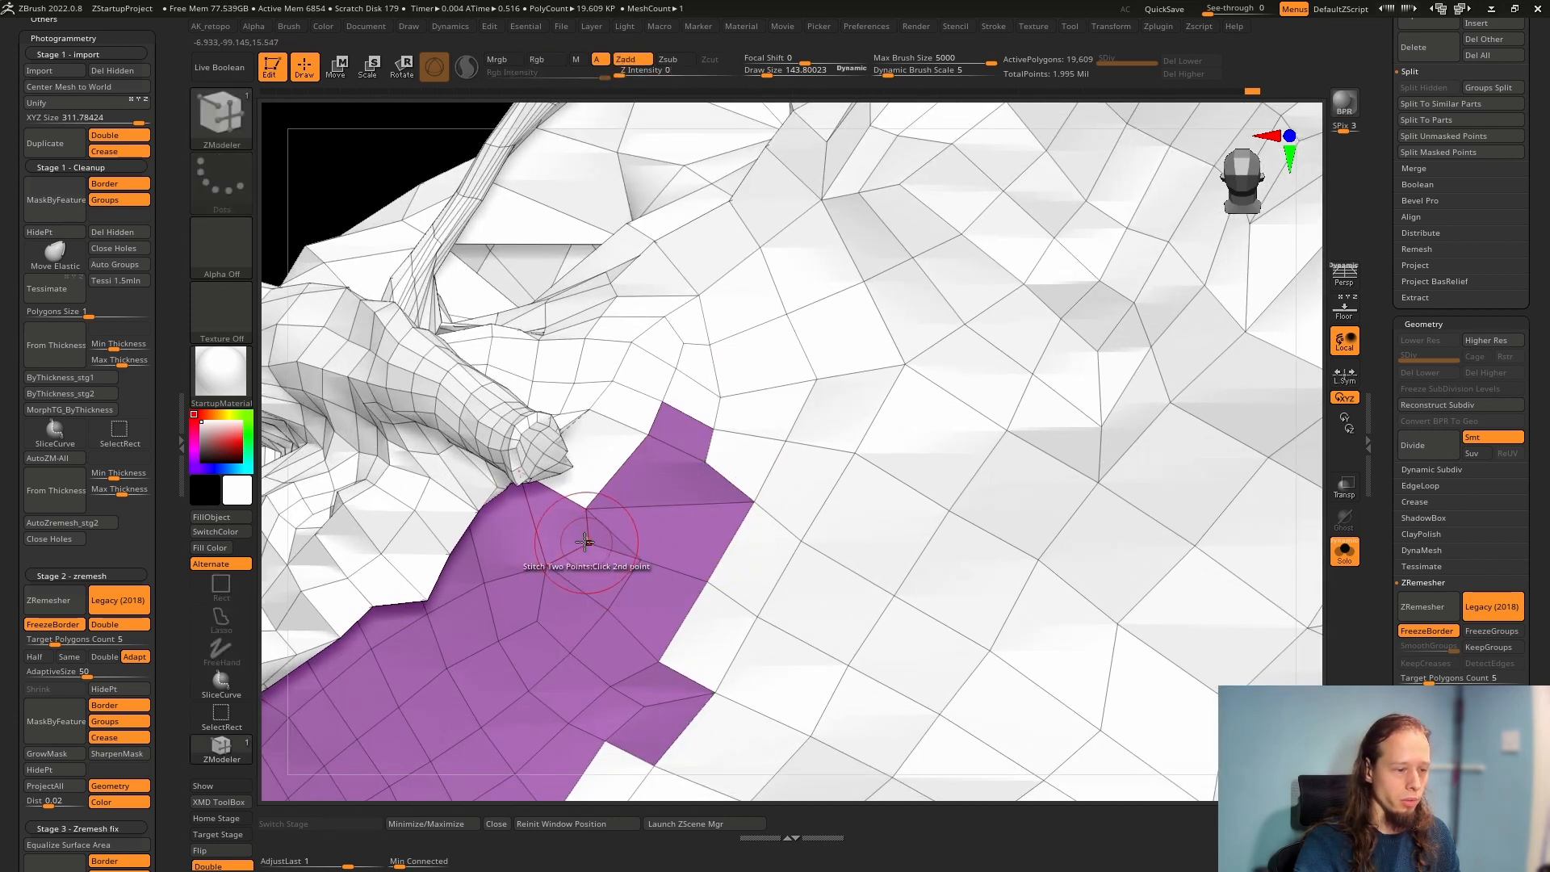
{"action": "right_click_drag", "start_coordinate": [543, 565], "coordinate": [561, 526]}
{"action": "mouse_move", "coordinate": [766, 628]}
{"action": "right_mouse_down"}
{"action": "mouse_move", "coordinate": [793, 554]}
{"action": "mouse_move", "coordinate": [889, 515]}
{"action": "mouse_move", "coordinate": [751, 367]}
{"action": "mouse_move", "coordinate": [611, 444]}
{"action": "mouse_move", "coordinate": [616, 519]}
{"action": "mouse_move", "coordinate": [755, 454]}
{"action": "mouse_move", "coordinate": [779, 536]}
{"action": "mouse_move", "coordinate": [650, 517]}
{"action": "mouse_move", "coordinate": [602, 599]}
{"action": "right_mouse_up"}
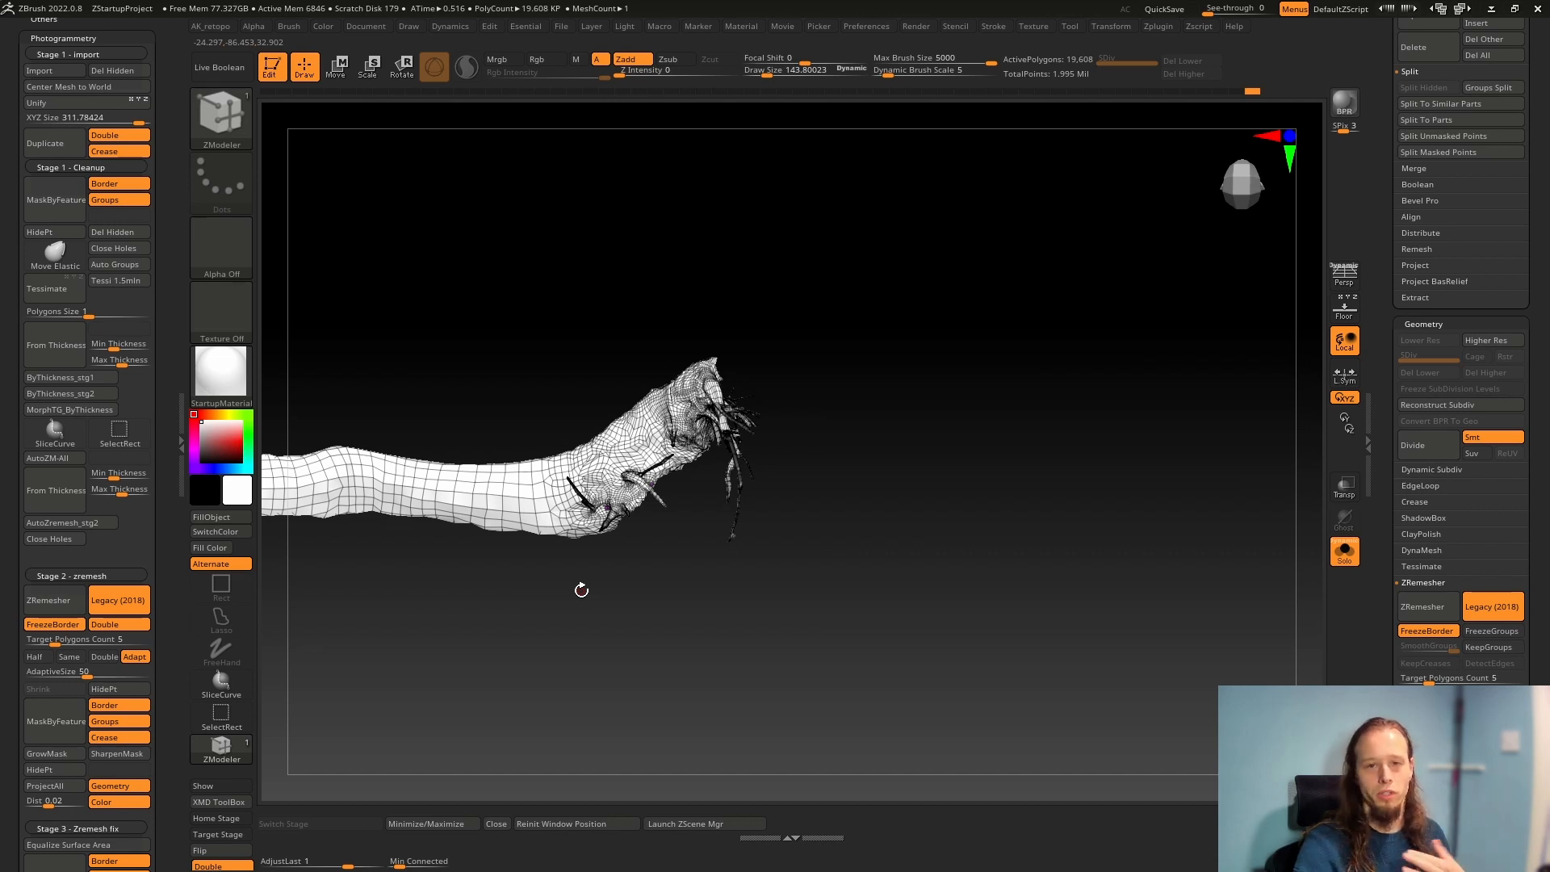
Open UV Master's Unwrap options for the retopologized tree and bring the whole trunk into view
{"action": "left_click", "coordinate": [1158, 26]}
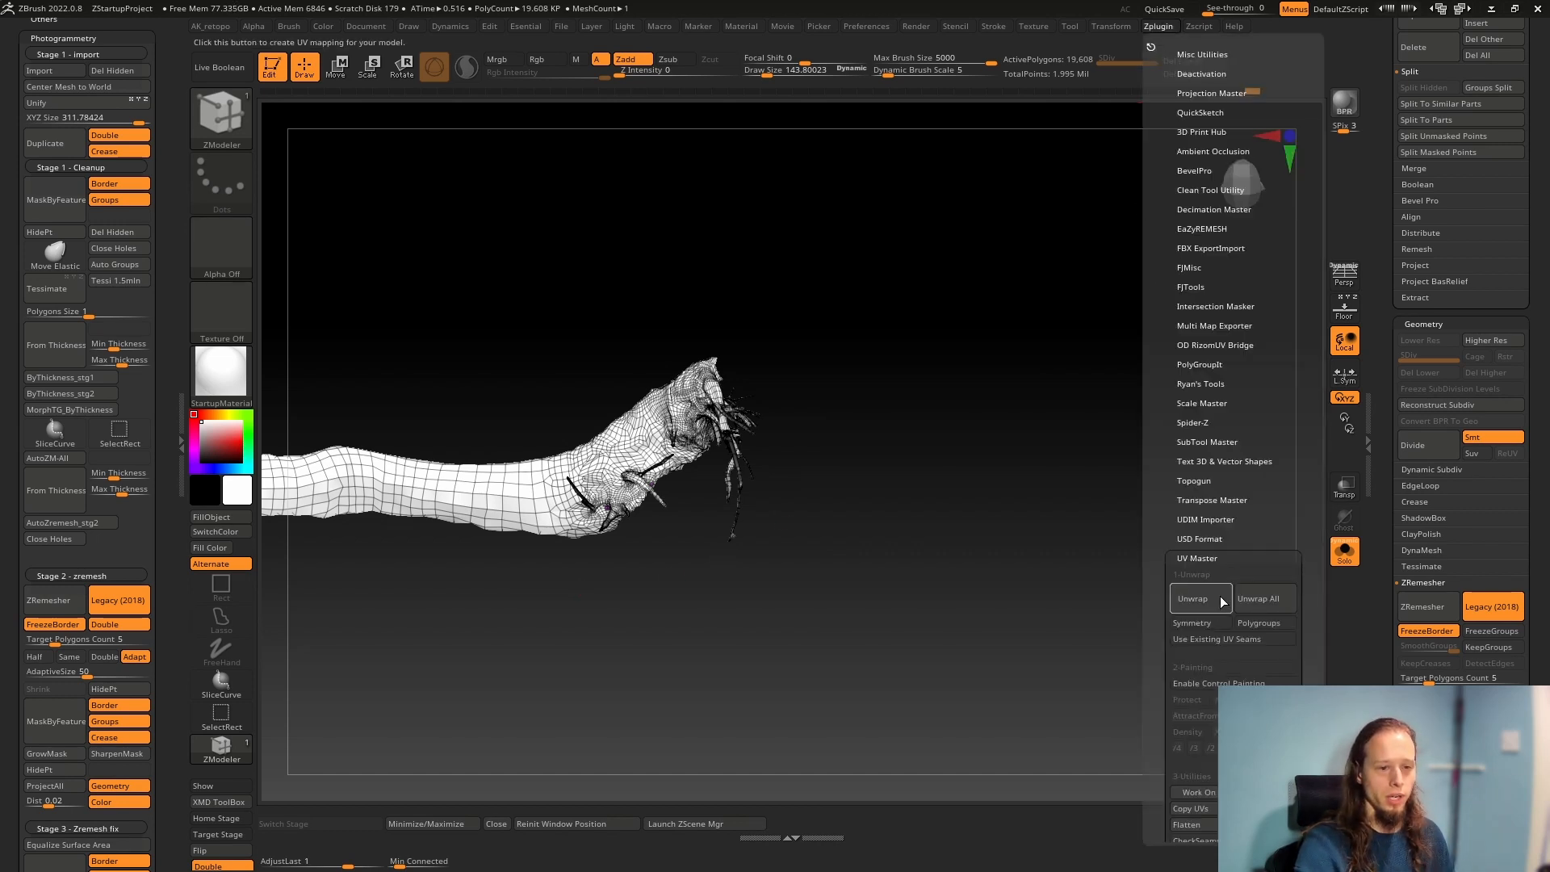
{"action": "left_click", "coordinate": [1201, 556]}
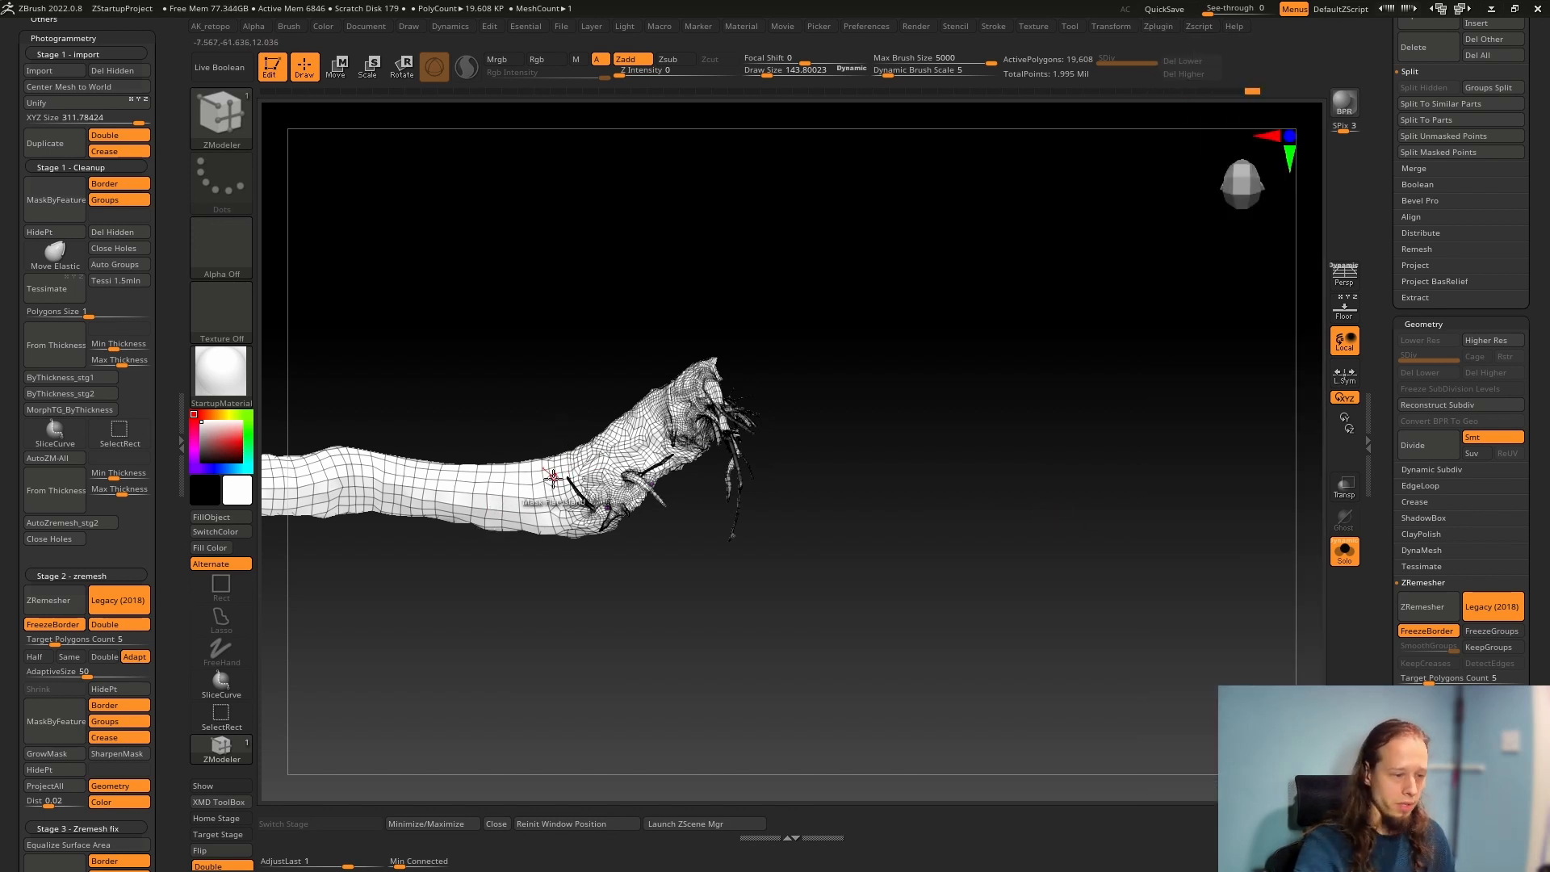
{"action": "left_click_drag", "start_coordinate": [599, 582], "coordinate": [810, 572], "text": "alt"}
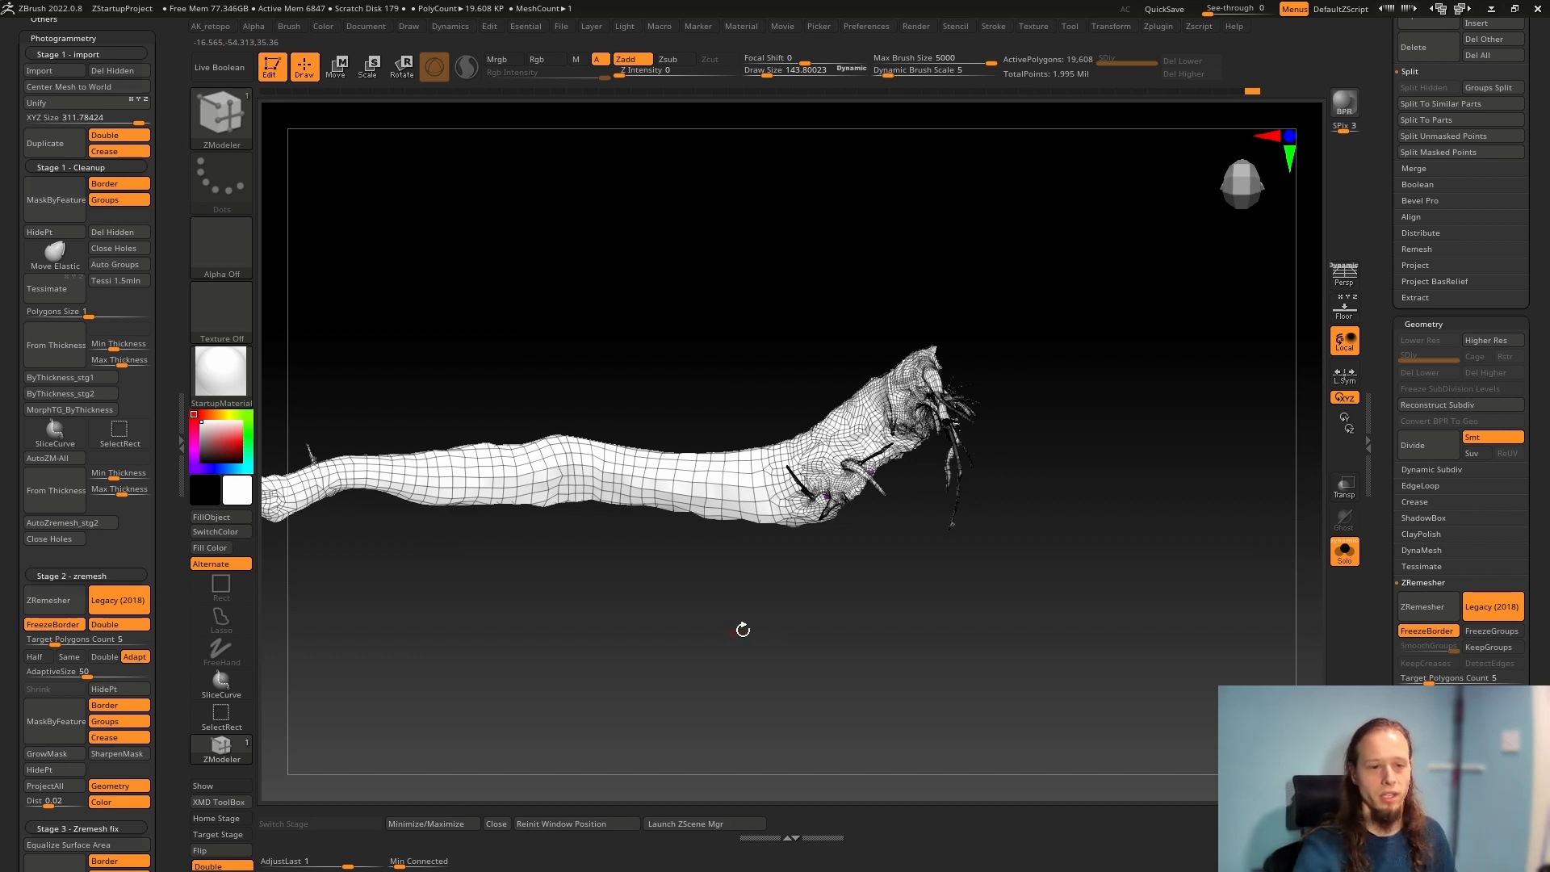
{"action": "left_click_drag", "start_coordinate": [1157, 498], "coordinate": [1004, 543]}
Switch to the 07_03_Reconstructed scan subtool and display its polygroups and wireframe close to the root base
{"action": "key", "text": "shift+f"}
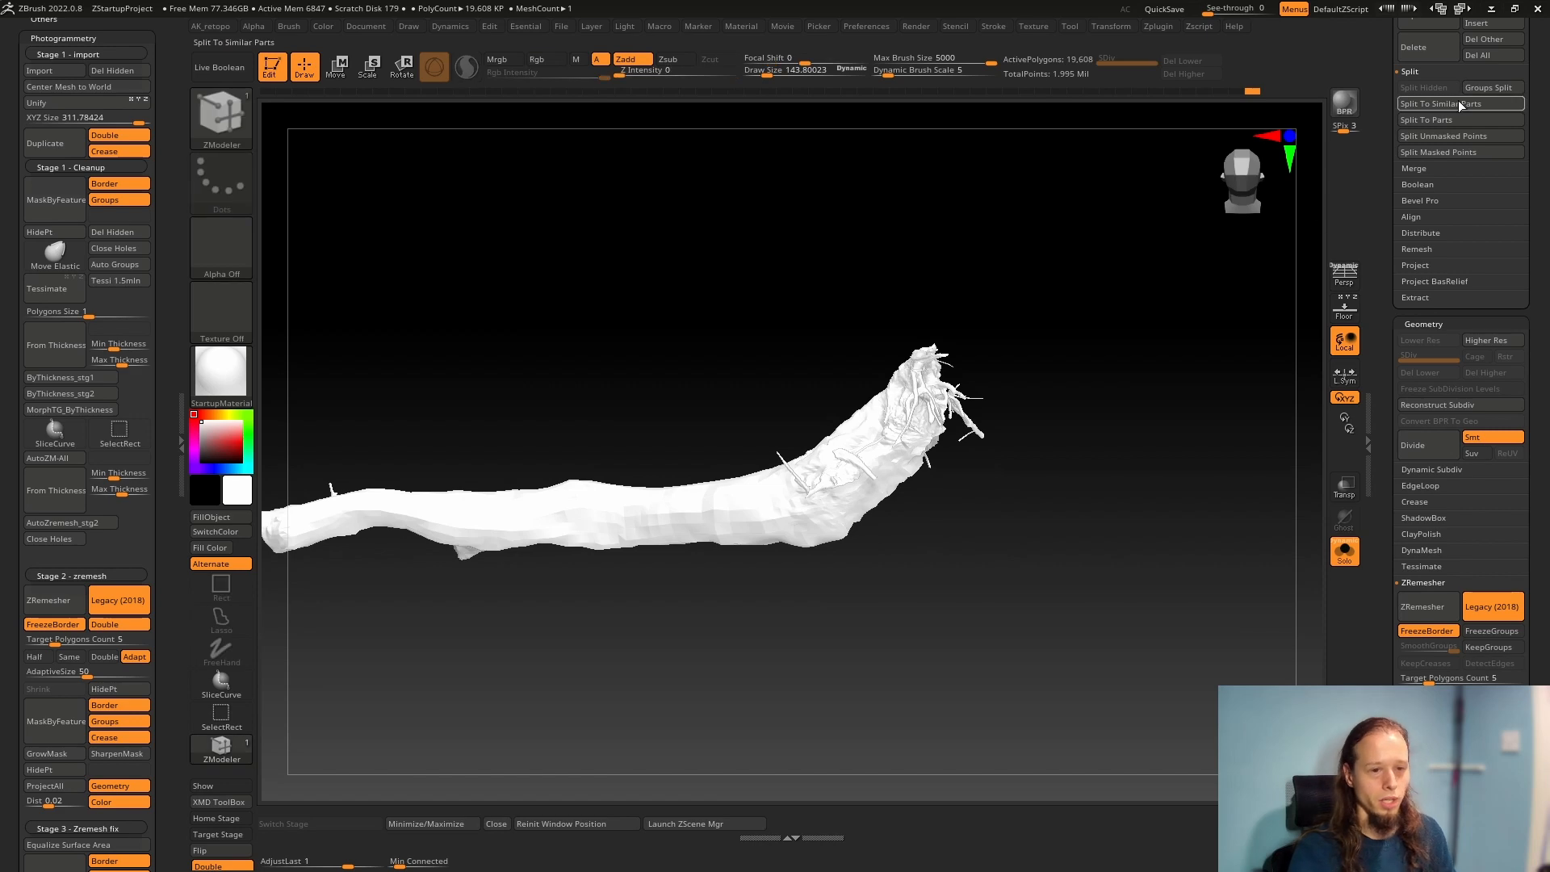
{"action": "left_click_drag", "start_coordinate": [1391, 113], "coordinate": [1391, 356]}
{"action": "left_click", "coordinate": [1421, 404]}
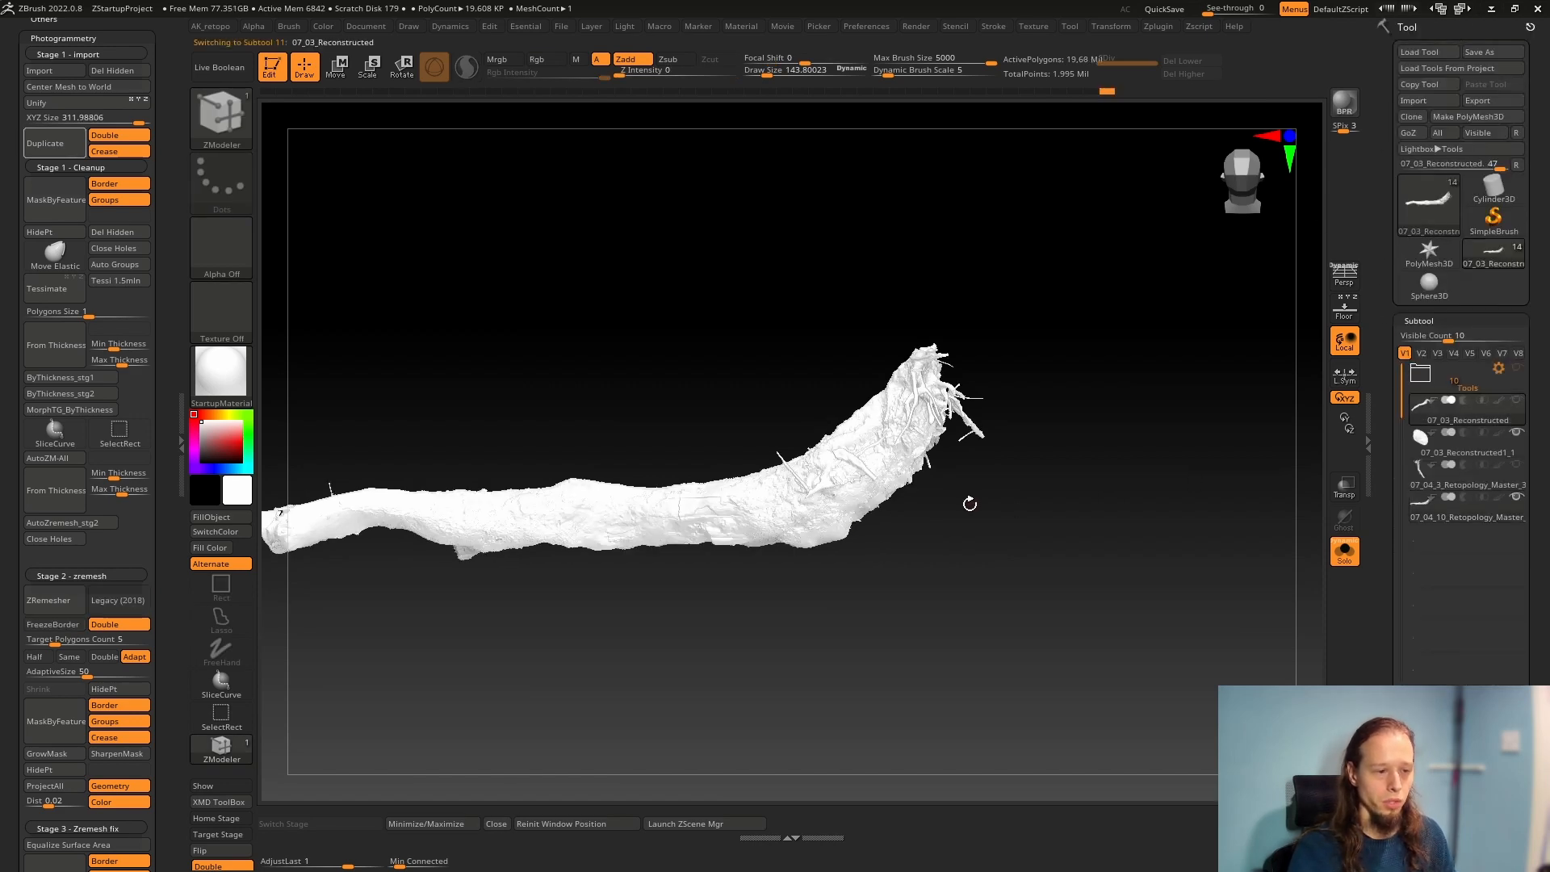
{"action": "key", "text": "shift+f"}
{"action": "right_click_drag", "start_coordinate": [806, 534], "coordinate": [1025, 541], "text": "ctrl"}
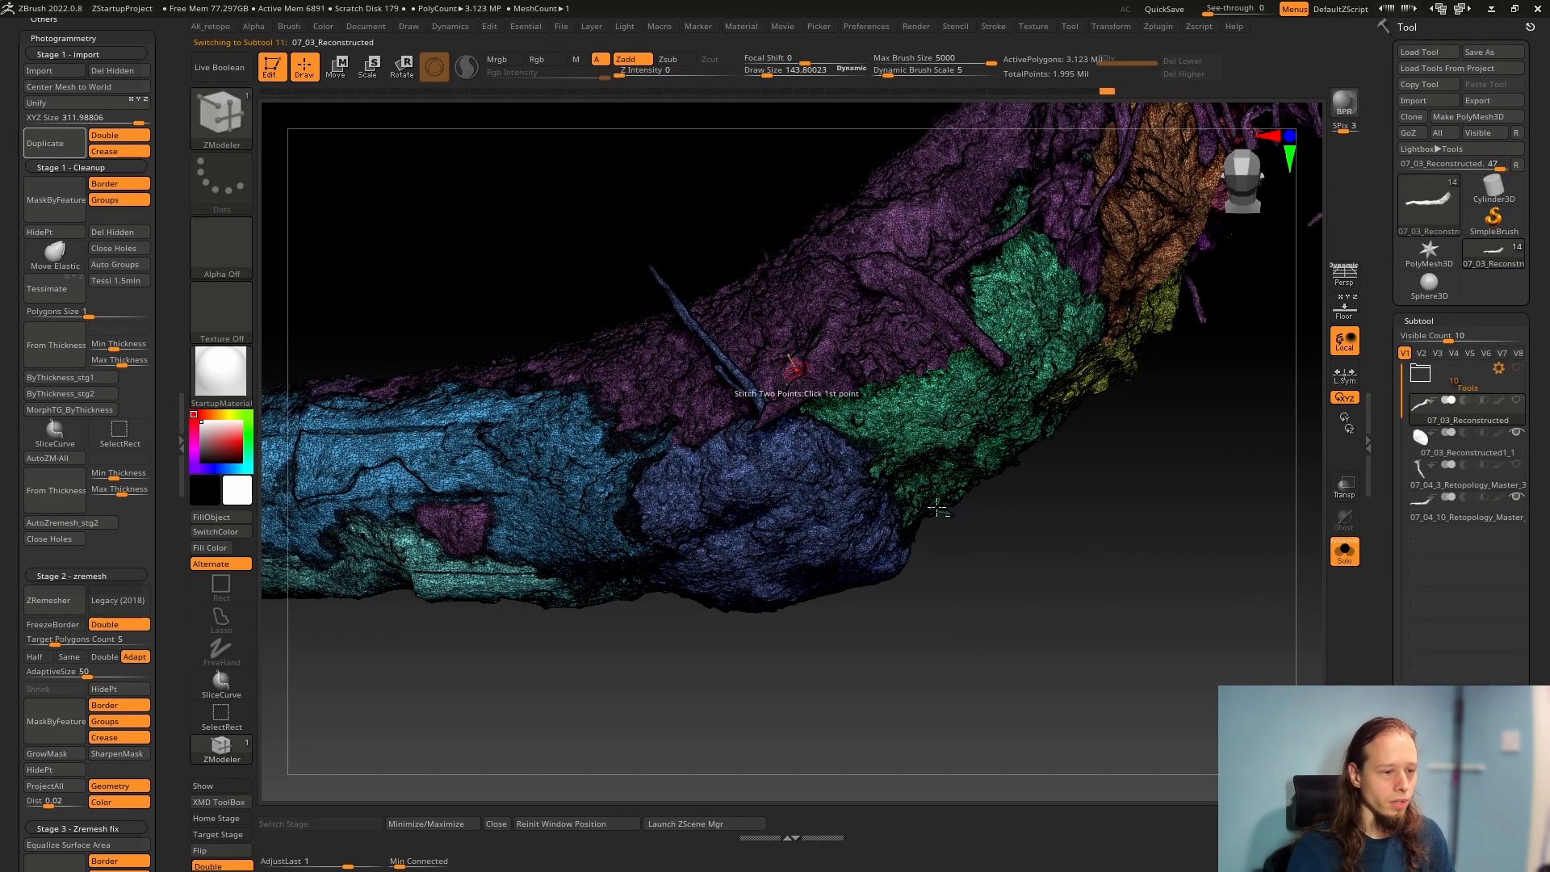
{"action": "right_click_drag", "start_coordinate": [791, 372], "coordinate": [975, 590], "text": "alt"}
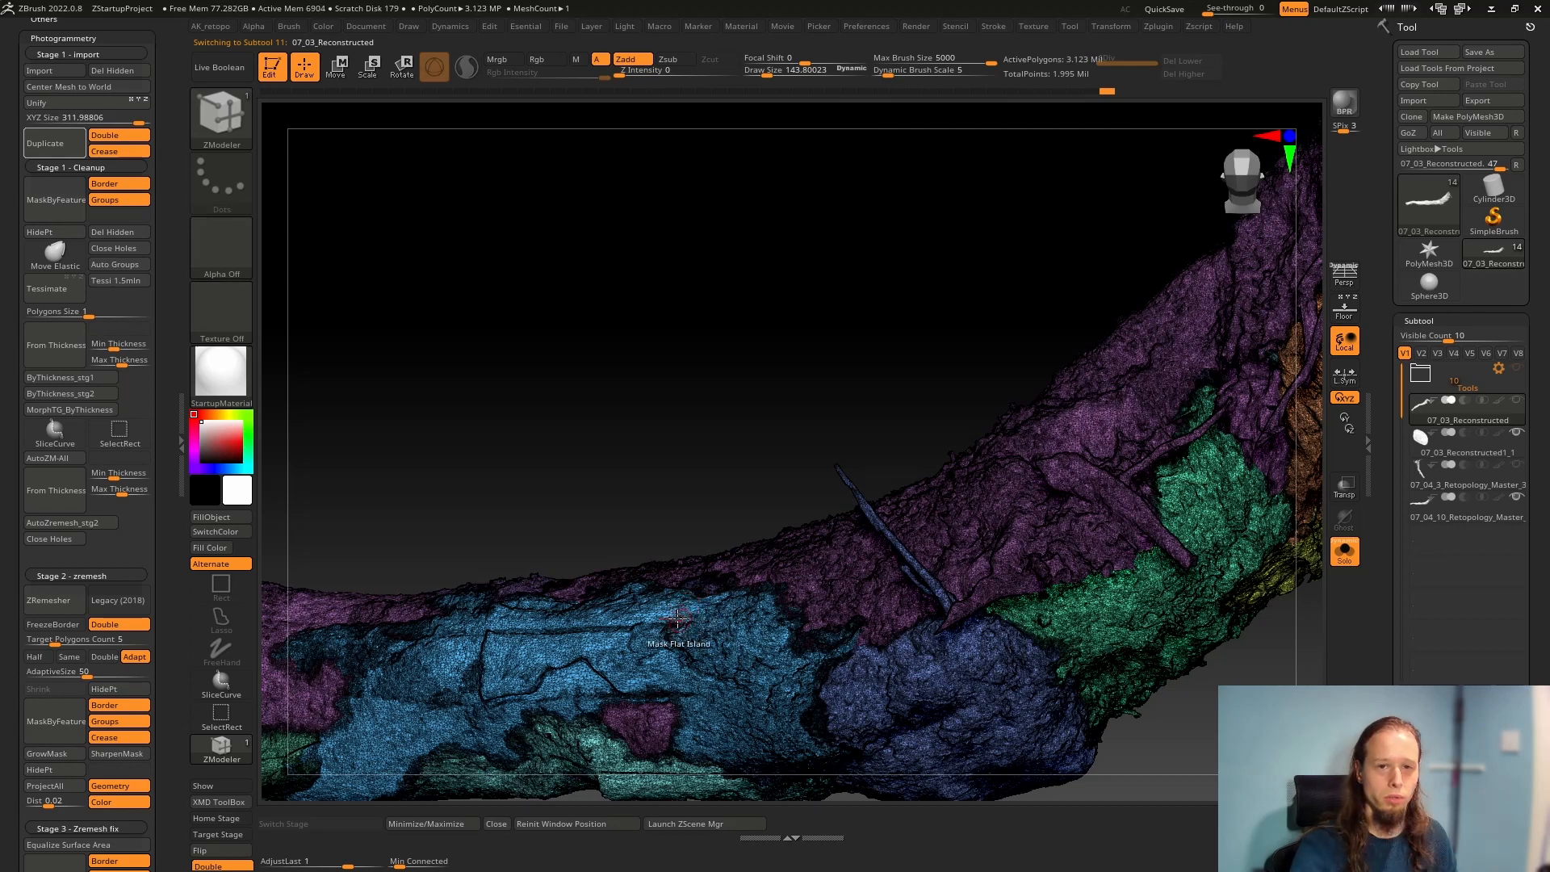
Look up the Flatten option in UV Master for the high-poly scan
{"action": "left_click", "coordinate": [1163, 27]}
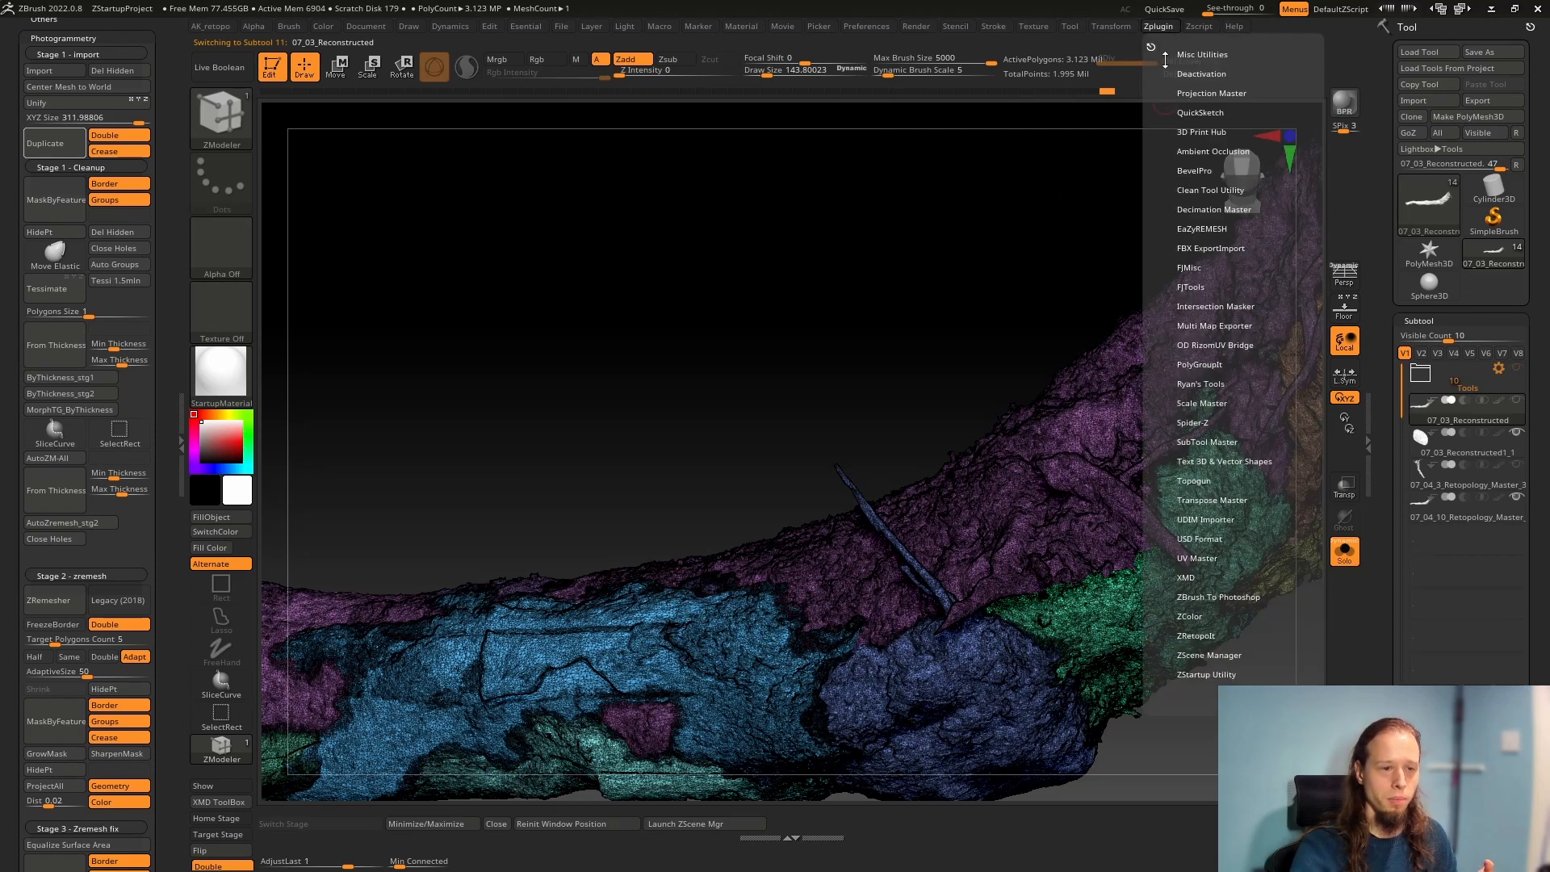
{"action": "left_click", "coordinate": [1201, 558]}
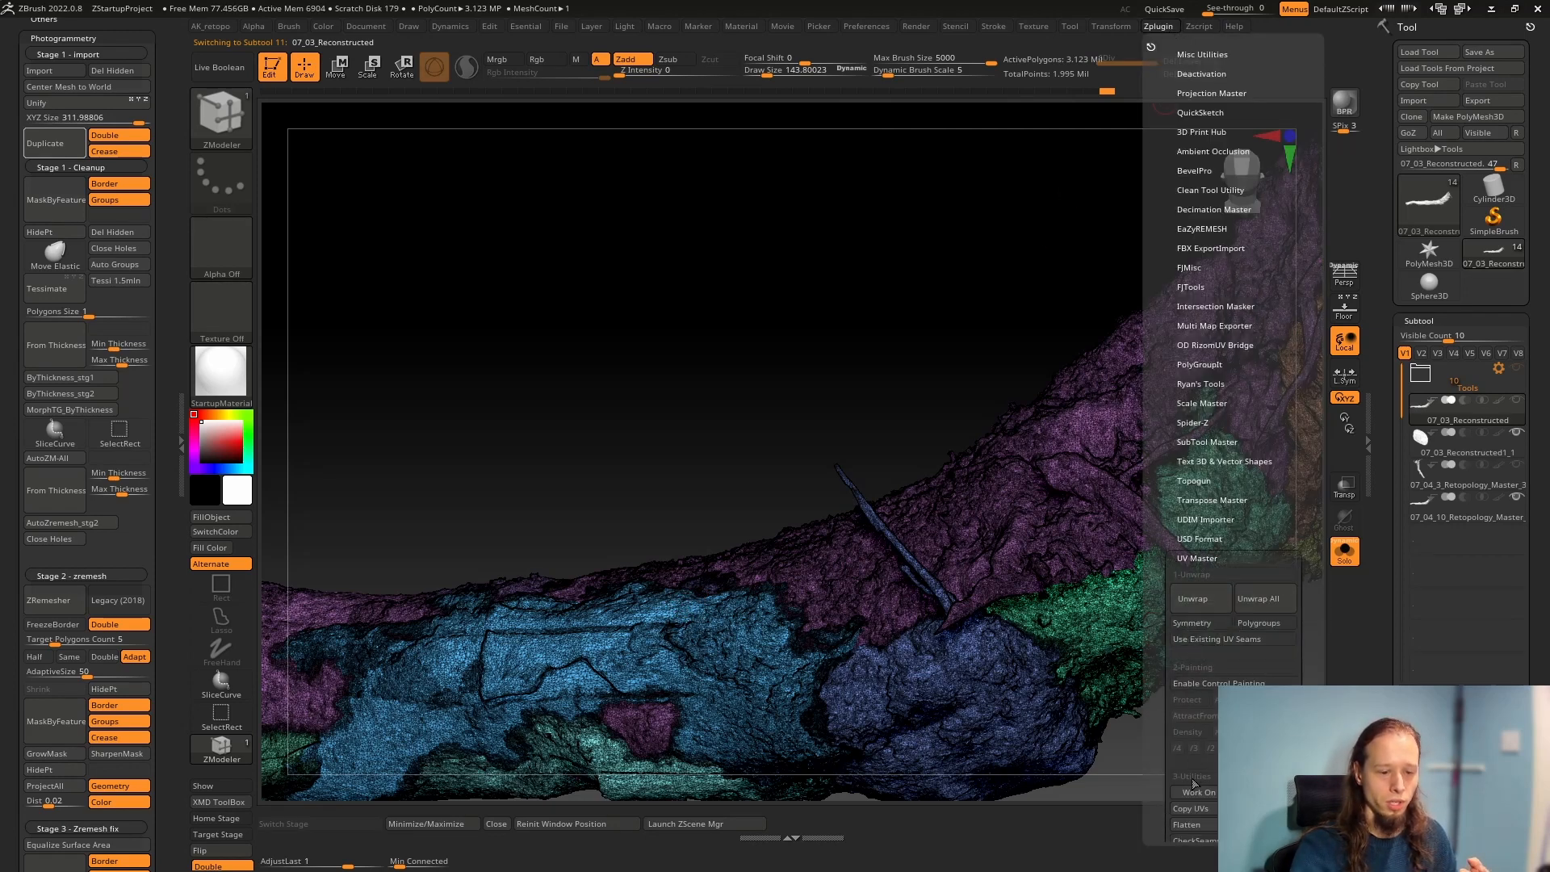
{"action": "left_click", "coordinate": [1183, 825]}
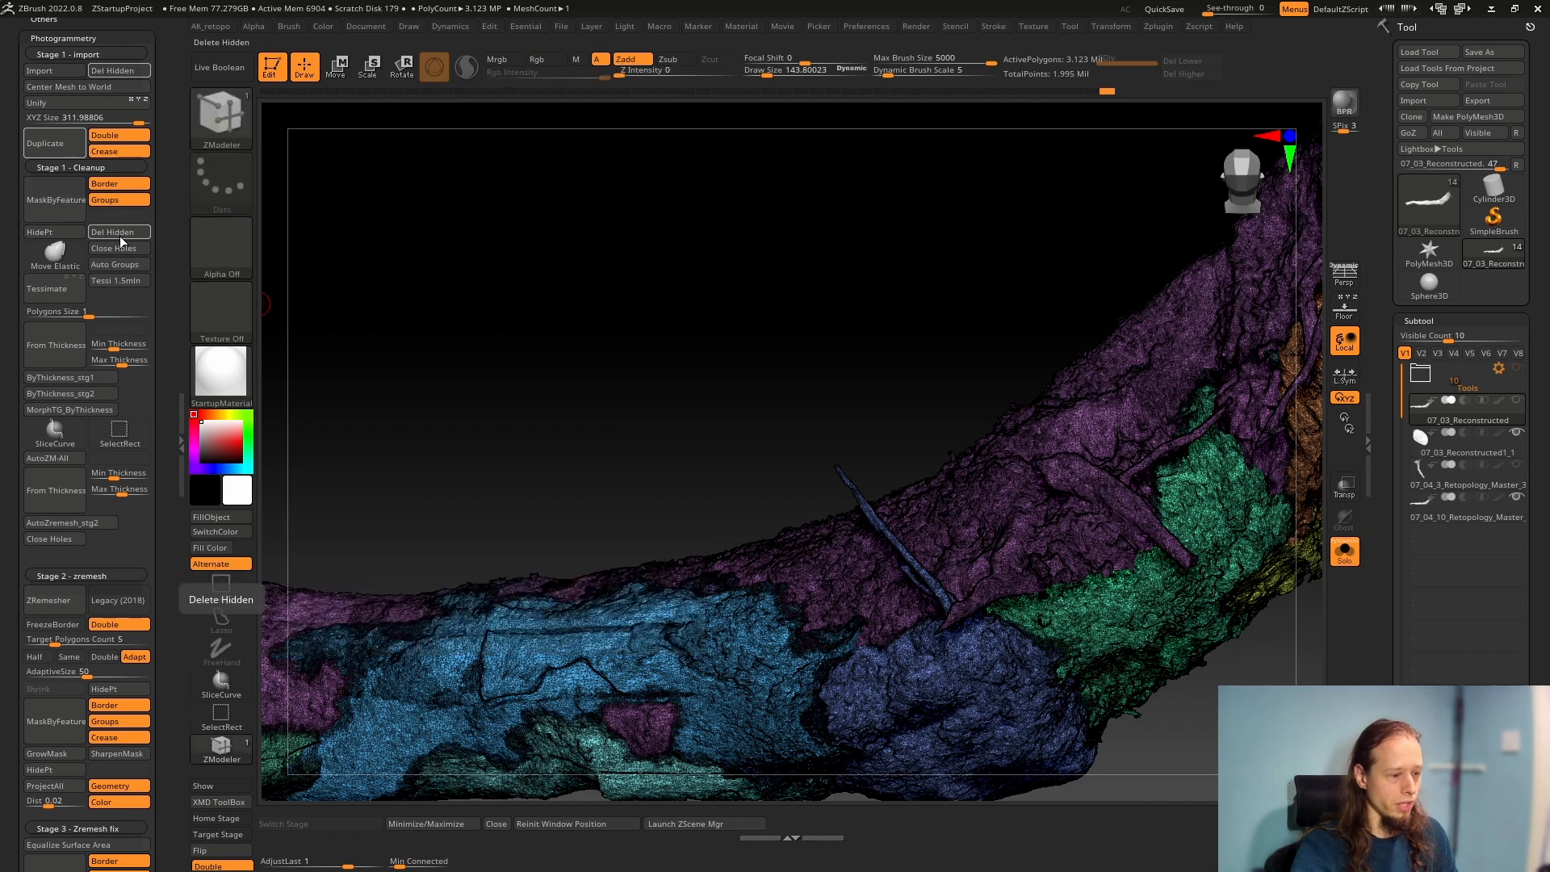
Look up Del Hidden among the Modify Topology commands and return to the subtool list
{"action": "key", "text": "ctrl"}
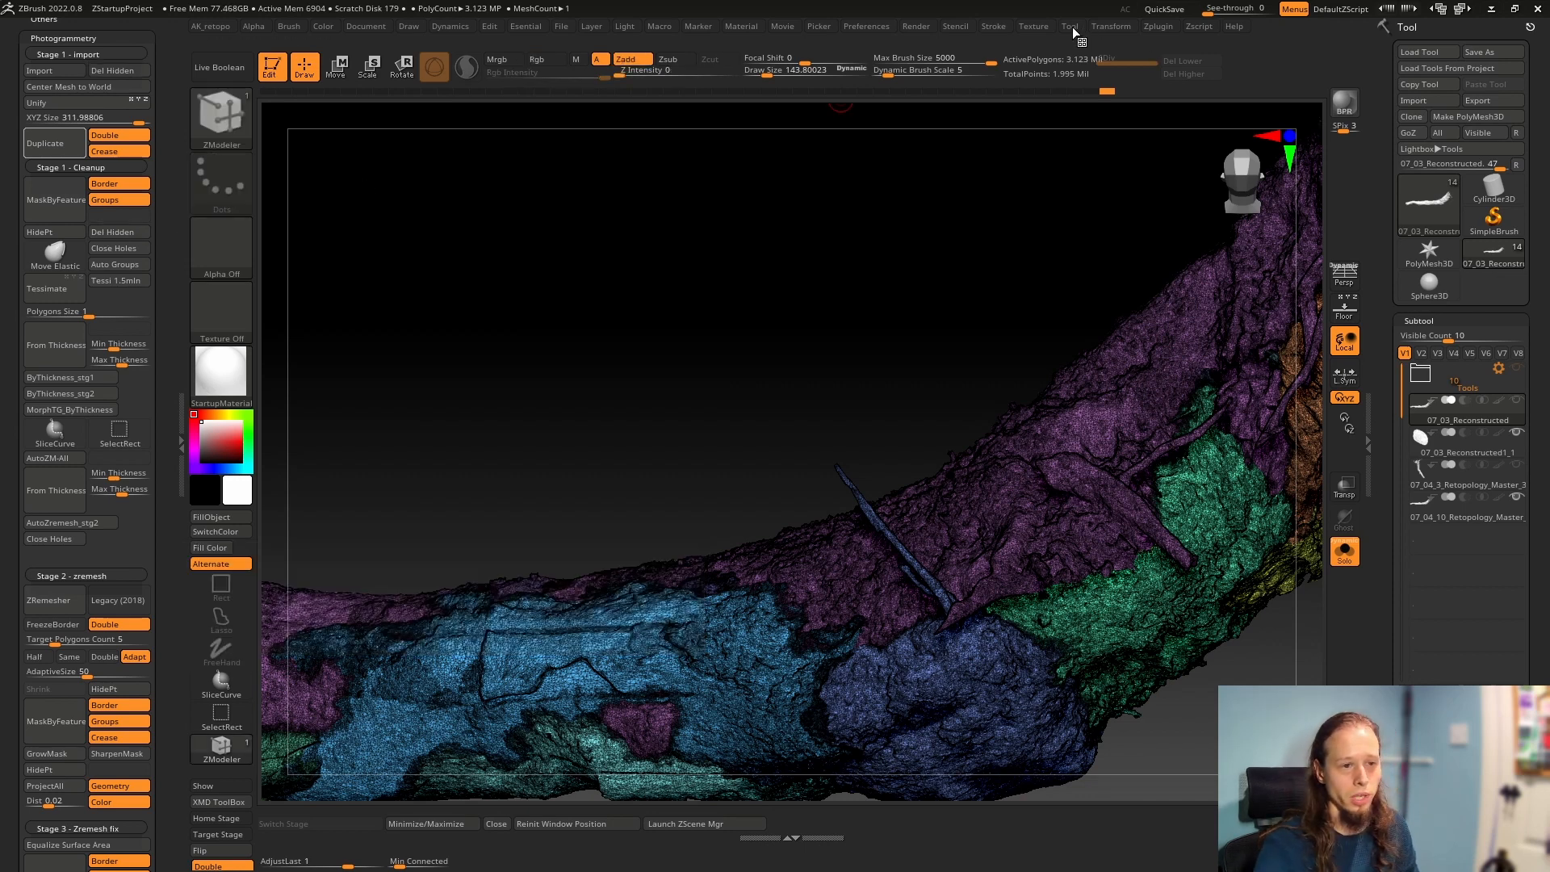
{"action": "left_click_drag", "start_coordinate": [1373, 684], "coordinate": [1373, 377]}
{"action": "left_click_drag", "start_coordinate": [1393, 685], "coordinate": [1394, 559]}
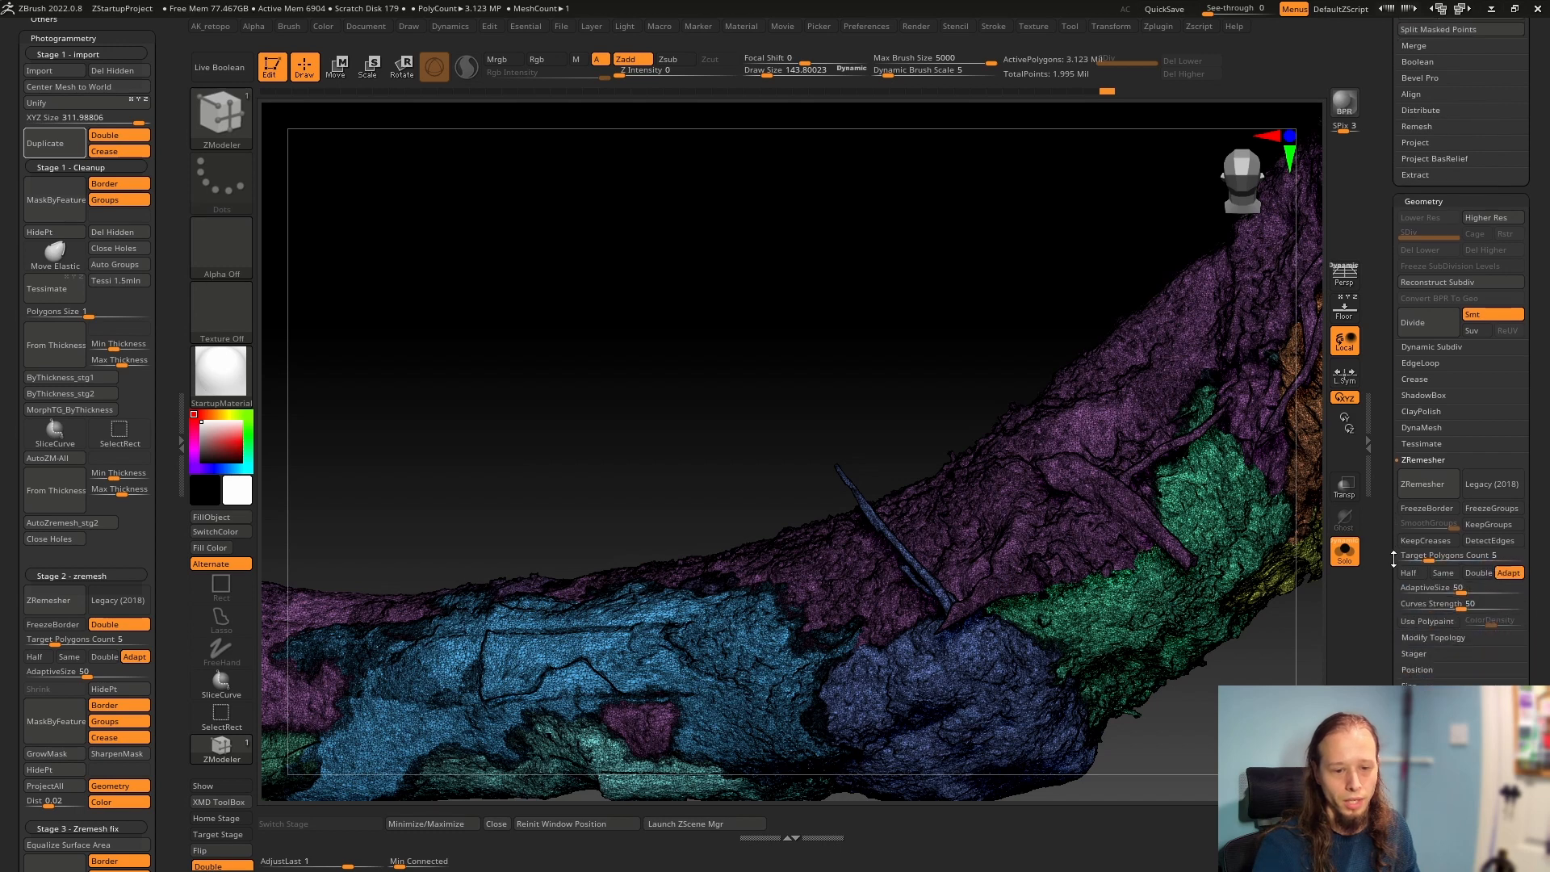
{"action": "left_click", "coordinate": [1429, 637]}
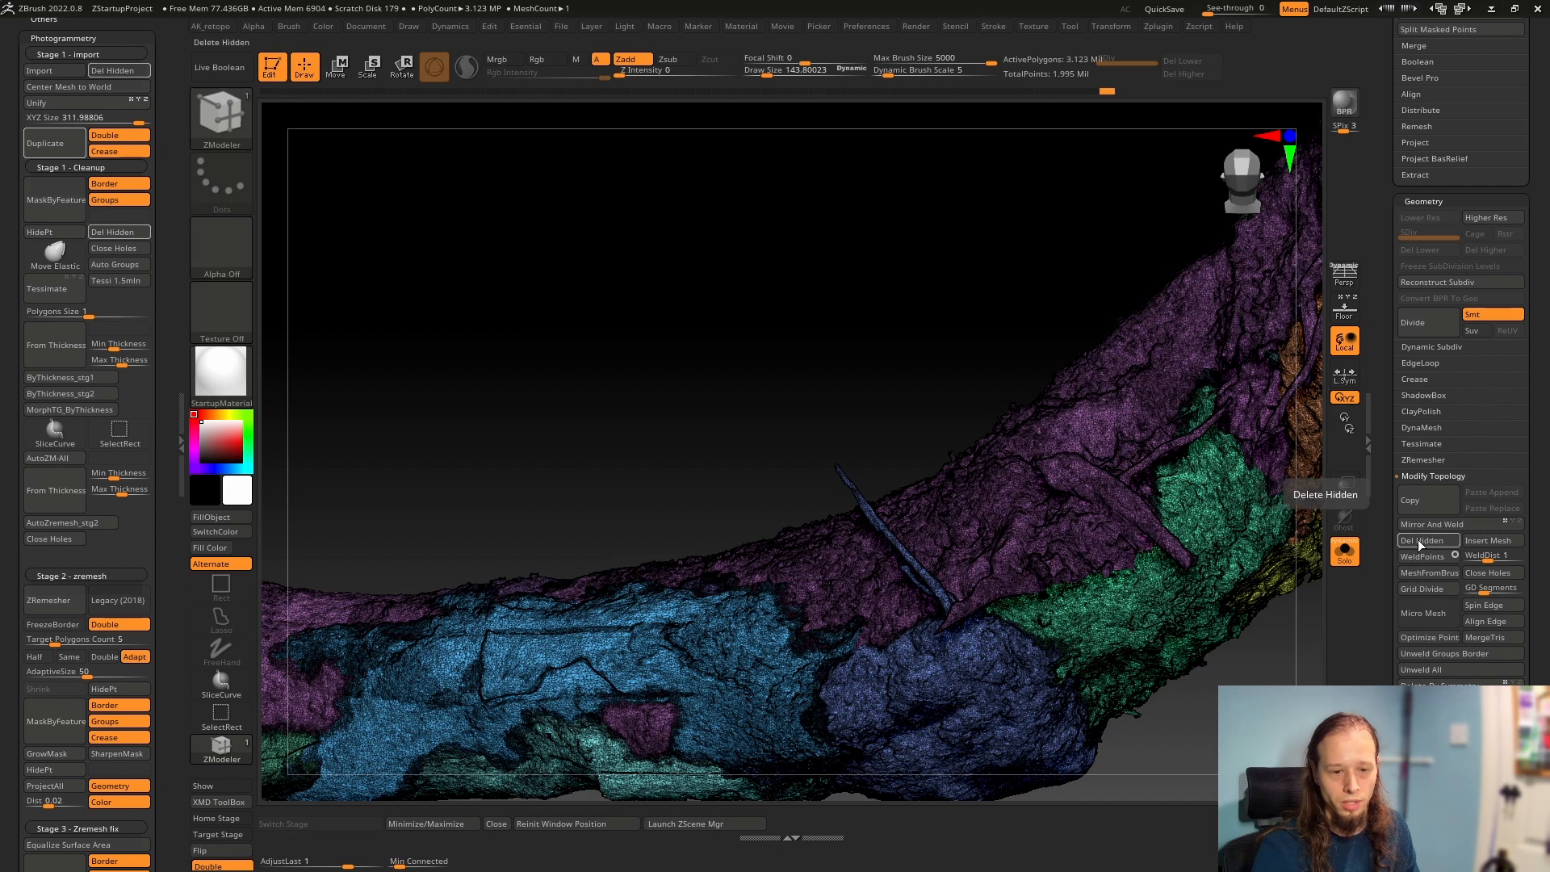
{"action": "left_click_drag", "start_coordinate": [1397, 418], "coordinate": [1423, 658]}
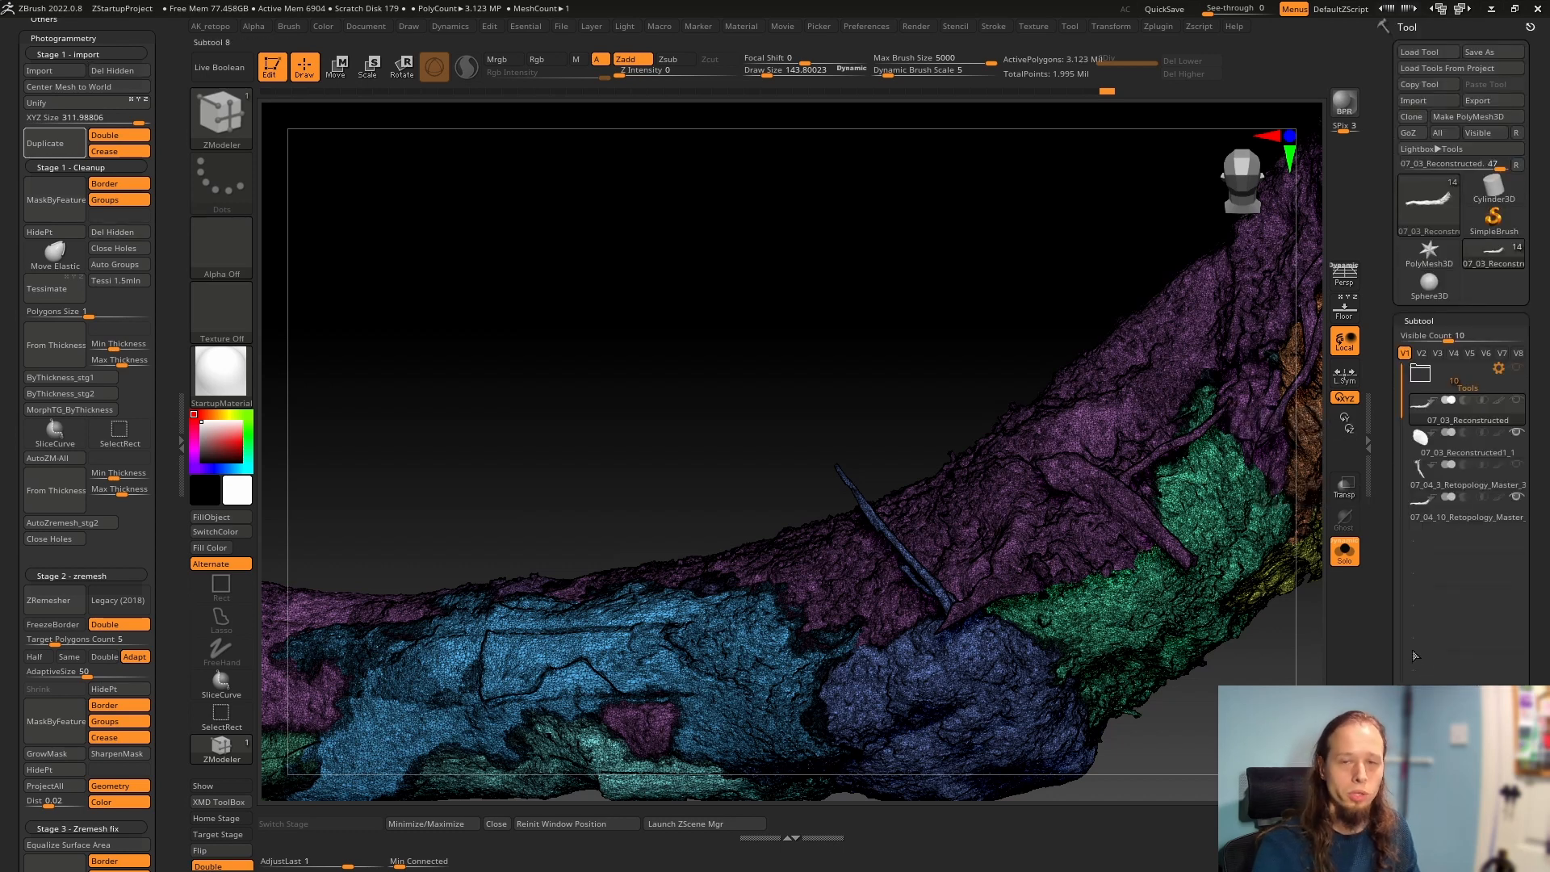
Flatten the high-poly 07_03_Reconstructed scan into its planar UV layout with UV Master
{"action": "left_click_drag", "start_coordinate": [1118, 274], "coordinate": [1106, 160]}
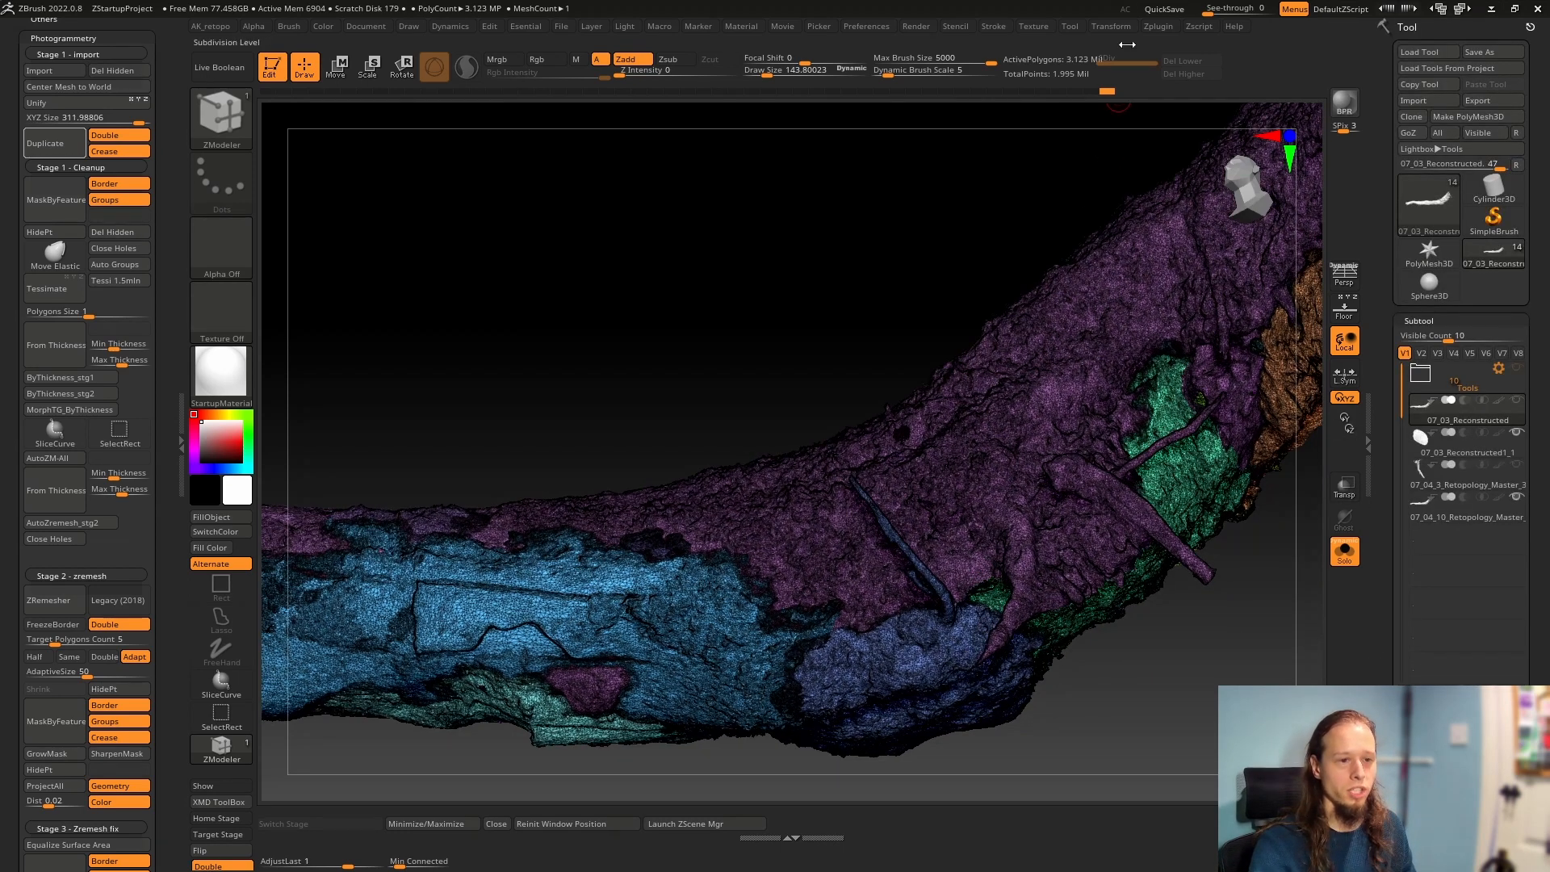
{"action": "left_click", "coordinate": [1161, 28]}
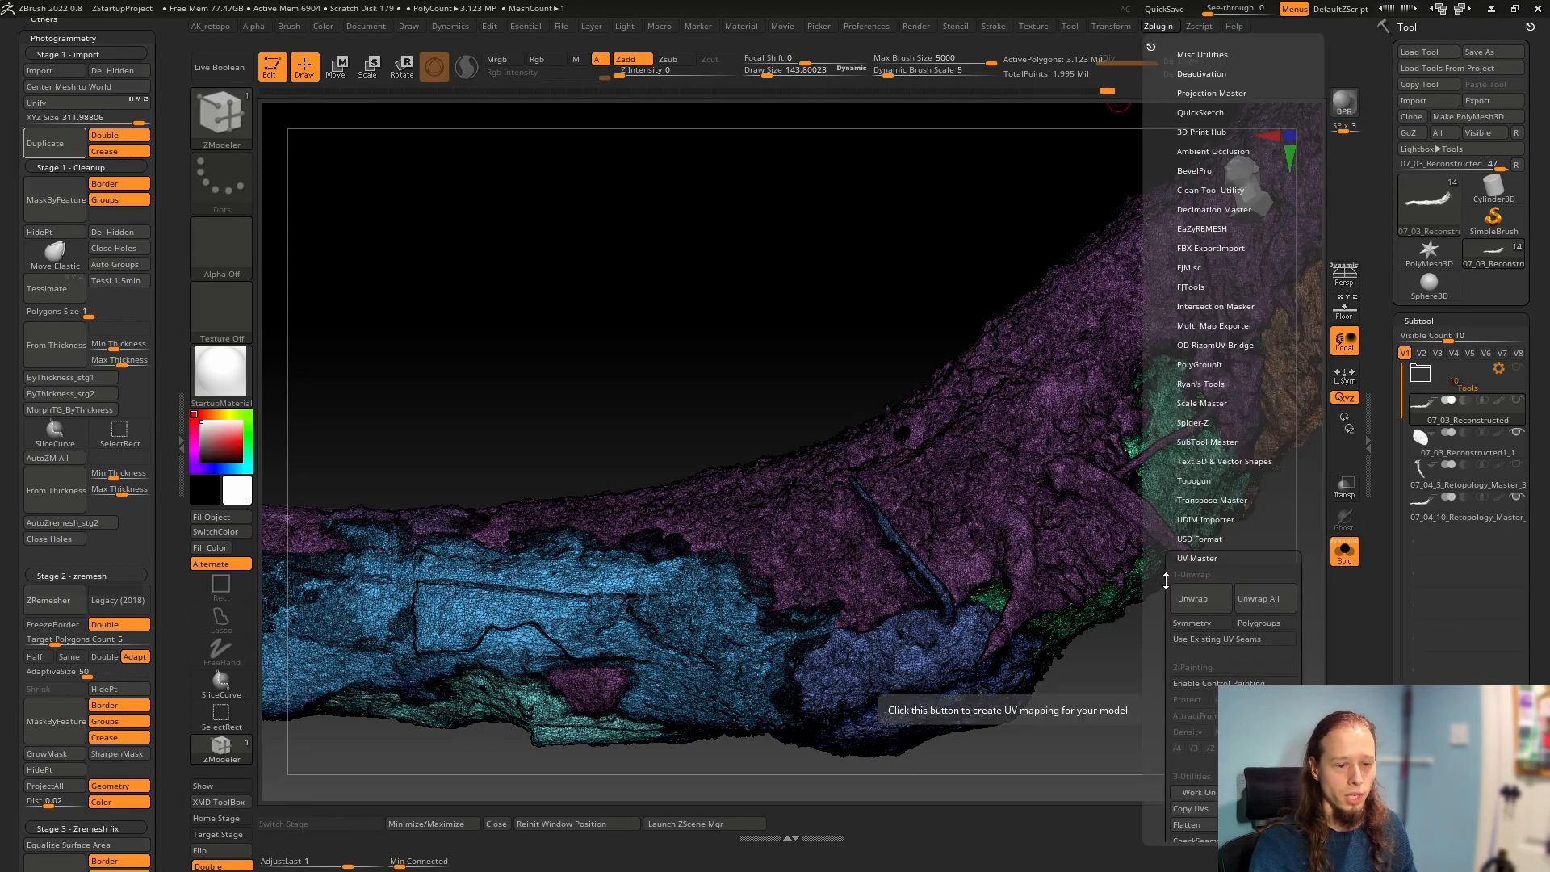
{"action": "left_click_drag", "start_coordinate": [1177, 725], "coordinate": [1177, 441]}
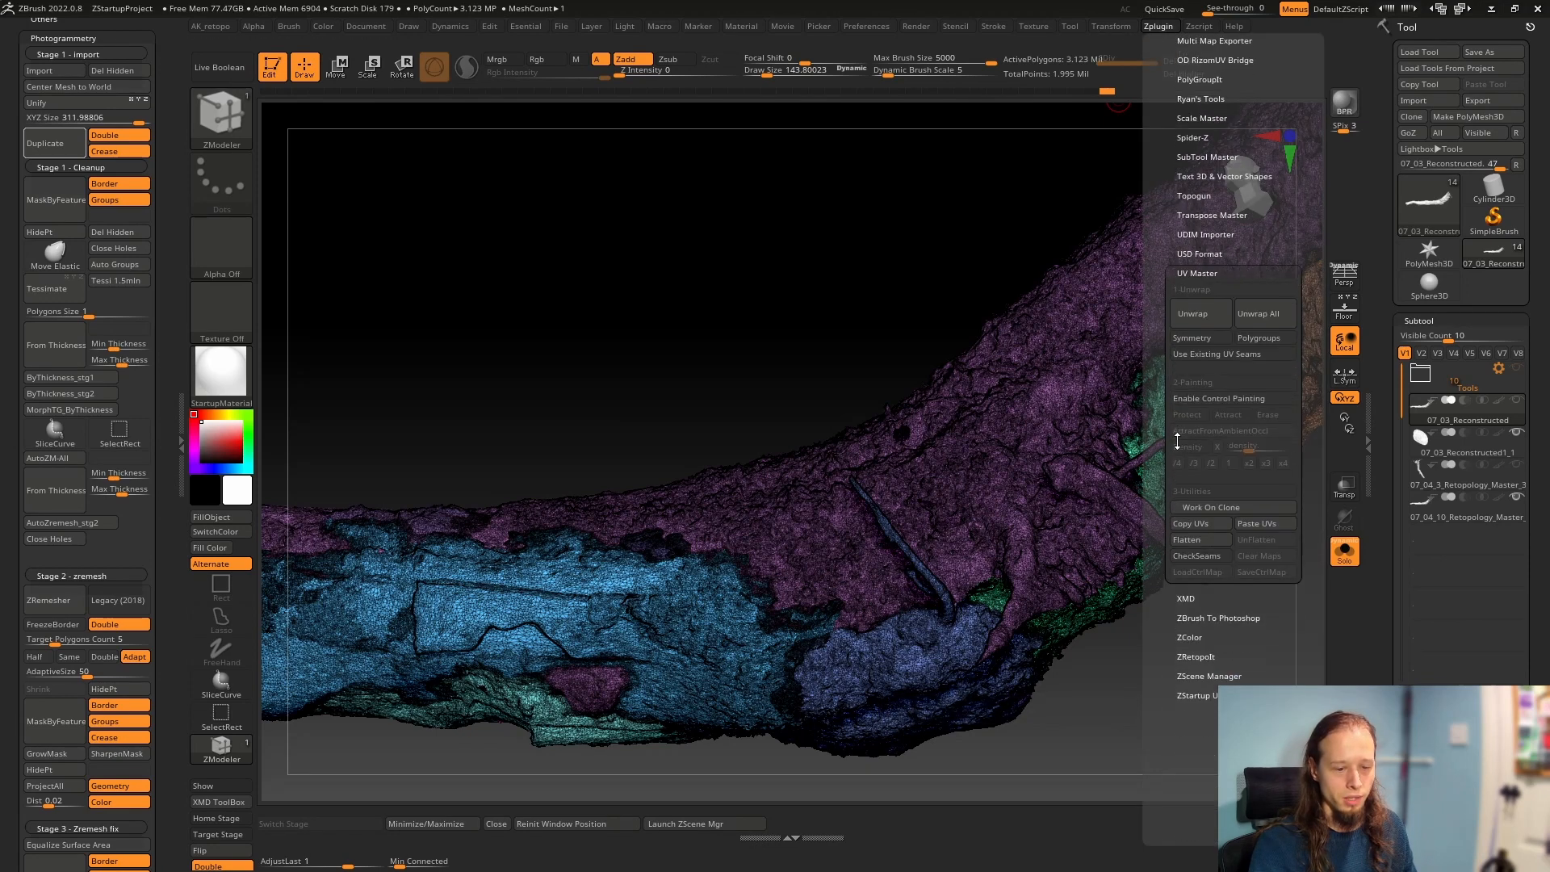
{"action": "left_click", "coordinate": [1192, 541]}
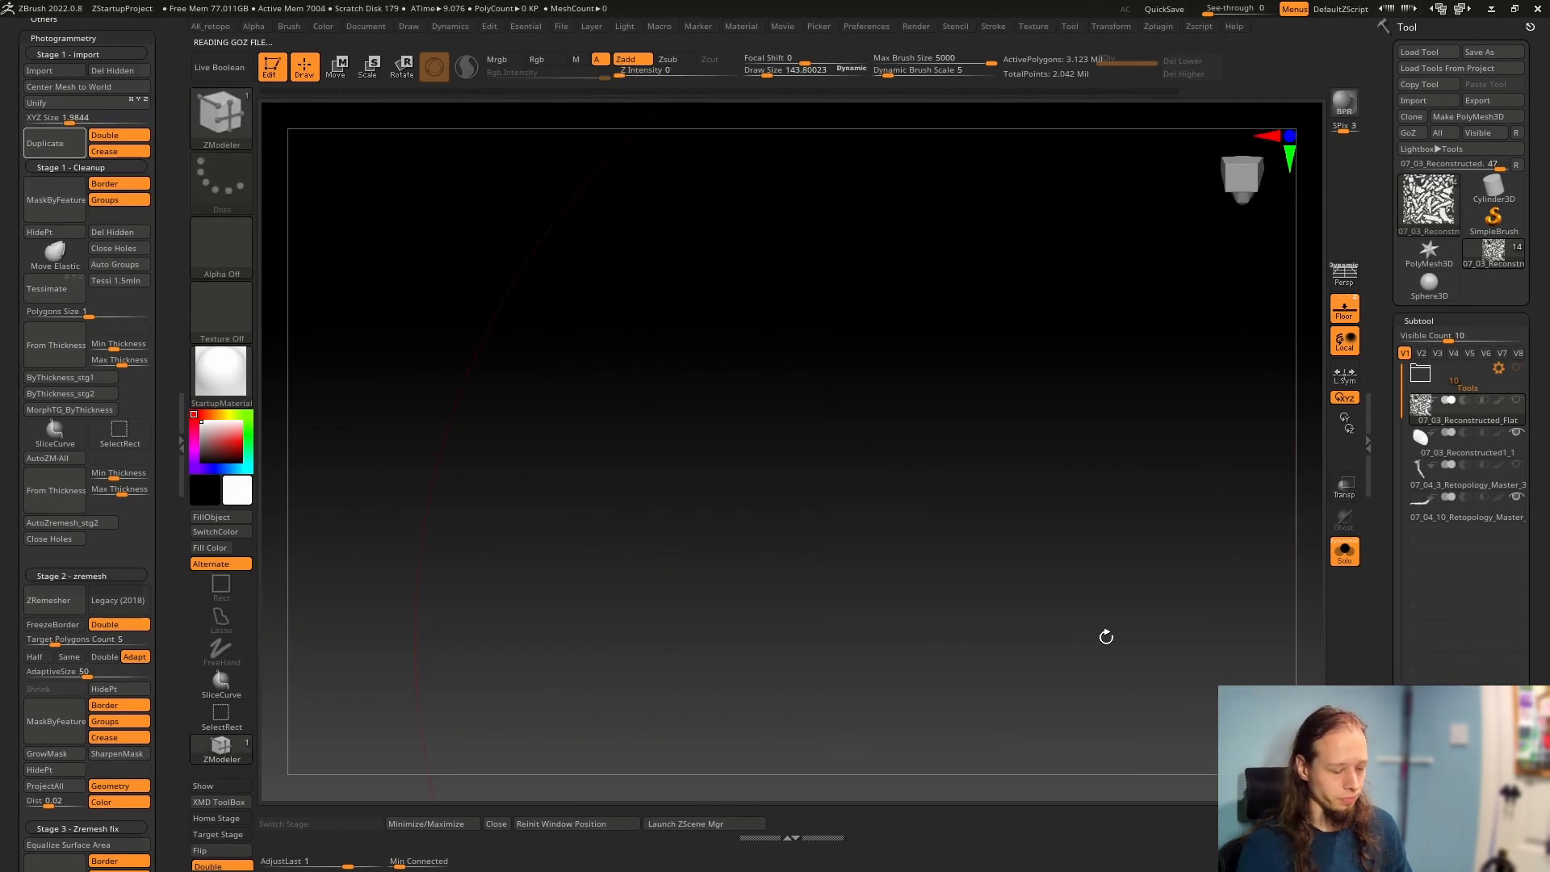
Frame the flattened UV layout and display its polygroups and wireframe up close
{"action": "key", "text": "f"}
{"action": "key", "text": "shift+f"}
{"action": "mouse_move", "coordinate": [826, 533]}
{"action": "right_mouse_down", "text": "ctrl"}
{"action": "mouse_move", "coordinate": [1010, 525]}
{"action": "mouse_move", "coordinate": [867, 510]}
{"action": "right_mouse_up", "text": "ctrl"}
{"action": "mouse_move", "coordinate": [950, 446]}
{"action": "right_mouse_down", "text": "alt"}
{"action": "mouse_move", "coordinate": [915, 574]}
{"action": "mouse_move", "coordinate": [913, 431]}
{"action": "mouse_move", "coordinate": [972, 516]}
{"action": "mouse_move", "coordinate": [973, 288]}
{"action": "right_mouse_up", "text": "alt"}
{"action": "key", "text": "shift+f"}
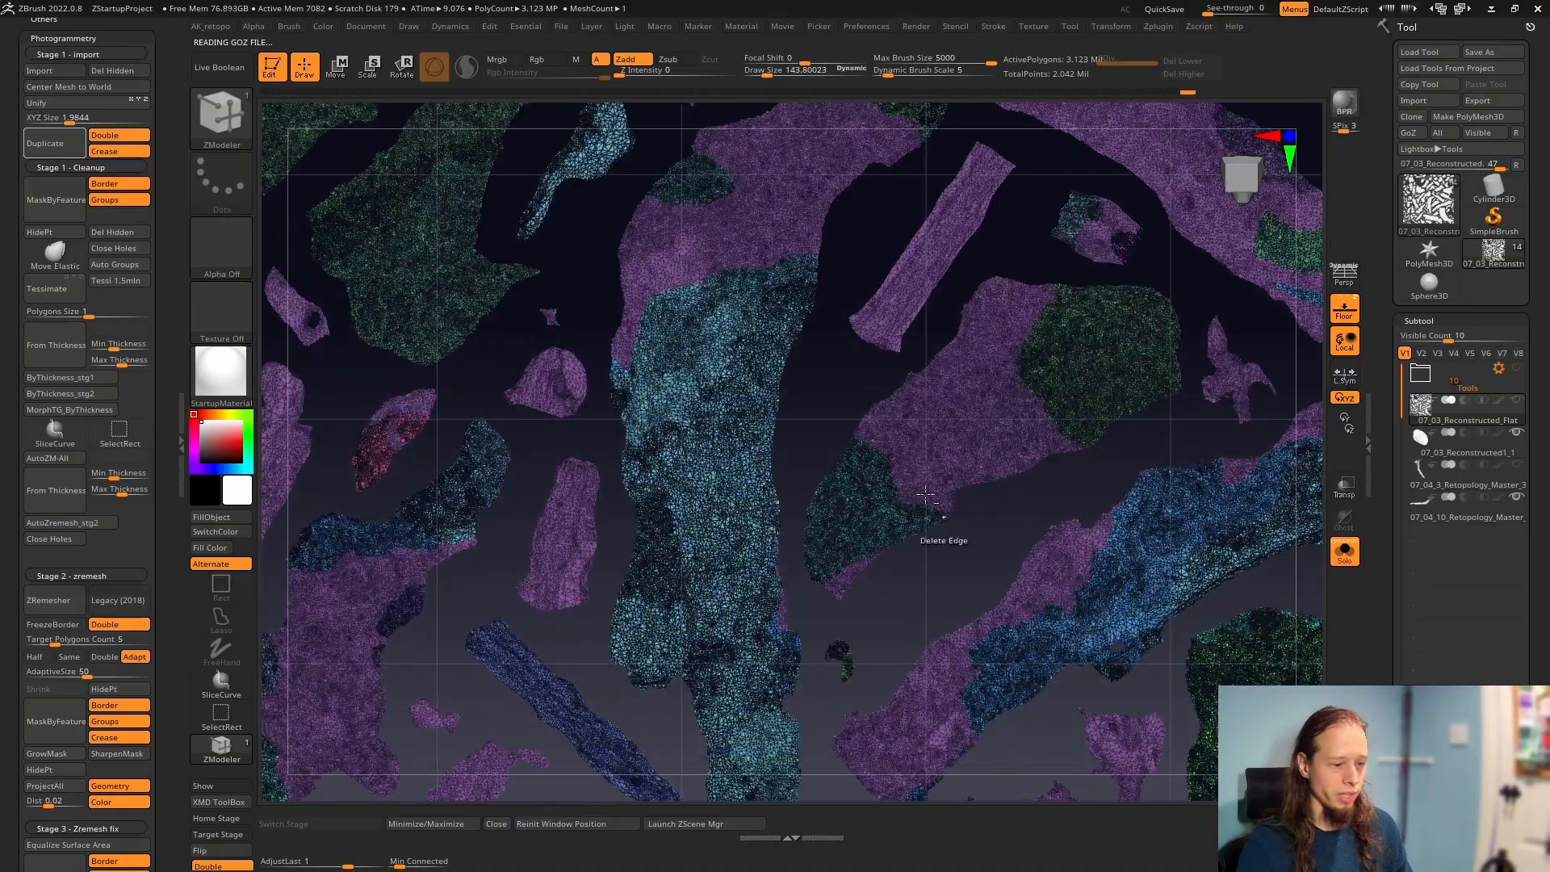
Examine how the flattened UV islands are split and how polygroups cross them, including the triangles around the island with the hole
{"action": "right_click_drag", "start_coordinate": [943, 536], "coordinate": [937, 490], "text": "alt"}
{"action": "mouse_move", "coordinate": [715, 412]}
{"action": "right_mouse_down", "text": "ctrl"}
{"action": "mouse_move", "coordinate": [892, 451]}
{"action": "mouse_move", "coordinate": [765, 395]}
{"action": "mouse_move", "coordinate": [1166, 533]}
{"action": "right_mouse_up", "text": "ctrl"}
{"action": "mouse_move", "coordinate": [776, 449]}
{"action": "right_mouse_down"}
{"action": "mouse_move", "coordinate": [795, 477]}
{"action": "mouse_move", "coordinate": [840, 439]}
{"action": "mouse_move", "coordinate": [799, 640]}
{"action": "mouse_move", "coordinate": [838, 352]}
{"action": "right_mouse_up"}
{"action": "right_click_drag", "start_coordinate": [876, 446], "coordinate": [622, 426], "text": "ctrl"}
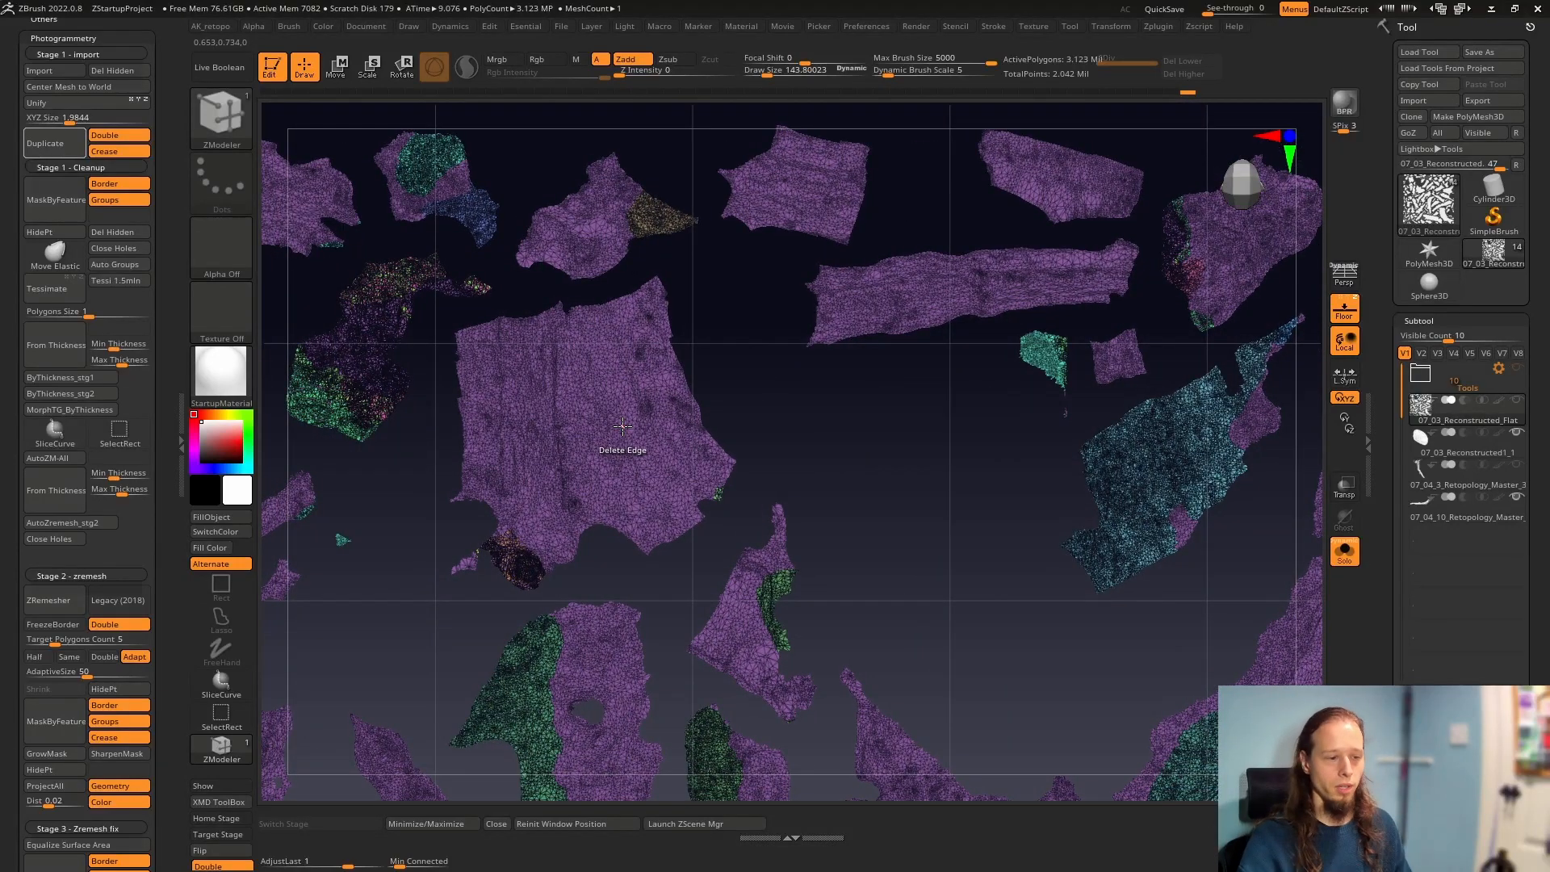
{"action": "right_click_drag", "start_coordinate": [771, 492], "coordinate": [1114, 277], "text": "alt"}
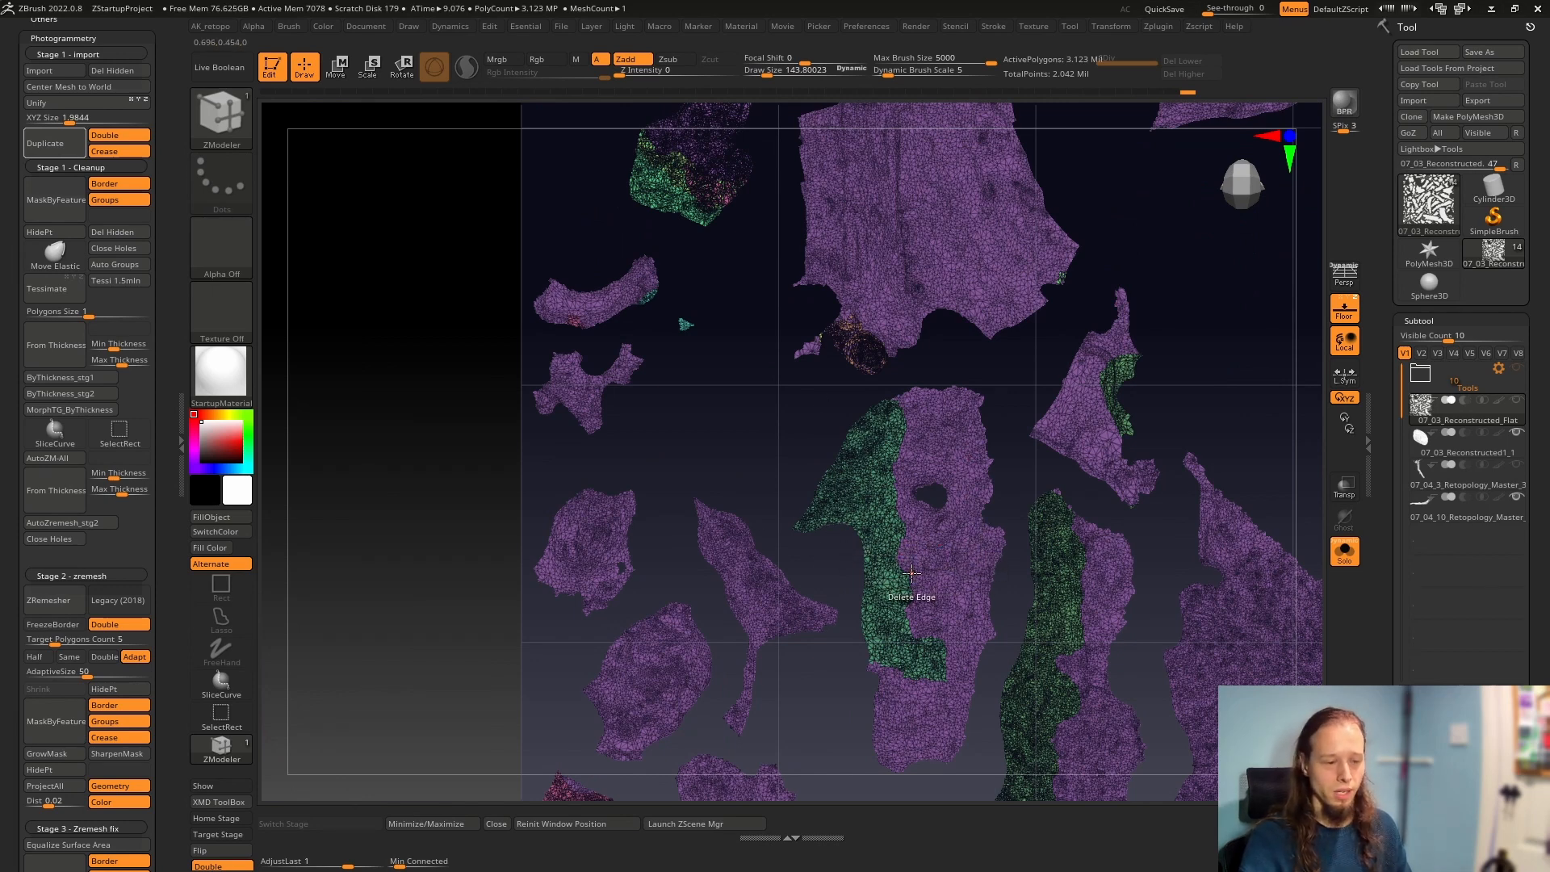
{"action": "right_click_drag", "start_coordinate": [912, 573], "coordinate": [974, 315], "text": "alt"}
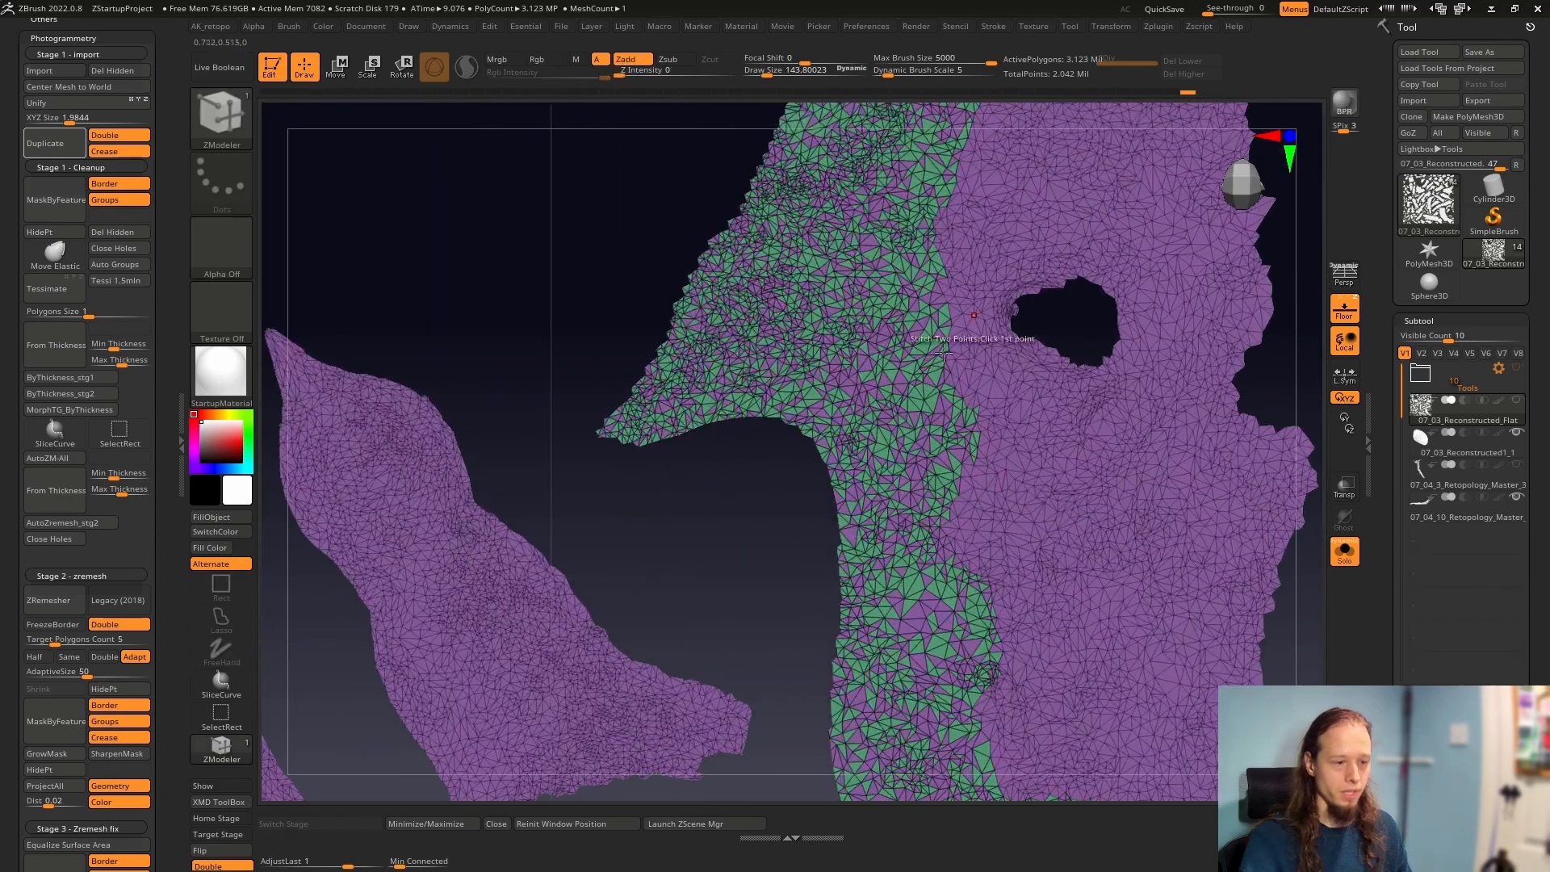
{"action": "right_click_drag", "start_coordinate": [1001, 420], "coordinate": [929, 597], "text": "ctrl"}
{"action": "right_click_drag", "start_coordinate": [1061, 542], "coordinate": [618, 429], "text": "alt"}
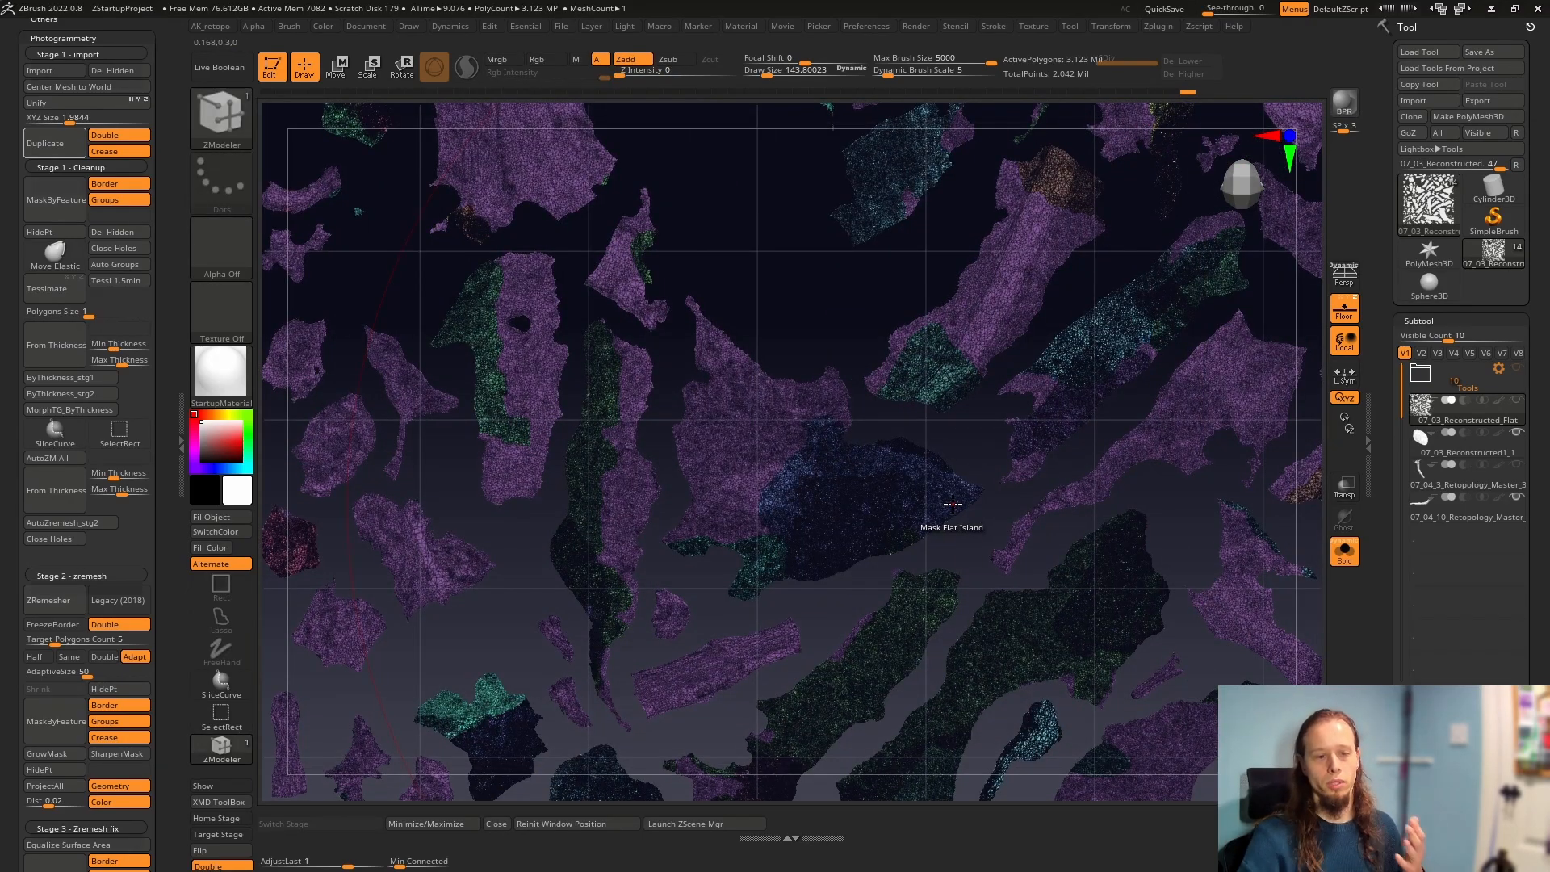
Open the UV Master options for the flattened scan
{"action": "left_click", "coordinate": [1160, 26]}
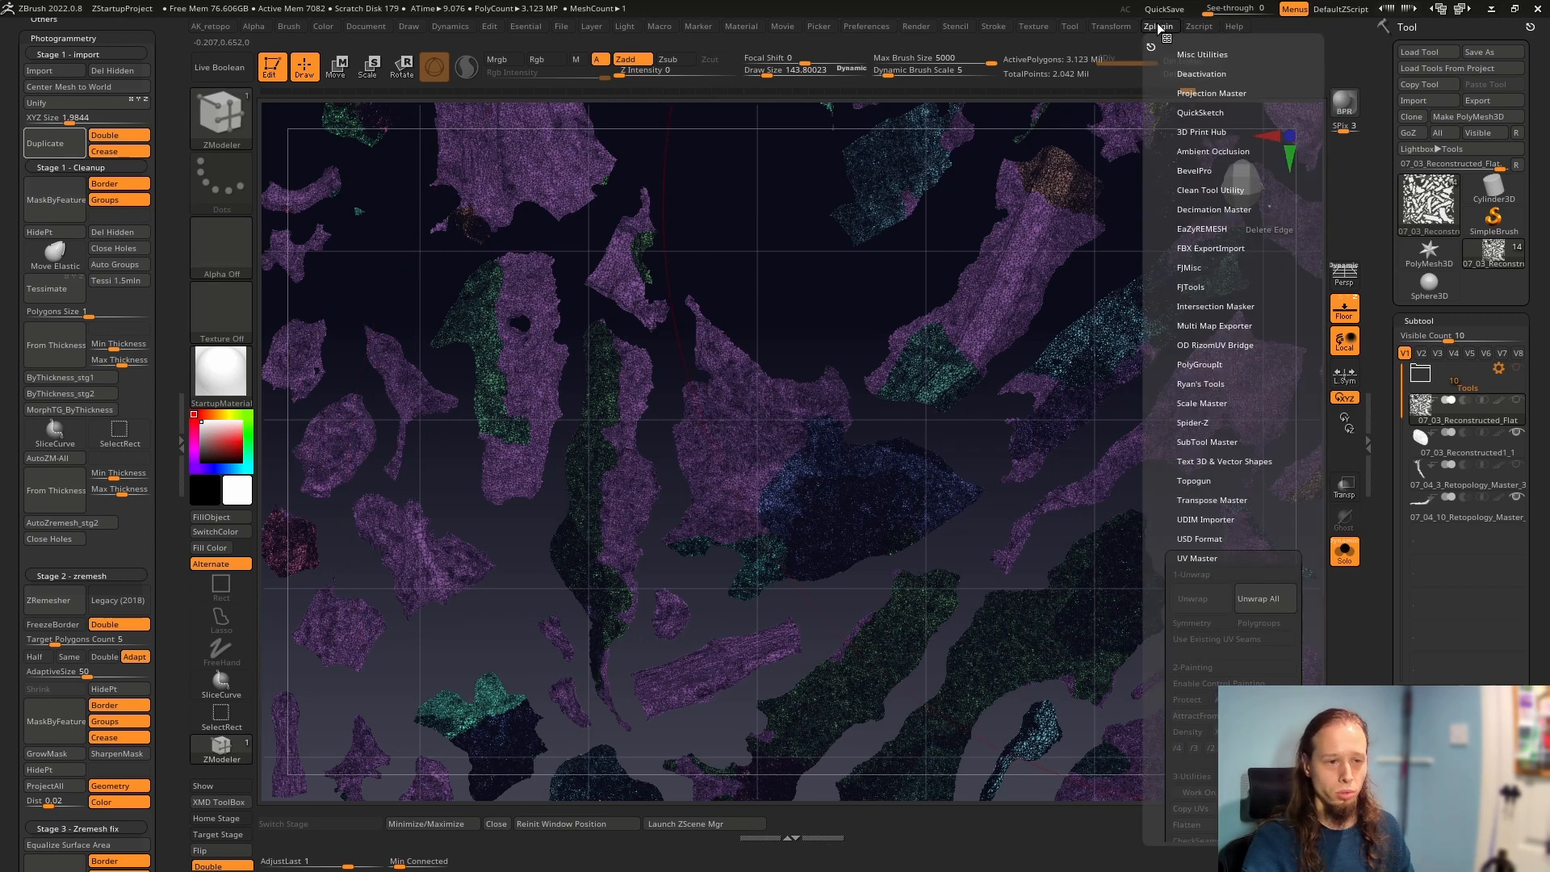
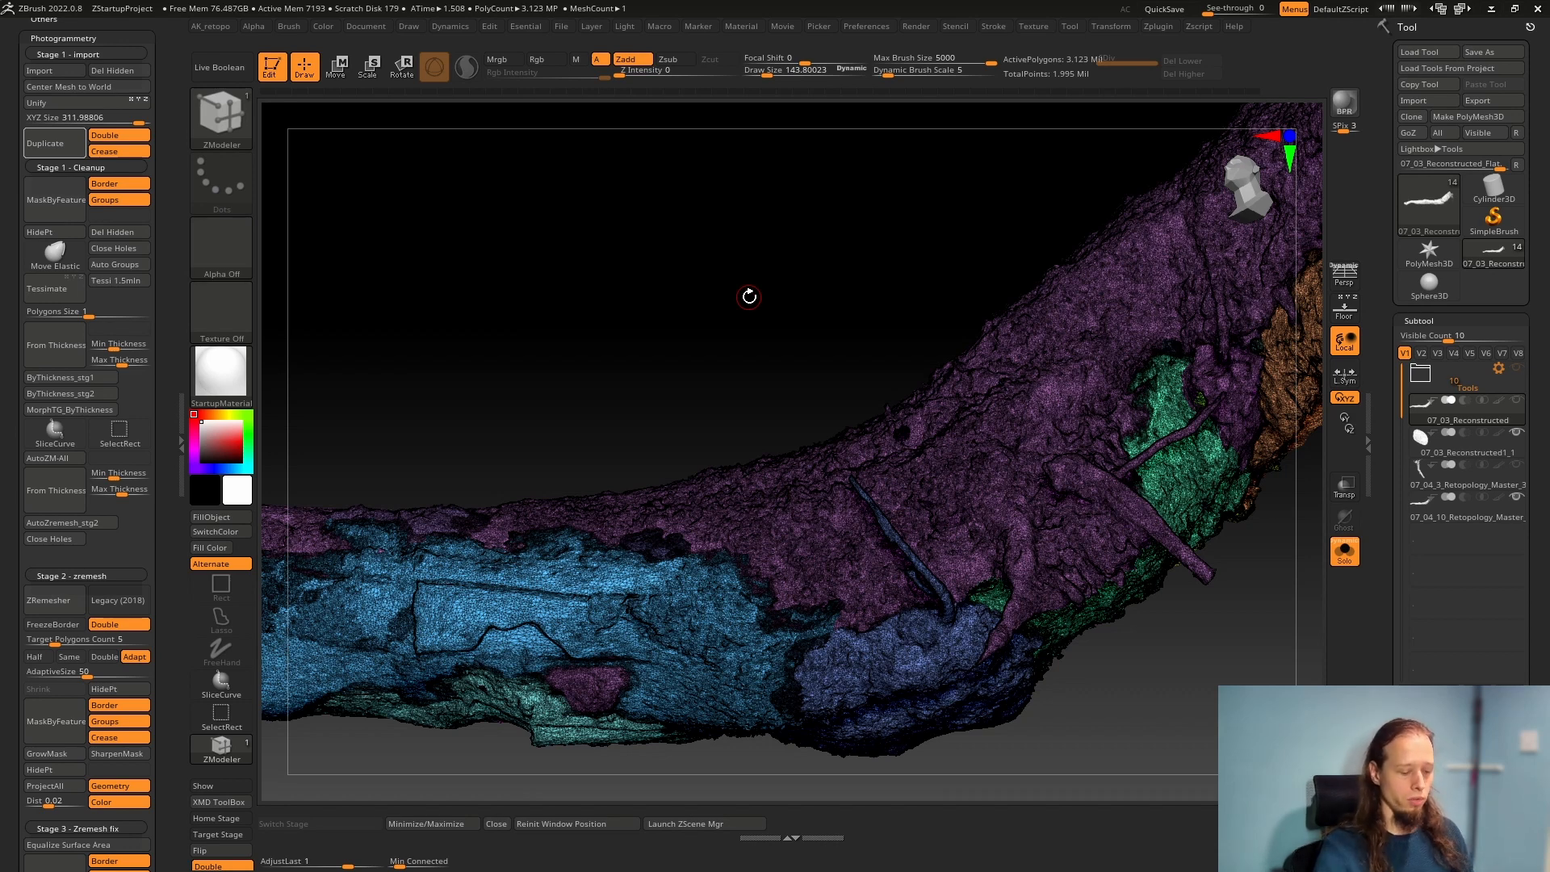
Hide the scan's polygroup wireframe and inspect its bare surface up close
{"action": "key", "text": "shift+f"}
{"action": "right_click_drag", "start_coordinate": [701, 524], "coordinate": [876, 558]}
{"action": "right_click_drag", "start_coordinate": [876, 557], "coordinate": [685, 529], "text": "ctrl"}
{"action": "key", "text": "shift+f"}
{"action": "key", "text": "shift+f"}
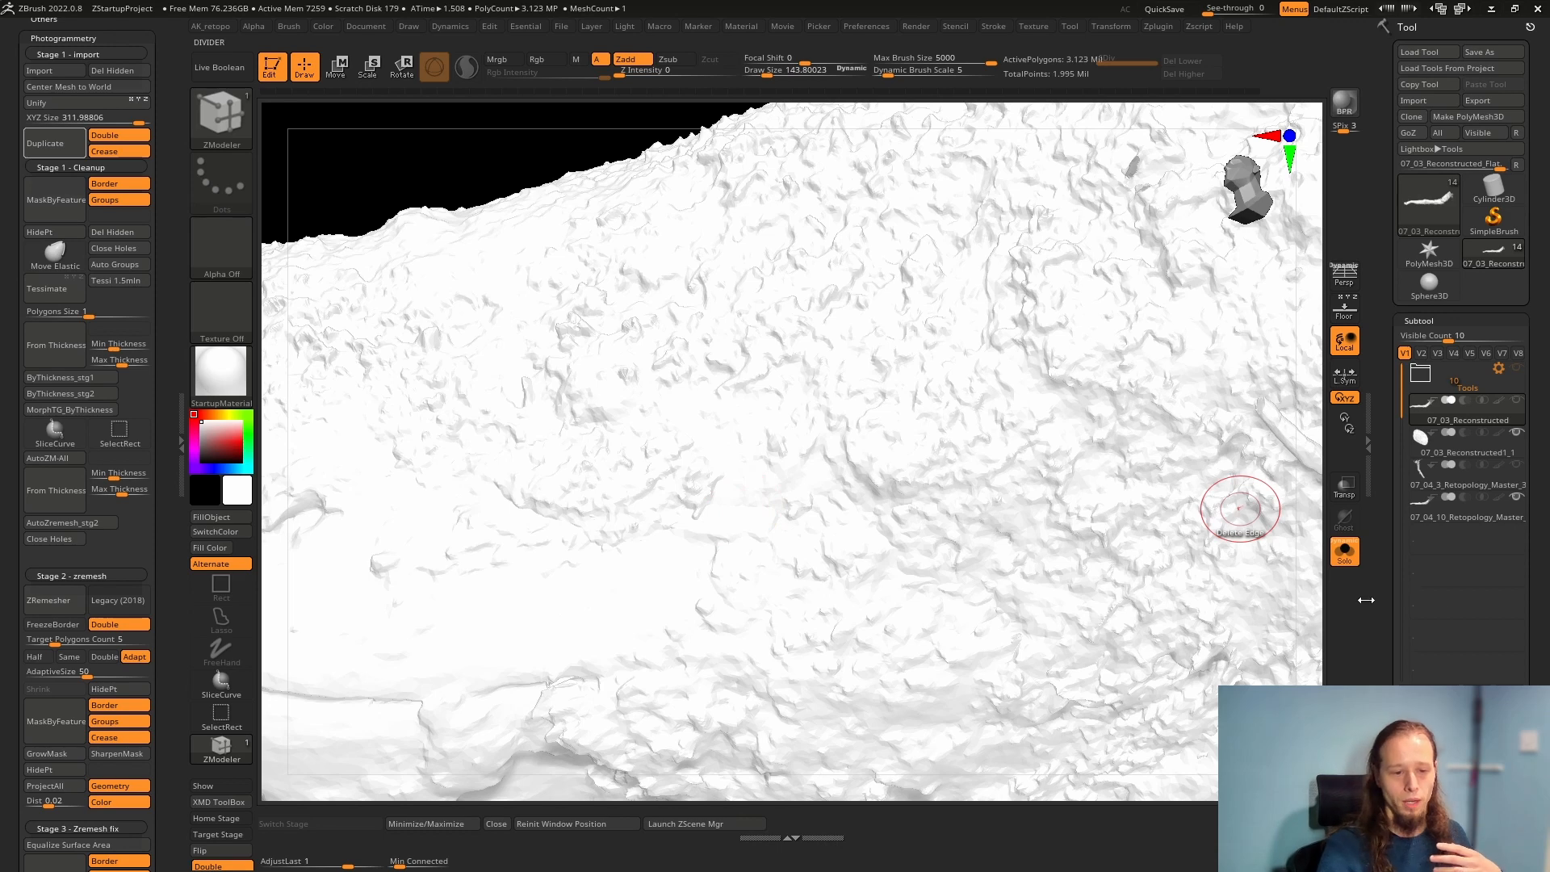
Apply the rainbow-striped Texture 08 to the scan as its texture map
{"action": "scroll", "coordinate": [1423, 393], "scroll_direction": "down", "scroll_amount": 10}
{"action": "scroll", "coordinate": [1421, 565], "scroll_direction": "down", "scroll_amount": 8}
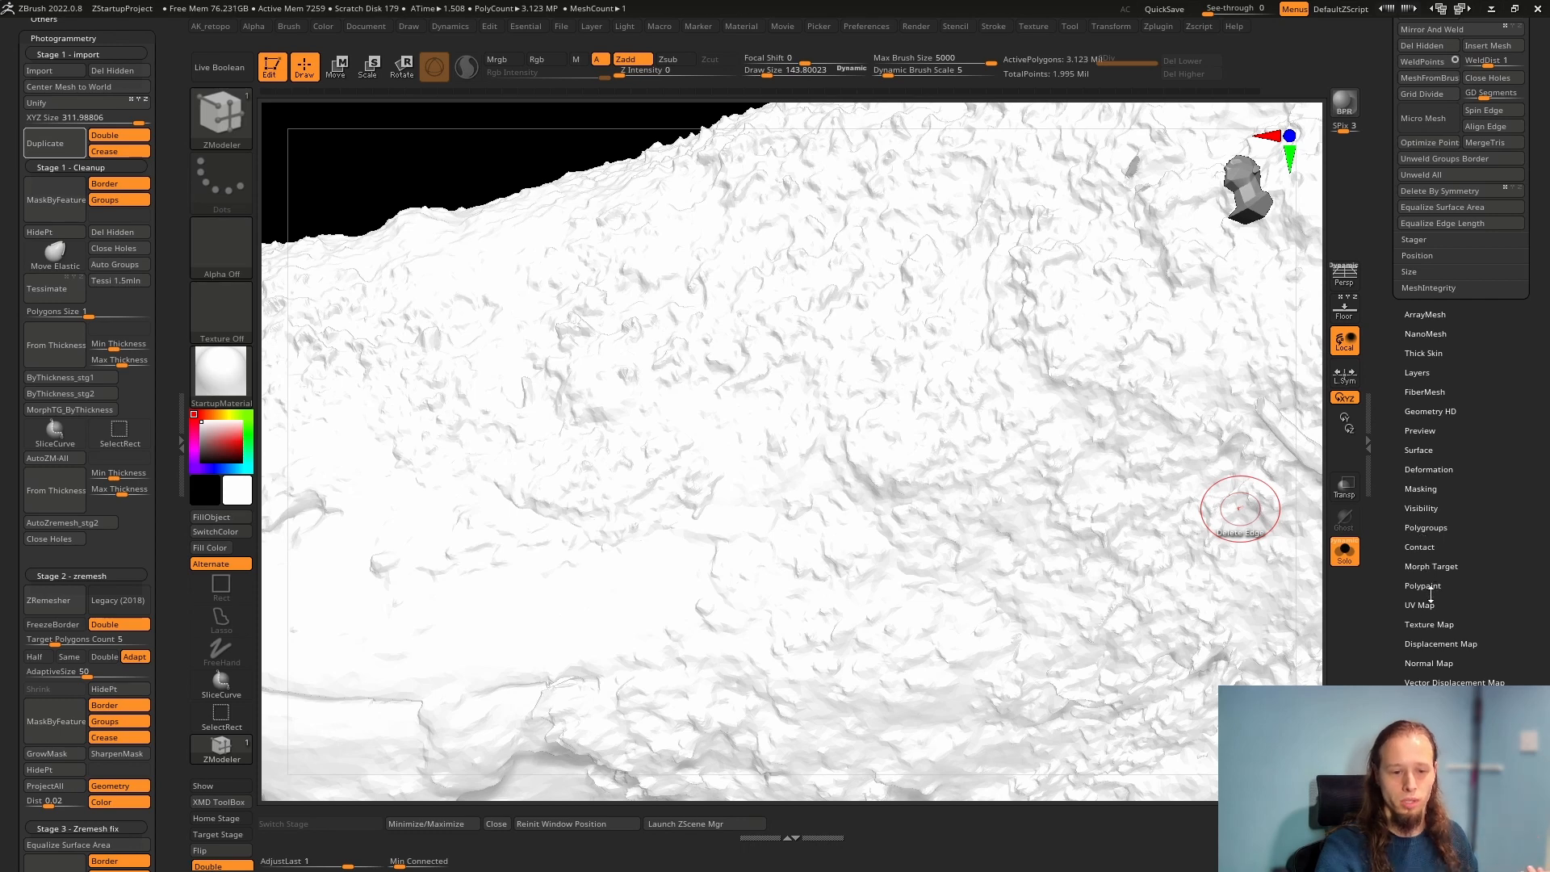
{"action": "left_click", "coordinate": [1427, 624]}
{"action": "left_click", "coordinate": [1430, 650]}
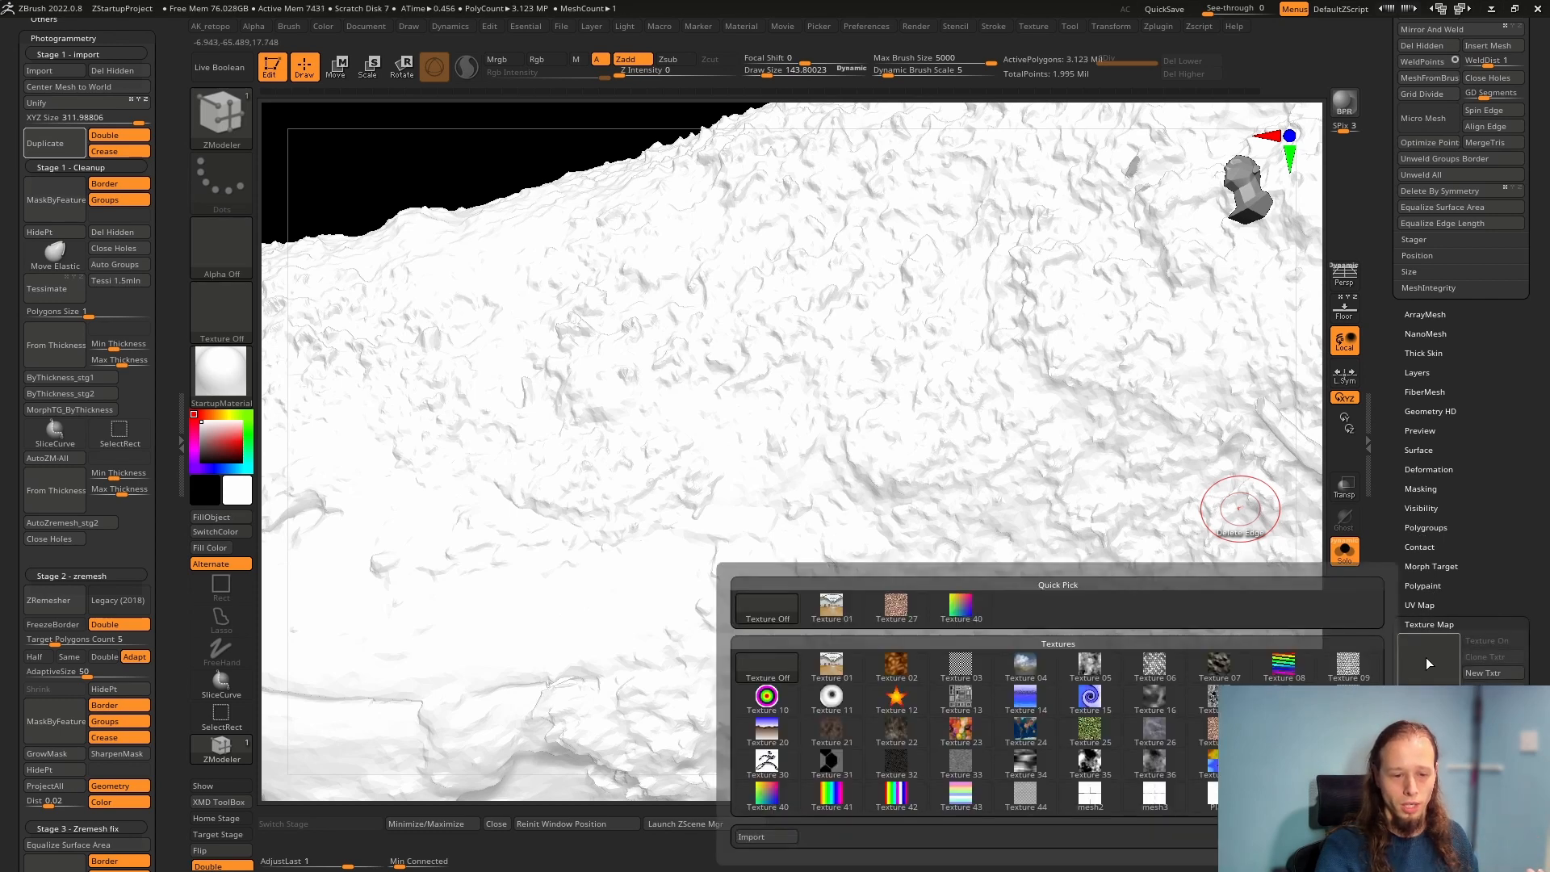
{"action": "left_click", "coordinate": [1291, 676]}
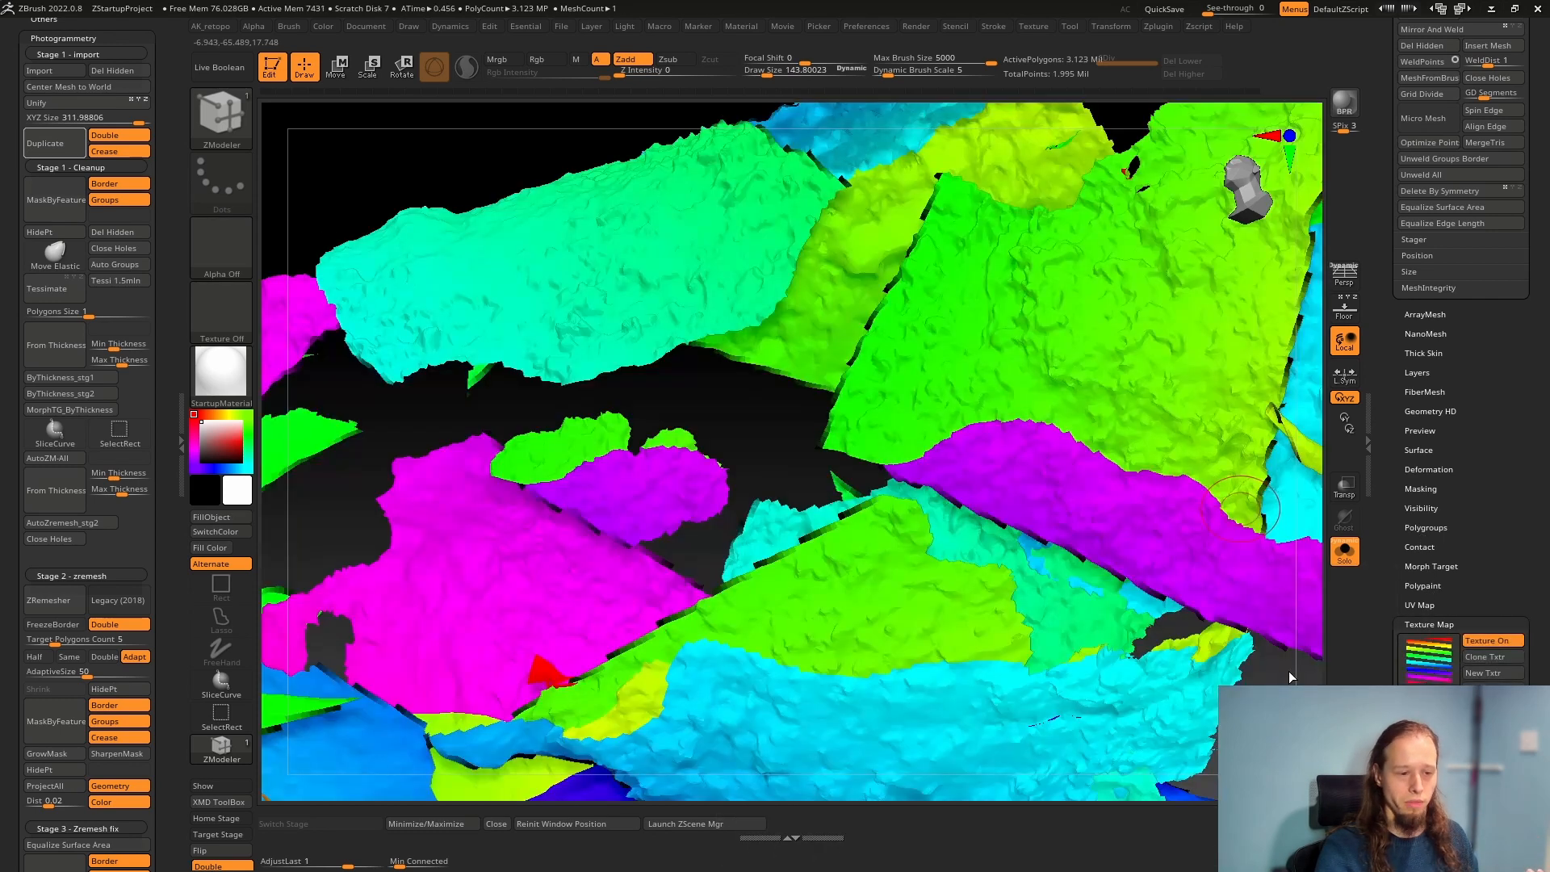
Replace the scan's texture map with Texture 27 and switch the texture display off
{"action": "left_click", "coordinate": [1428, 658]}
{"action": "left_click", "coordinate": [897, 610]}
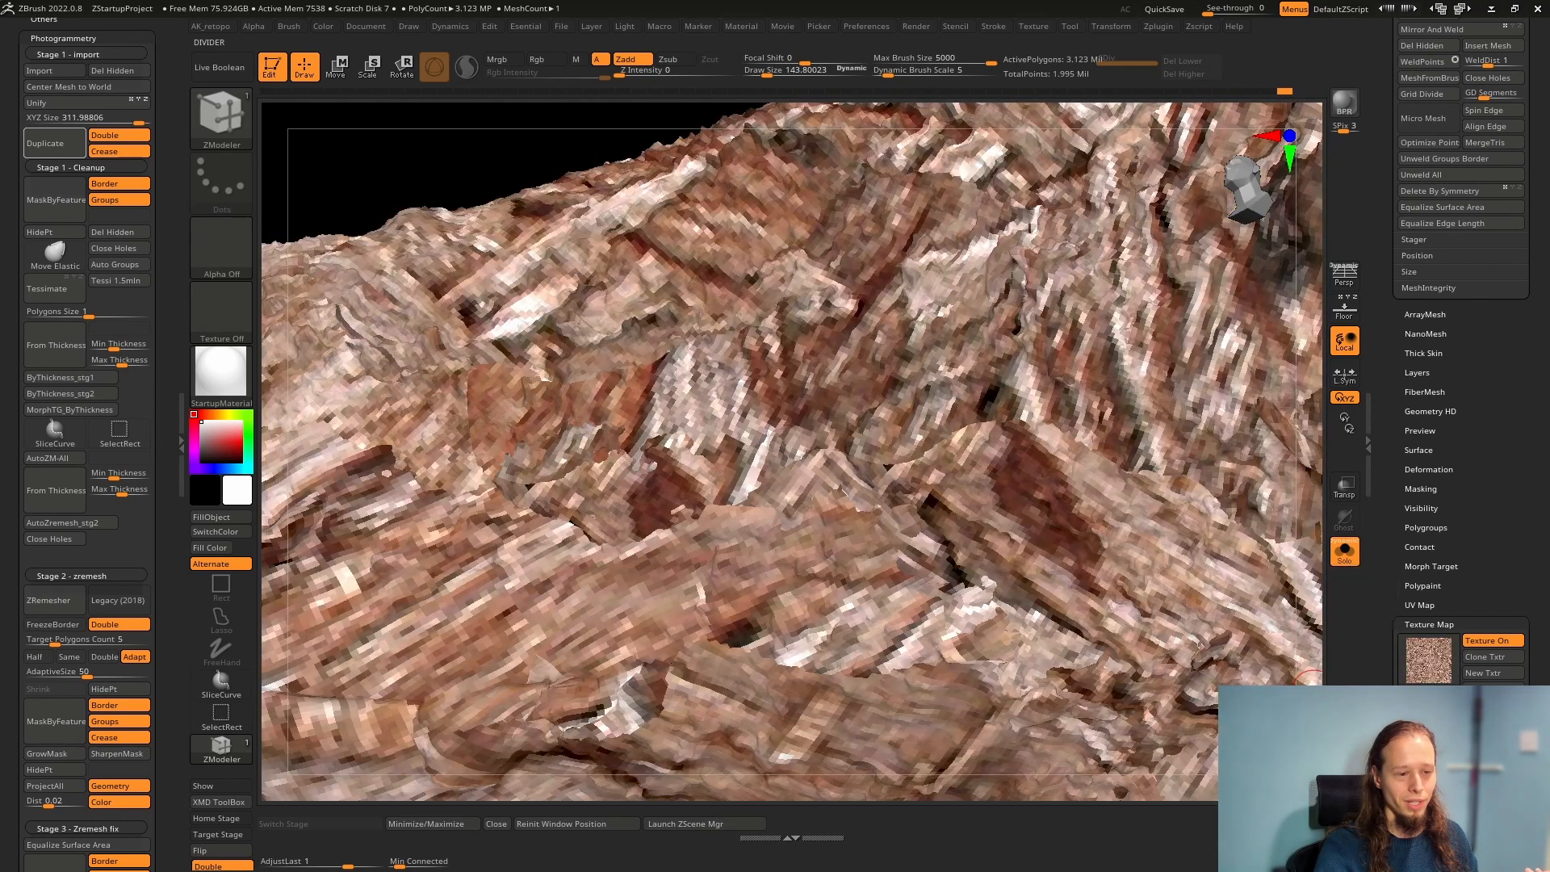
{"action": "left_click", "coordinate": [1429, 658]}
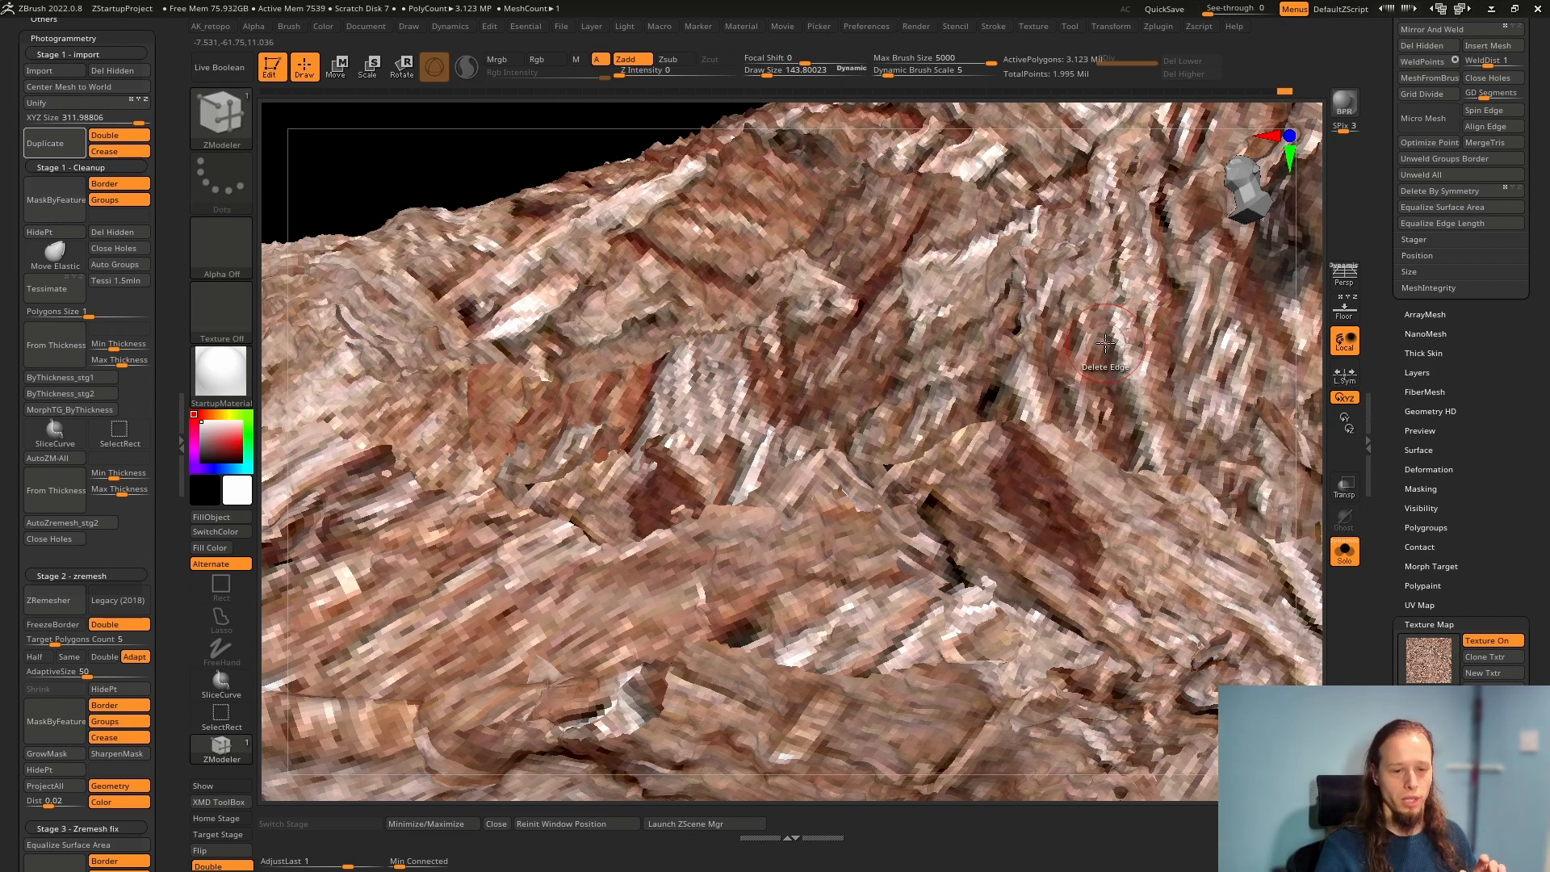
{"action": "left_click", "coordinate": [1493, 640]}
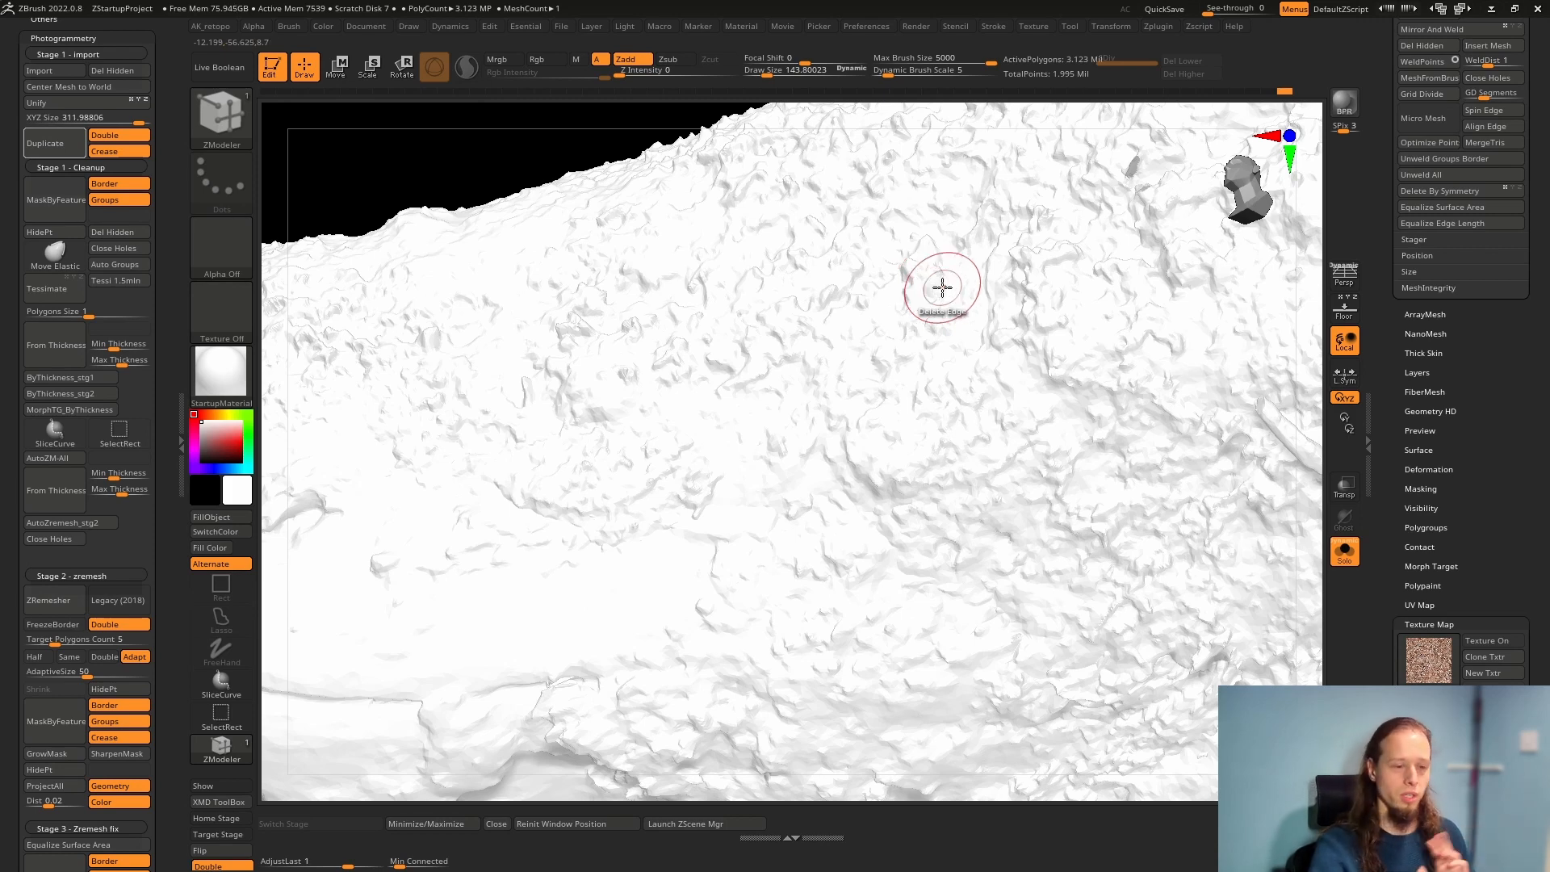
{"action": "mouse_move", "coordinate": [589, 460]}
{"action": "right_mouse_down"}
{"action": "mouse_move", "coordinate": [606, 526]}
{"action": "mouse_move", "coordinate": [658, 520]}
{"action": "right_mouse_up"}
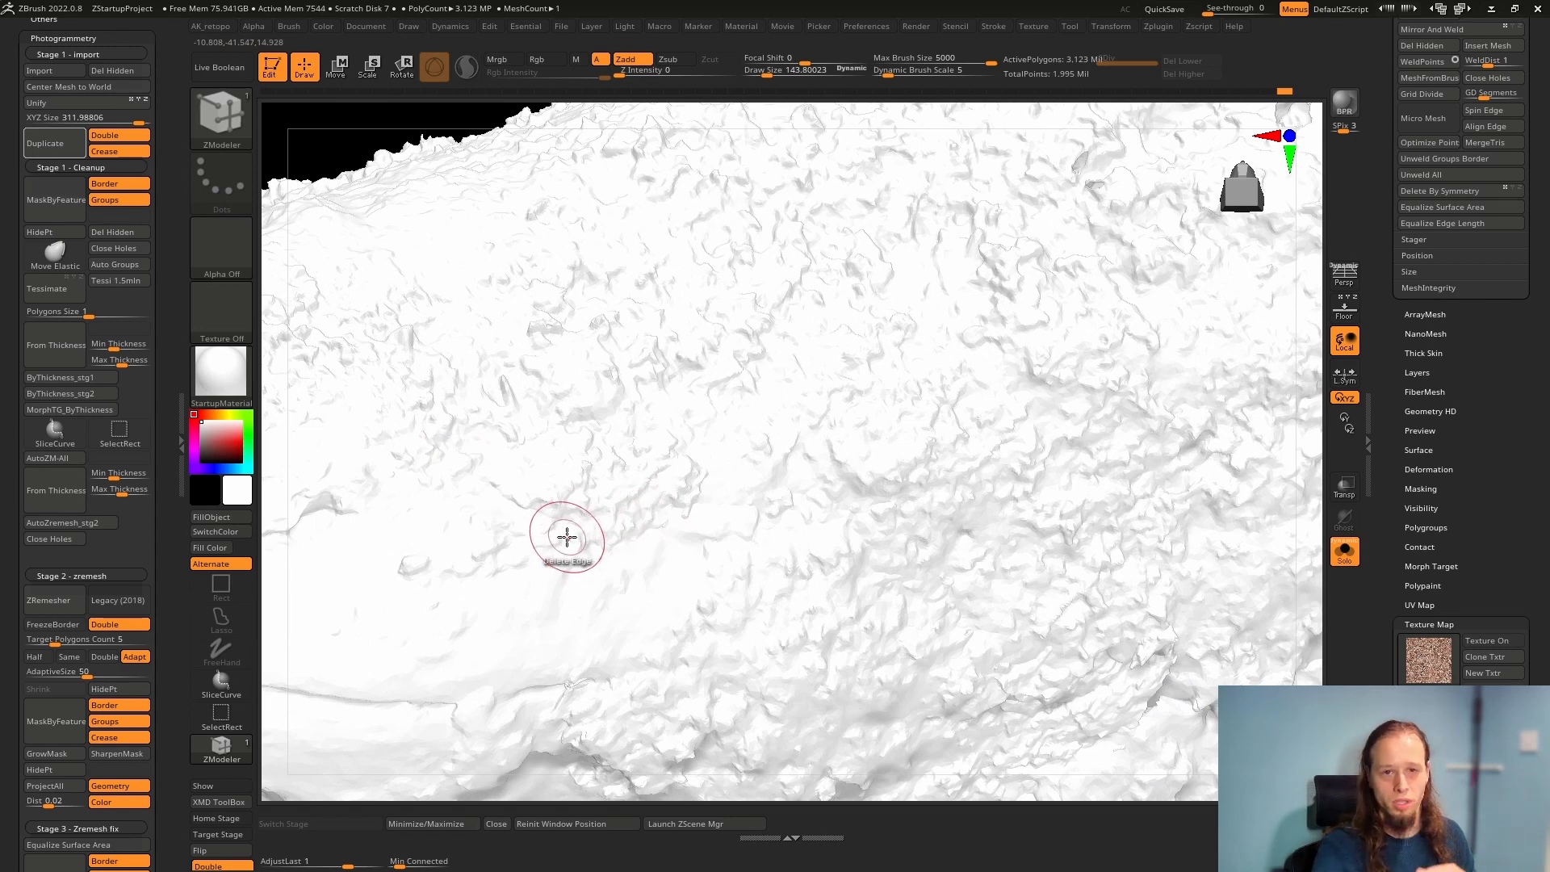
{"action": "right_click_drag", "start_coordinate": [675, 525], "coordinate": [681, 559]}
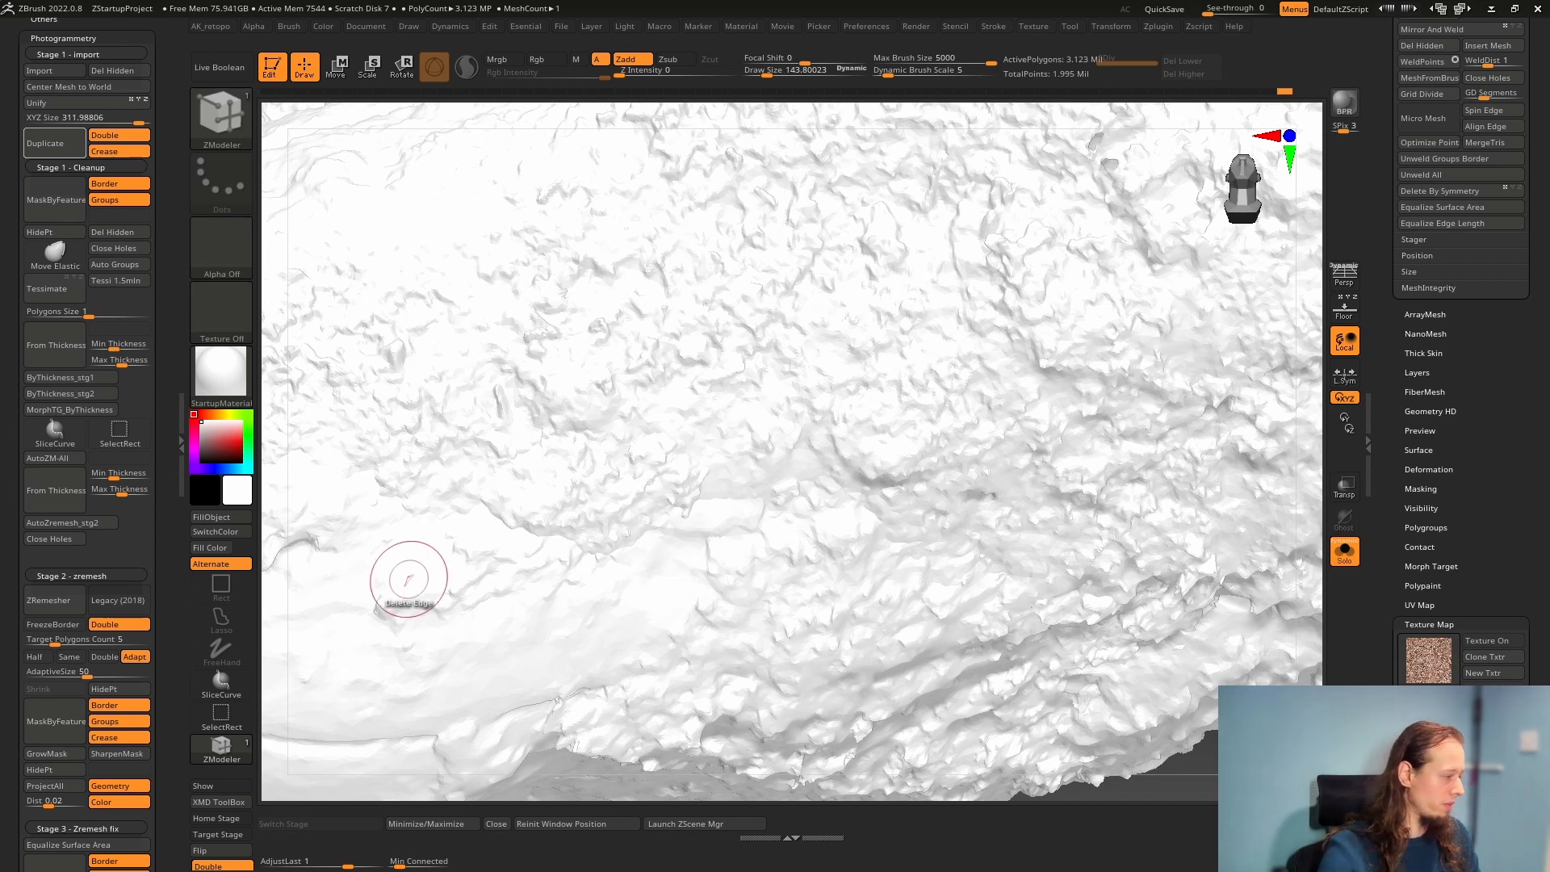
Switch to Maverick Indie and view the fallen tree scene from an angled front view through Camera 01
{"action": "key", "text": "alt+Tab"}
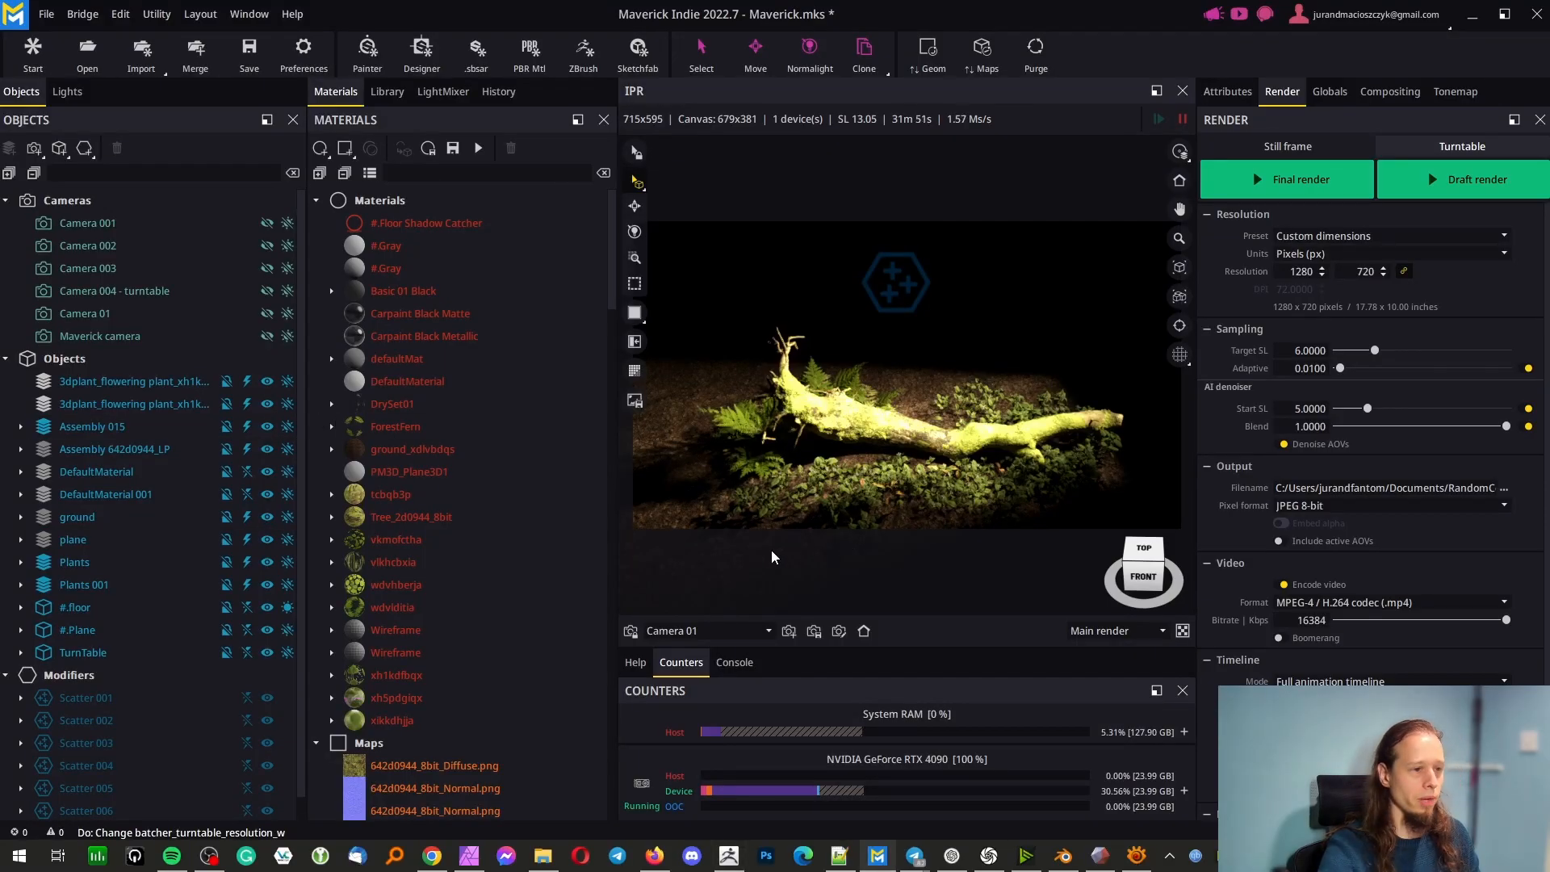
{"action": "left_click_drag", "start_coordinate": [748, 562], "coordinate": [848, 556]}
{"action": "left_click", "coordinate": [864, 631]}
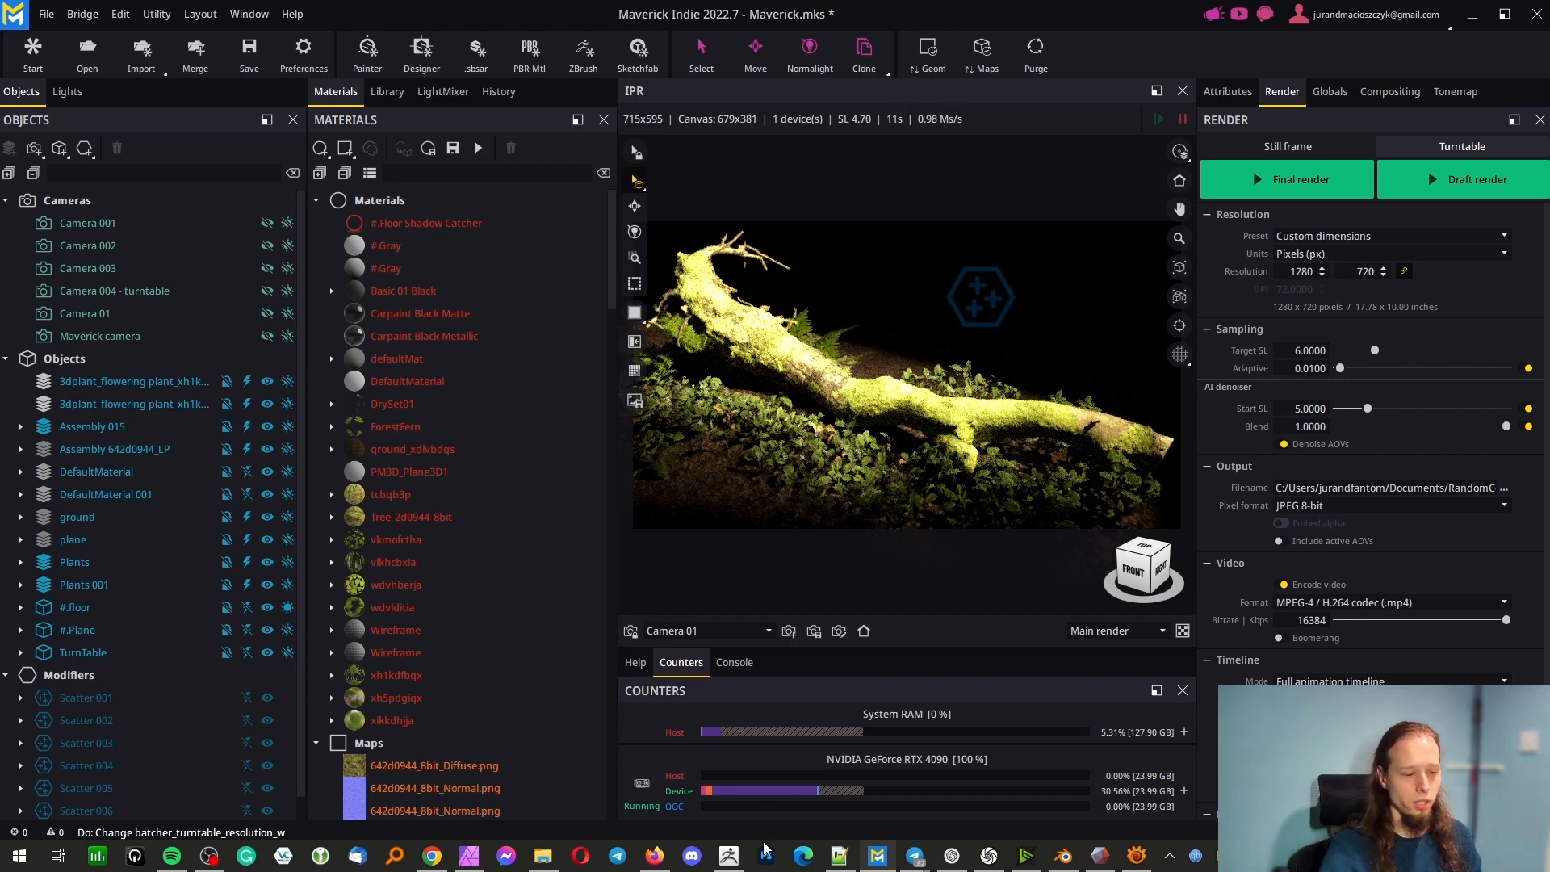
Switch to File Explorer, play Gif2.gif from the 10_Export folder in the image viewer, and close it
{"action": "left_click", "coordinate": [543, 856]}
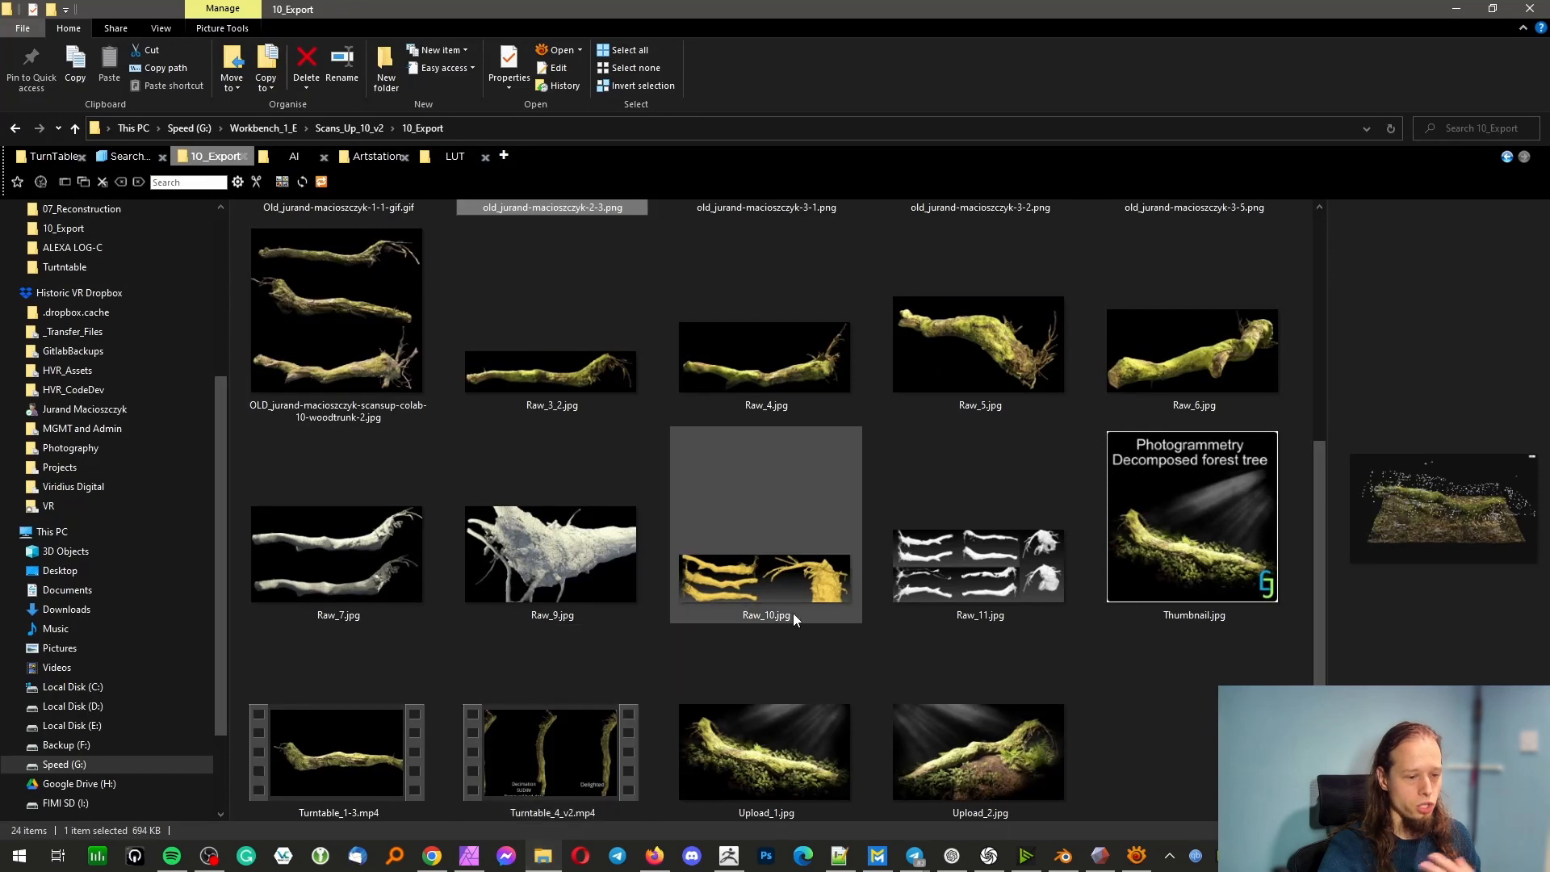
{"action": "scroll", "coordinate": [783, 603], "scroll_direction": "up", "scroll_amount": 4}
{"action": "left_click", "coordinate": [782, 328]}
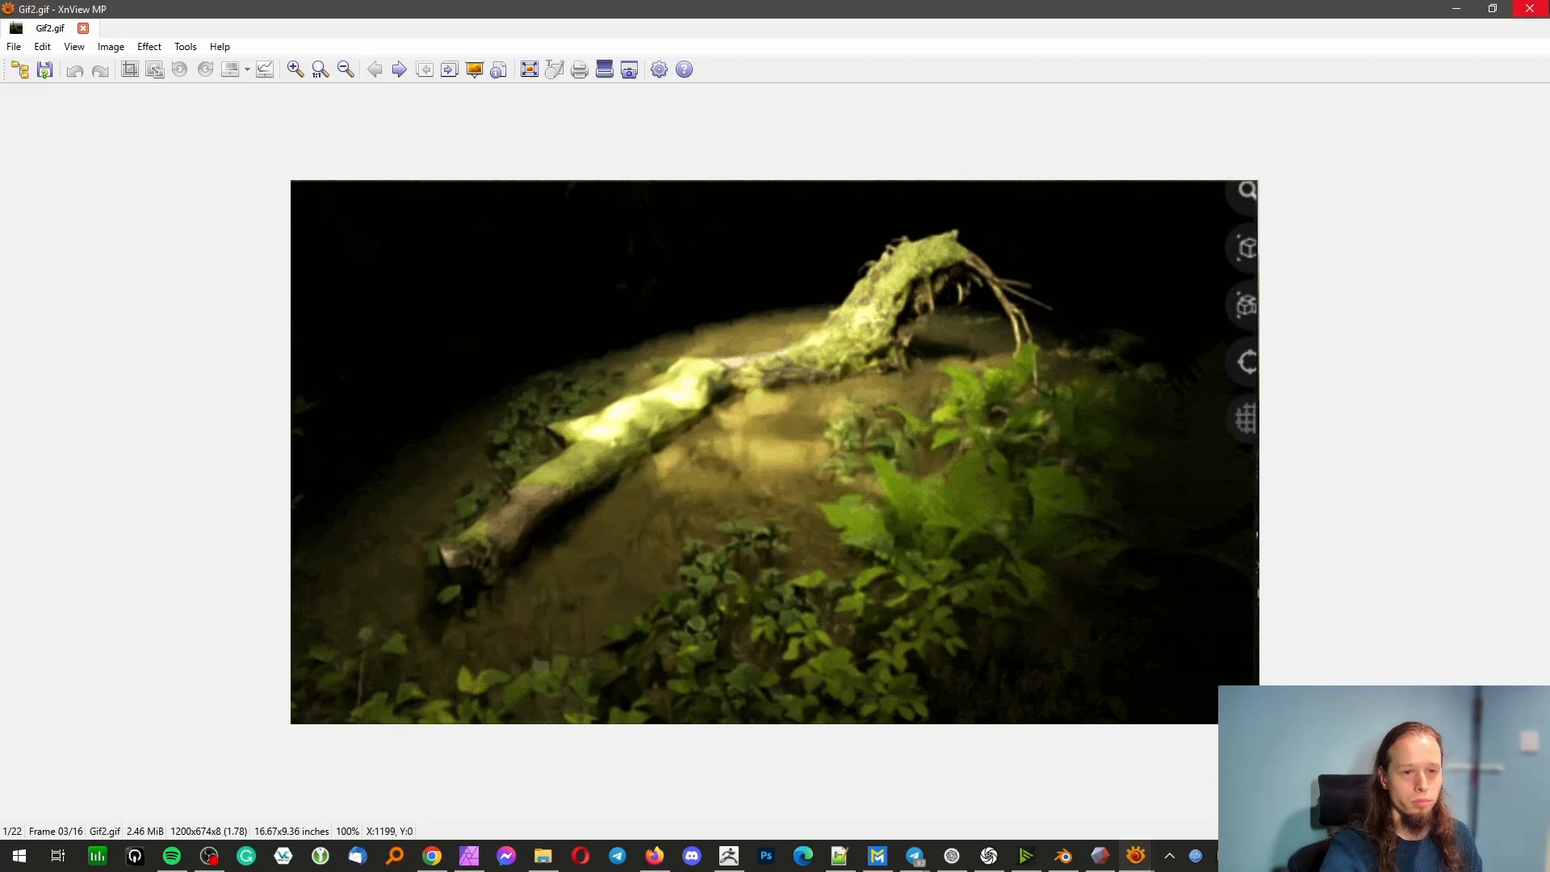
{"action": "left_click", "coordinate": [1530, 8]}
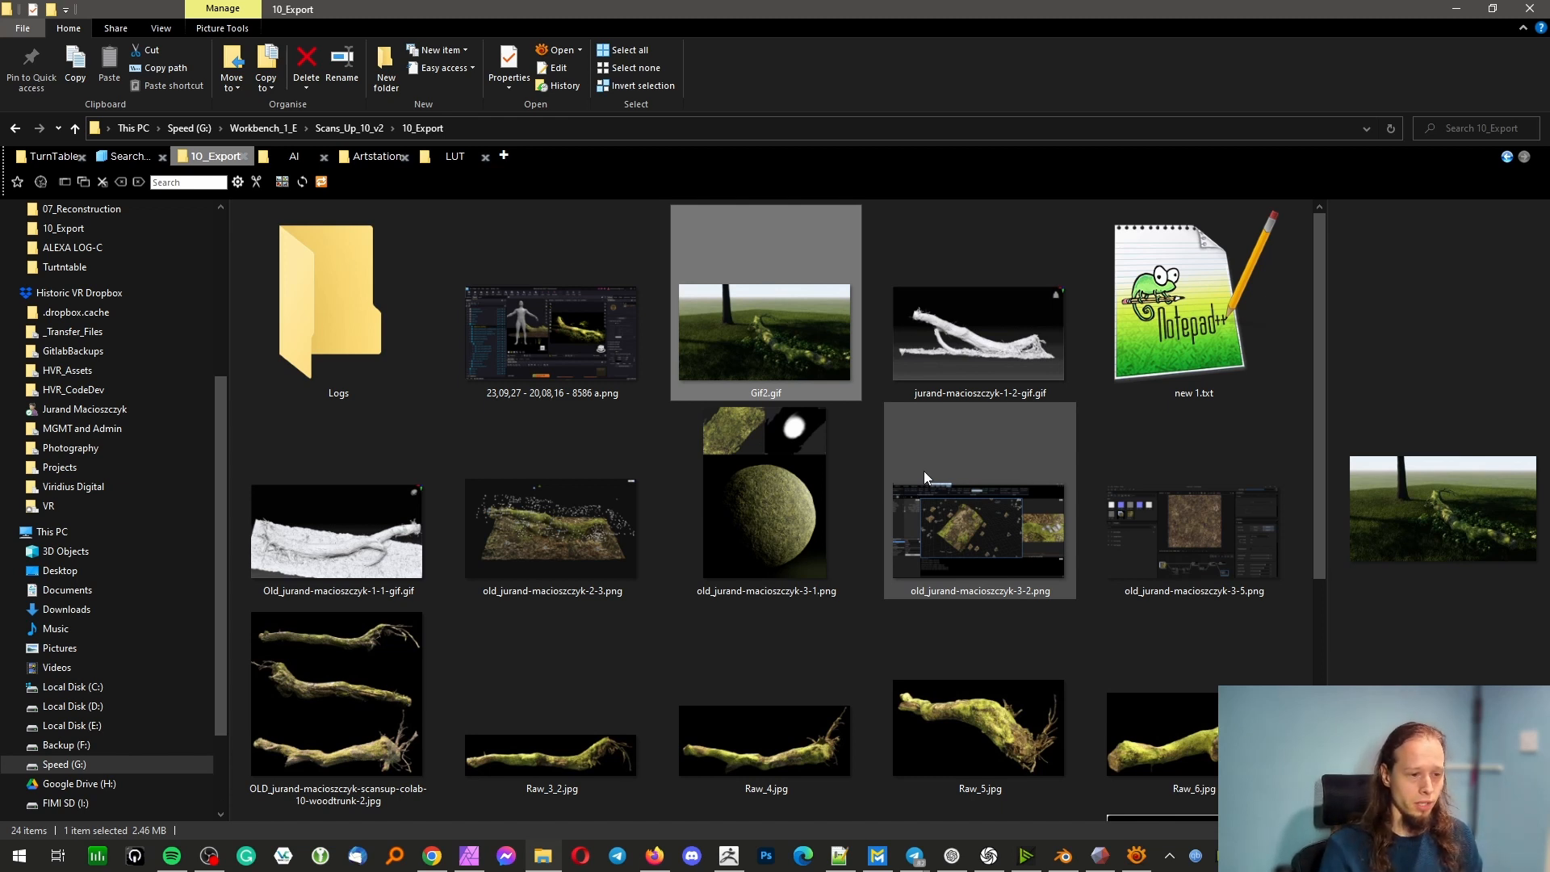
Open the Maverick scene screenshot 23,09,27 - 20,08,16 - 8586 a.png from the 10_Export folder
{"action": "left_click", "coordinate": [585, 361]}
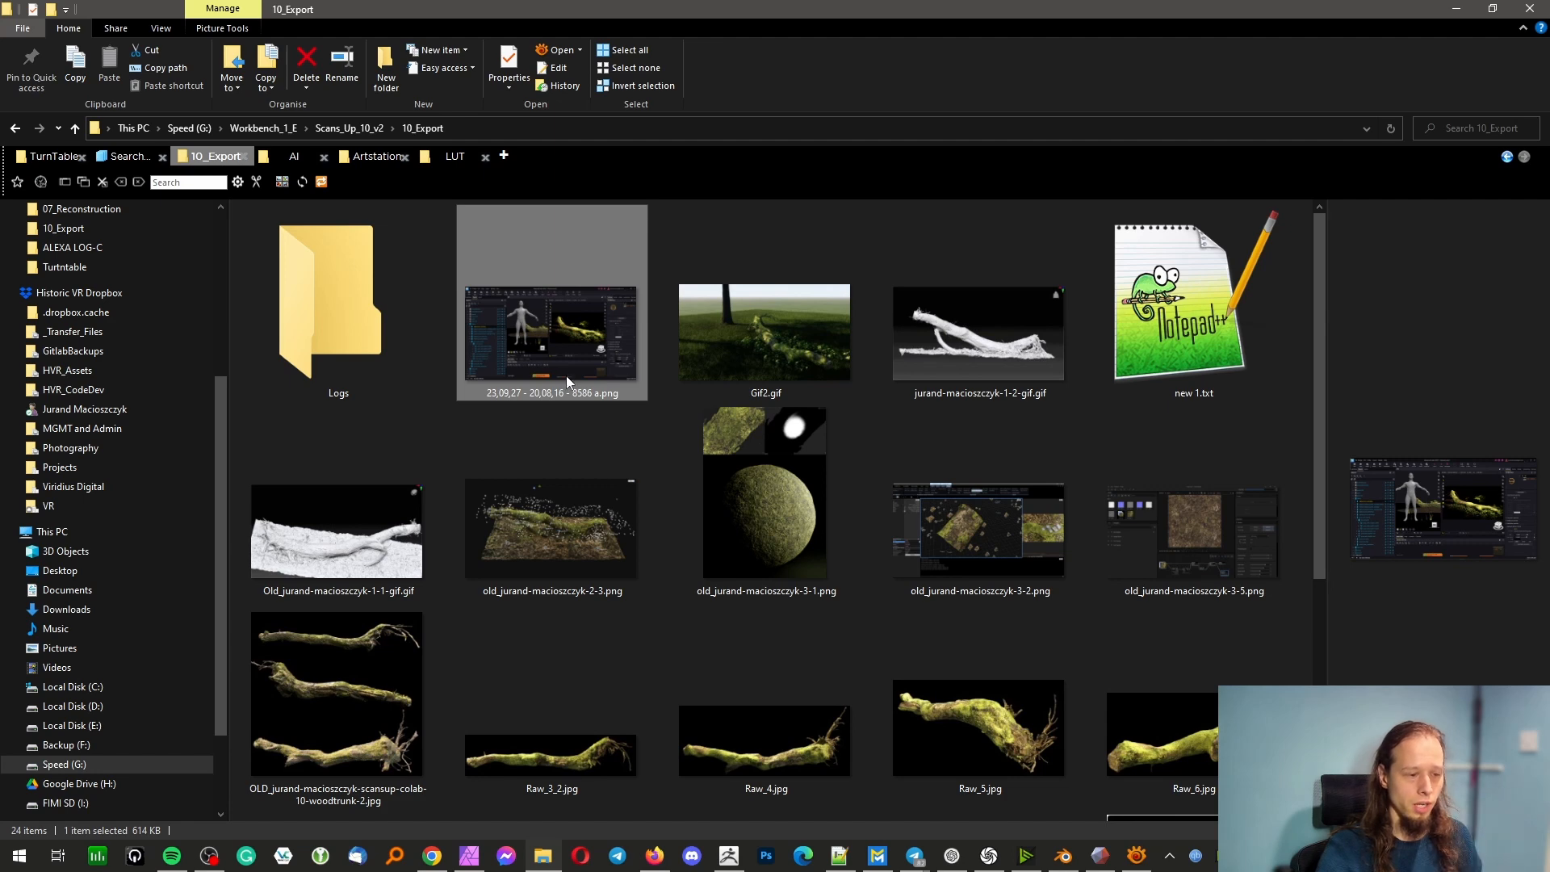
{"action": "double_click", "coordinate": [585, 367]}
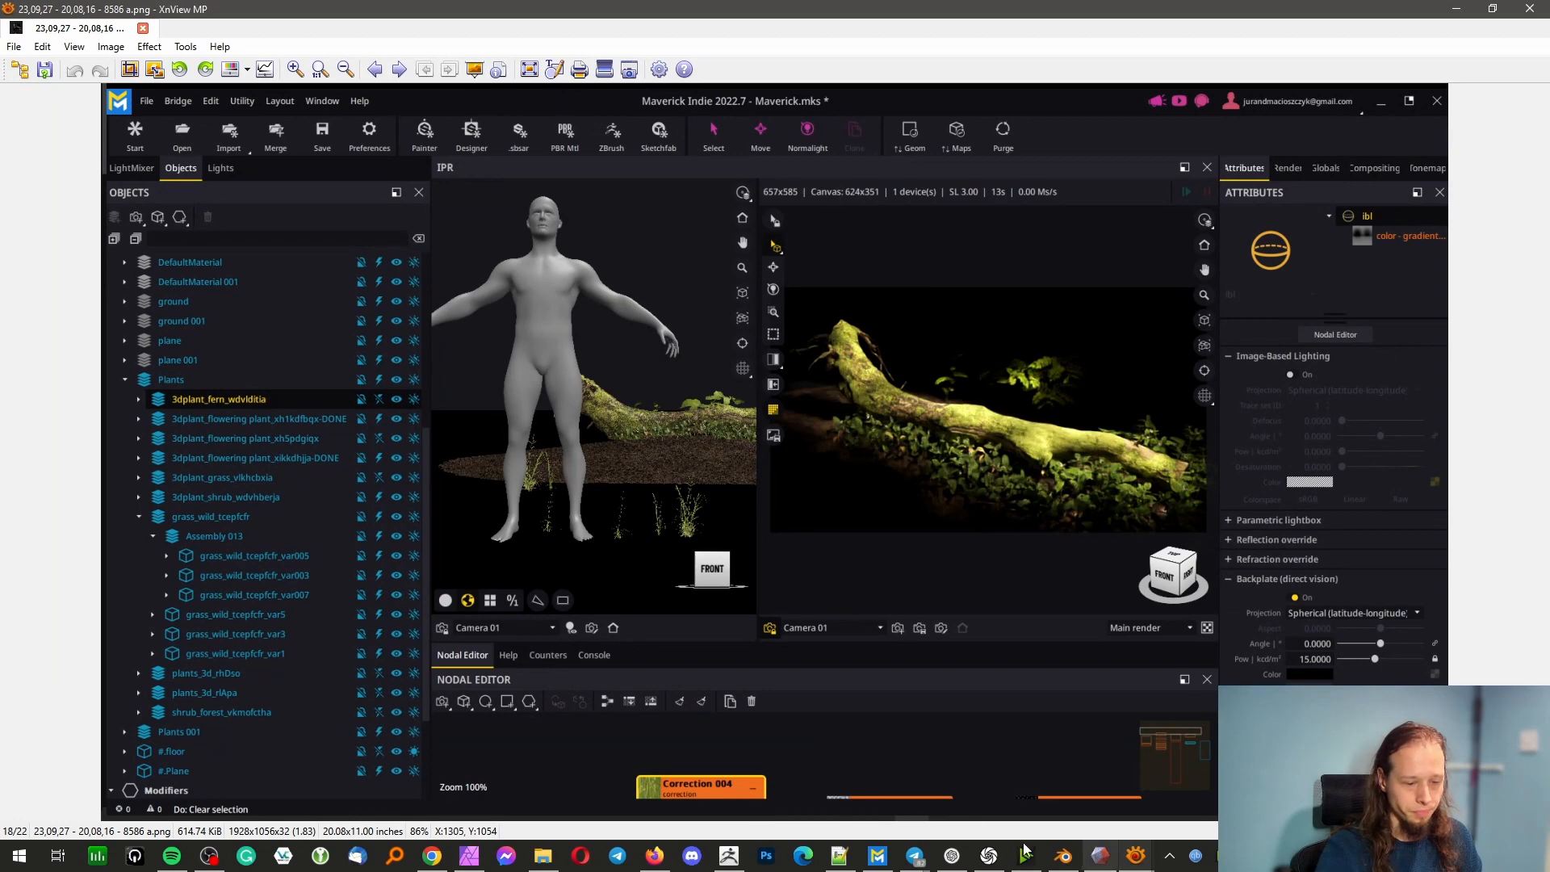
Switch to Maverick Indie, disable the Plants 001, Plants and DefaultMaterial objects, and expand the Plants group
{"action": "left_click", "coordinate": [880, 857]}
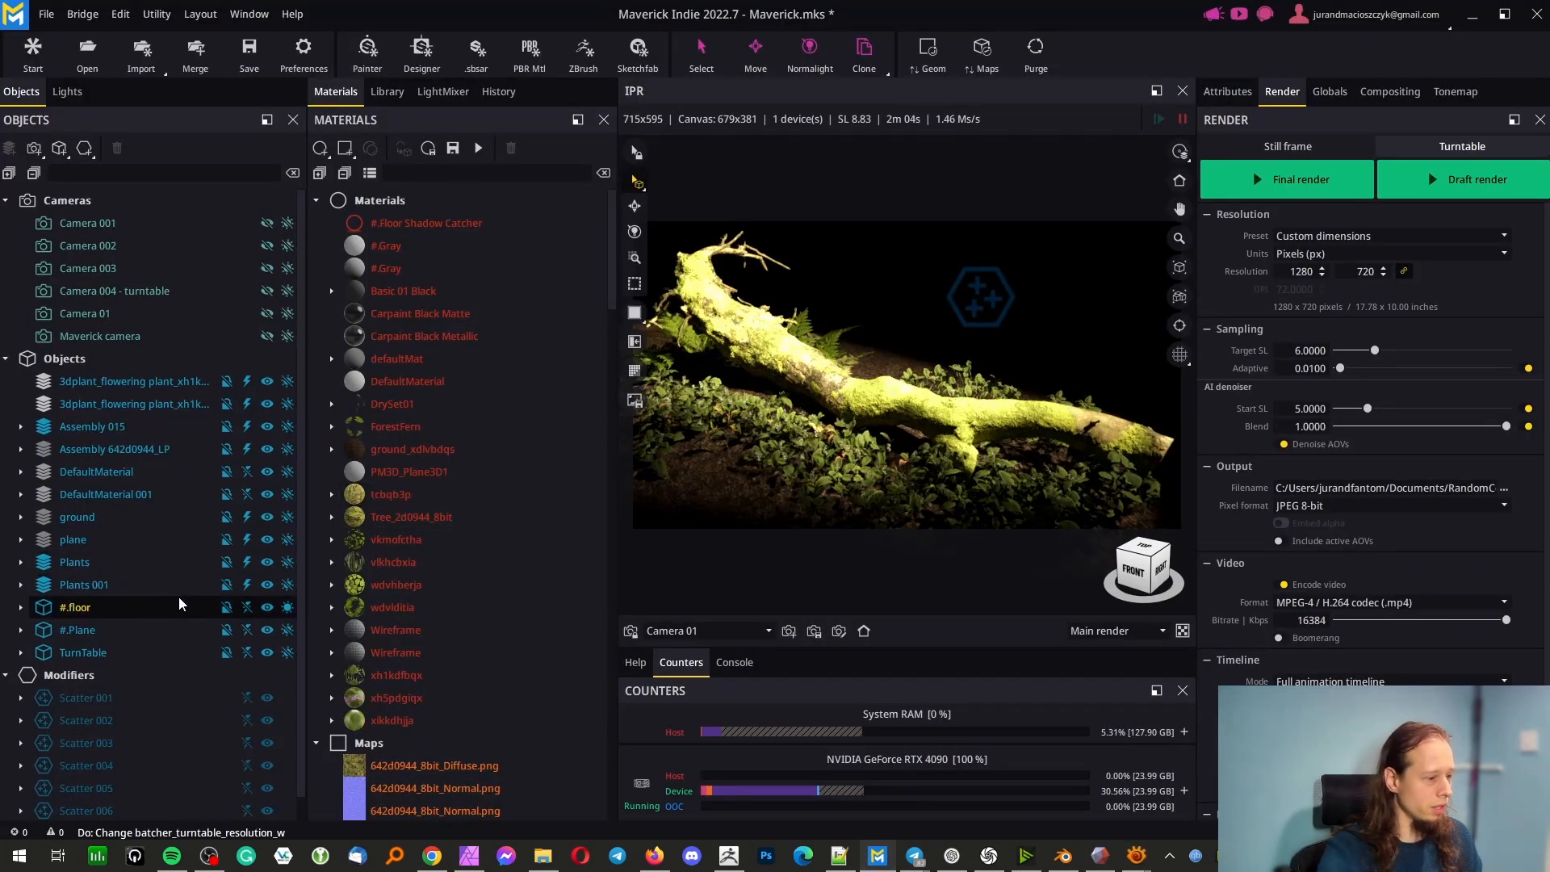
{"action": "left_click", "coordinate": [250, 585]}
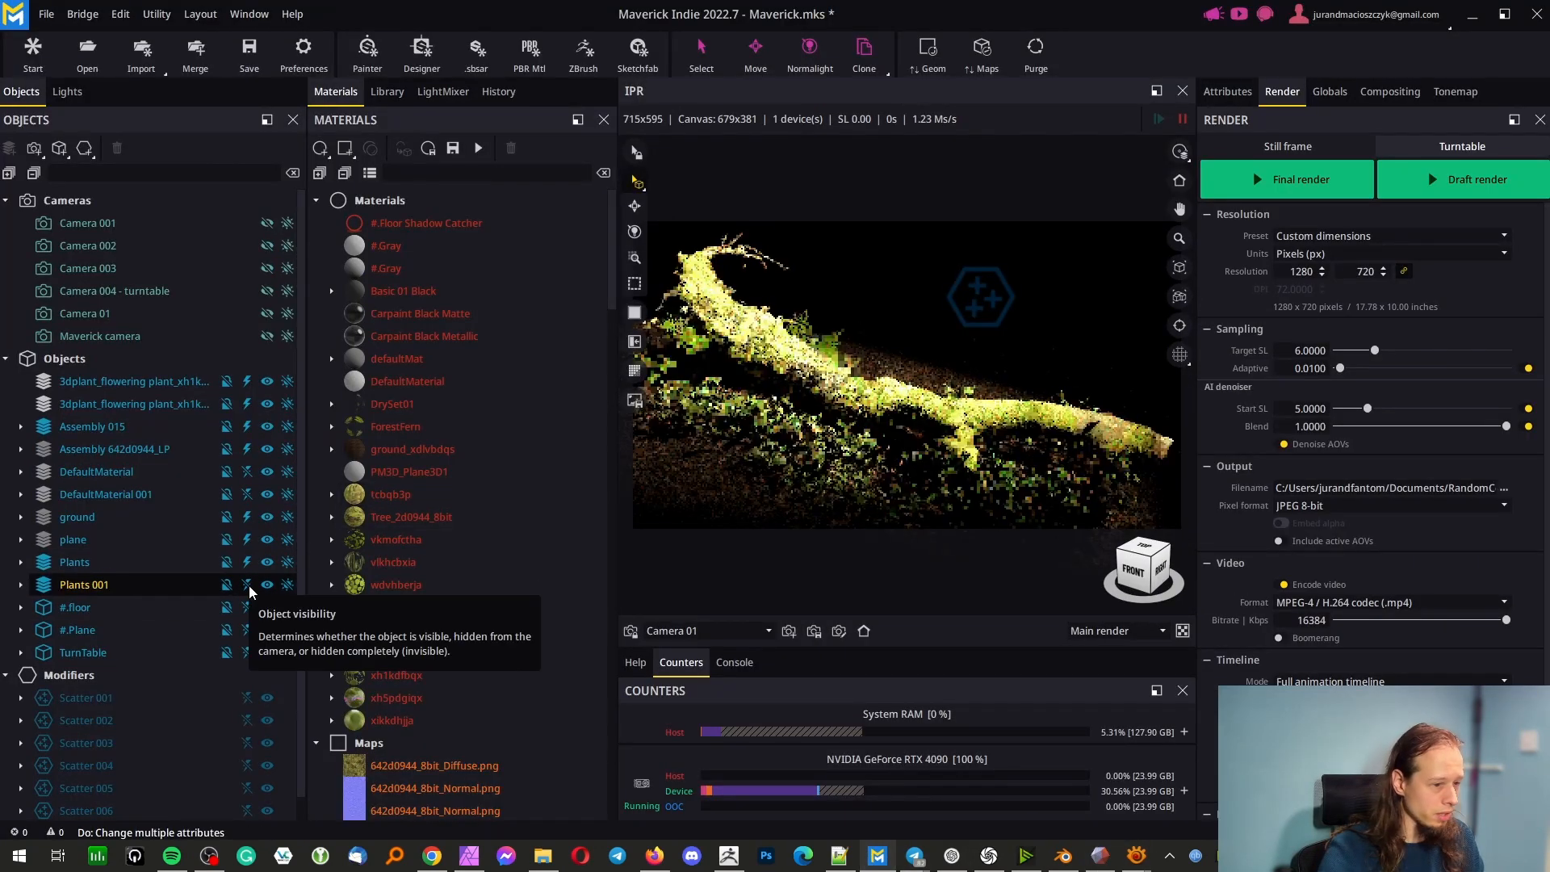
{"action": "left_click", "coordinate": [247, 562]}
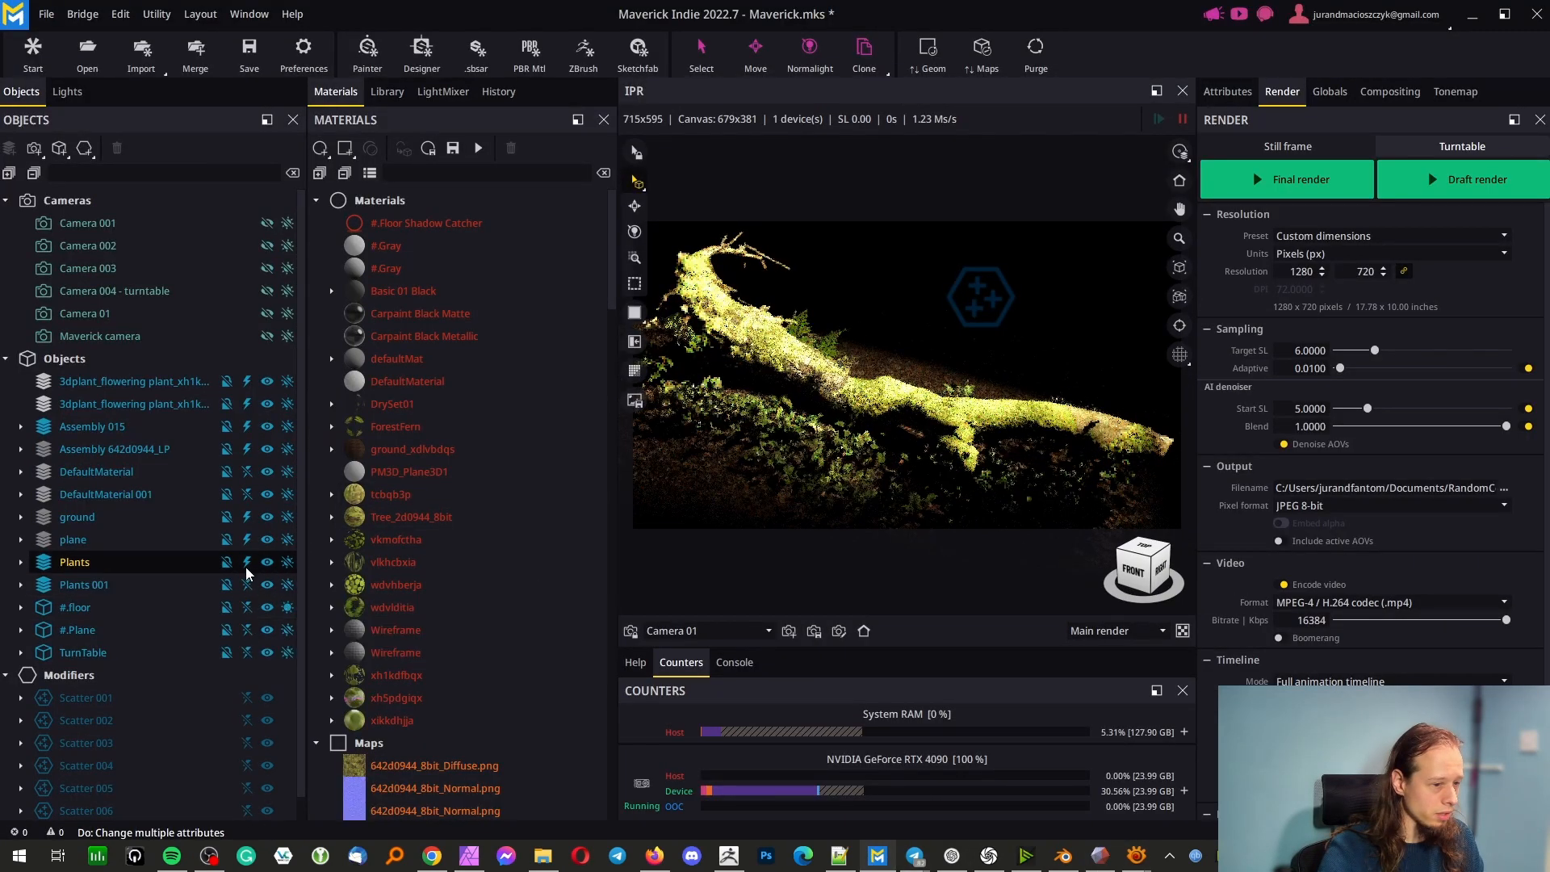
{"action": "left_click", "coordinate": [247, 471]}
{"action": "left_click", "coordinate": [248, 477]}
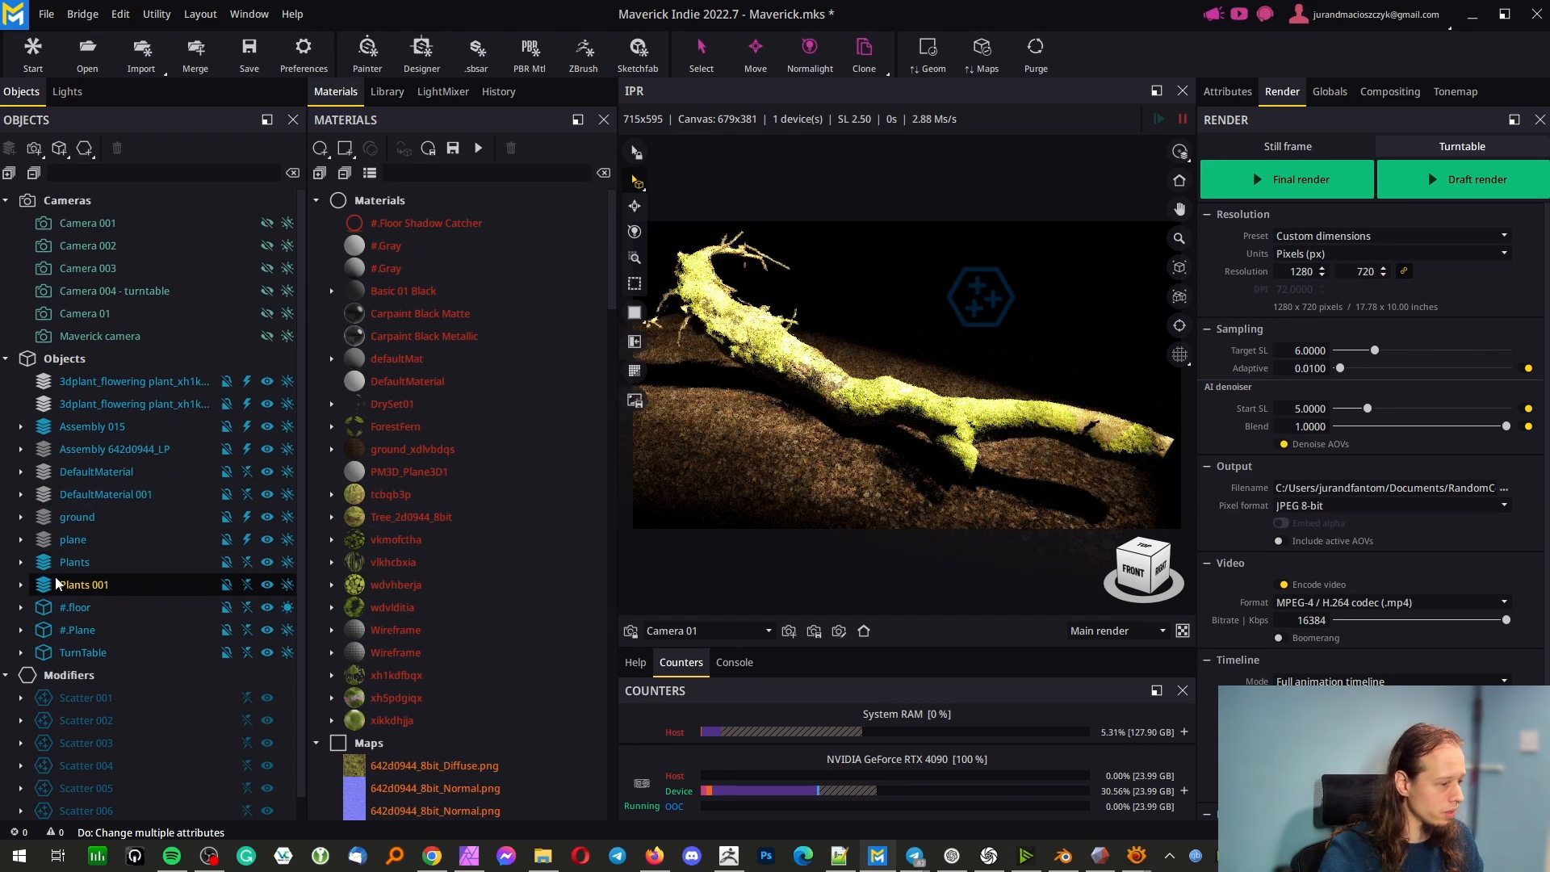
{"action": "left_click", "coordinate": [20, 562]}
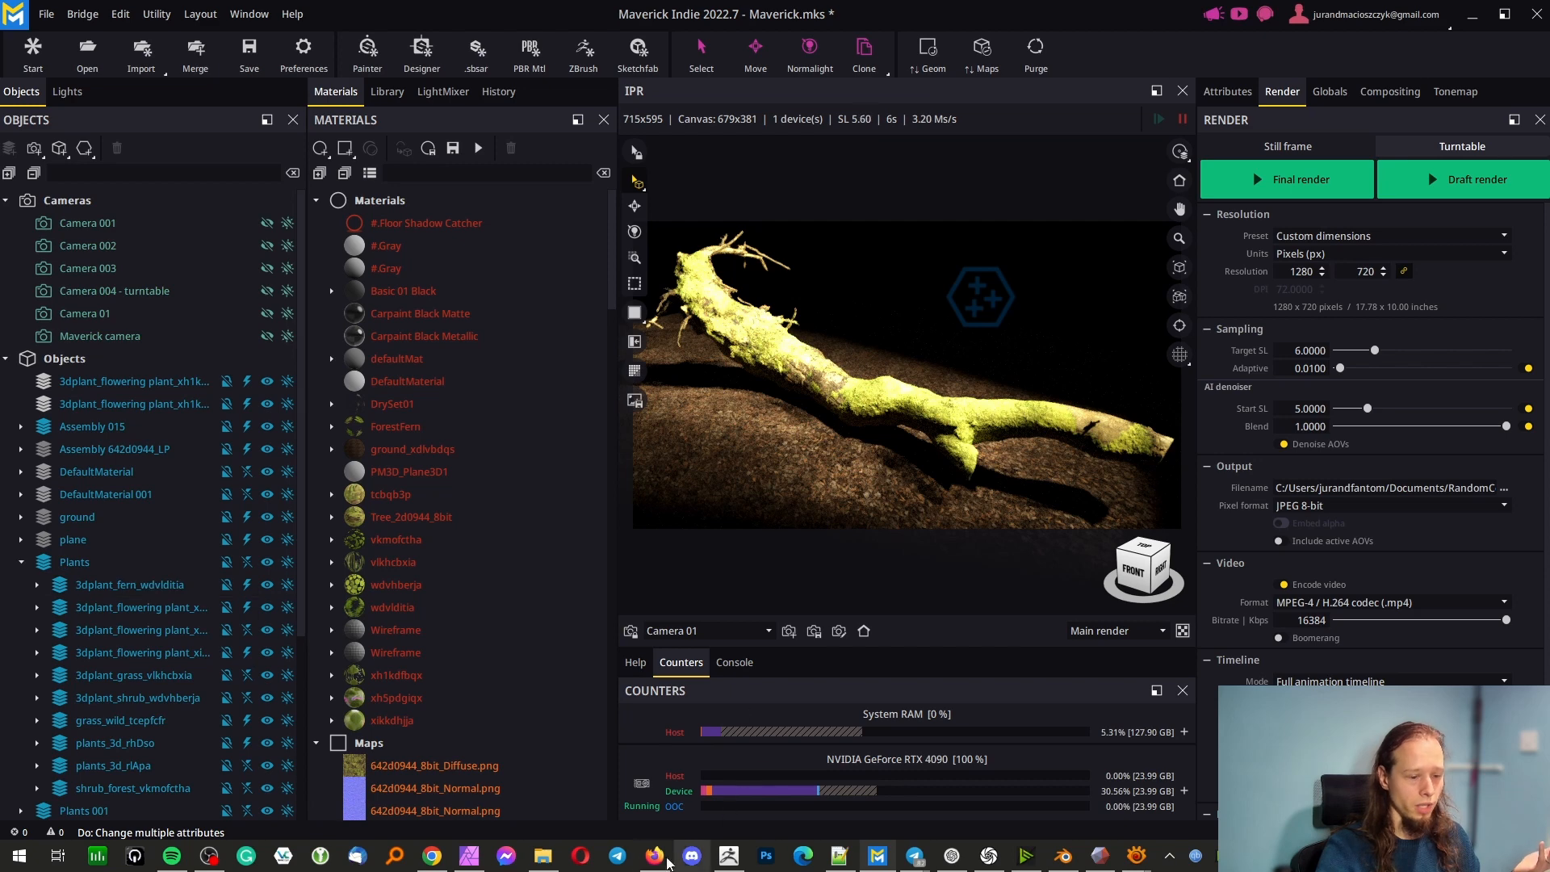
Reopen the Maverick scene screenshot in File Explorer, examine the grass plants beside the human figure up close, and close it
{"action": "left_click", "coordinate": [544, 856]}
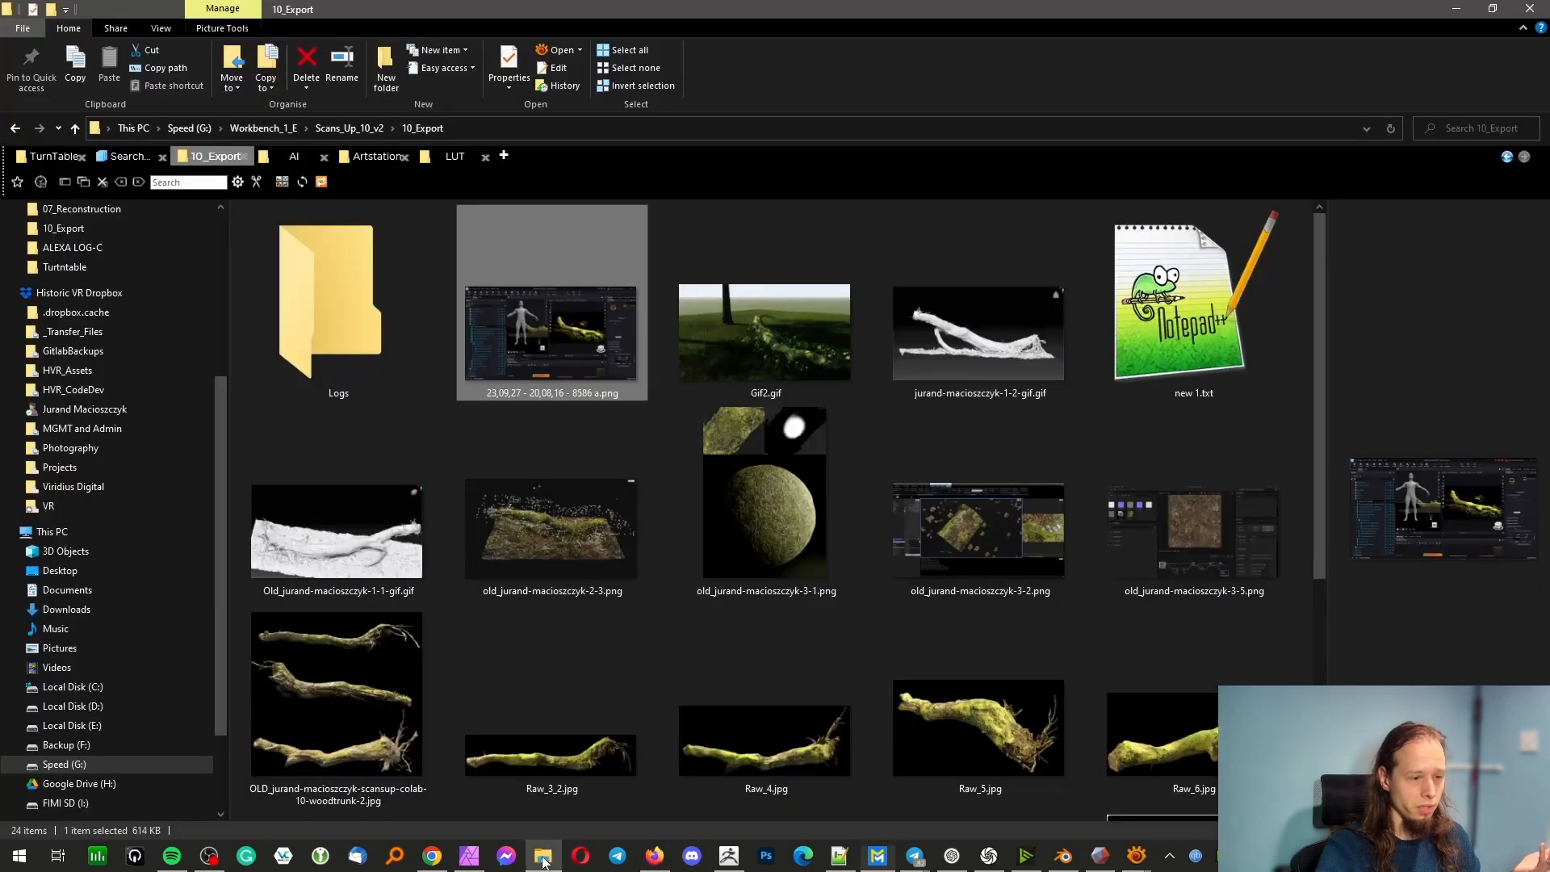
{"action": "double_click", "coordinate": [554, 327]}
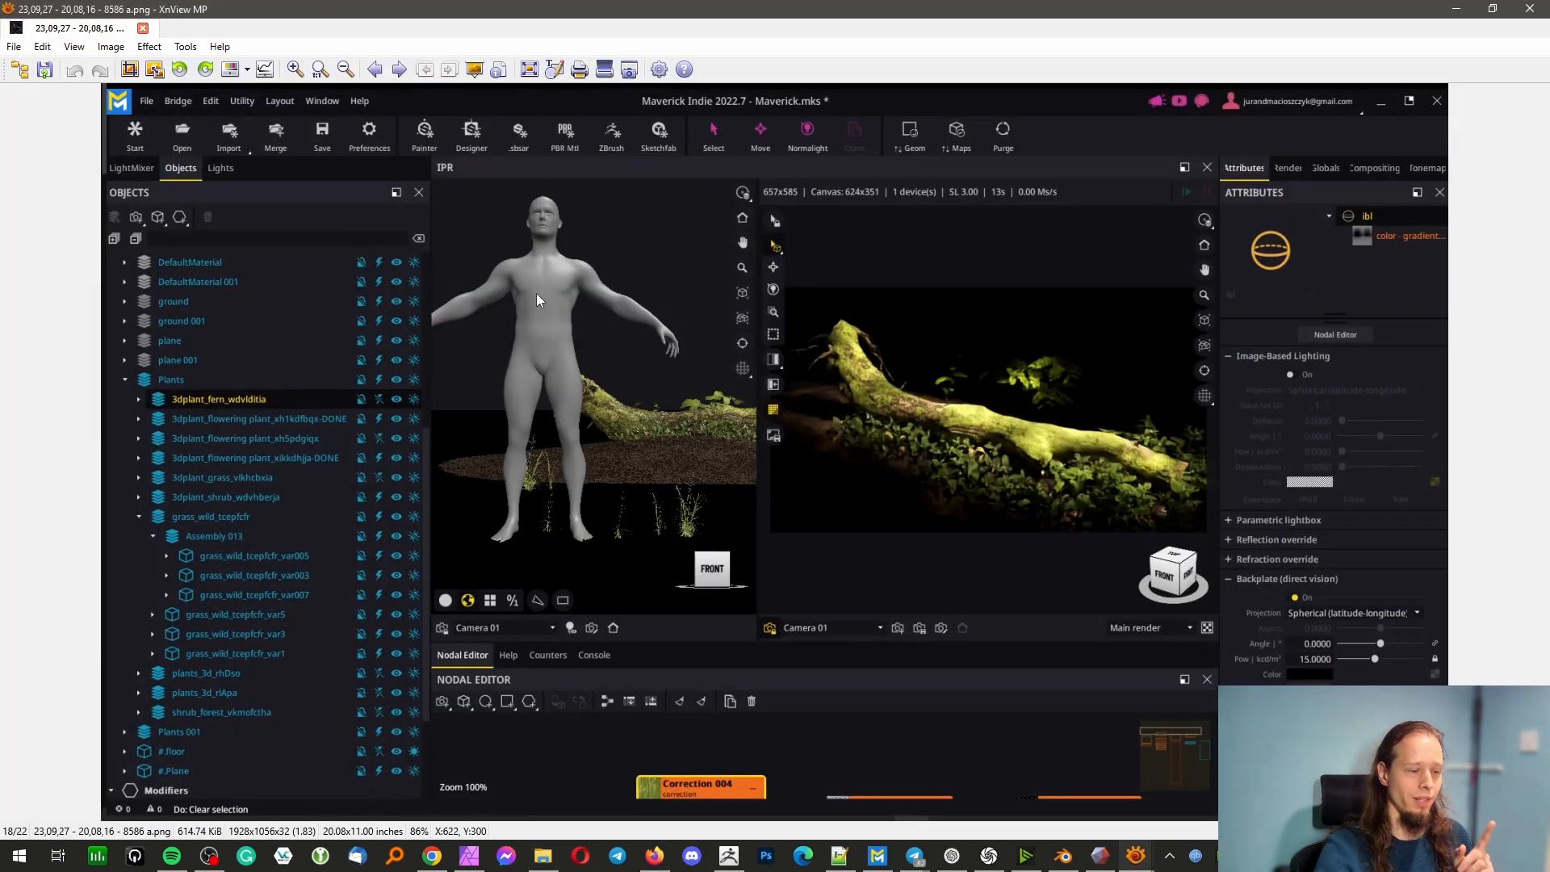
{"action": "scroll", "coordinate": [637, 536], "scroll_direction": "up", "scroll_amount": 3}
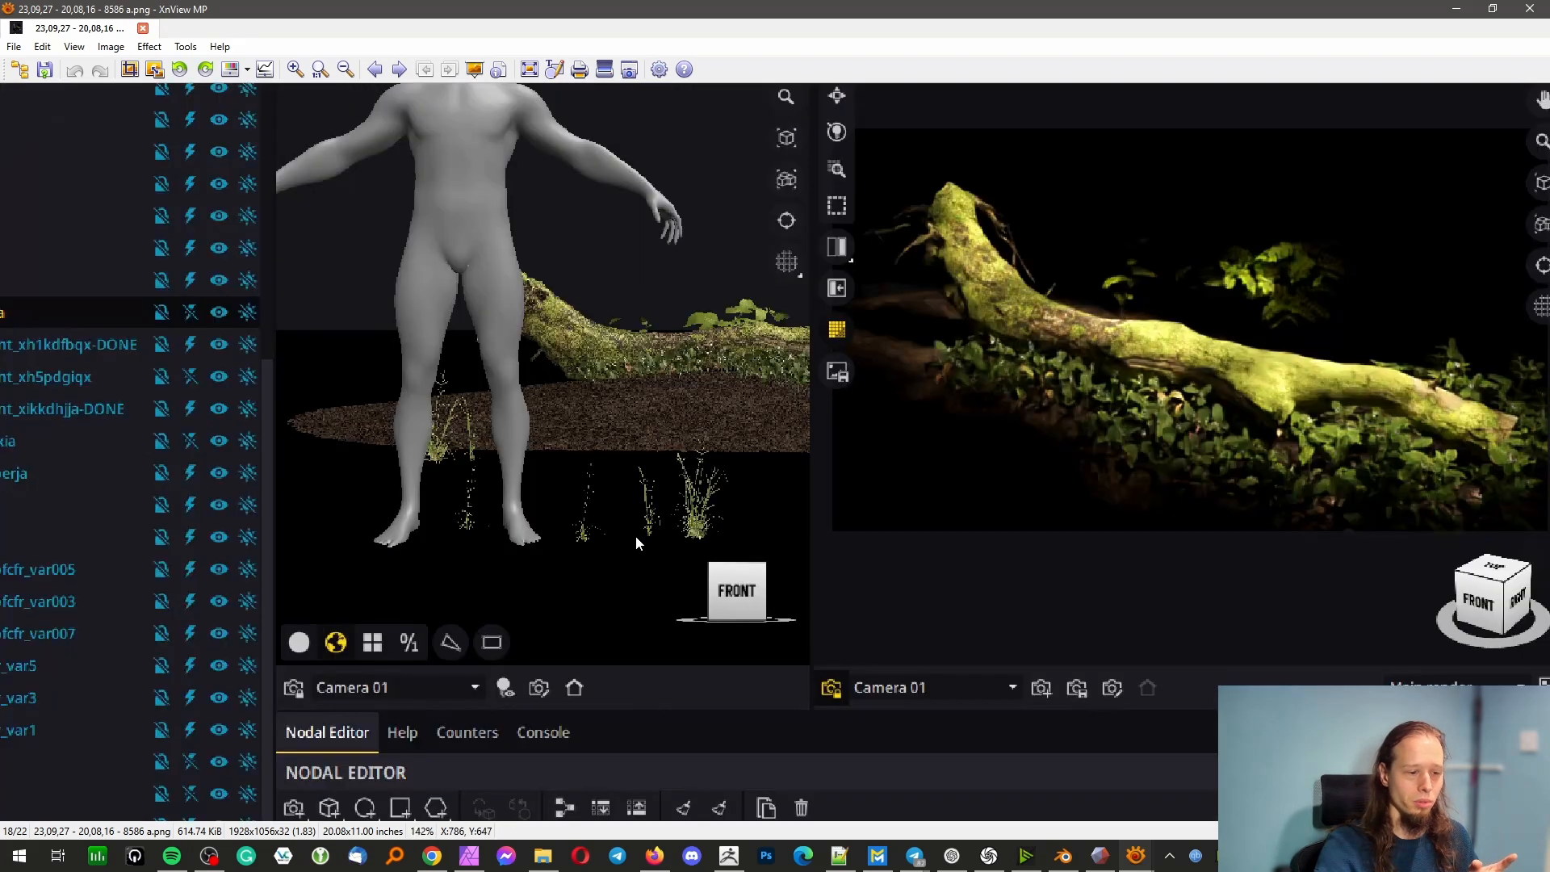
{"action": "scroll", "coordinate": [565, 436], "scroll_direction": "down", "scroll_amount": 1}
{"action": "scroll", "coordinate": [604, 574], "scroll_direction": "down", "scroll_amount": 1}
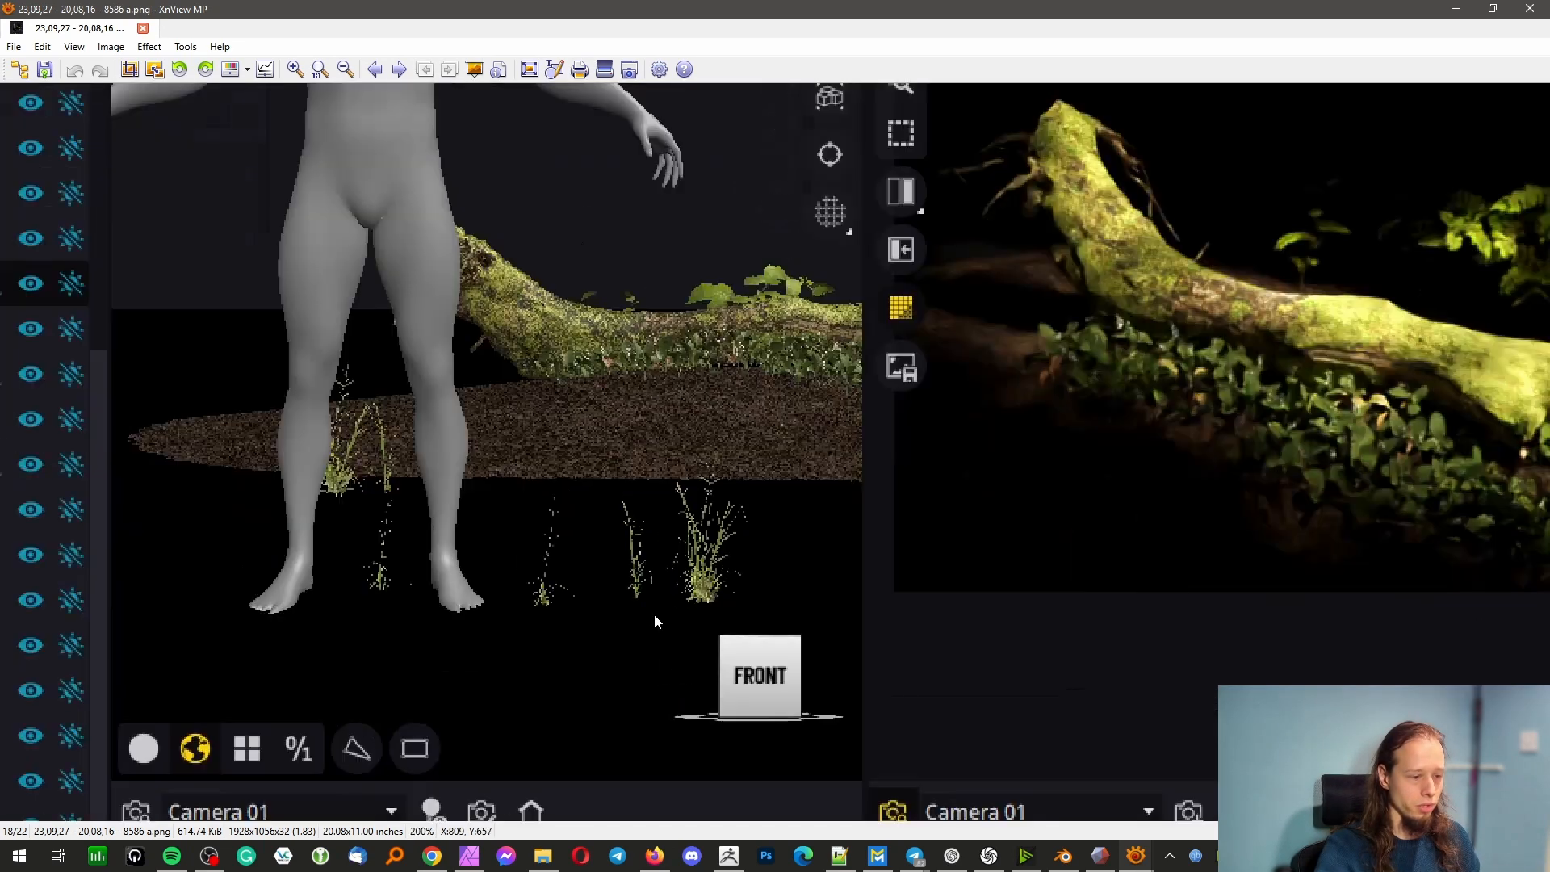
{"action": "scroll", "coordinate": [678, 596], "scroll_direction": "up", "scroll_amount": 1}
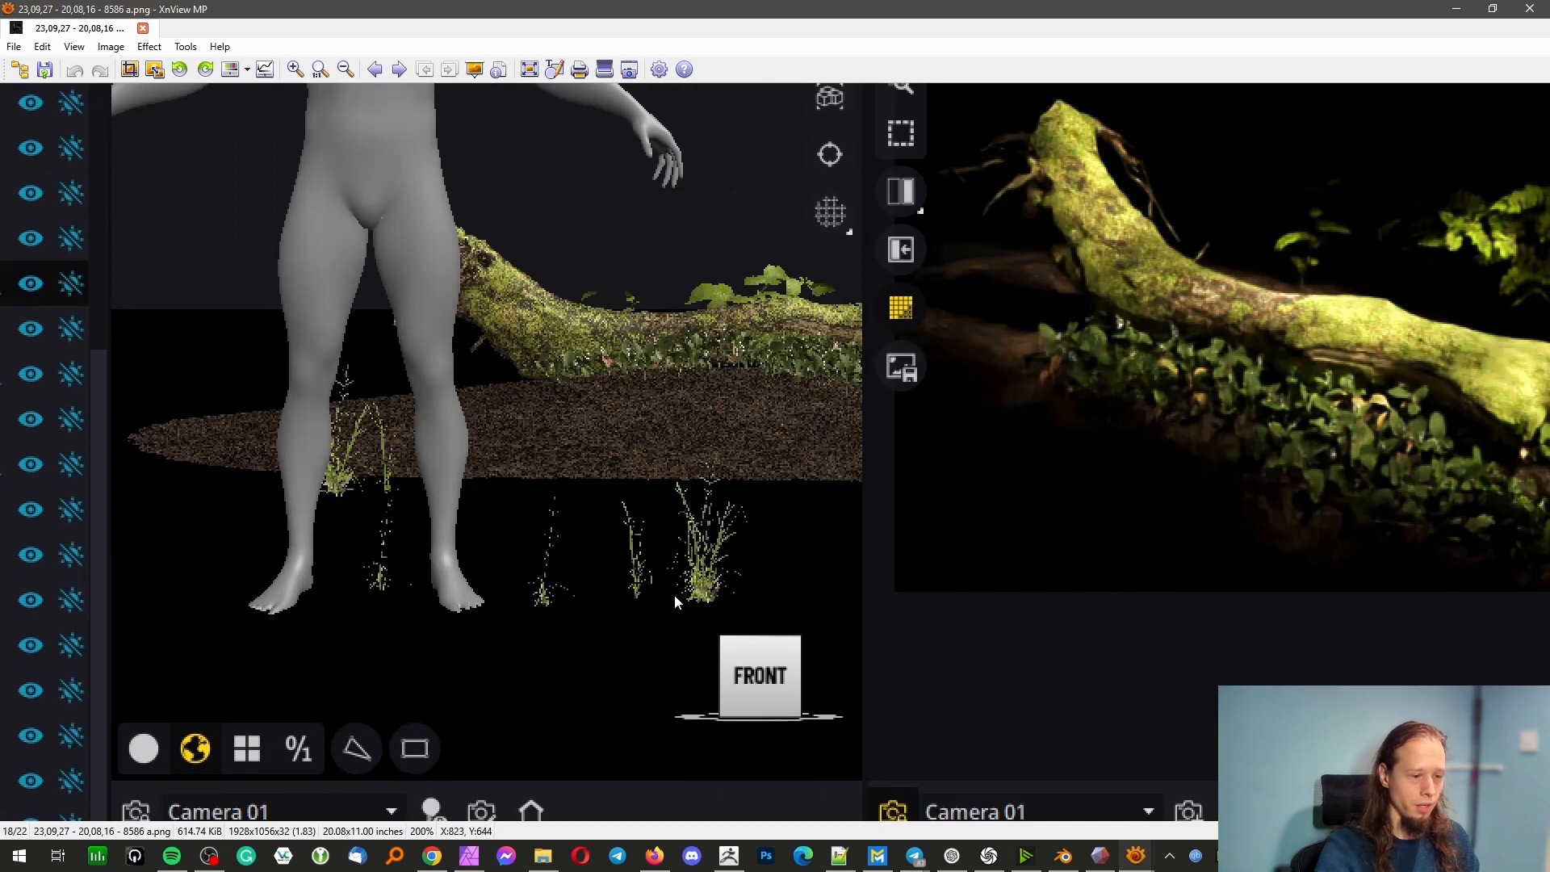
{"action": "scroll", "coordinate": [582, 535], "scroll_direction": "down", "scroll_amount": 1}
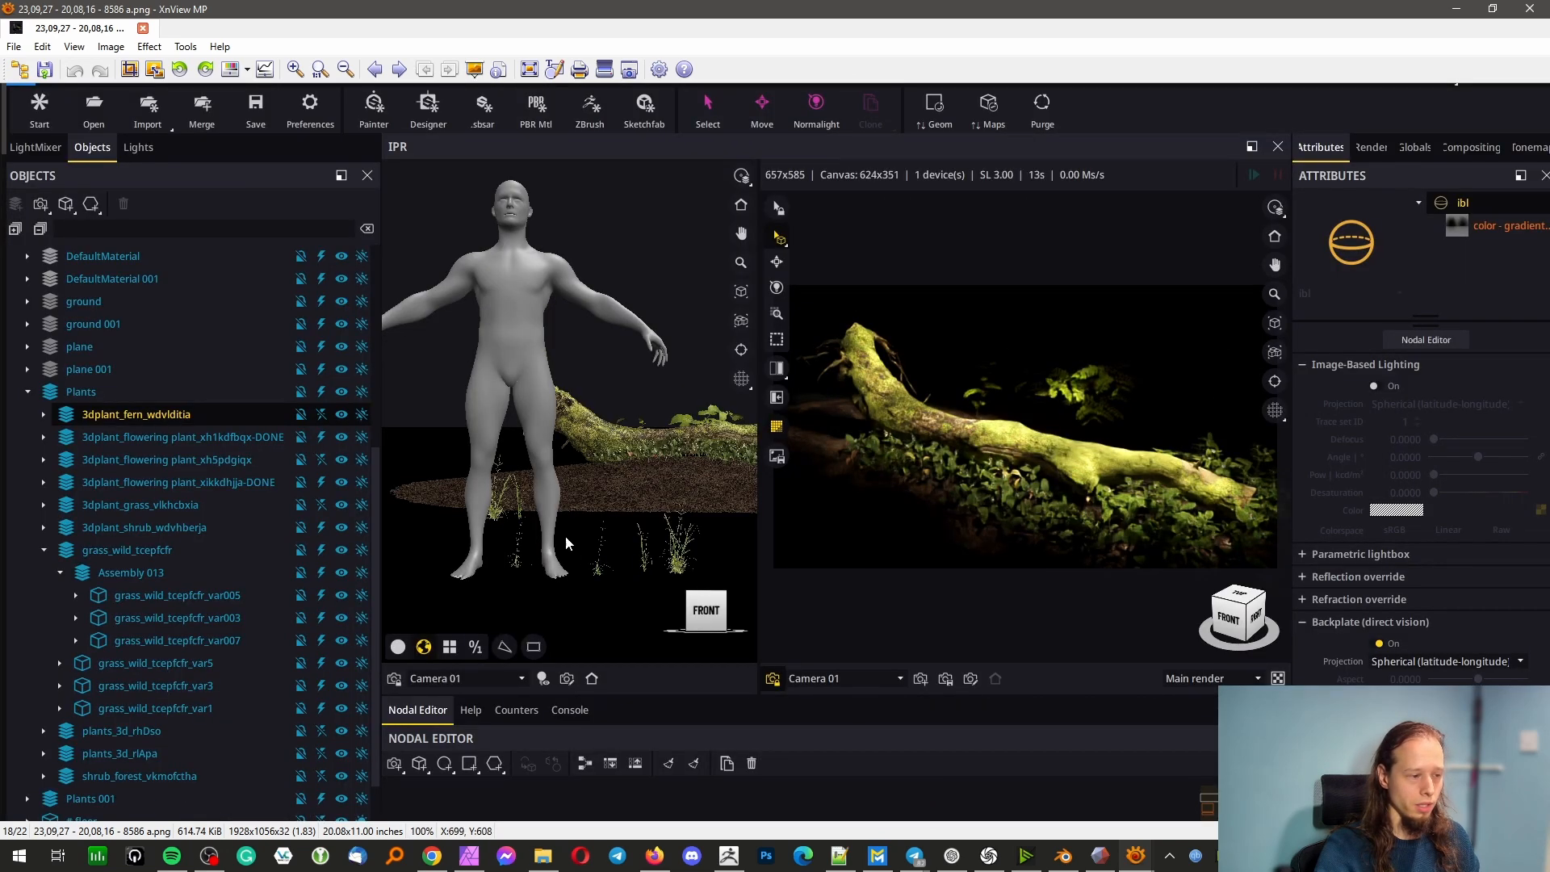
{"action": "left_click", "coordinate": [1529, 9]}
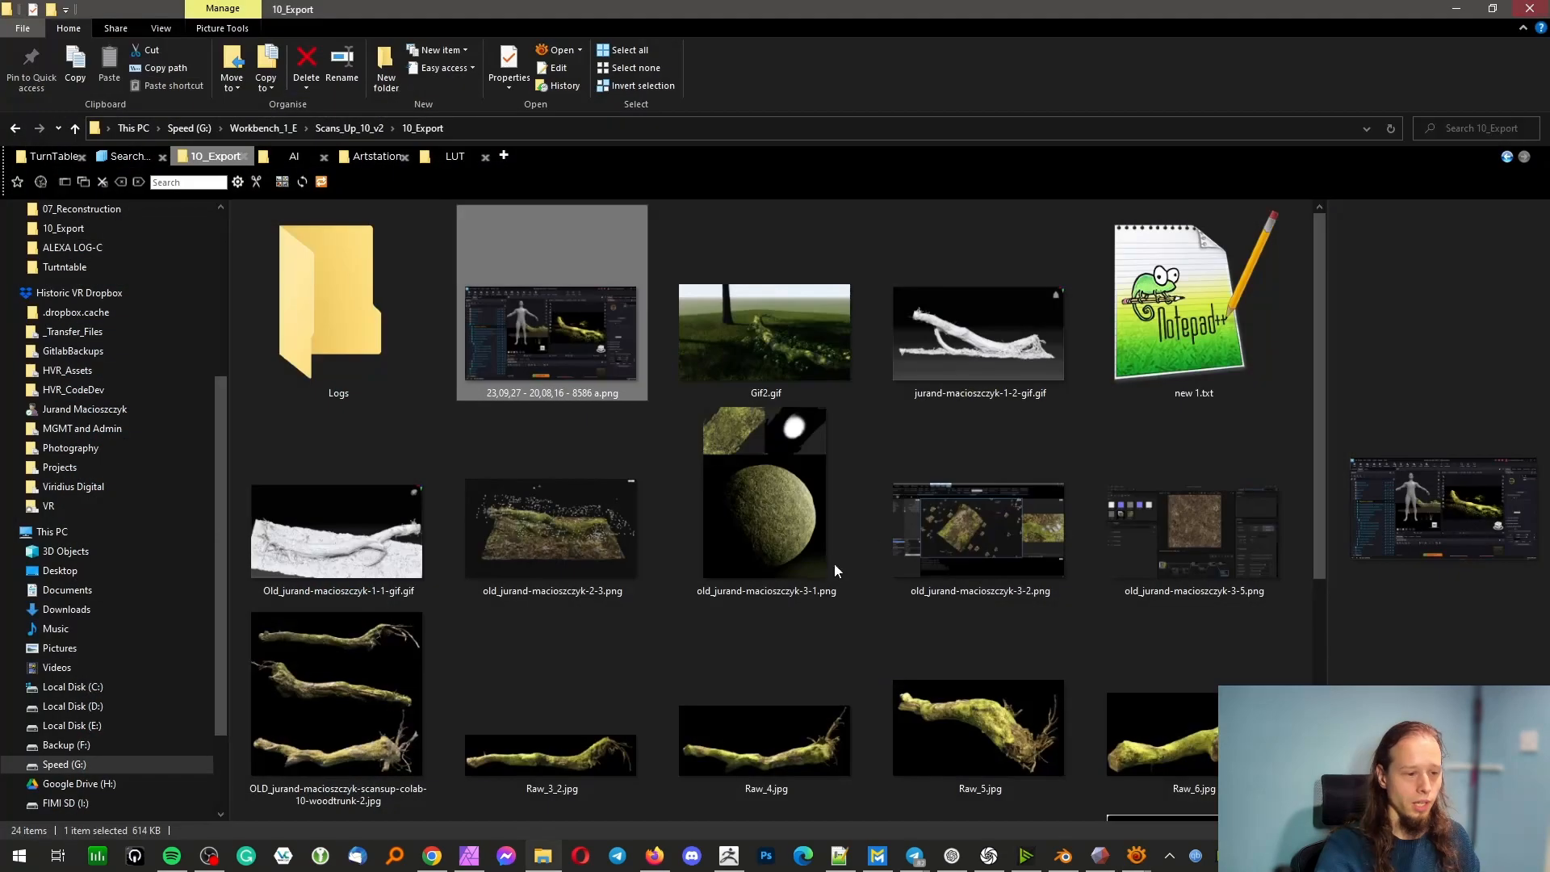
Replay the Gif2.gif scene-building animation and return to the export folder's file list
{"action": "double_click", "coordinate": [788, 354]}
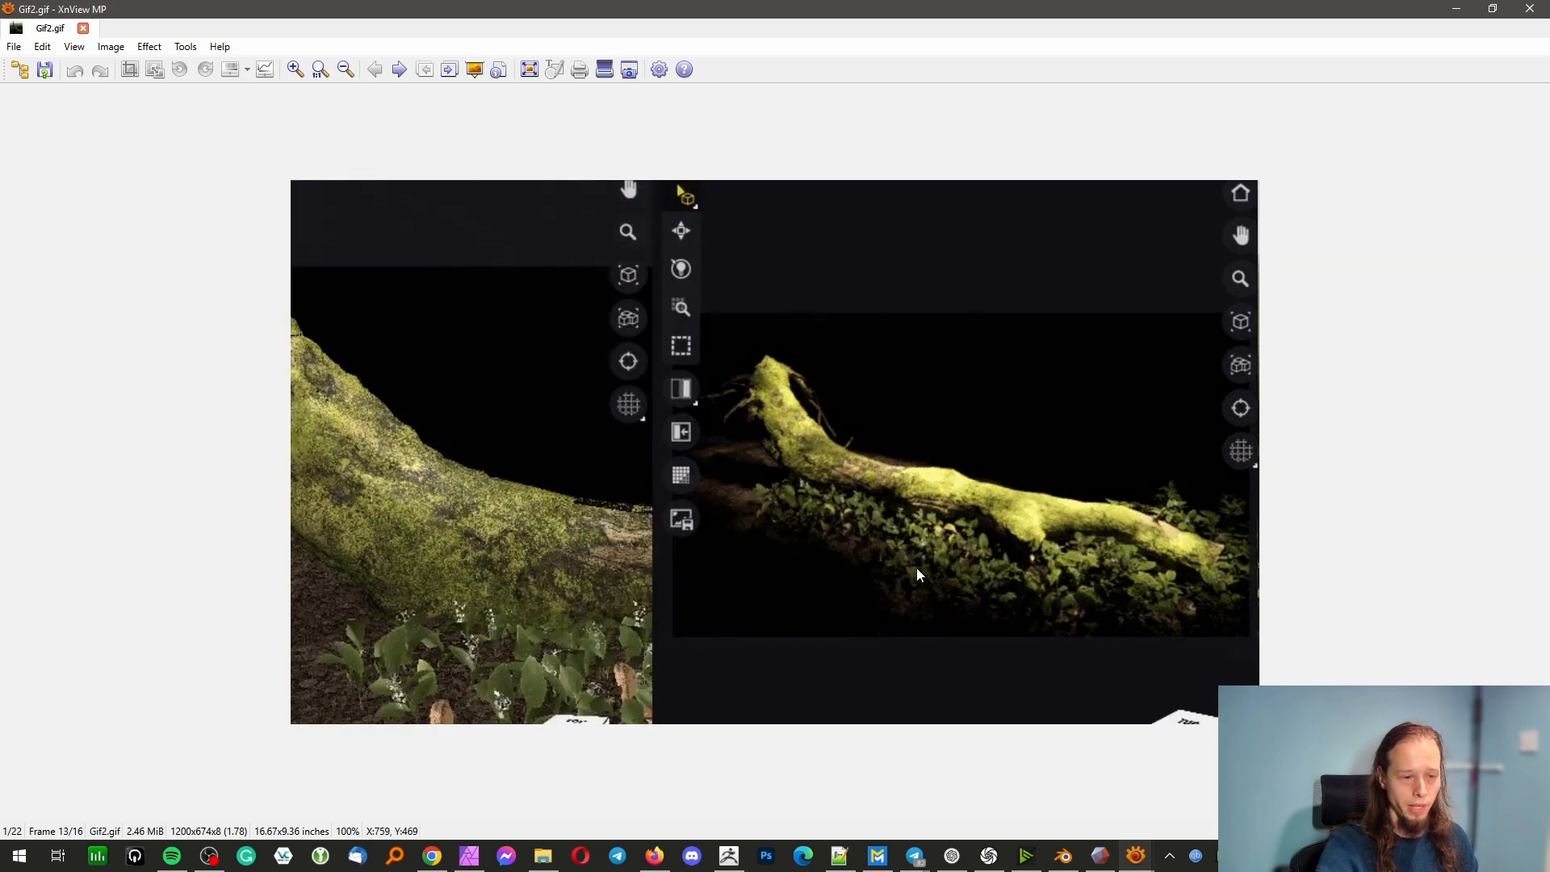
{"action": "left_click", "coordinate": [543, 856]}
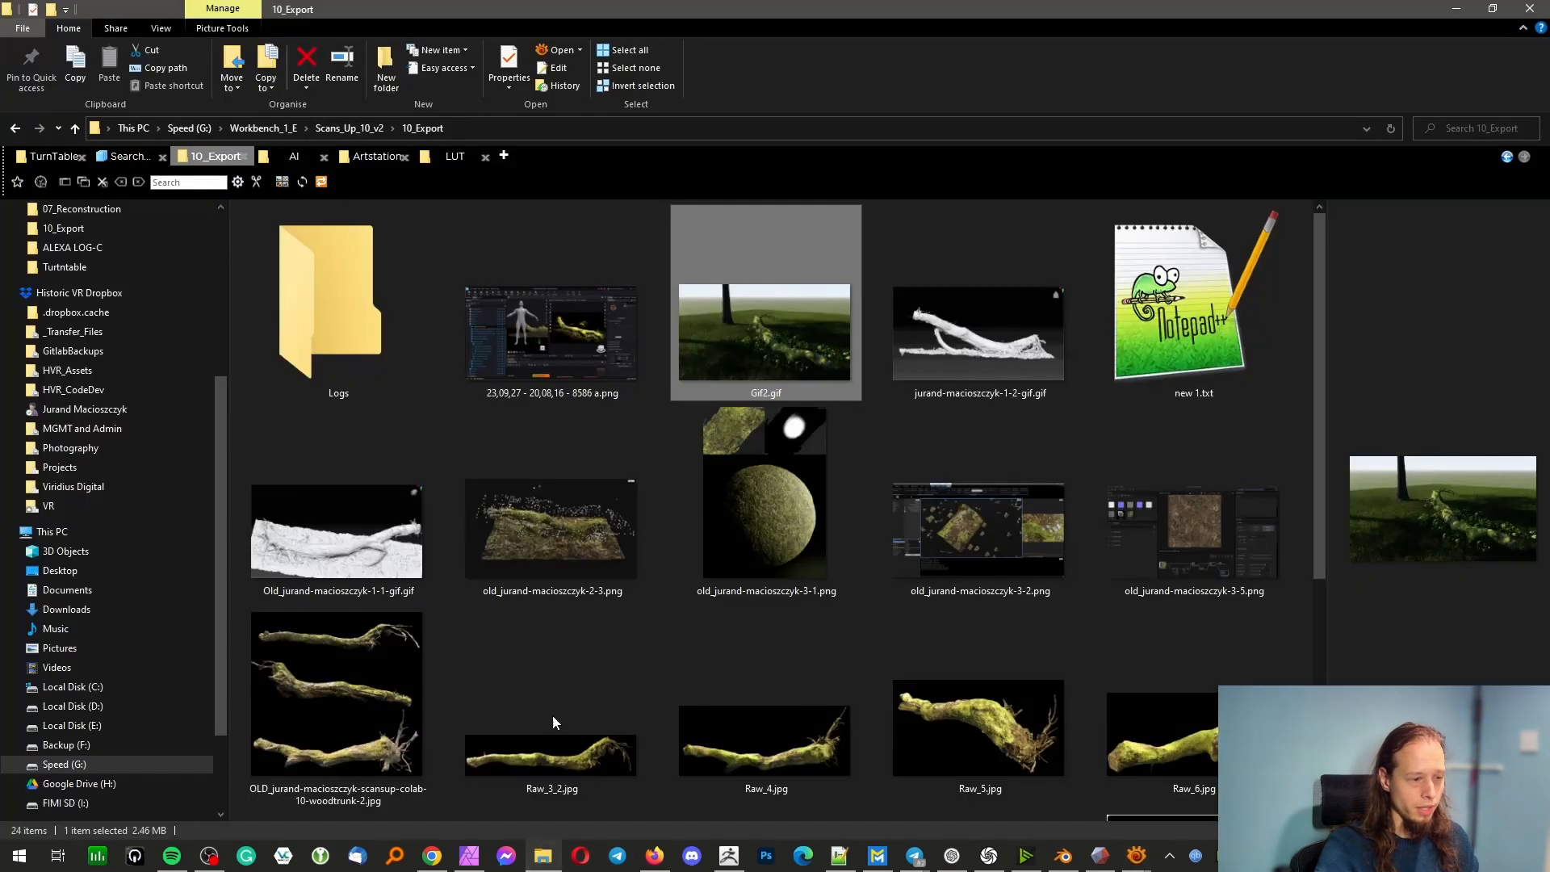
Go up to the Scans_Up_10_v2 folder and open the Ref folder inside 09_Presentation
{"action": "left_click", "coordinate": [350, 129]}
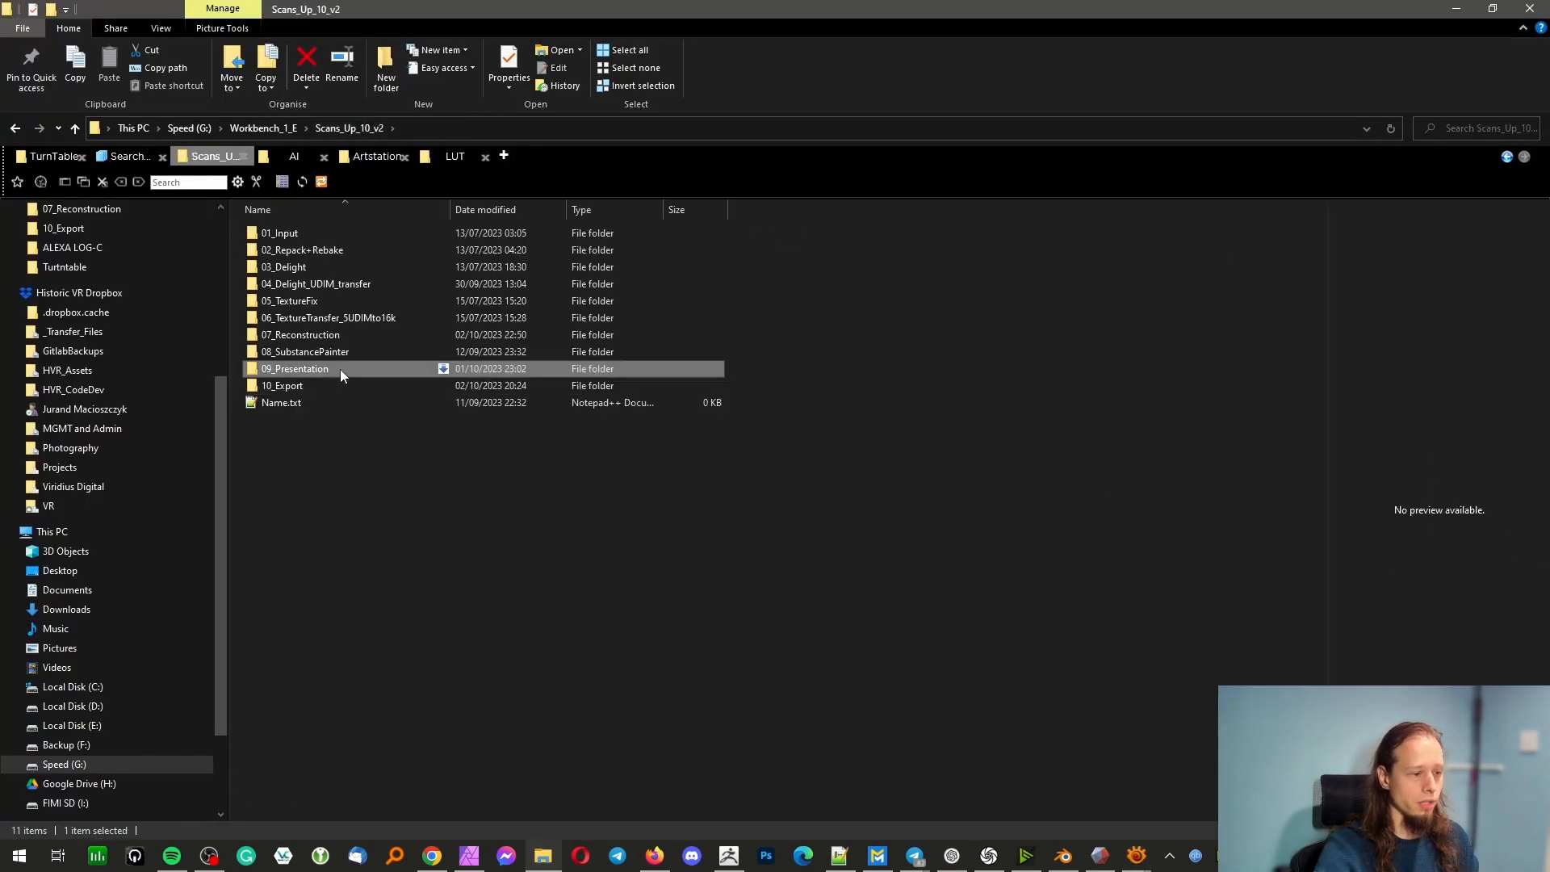
{"action": "double_click", "coordinate": [341, 369]}
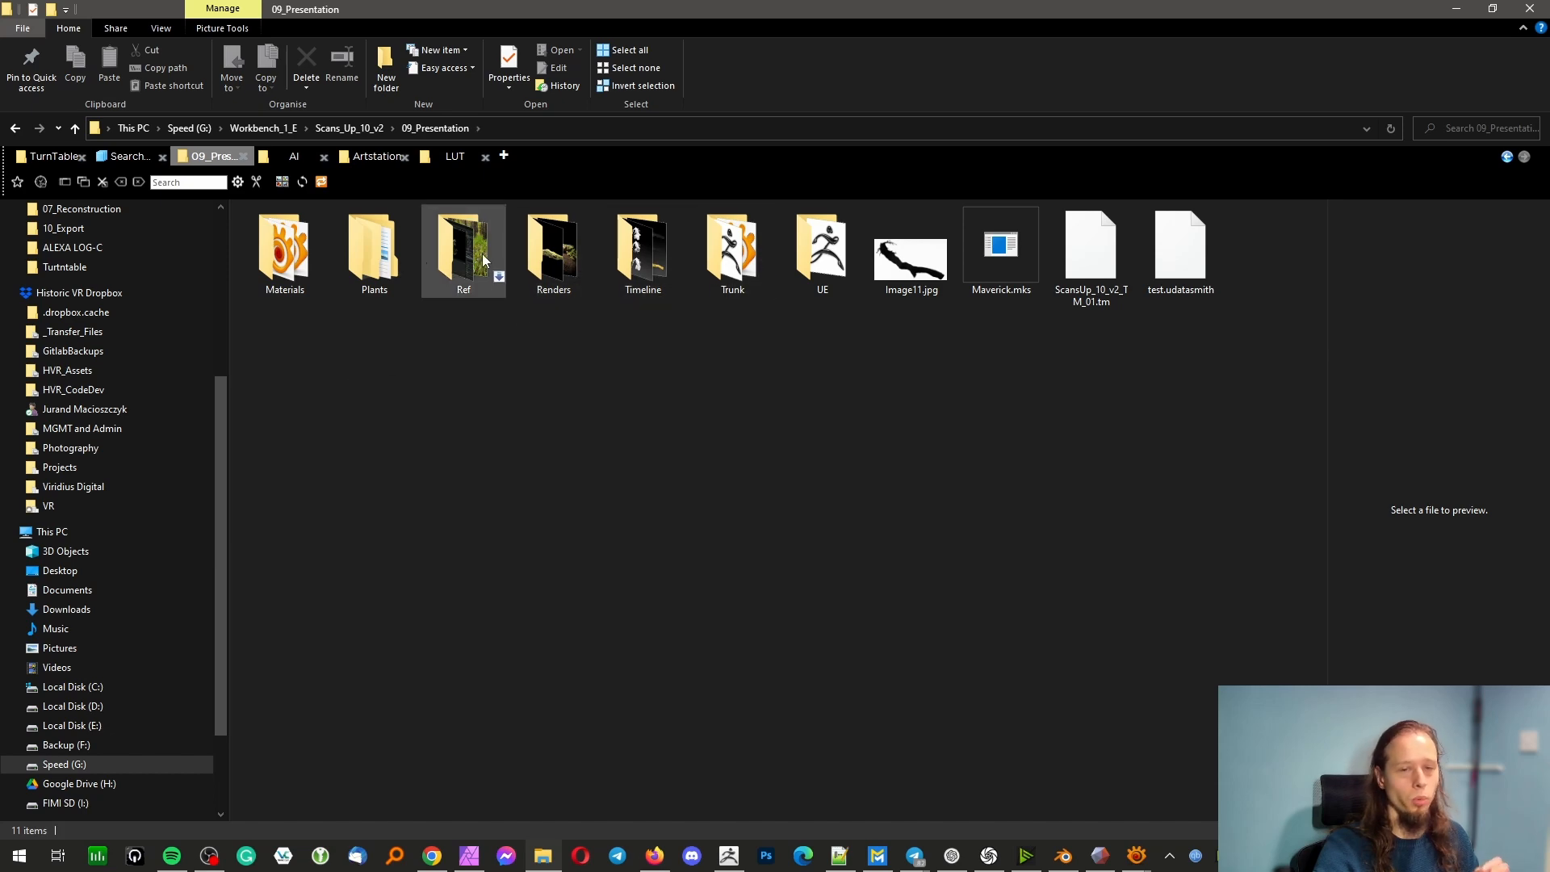
{"action": "left_click", "coordinate": [462, 258]}
{"action": "double_click", "coordinate": [462, 258]}
View the reference photo photo_2023-09-26_19-29-54.jpg and the one following it in the Ref folder
{"action": "left_click", "coordinate": [534, 258]}
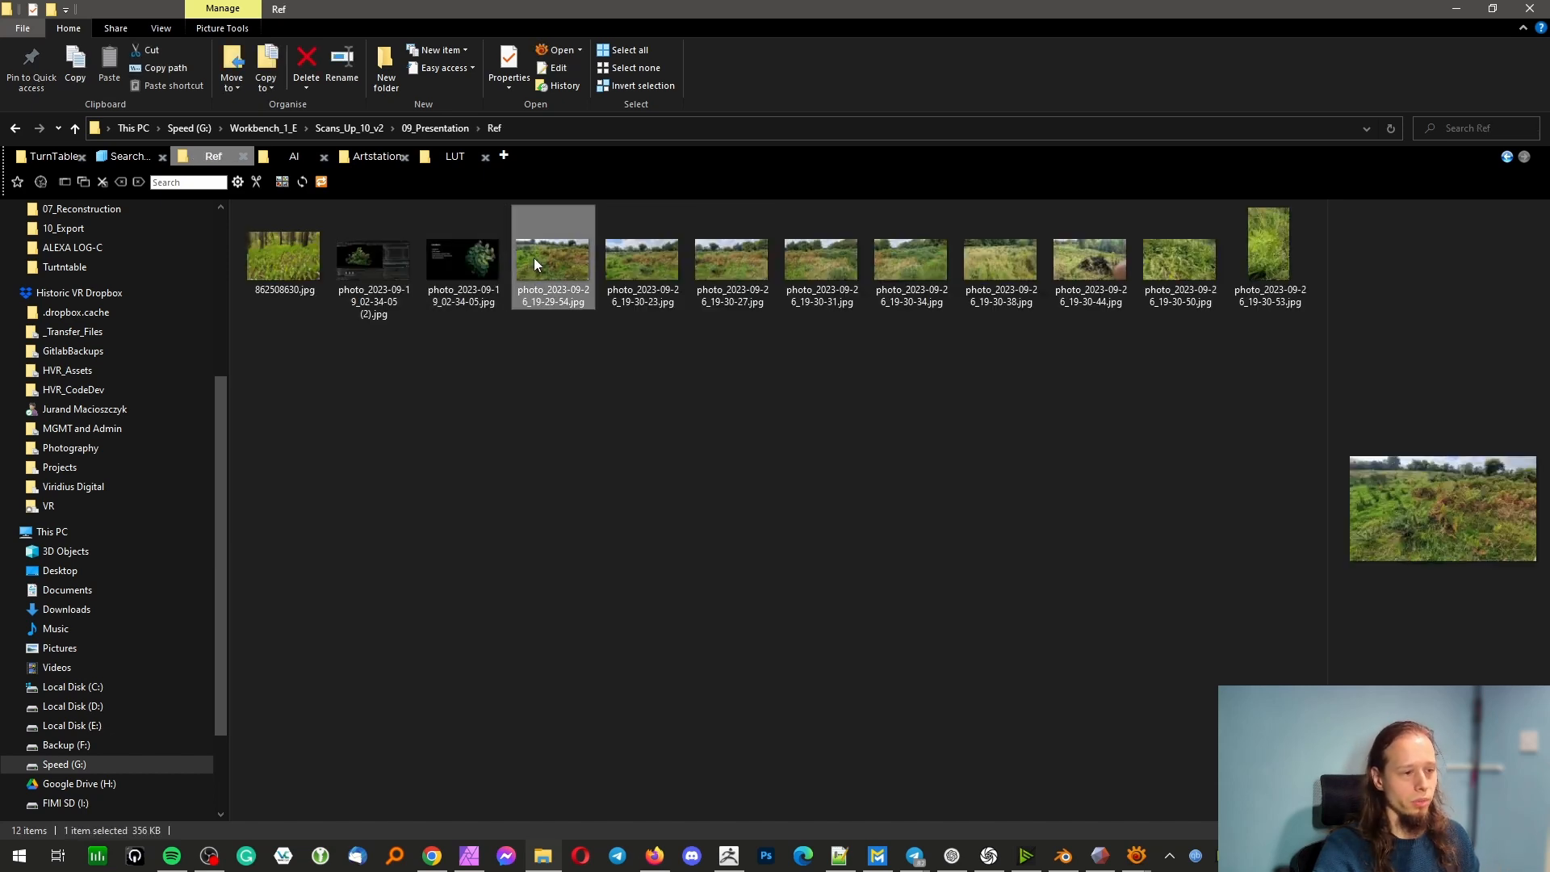
{"action": "double_click", "coordinate": [535, 258]}
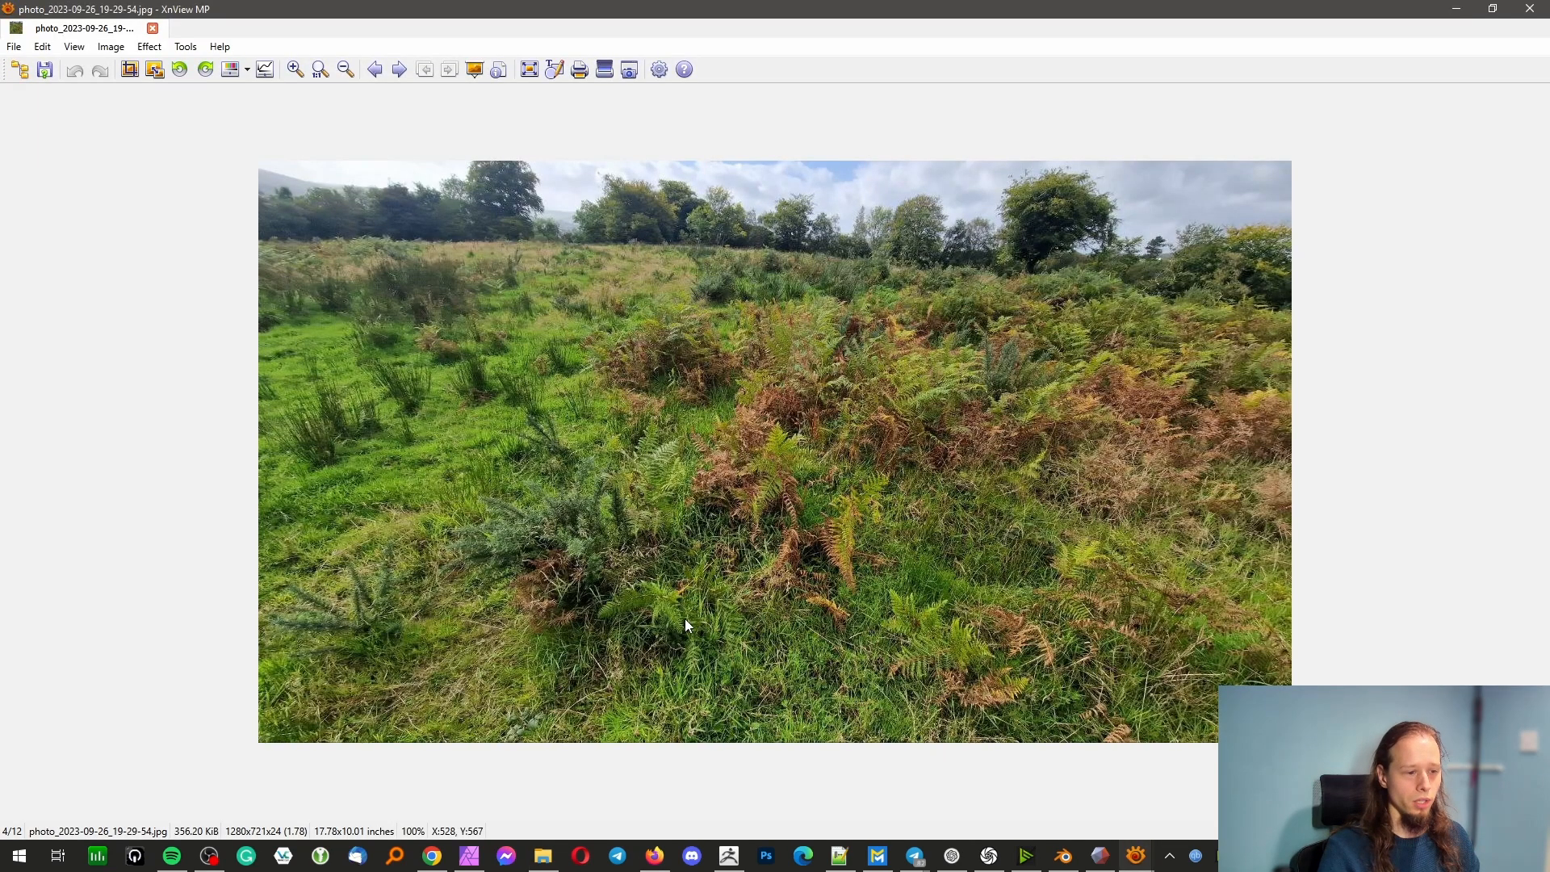
{"action": "key", "text": "Right"}
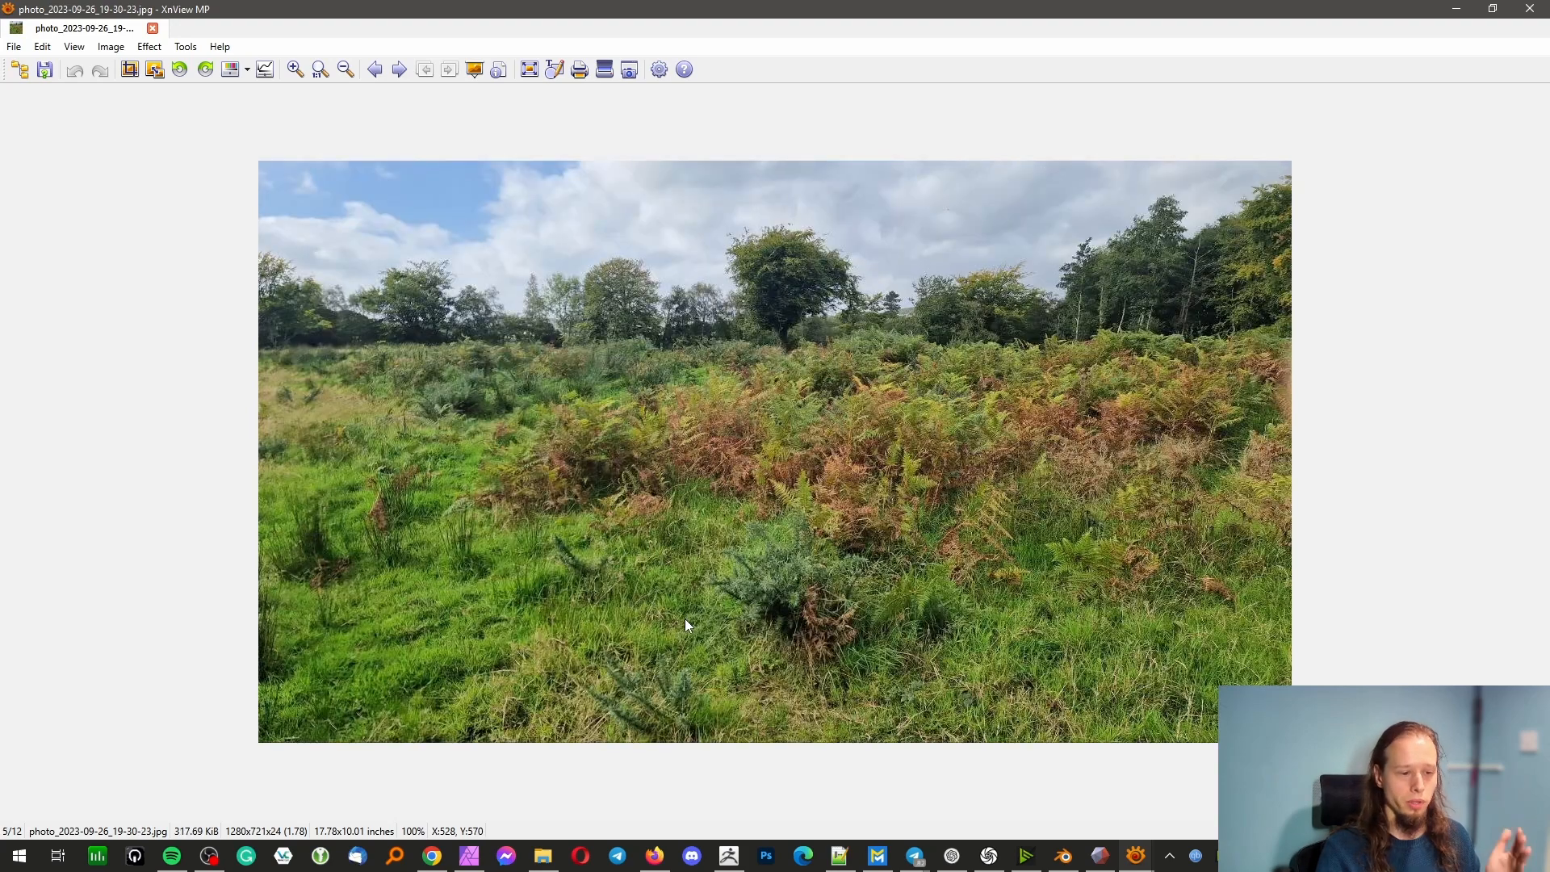
Browse the other reference images in the Ref folder, including 862508630.jpg and the Unreal plant studio screenshot, and close the image viewer
{"action": "key", "text": "Right"}
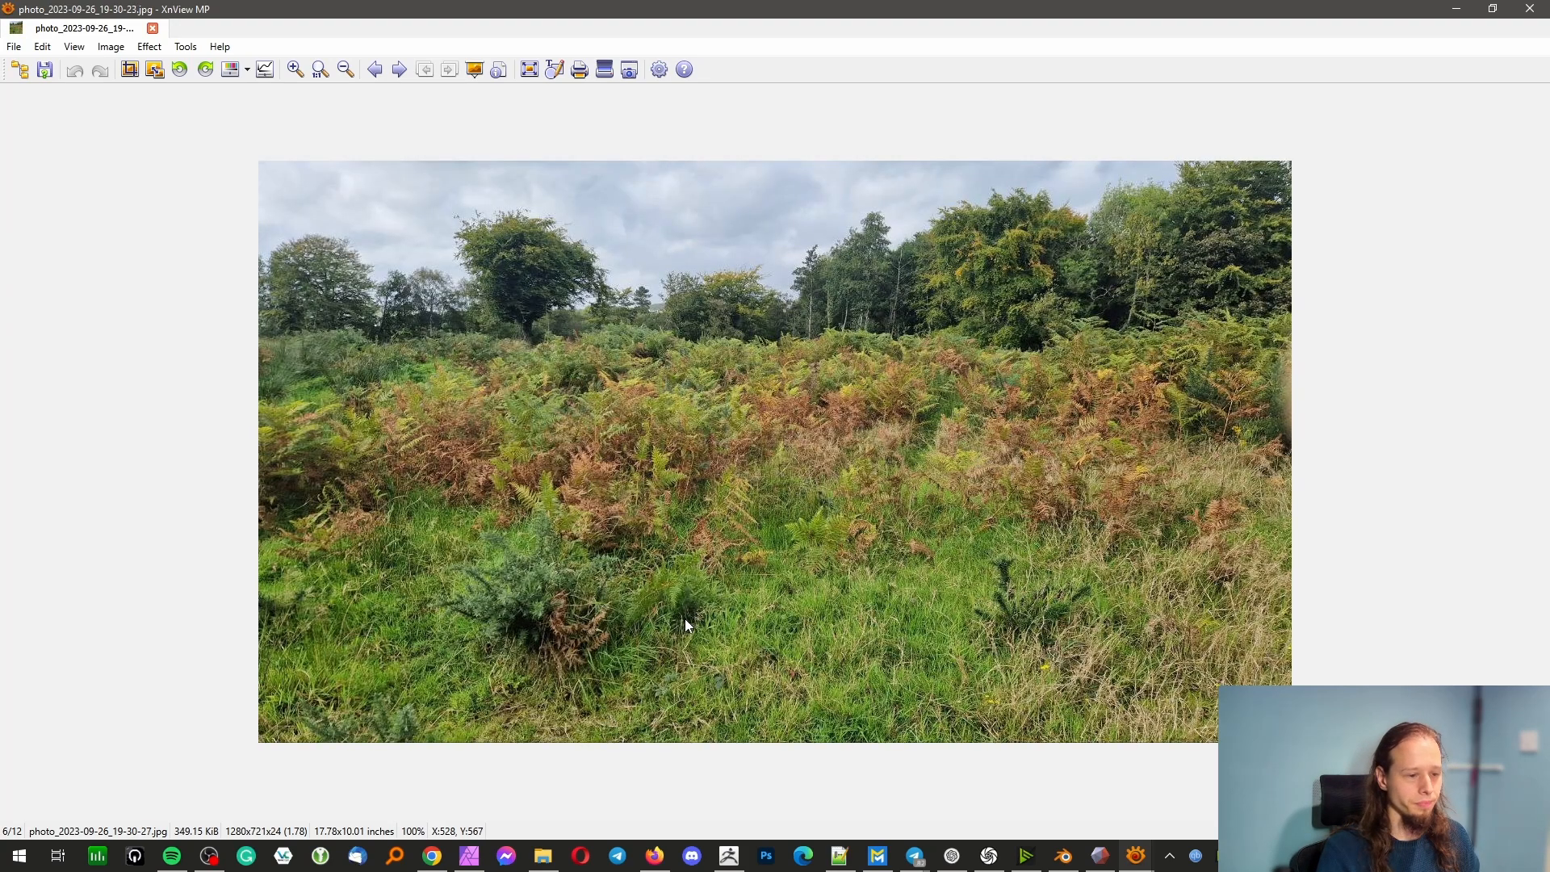
{"action": "key", "text": "Left"}
{"action": "key", "text": "Left"}
{"action": "key", "text": "Left"}
{"action": "key", "text": "Left"}
{"action": "key", "text": "Left"}
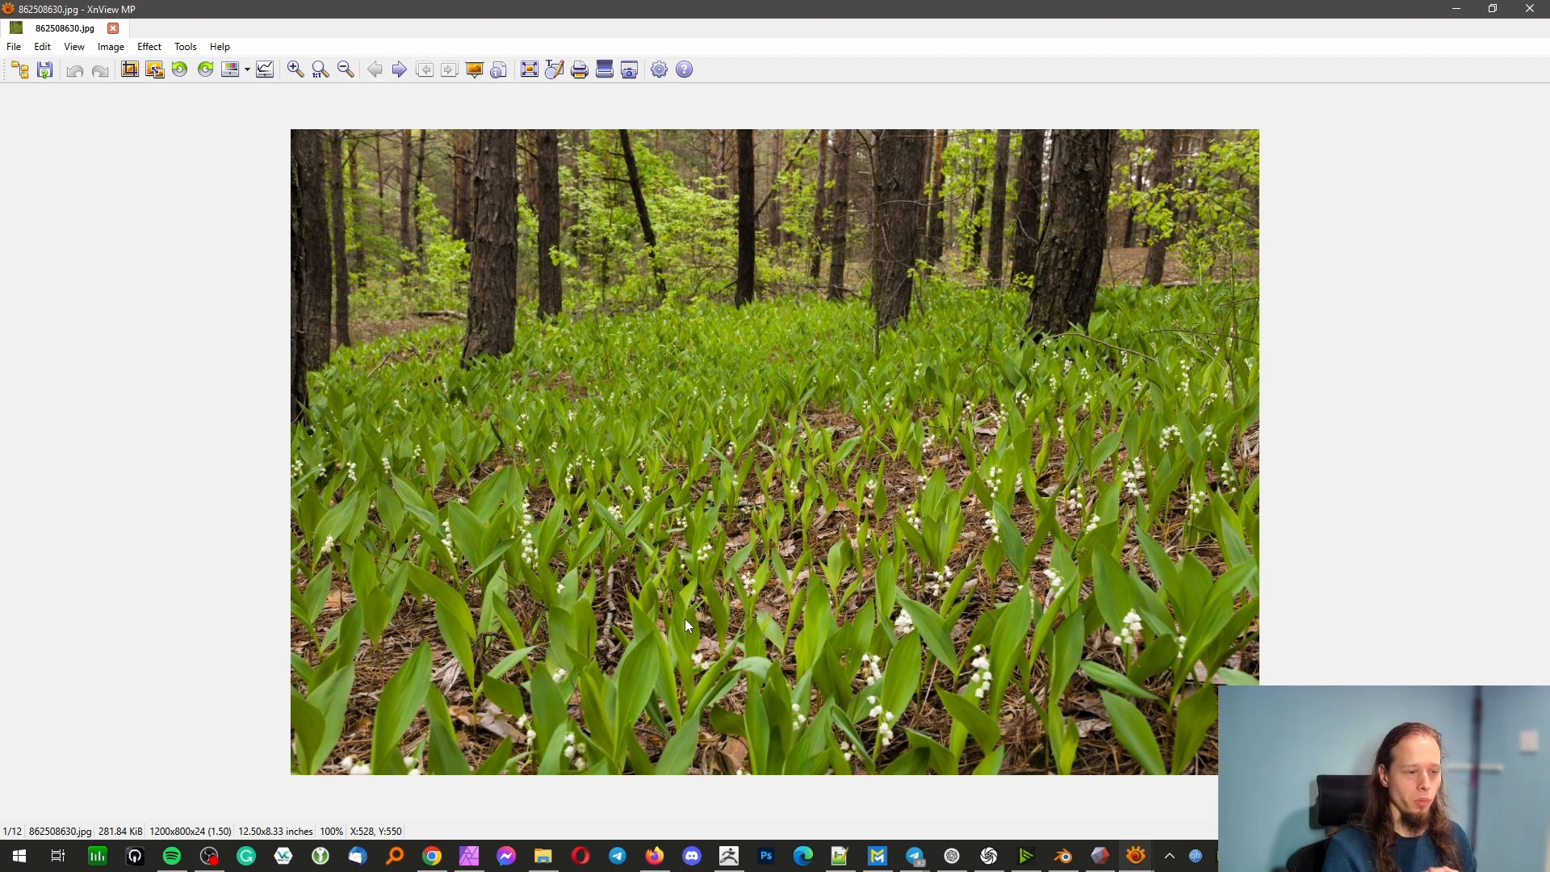
{"action": "key", "text": "Right"}
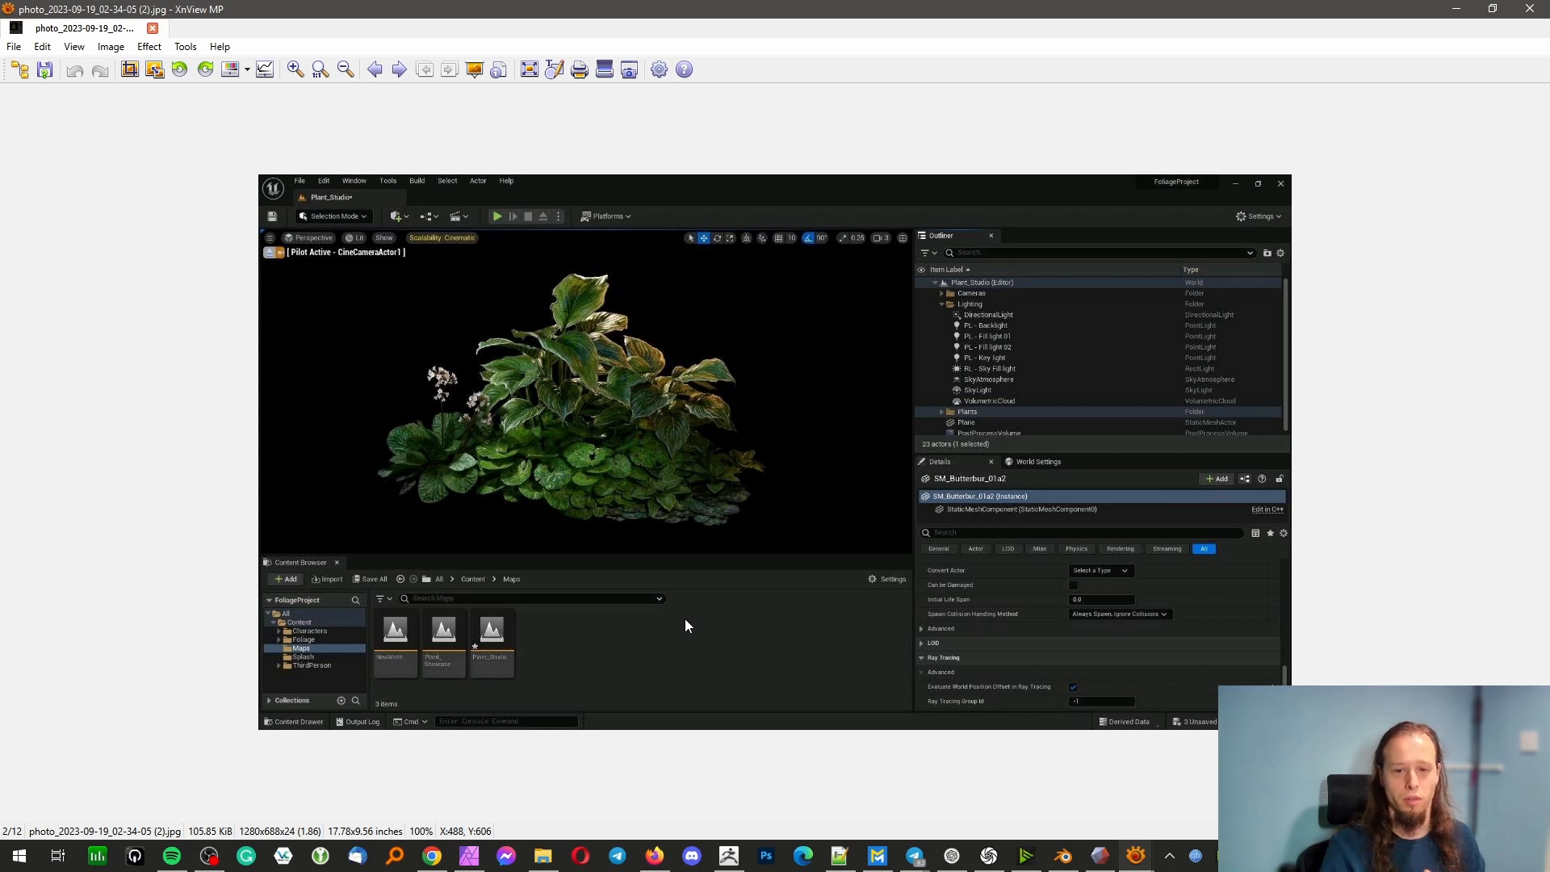
{"action": "left_click", "coordinate": [1530, 8]}
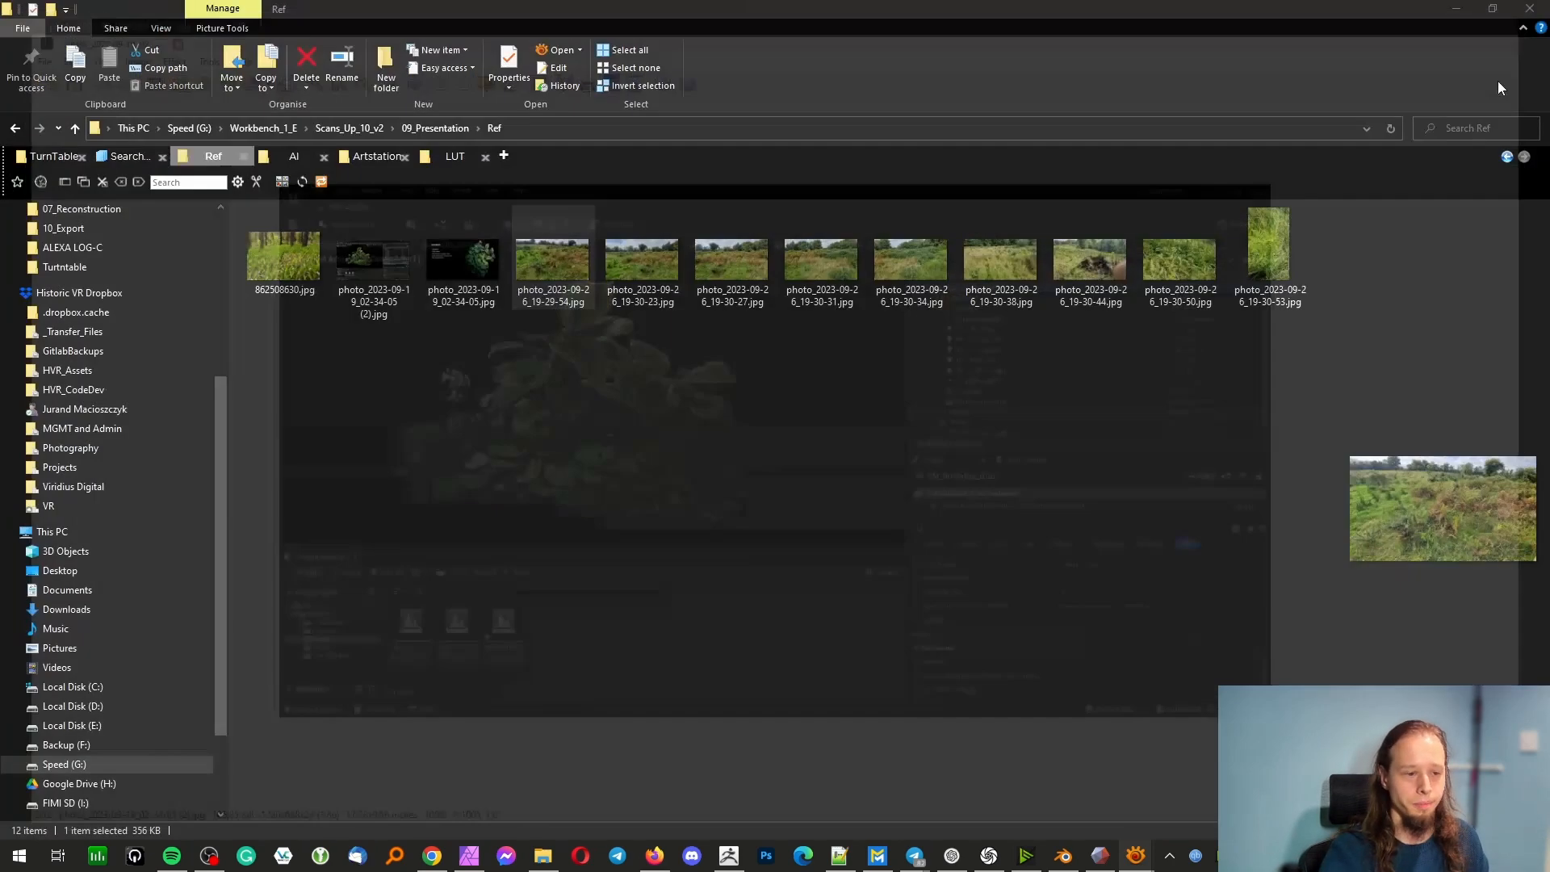
Go up to the 09_Presentation folder, switch to Maverick, and turn the Plants group back on in the render
{"action": "left_click", "coordinate": [454, 131]}
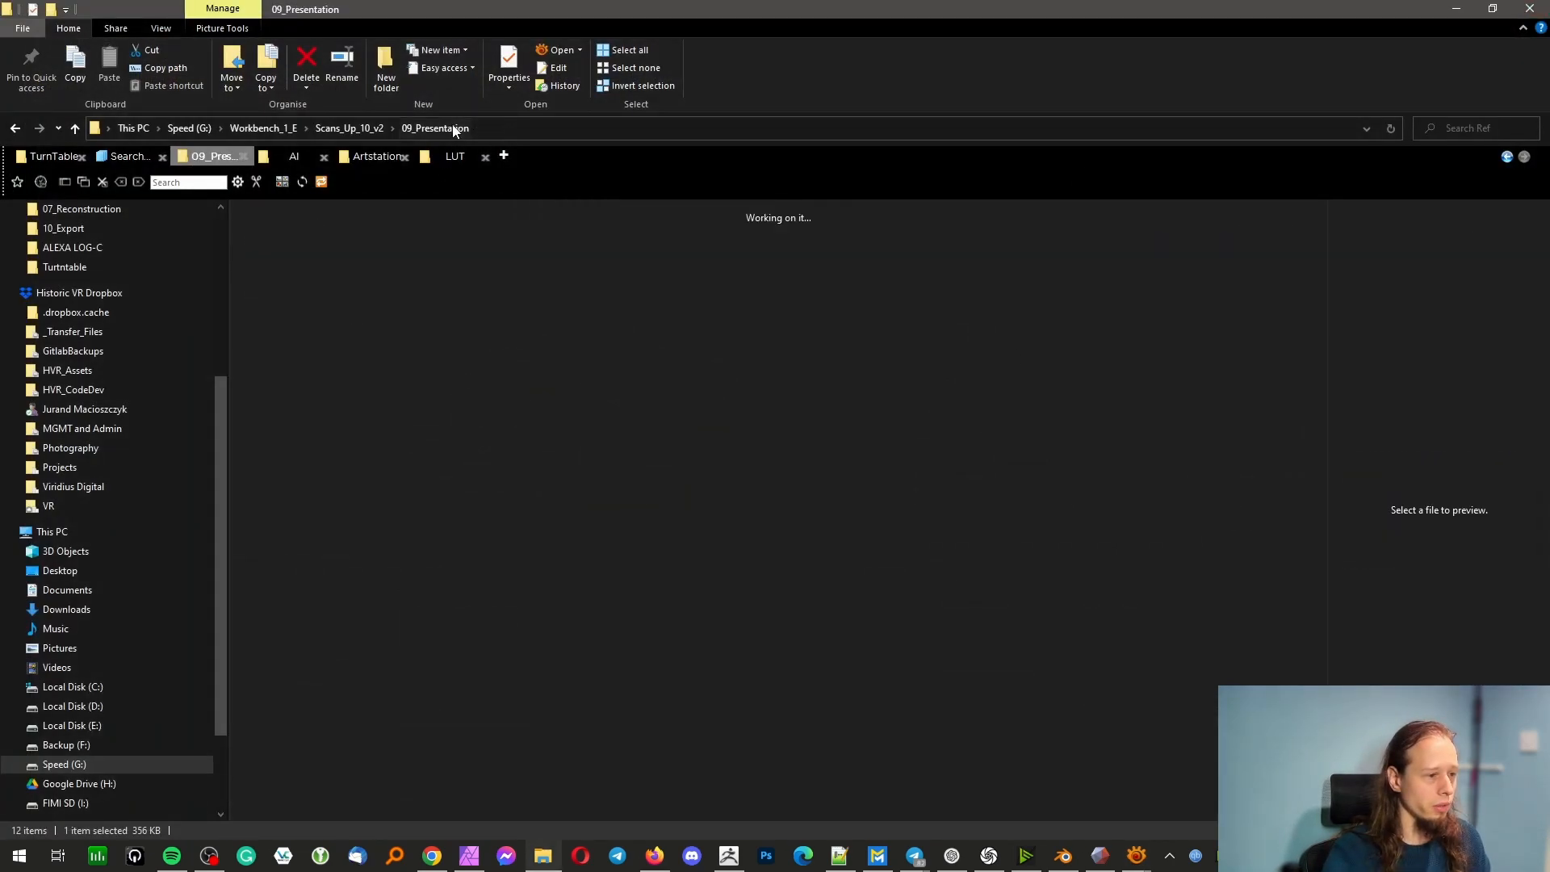
{"action": "left_click", "coordinate": [878, 856]}
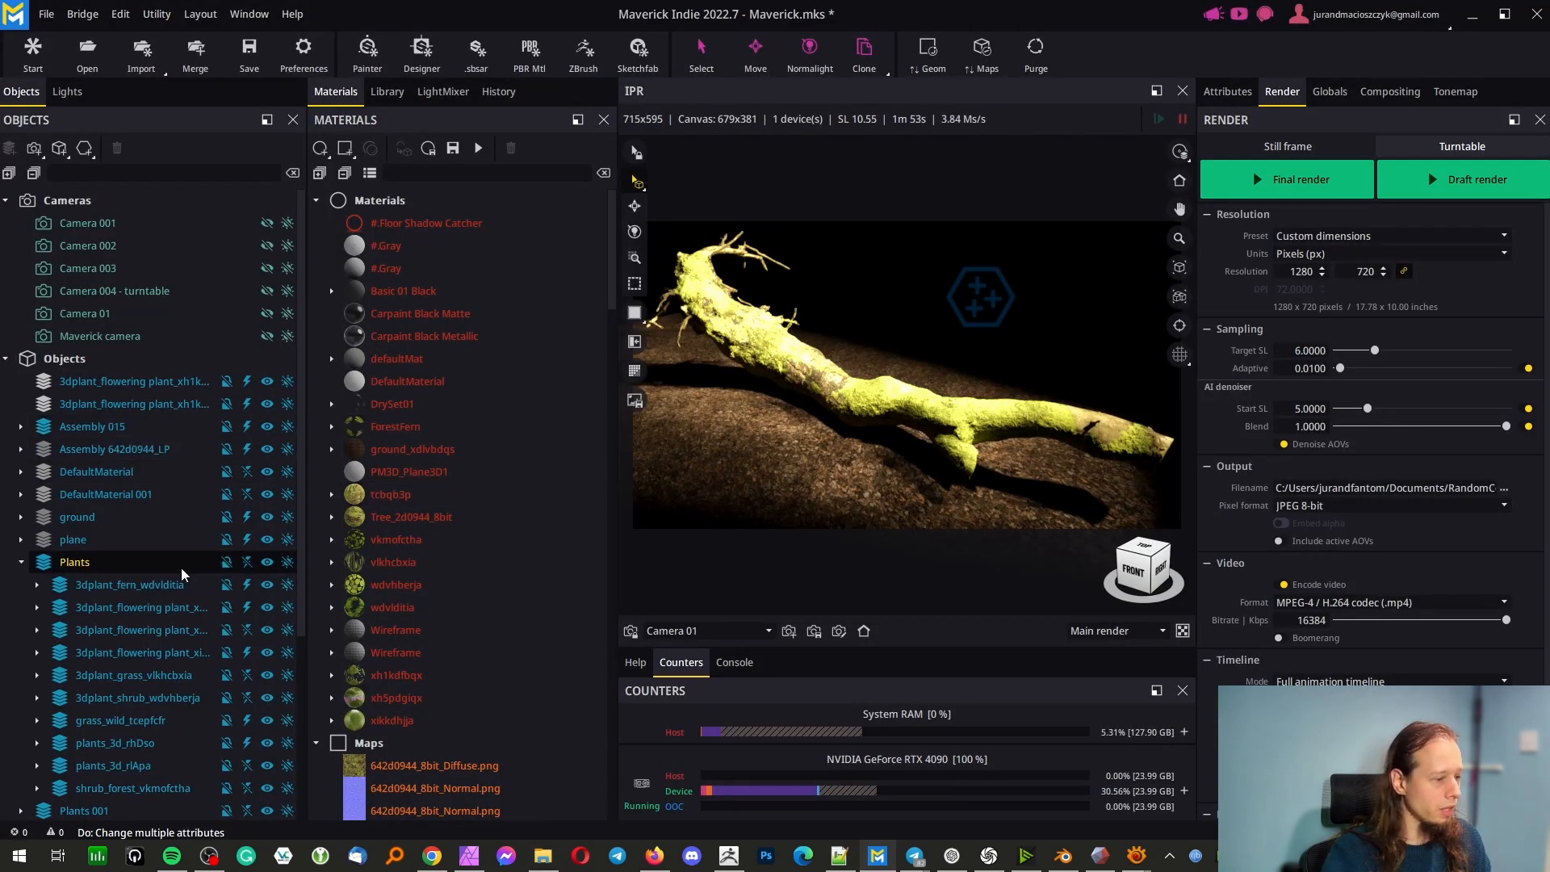
{"action": "left_click", "coordinate": [247, 563]}
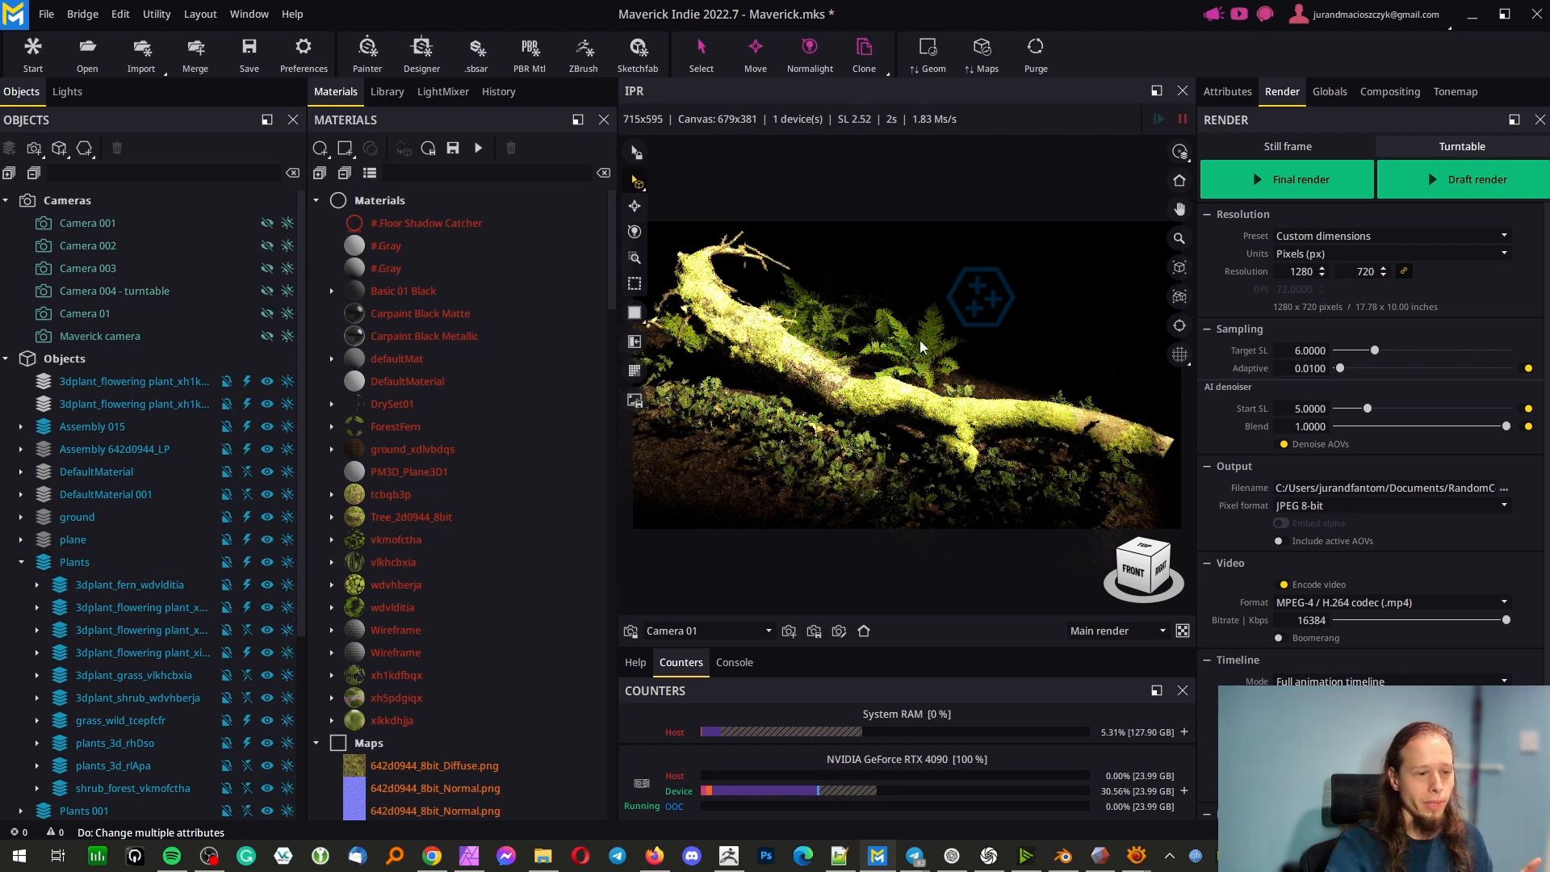
Select a leafy plant in front of the mossy trunk in the render view and narrow the object list
{"action": "scroll", "coordinate": [1031, 501], "scroll_direction": "up", "scroll_amount": 5}
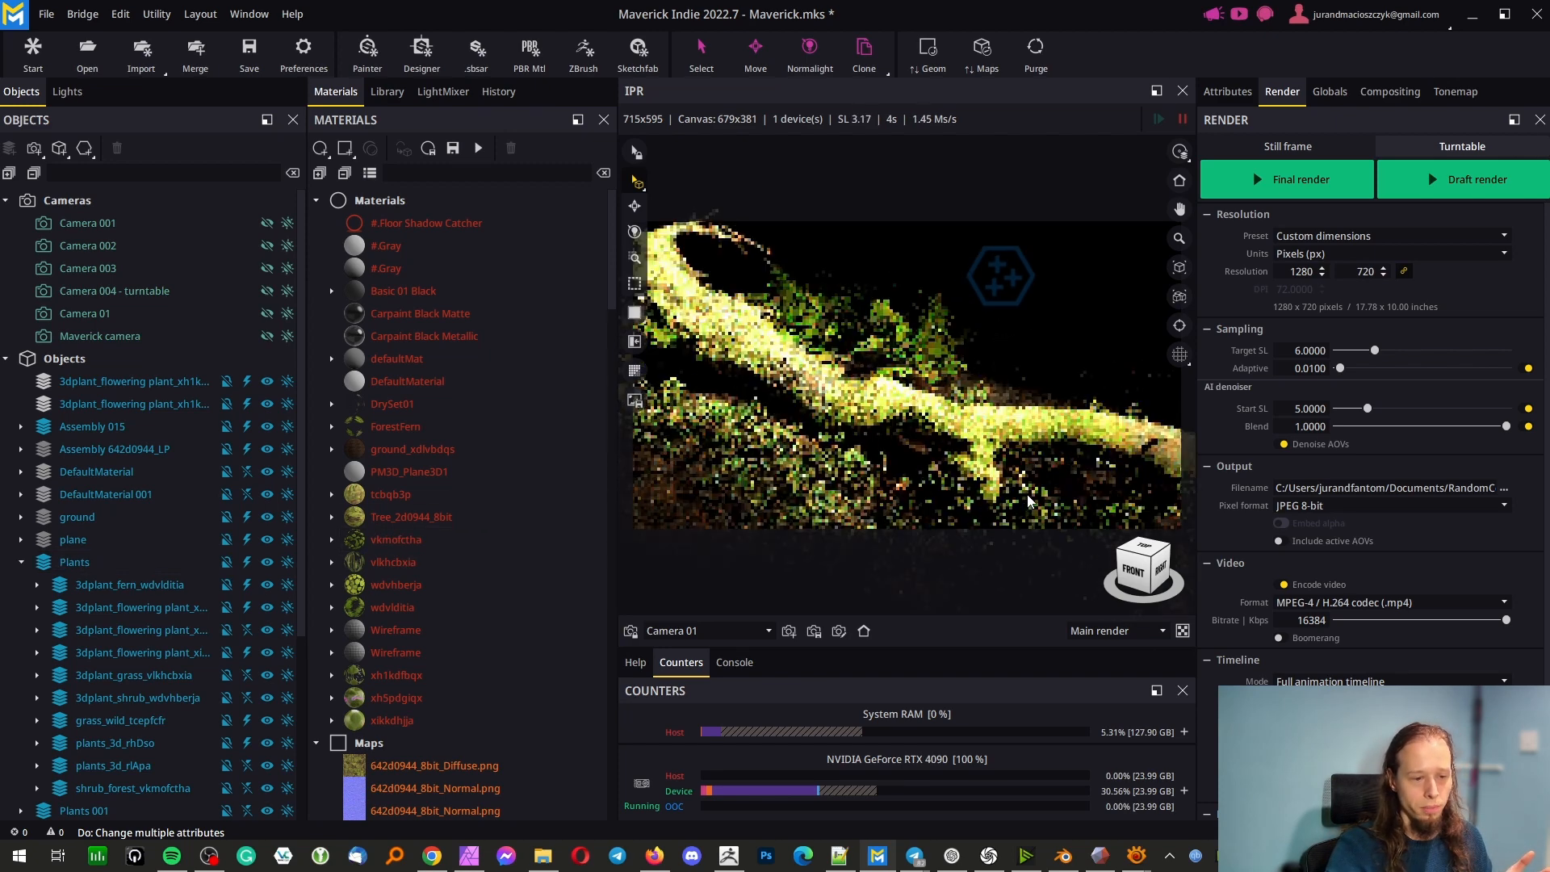
{"action": "middle_click_drag", "start_coordinate": [989, 354], "coordinate": [759, 187]}
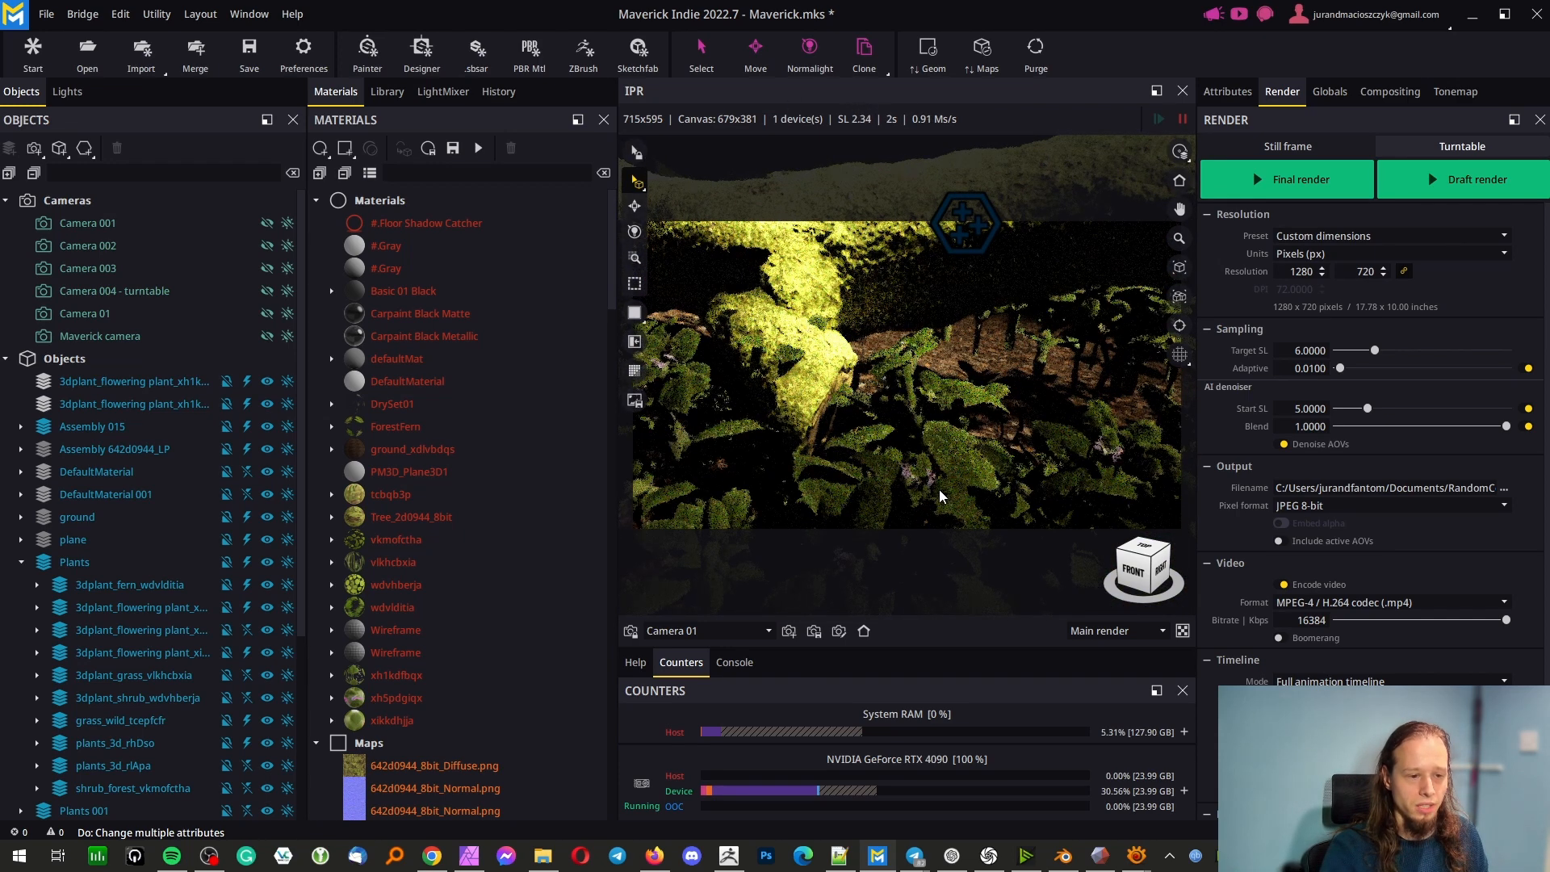
{"action": "left_click", "coordinate": [939, 492]}
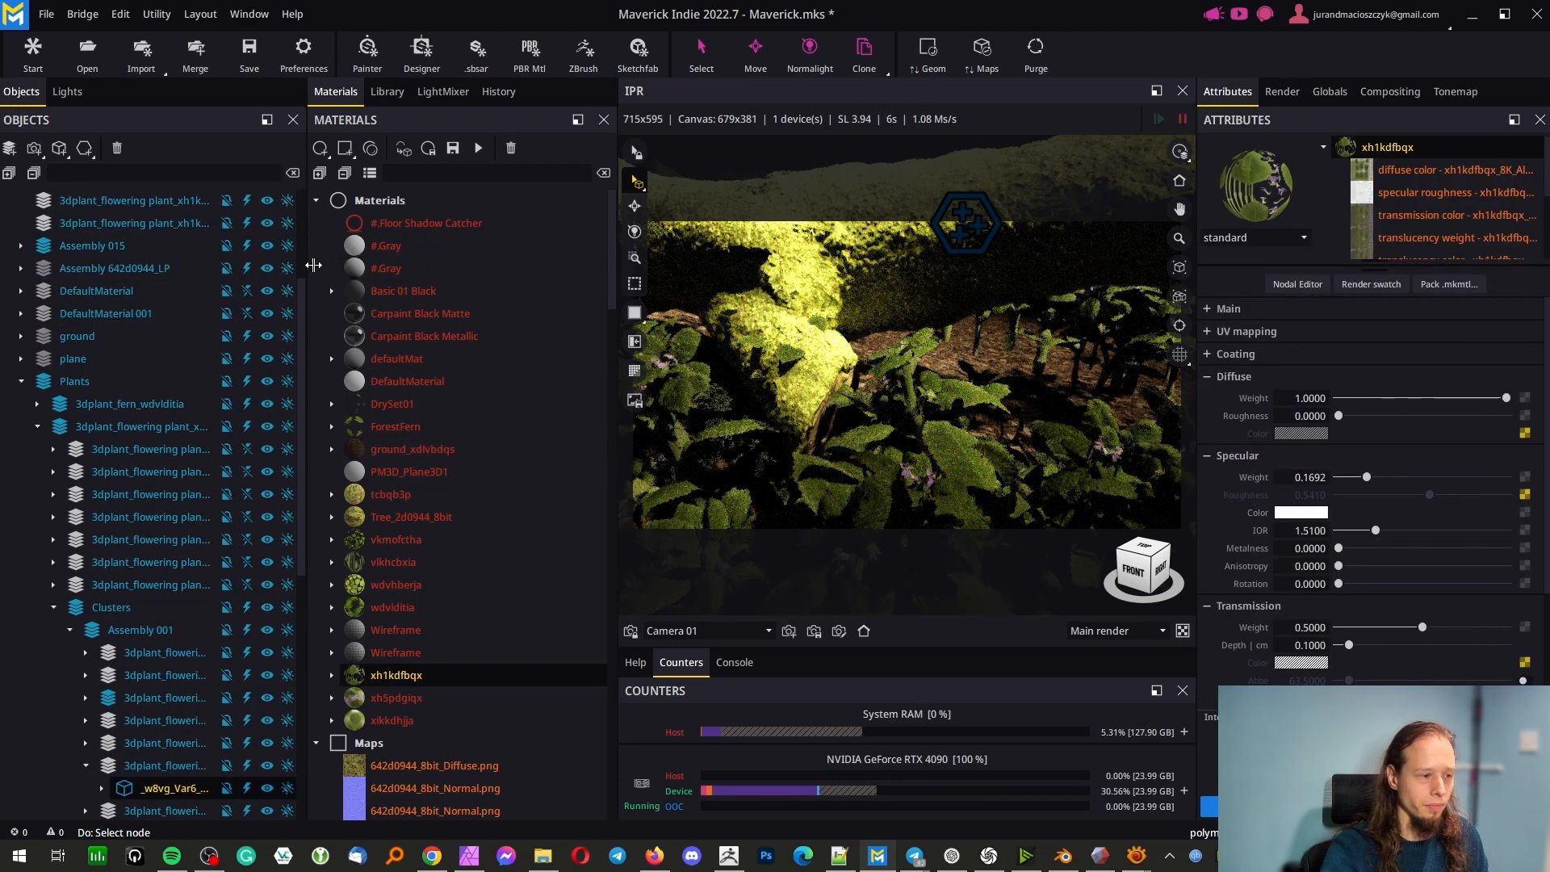
{"action": "left_click_drag", "start_coordinate": [307, 275], "coordinate": [262, 283]}
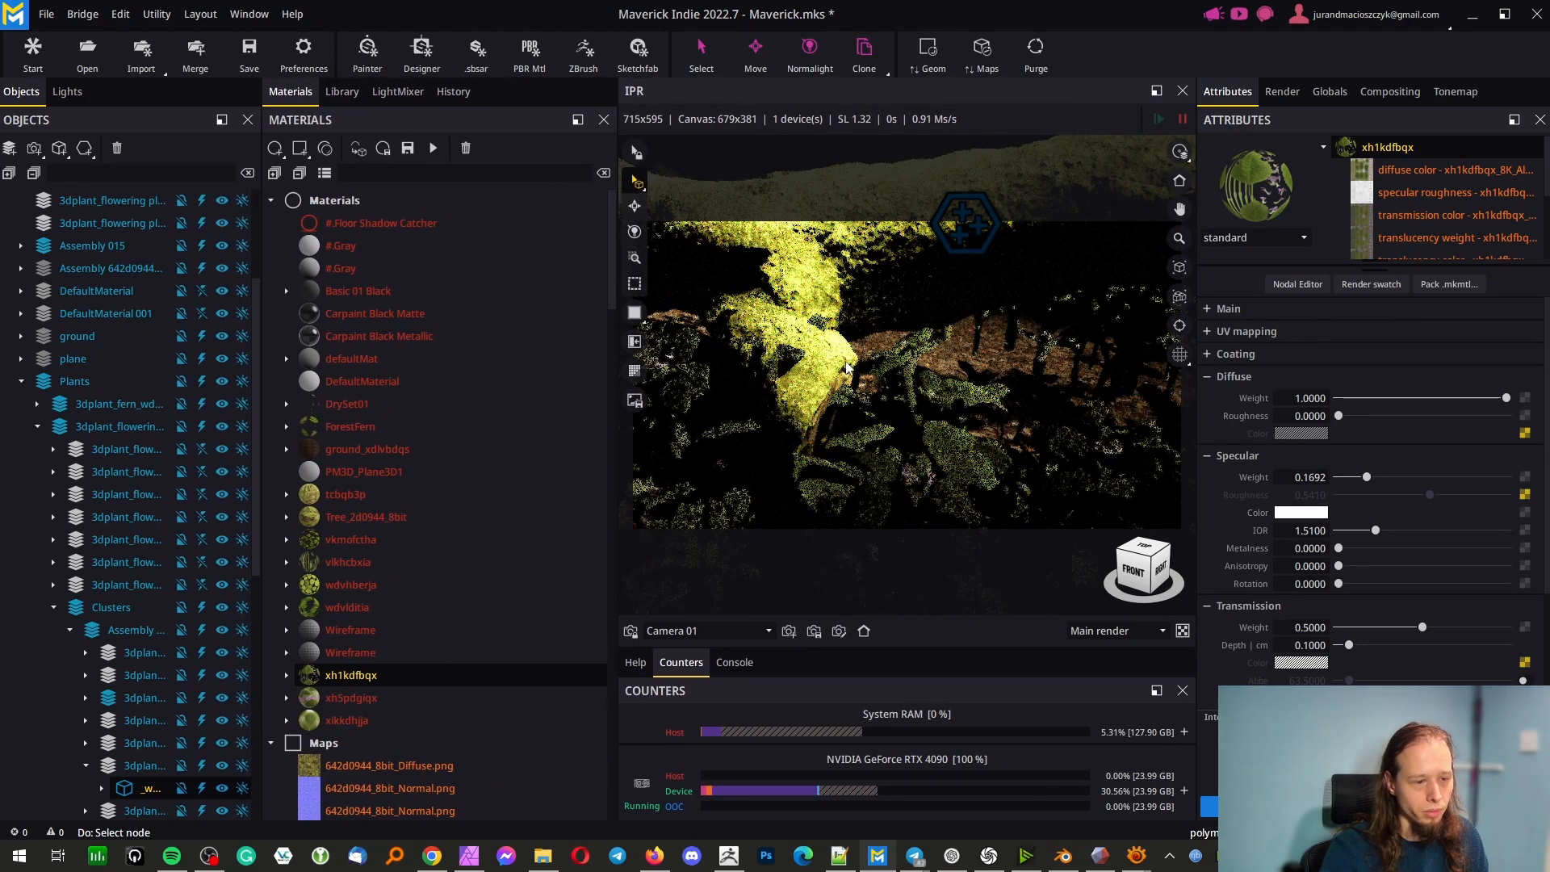
Examine the plants and ground around the fallen tree from several angles and from above, and restore the Camera 01 view
{"action": "scroll", "coordinate": [847, 371], "scroll_direction": "down", "scroll_amount": 3}
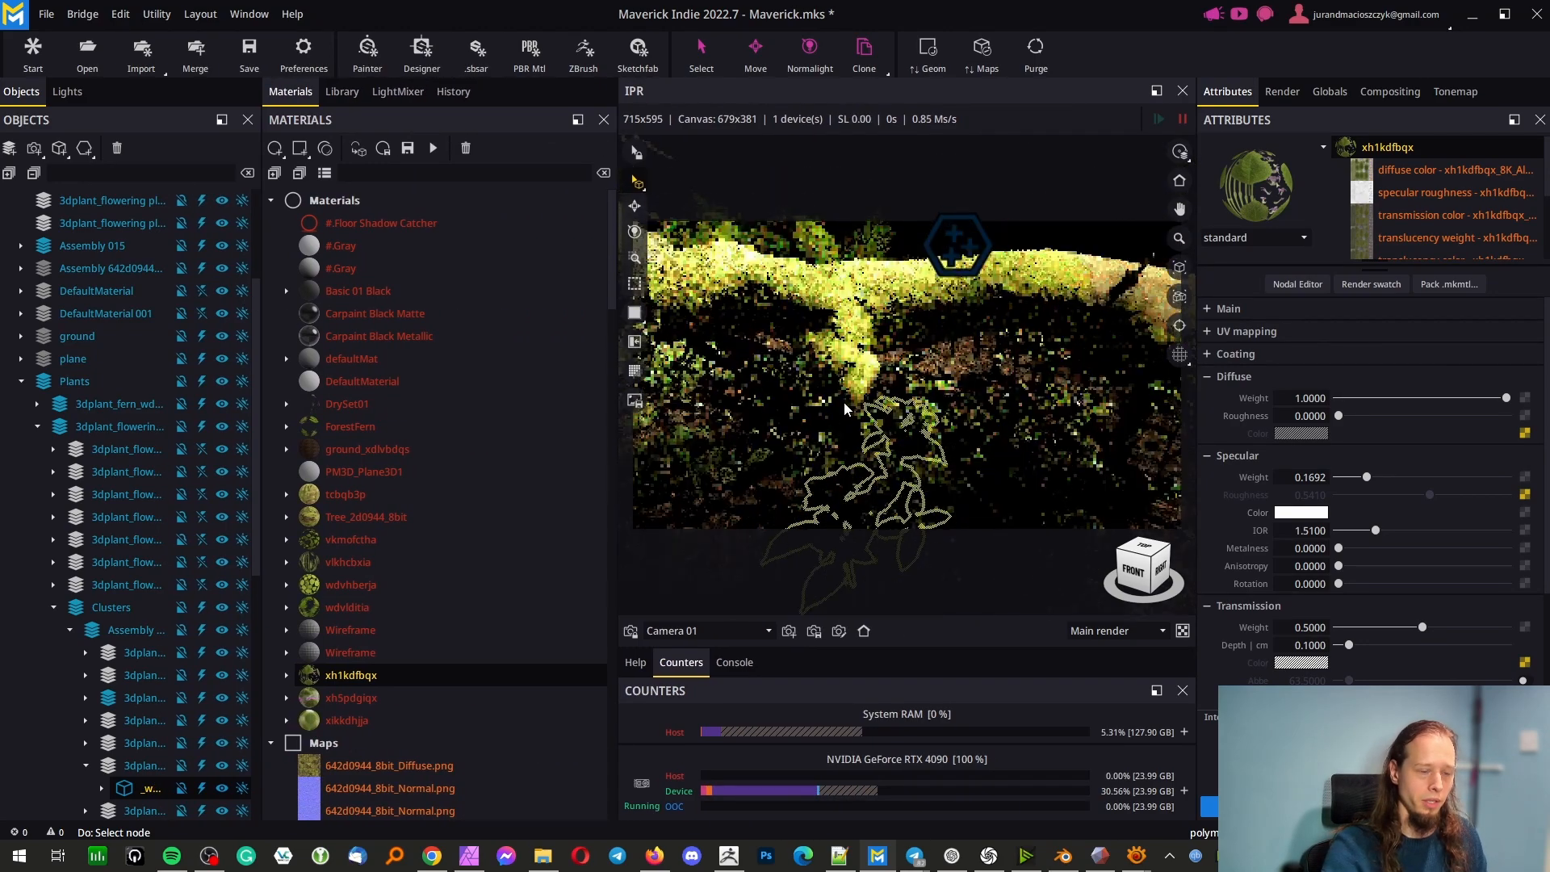
{"action": "scroll", "coordinate": [825, 375], "scroll_direction": "down", "scroll_amount": 3}
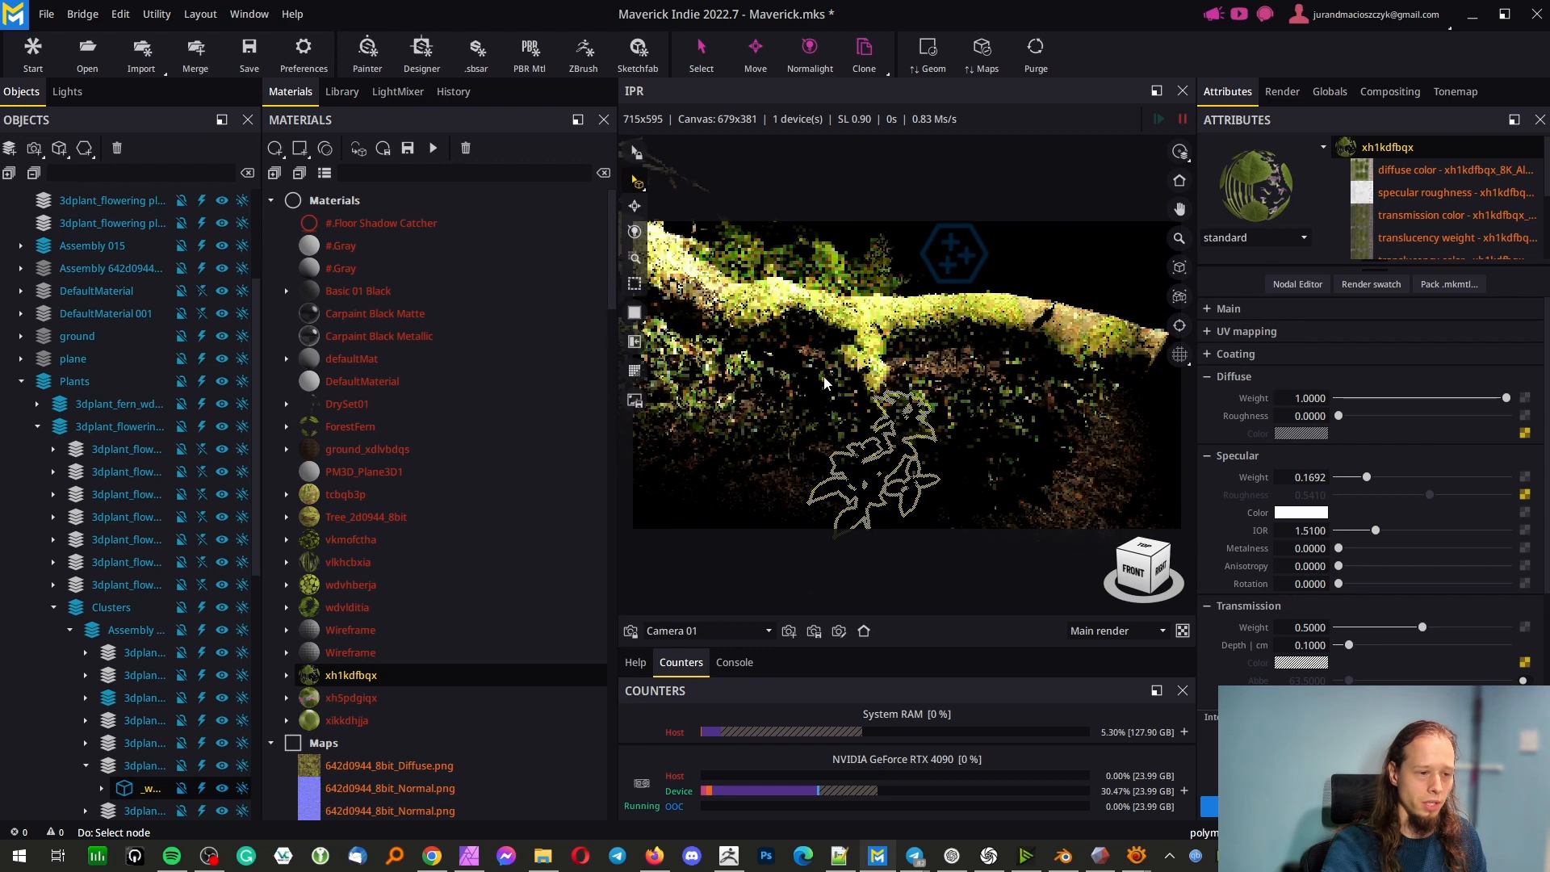
{"action": "middle_click_drag", "start_coordinate": [767, 391], "coordinate": [980, 456]}
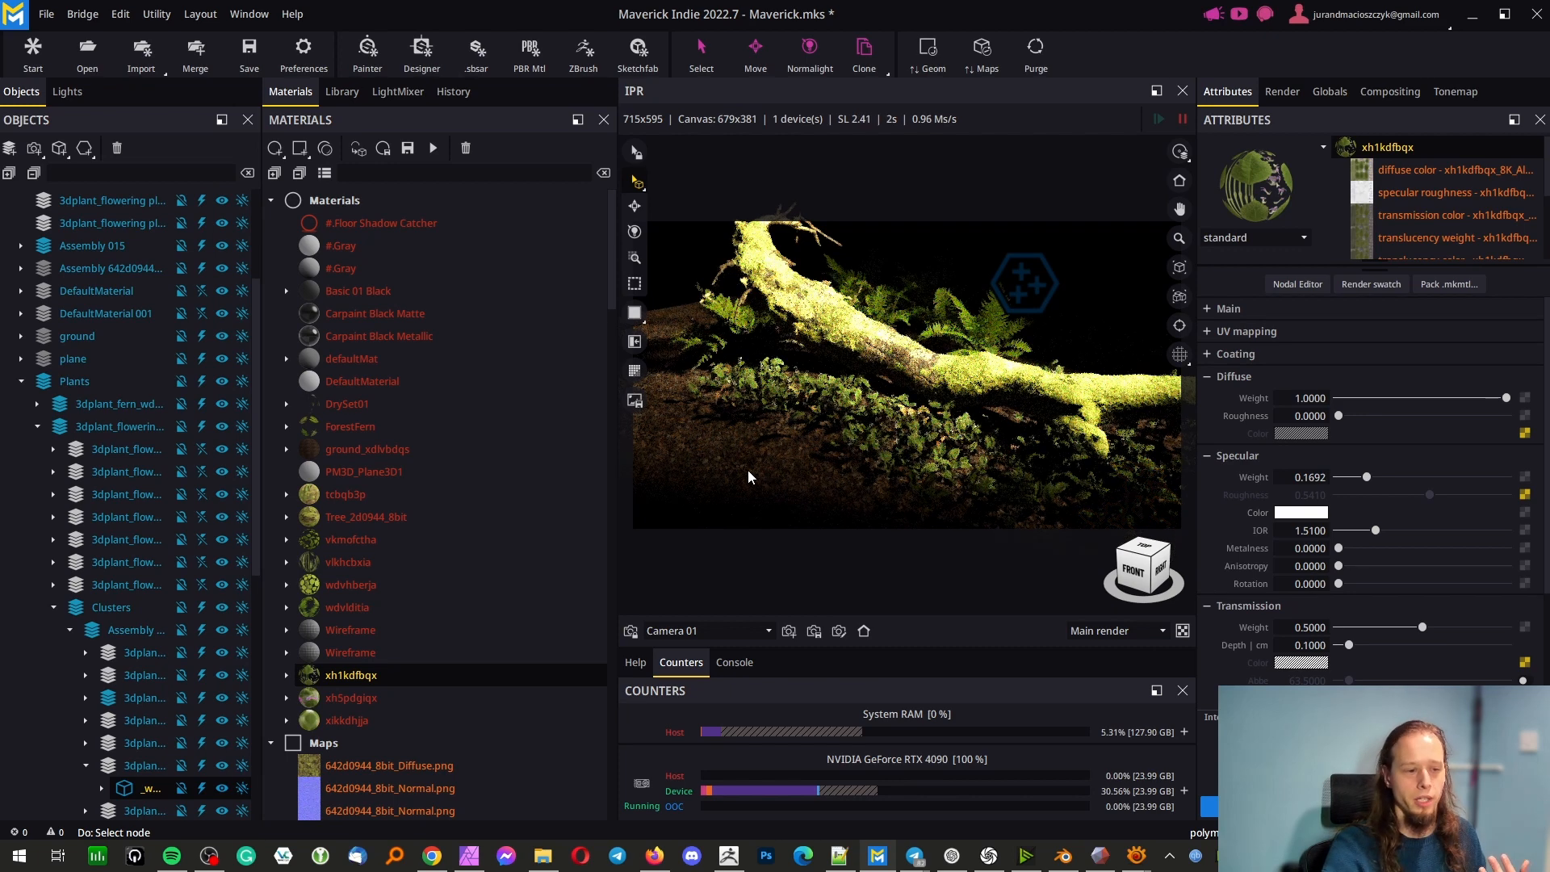
{"action": "middle_click_drag", "start_coordinate": [745, 458], "coordinate": [1021, 275]}
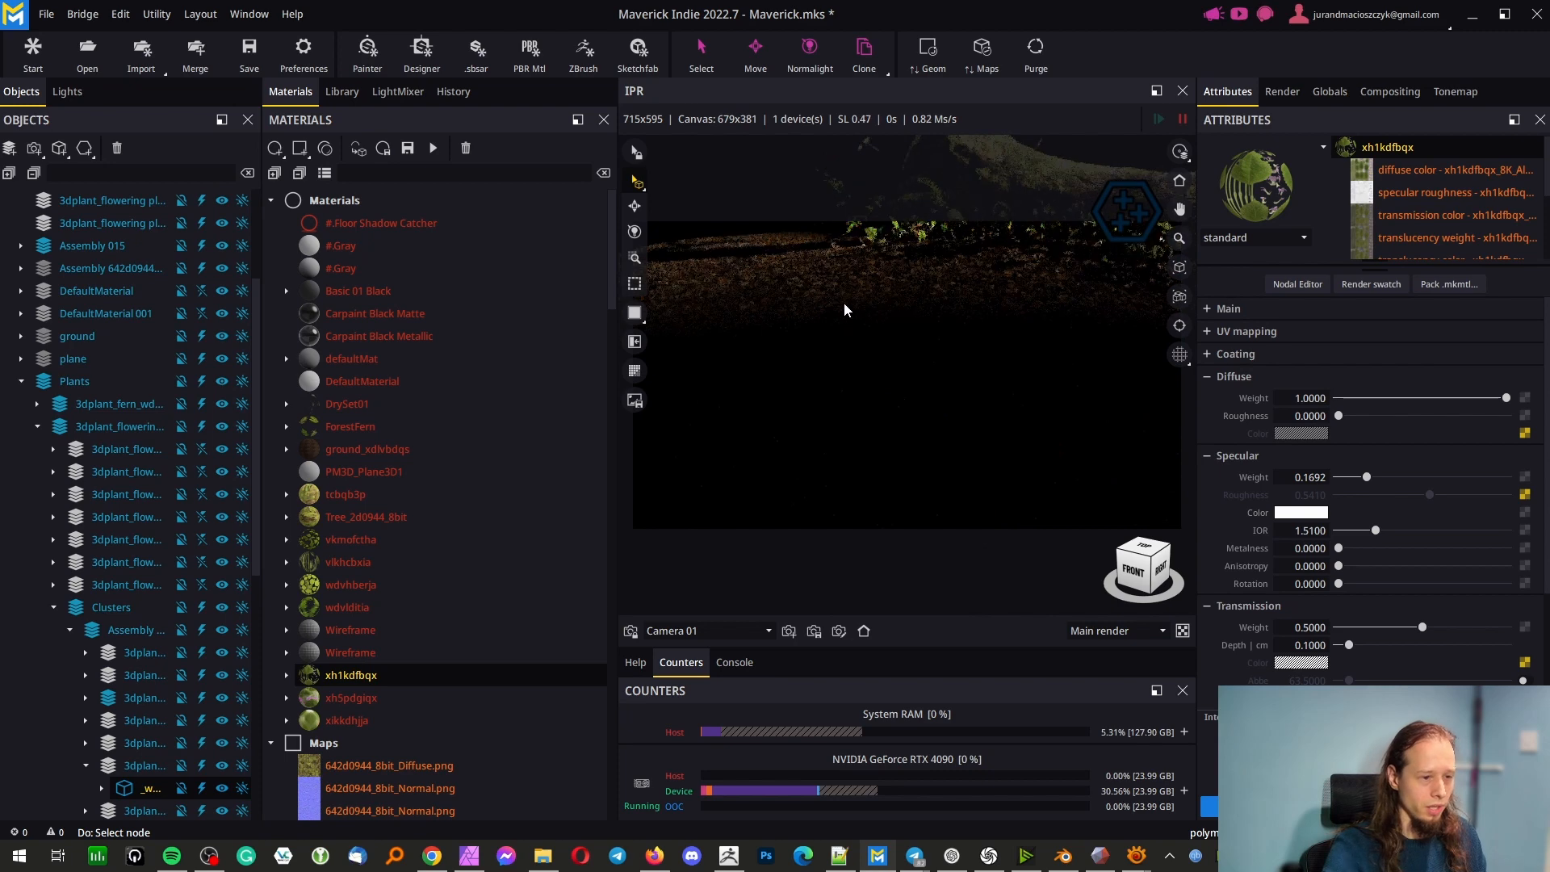
{"action": "middle_click_drag", "start_coordinate": [844, 302], "coordinate": [850, 389]}
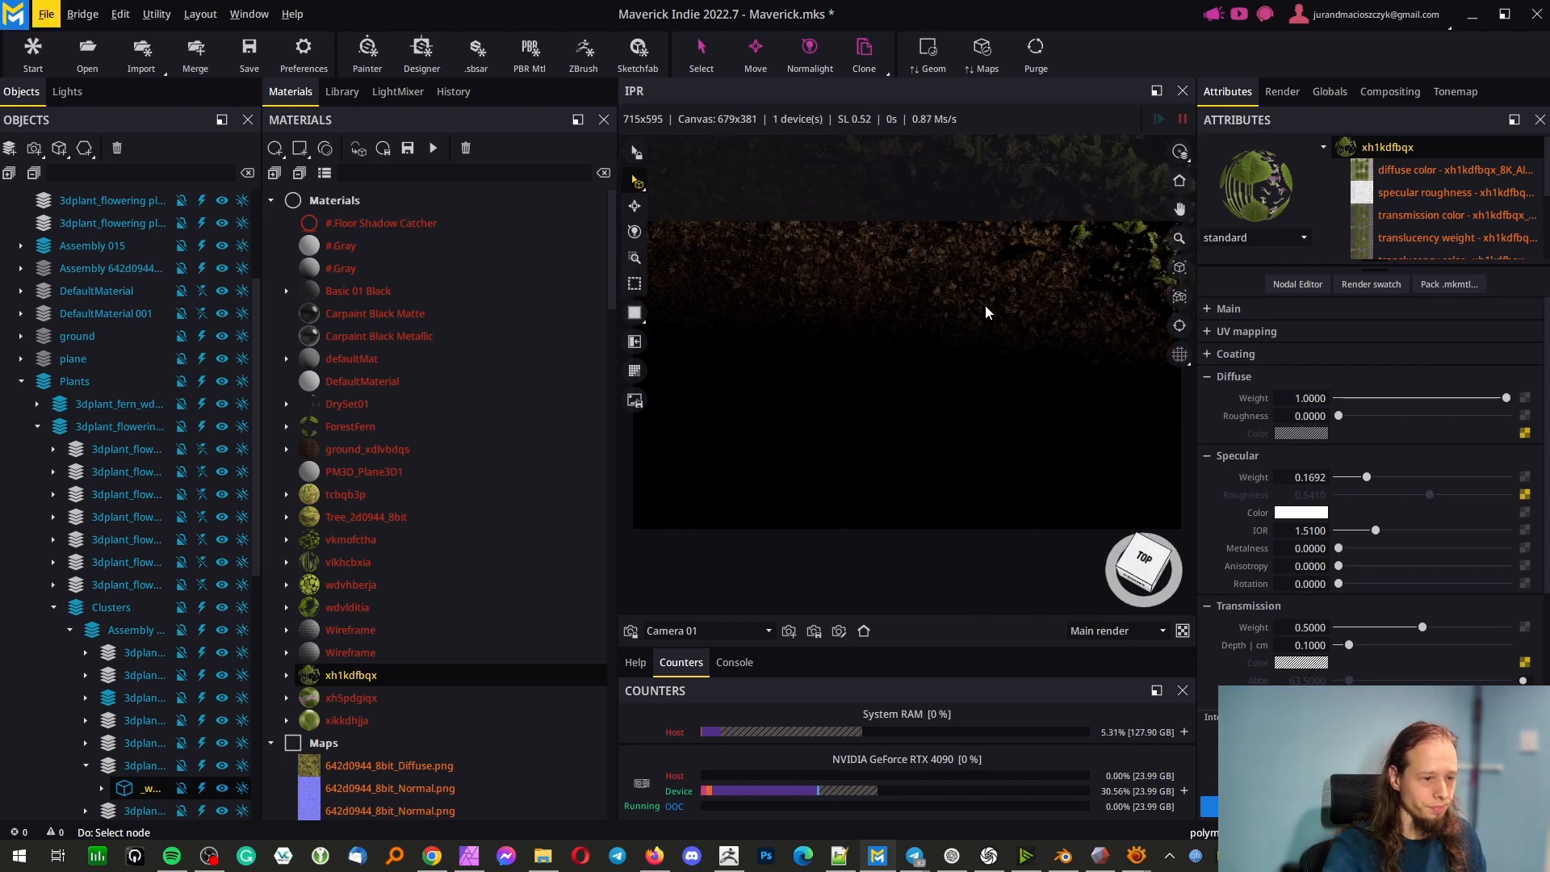
{"action": "middle_click_drag", "start_coordinate": [966, 332], "coordinate": [876, 416]}
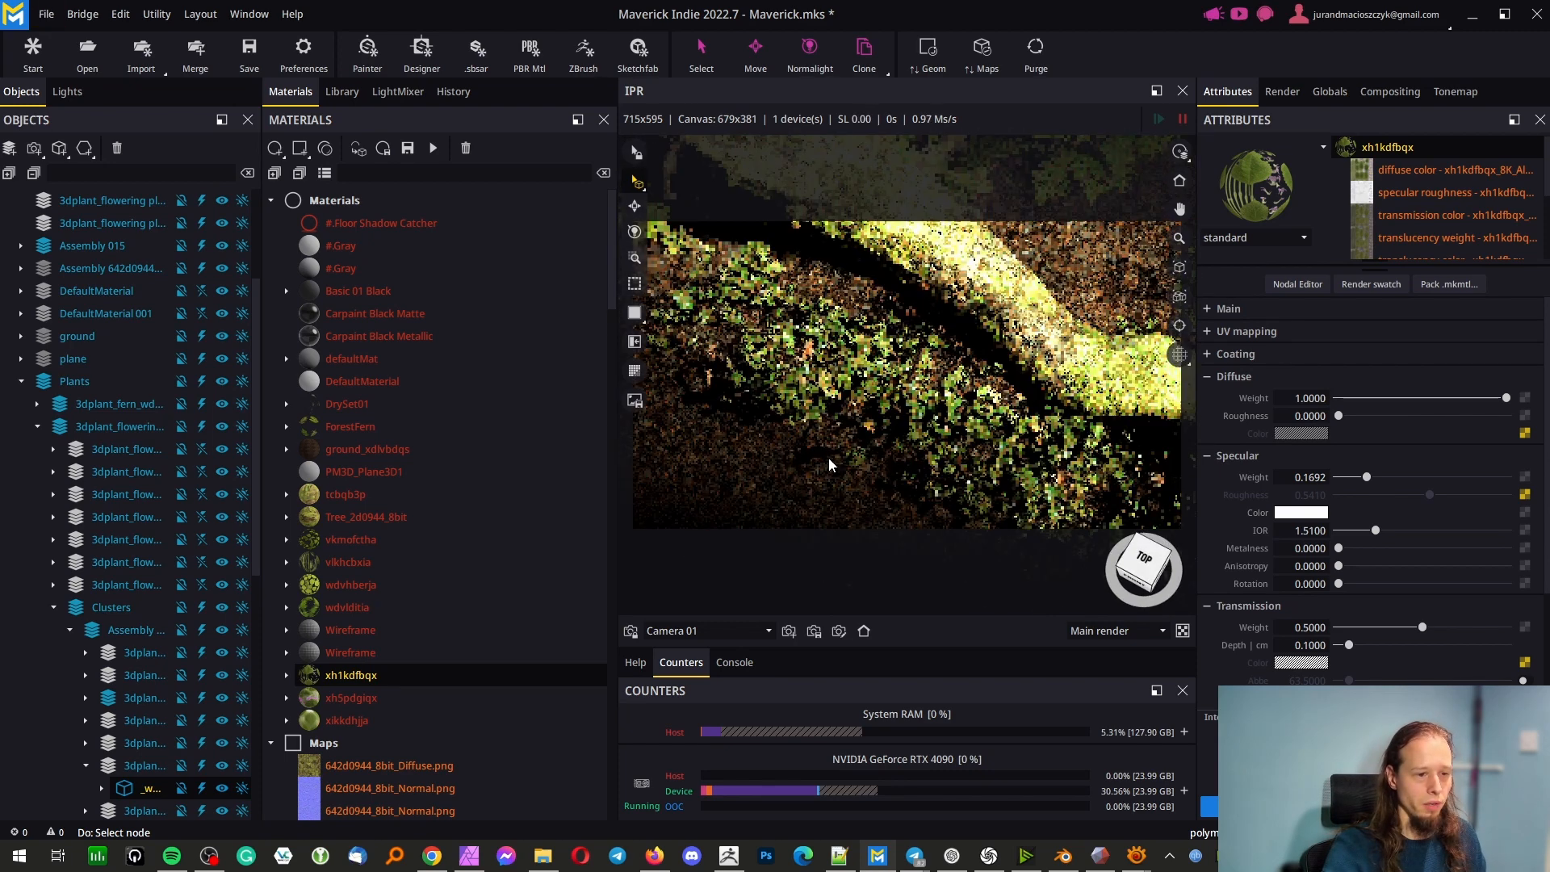
{"action": "scroll", "coordinate": [970, 345], "scroll_direction": "down", "scroll_amount": 1}
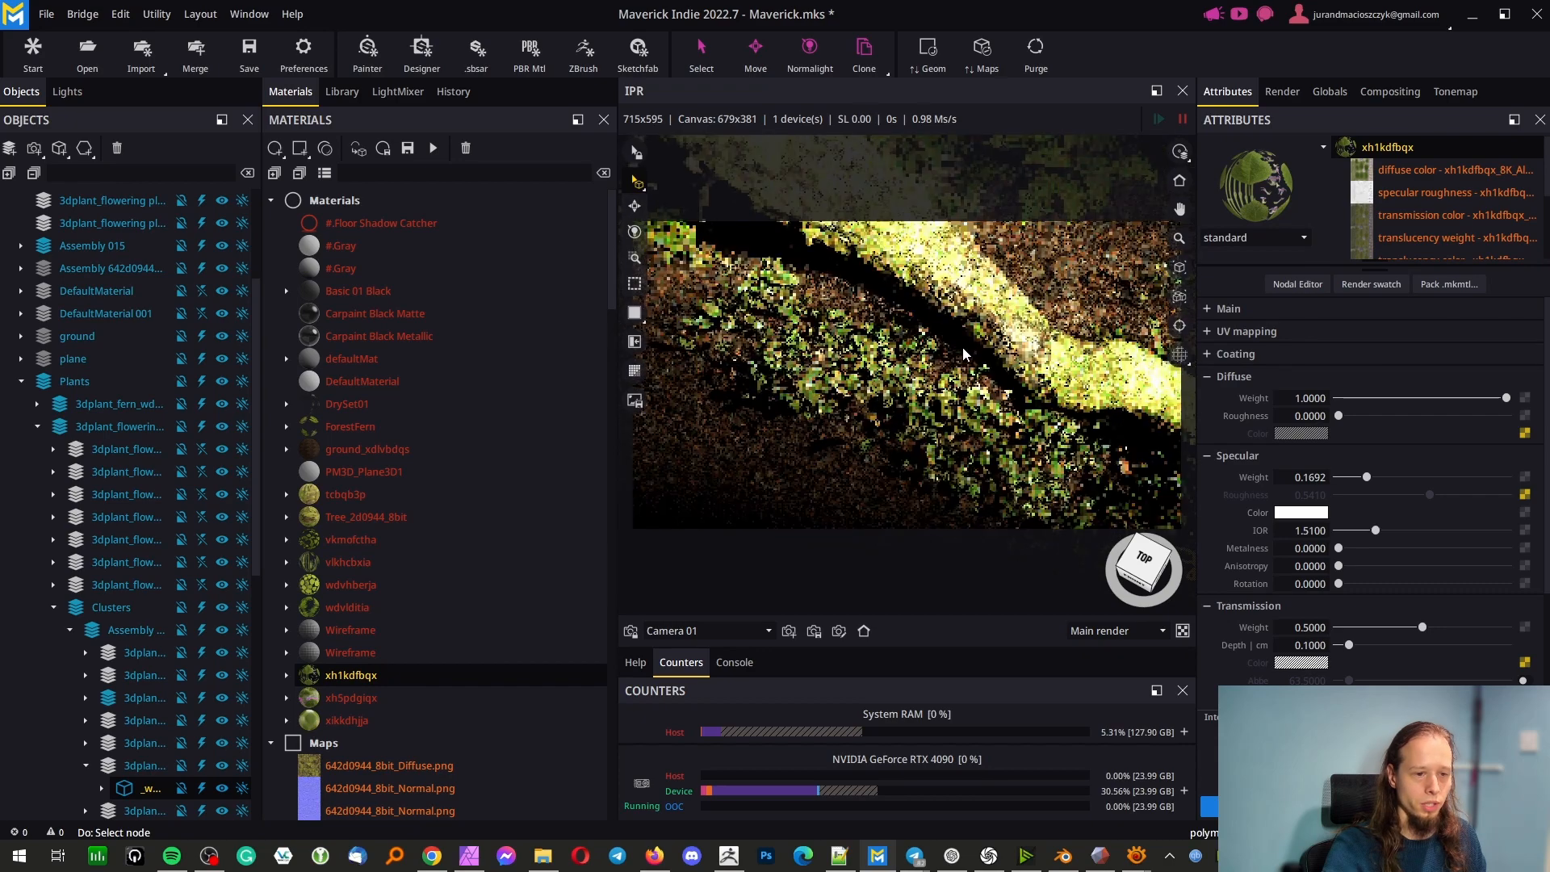
{"action": "middle_click_drag", "start_coordinate": [993, 365], "coordinate": [894, 484]}
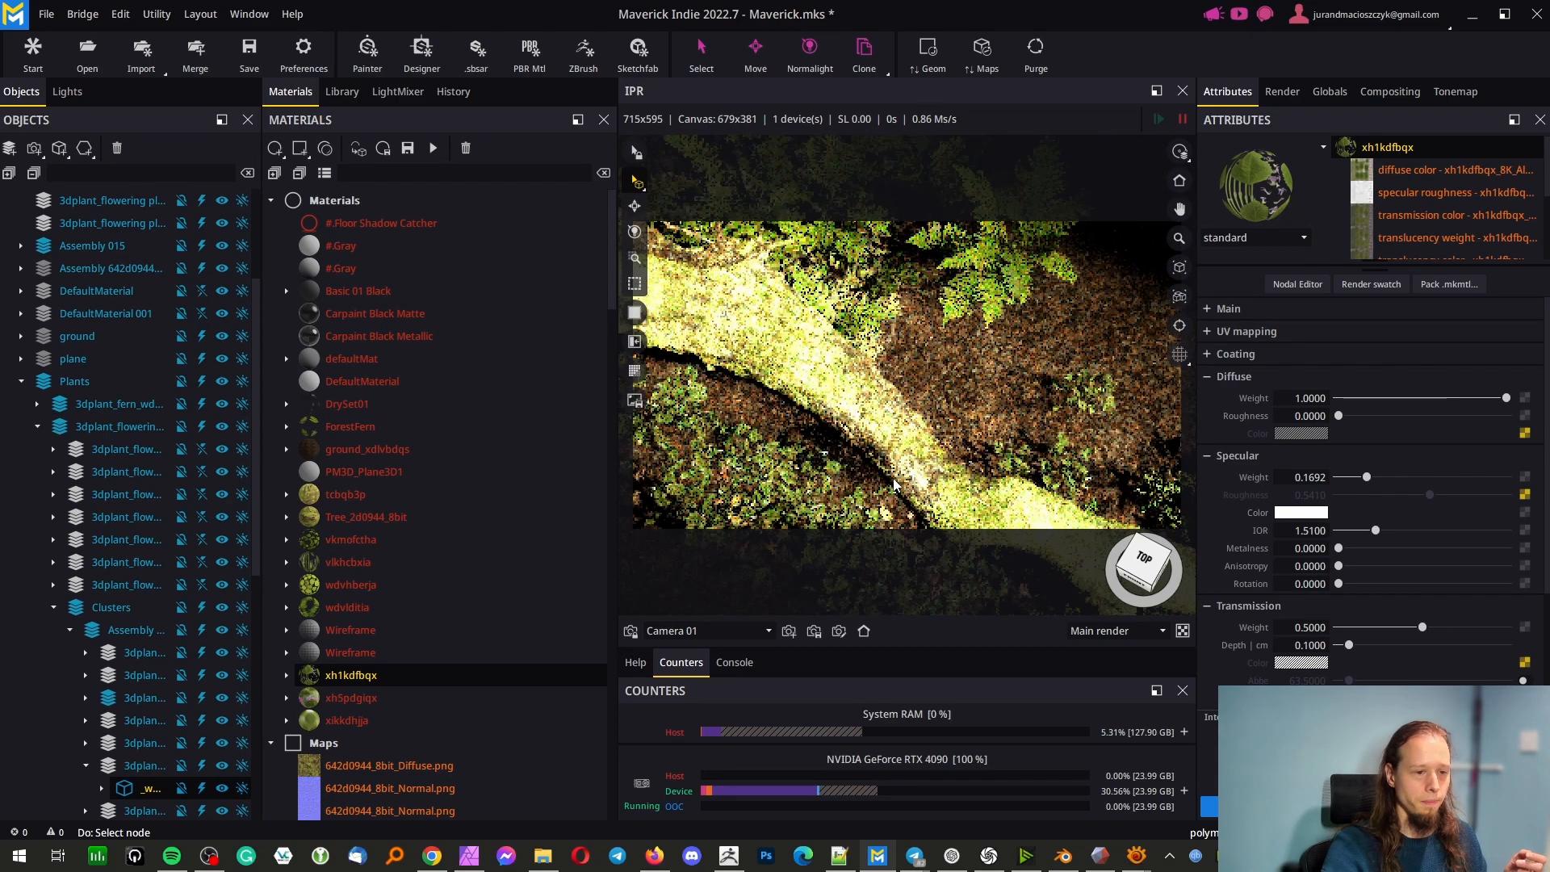
{"action": "left_click", "coordinate": [863, 632]}
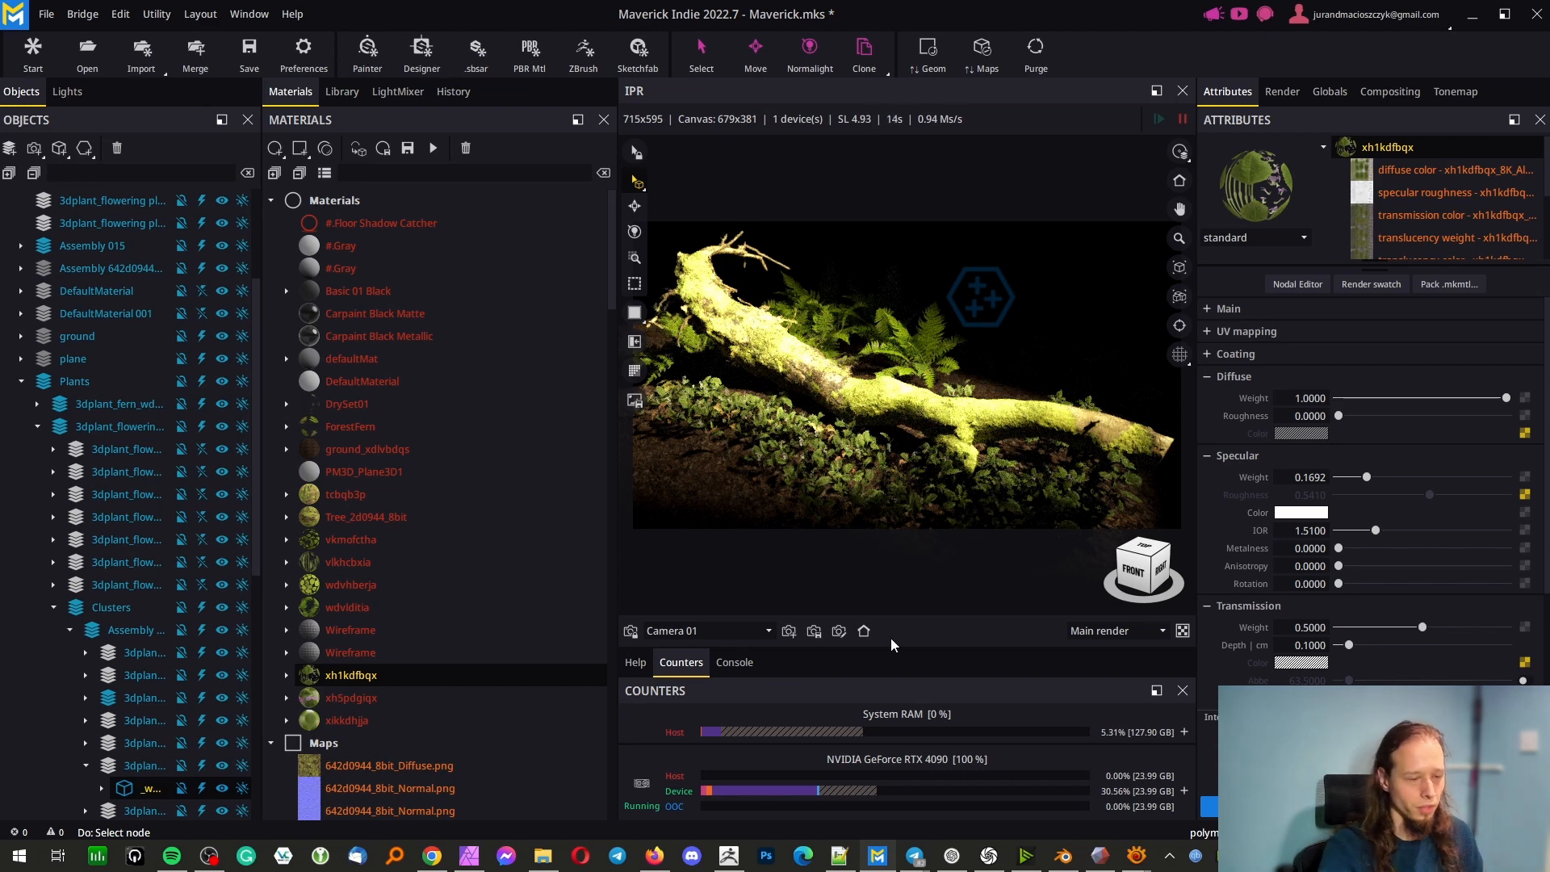
Switch to Affinity Photo, open the Render_1 document, and delete its topmost merged pixel layer
{"action": "left_click", "coordinate": [469, 859]}
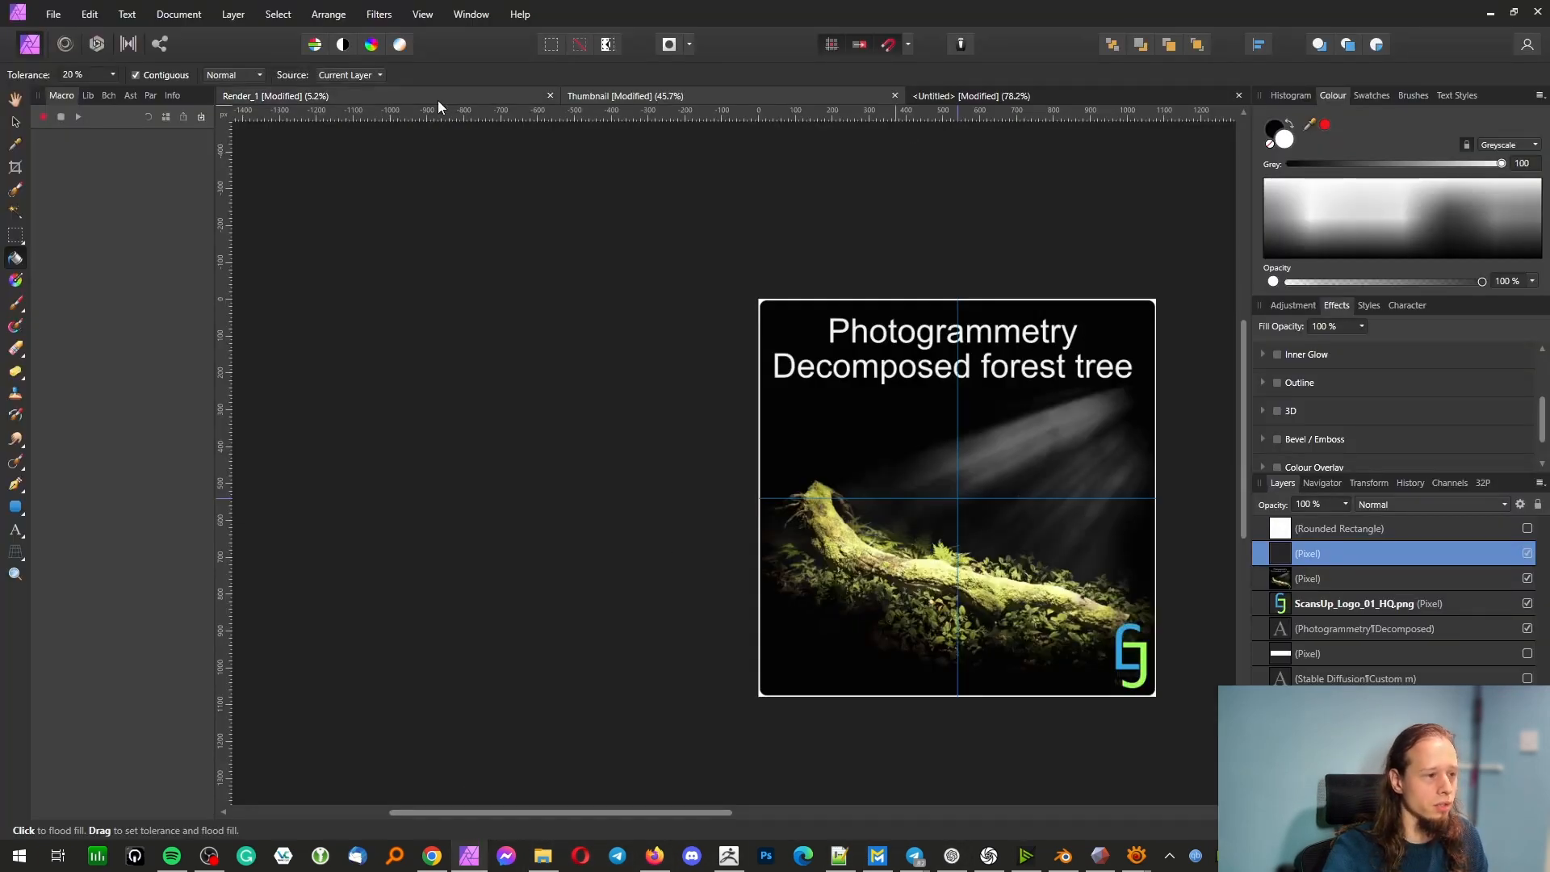
{"action": "left_click", "coordinate": [437, 100]}
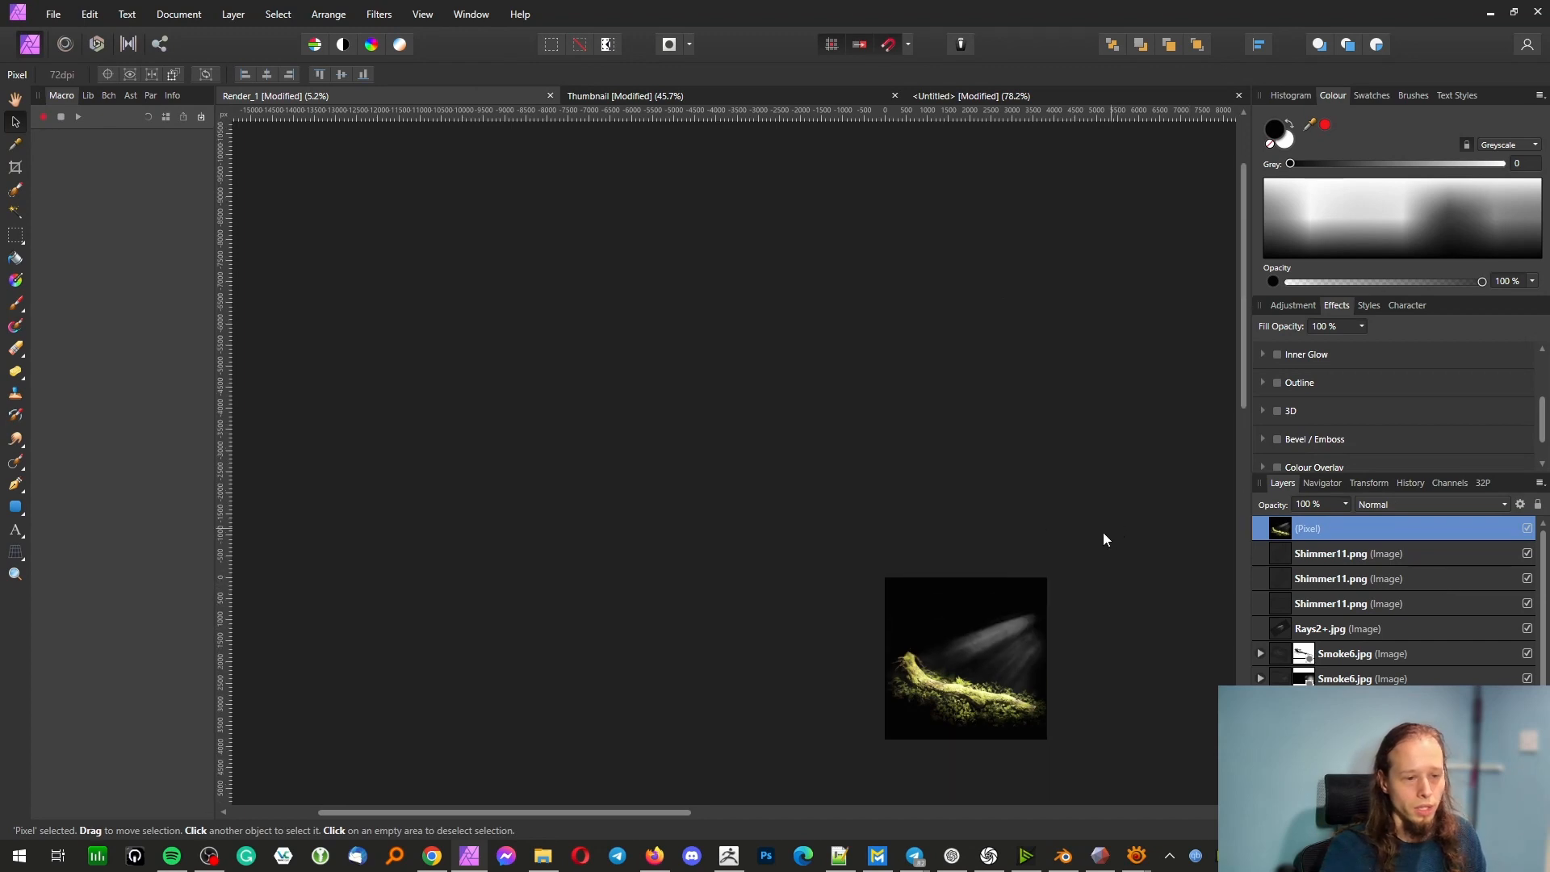
{"action": "scroll", "coordinate": [1104, 534], "scroll_direction": "down", "scroll_amount": 3}
{"action": "scroll", "coordinate": [1057, 541], "scroll_direction": "up", "scroll_amount": 5, "text": "ctrl"}
{"action": "key", "text": "Delete"}
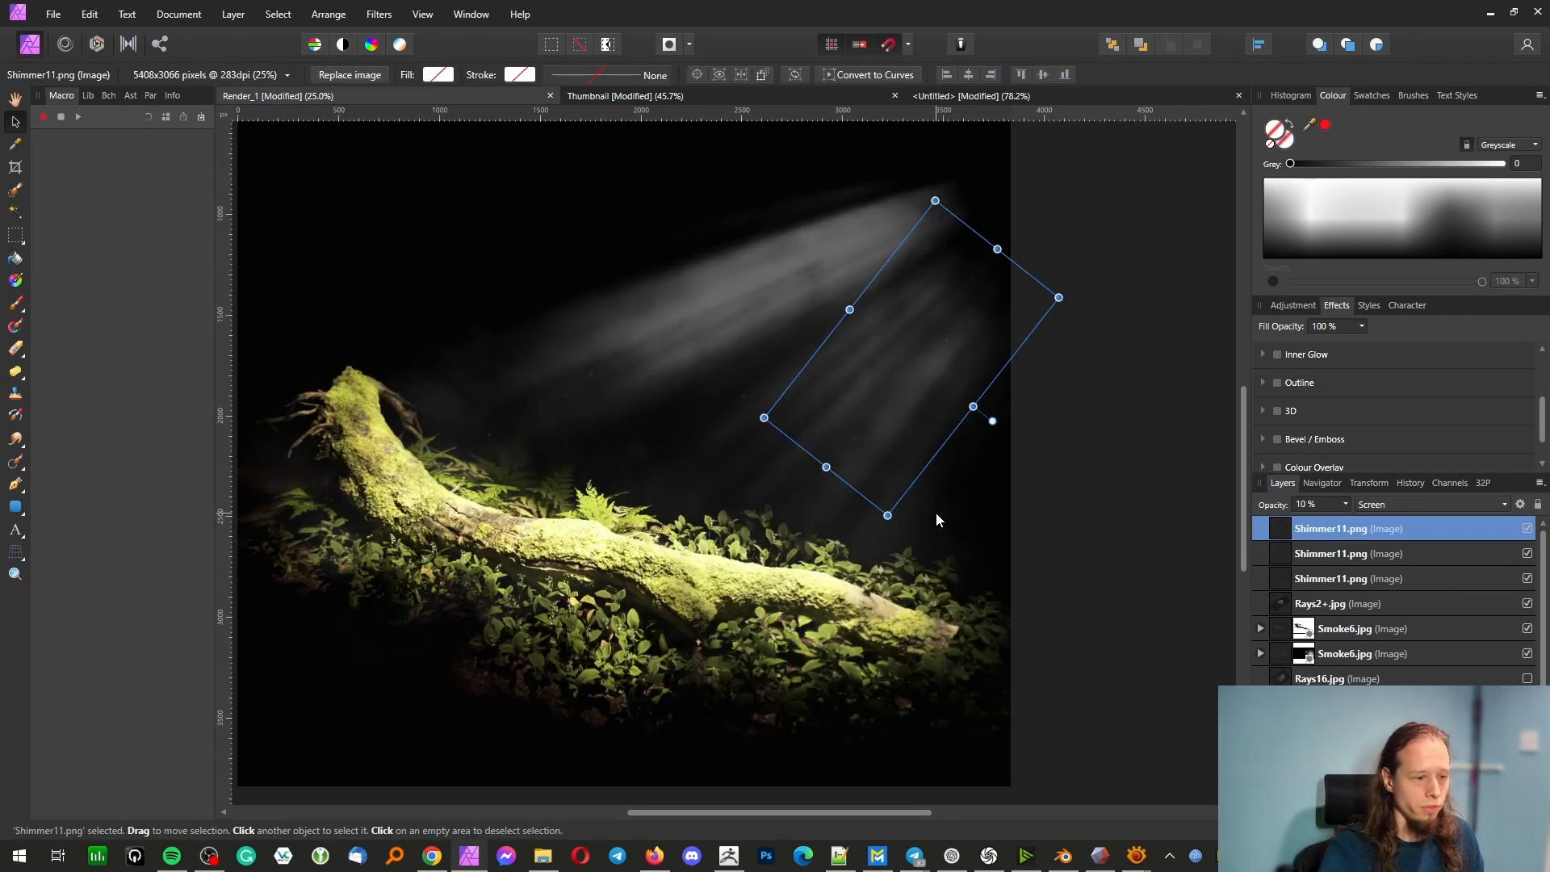
{"action": "left_click", "coordinate": [1061, 512]}
{"action": "key", "text": "ctrl+a"}
{"action": "key", "text": "ctrl+z"}
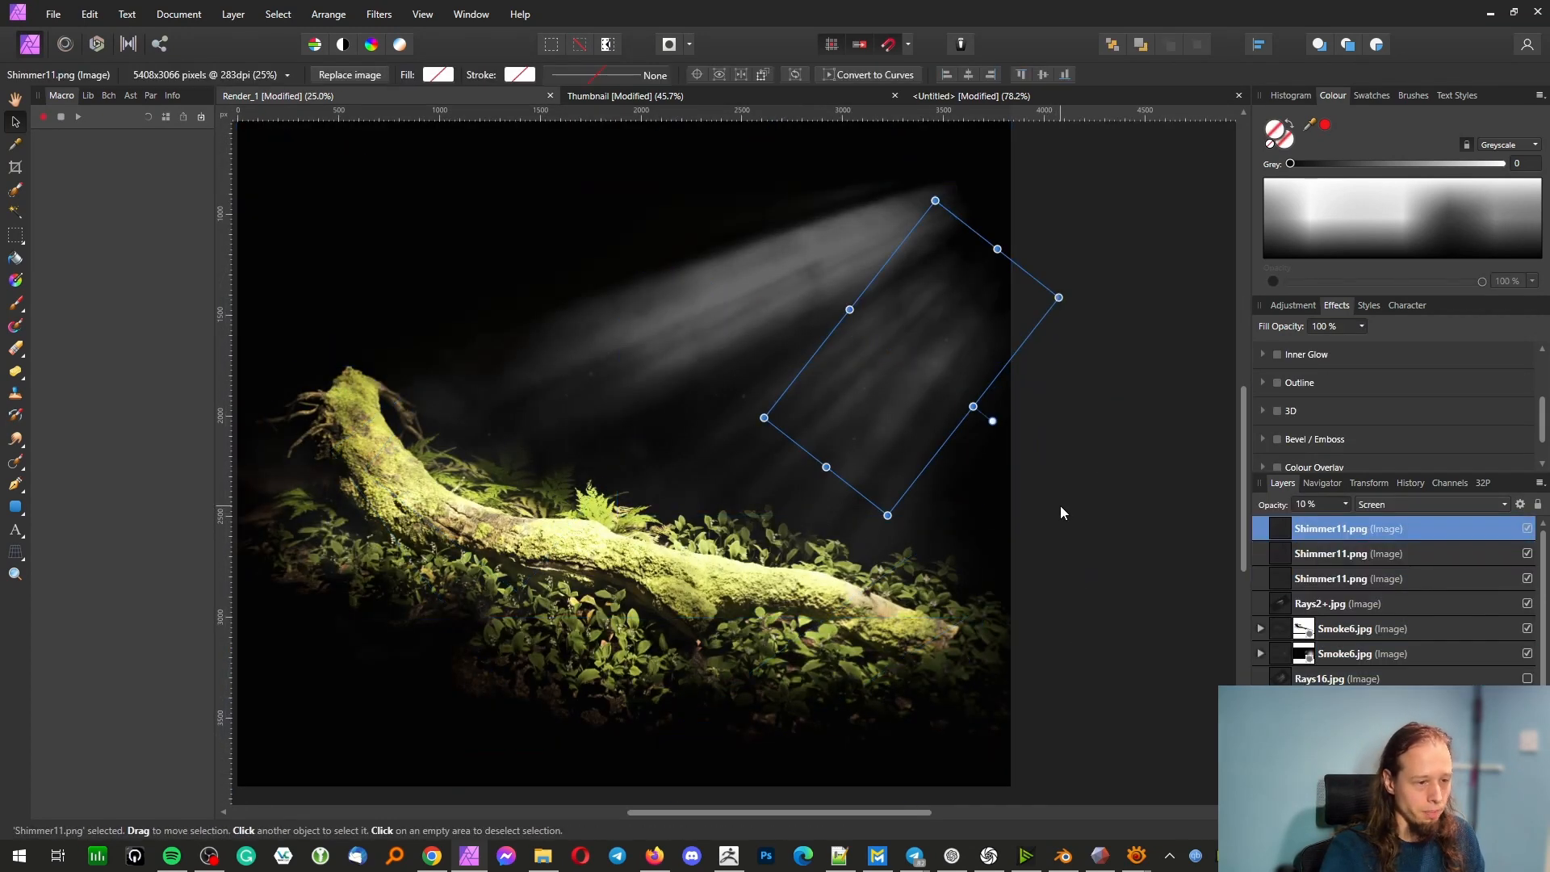
{"action": "key", "text": "ctrl+v"}
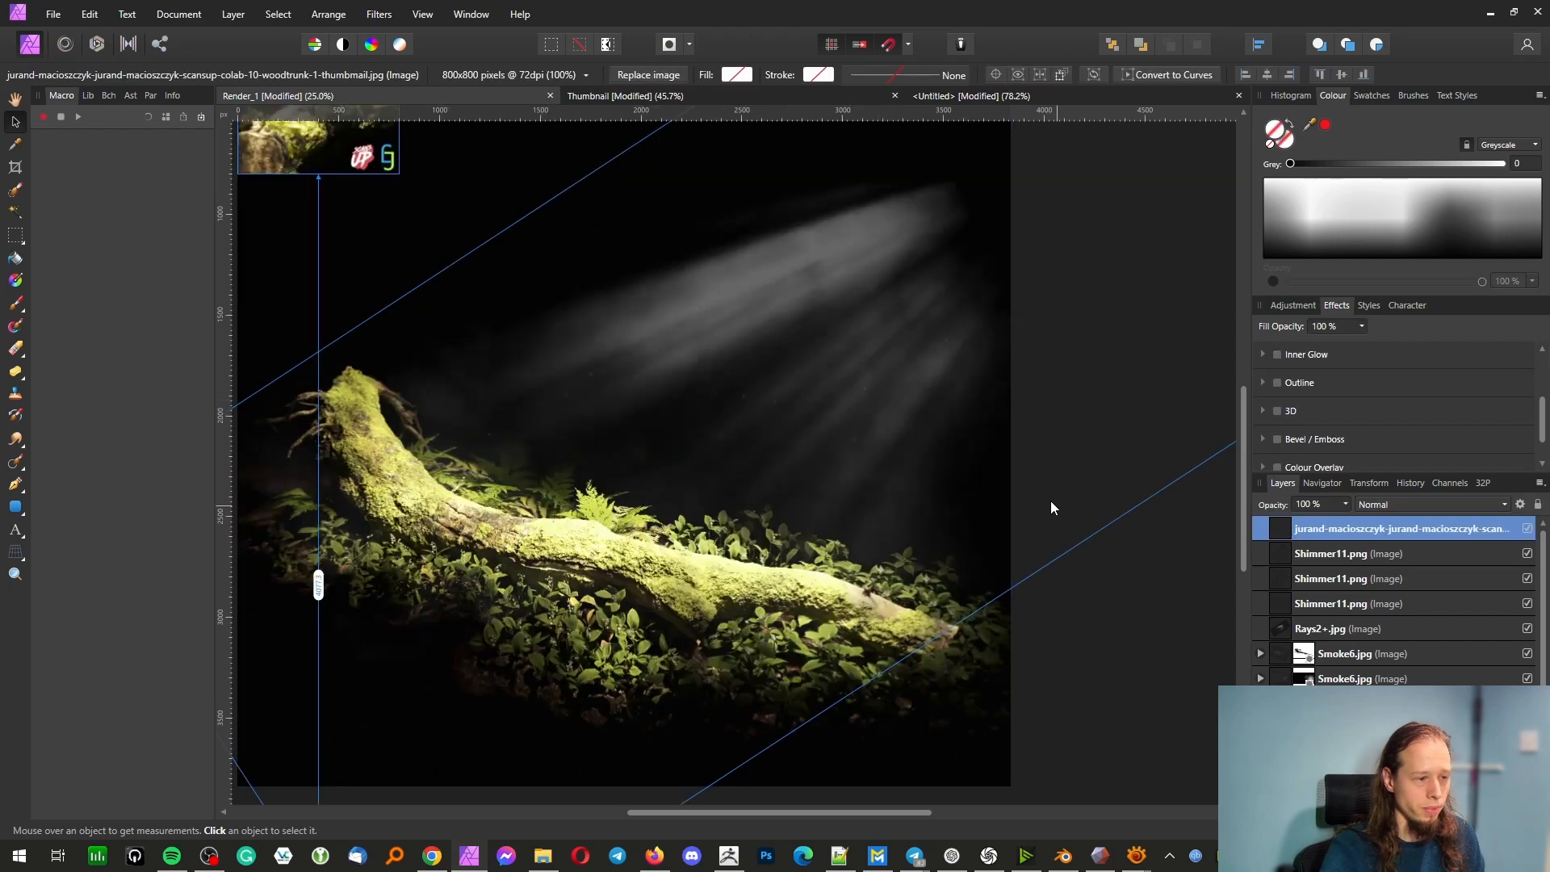
{"action": "key", "text": "ctrl+z"}
{"action": "key", "text": "ctrl+z"}
Select all layers of the Render_1 composite and examine how their outlines overlap on the canvas
{"action": "left_click", "coordinate": [1051, 492]}
{"action": "key", "text": "ctrl+a"}
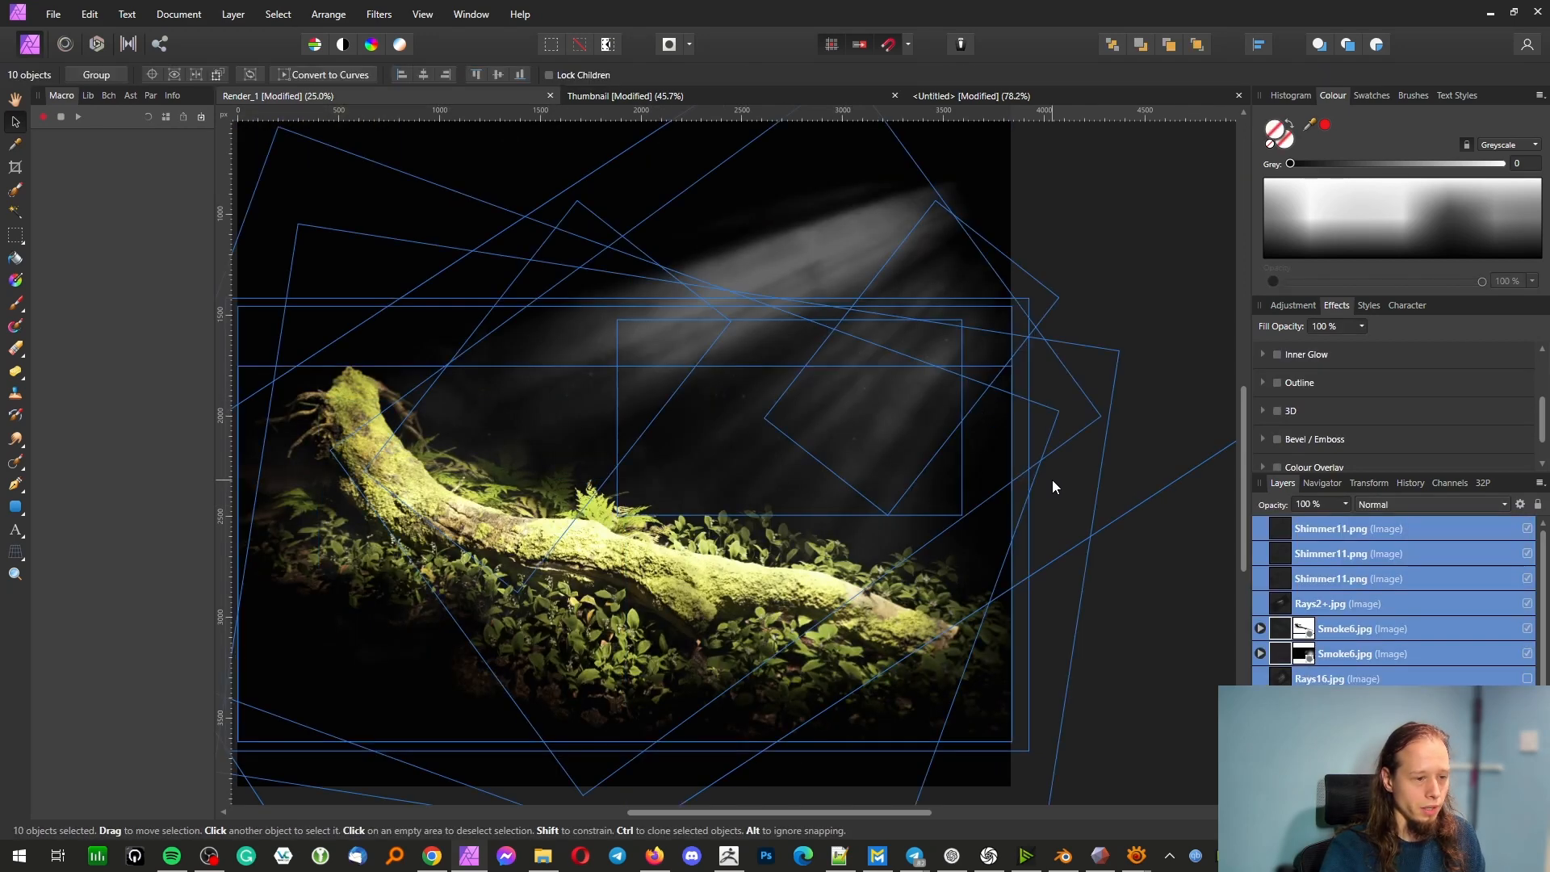
{"action": "scroll", "coordinate": [1049, 476], "scroll_direction": "down", "scroll_amount": 3}
{"action": "scroll", "coordinate": [987, 419], "scroll_direction": "up", "scroll_amount": 5}
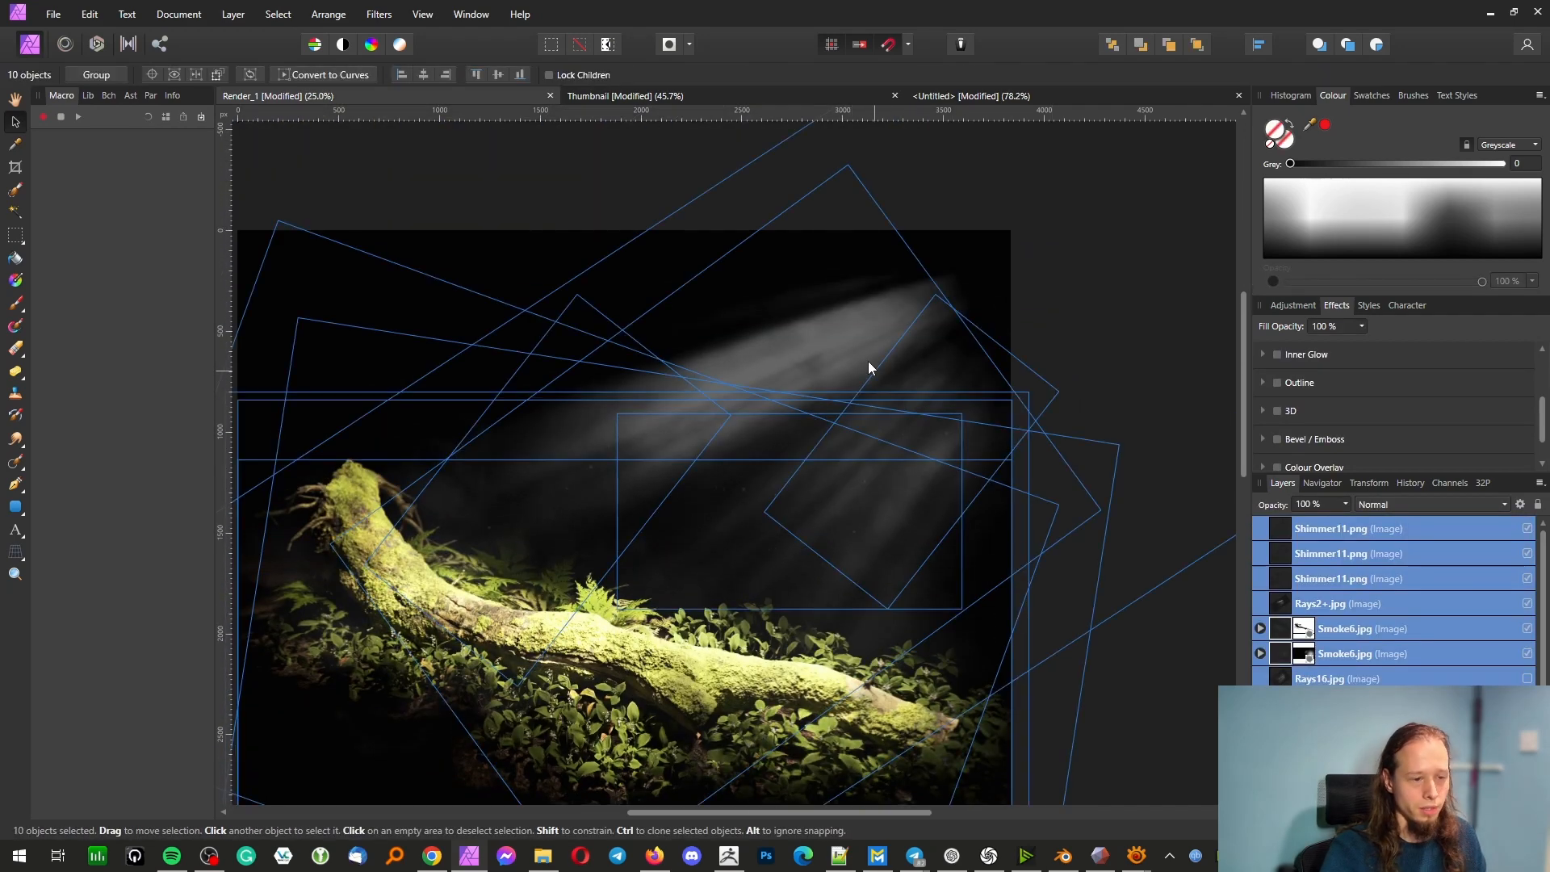
Hide the Rays2+.jpg light-ray layer, and toggle both Smoke6.jpg layers off and on to compare their effect
{"action": "left_click", "coordinate": [1403, 603]}
{"action": "left_click", "coordinate": [1529, 606]}
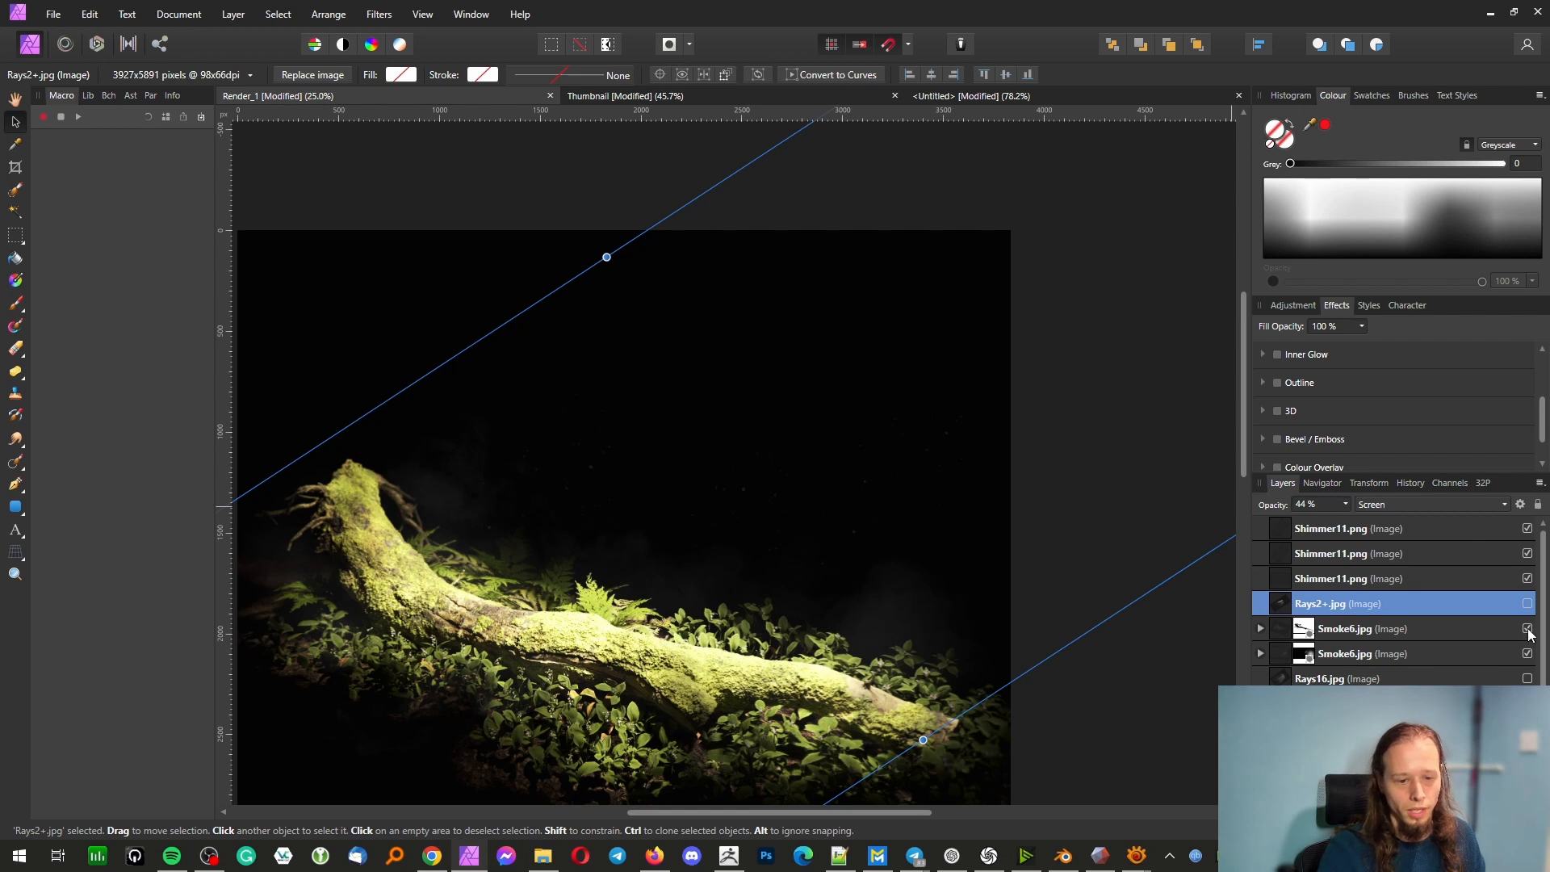
{"action": "left_click", "coordinate": [1527, 629]}
{"action": "left_click", "coordinate": [1527, 654]}
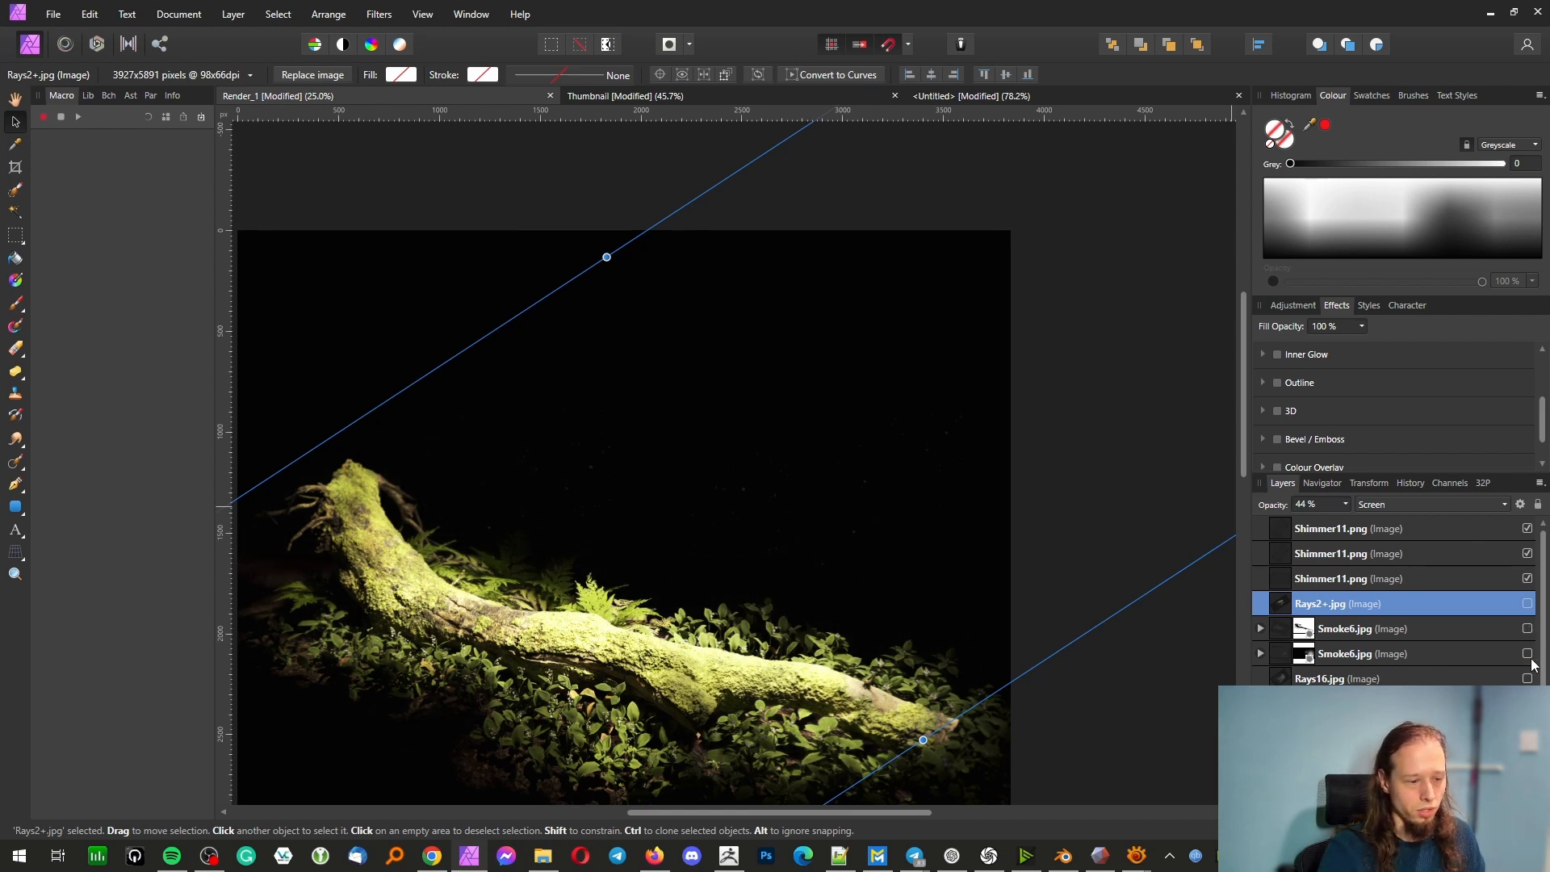
{"action": "left_click", "coordinate": [1527, 654]}
{"action": "left_click", "coordinate": [1526, 629]}
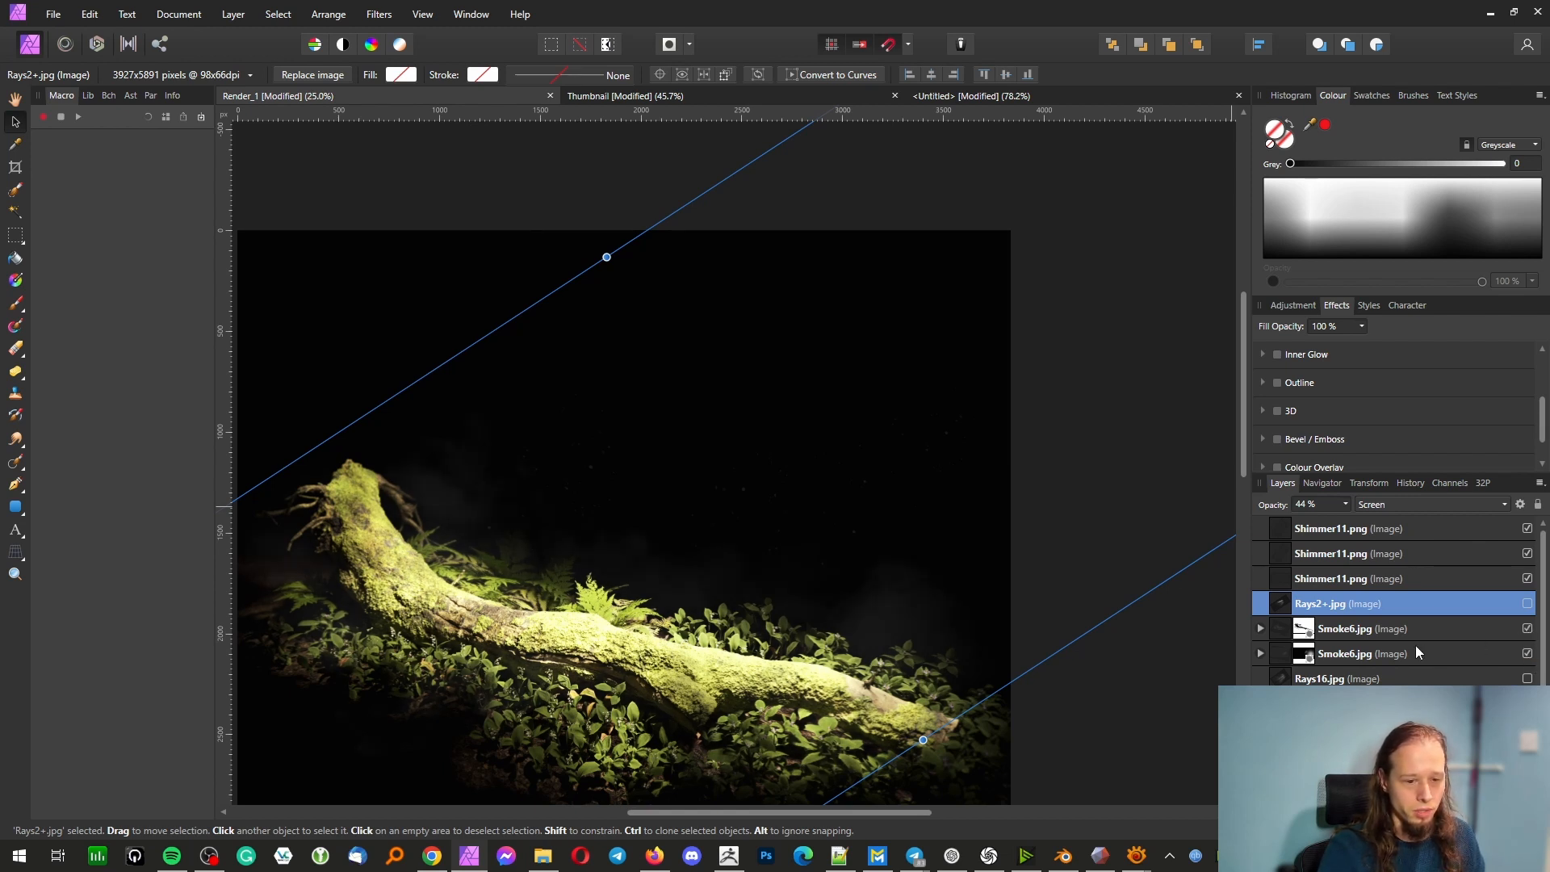
Set the opacity of the lower Smoke6.jpg layer to 100%
{"action": "left_click", "coordinate": [1416, 653]}
{"action": "left_click", "coordinate": [1346, 505]}
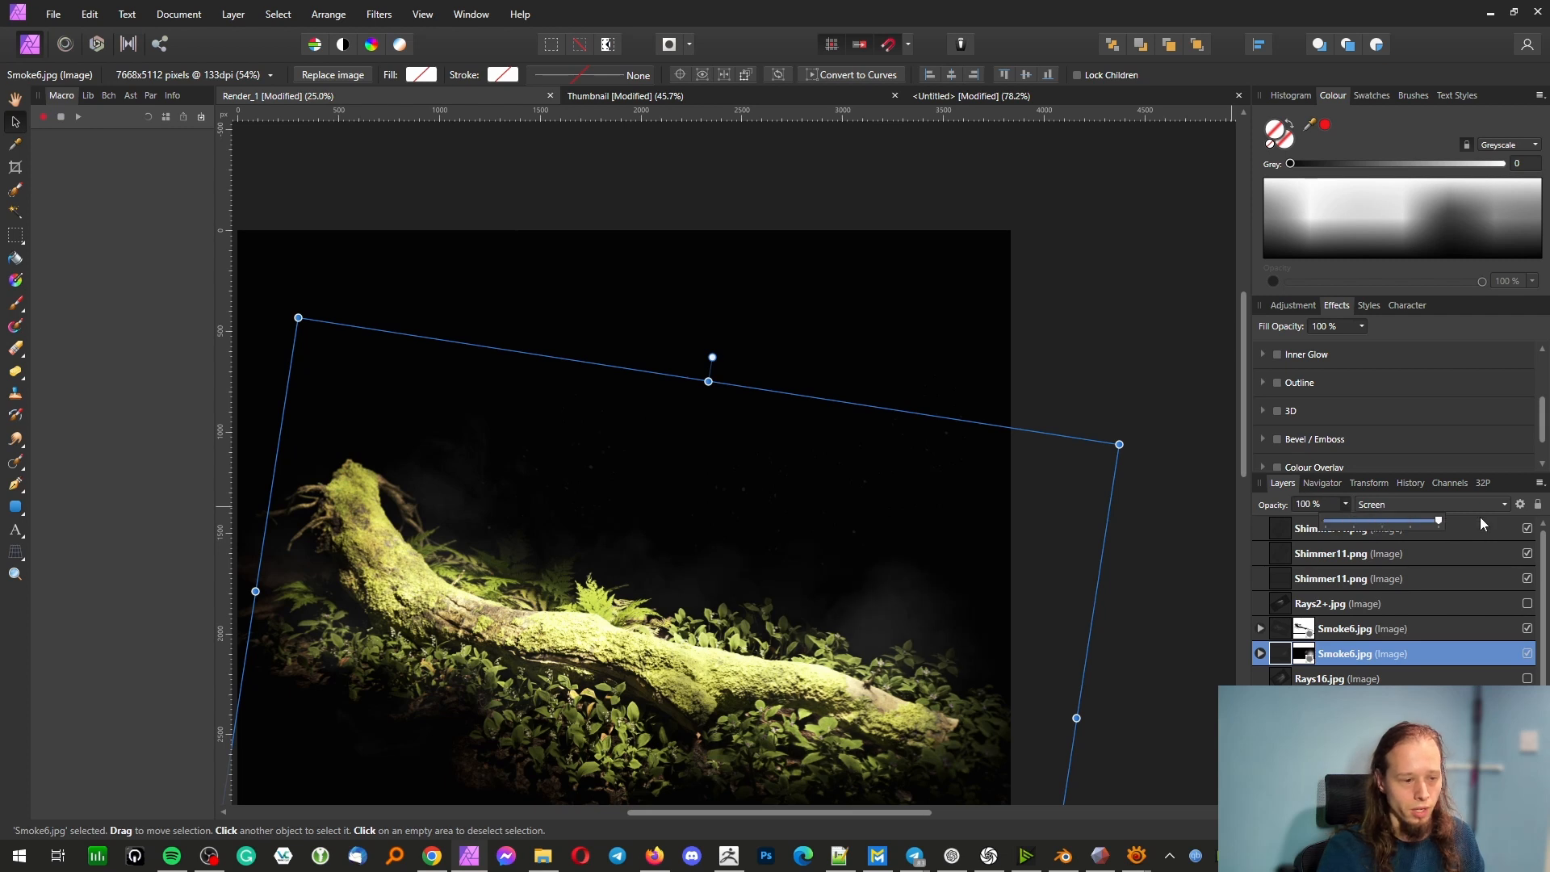
{"action": "left_click", "coordinate": [1467, 630]}
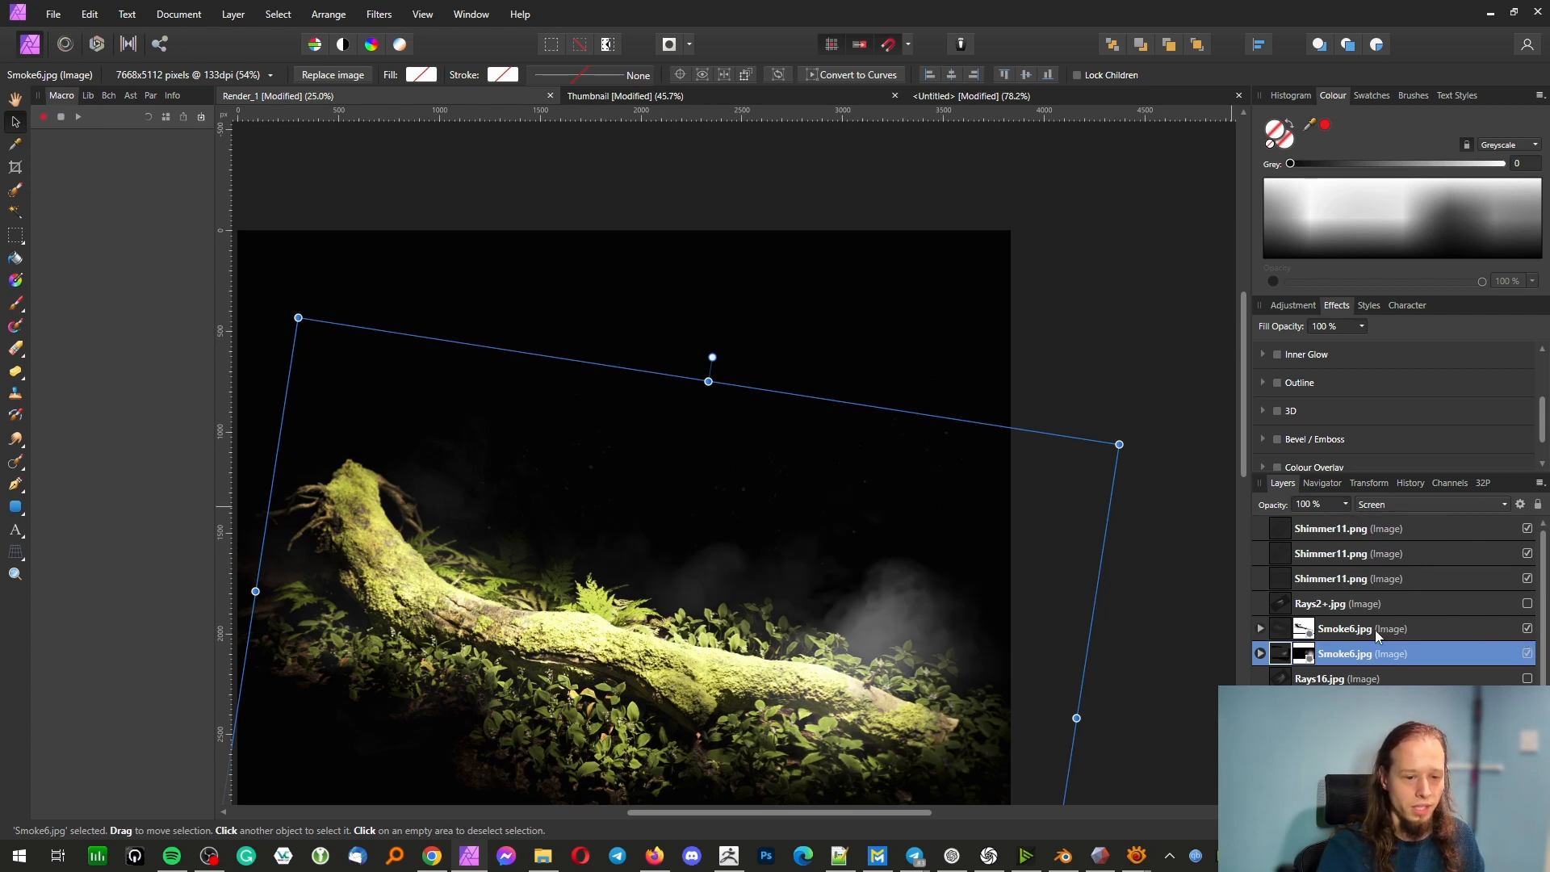
Raise the opacity of the middle Shimmer11.png layer to 100%
{"action": "left_click", "coordinate": [1408, 553]}
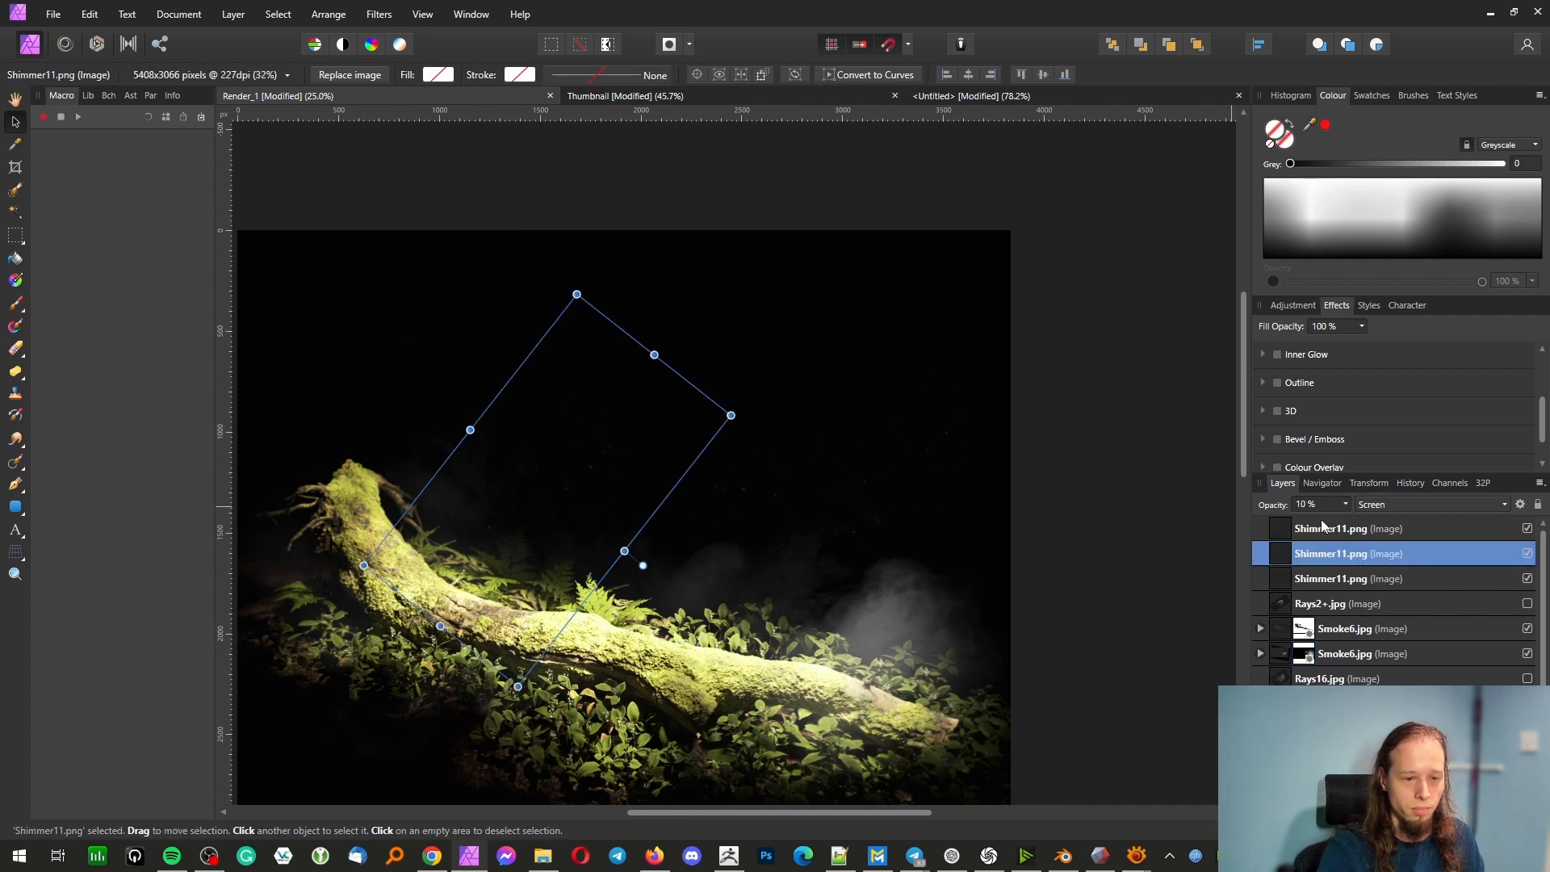
{"action": "left_click", "coordinate": [1345, 506]}
{"action": "left_click_drag", "start_coordinate": [1353, 522], "coordinate": [1499, 525]}
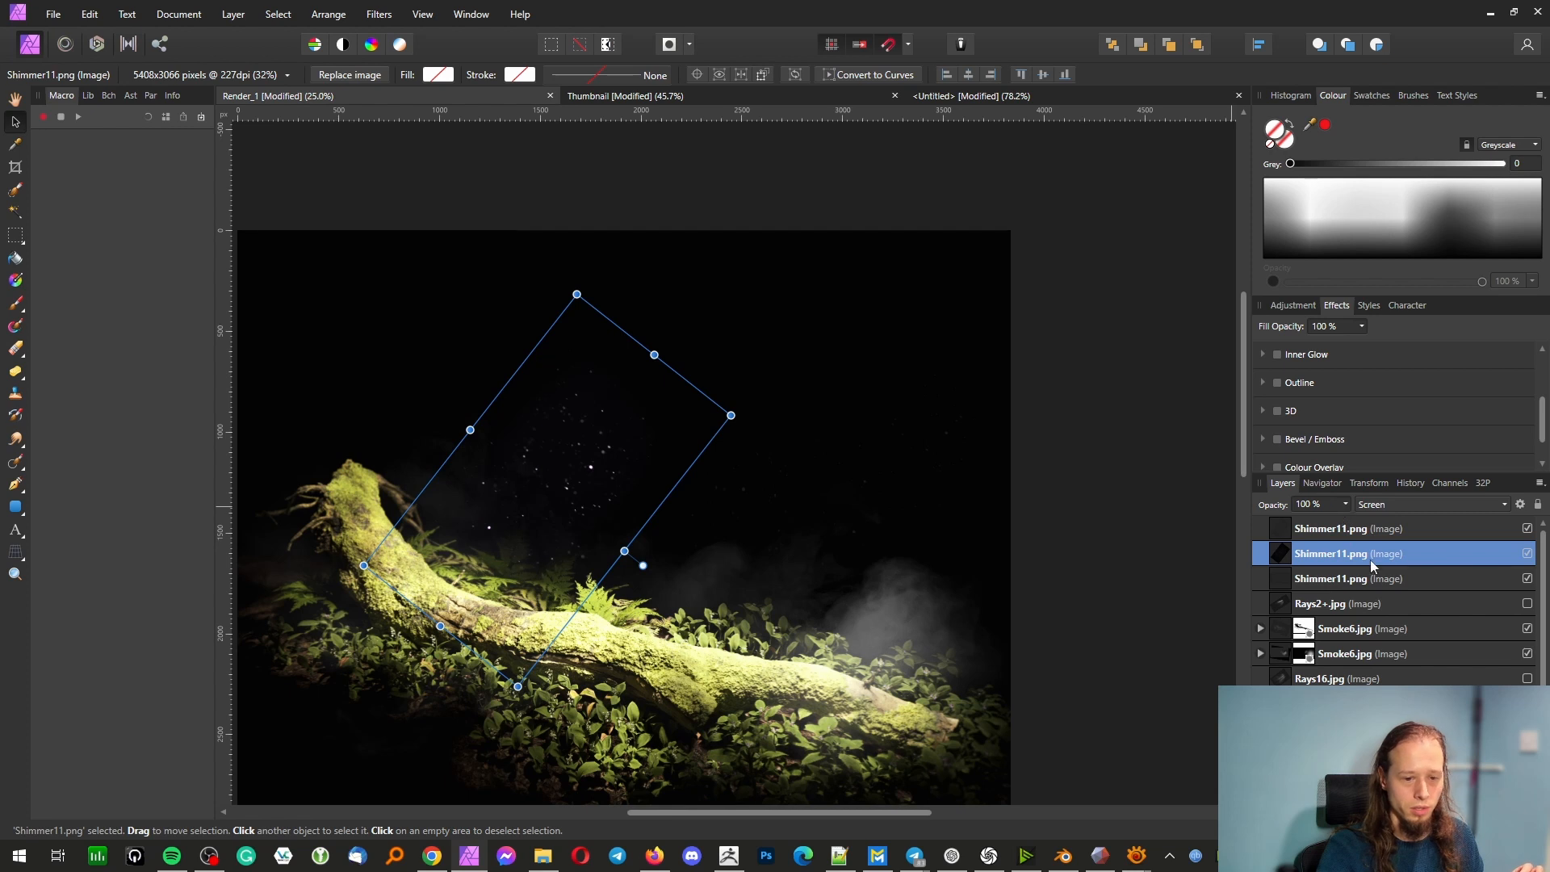
Raise the opacity of the lowest Shimmer11.png layer to 100%
{"action": "left_click", "coordinate": [1388, 586]}
{"action": "left_click", "coordinate": [1337, 504]}
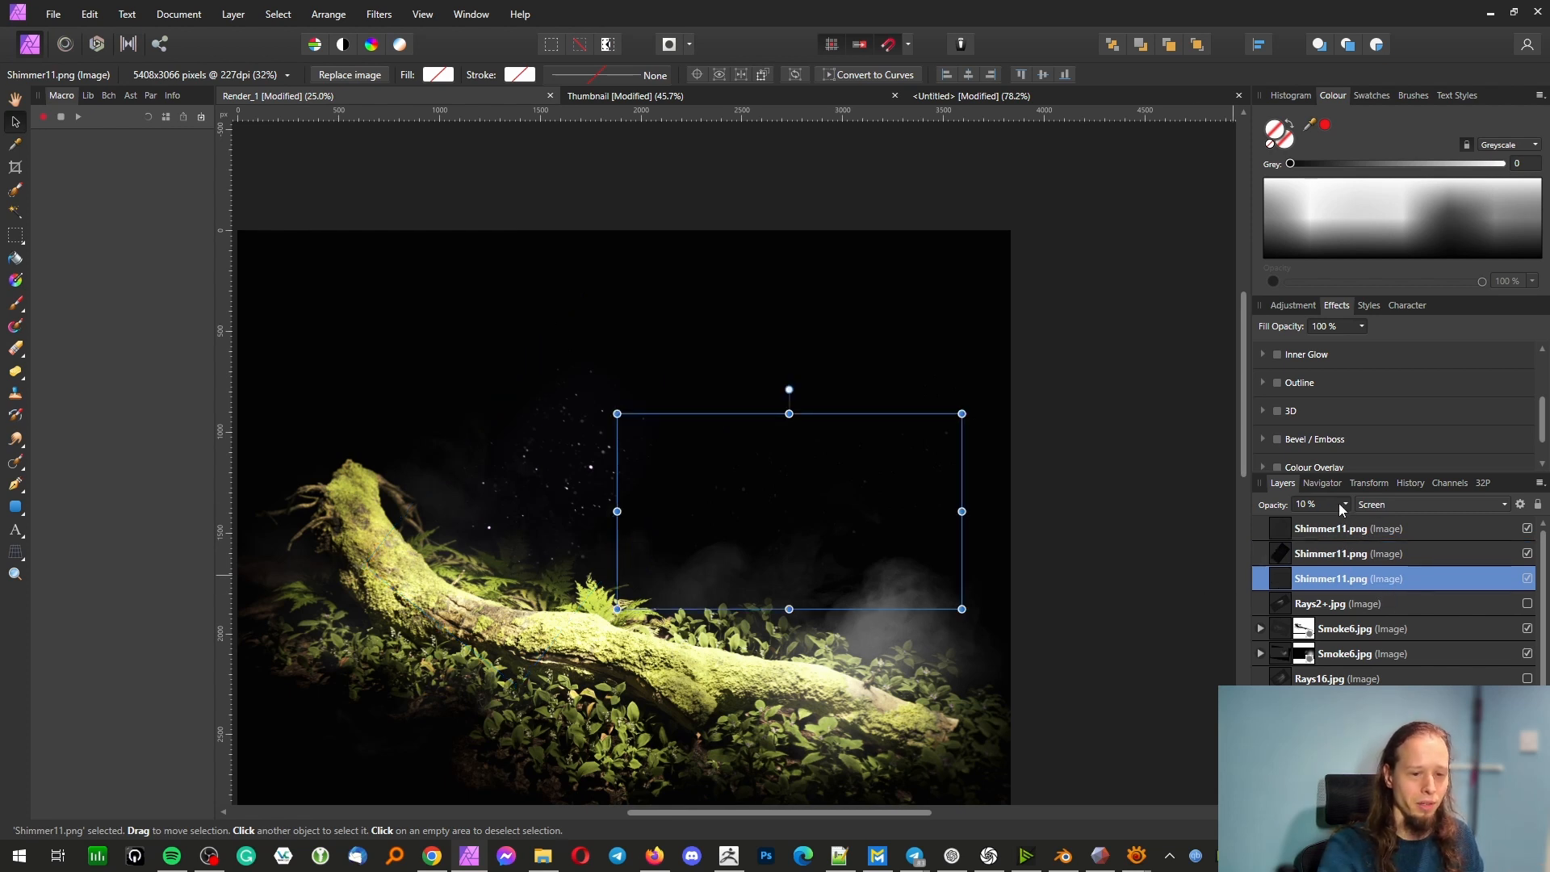
{"action": "left_click", "coordinate": [1345, 505]}
{"action": "left_click_drag", "start_coordinate": [1393, 520], "coordinate": [1453, 523]}
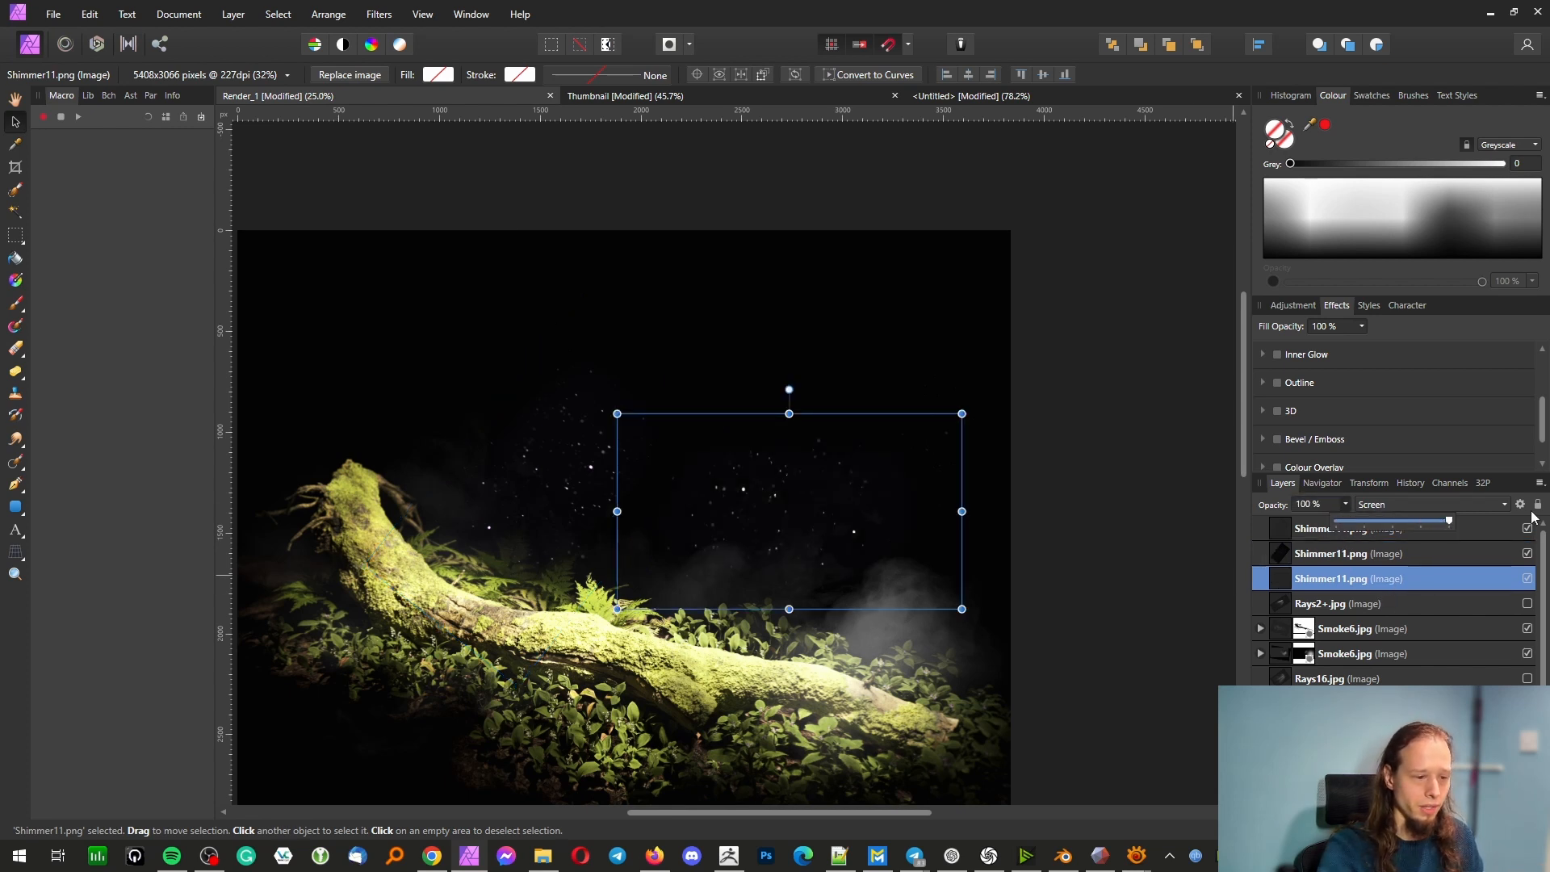